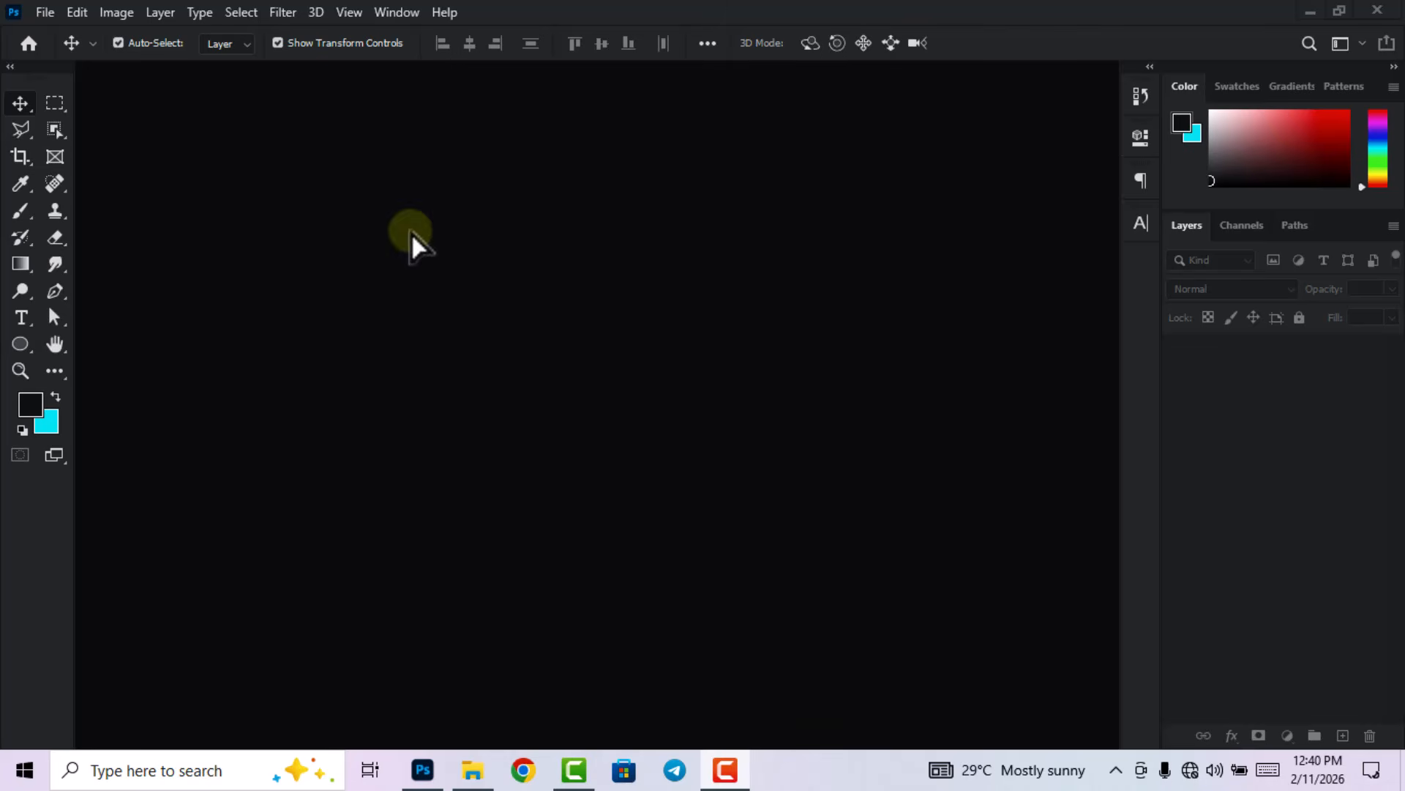
- Create a new 9 x 10 inch portrait document at 300 pixels/inch in RGB Color with a white background
click(45, 12)
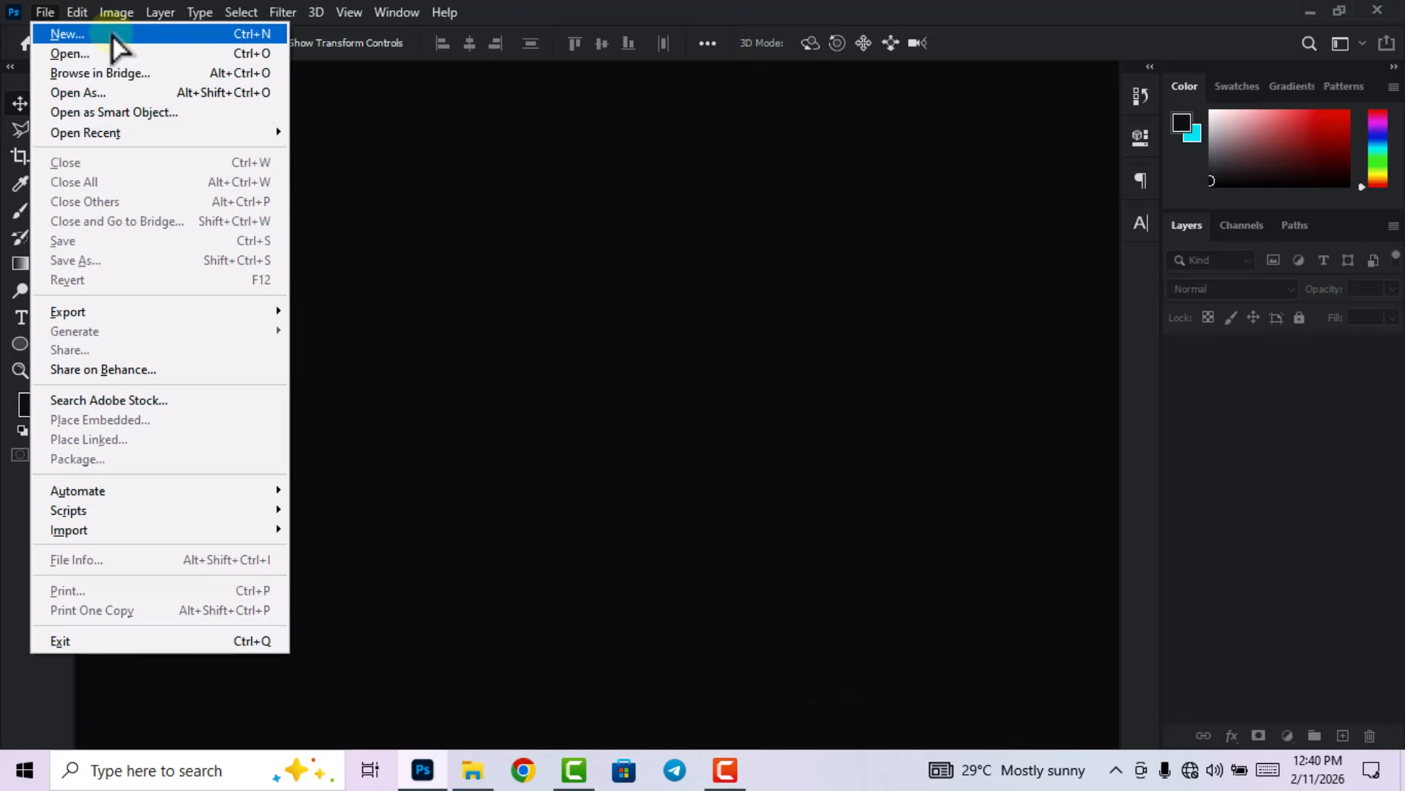
click(174, 56)
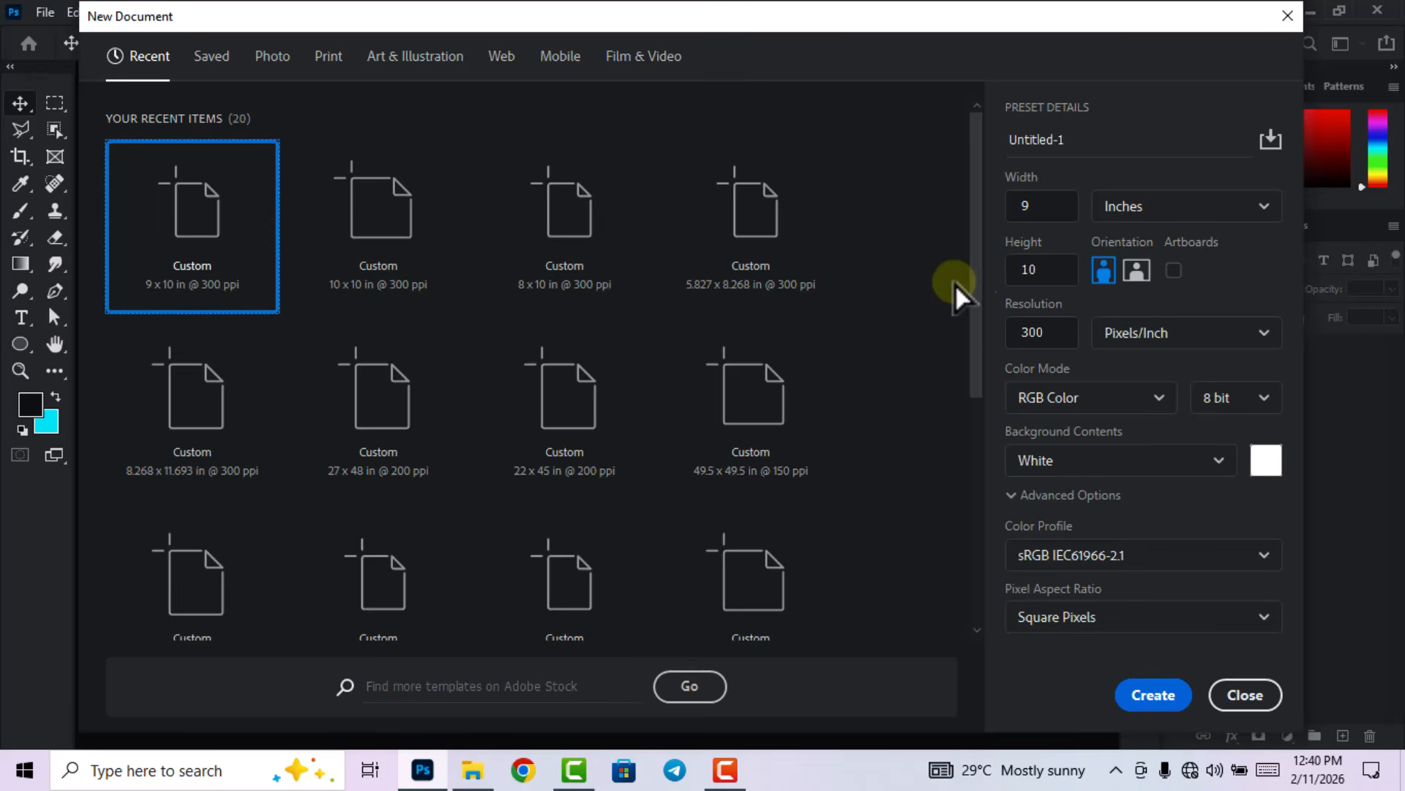
drag(1044, 204, 1011, 204)
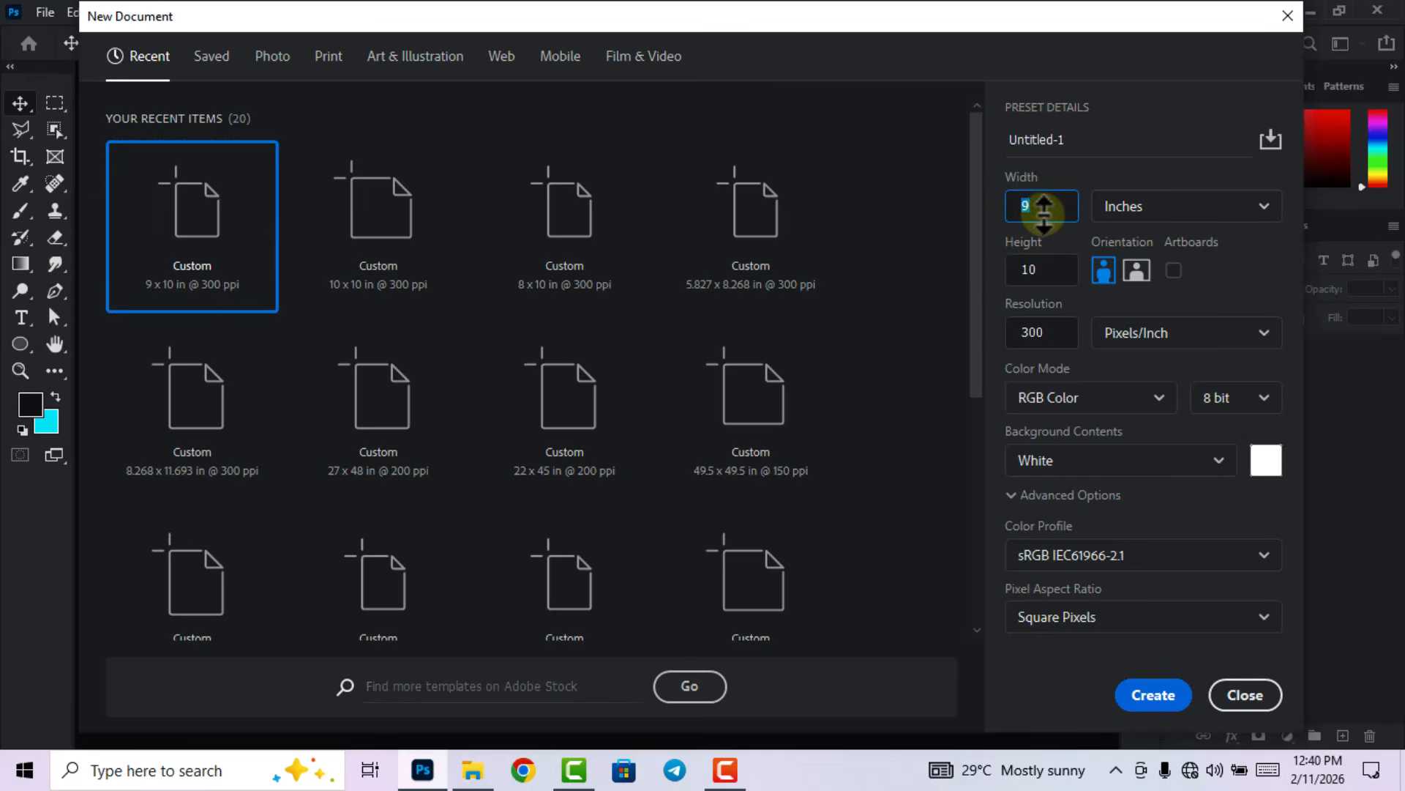
key(Tab)
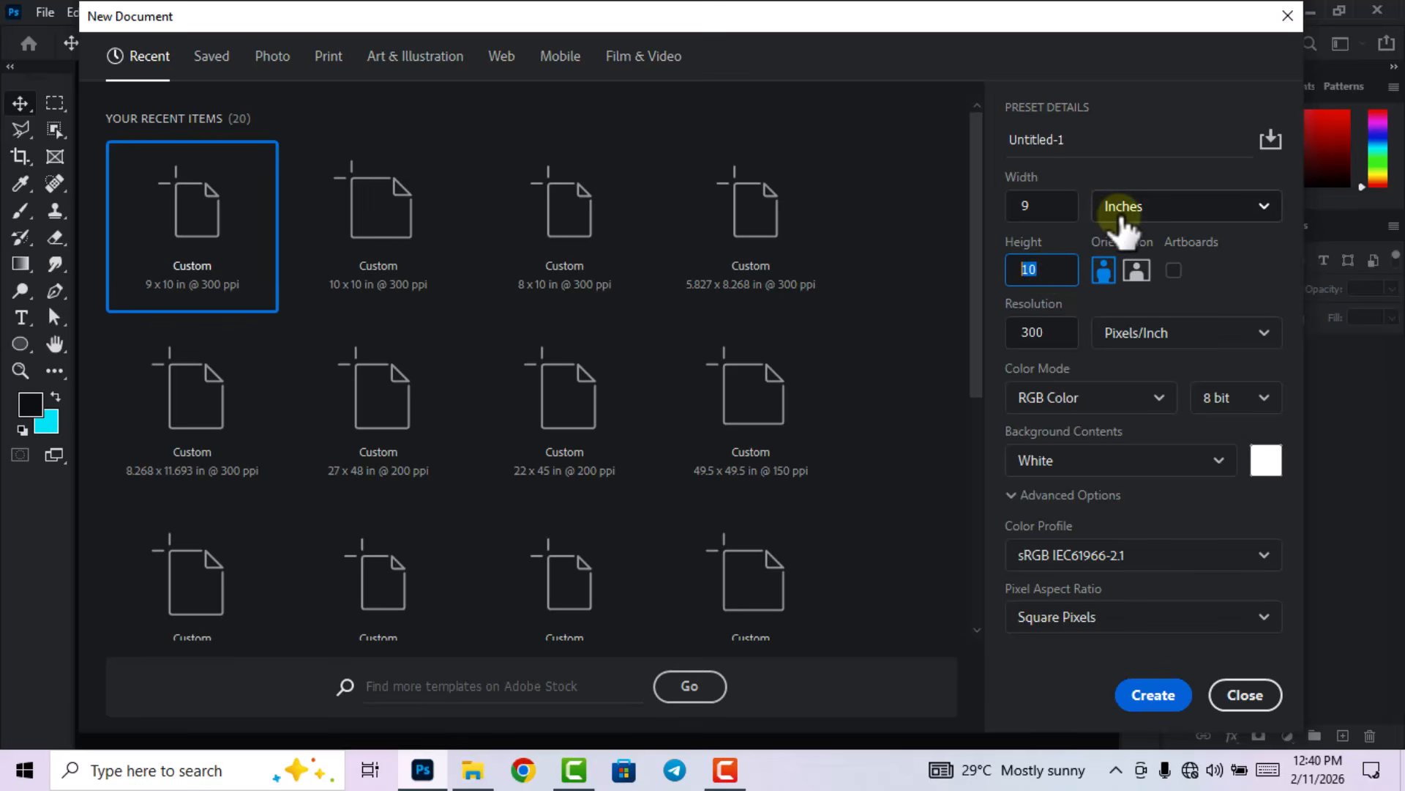
drag(1076, 140, 1009, 145)
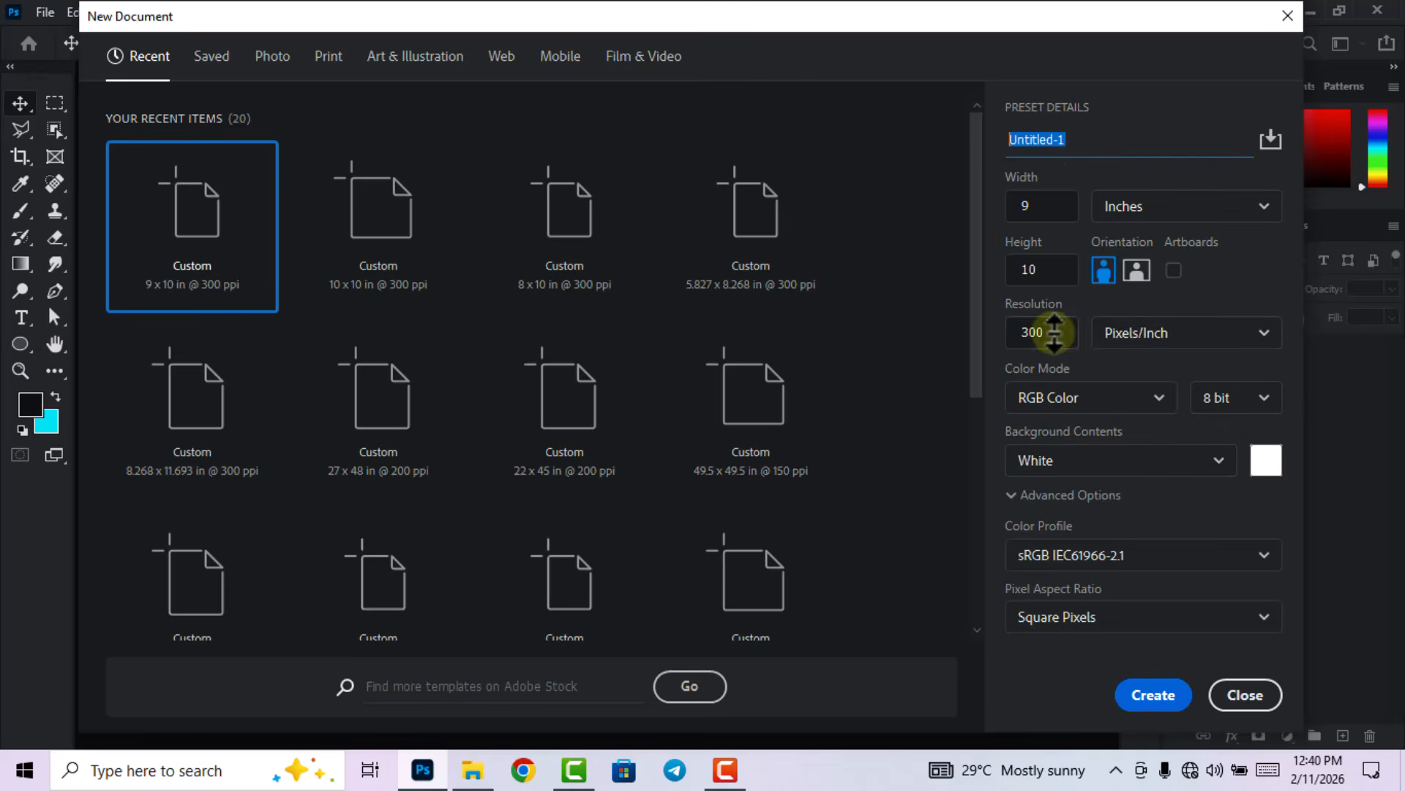
drag(1051, 333, 1005, 333)
click(1166, 700)
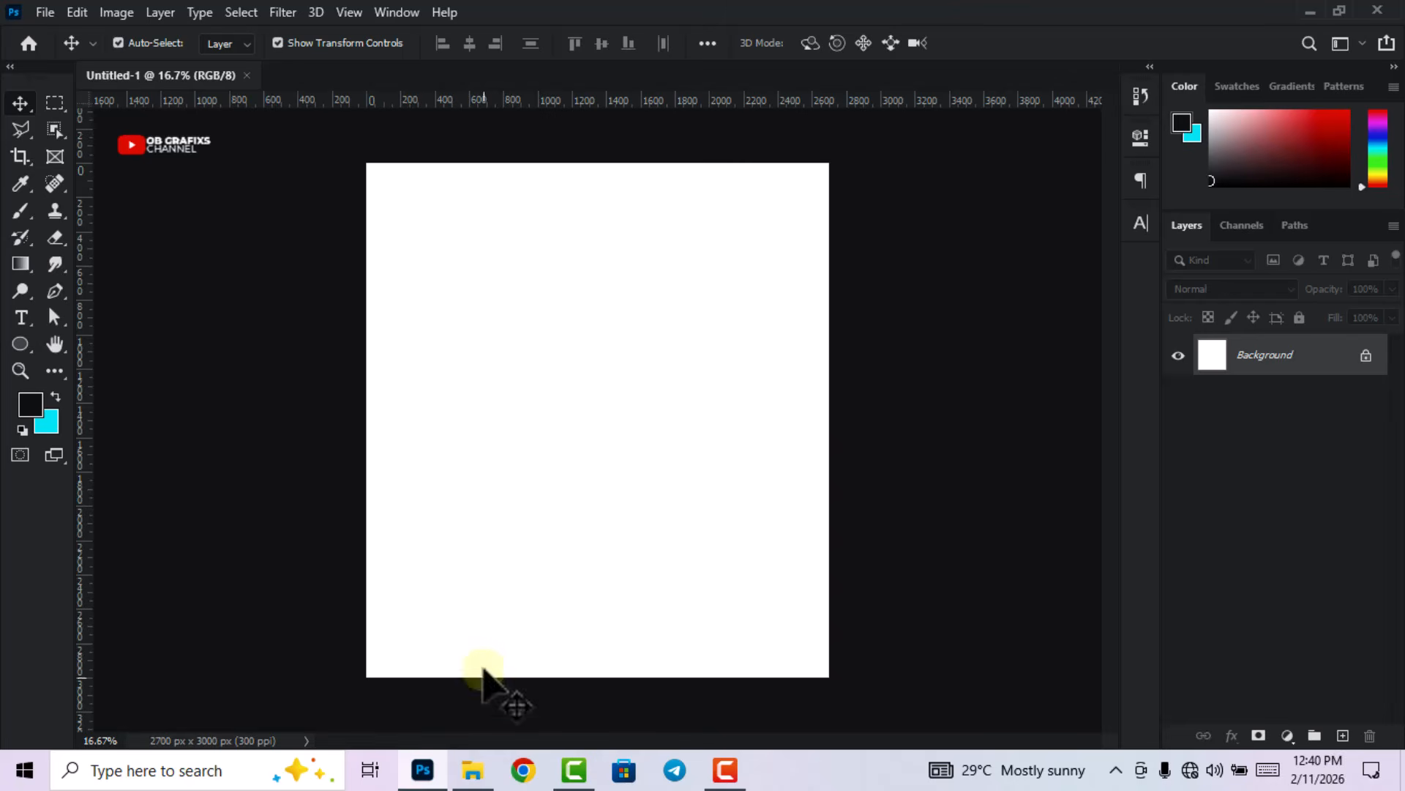
- Place the city street image from the File Explorer folder and enlarge it to about 60.4% scale, filling the canvas width
click(473, 770)
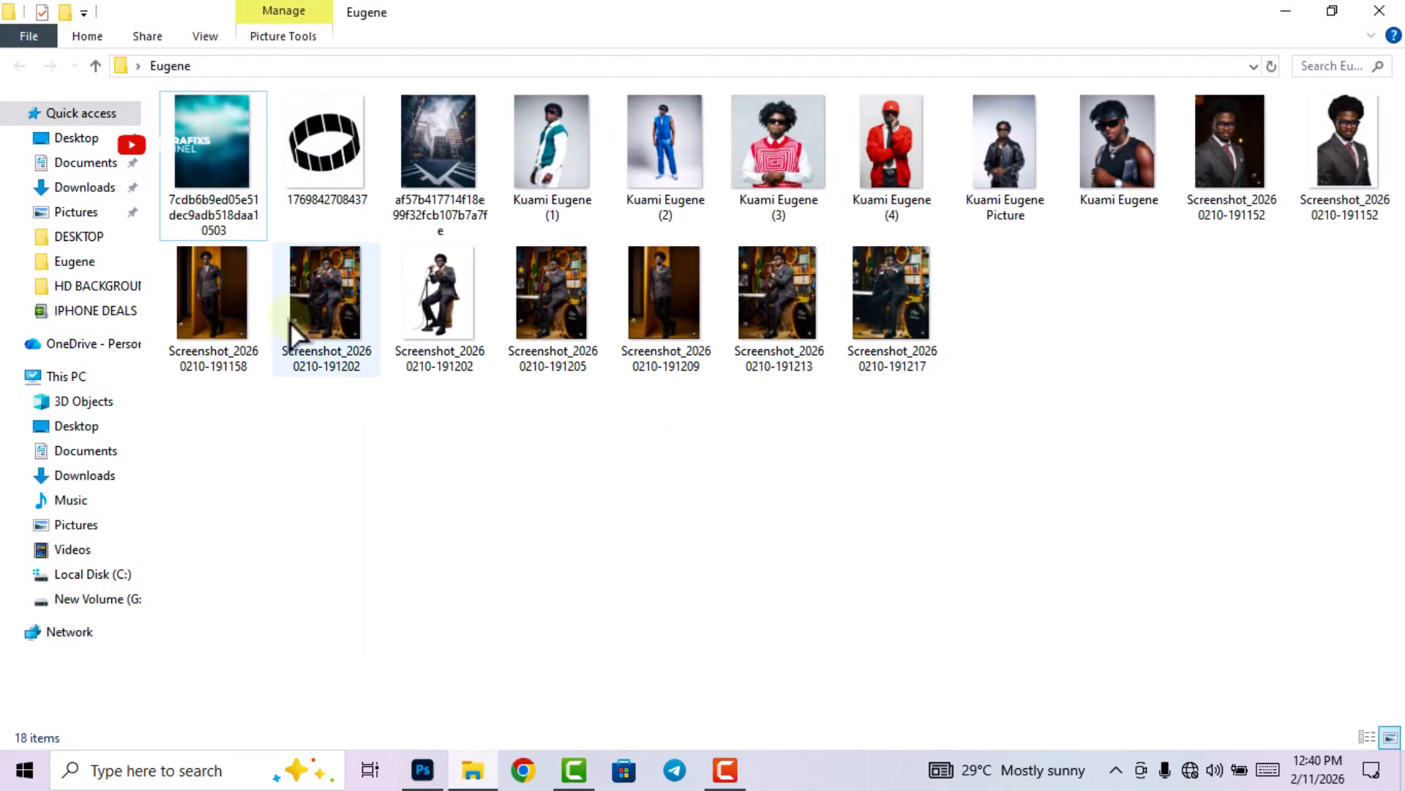
drag(436, 130, 626, 454)
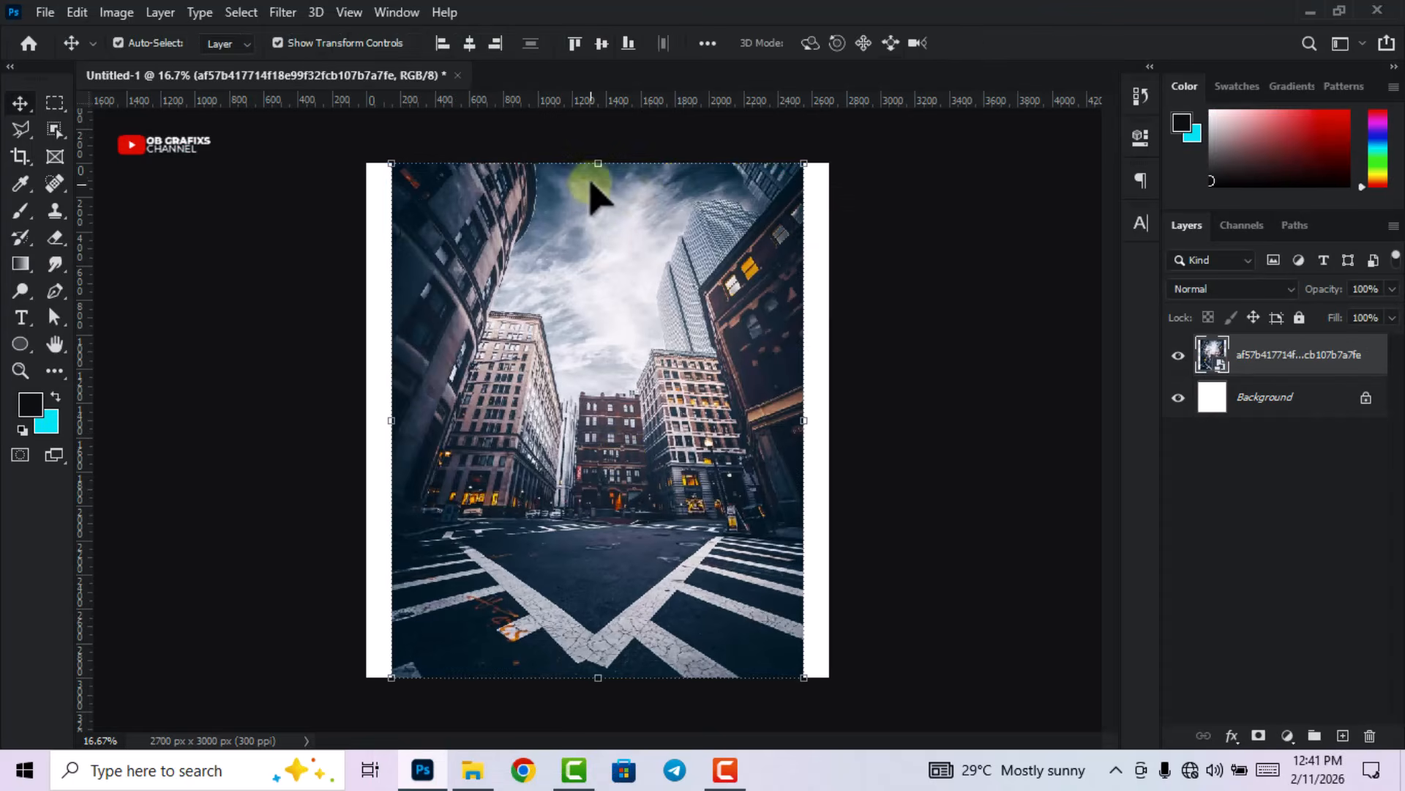
scroll(594, 183, down, 1)
drag(603, 186, 608, 123)
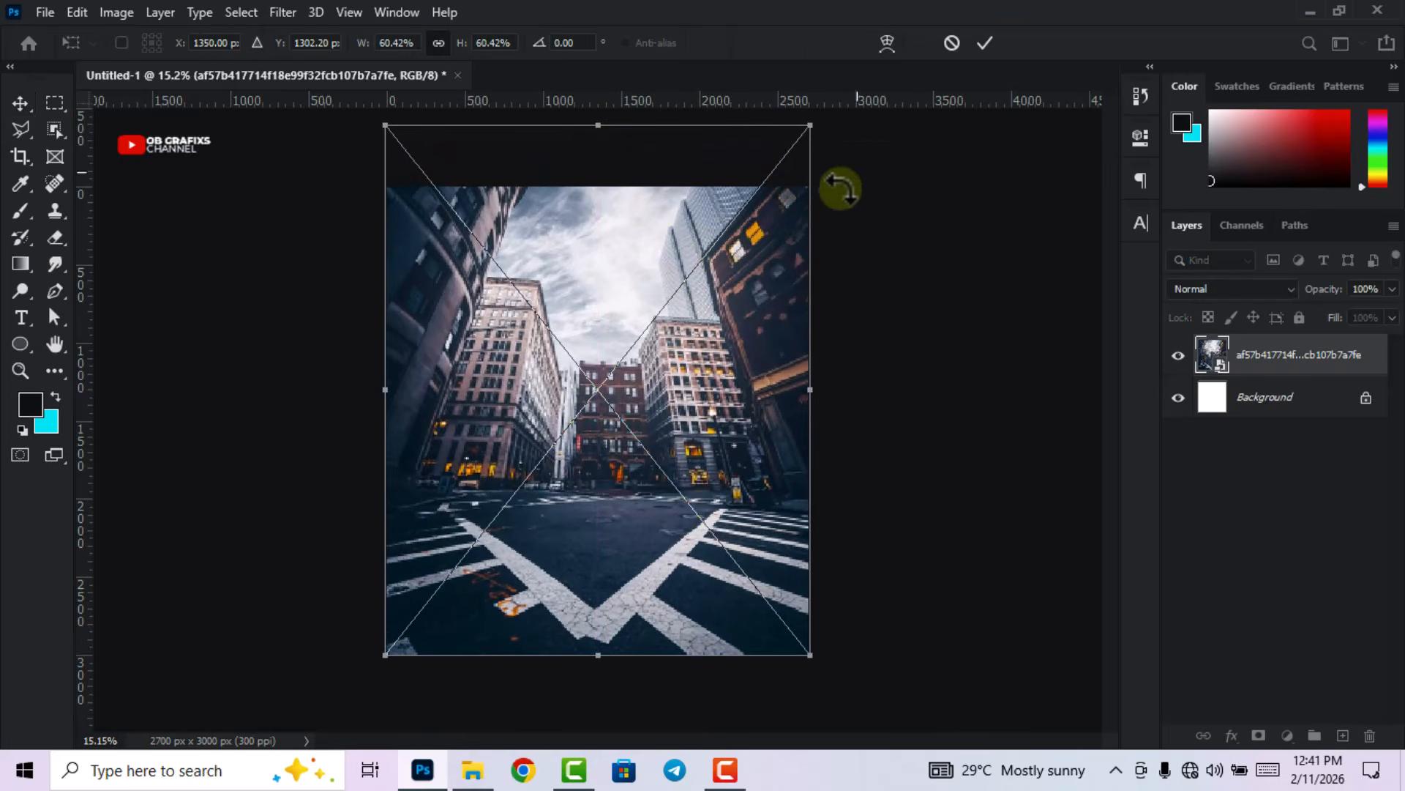
click(985, 43)
scroll(732, 359, up, 1)
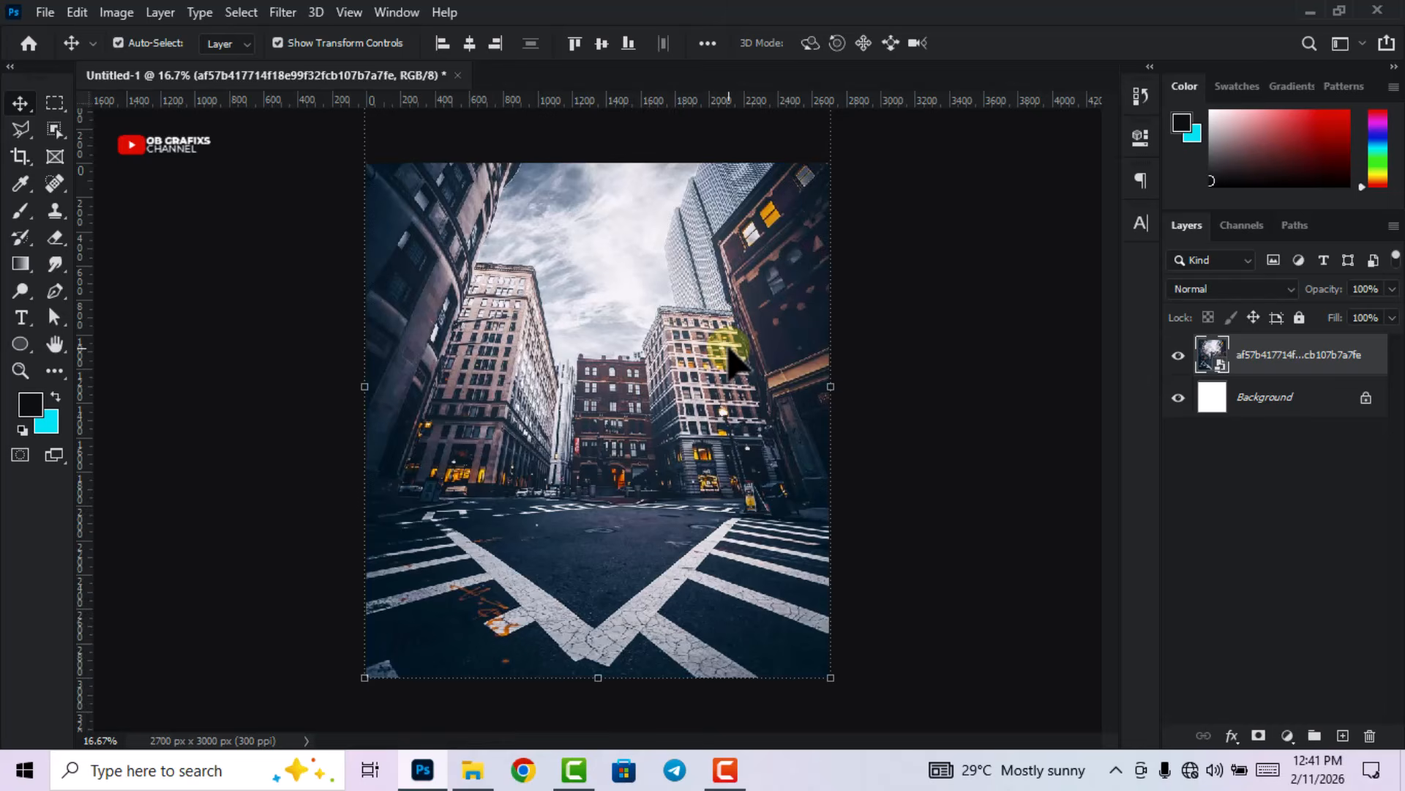
scroll(723, 357, down, 1)
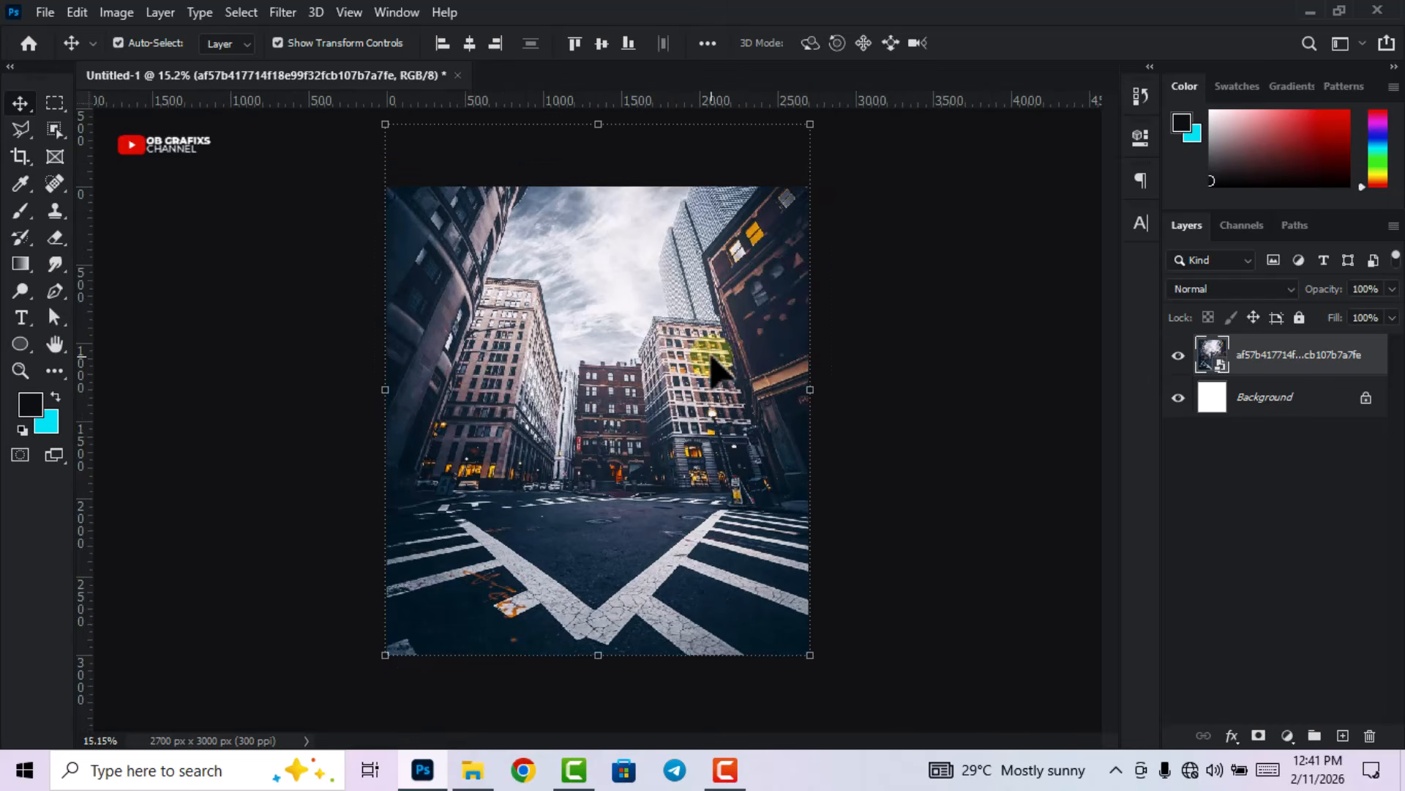
- Apply a Hue/Saturation adjustment to the street layer with Saturation +71 and Lightness -24
click(117, 12)
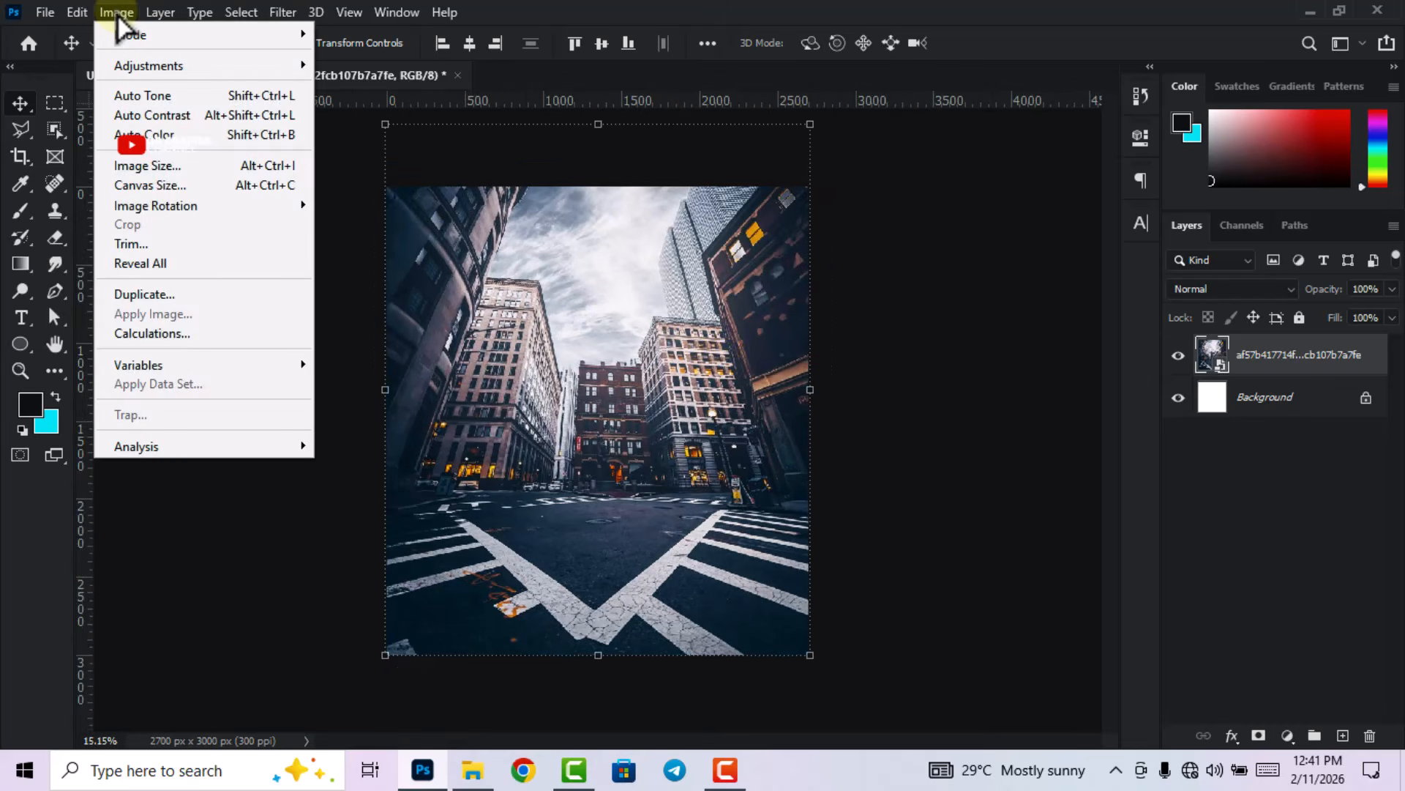
mouse_move(146, 67)
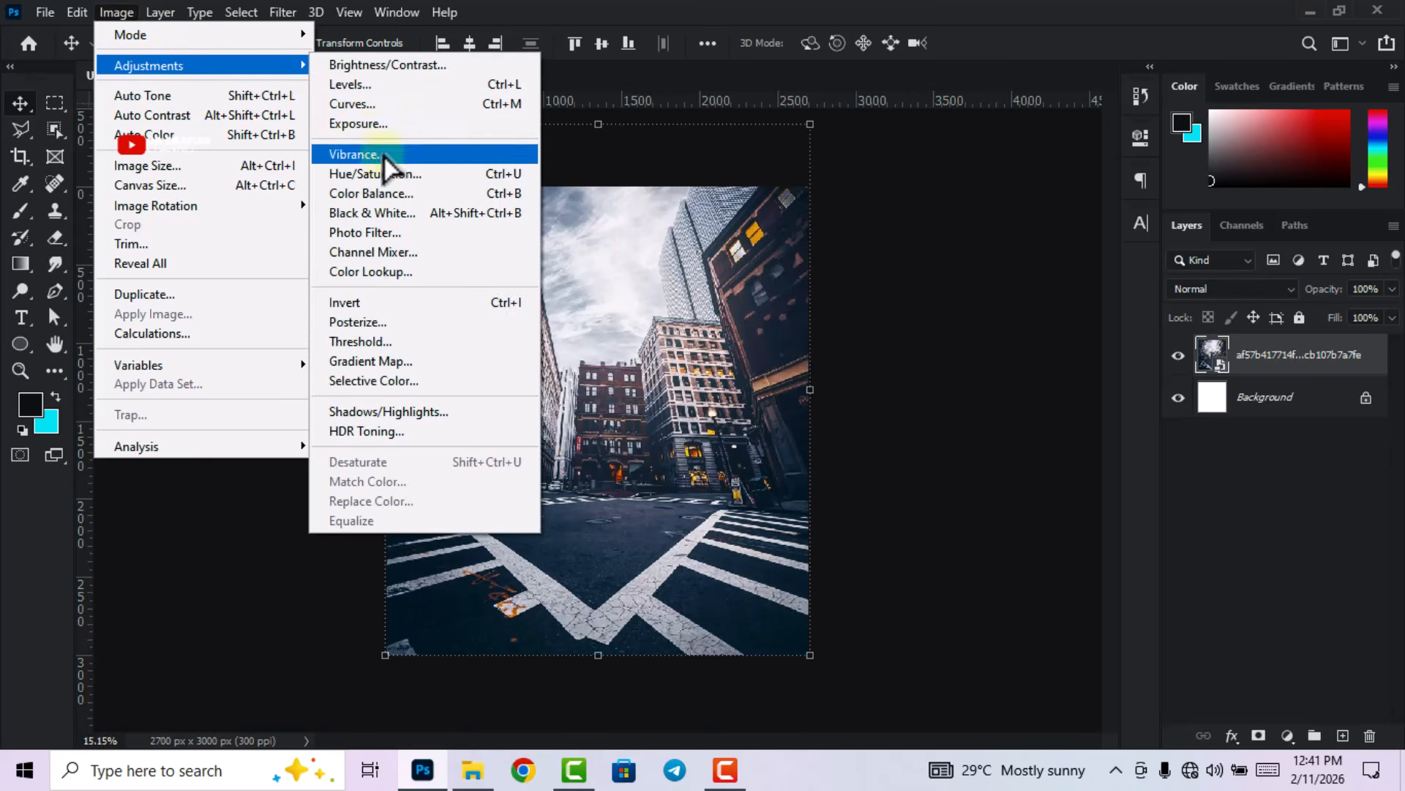
click(384, 173)
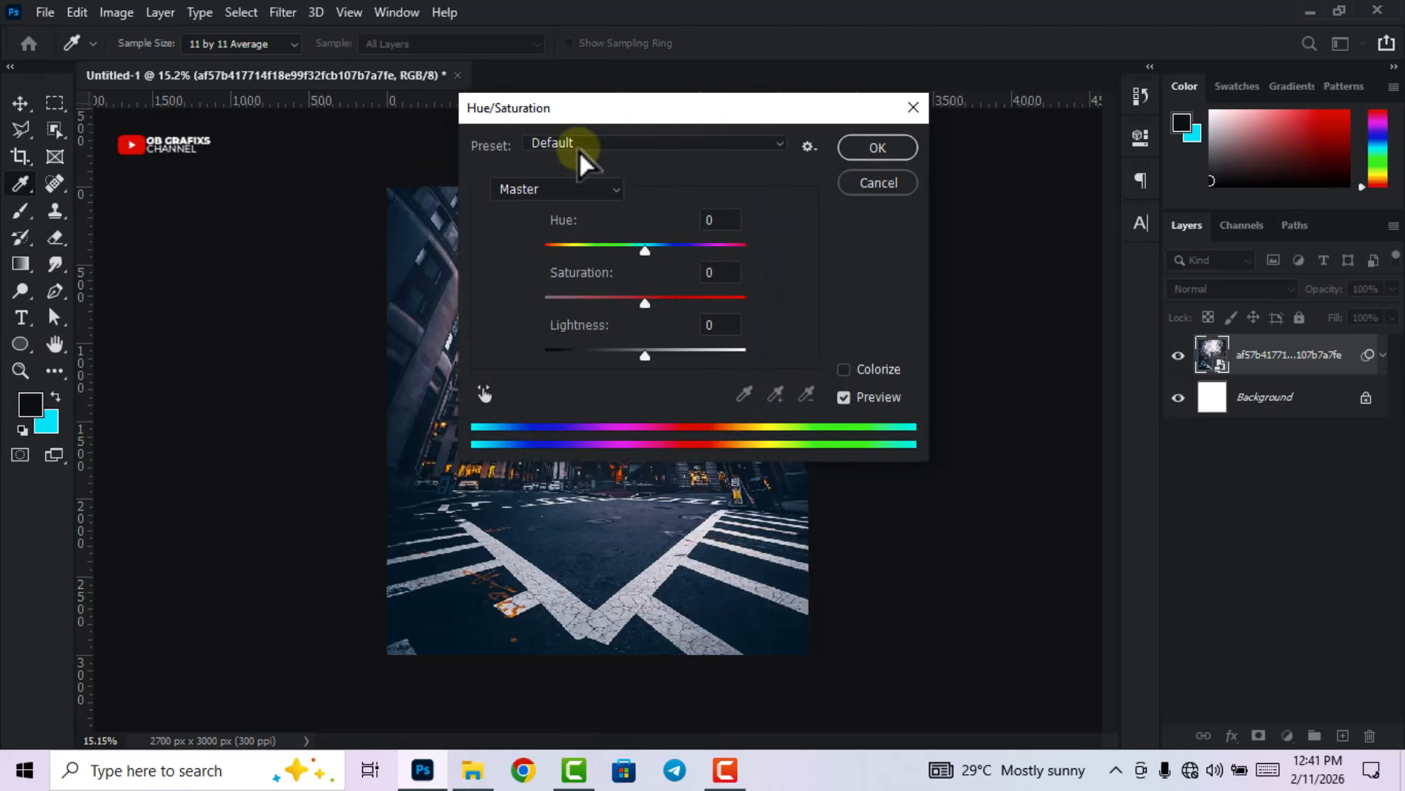
drag(583, 124, 717, 192)
click(829, 291)
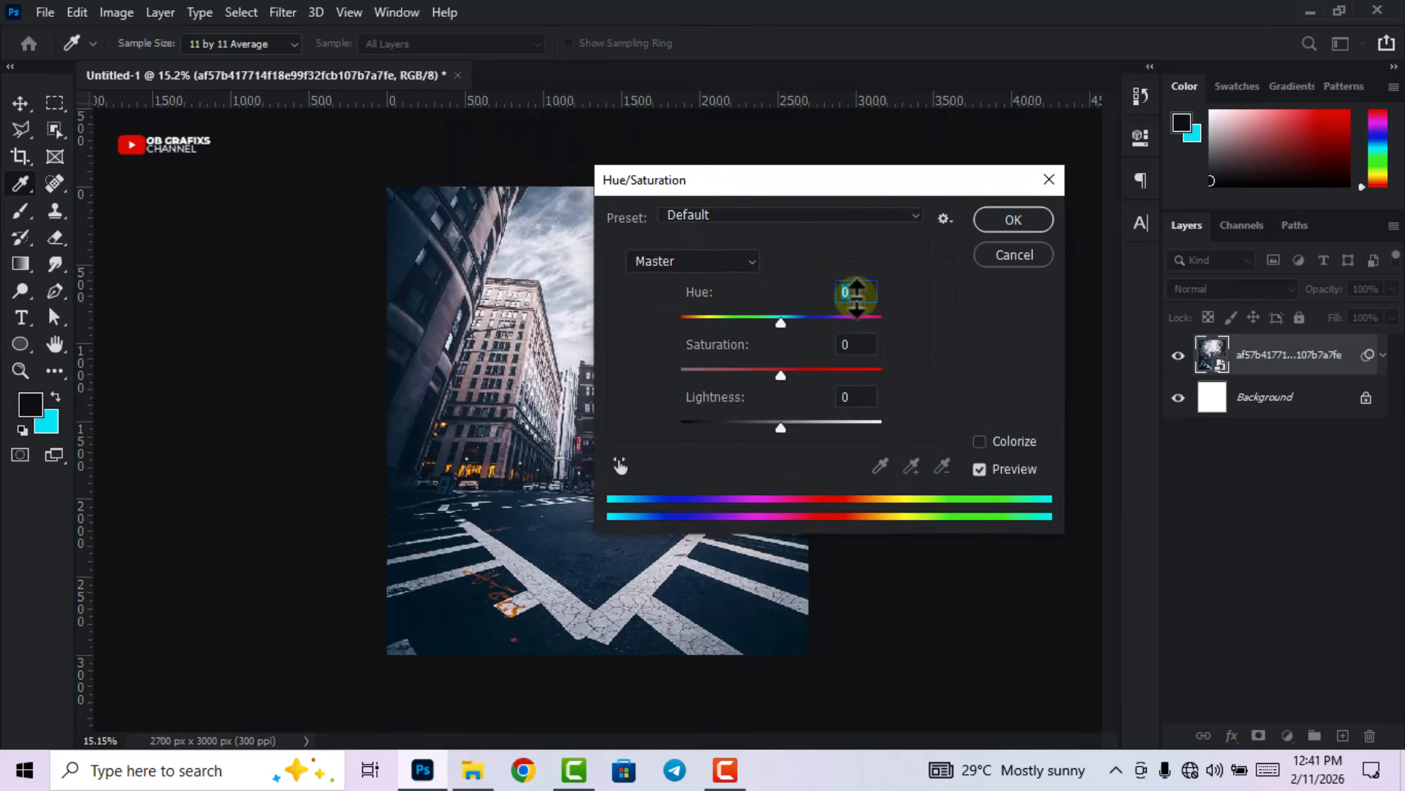
click(856, 345)
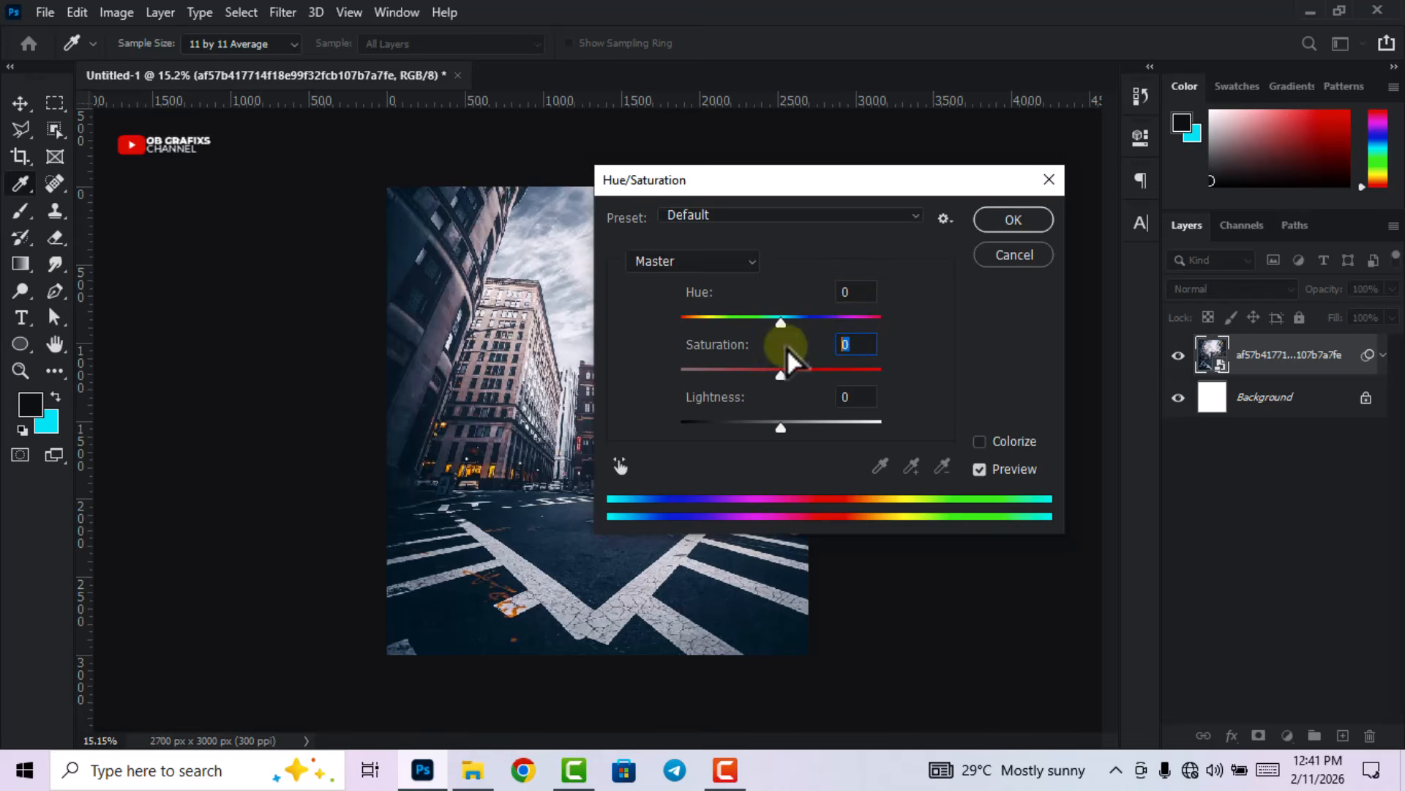
text(71)
key(Tab)
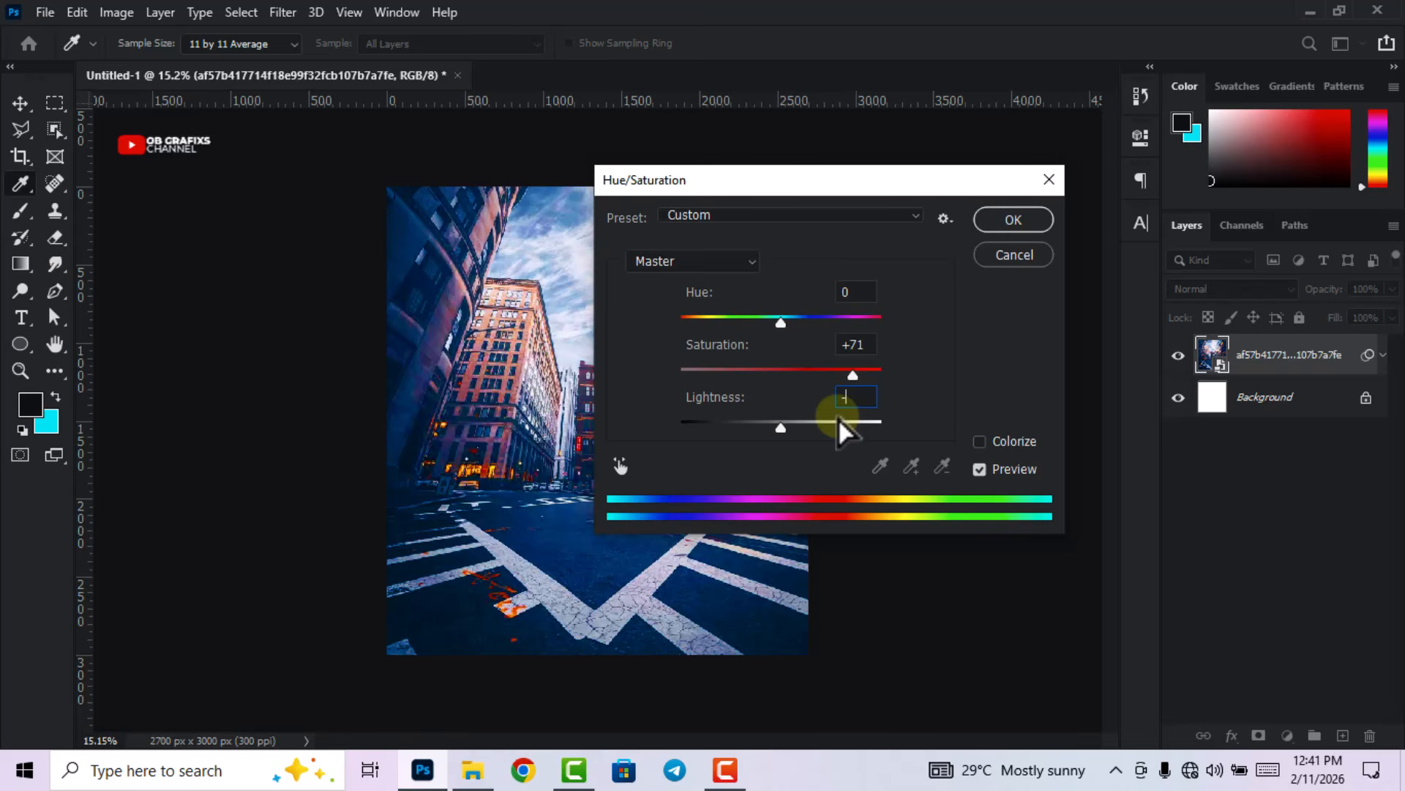
text(-24)
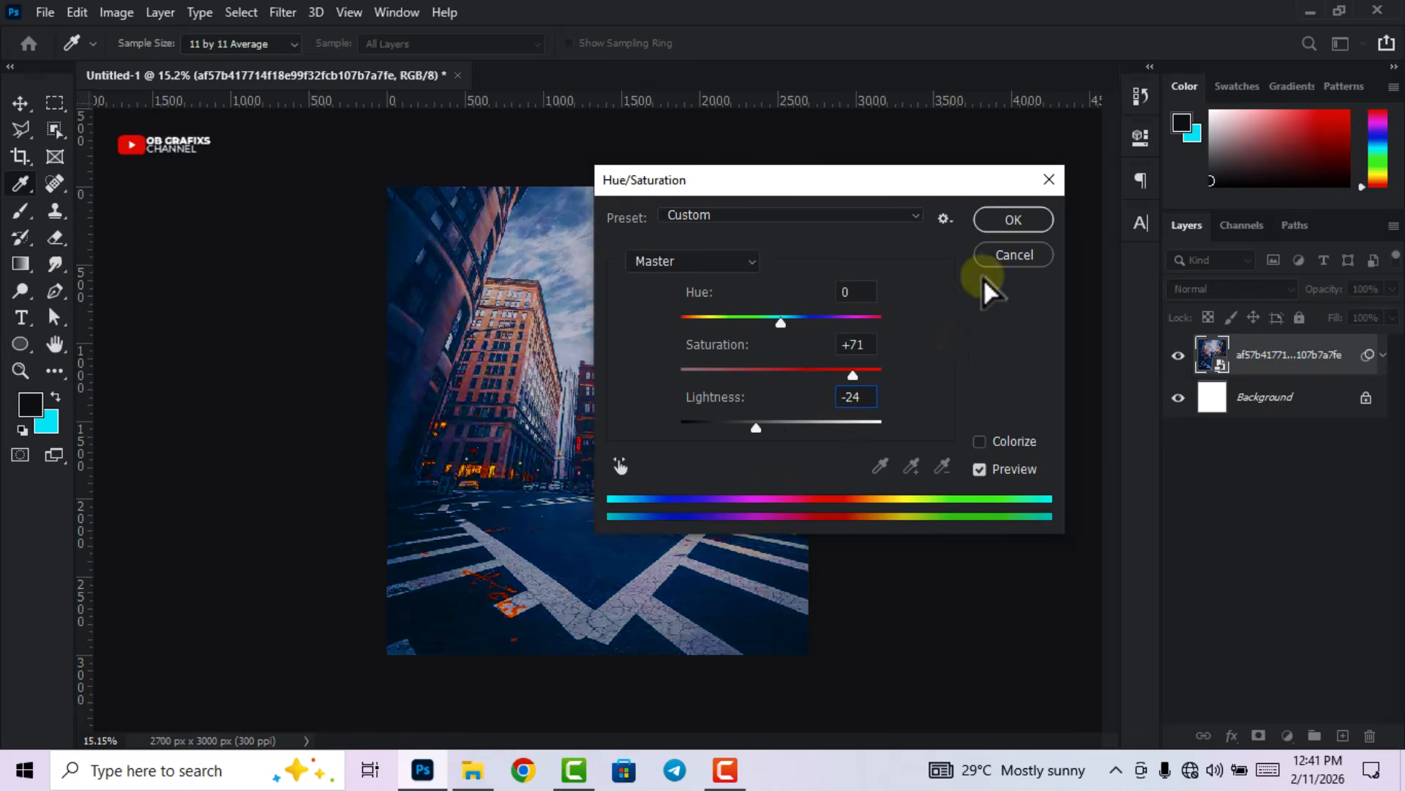
click(1016, 219)
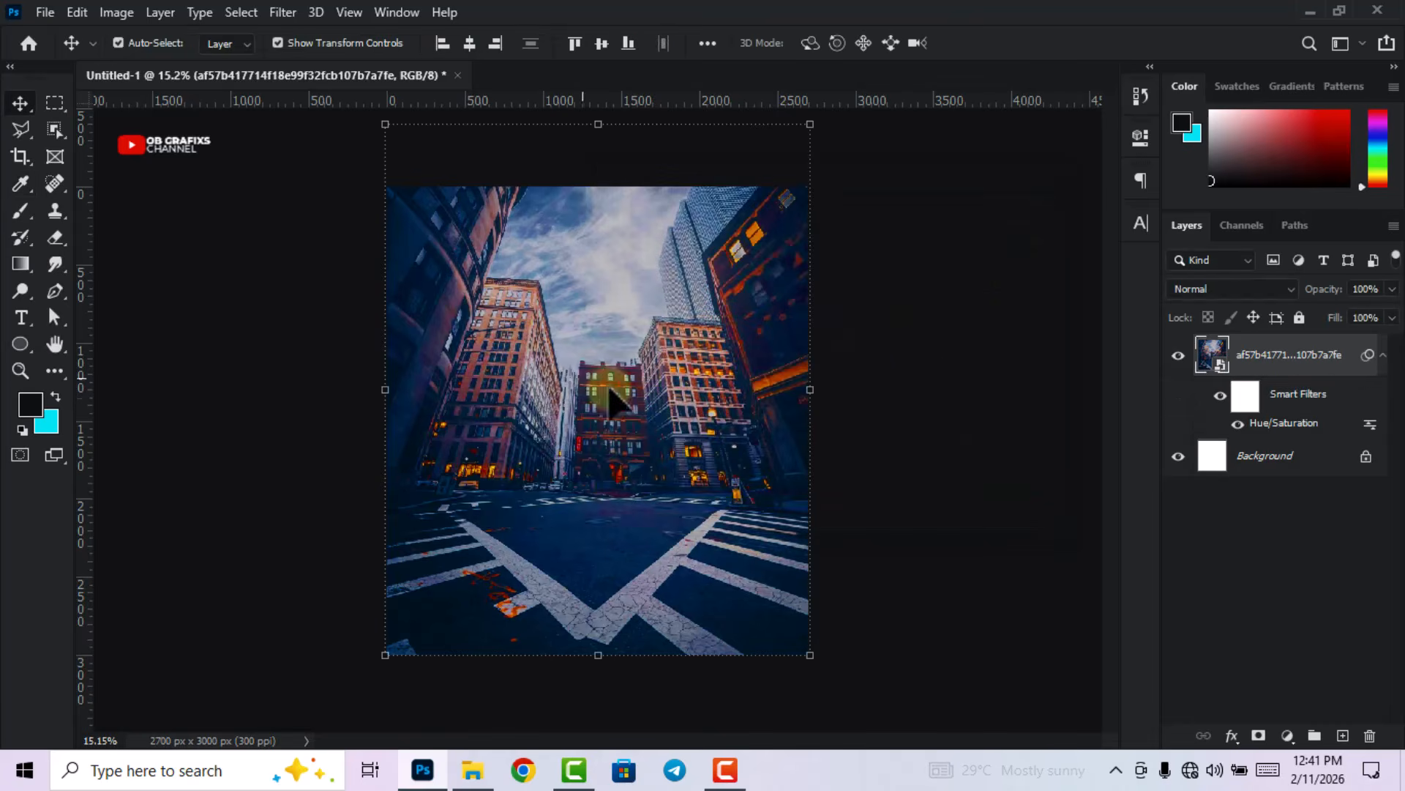
- Apply a Gaussian Blur with an 8.4 pixel radius to the street layer and collapse its smart filter list
click(283, 13)
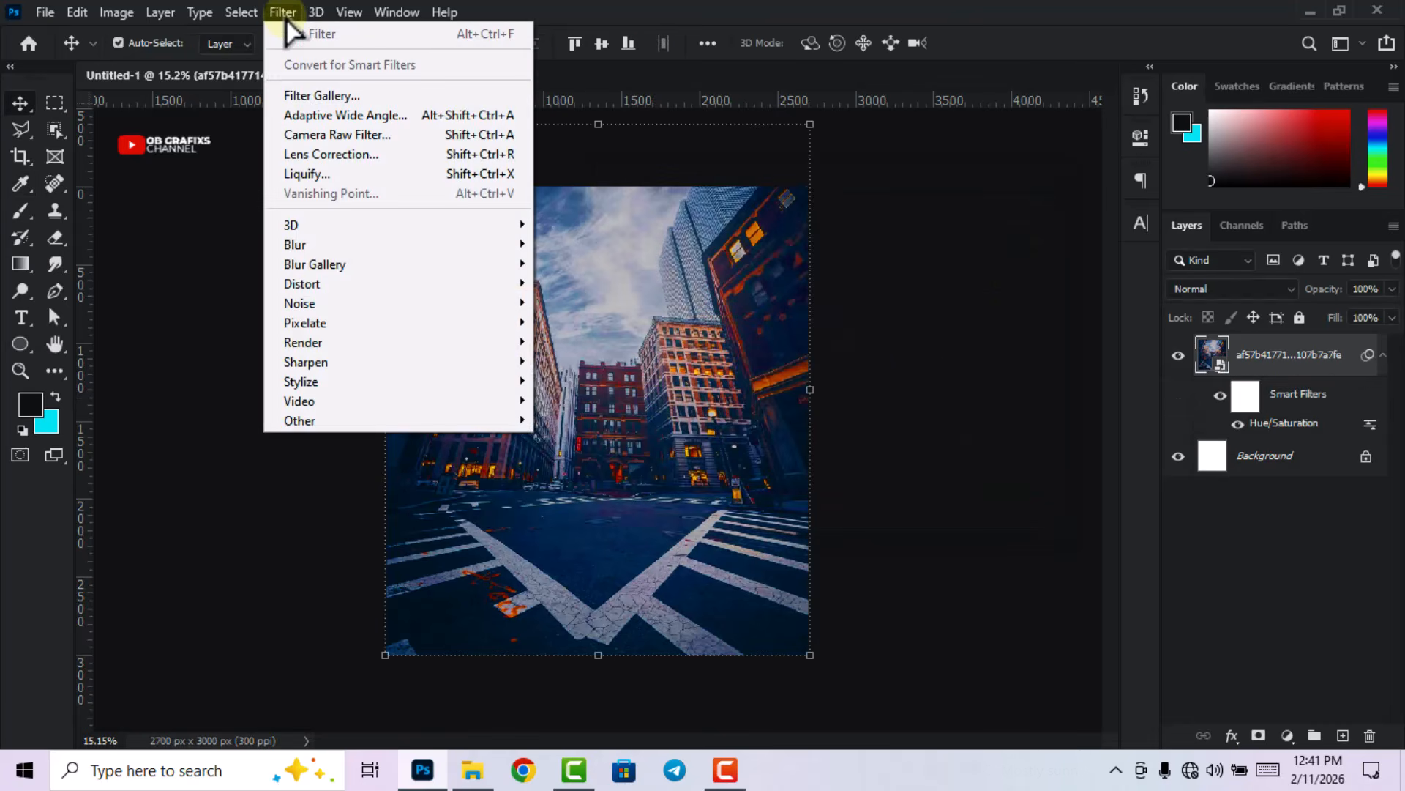
mouse_move(337, 247)
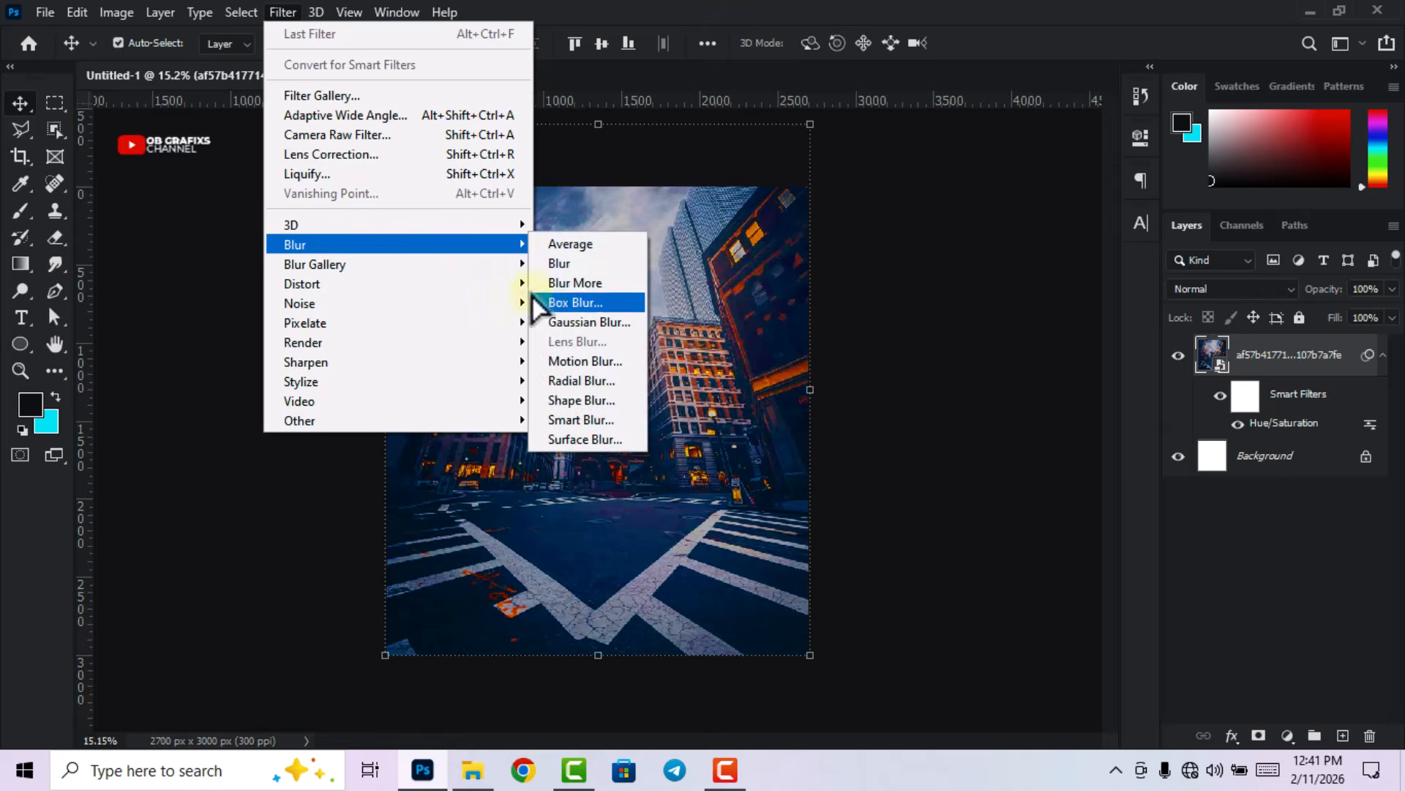
click(574, 328)
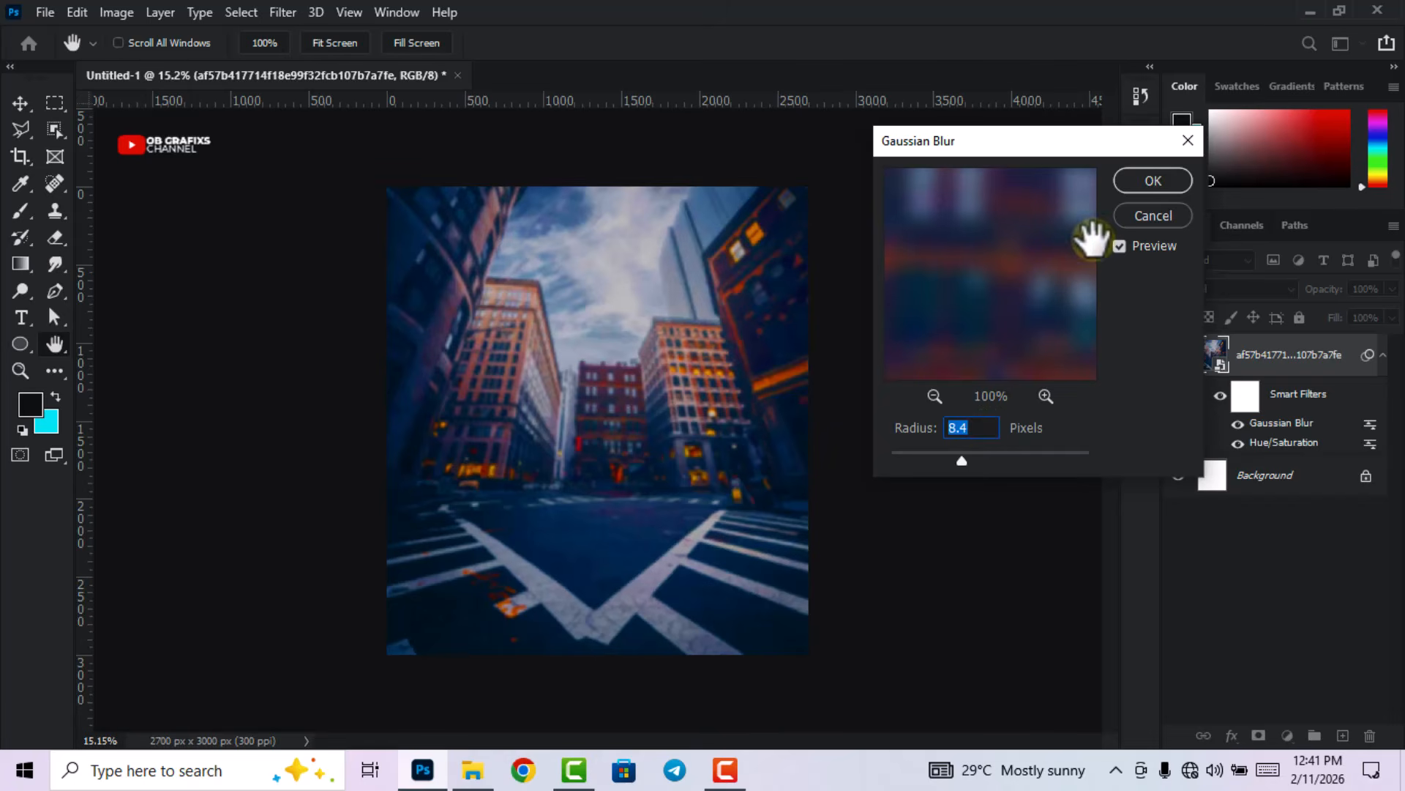
click(1152, 181)
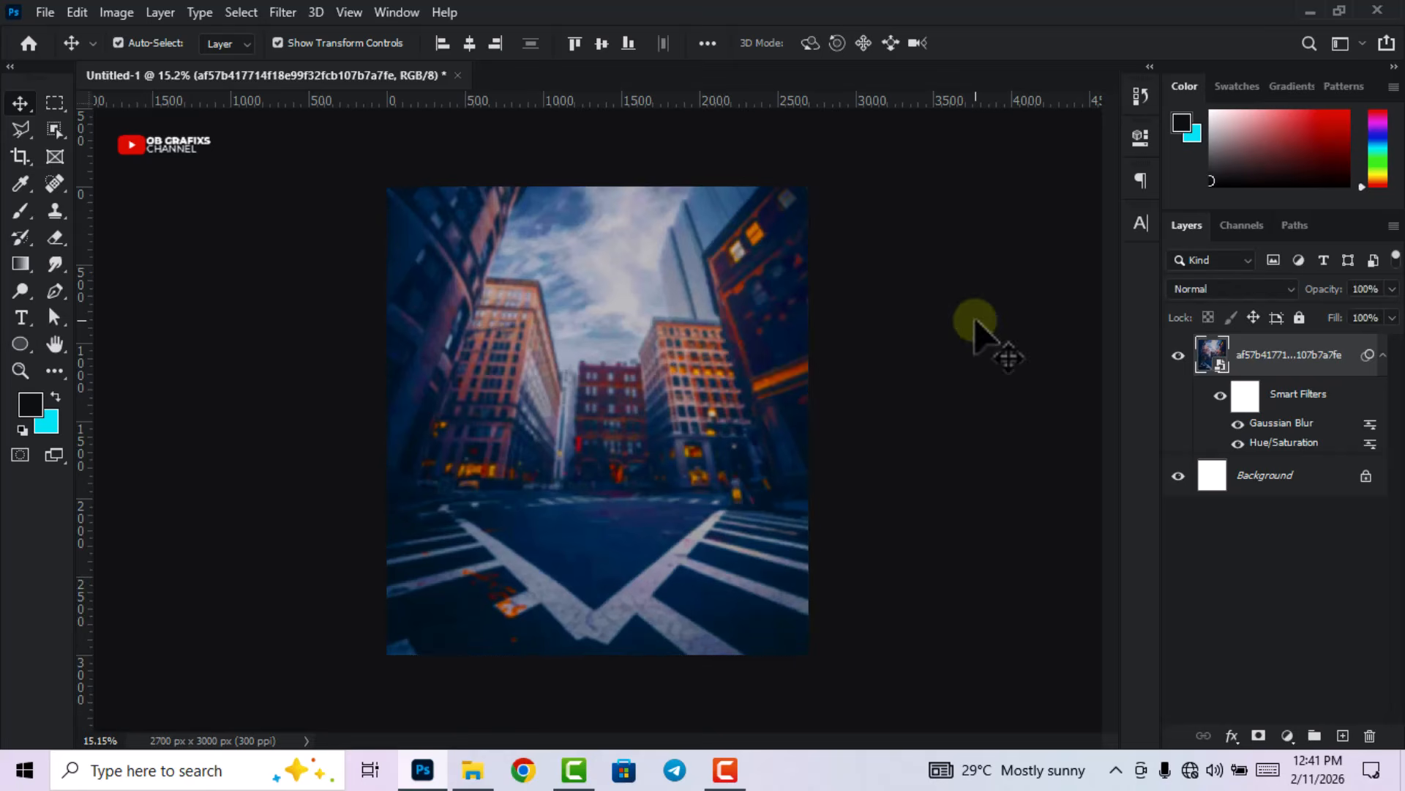
click(981, 322)
click(1383, 356)
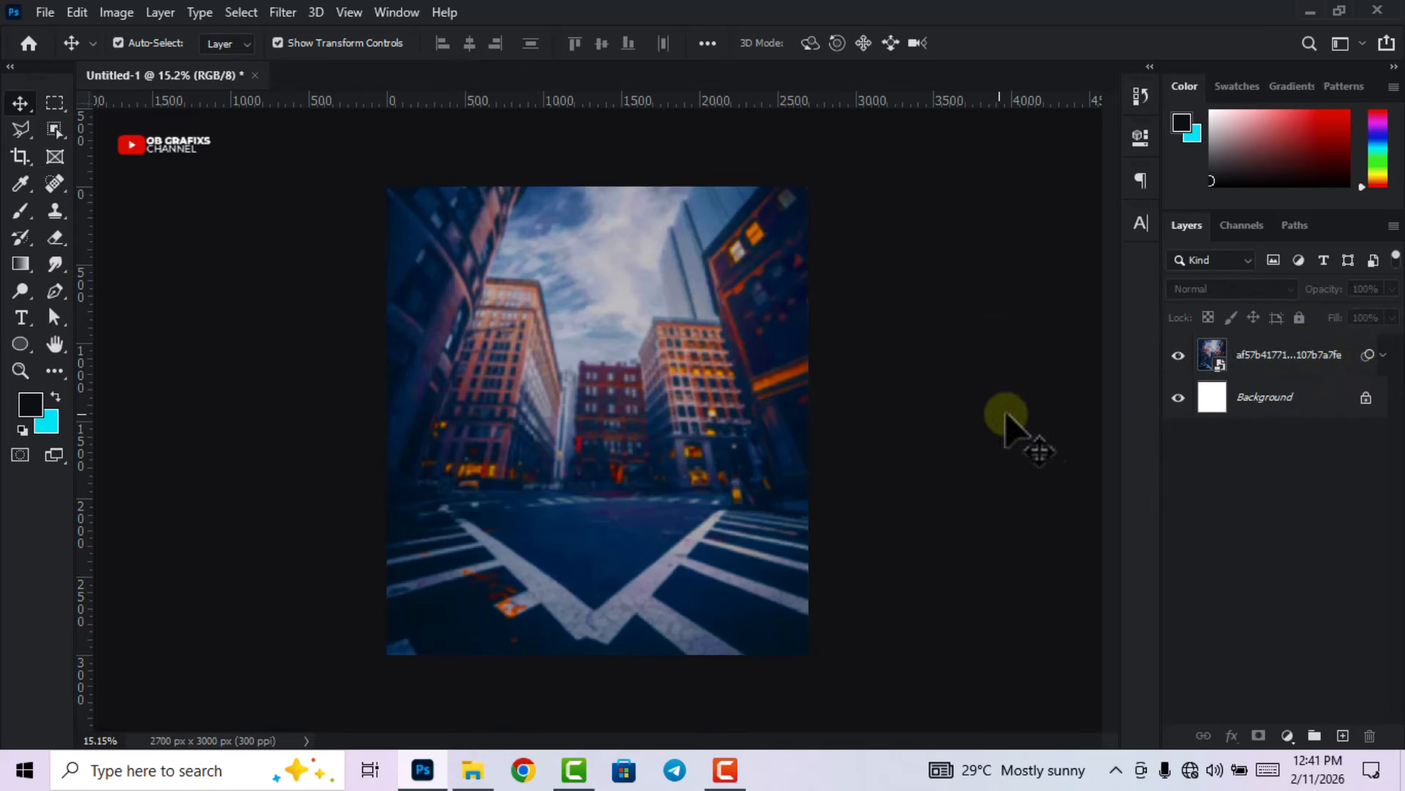
- Place the blurred teal background image from the File Explorer folder and enlarge it to cover the full canvas width
click(471, 770)
click(567, 512)
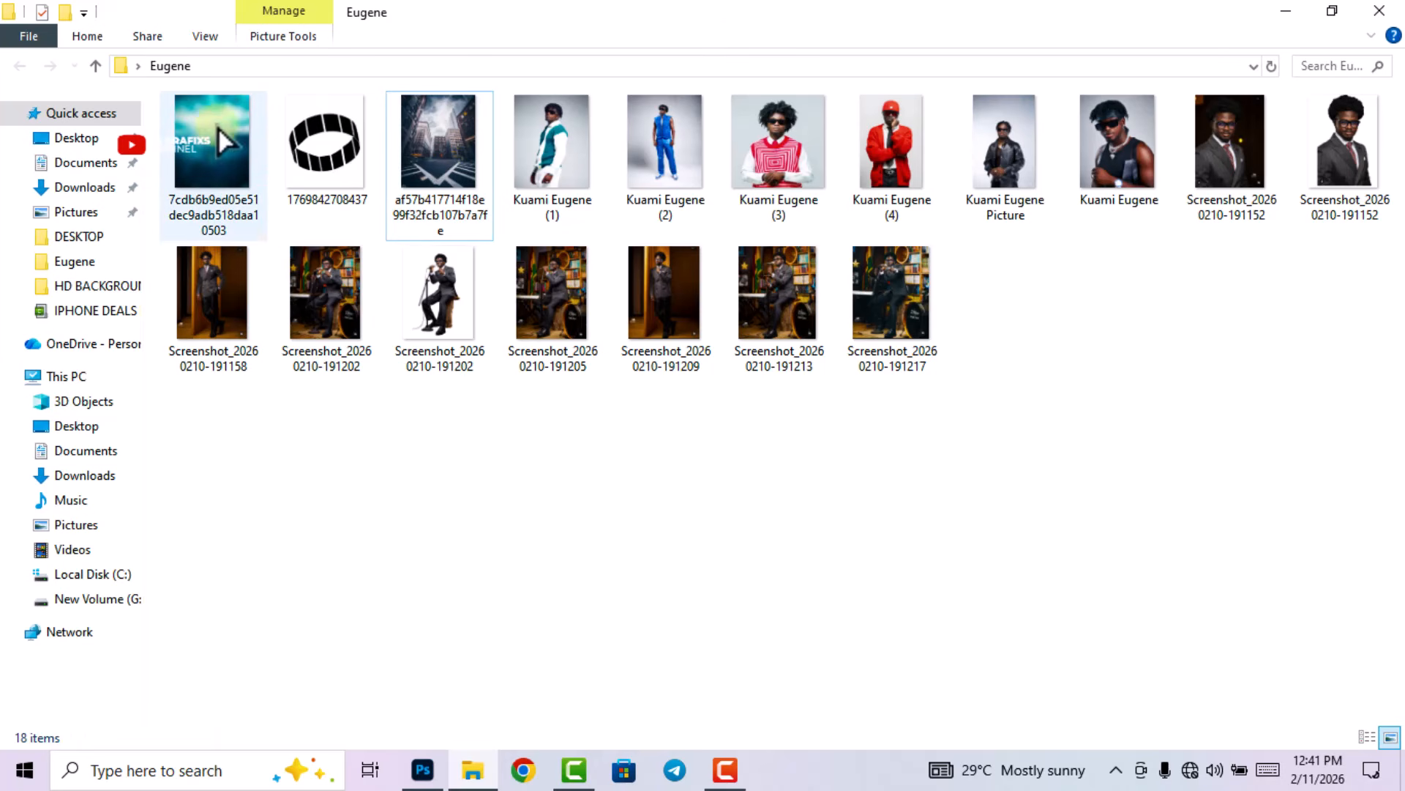
drag(220, 138, 622, 474)
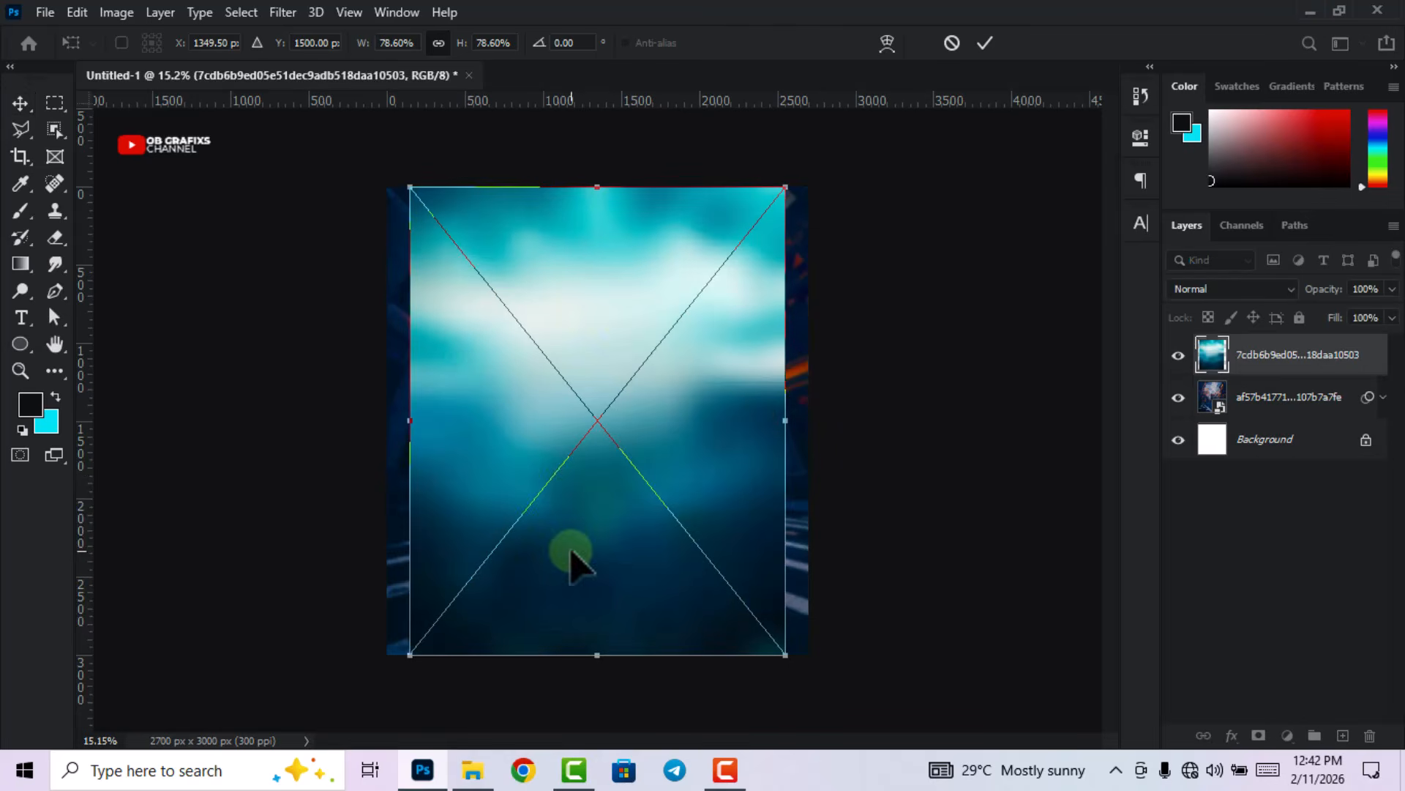
drag(606, 187, 611, 126)
click(984, 42)
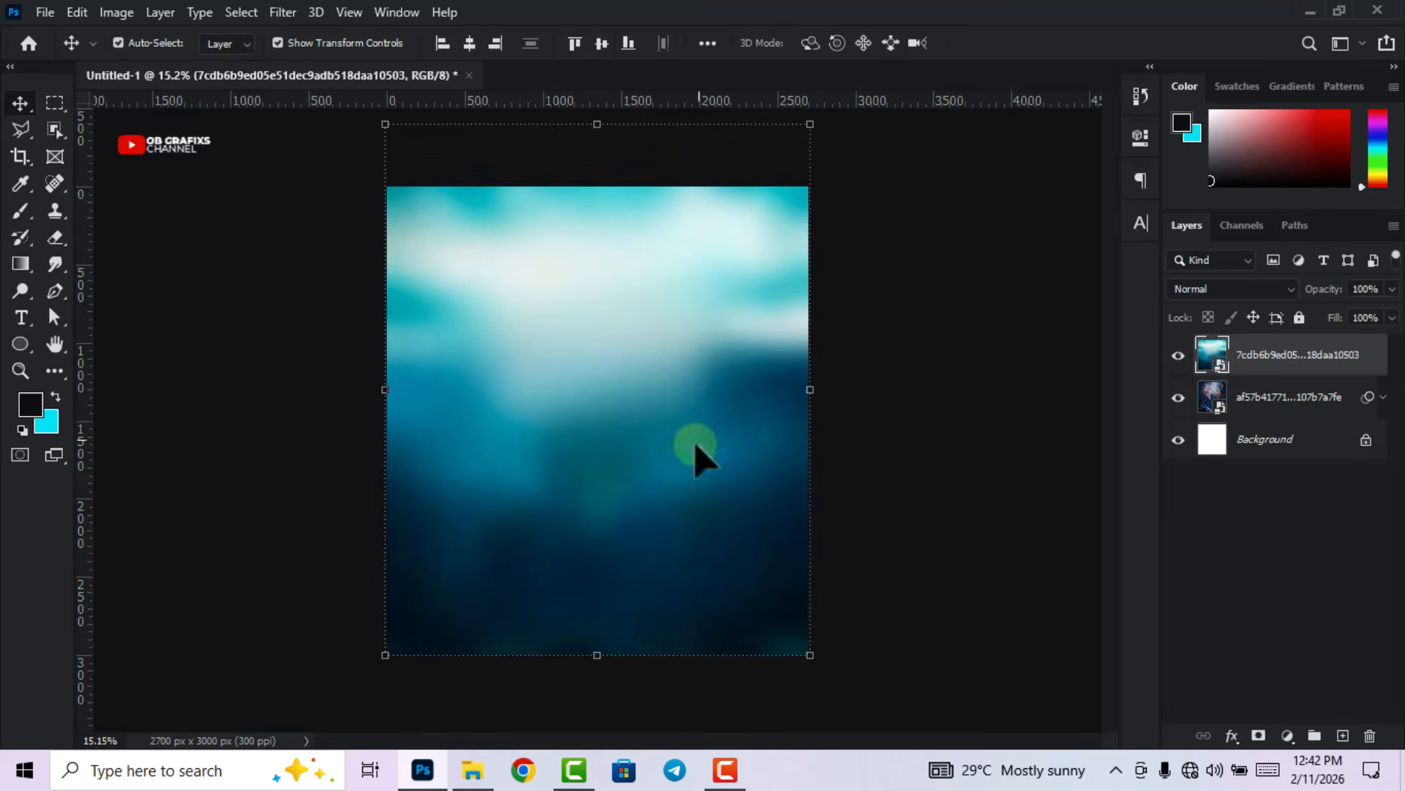
- Move the teal image slightly up the canvas and rasterize its layer
drag(599, 574, 637, 530)
drag(683, 464, 666, 448)
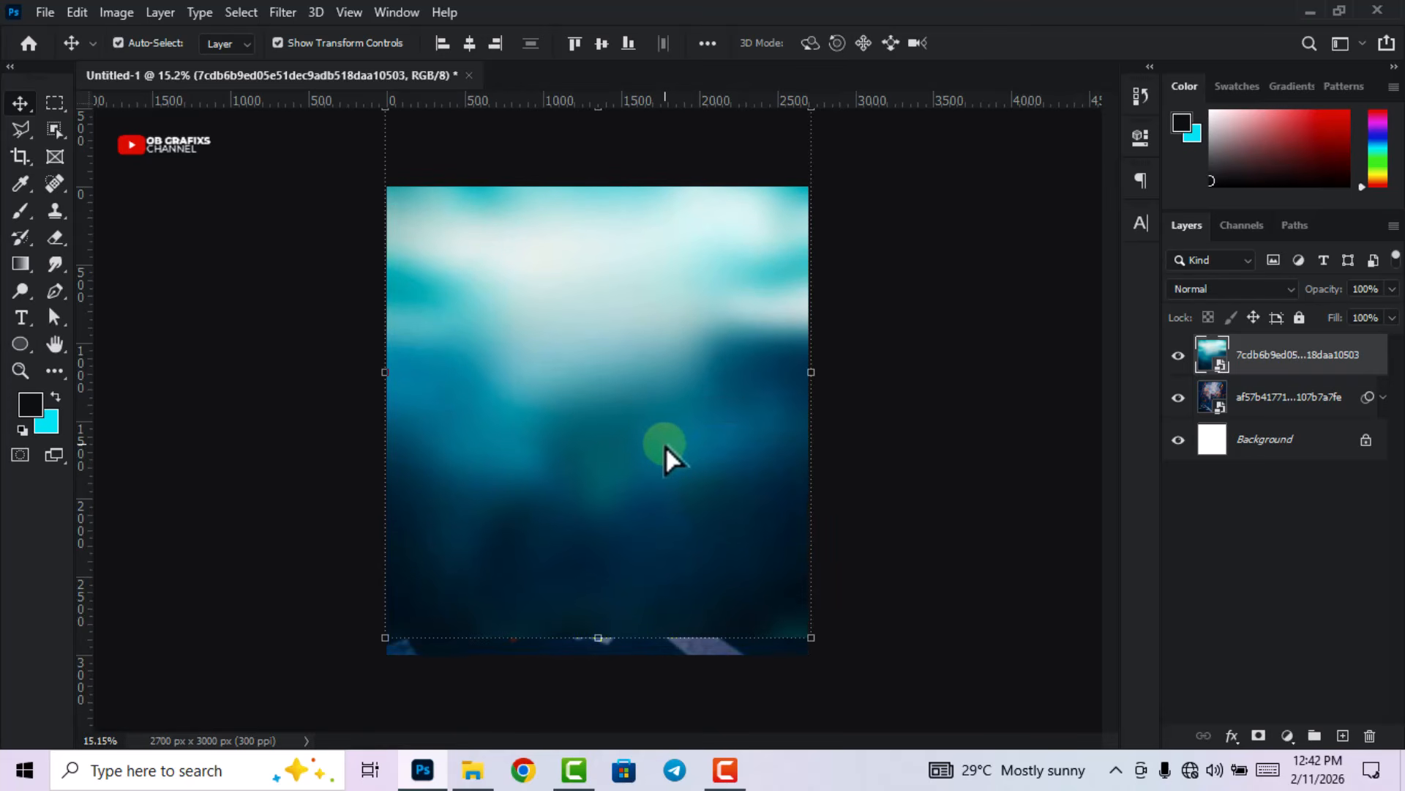
right_click(1332, 366)
click(1147, 388)
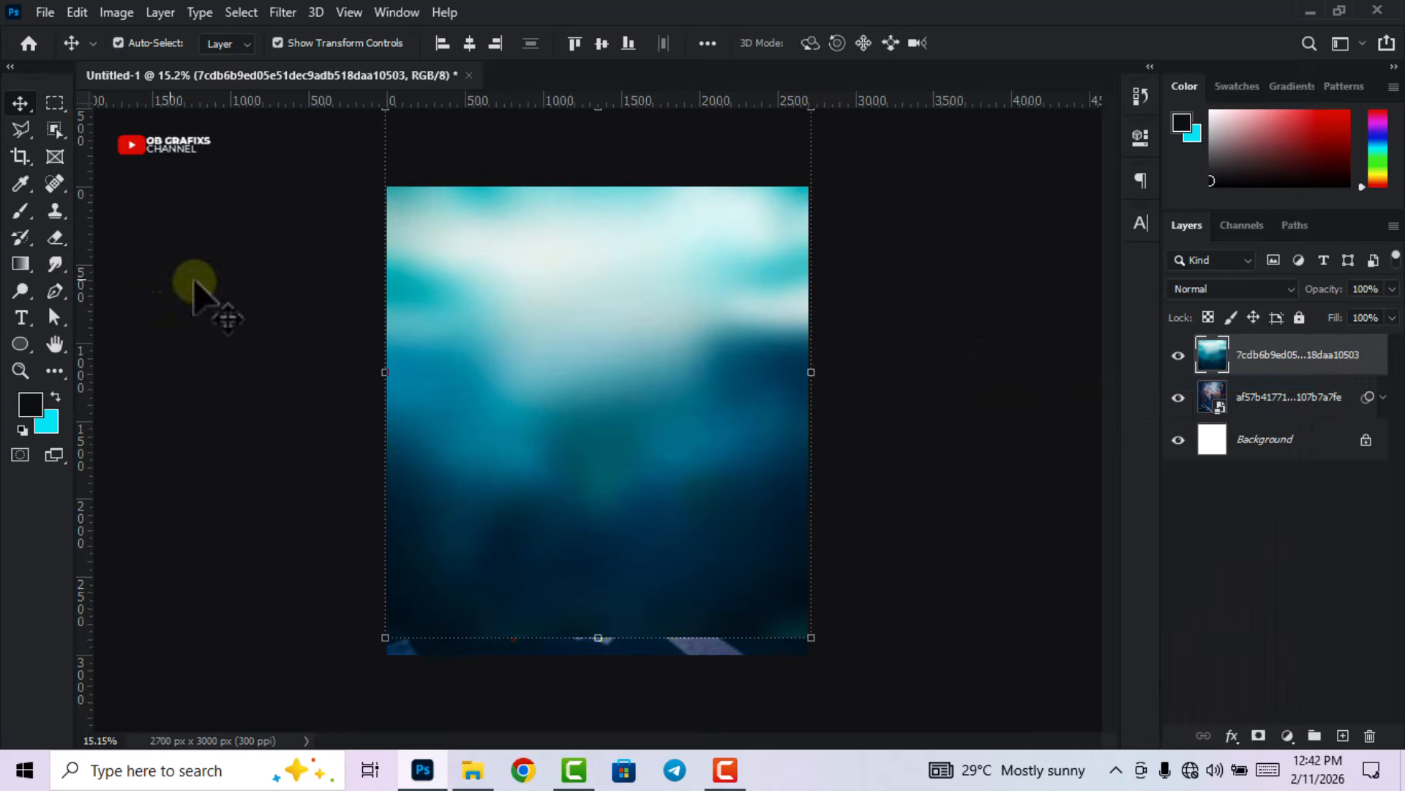
- Erase the lower part of the teal layer with a Soft Round eraser of 2165 px and 0% hardness, revealing the street
click(56, 240)
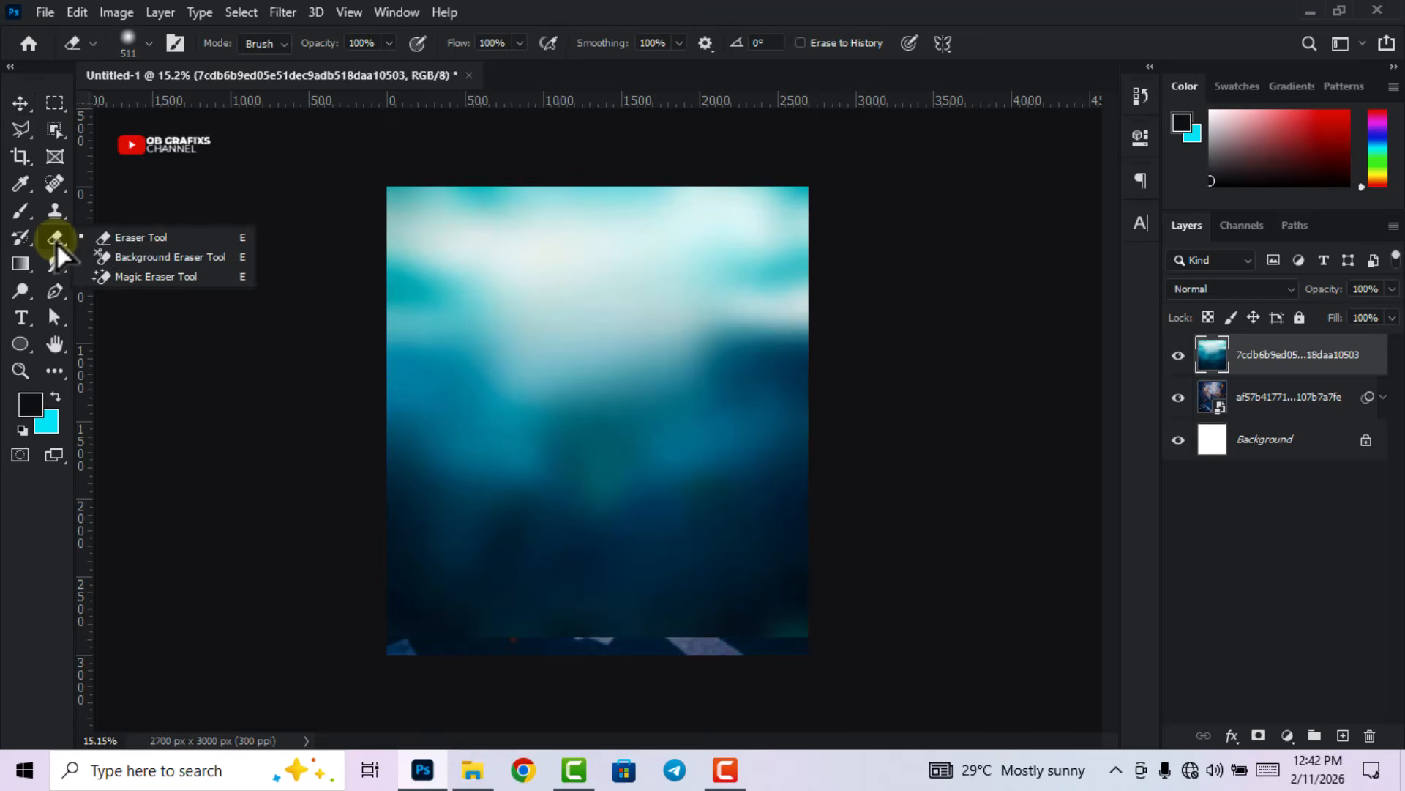
click(131, 236)
right_click(551, 507)
drag(788, 472, 785, 460)
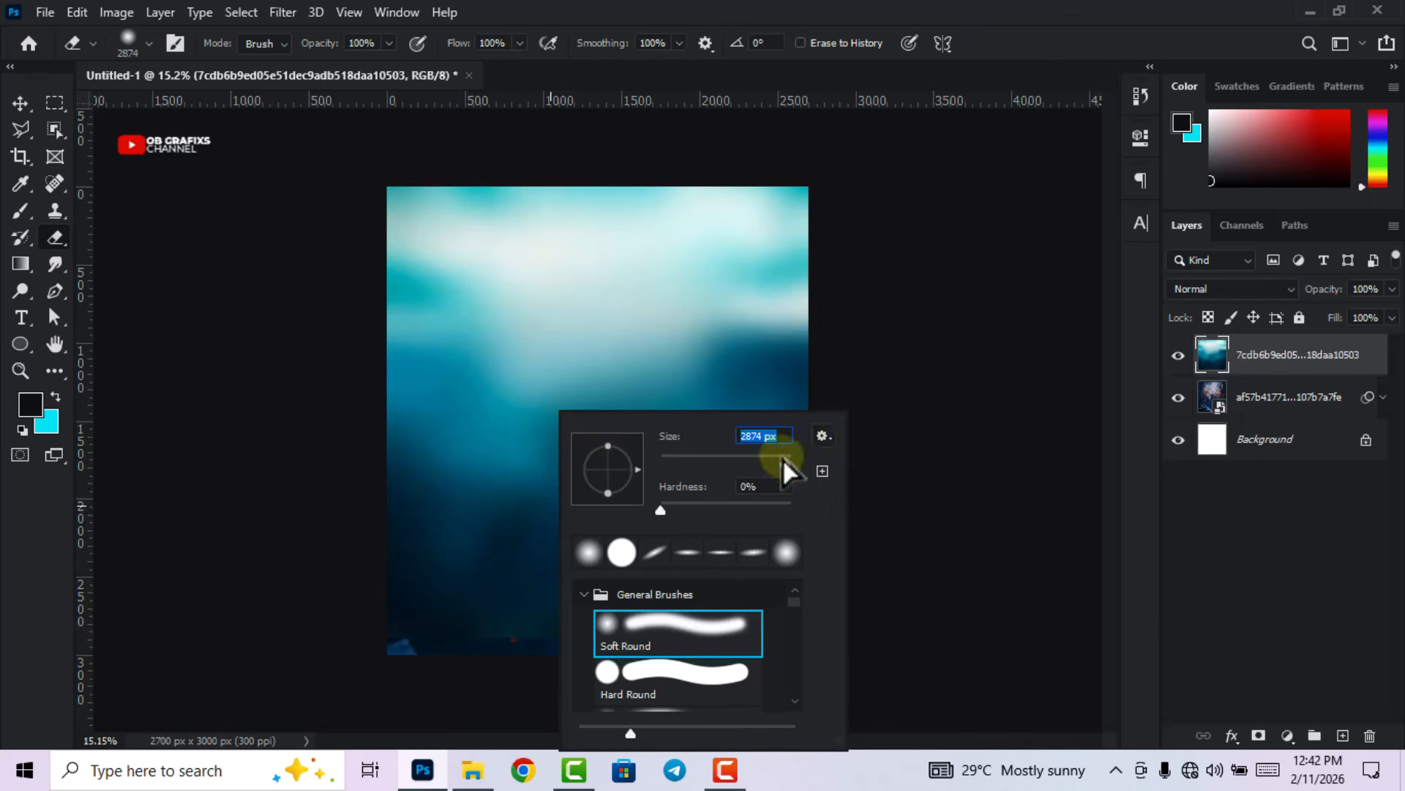
drag(787, 461, 783, 461)
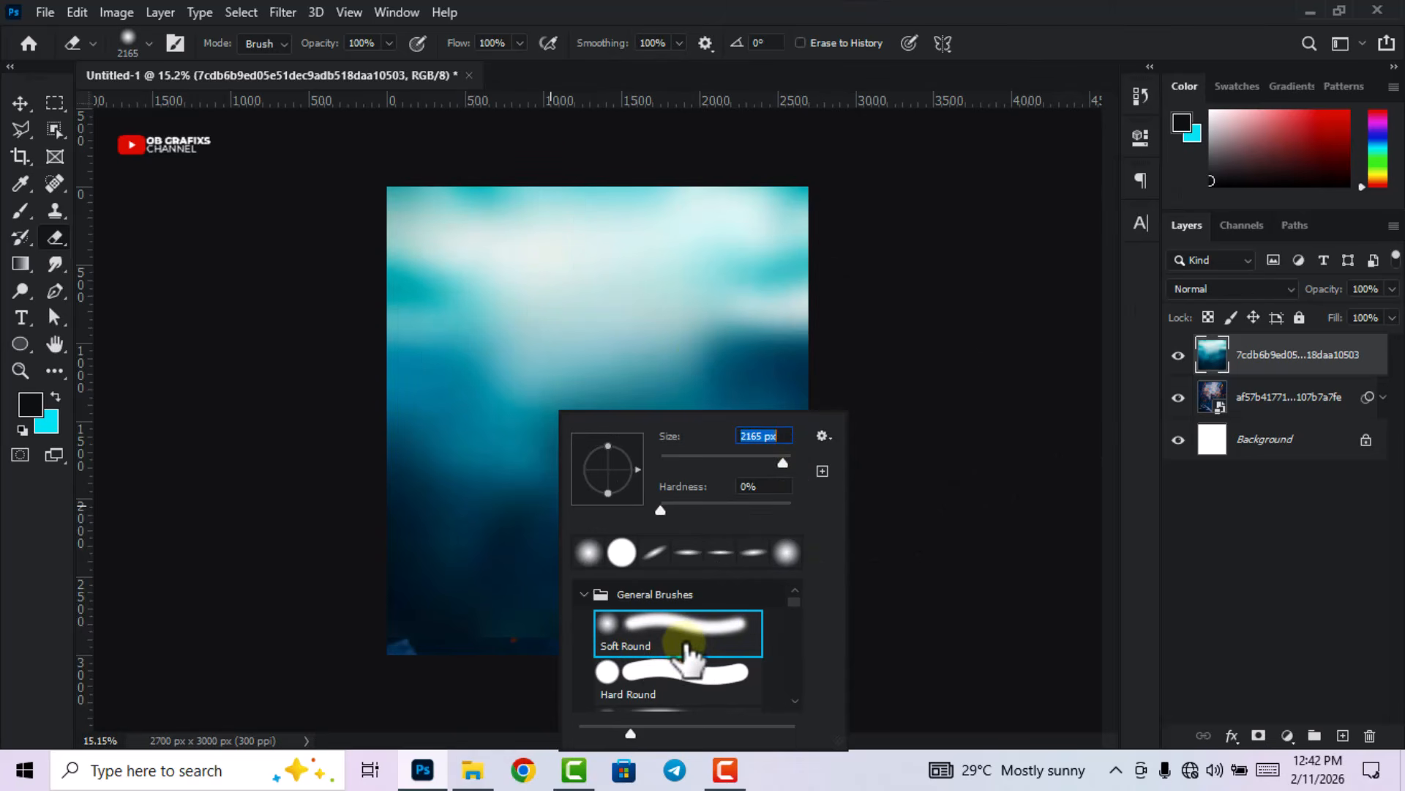
click(1066, 6)
mouse_move(825, 714)
mouse_down()
mouse_move(280, 679)
mouse_move(583, 729)
mouse_move(613, 725)
mouse_move(220, 661)
mouse_move(648, 713)
mouse_move(747, 703)
mouse_move(769, 678)
mouse_move(214, 642)
mouse_move(279, 481)
mouse_up()
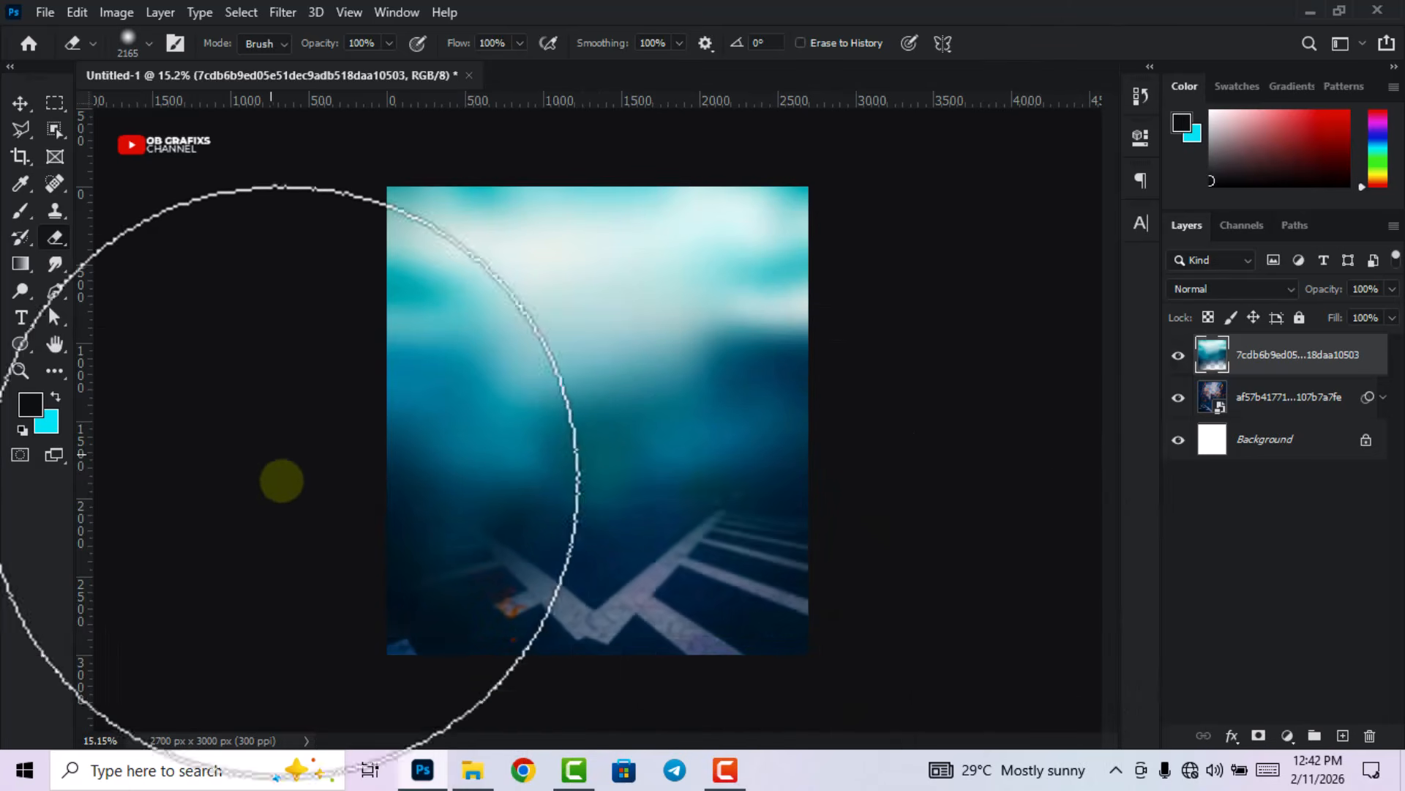
- Move the teal layer further up and erase more of its lower edge to blend it into the street
click(20, 106)
drag(588, 395, 585, 282)
click(56, 238)
mouse_move(314, 524)
mouse_down()
mouse_move(439, 549)
mouse_move(188, 495)
mouse_up()
- Reposition the teal layer over the buildings and sky and deselect it
click(20, 104)
drag(486, 266, 622, 300)
click(921, 369)
click(817, 330)
scroll(677, 377, down, 5)
scroll(666, 376, up, 4)
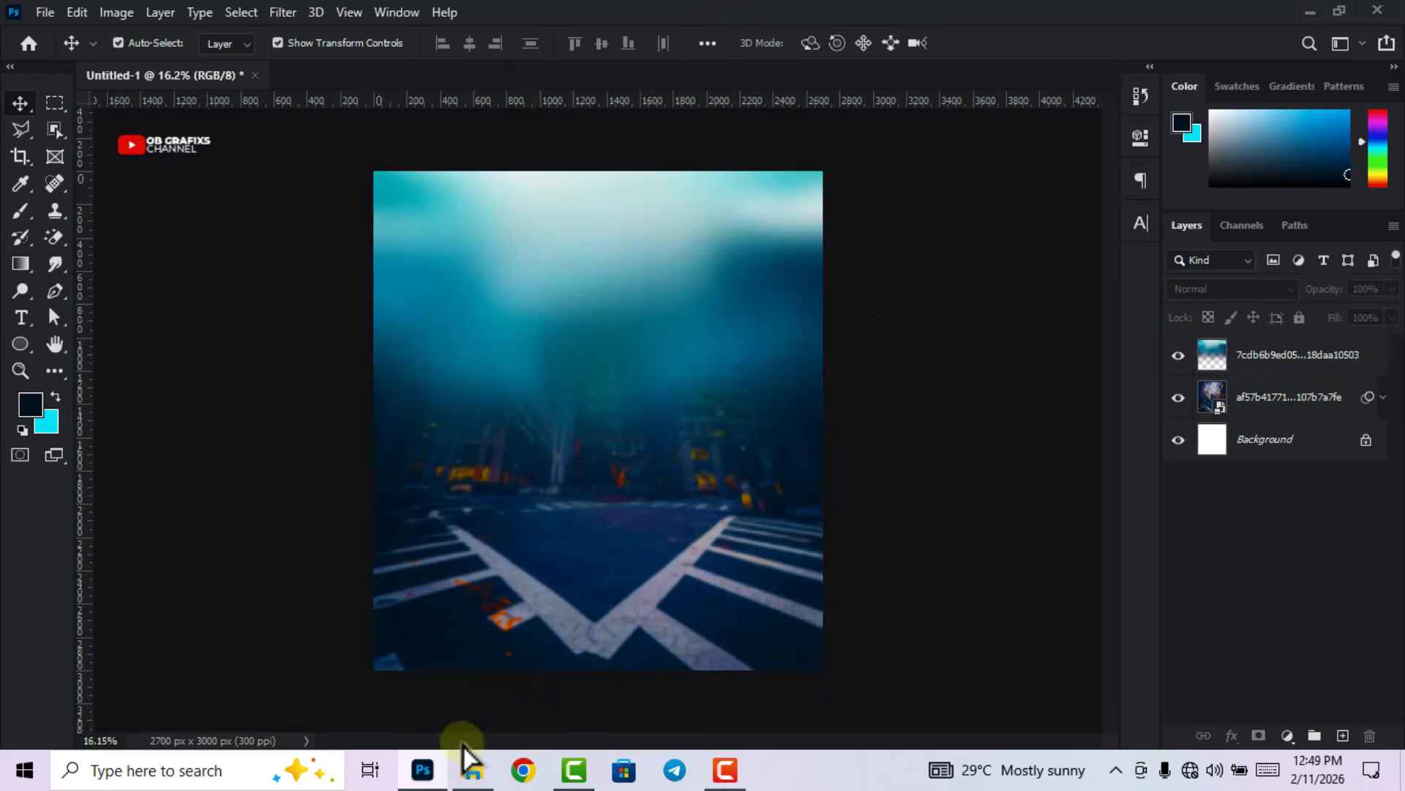
click(473, 769)
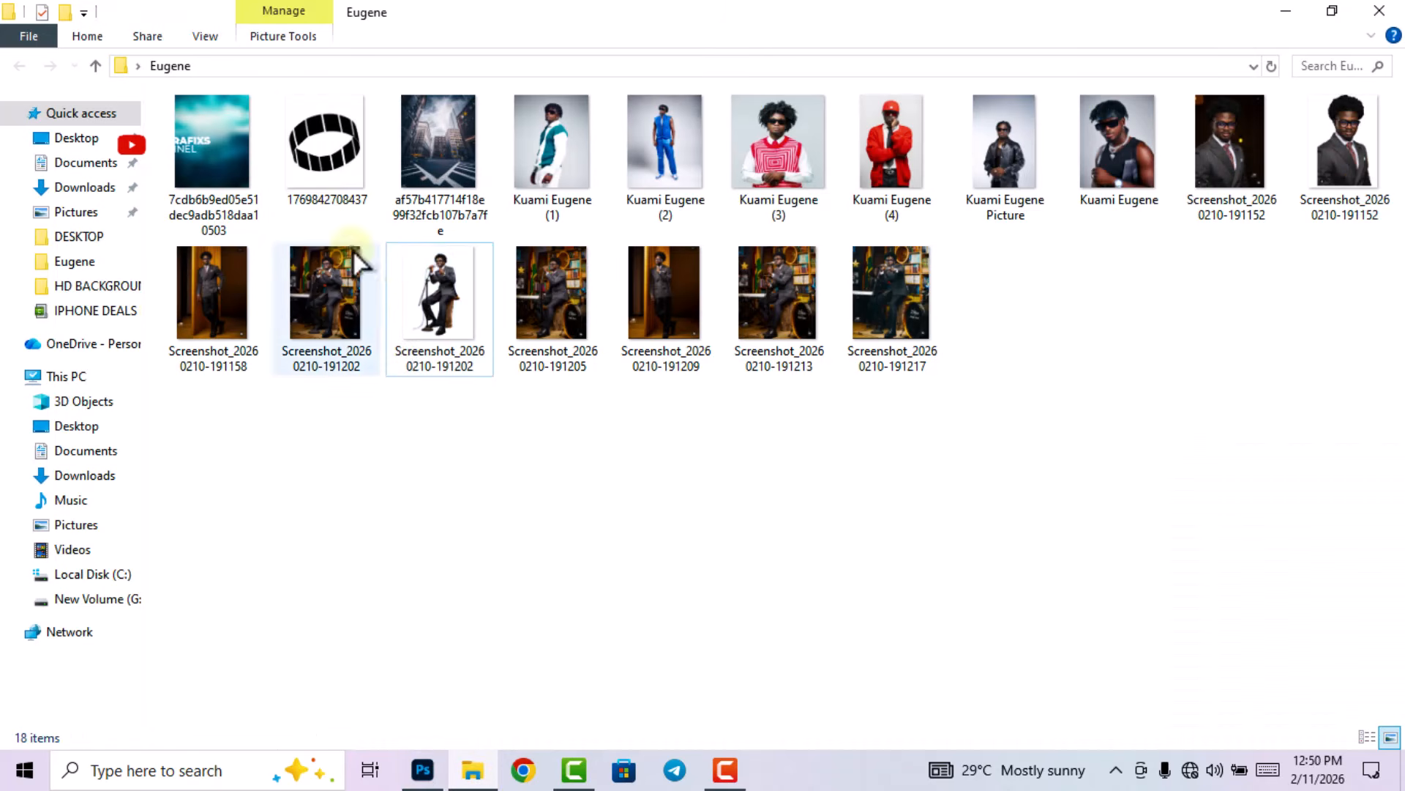
drag(325, 146, 621, 450)
click(985, 51)
right_click(1260, 366)
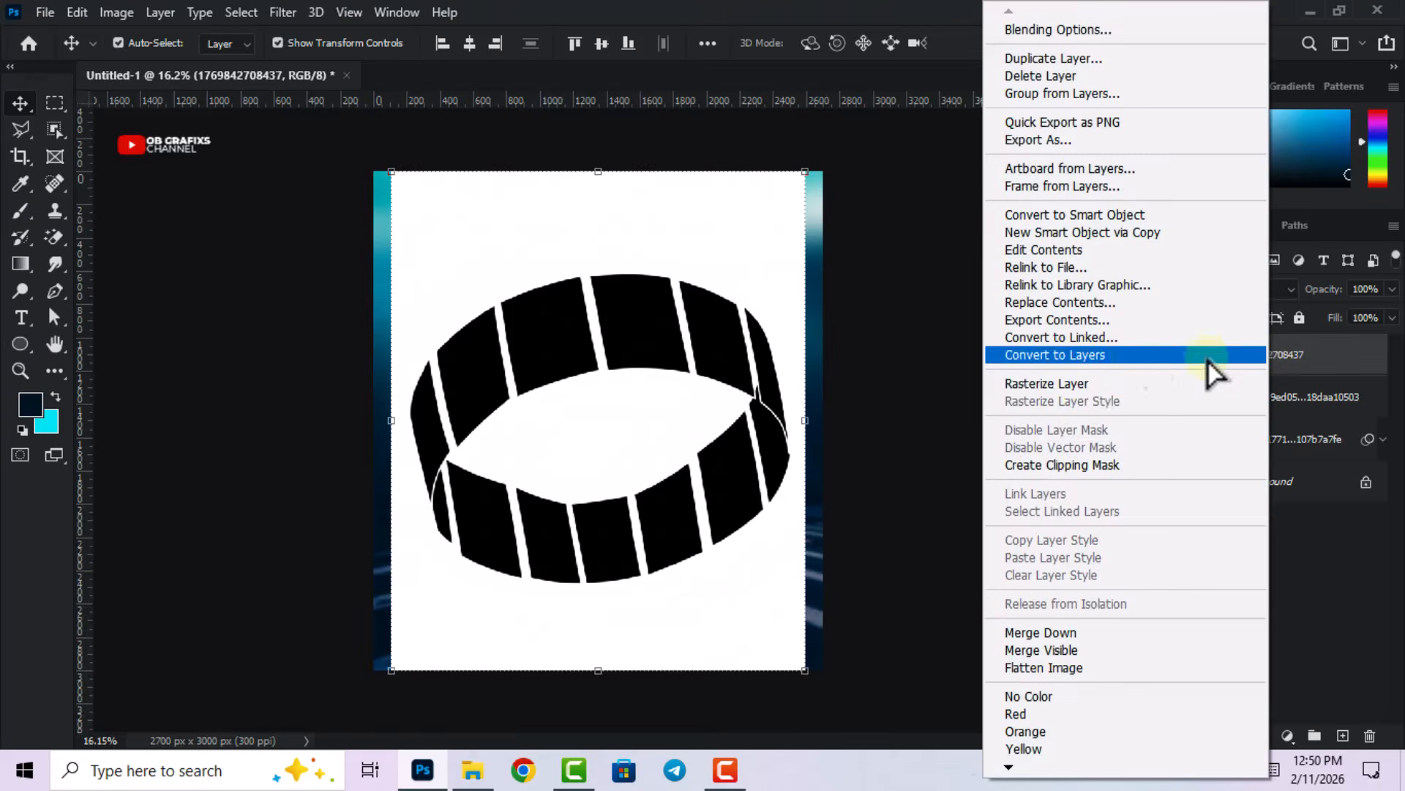
click(1091, 385)
- Remove the white background around and inside the ring with the Magic Eraser tool
drag(58, 239, 120, 275)
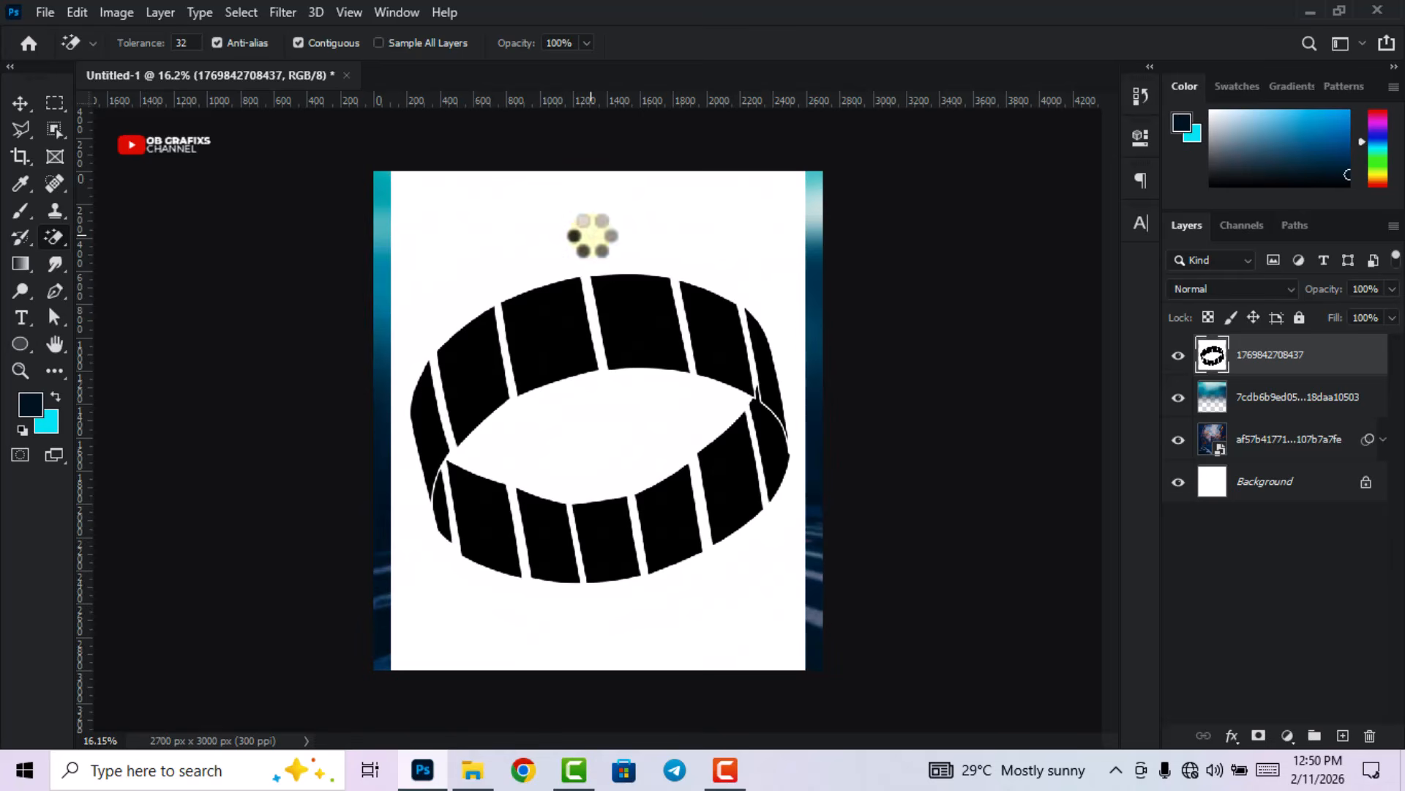
click(591, 227)
click(20, 102)
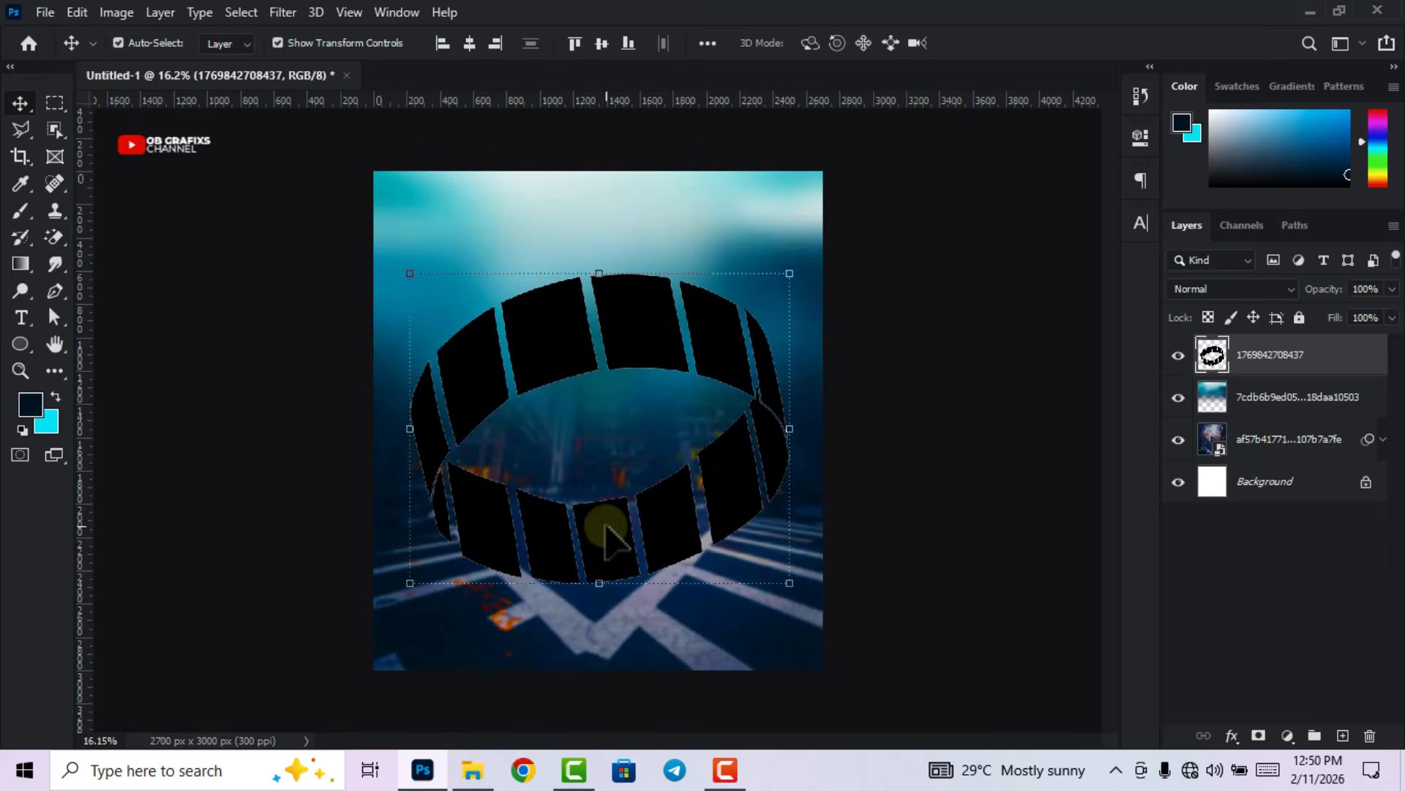
- Scale the film-strip ring down slightly and center it in the upper part of the canvas above the street
drag(603, 581, 615, 419)
click(1018, 43)
click(907, 370)
click(795, 196)
drag(785, 205, 783, 205)
click(943, 339)
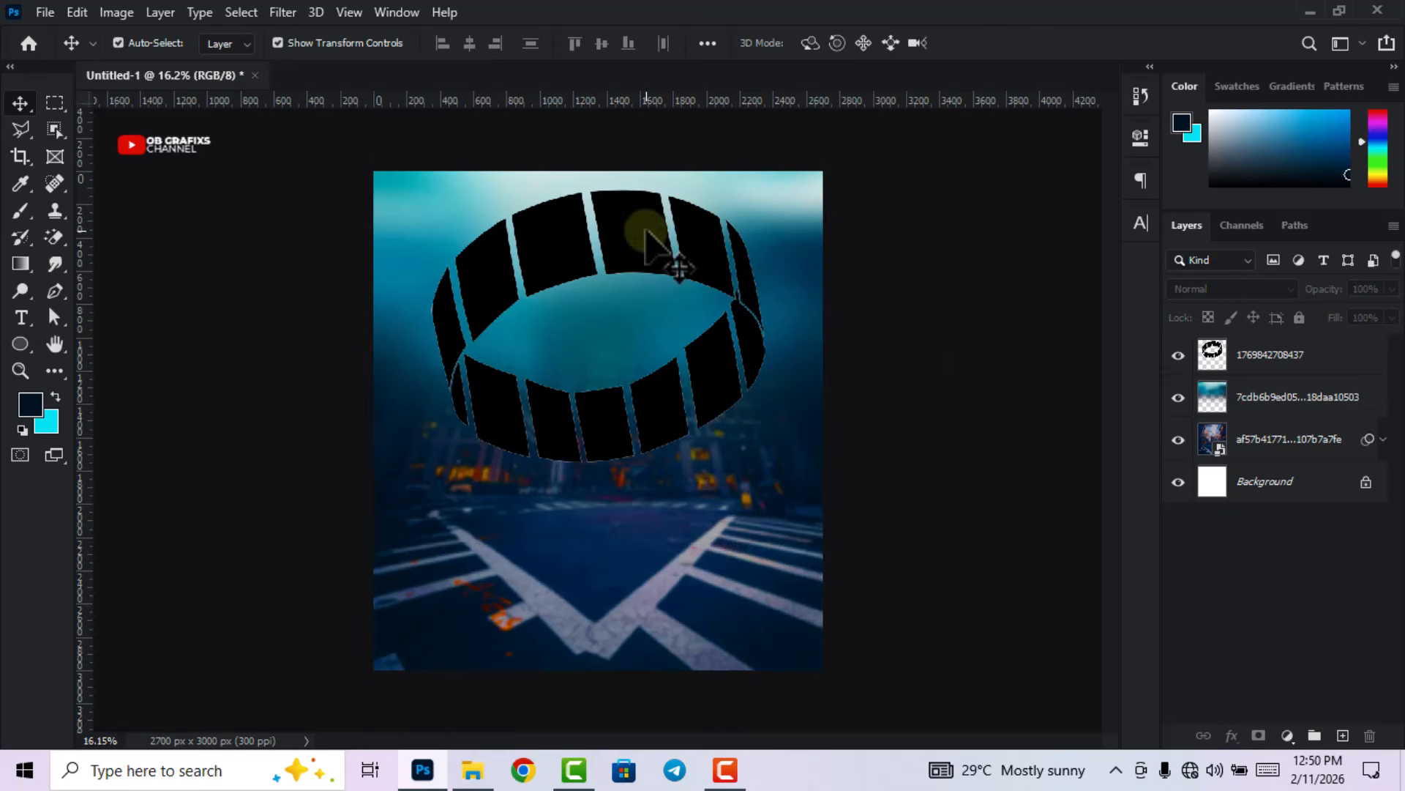
click(732, 311)
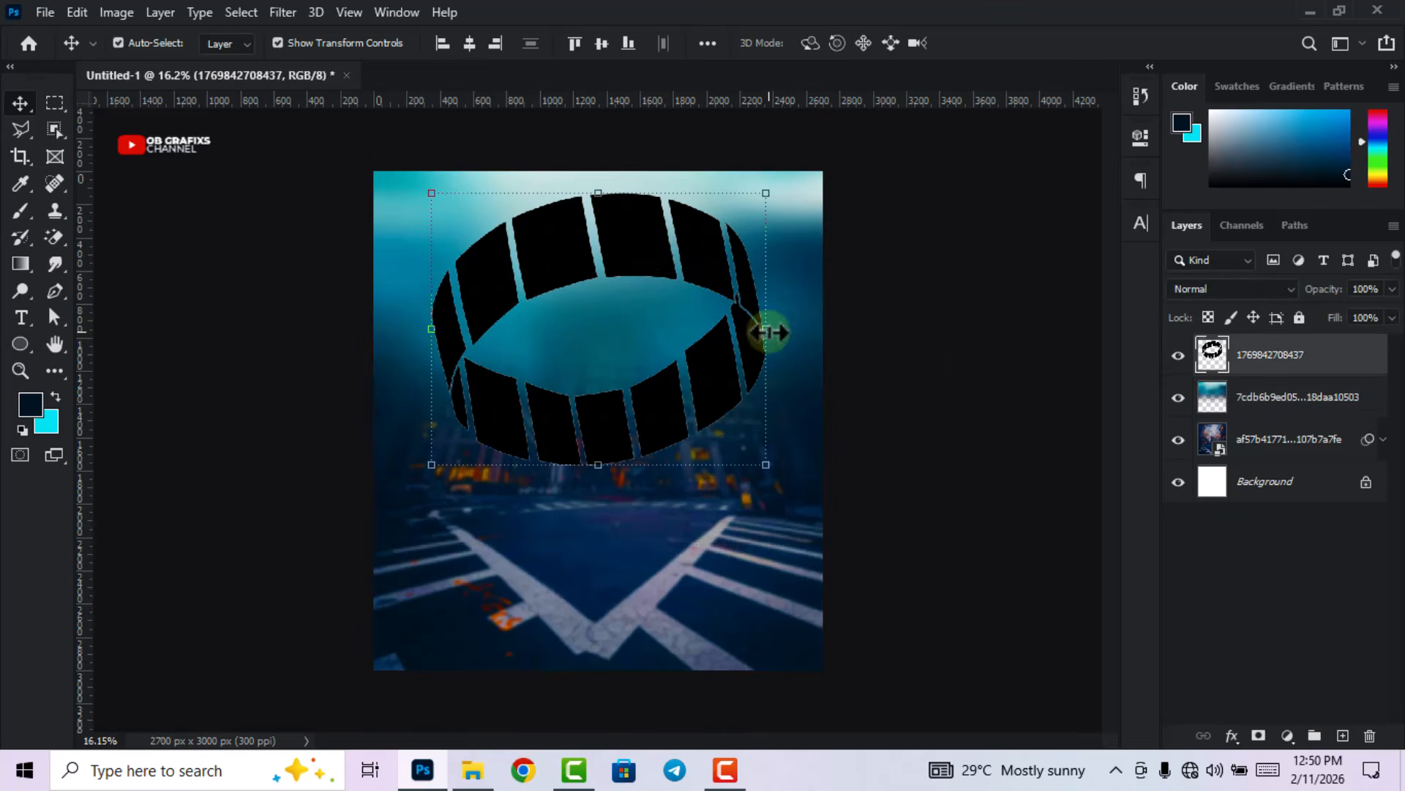
click(937, 315)
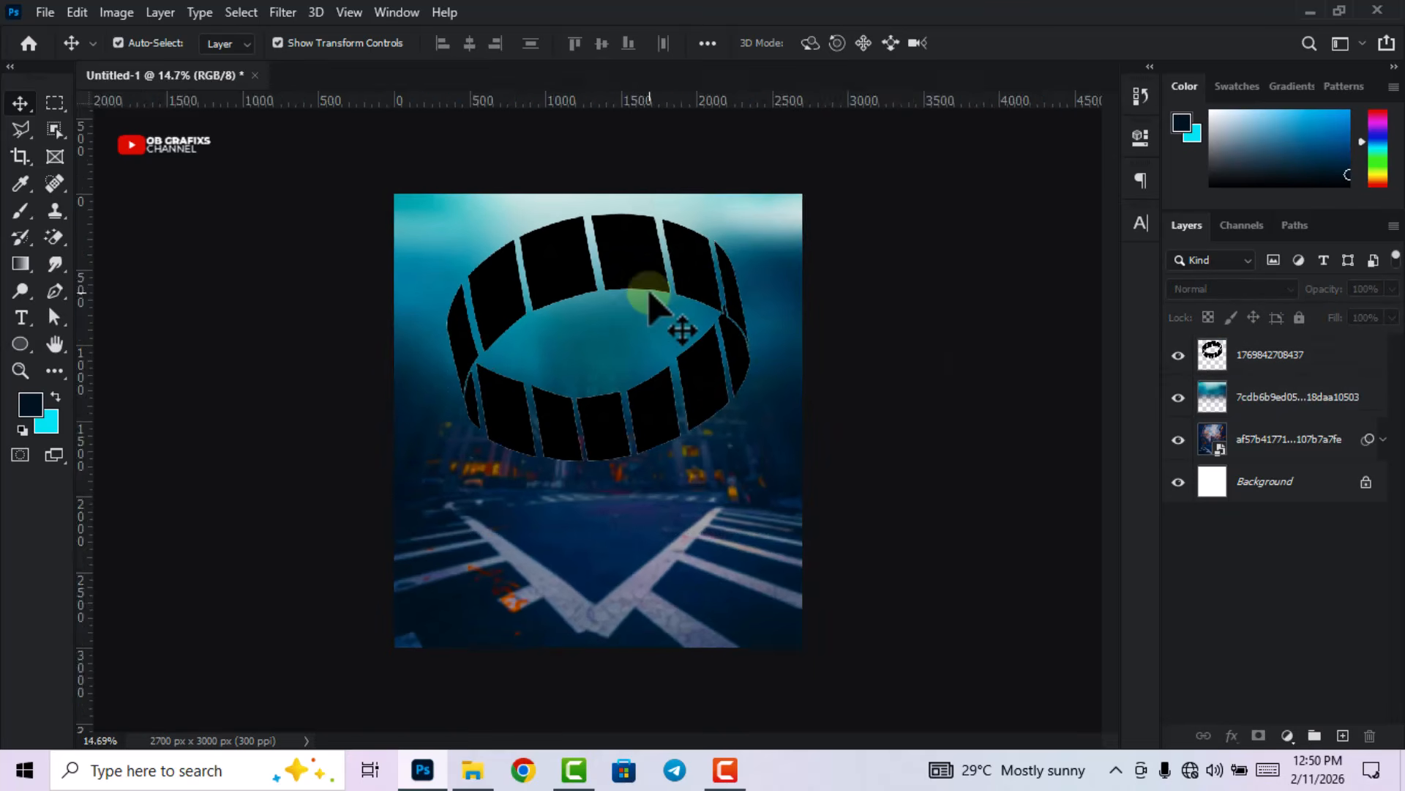
- Group the ring, teal background and street layers together
click(1284, 443)
click(1299, 363)
shift+click(1309, 401)
drag(1311, 431, 1315, 734)
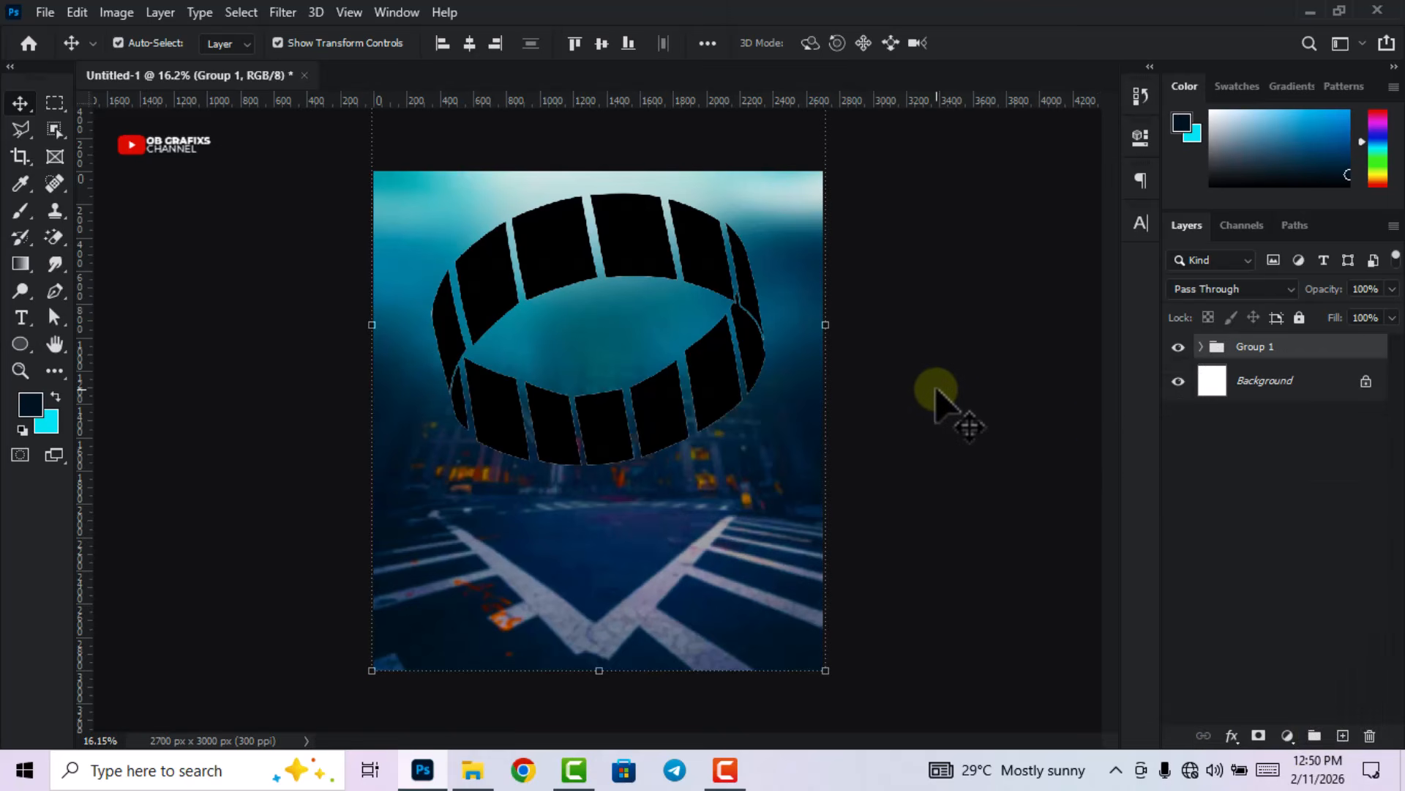
- Duplicate the group and hide the original
key(ctrl+j)
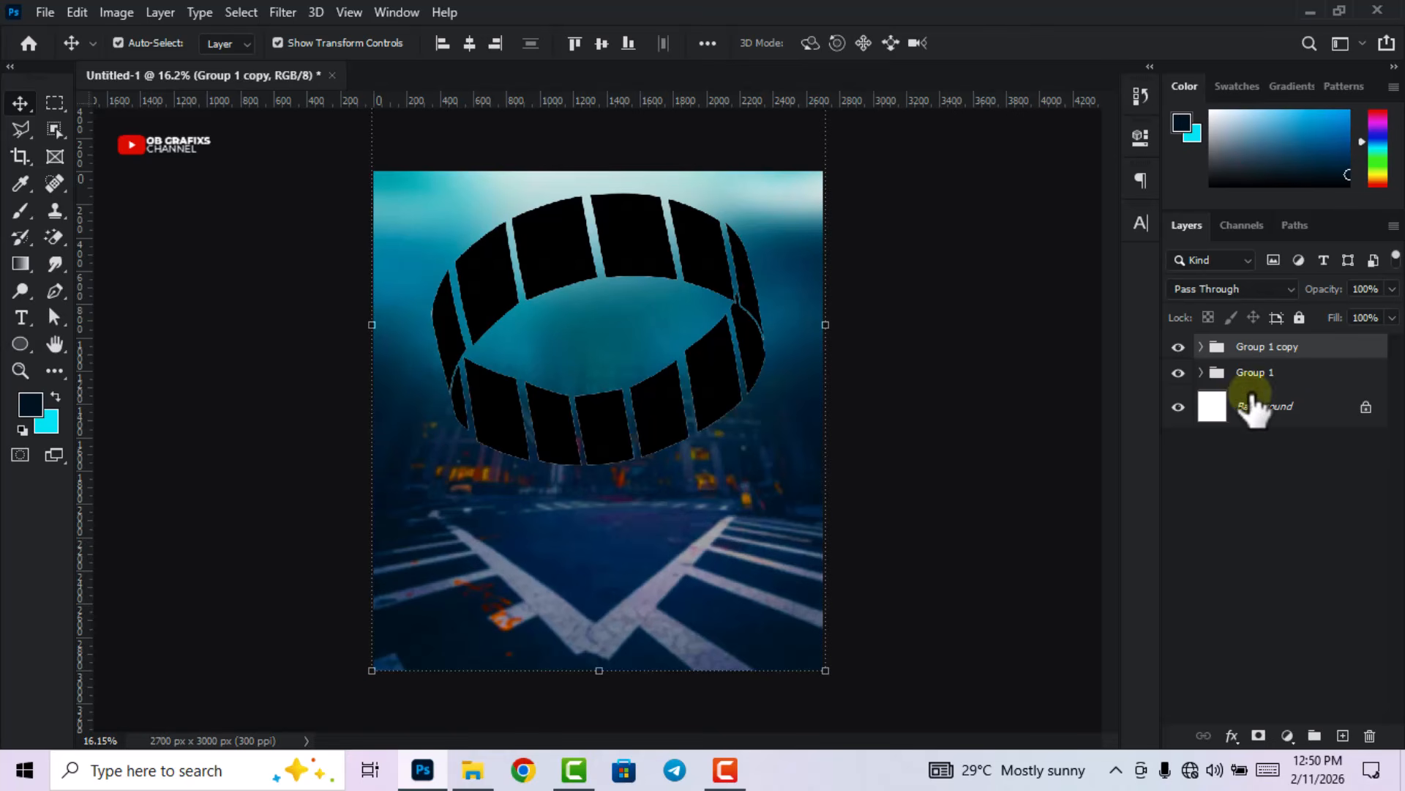
click(1188, 373)
click(1219, 372)
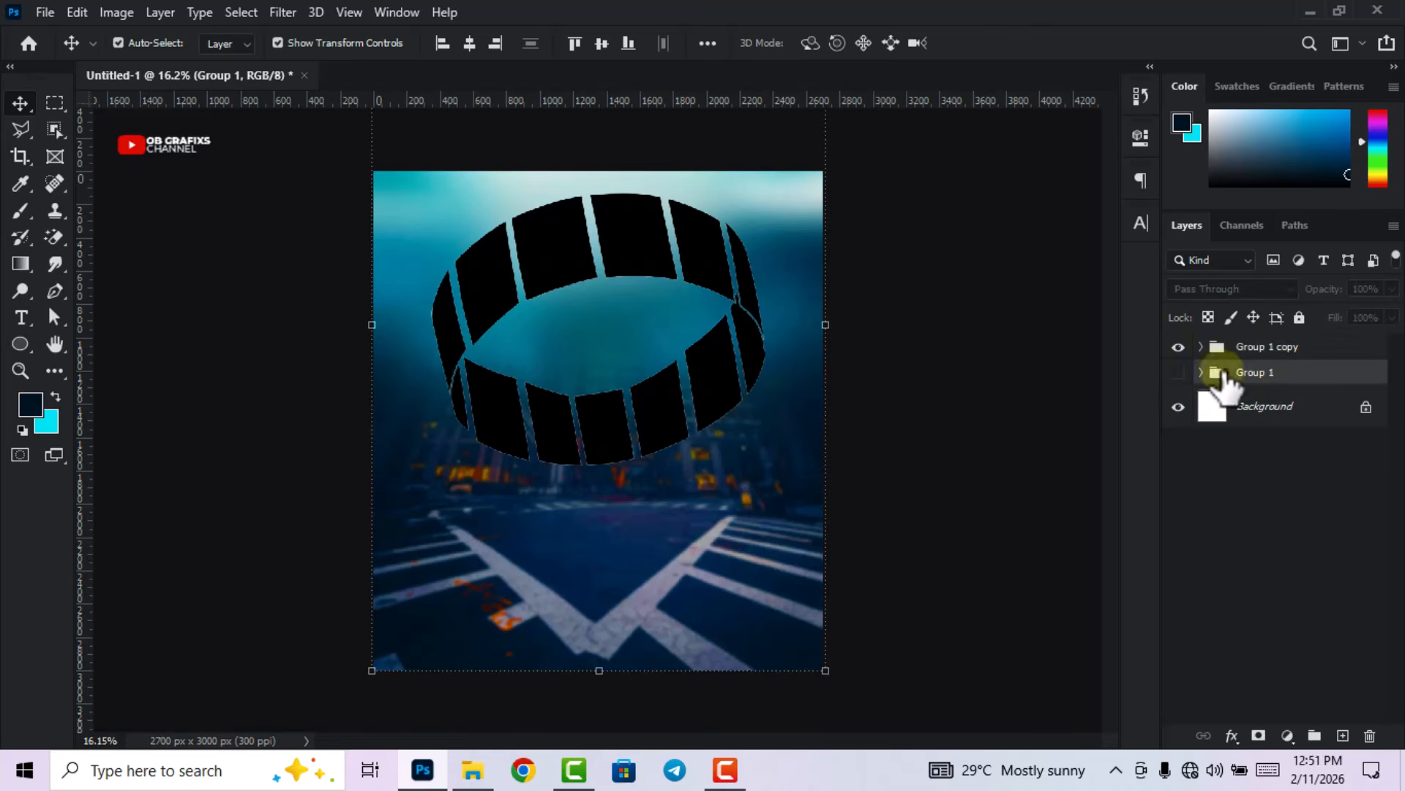
- Merge the duplicated group into a single layer
click(1250, 348)
right_click(1250, 350)
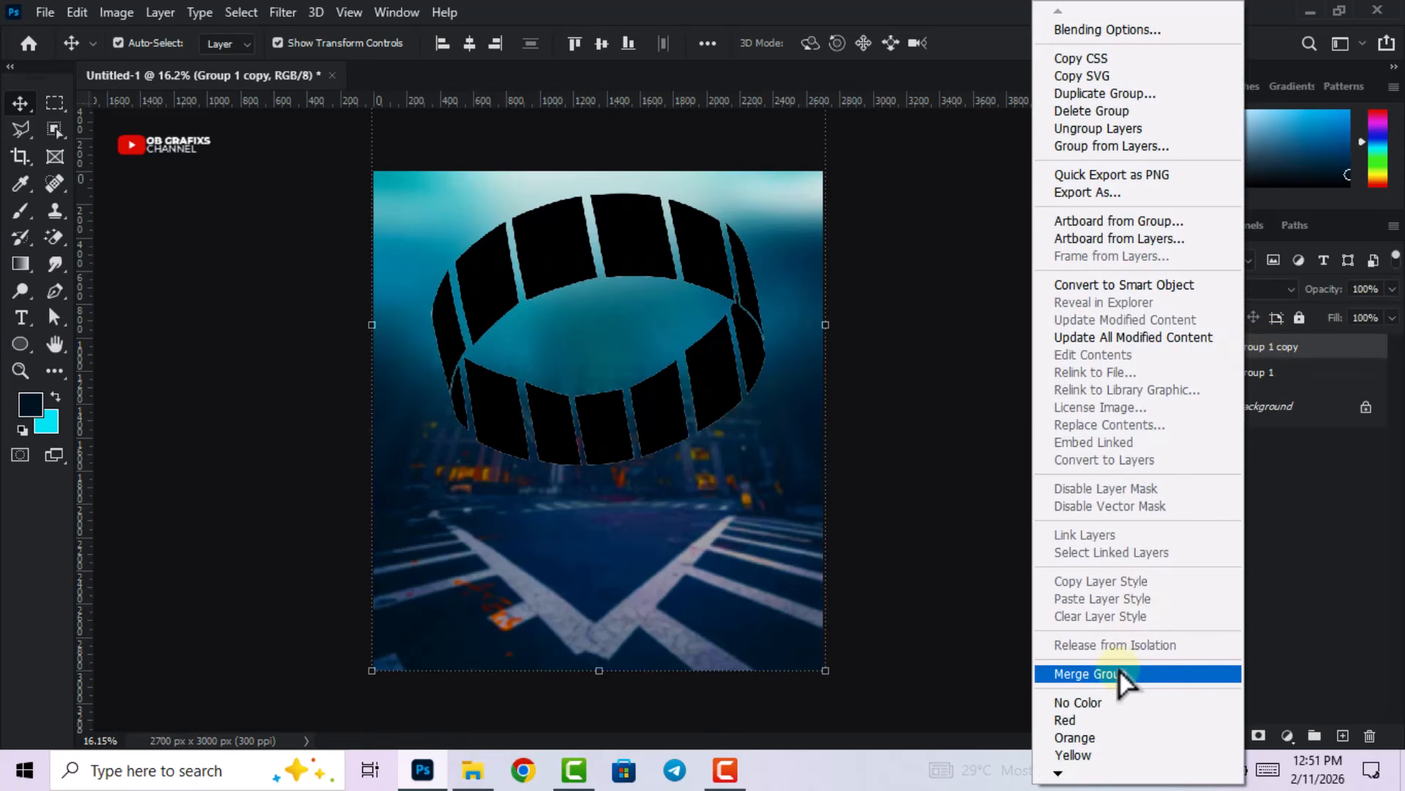
click(1087, 673)
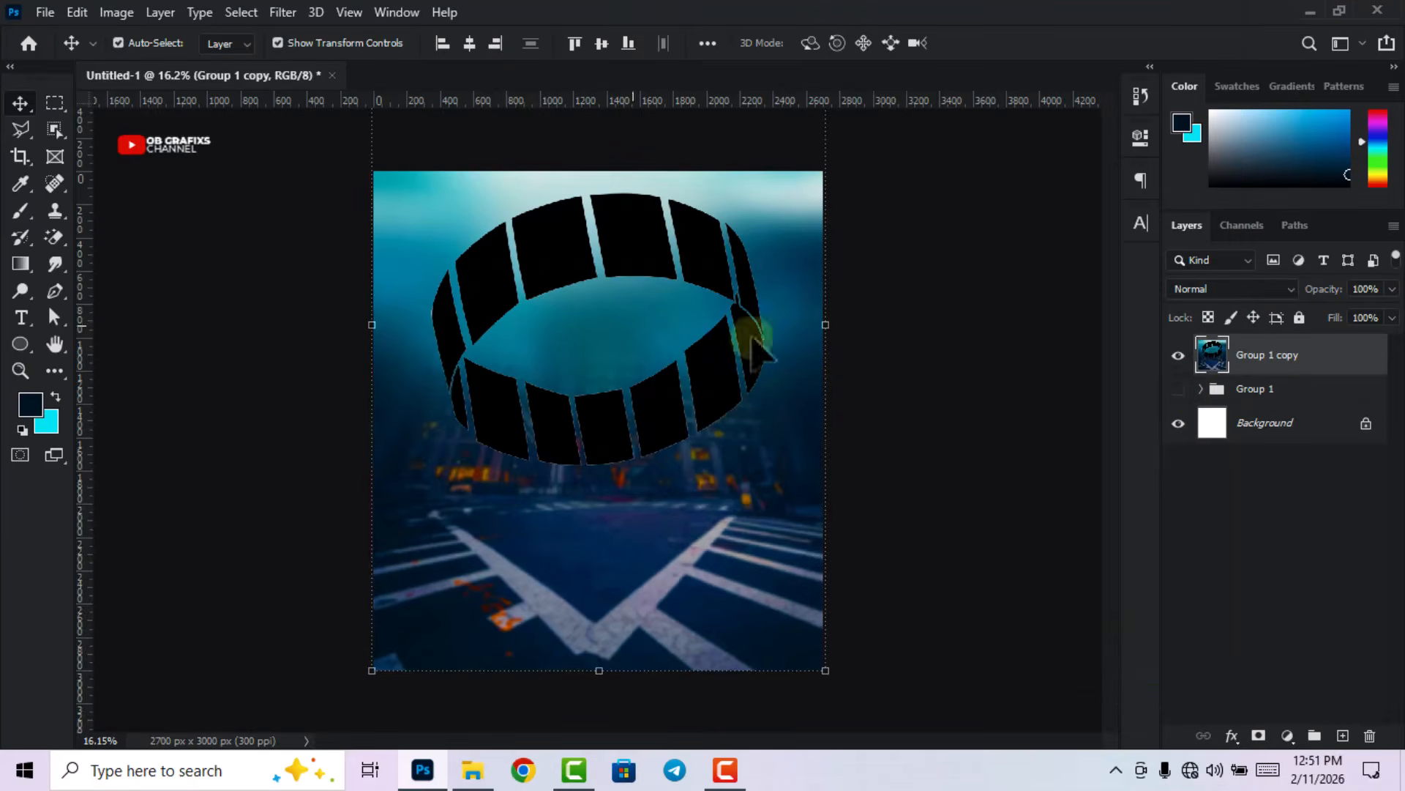
- Erase every black panel of the ring on the merged layer with the Magic Eraser tool, leaving each panel cut out
scroll(329, 341, up, 1)
click(57, 242)
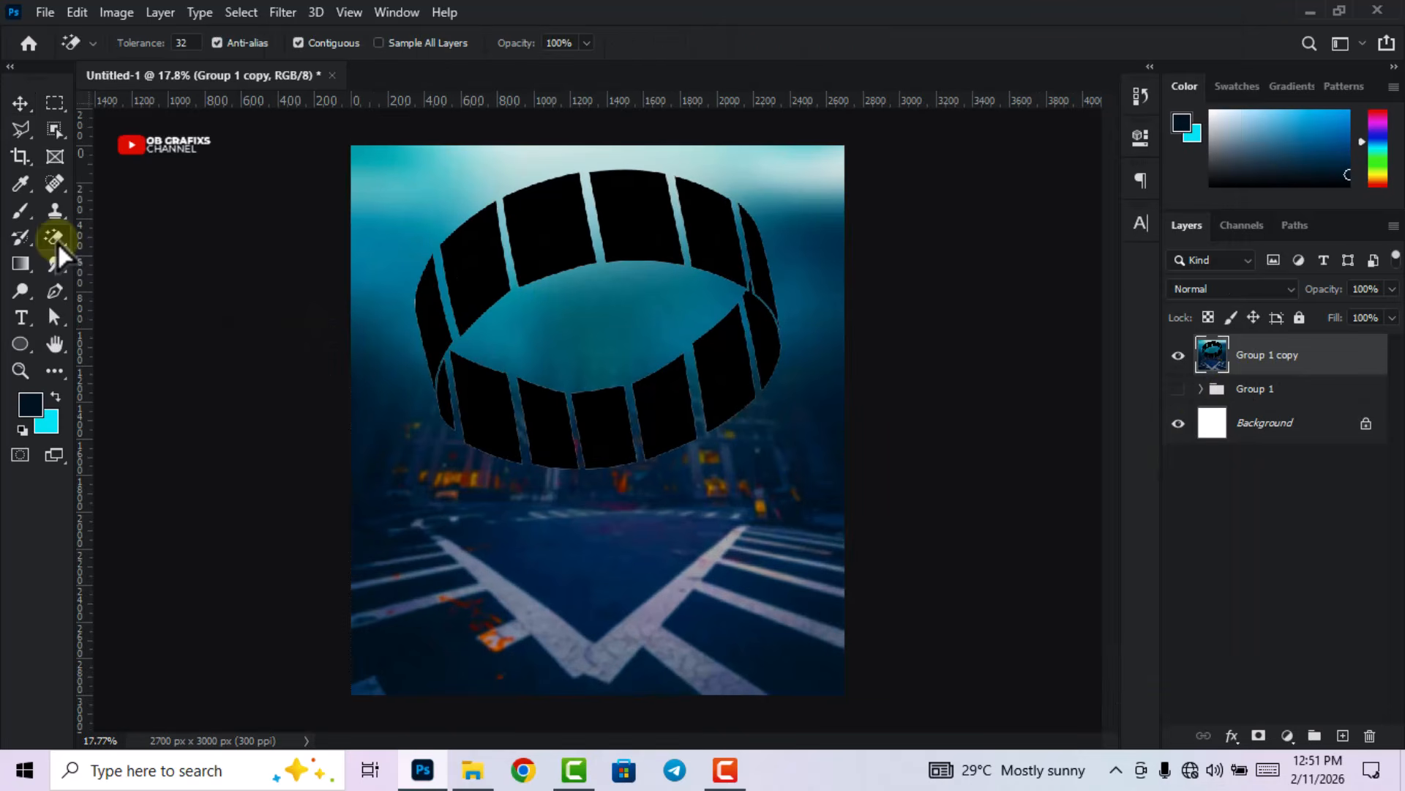
right_click(59, 242)
click(156, 278)
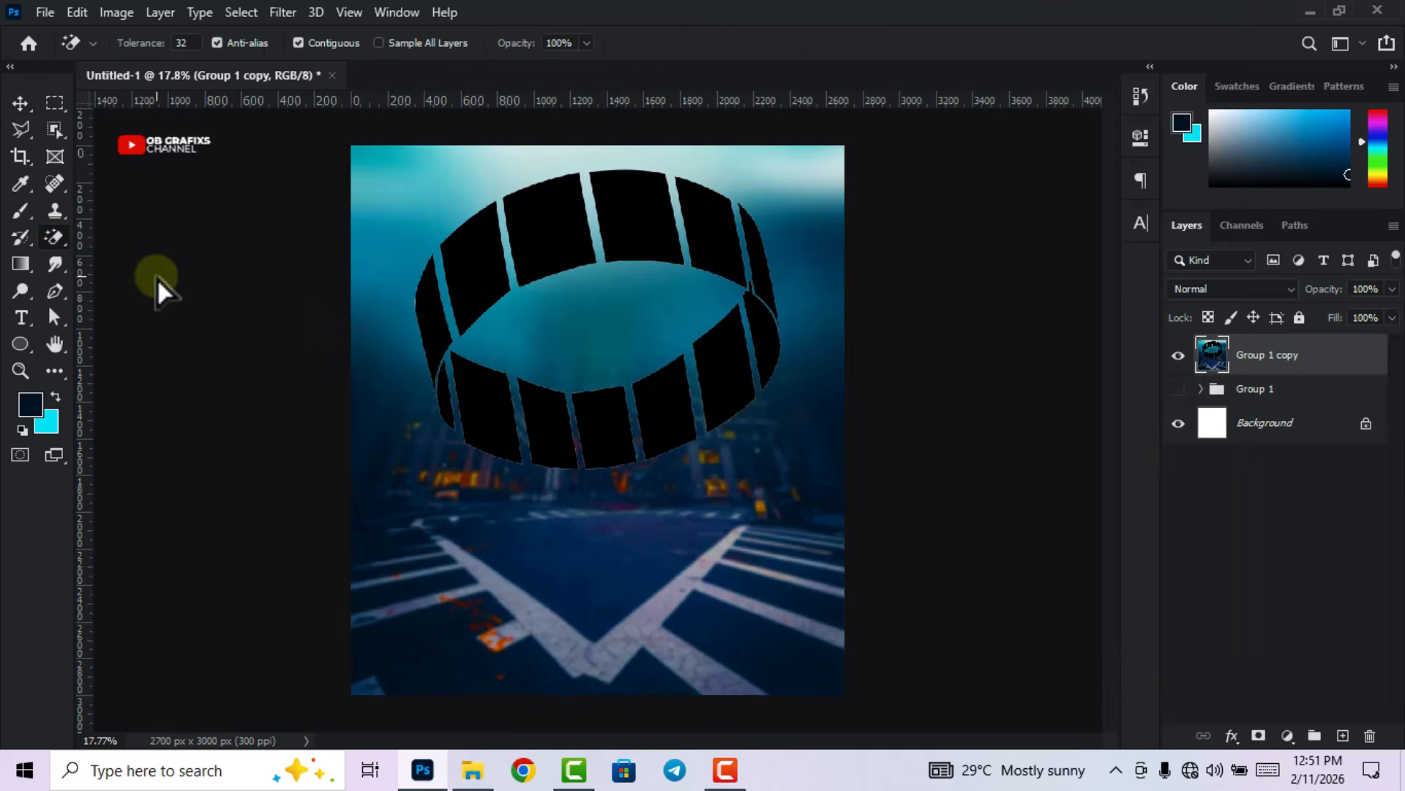
click(480, 275)
click(549, 231)
click(630, 213)
click(699, 220)
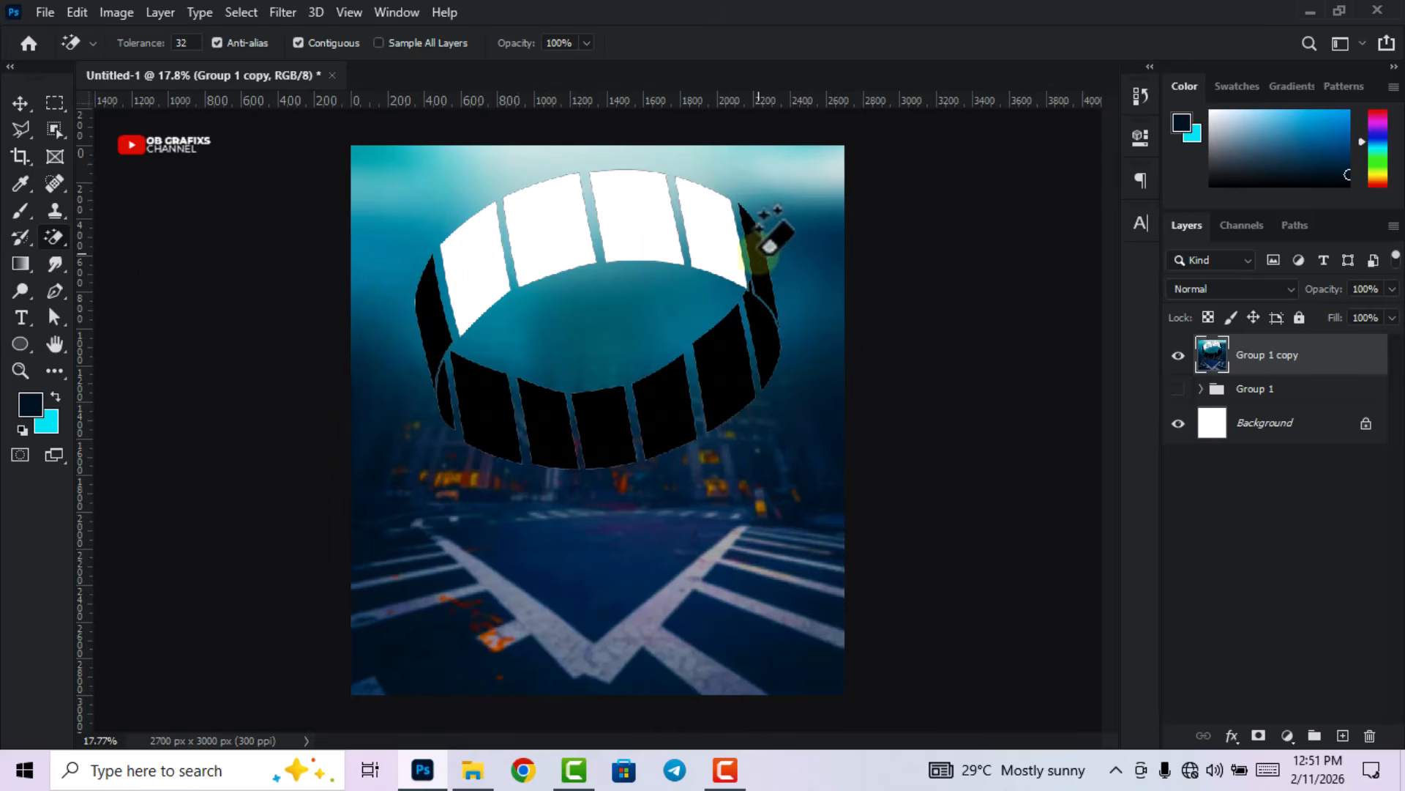
click(758, 260)
click(755, 322)
click(728, 370)
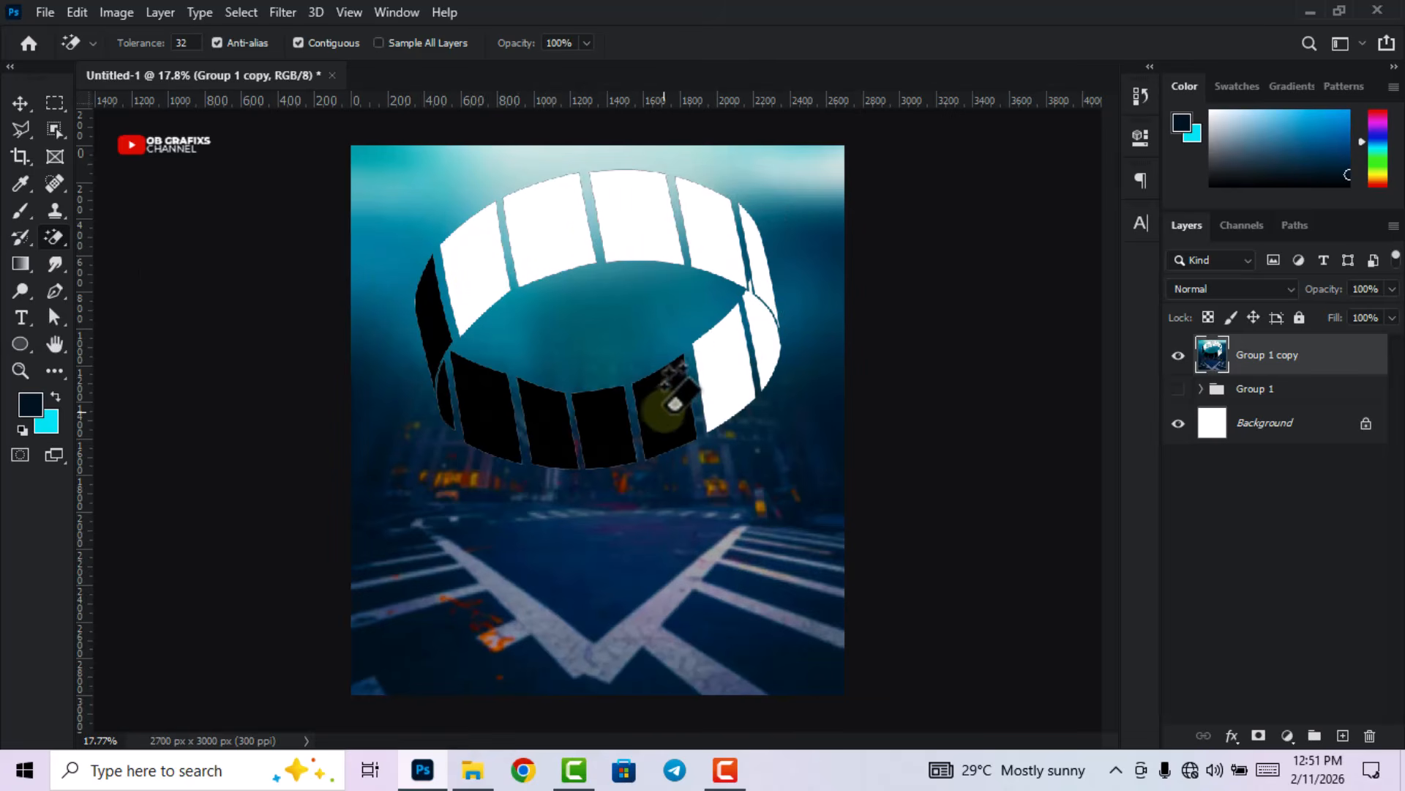
click(667, 410)
click(611, 428)
click(545, 431)
click(487, 410)
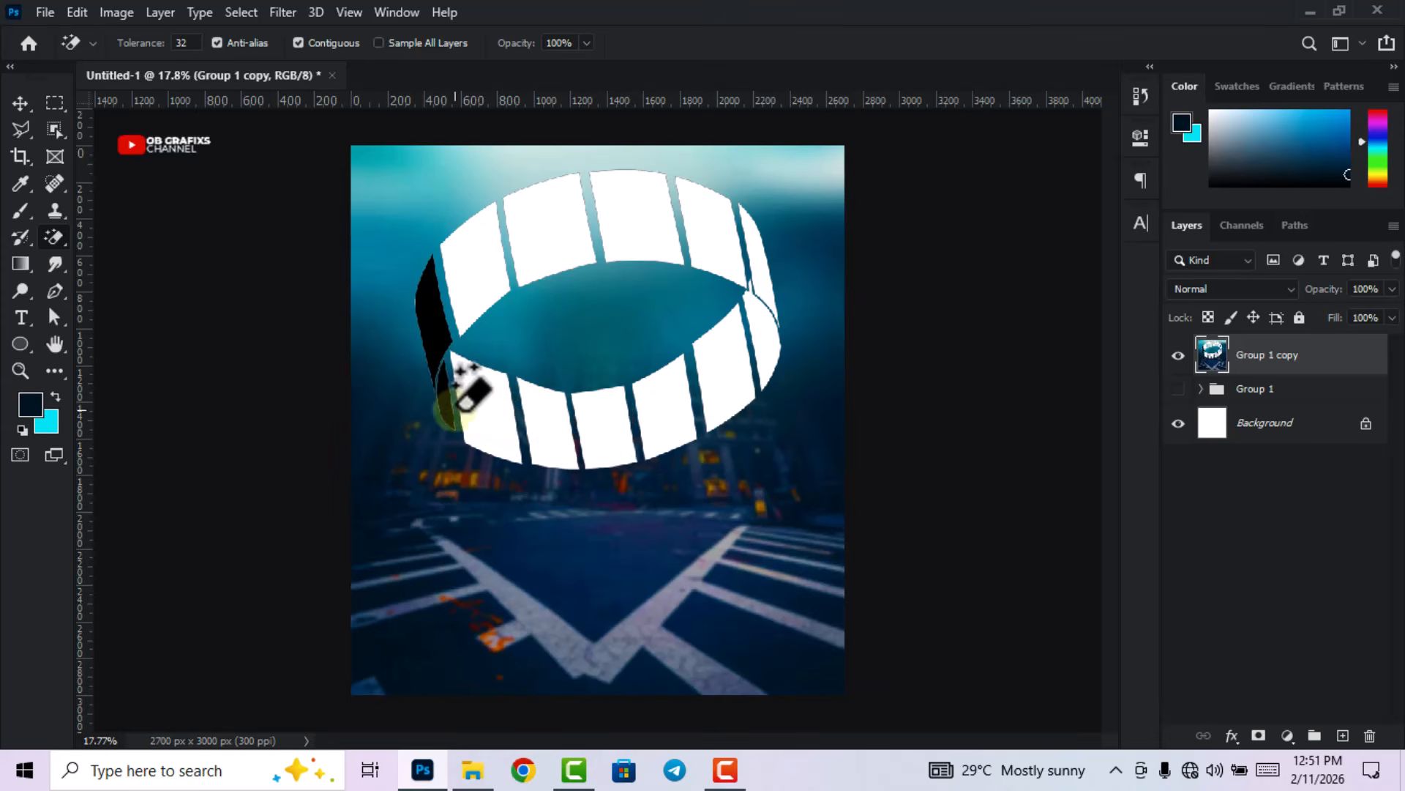
click(445, 377)
click(432, 308)
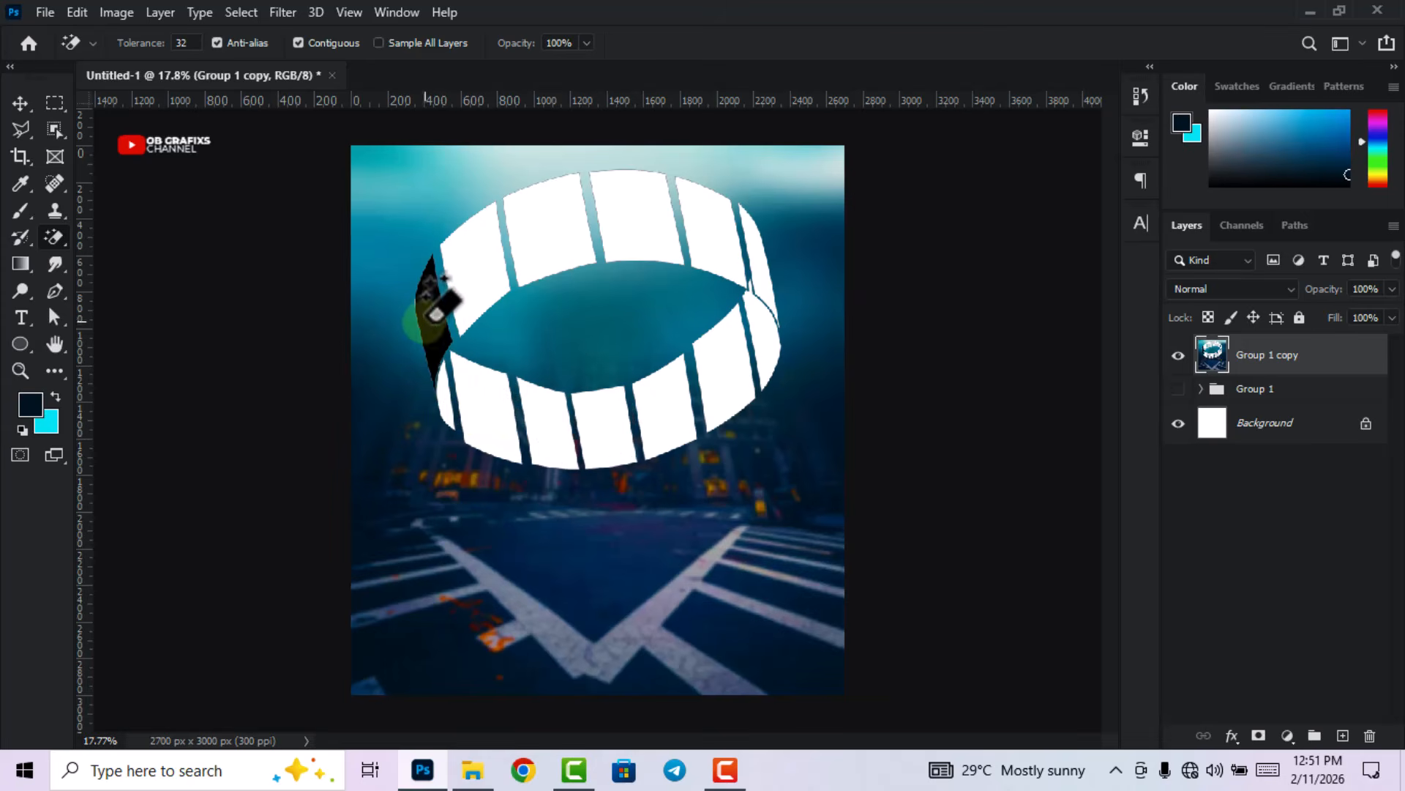
click(17, 104)
key(ctrl+minus)
click(912, 378)
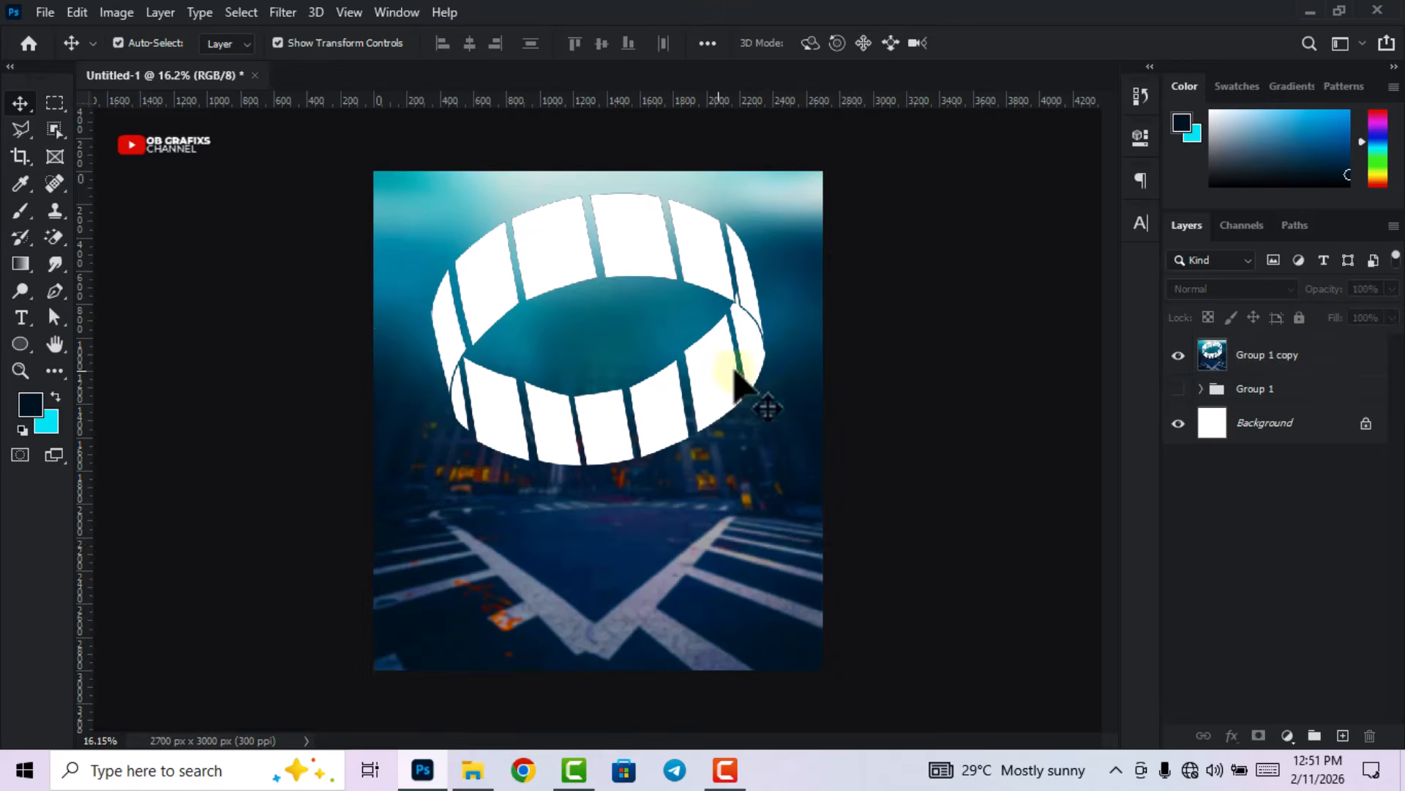
key(ctrl+0)
click(473, 770)
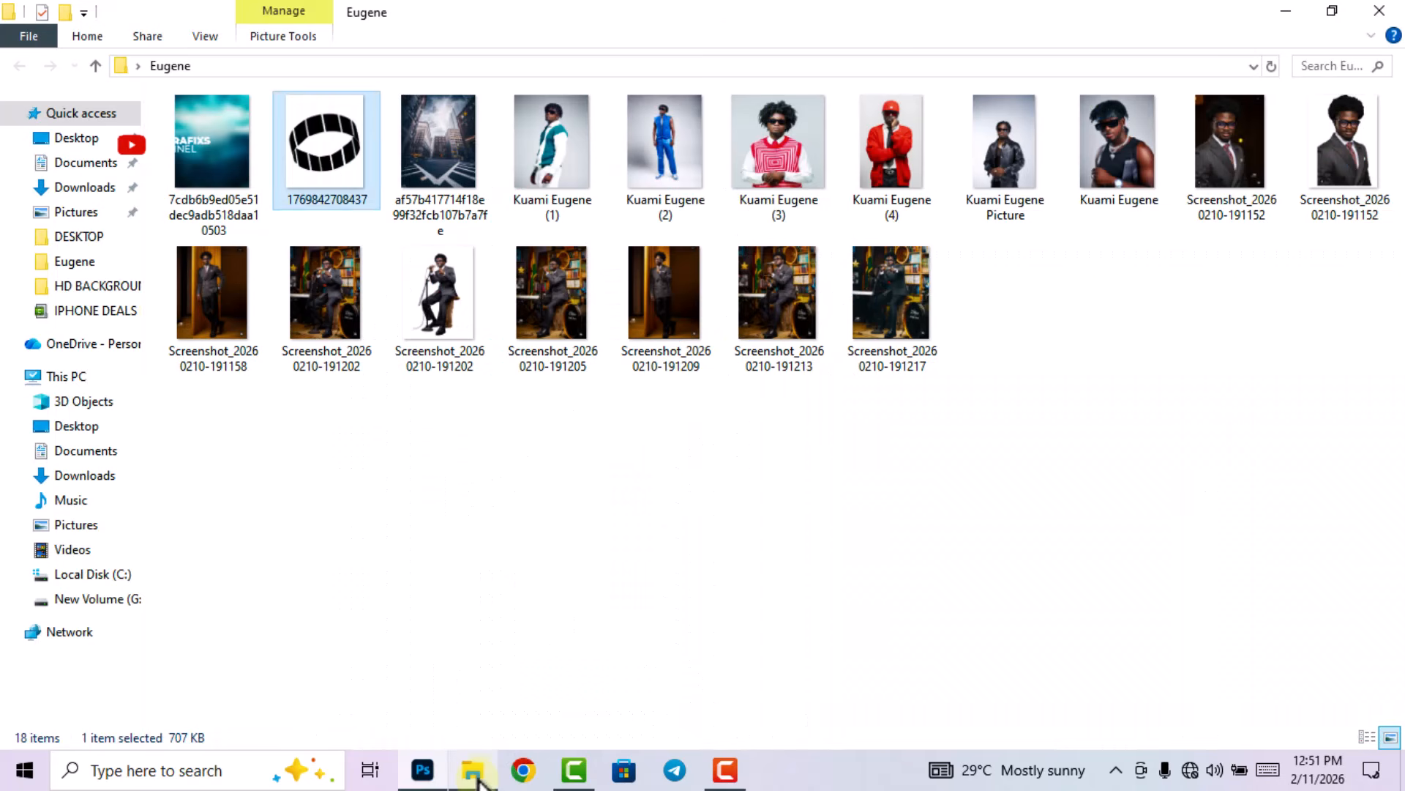
drag(436, 275, 587, 513)
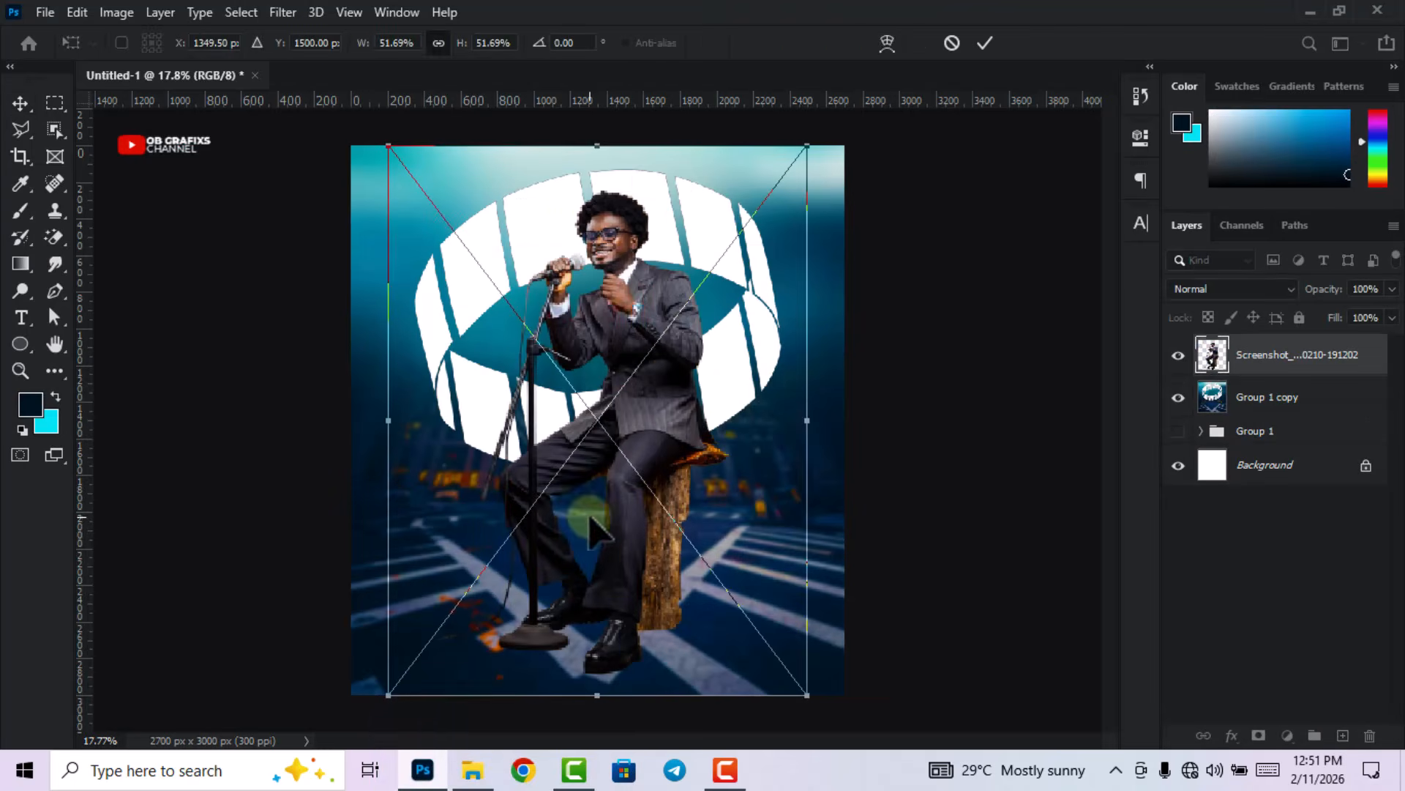
click(985, 45)
key(ctrl+0)
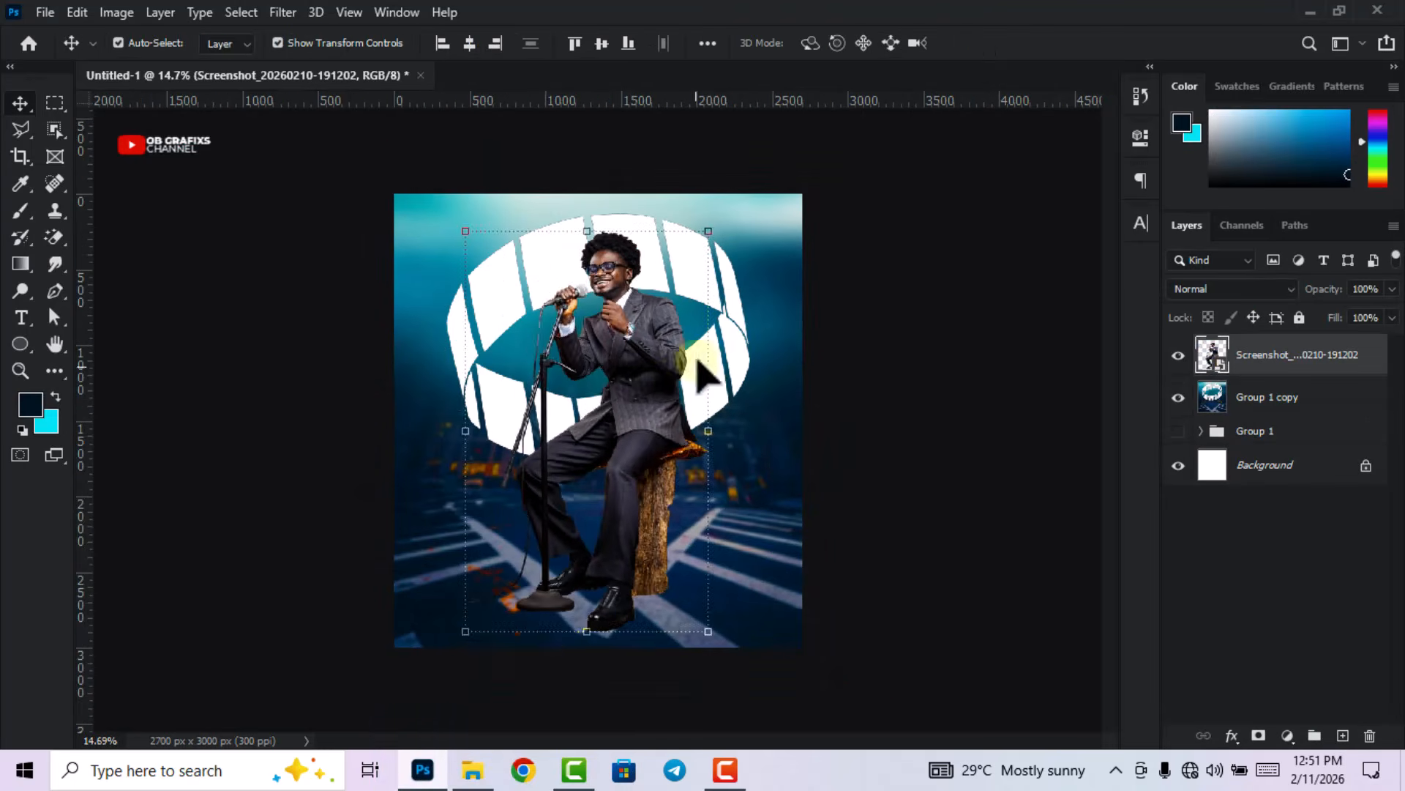
- Scale the artist photo to 66.69% and move it down so the legs run off the bottom of the canvas
drag(620, 499, 629, 562)
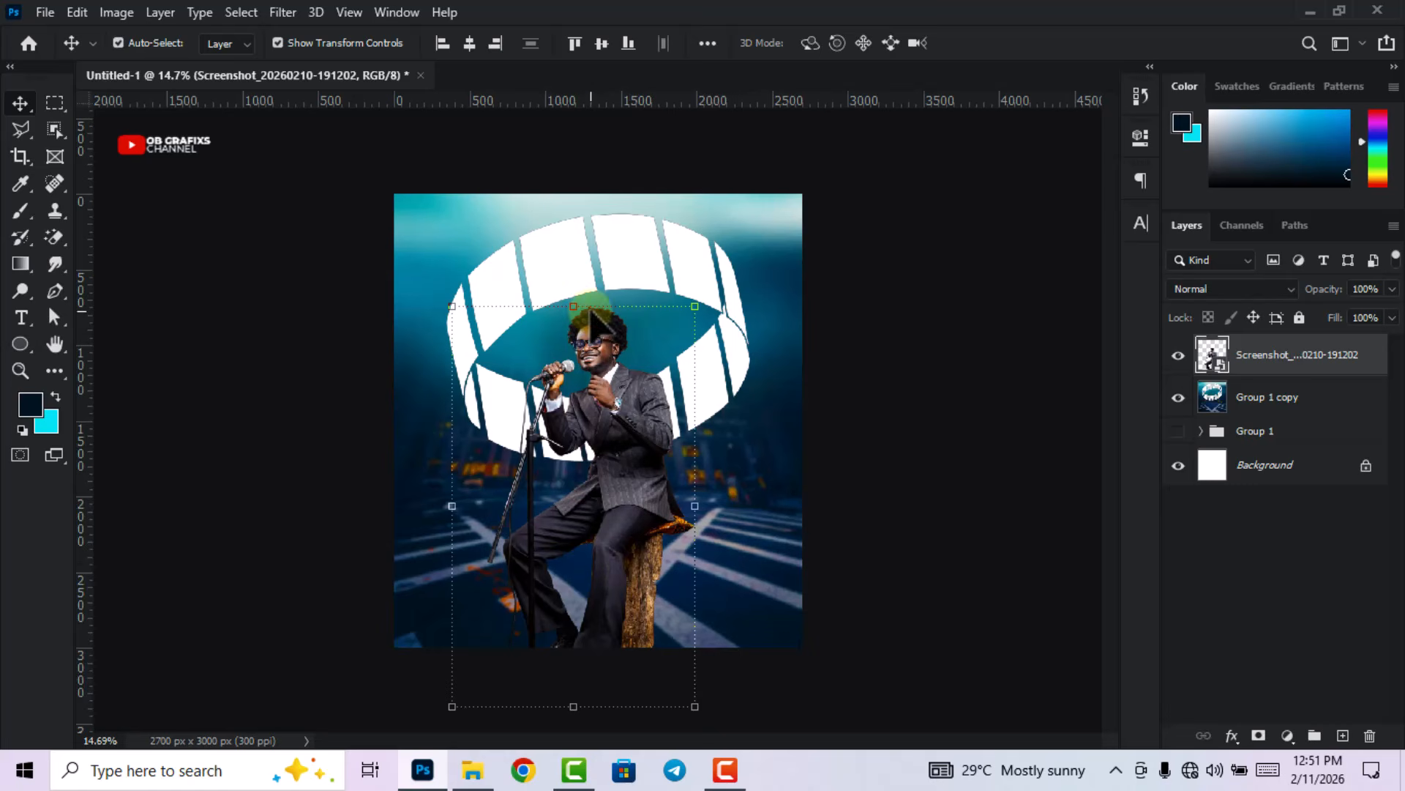
drag(574, 306, 598, 204)
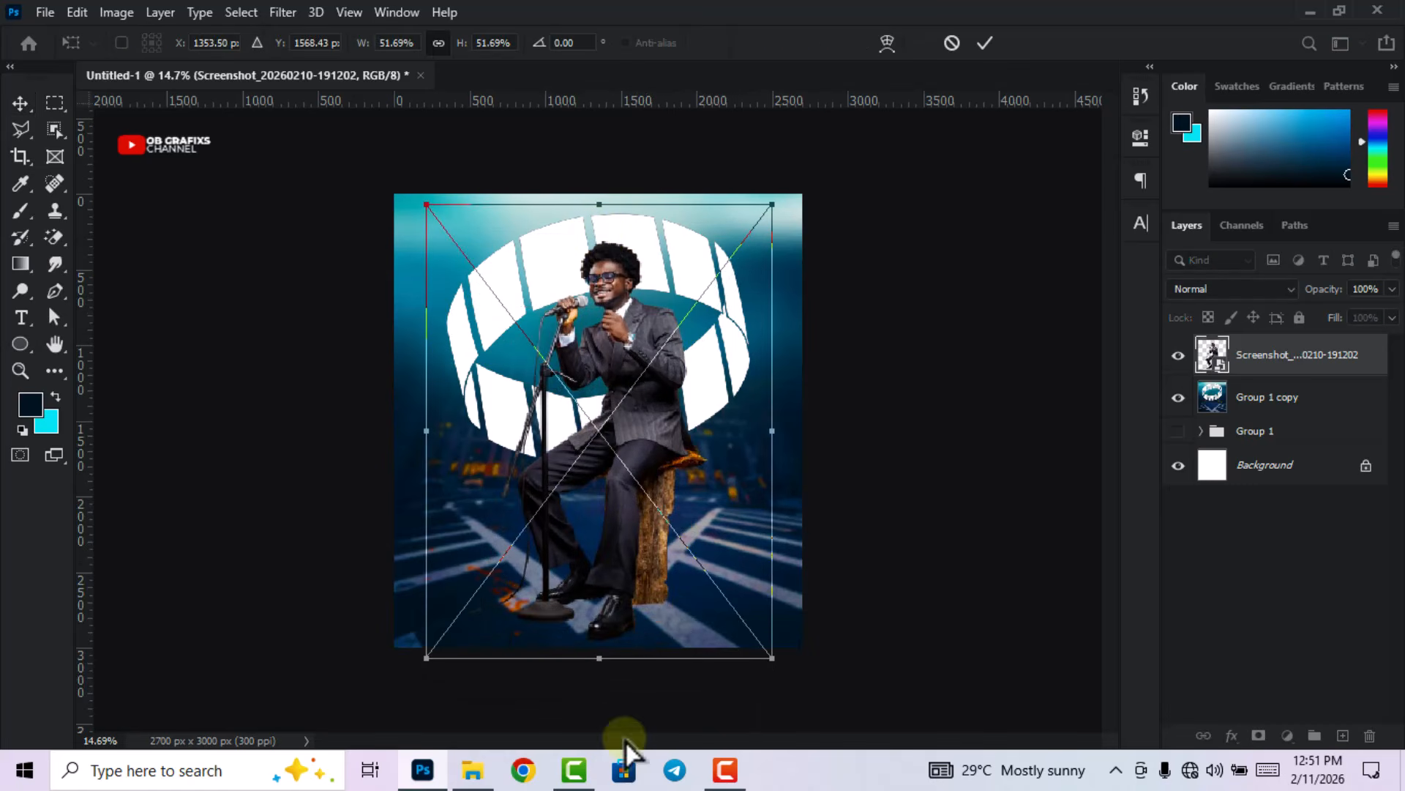
drag(601, 657, 590, 762)
drag(668, 518, 663, 564)
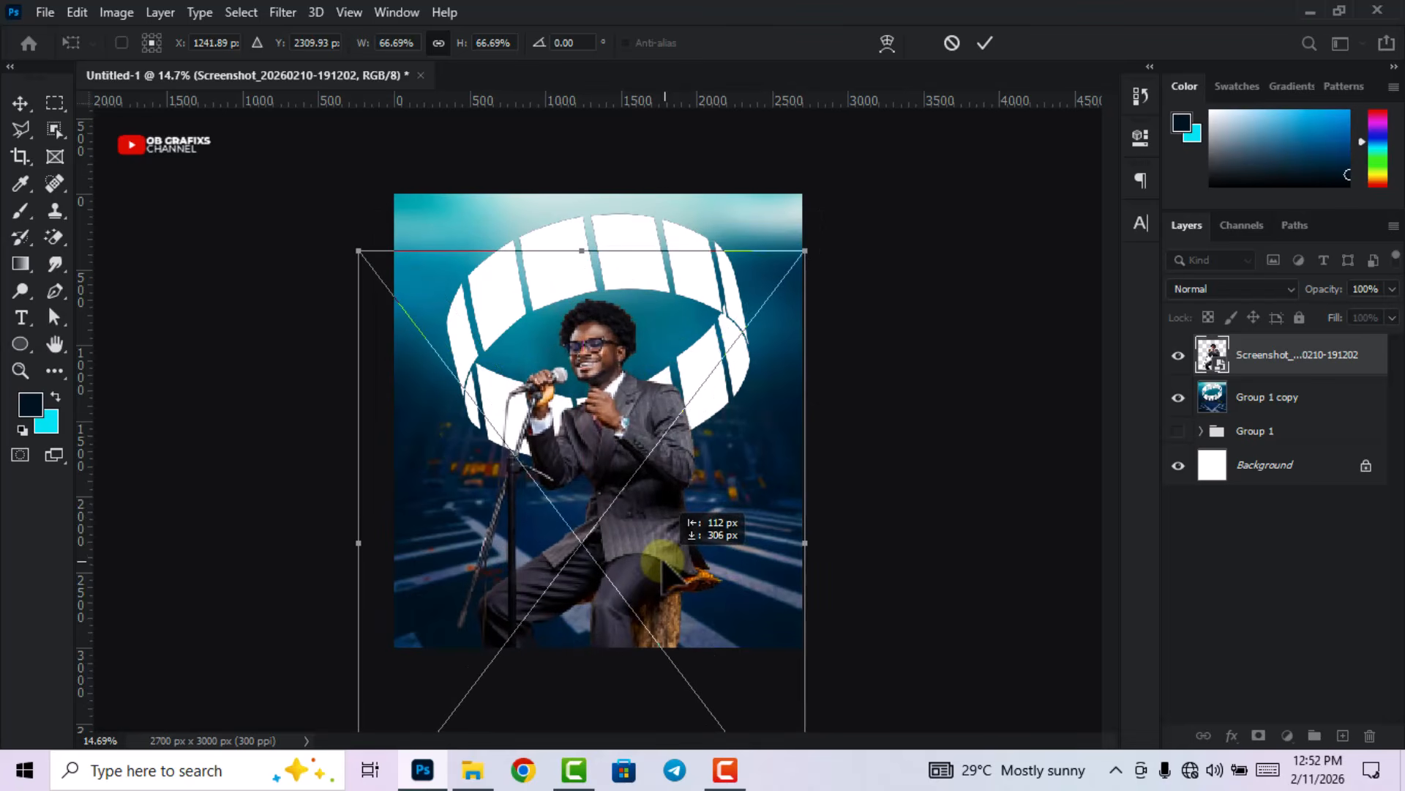
click(984, 44)
- Flip the artist photo horizontally
key(ctrl)
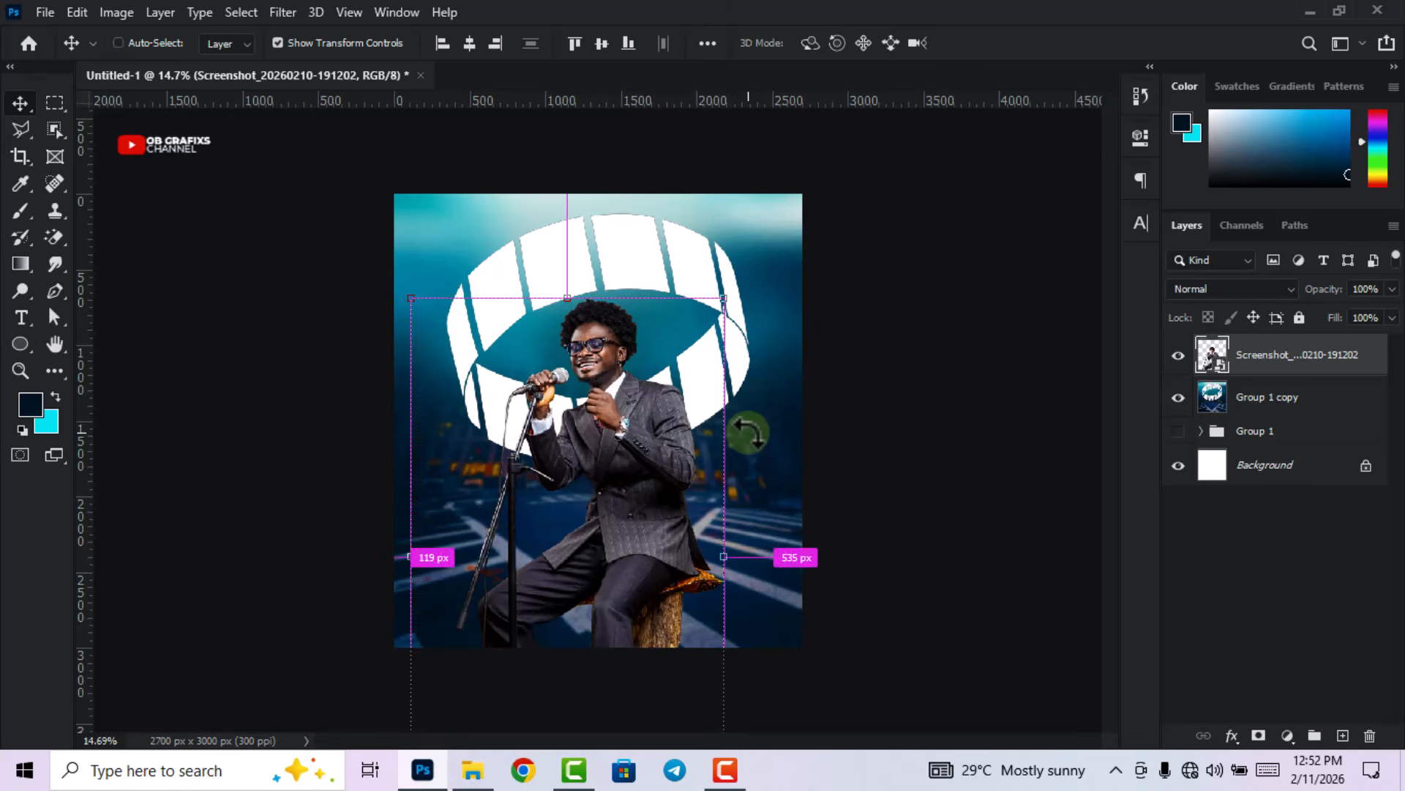
key(ctrl+t)
right_click(635, 425)
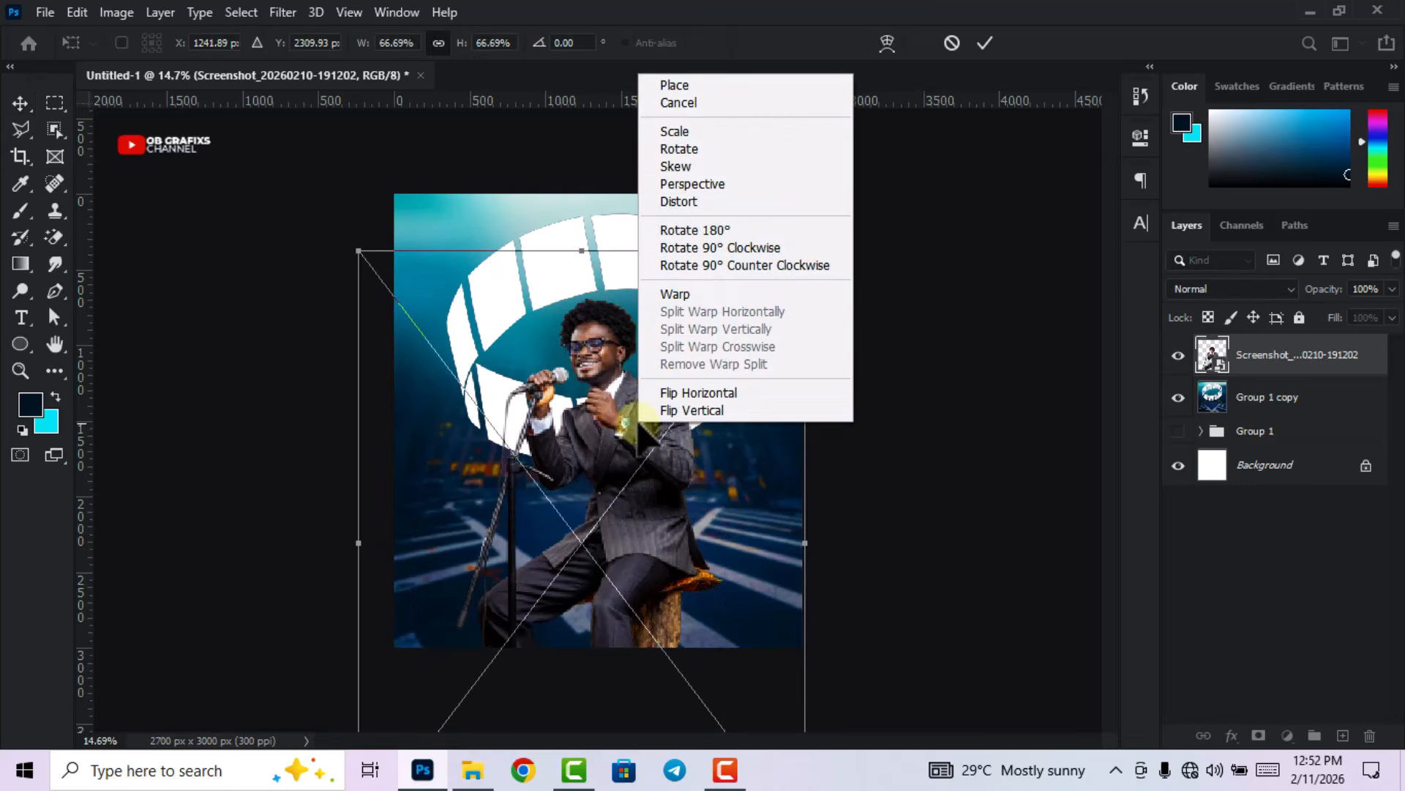
click(677, 394)
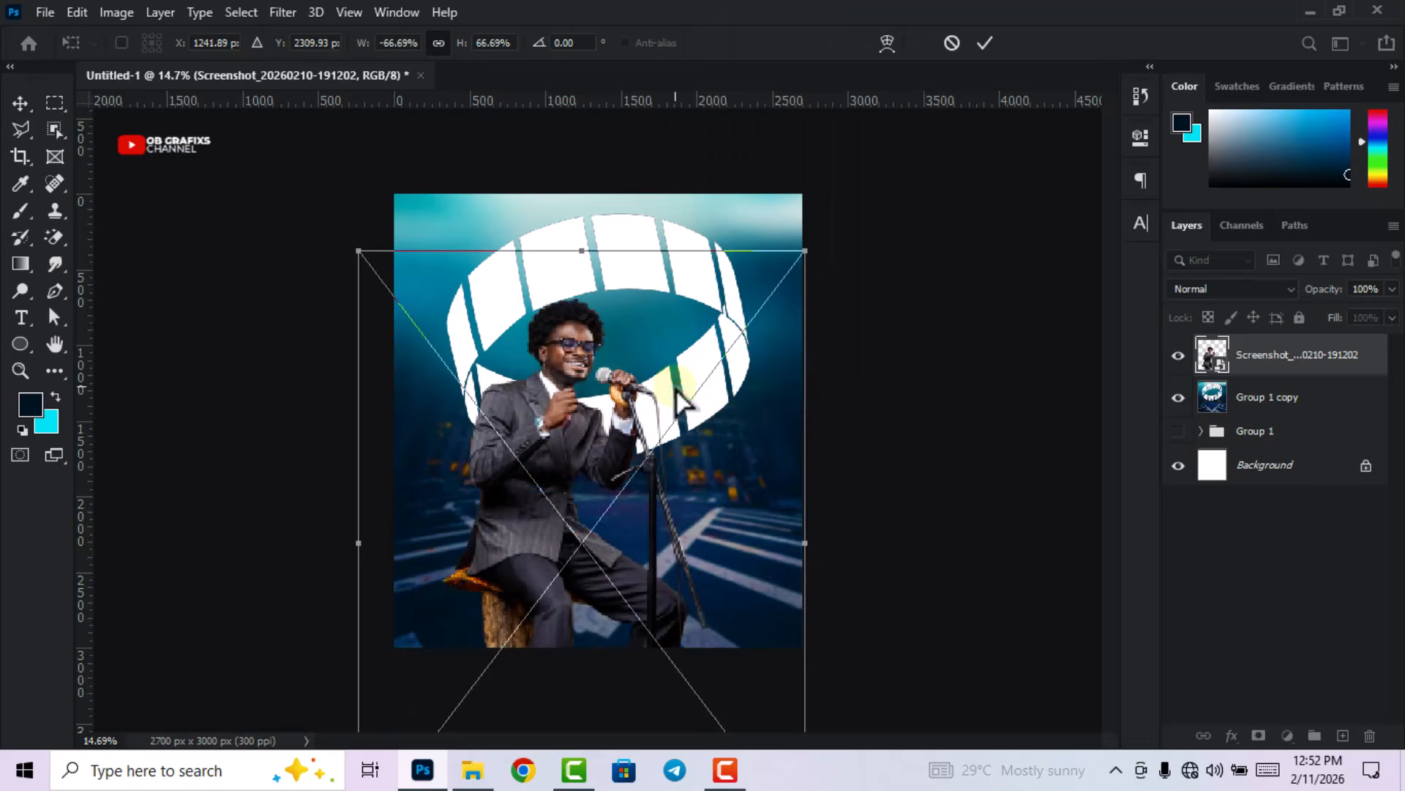
click(985, 42)
- Move the flipped artist to the middle of the poster, enlarge the photo slightly and deselect it
drag(558, 531, 600, 534)
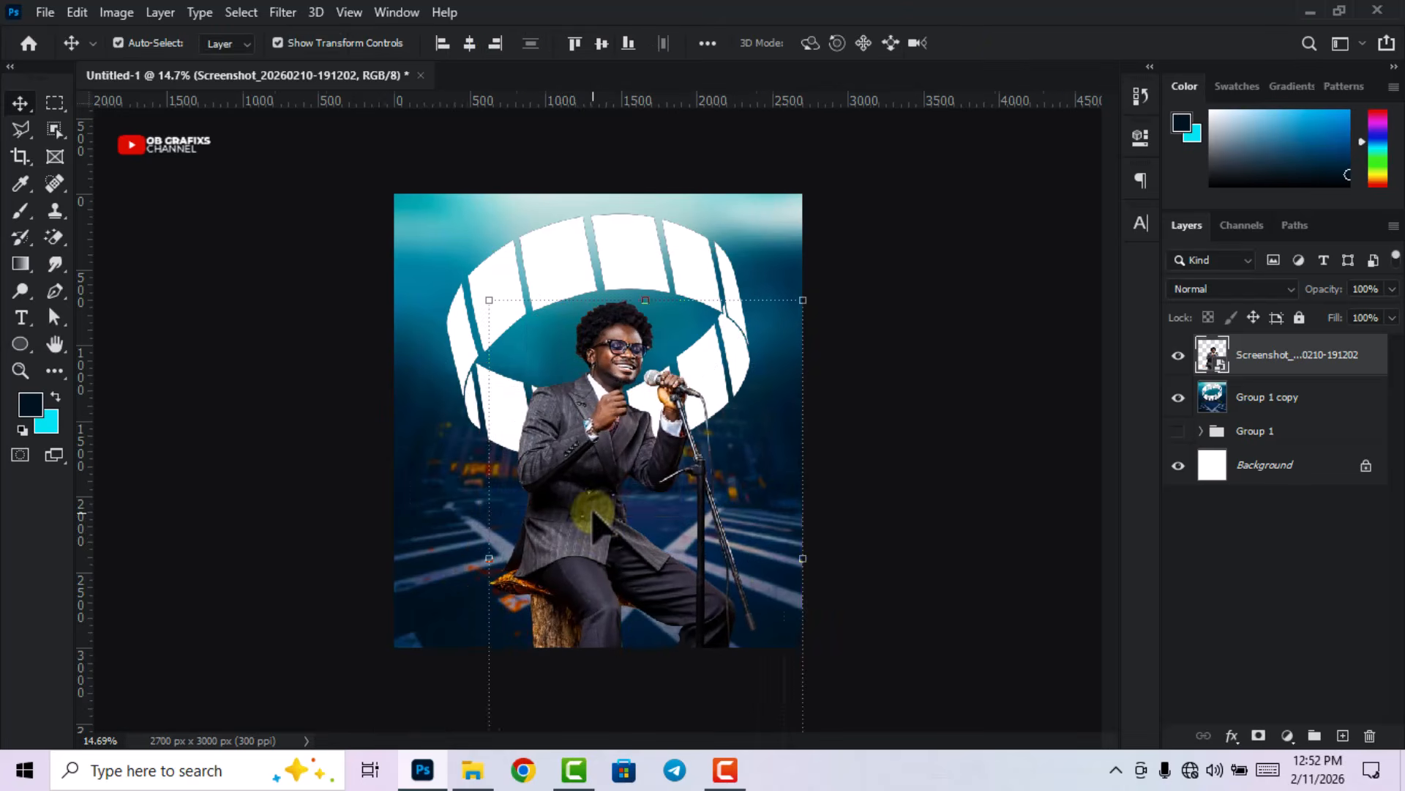
scroll(595, 524, down, 2)
drag(528, 507, 523, 506)
click(848, 399)
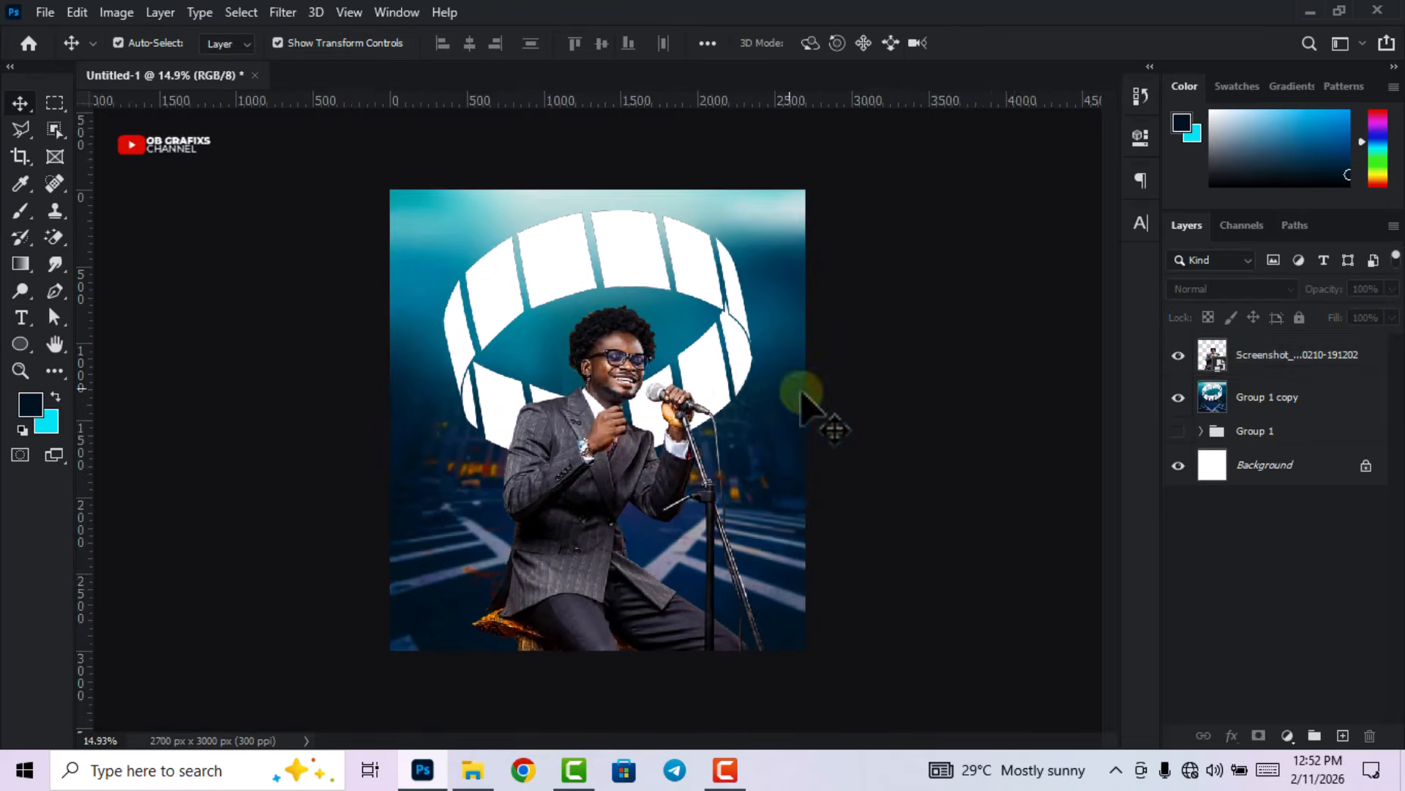
scroll(648, 441, up, 1)
click(628, 448)
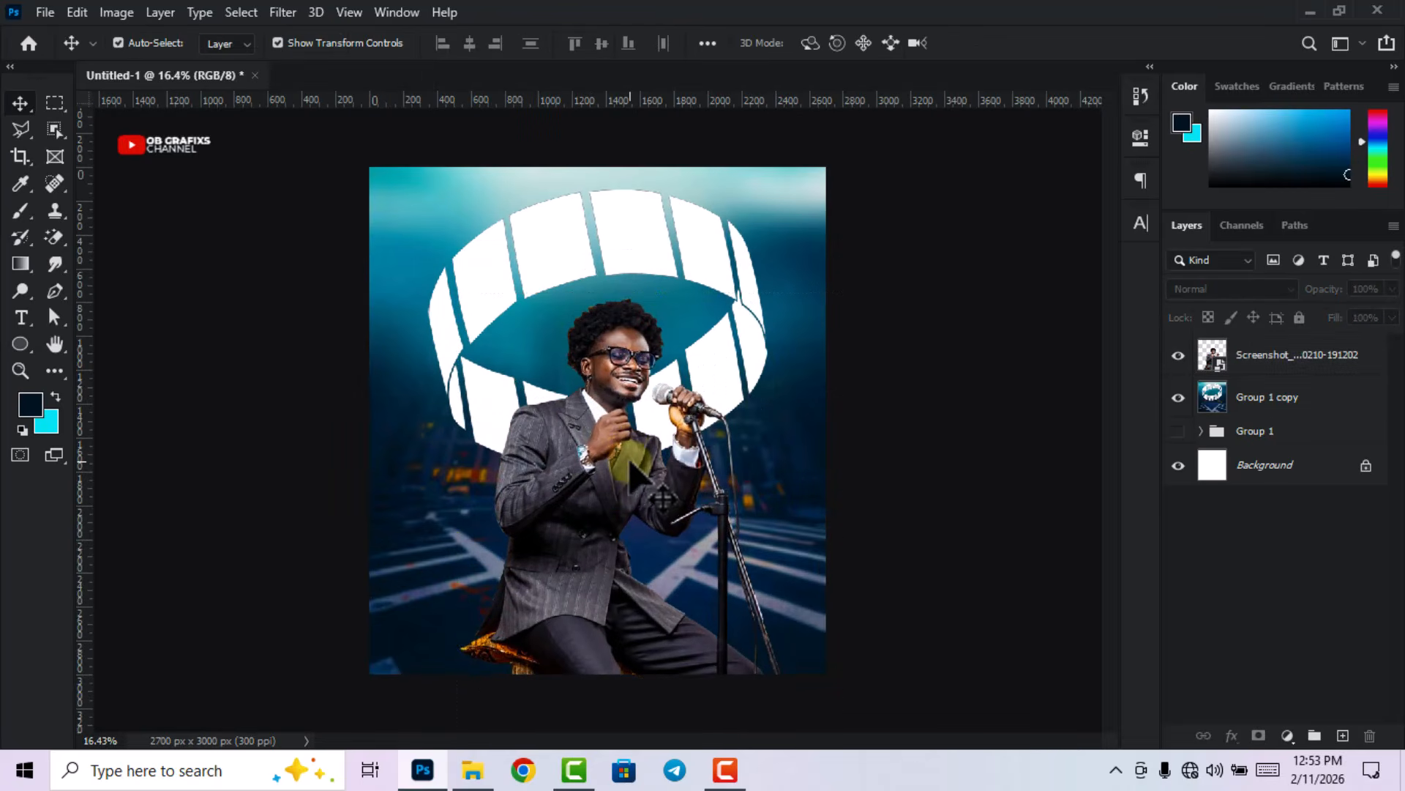
click(630, 462)
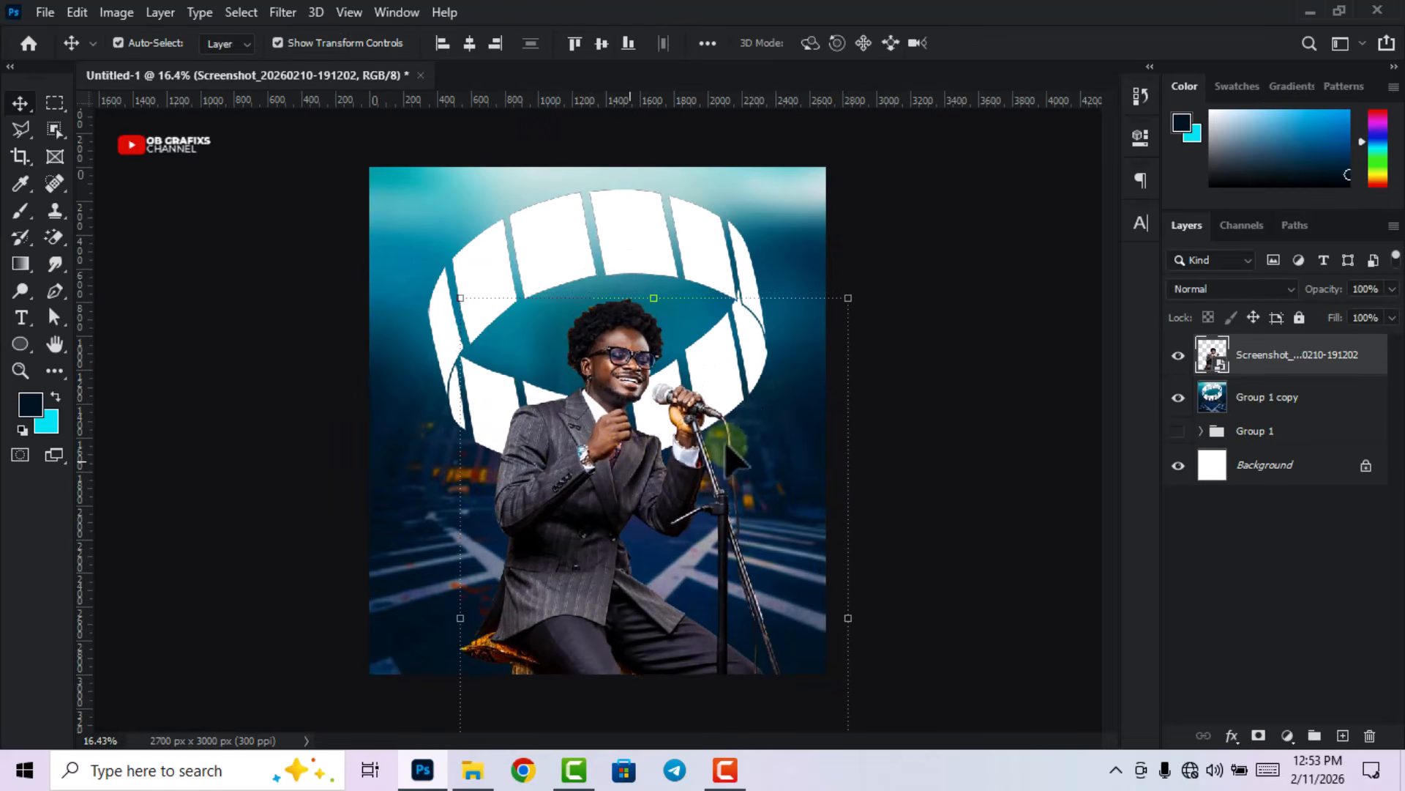
click(680, 440)
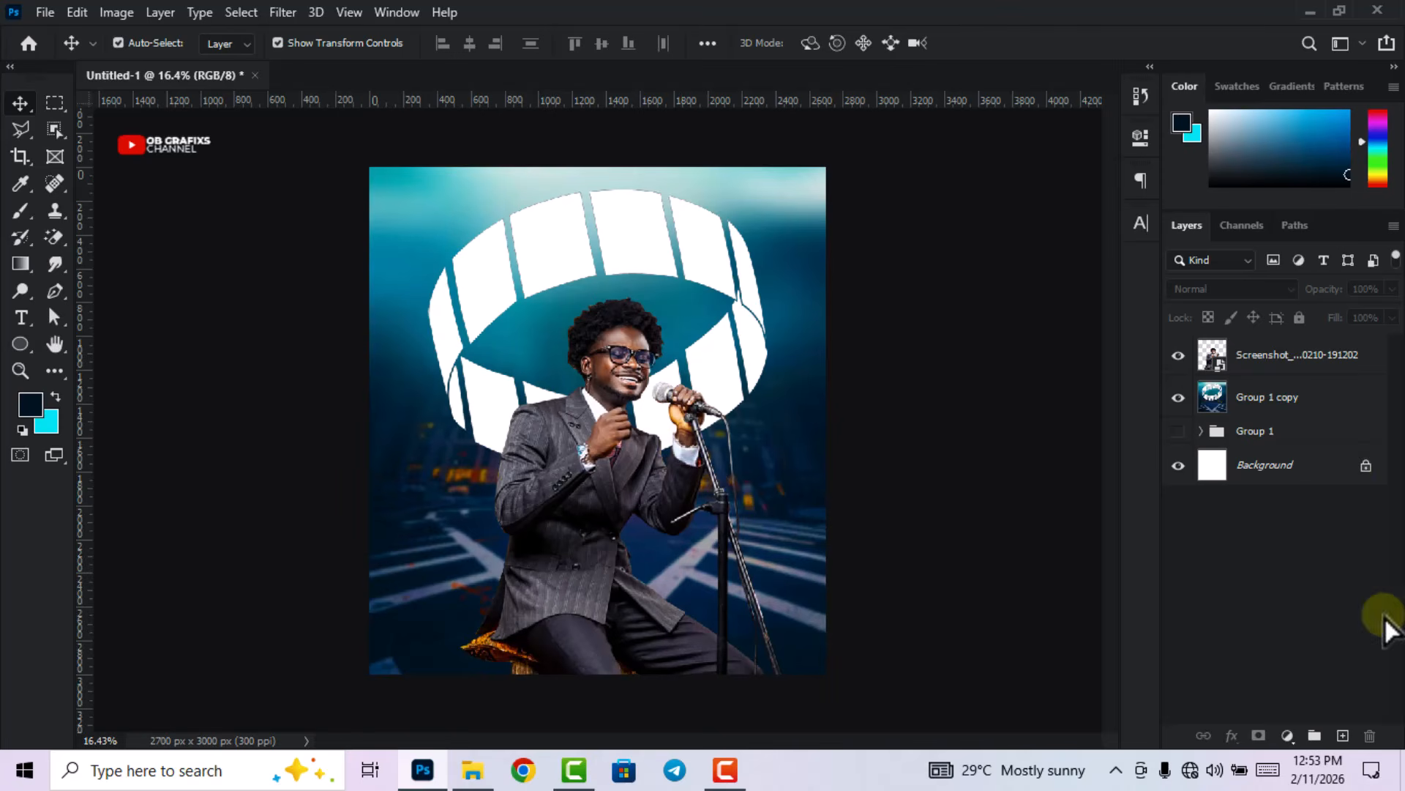
- On a new layer, paint a dark navy (#001928) fade across the poster's lower part with a 2165 px Soft Round brush at 0% hardness
click(1344, 736)
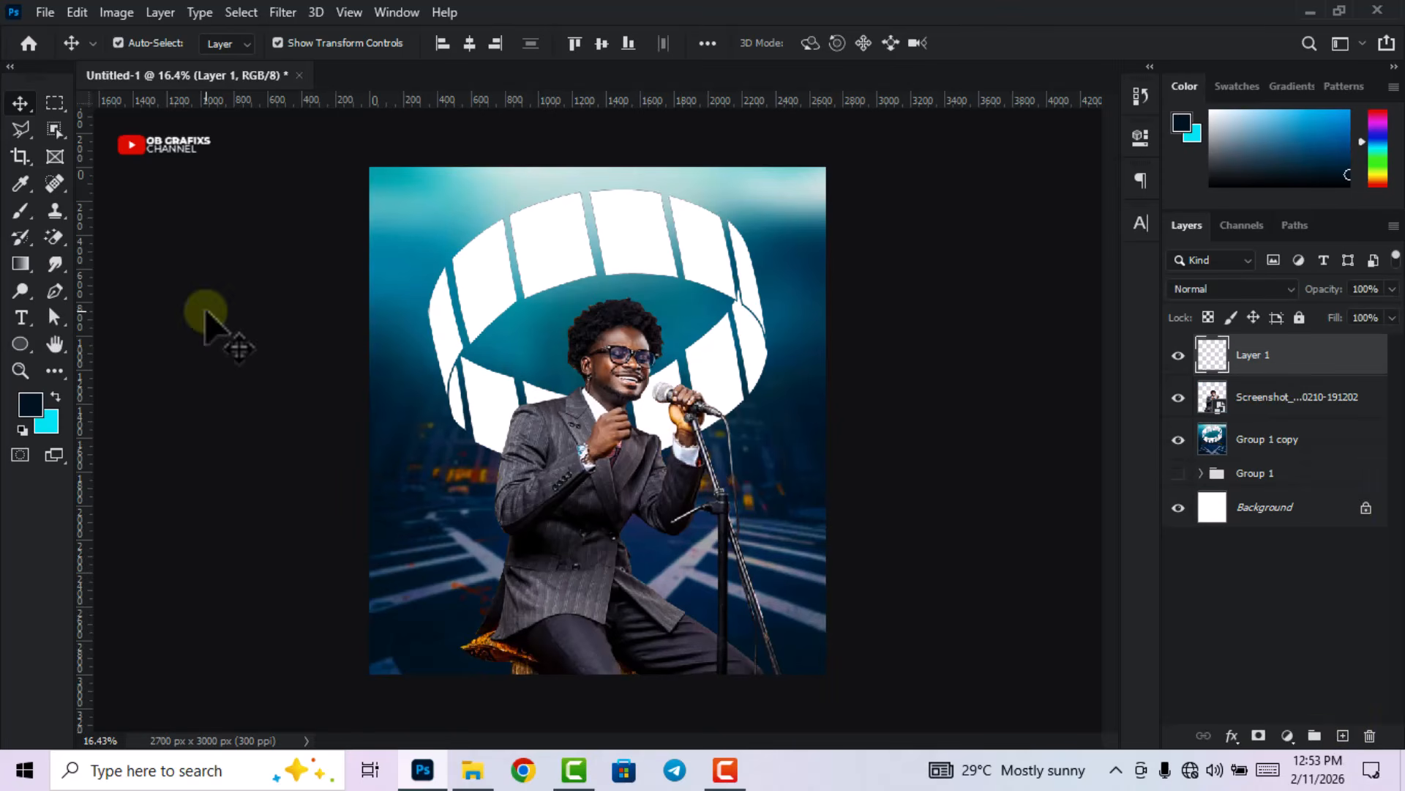
click(32, 407)
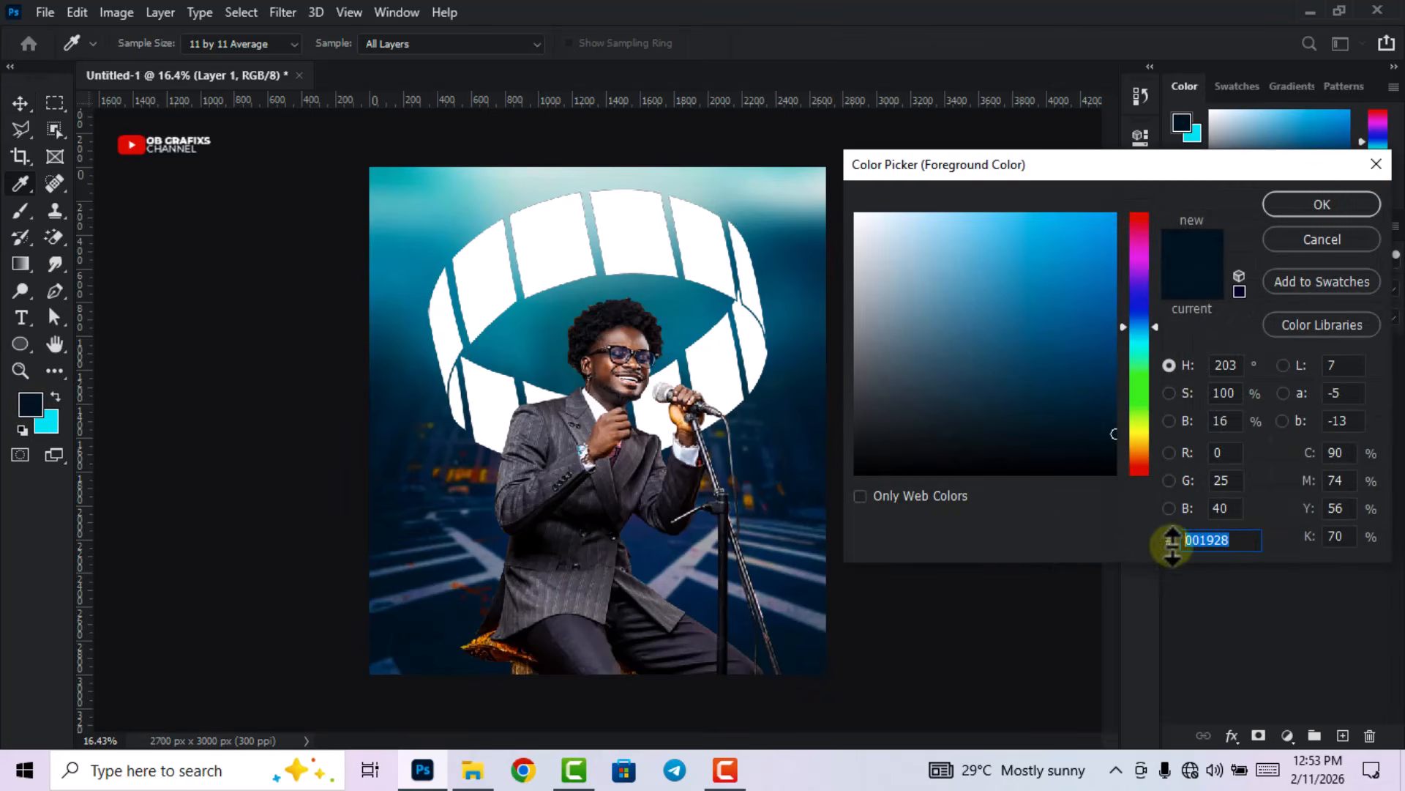
click(1306, 209)
key(v)
click(21, 214)
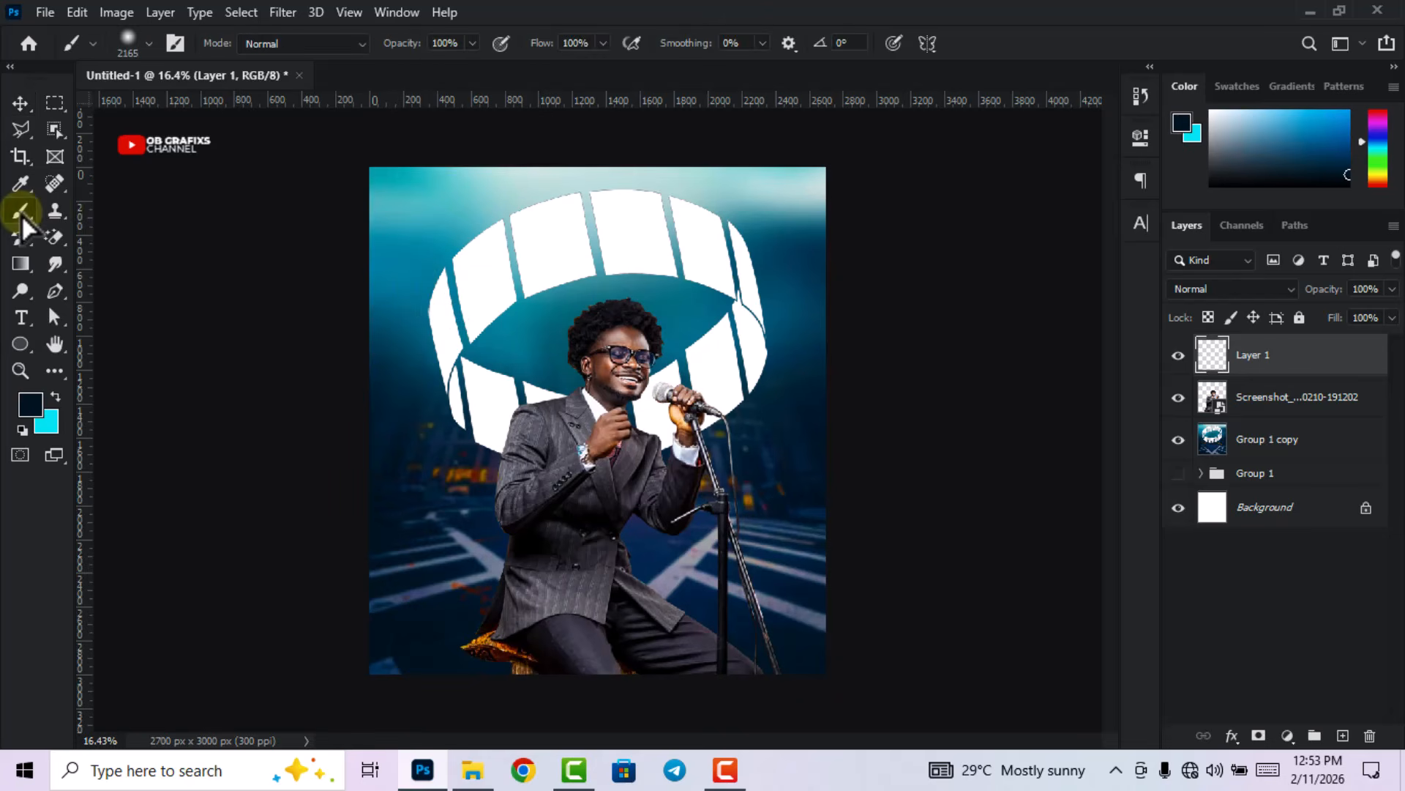
scroll(601, 419, down, 2)
right_click(614, 414)
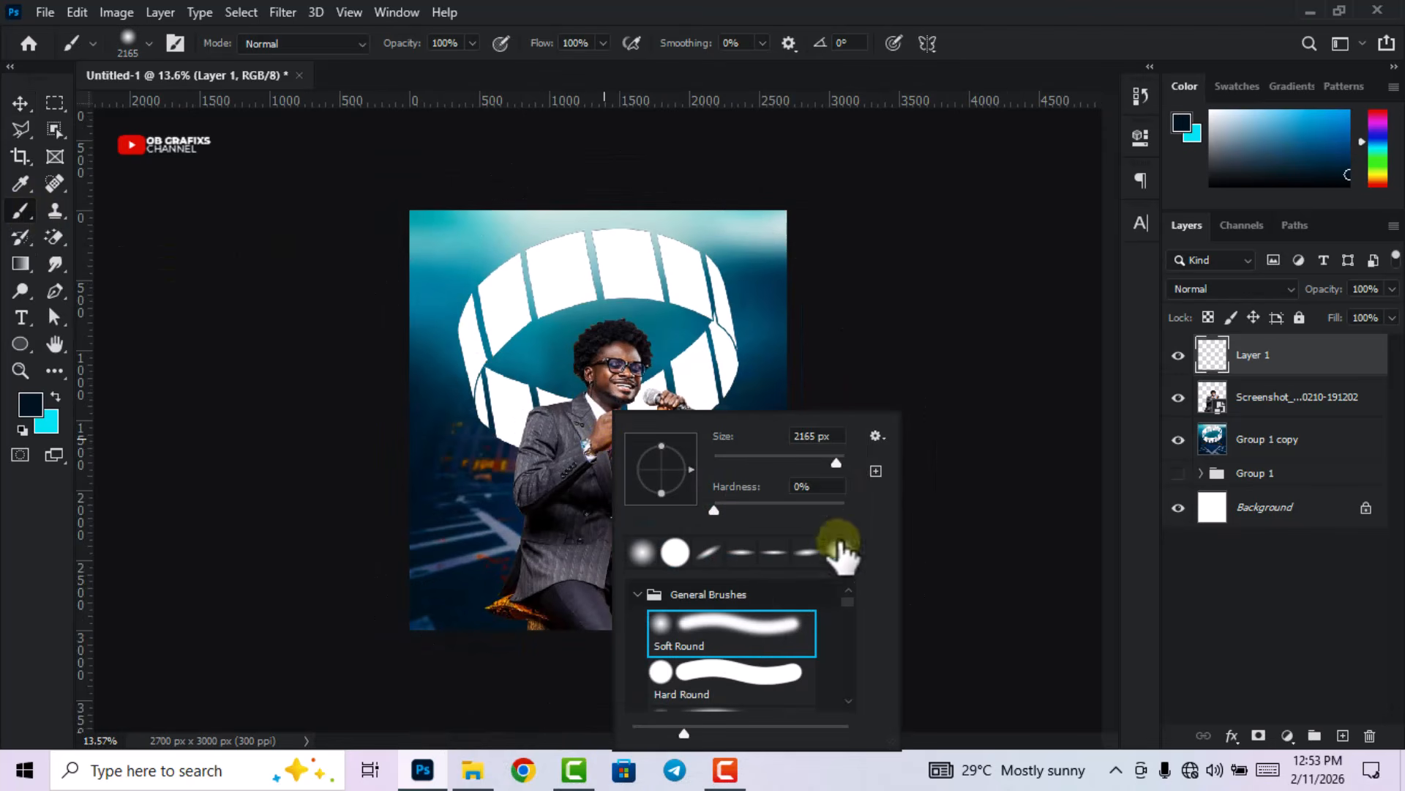
double_click(697, 646)
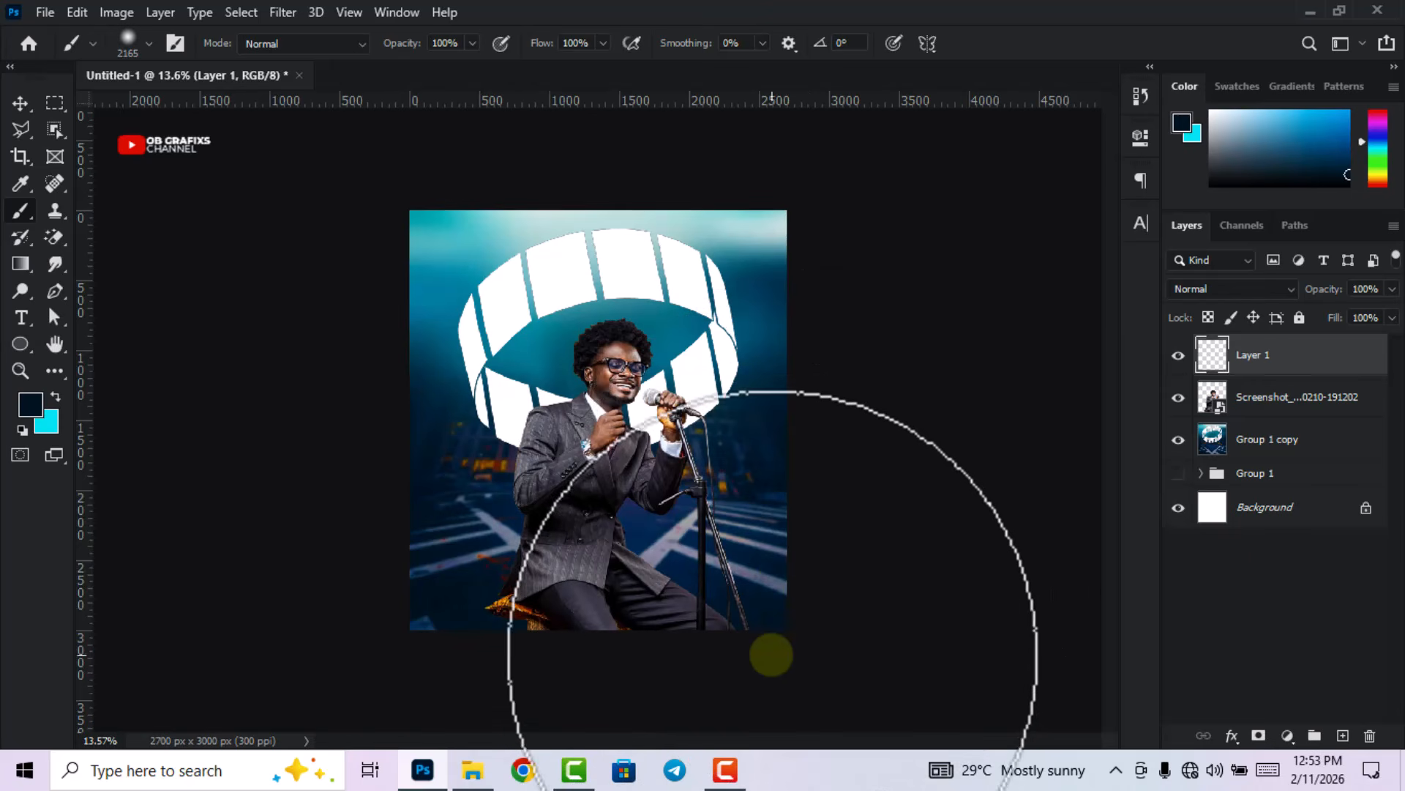
drag(774, 663, 182, 652)
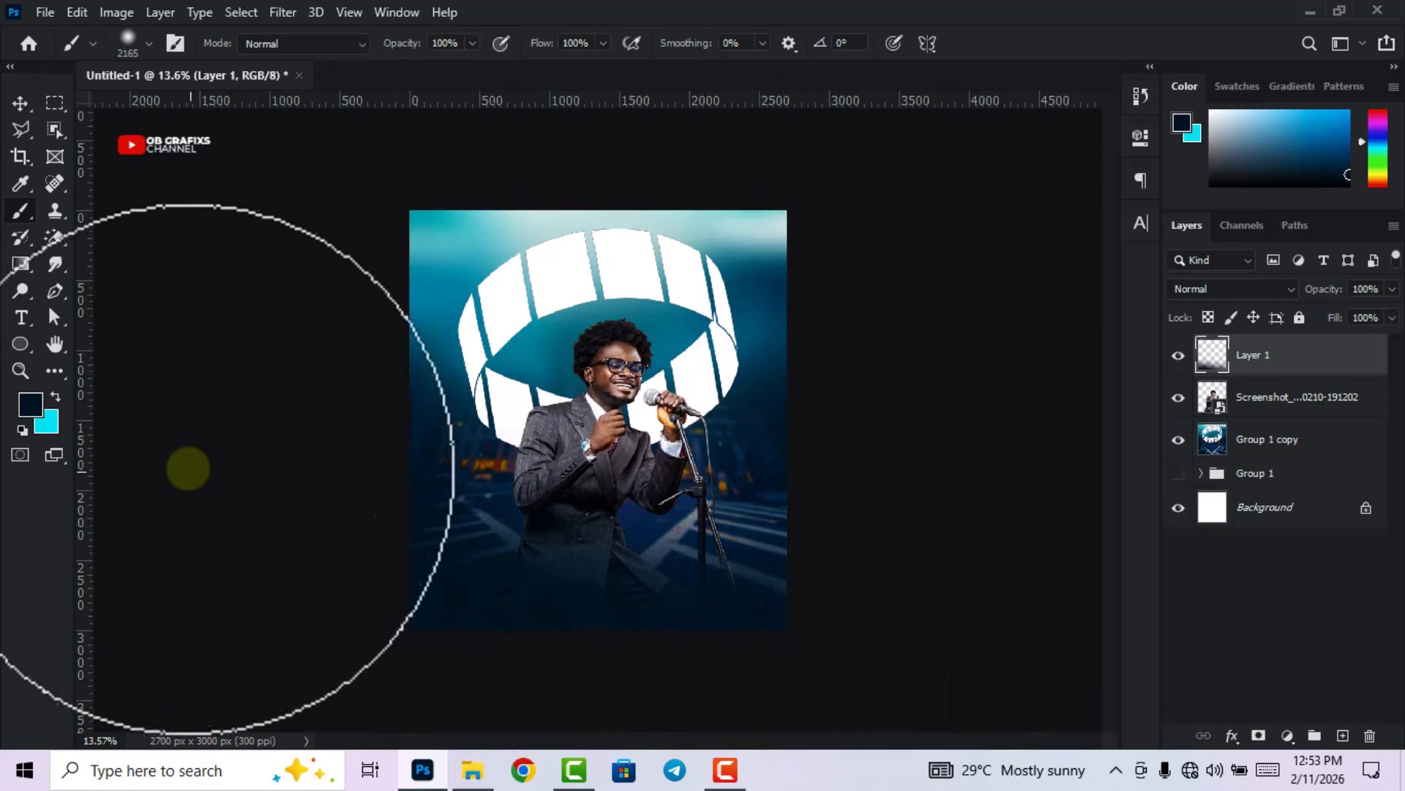
- Enlarge the painted dark fade past the canvas's bottom and side edges, raise its top slightly, apply the transform and deselect it
click(20, 108)
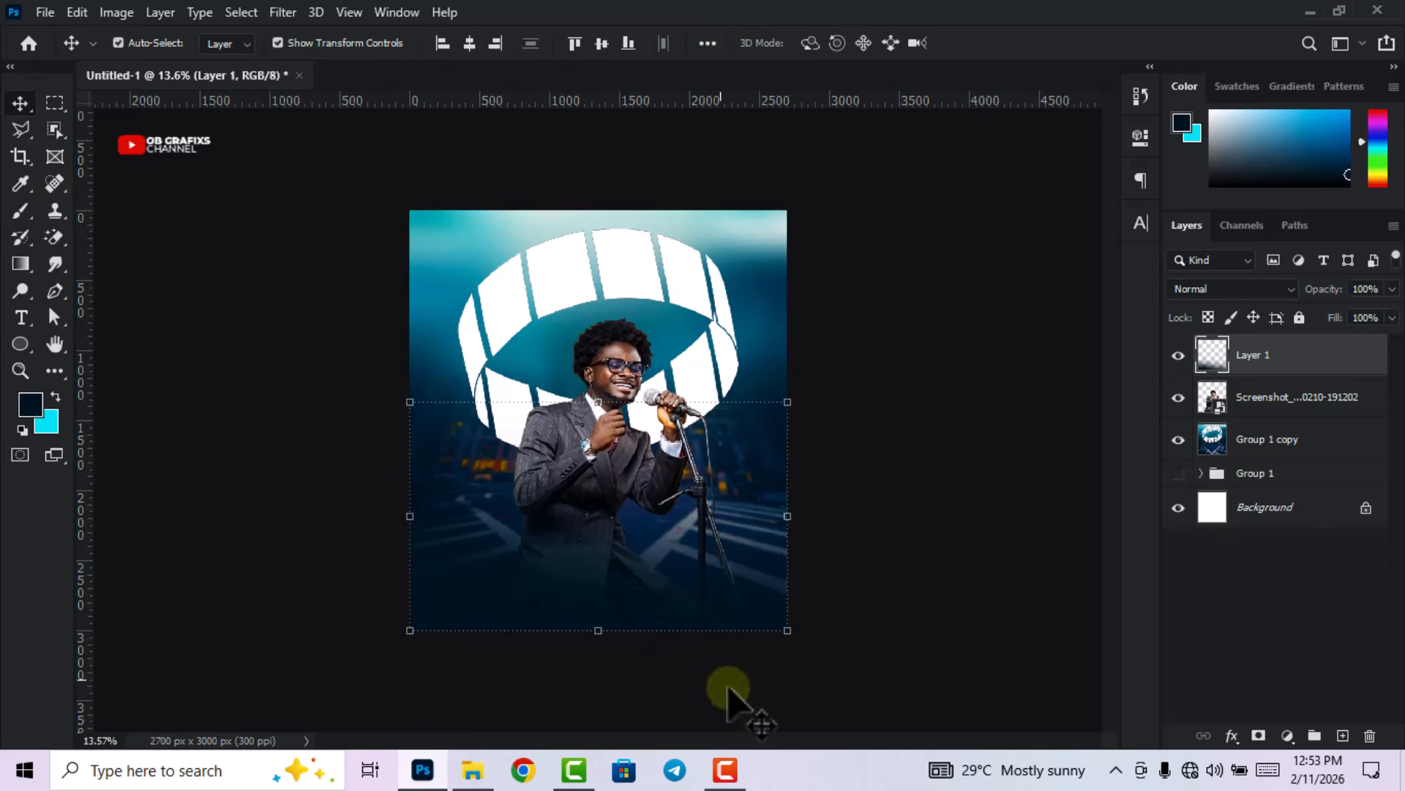
drag(595, 629, 590, 643)
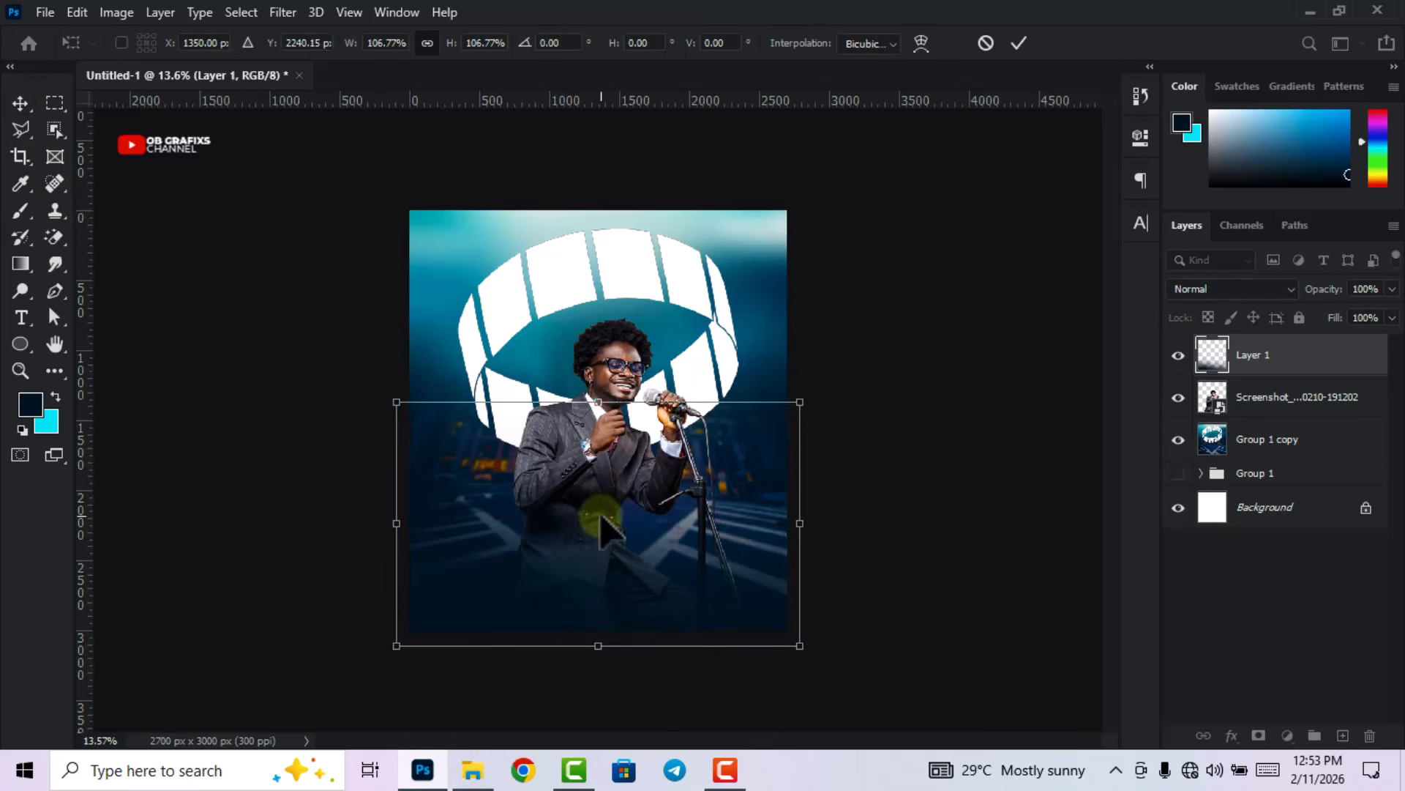
drag(598, 401, 598, 385)
click(1019, 44)
click(856, 340)
scroll(619, 463, up, 2)
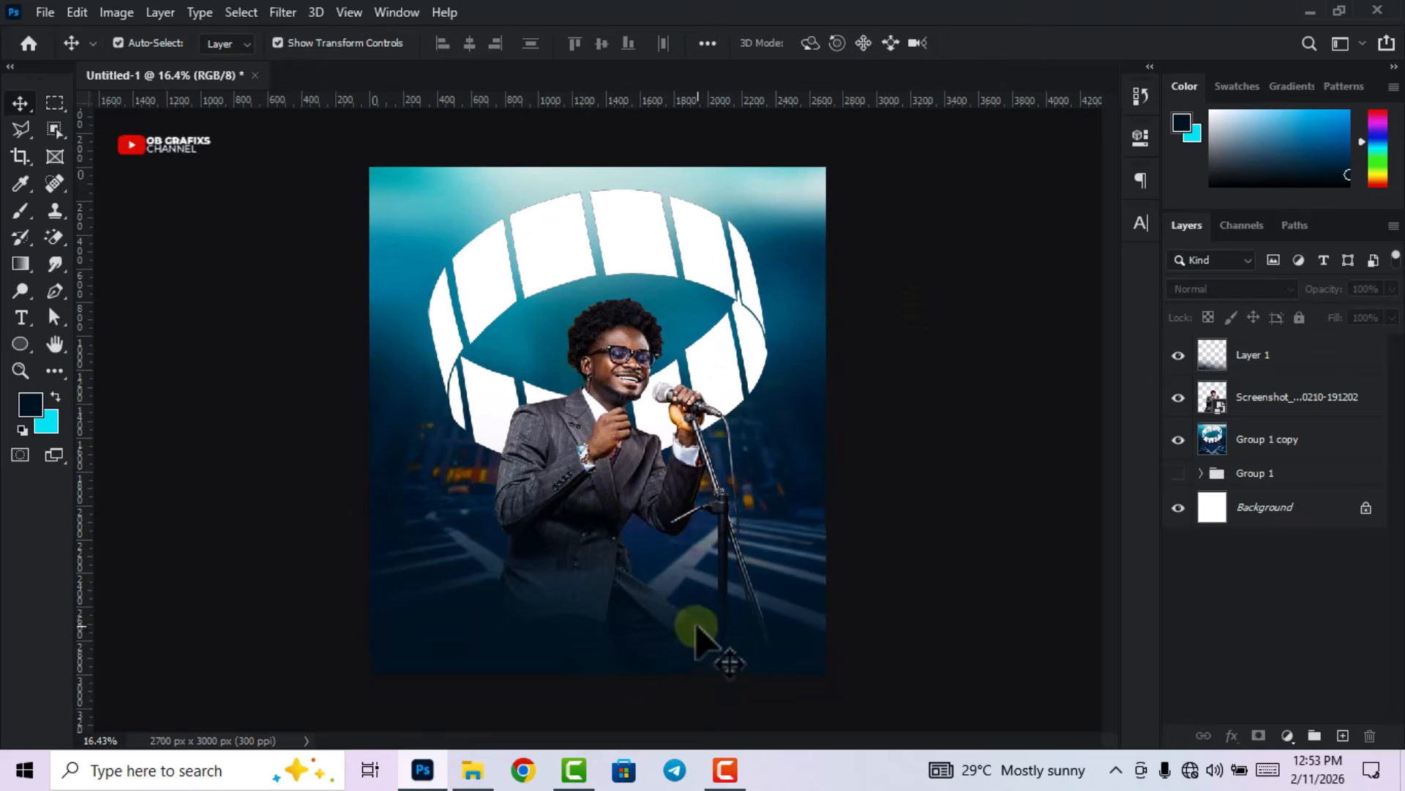
scroll(584, 432, up, 1)
scroll(584, 428, down, 1)
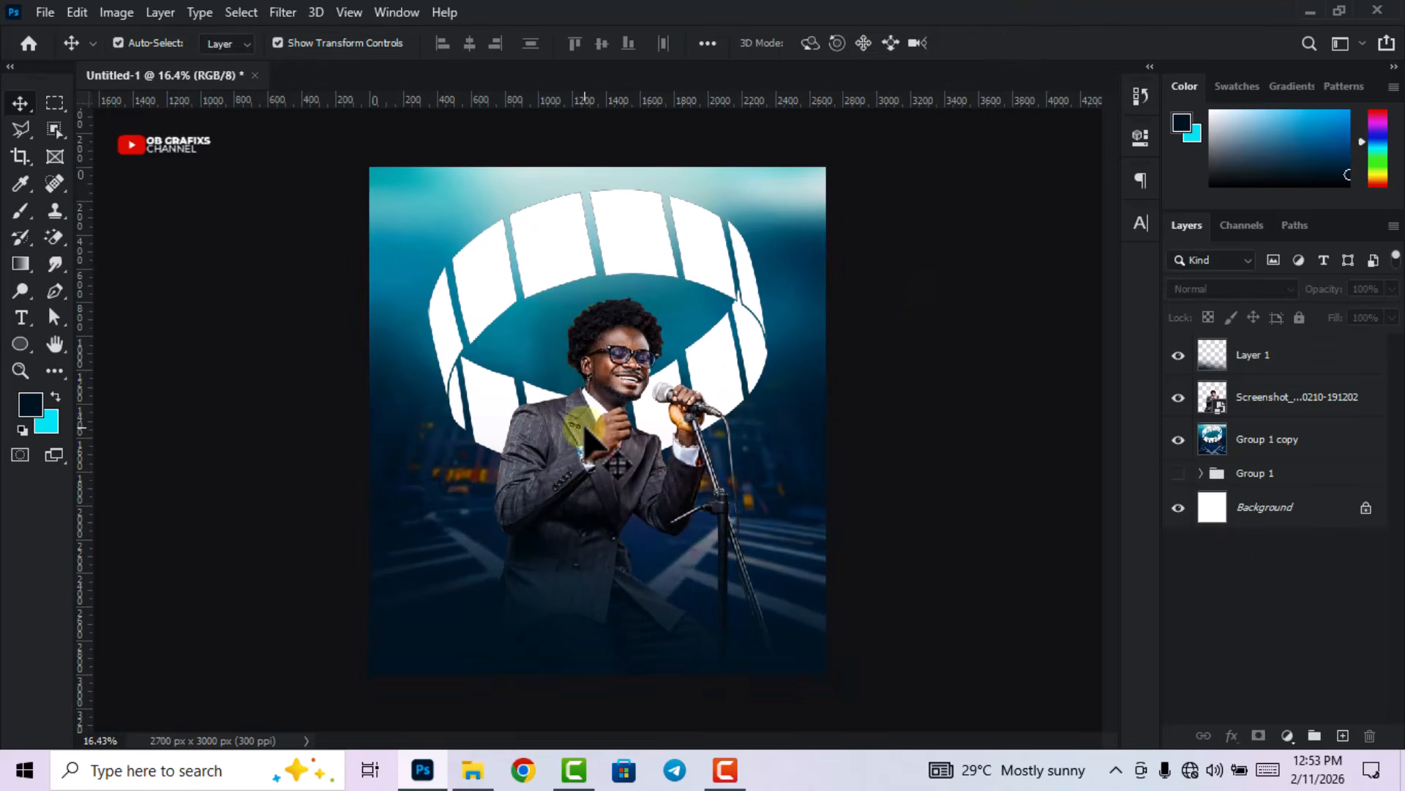
- Write beside the artist: "Happy Birthday to you, Rockstar. May this your new age bring you more of everything you want, more grace to your elbow. Soar higher"
click(21, 317)
drag(395, 443, 507, 585)
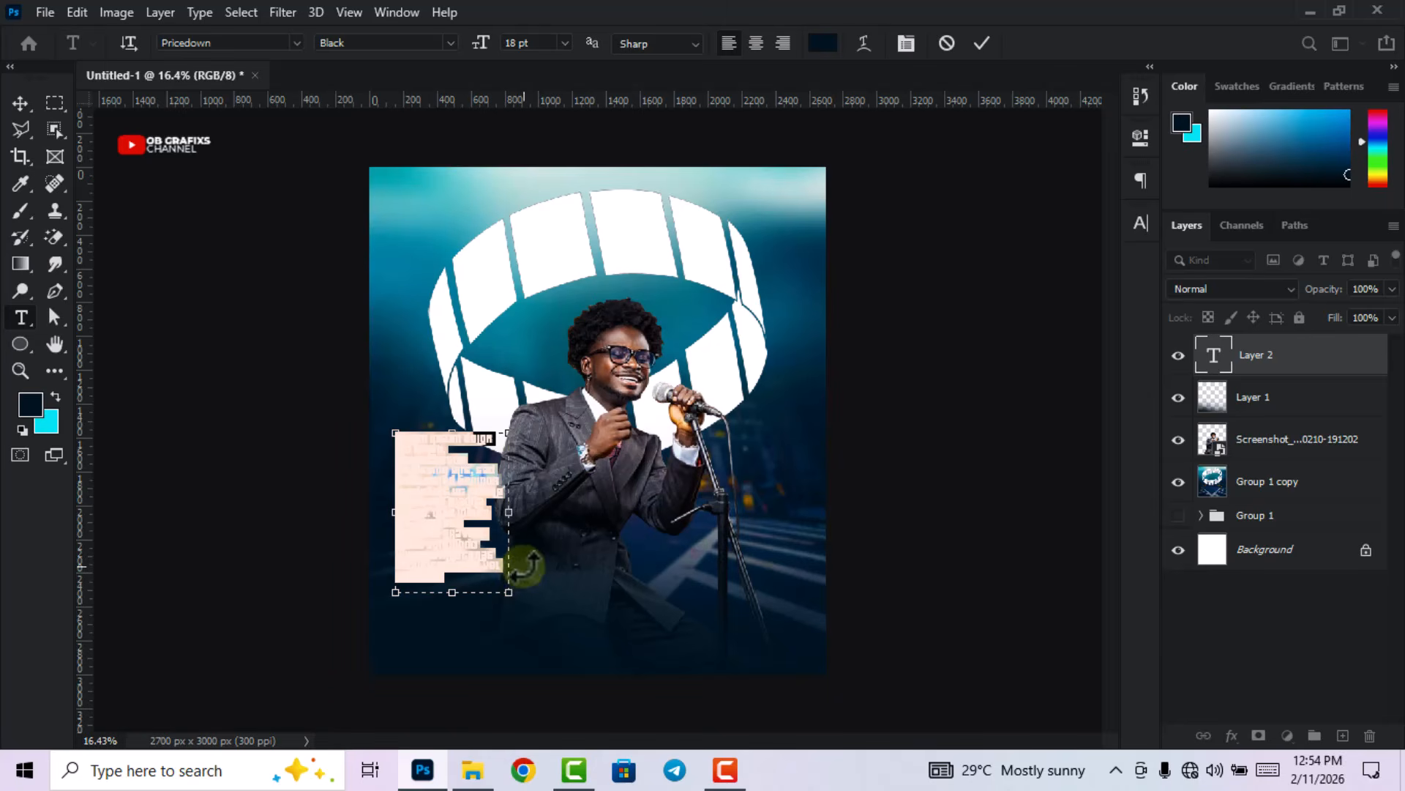
key(BackSpace)
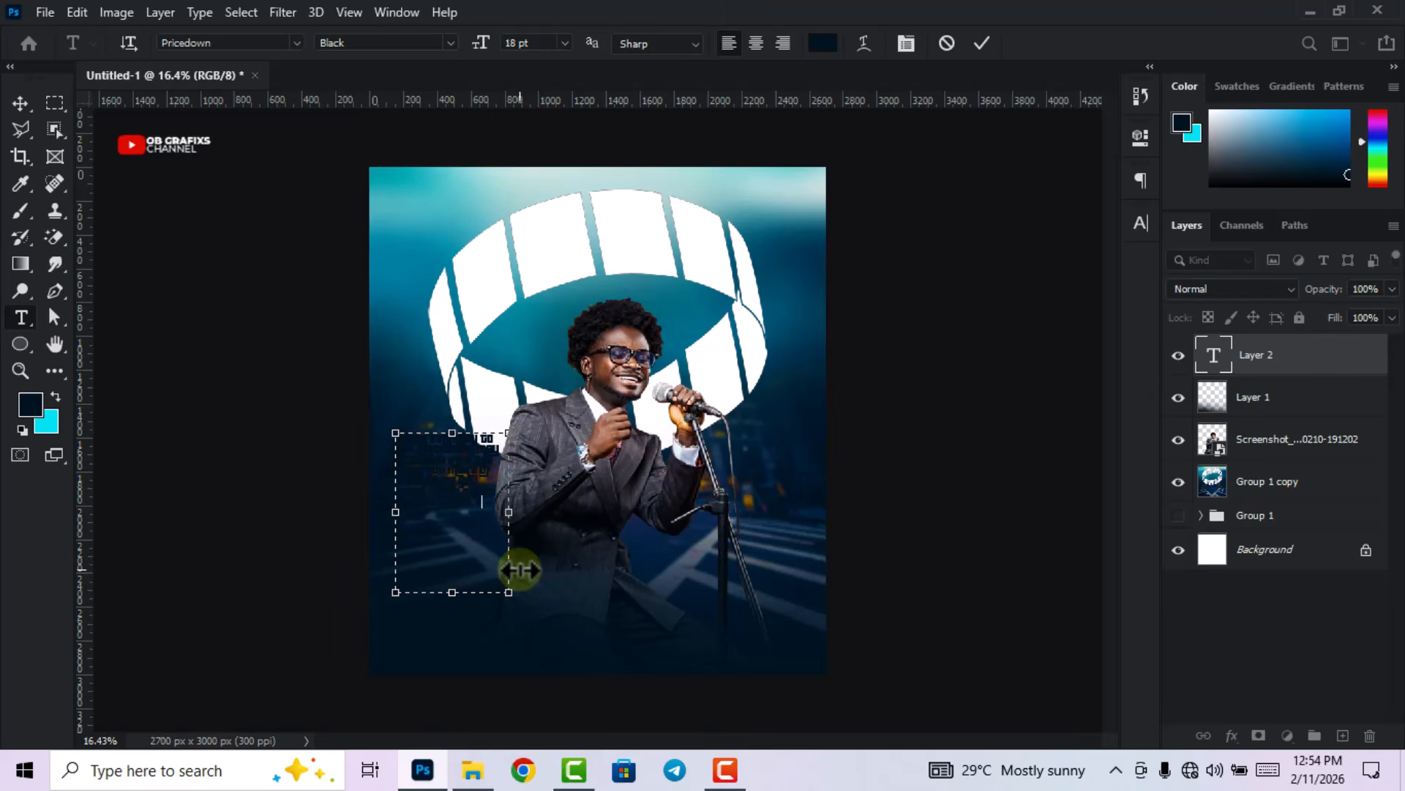
click(1216, 357)
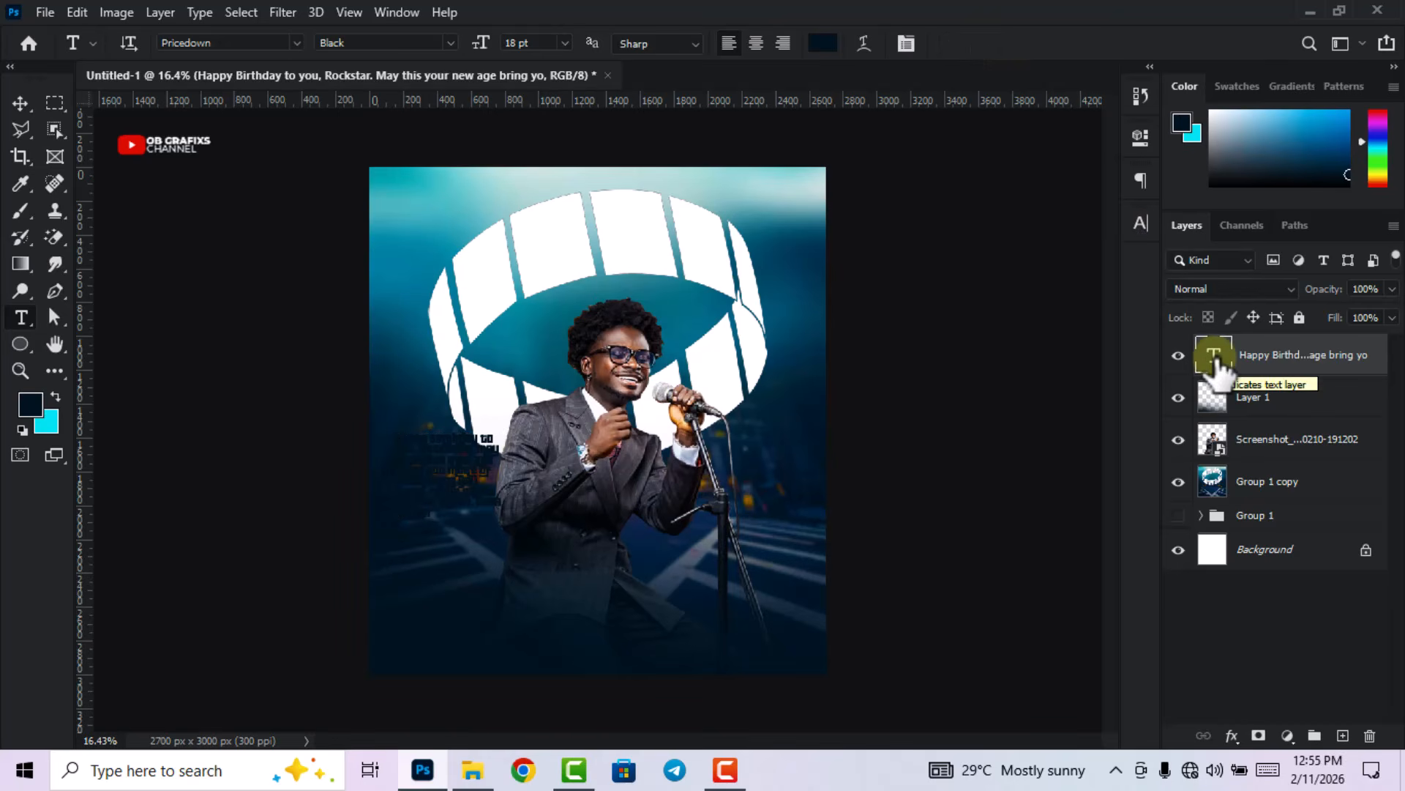
- Colour the birthday message white (#ffffff) and set its font to Montserrat Regular
double_click(1216, 358)
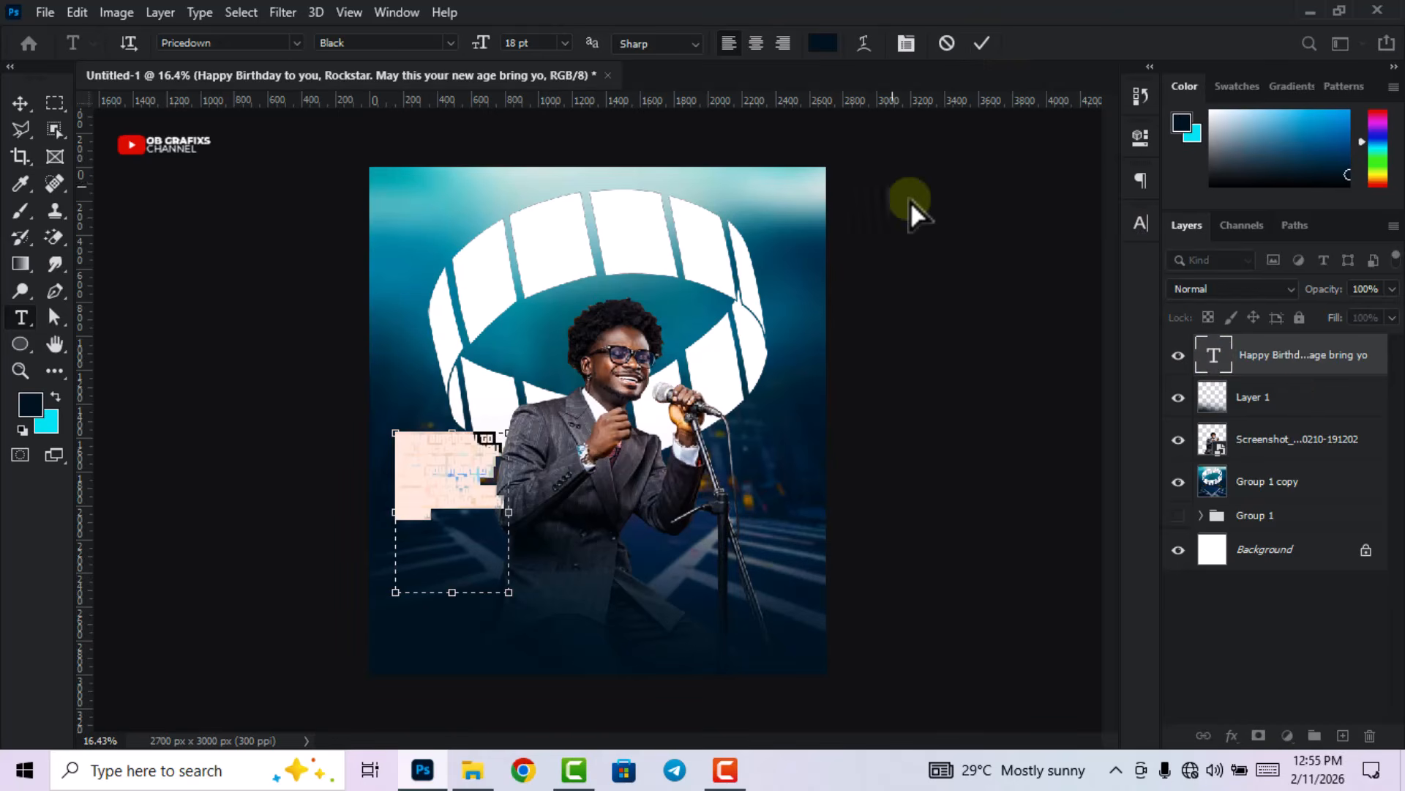
click(823, 53)
click(791, 176)
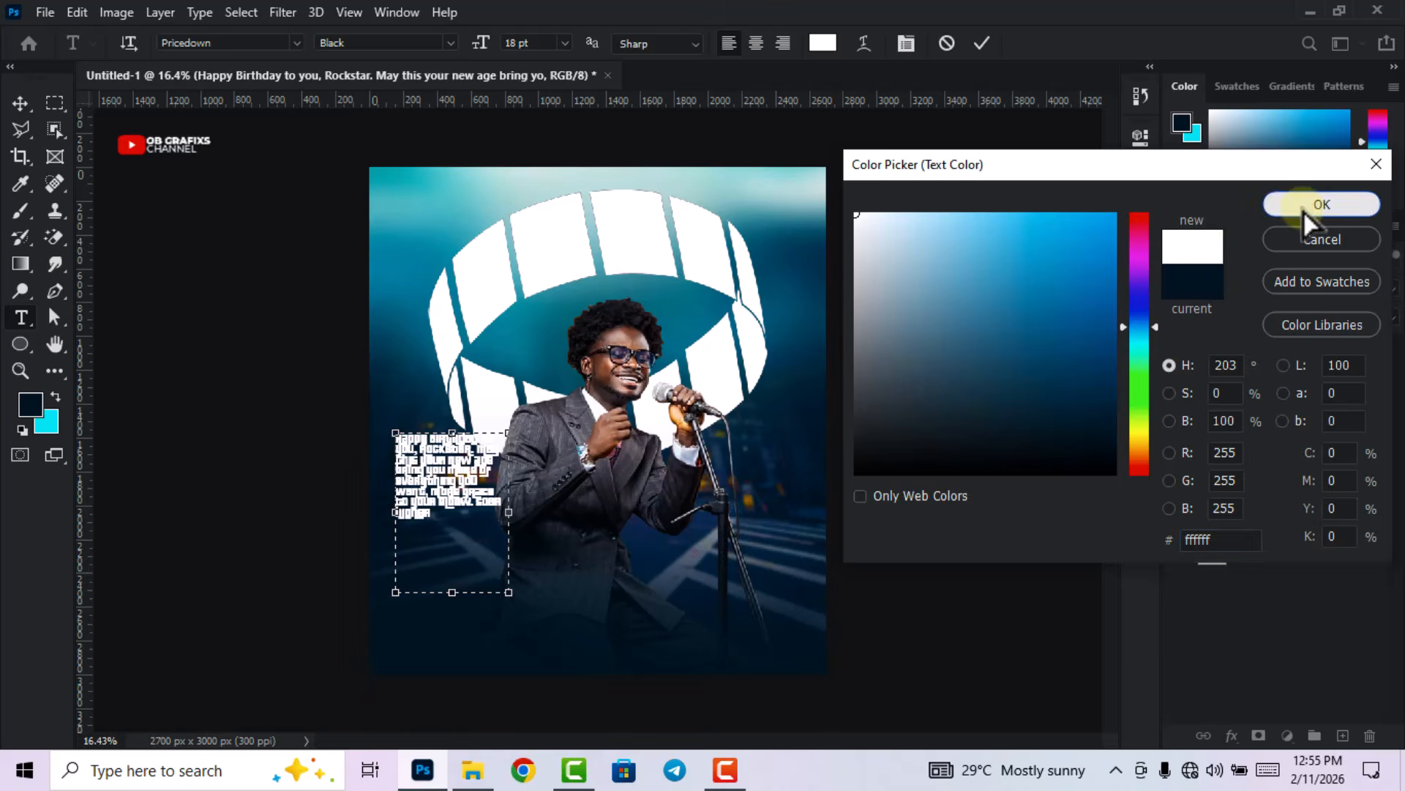
click(1305, 208)
click(1142, 224)
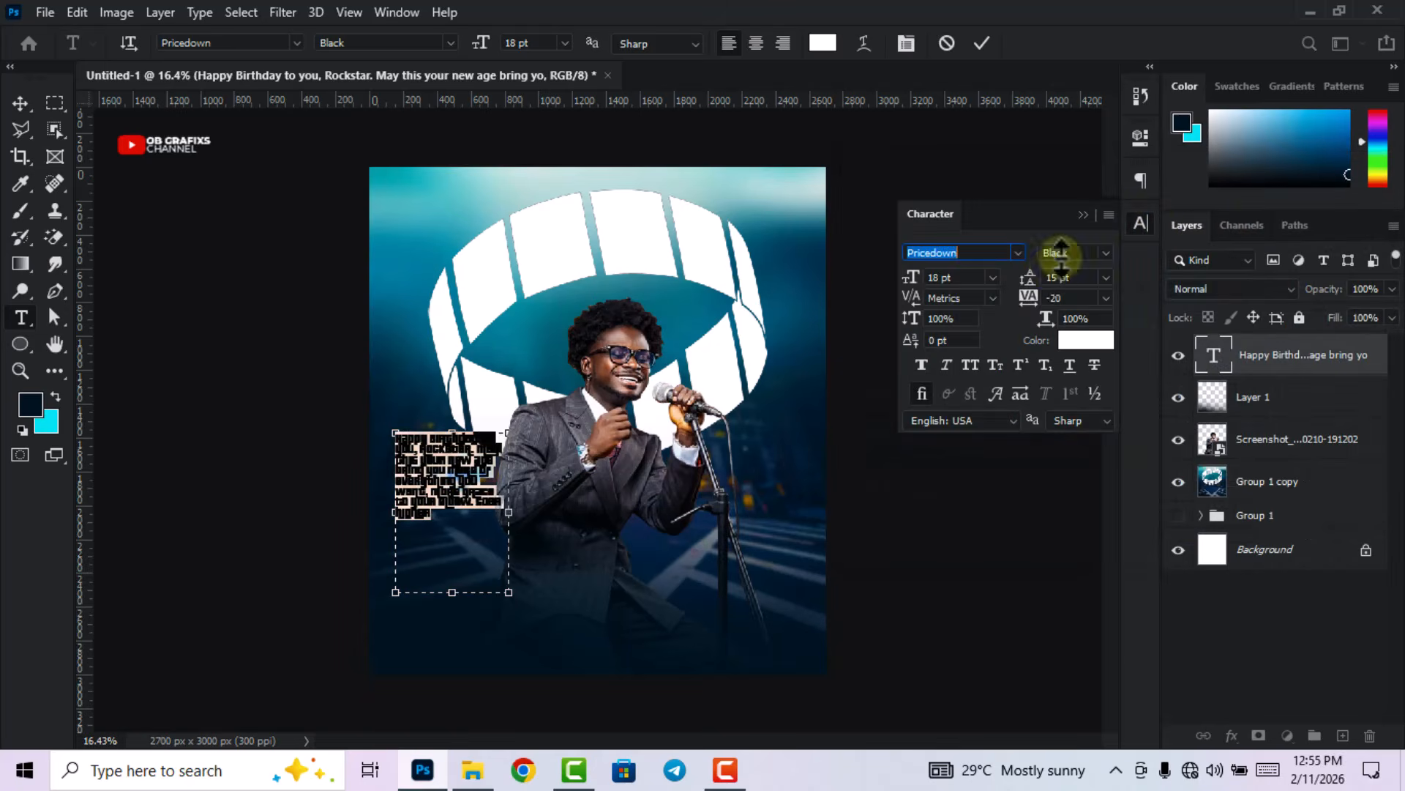
click(1016, 254)
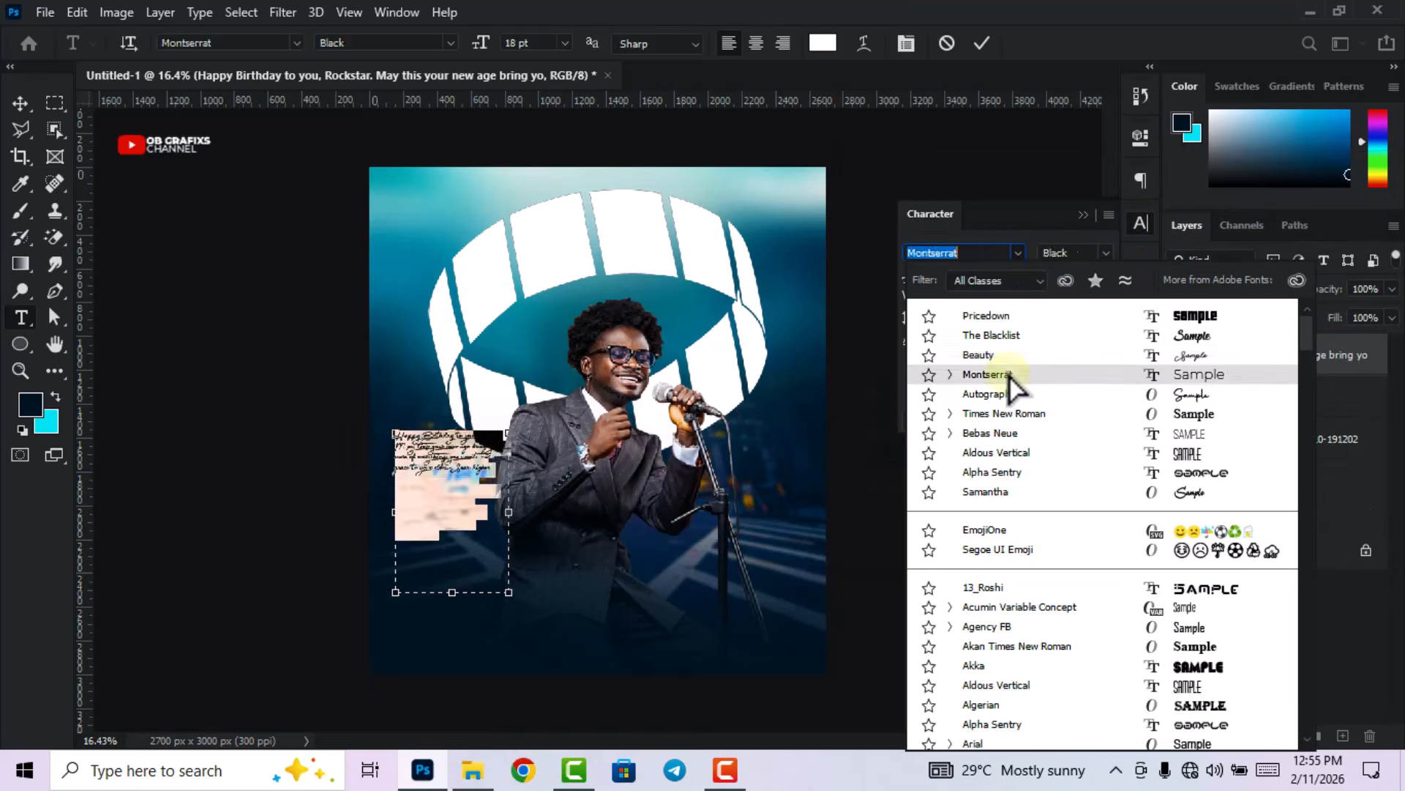
click(1009, 374)
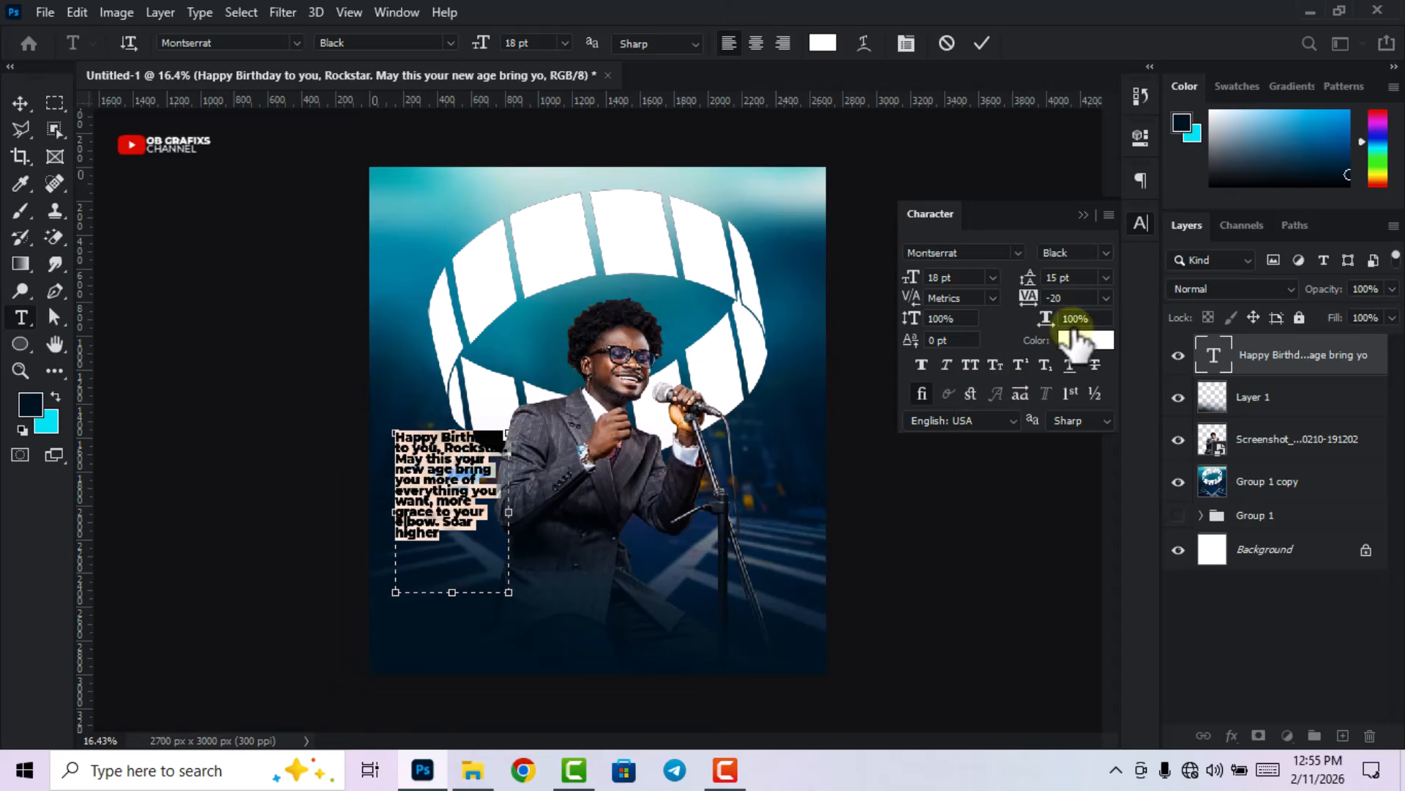
click(1107, 254)
click(1091, 368)
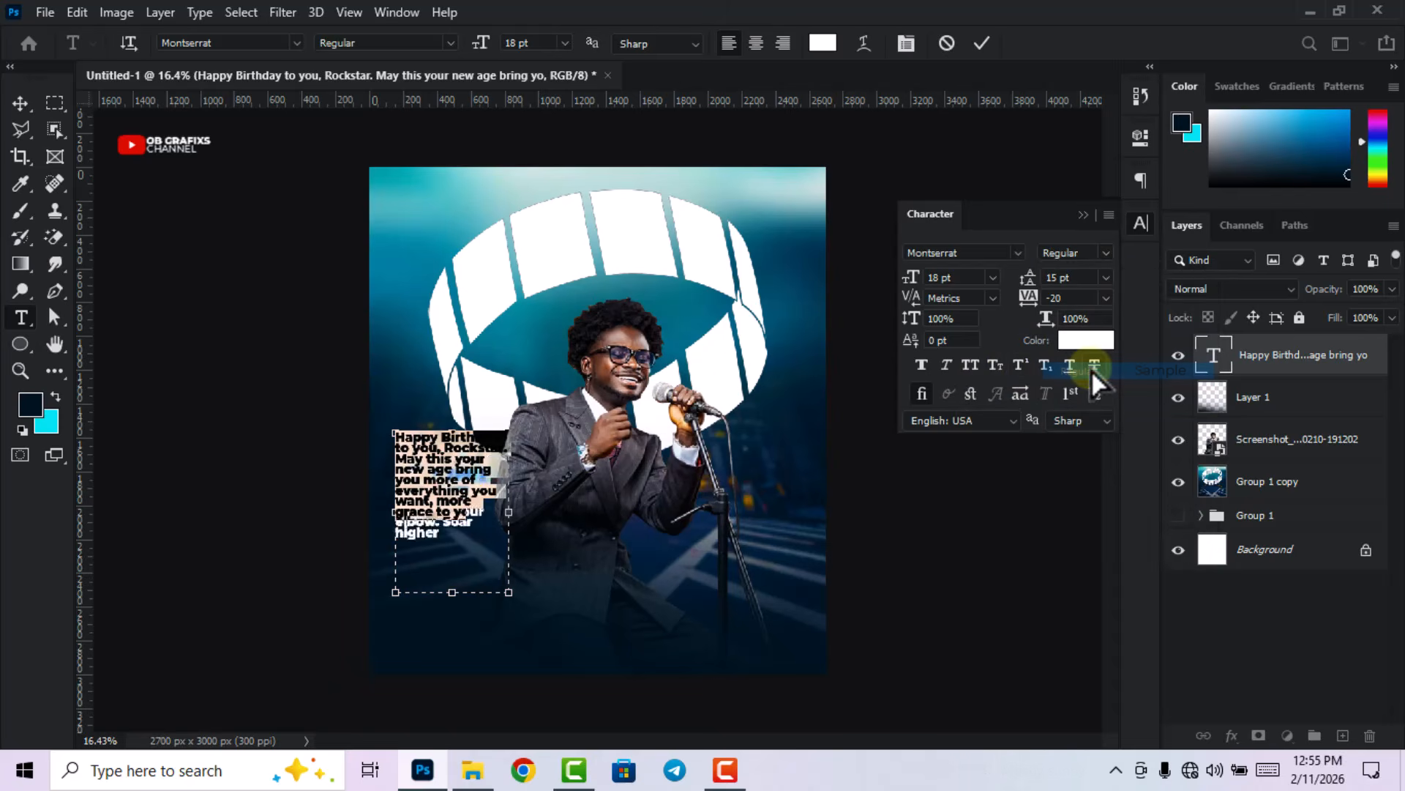
- Set the birthday message to 14 pt with 17 pt leading, and shrink its text box to fit beside the artist's arm
click(941, 277)
scroll(949, 278, down, 5)
scroll(948, 278, down, 1)
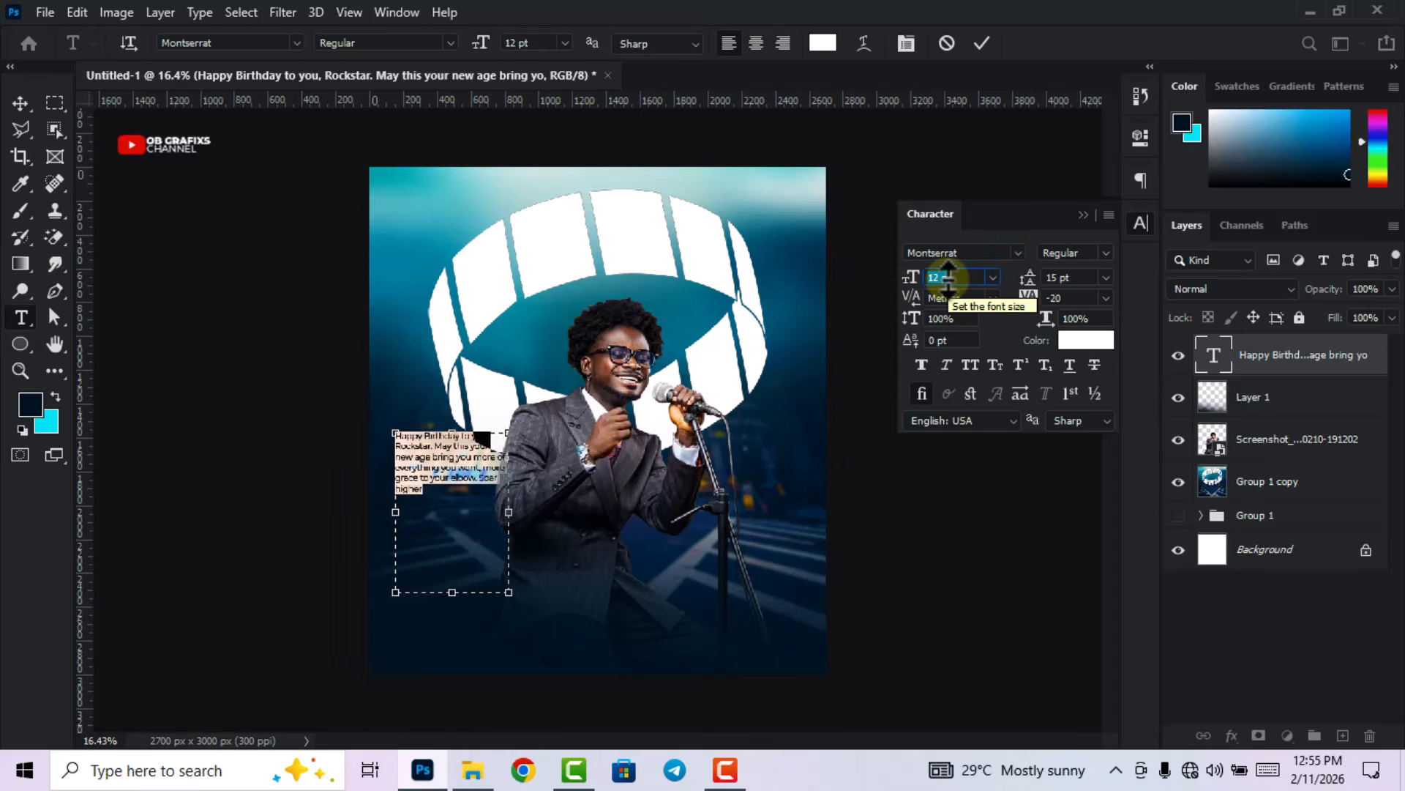
drag(510, 511, 701, 516)
click(1069, 278)
scroll(1069, 277, up, 2)
drag(451, 593, 458, 530)
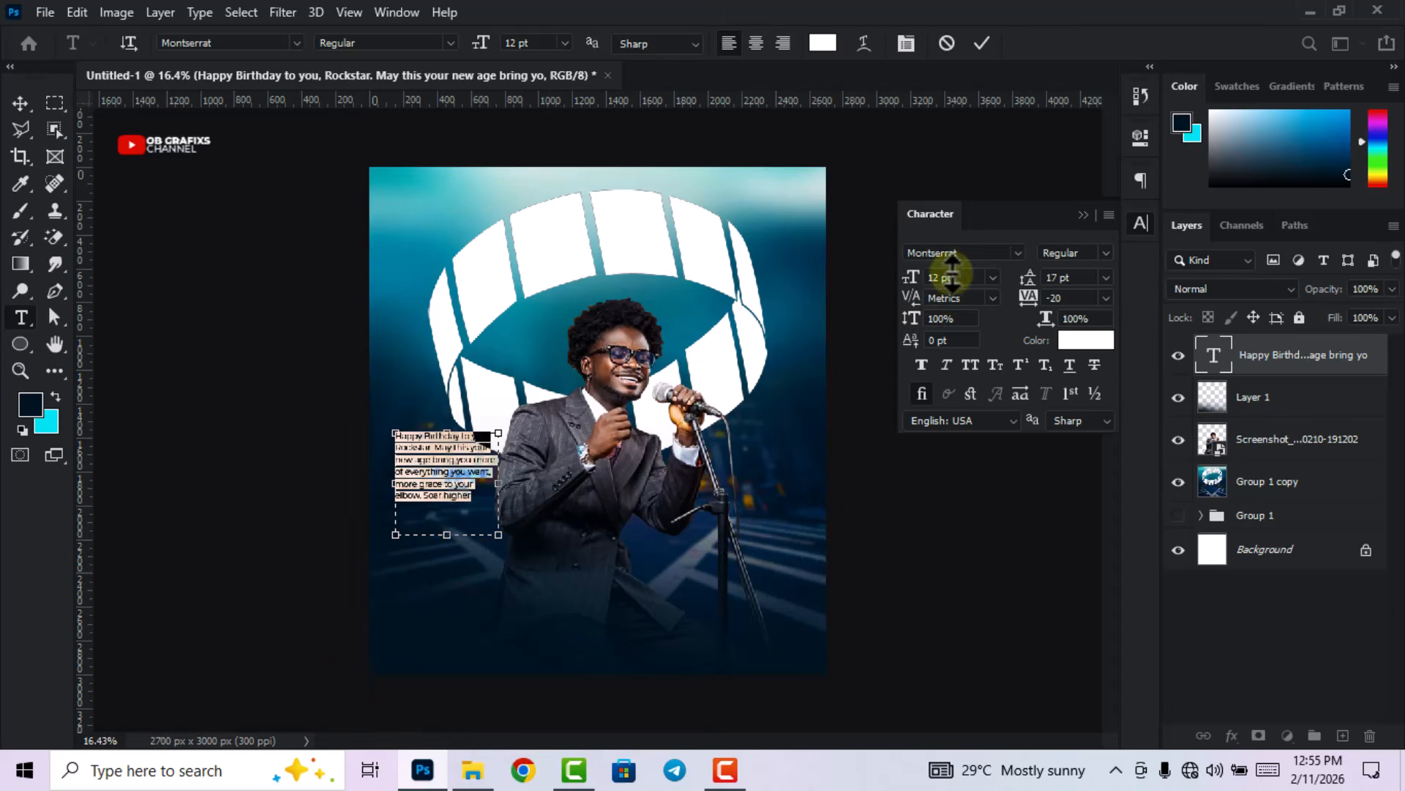
scroll(931, 277, up, 2)
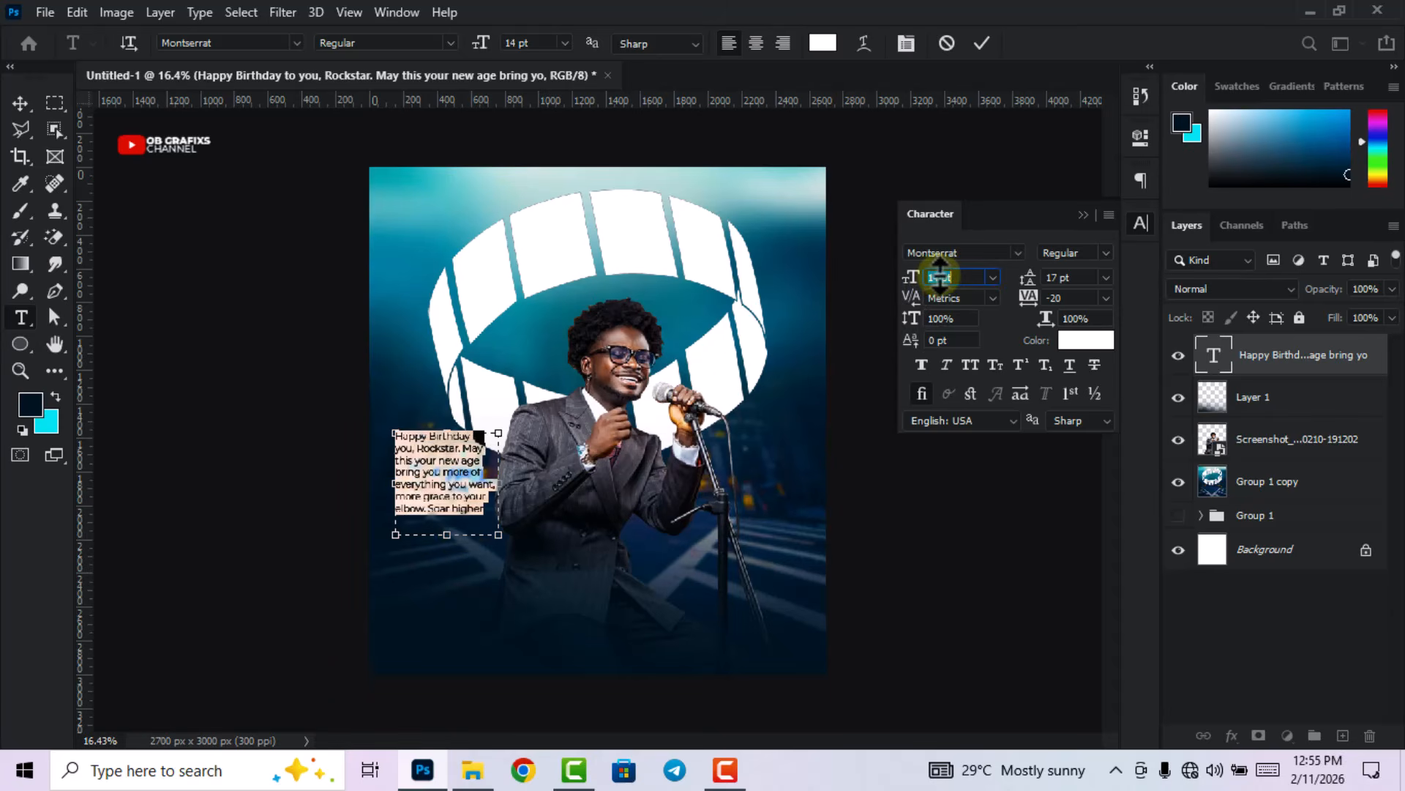
mouse_move(503, 496)
mouse_down()
mouse_move(520, 492)
mouse_move(504, 488)
mouse_up()
click(982, 43)
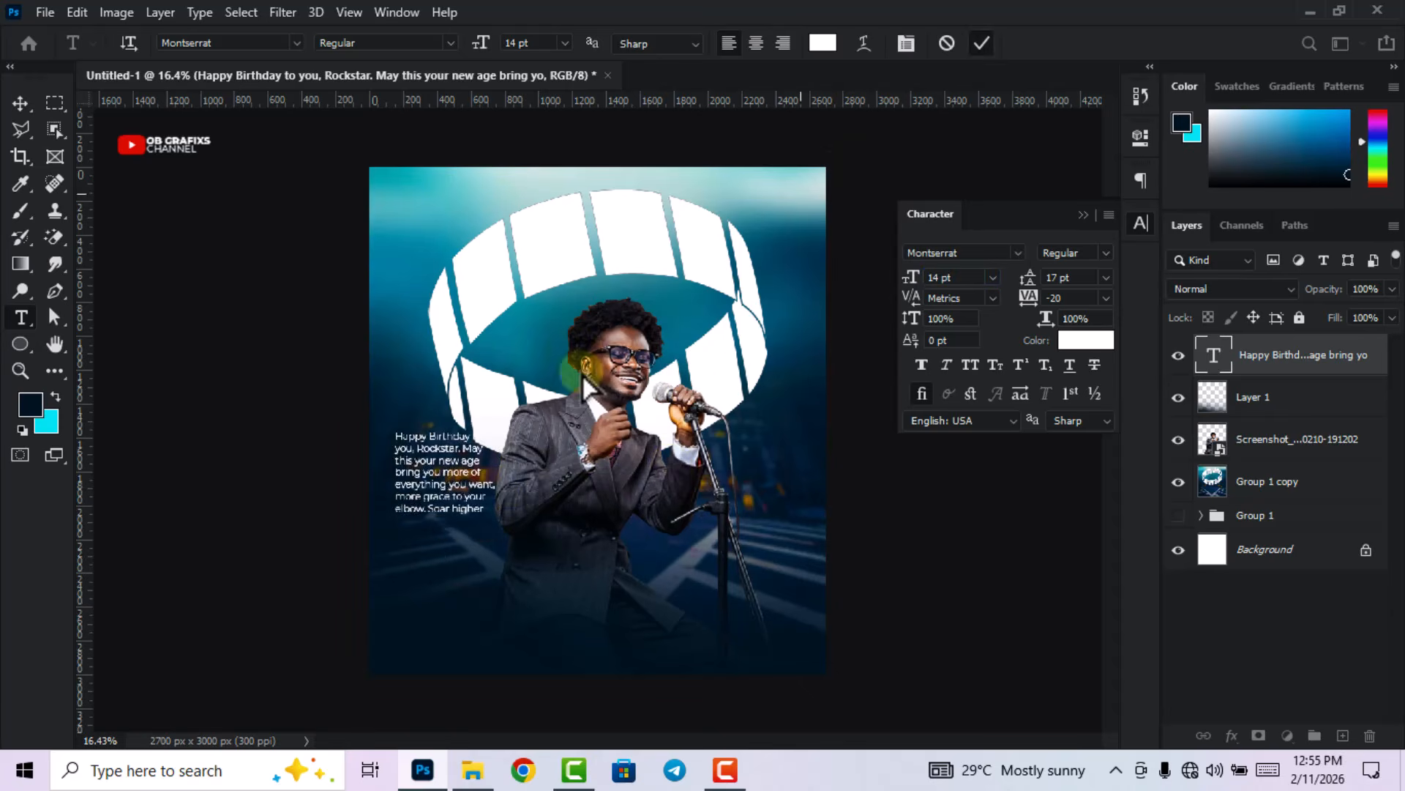
- Move the birthday message slightly down, clear of the film-strip ring, and deselect it
key(v)
drag(441, 476, 442, 503)
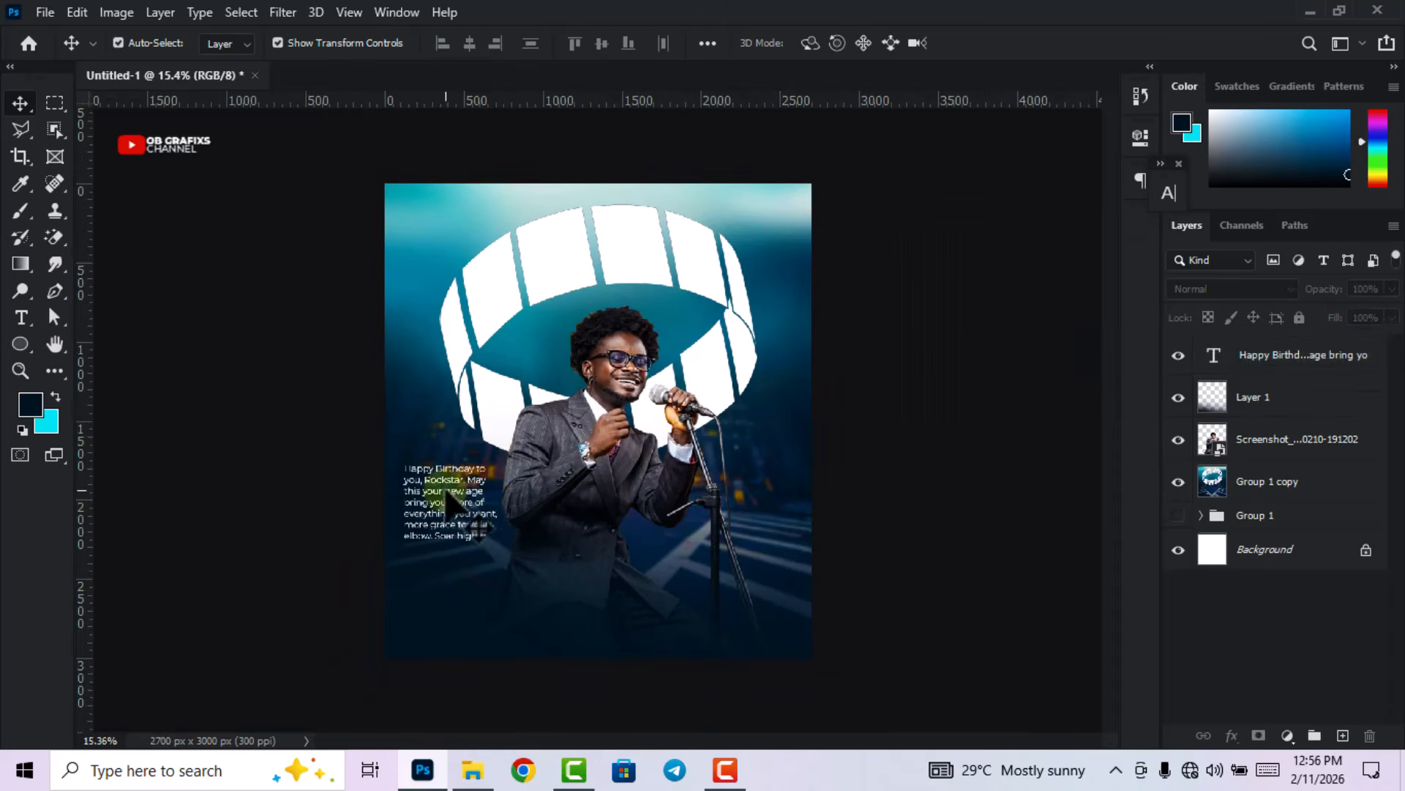
drag(446, 490, 450, 485)
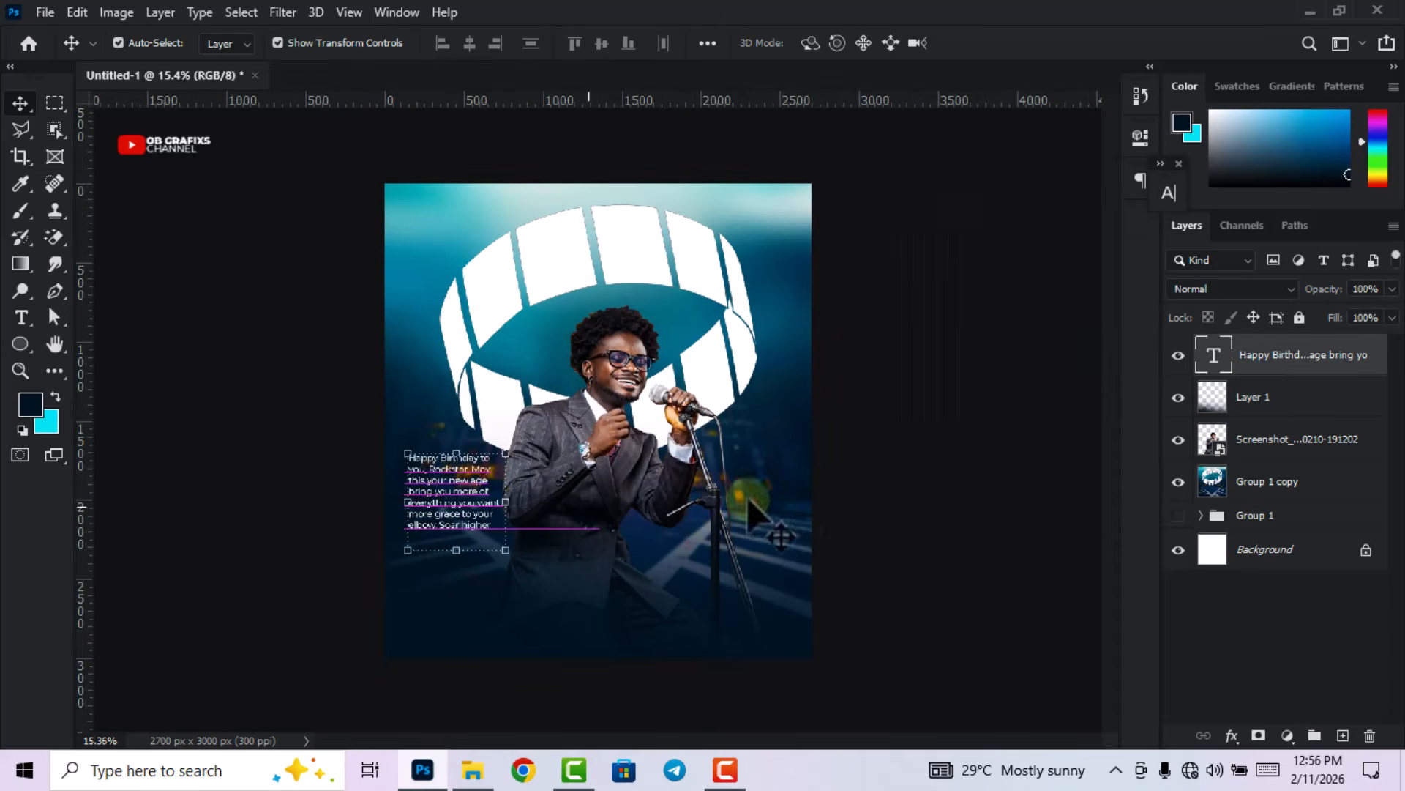
click(925, 476)
scroll(410, 528, up, 5)
scroll(452, 507, down, 5)
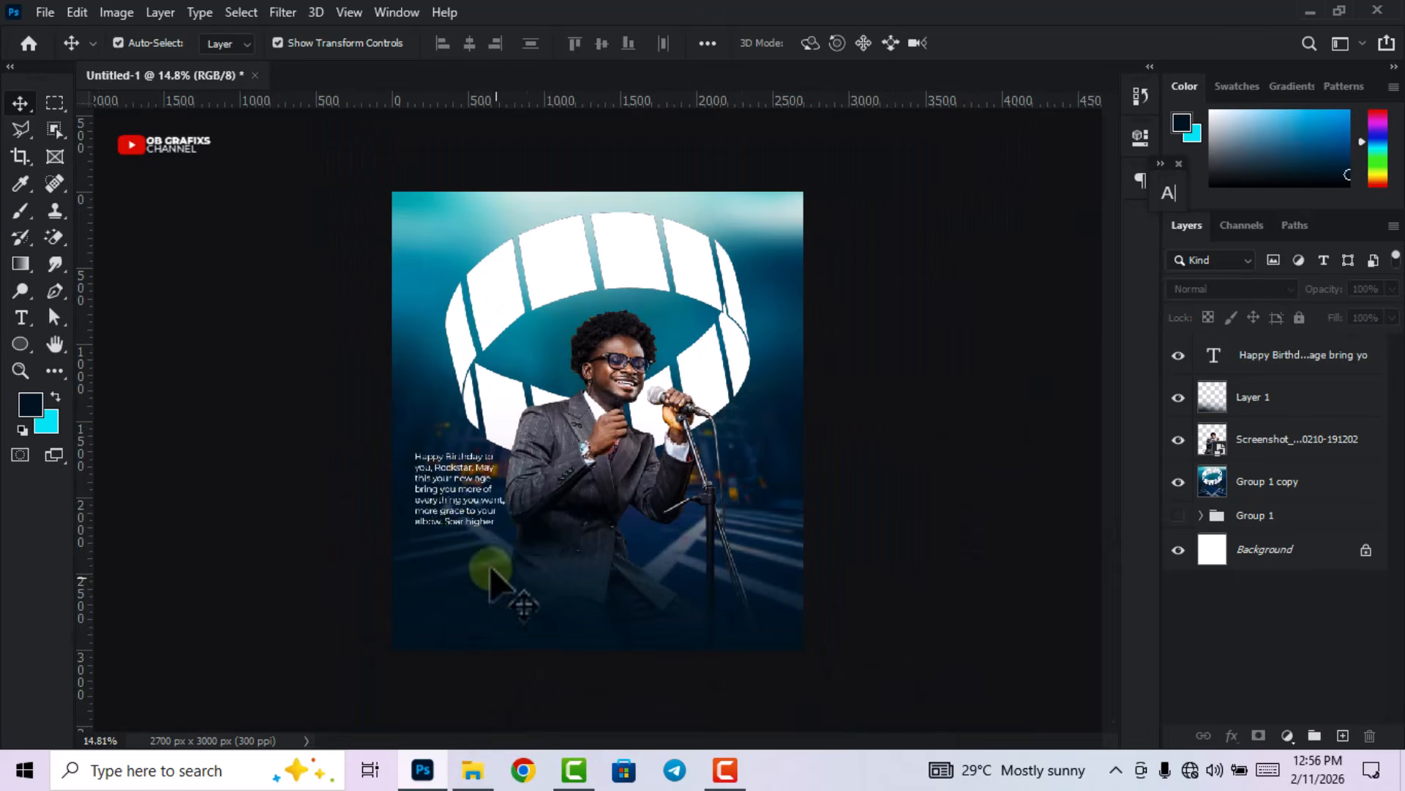
- Add the title text "Rockstar" at 30 pt over the artist's lower body
click(21, 317)
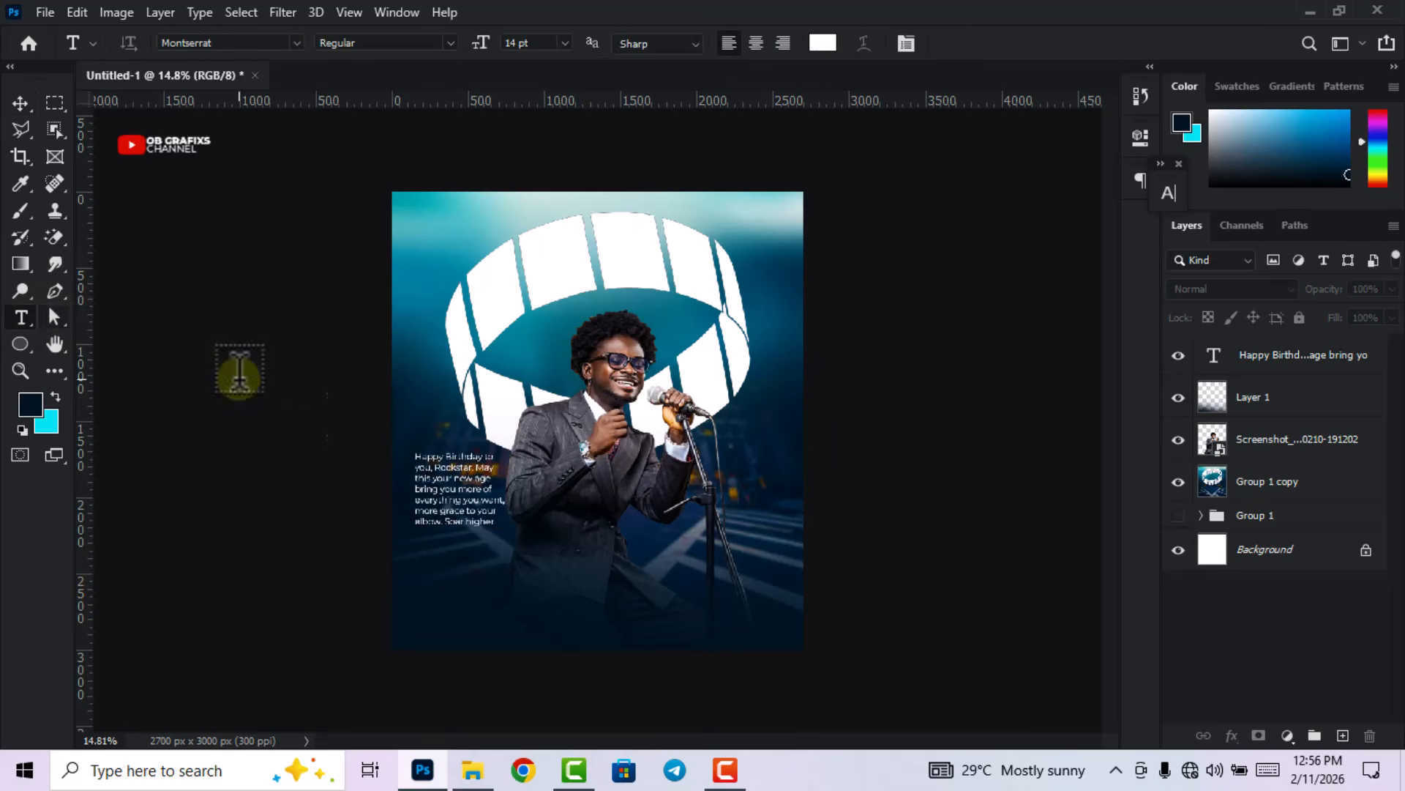
click(519, 595)
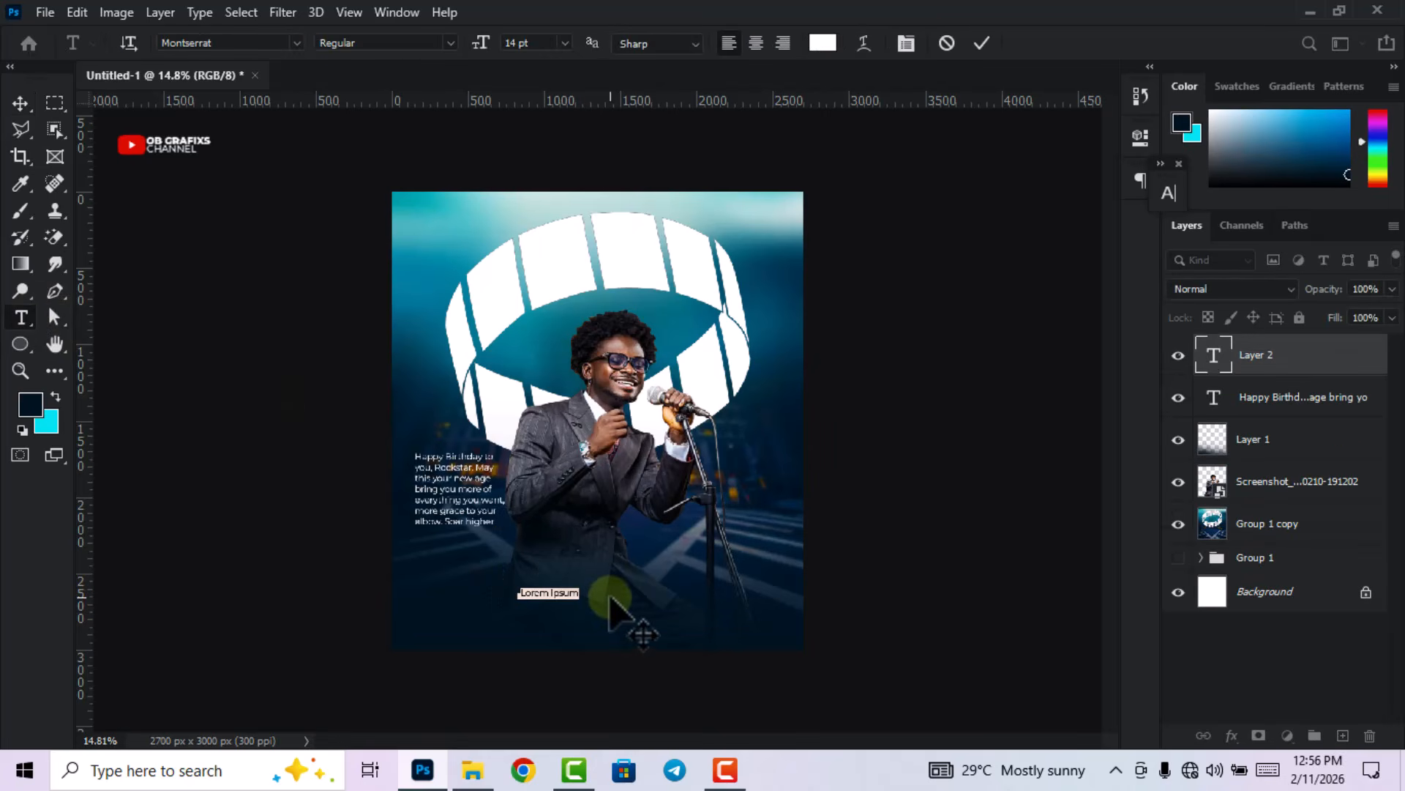
click(565, 44)
click(543, 234)
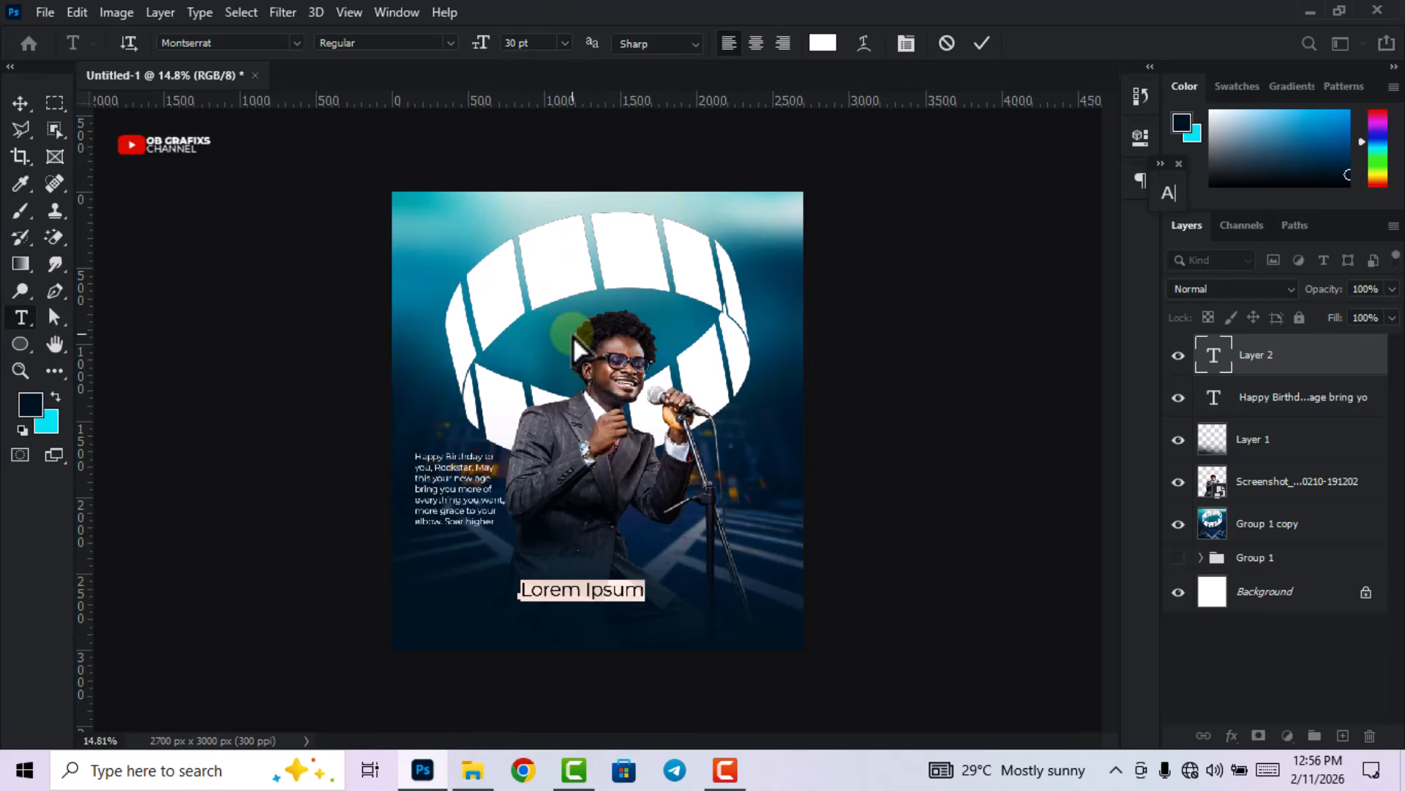
key(BackSpace)
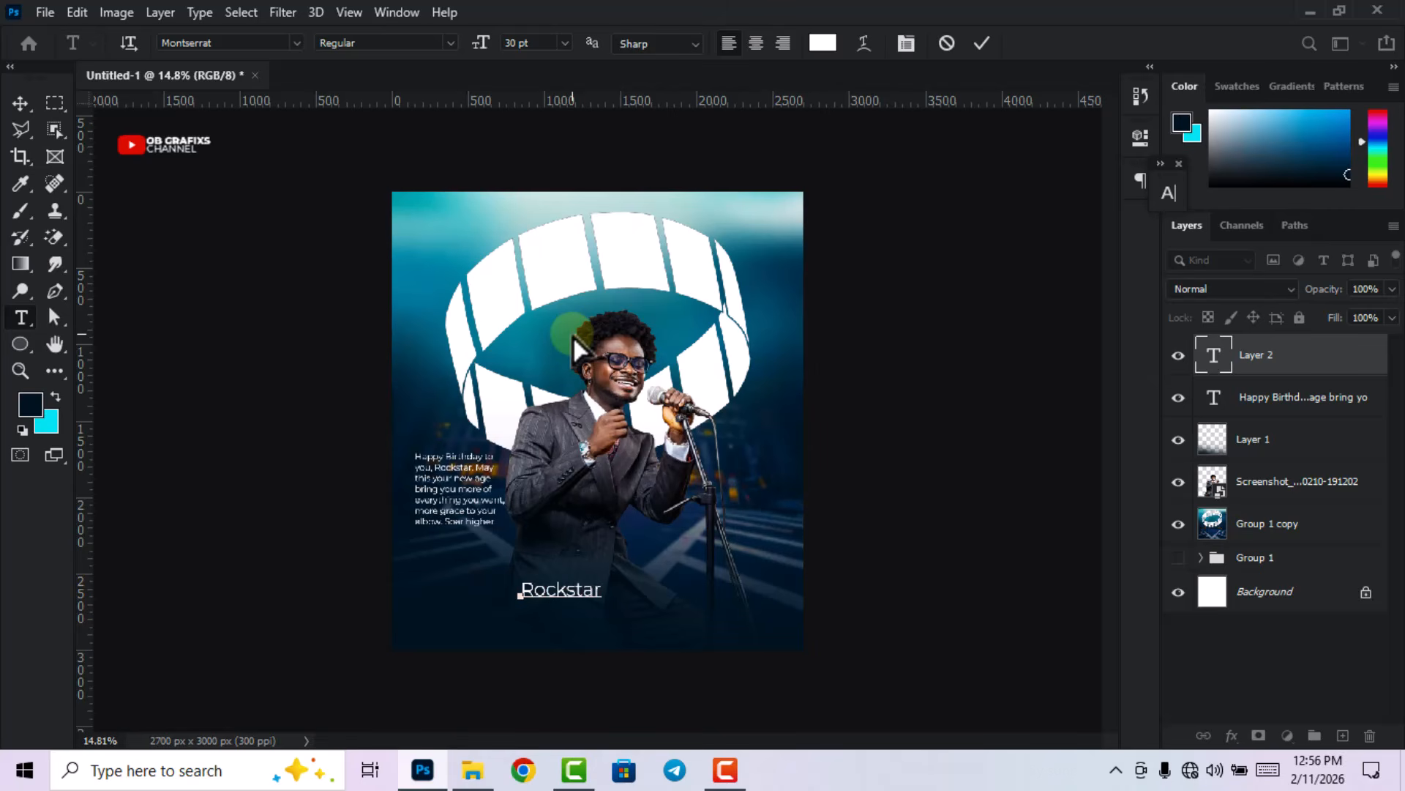
key(ctrl+Return)
key(ctrl+0)
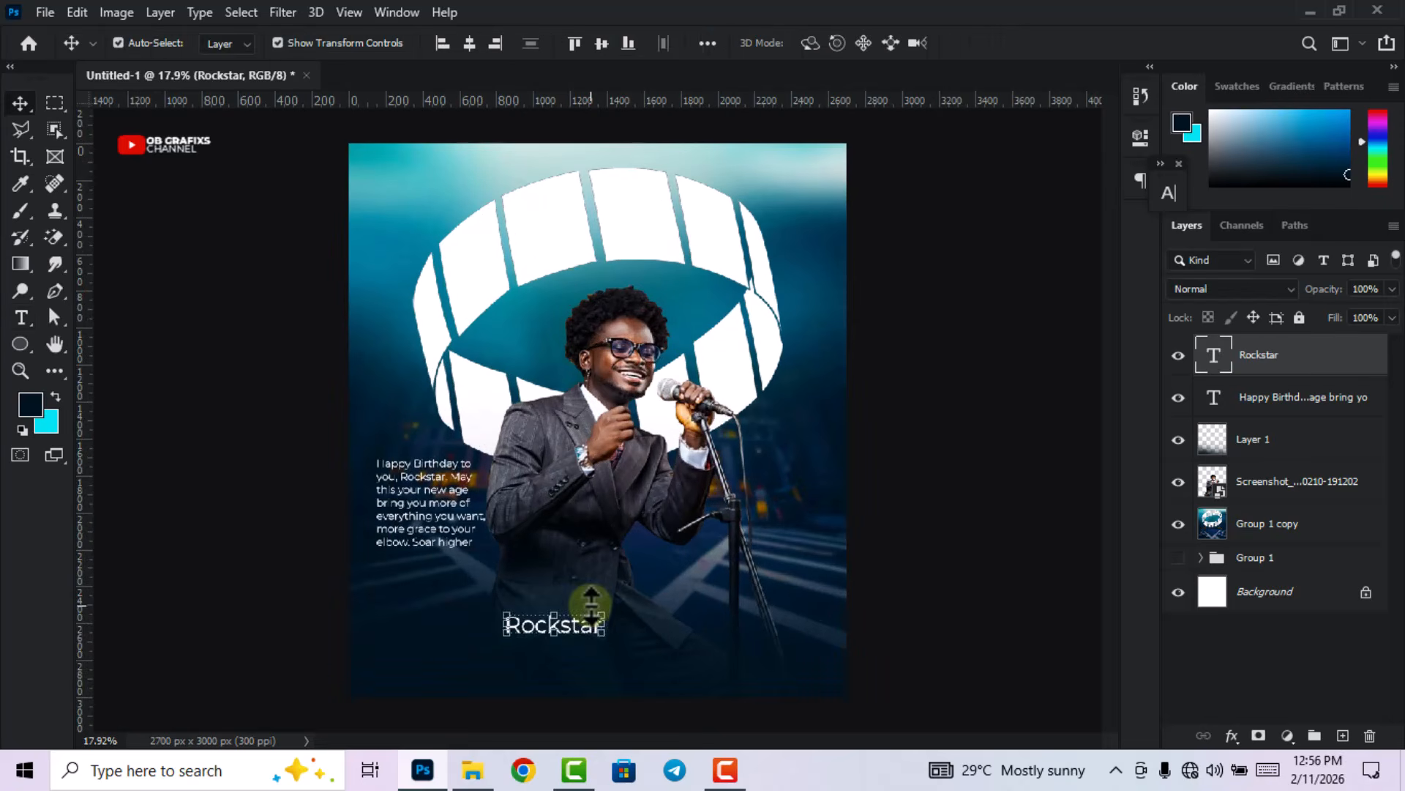
- Break the title into two lines, "Rock" above "star"
click(566, 625)
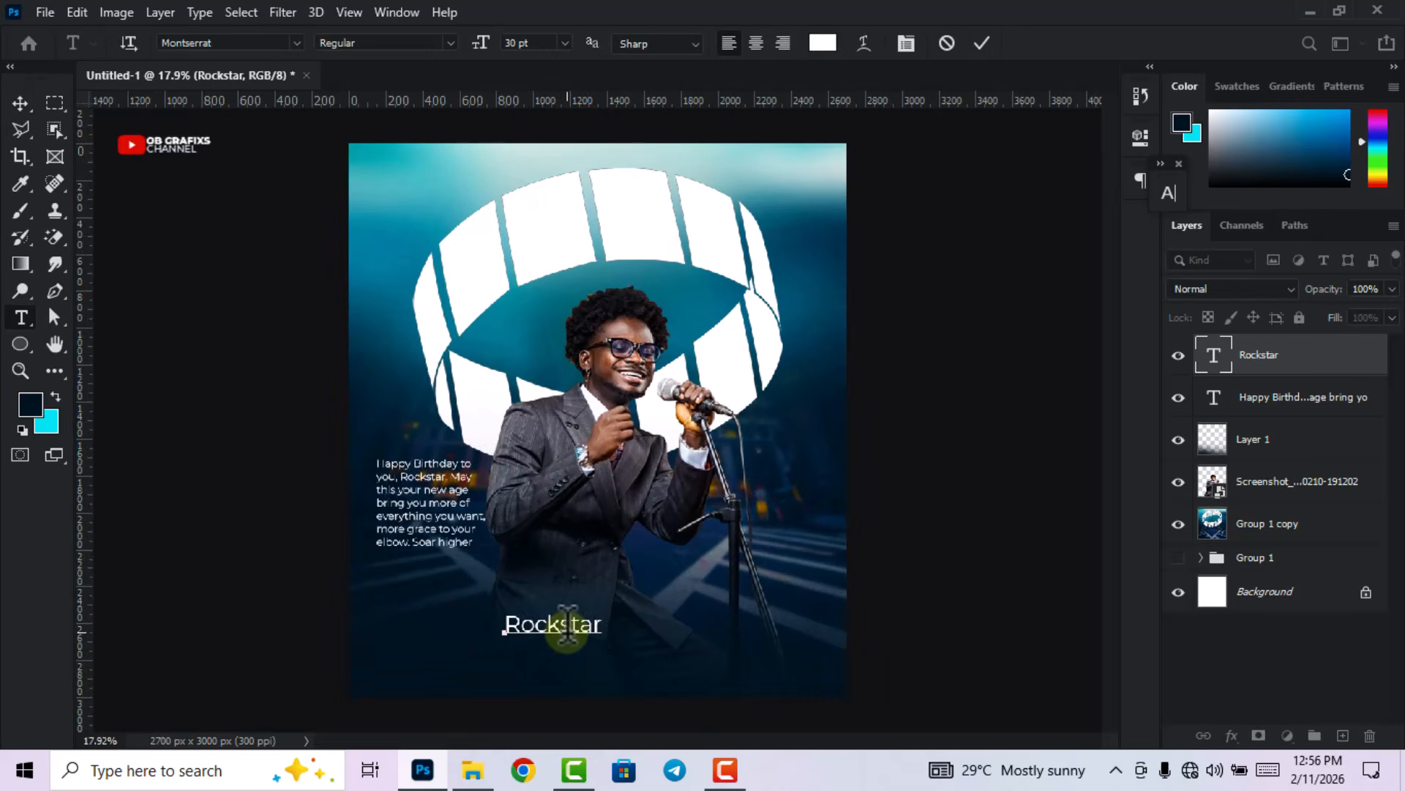
key(Return)
click(981, 46)
- Set the font of the whole two-line "Rock star" title to Pricedown Black
double_click(1213, 355)
click(1142, 223)
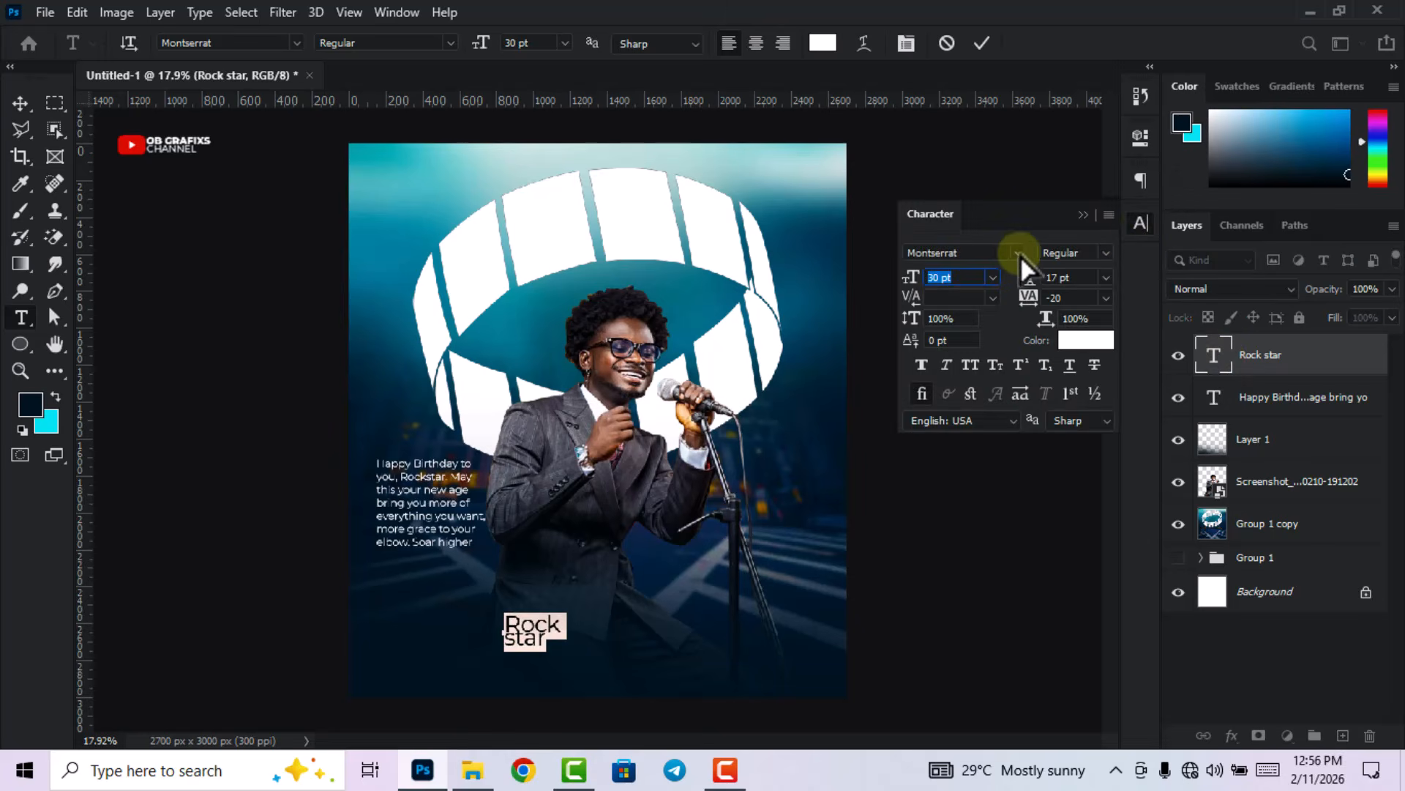
click(1017, 254)
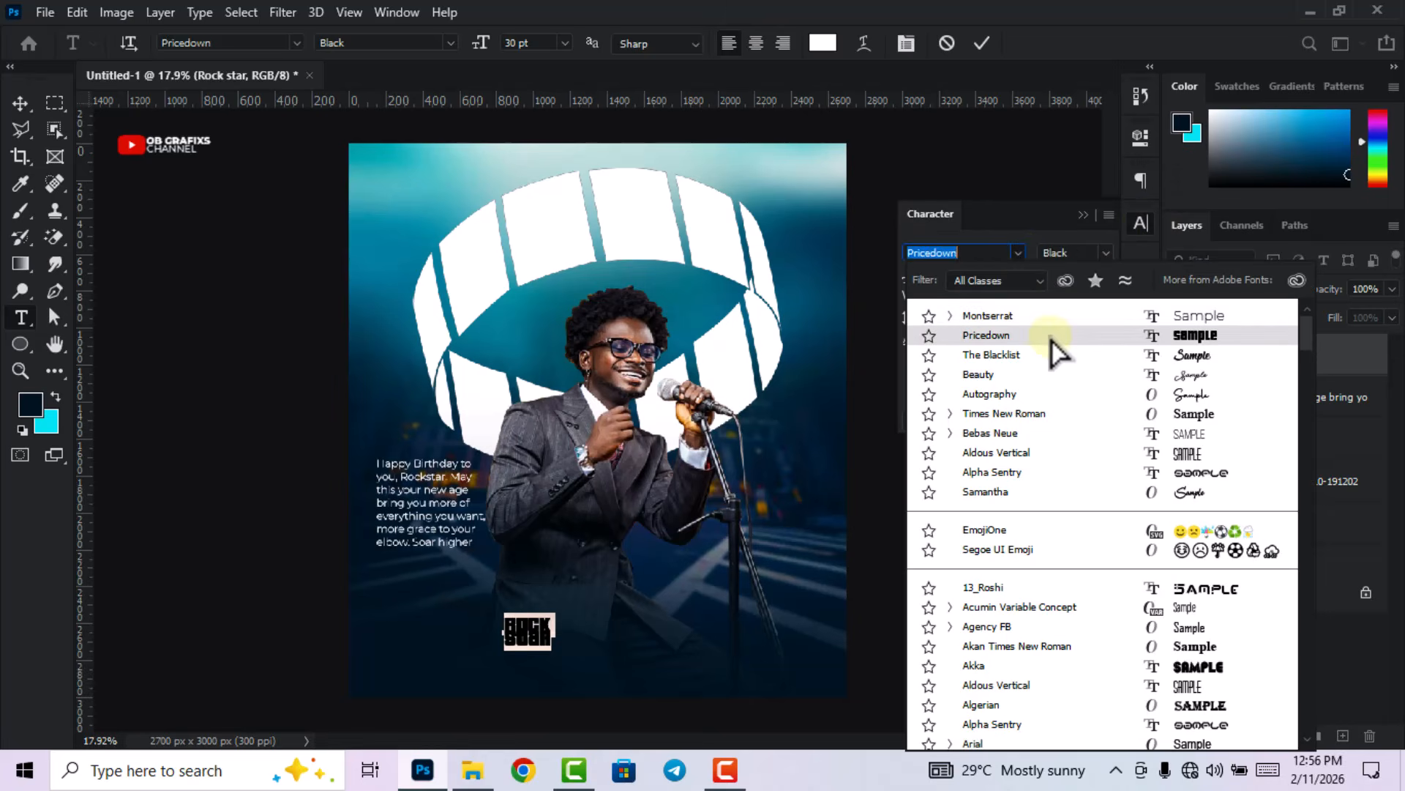
key(Escape)
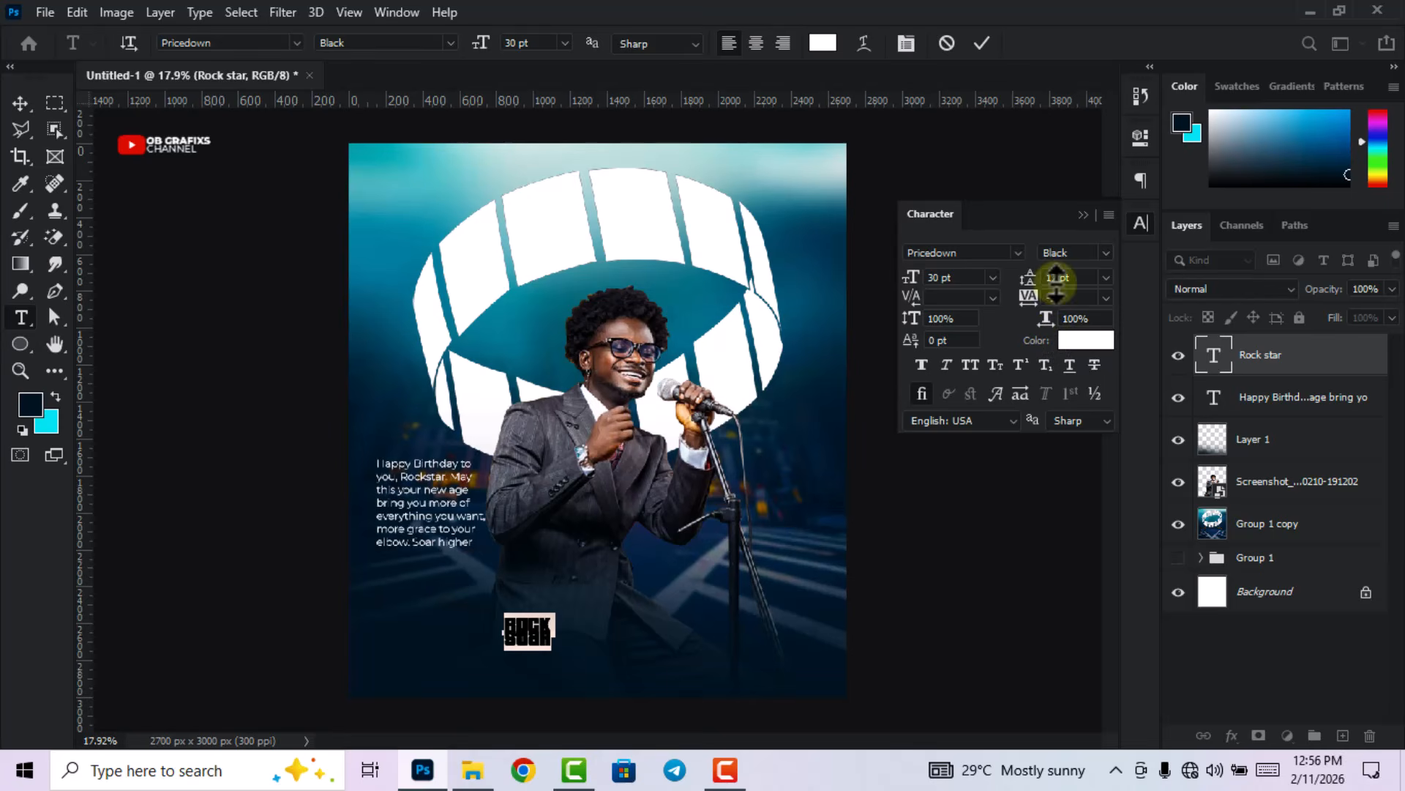
- Set the "Rock star" title's font size to 42 pt and its leading to 35 pt
drag(966, 277, 975, 276)
drag(1076, 281, 1079, 279)
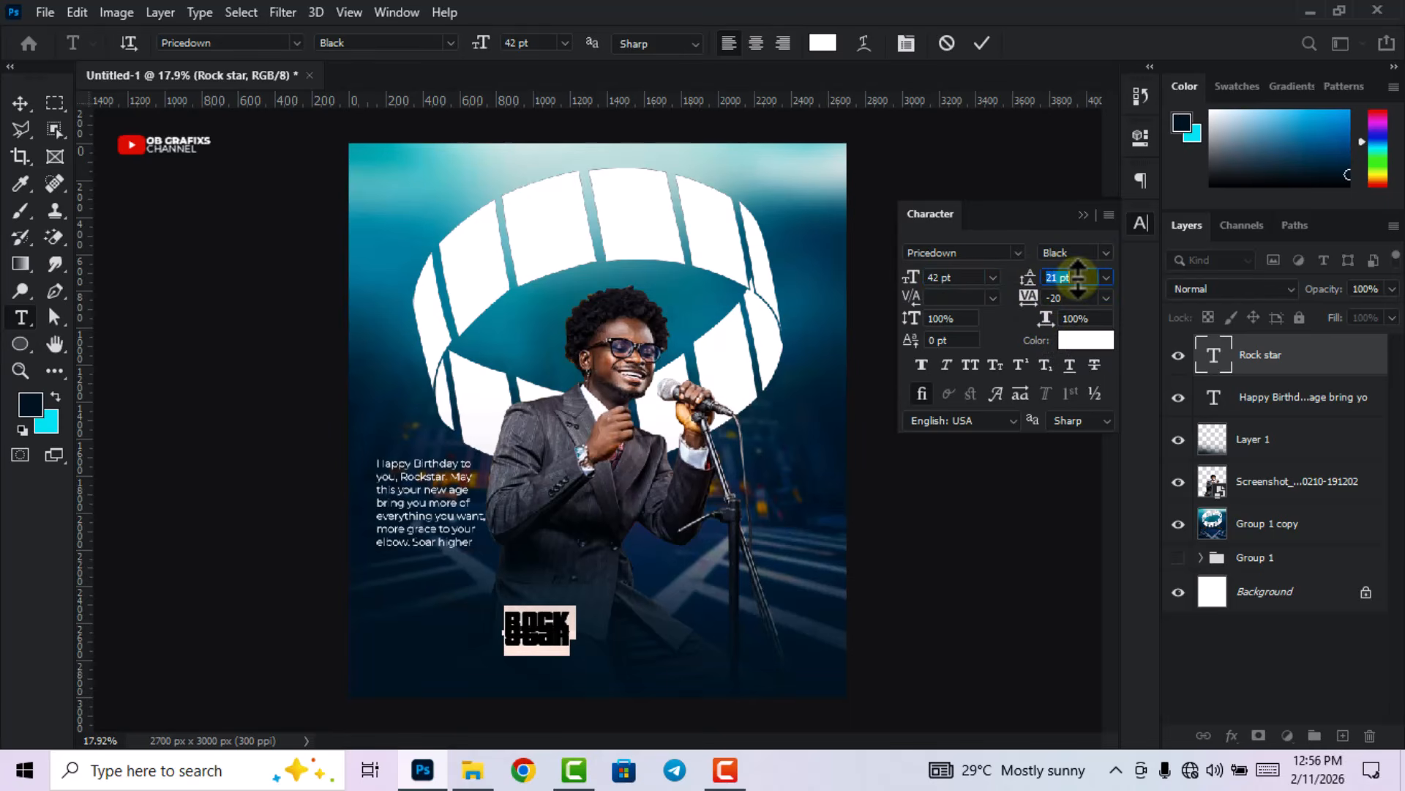
scroll(1079, 278, up, 3)
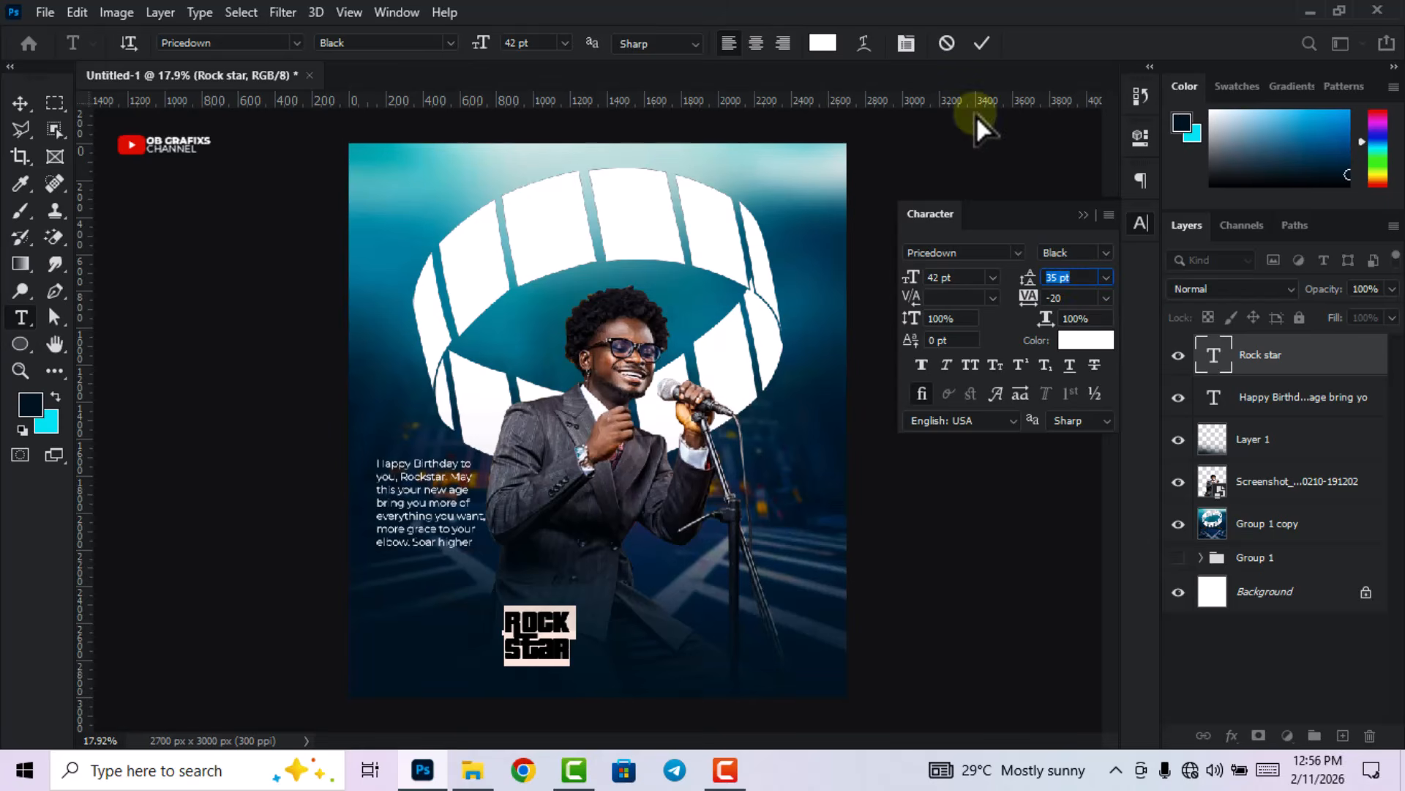
click(981, 43)
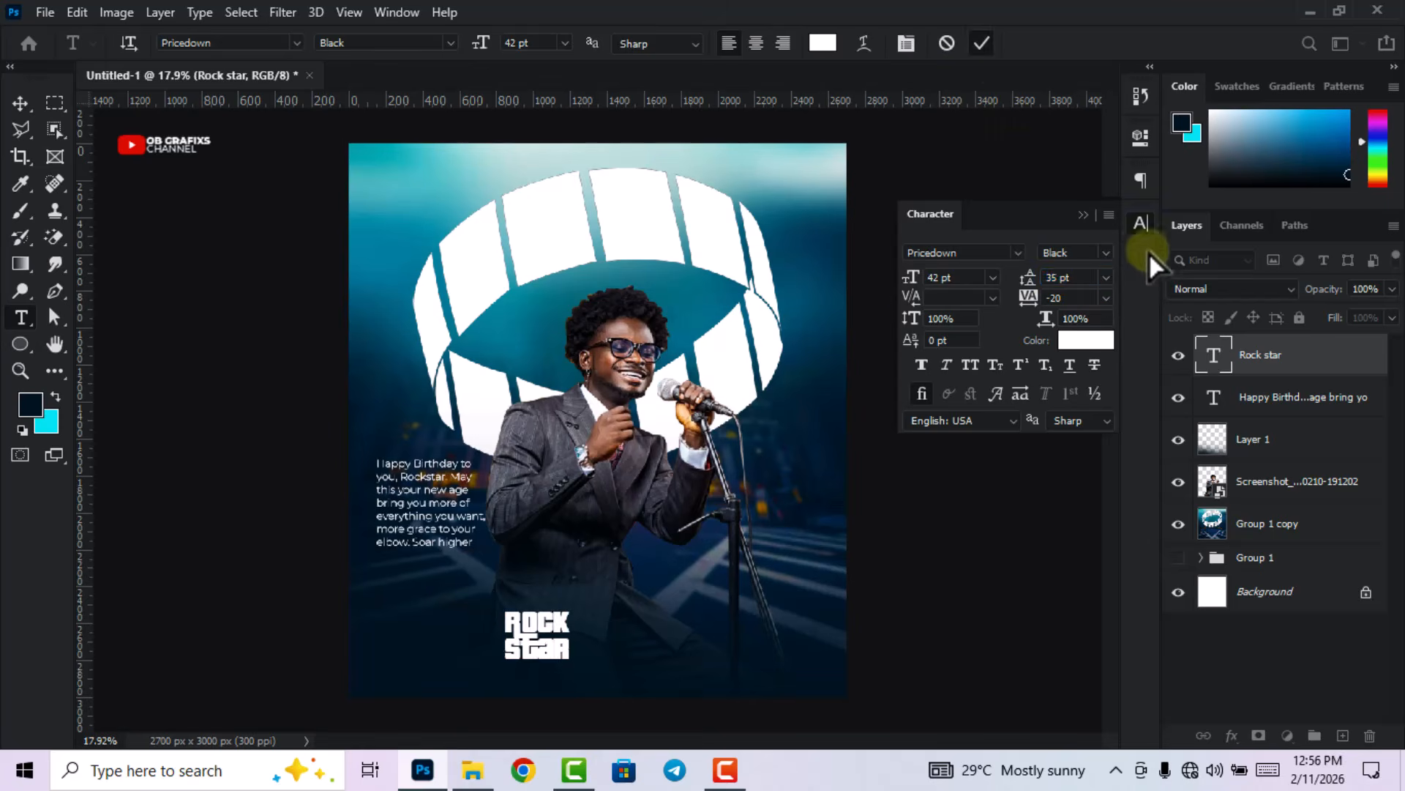
- Scale the "Rock star" title to about 87% and place it below the birthday message, aligned with the message's left edge
click(20, 105)
drag(571, 656, 418, 590)
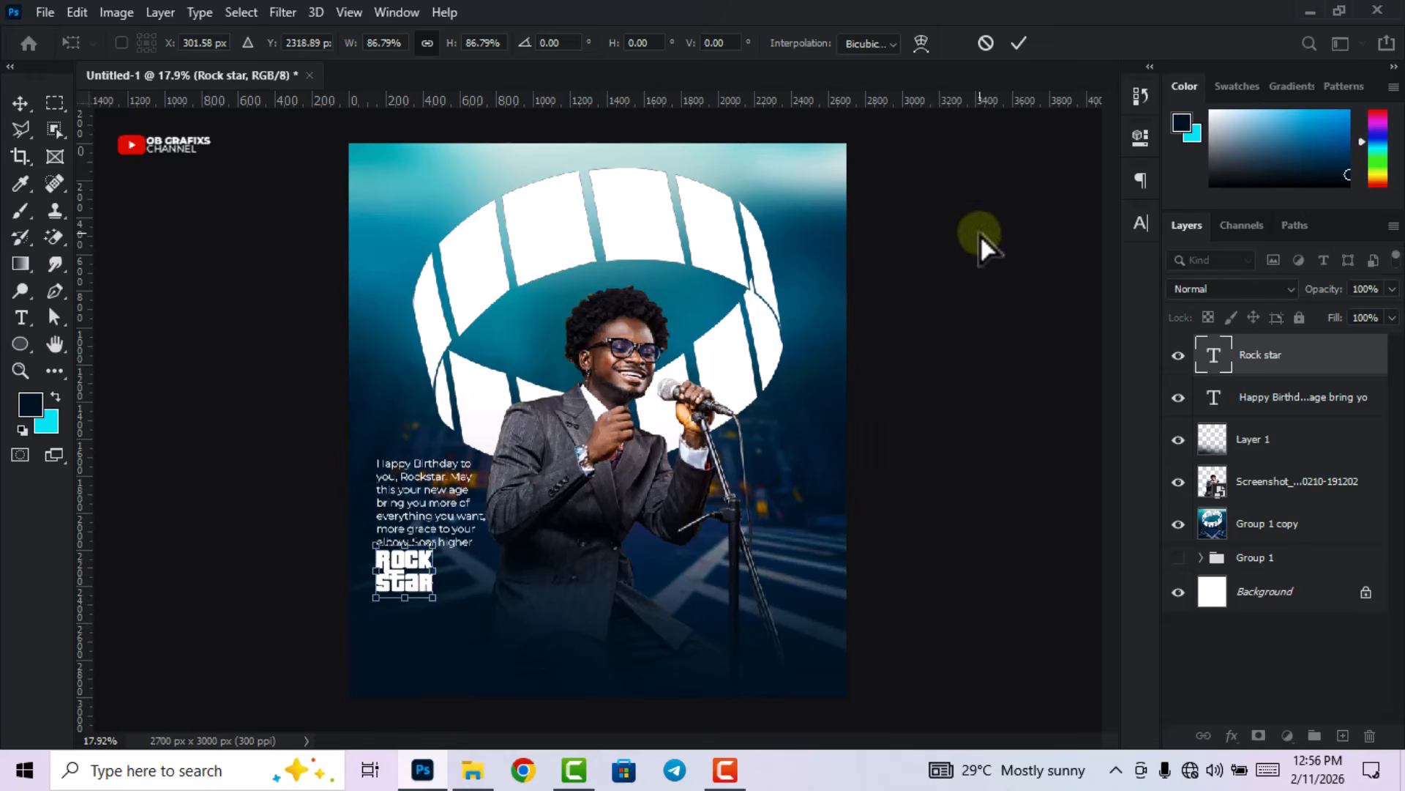
click(1006, 328)
- Adjust the birthday message's text box so the paragraph is narrower and clear of the artist
scroll(383, 642, down, 2)
click(493, 479)
drag(493, 478, 521, 490)
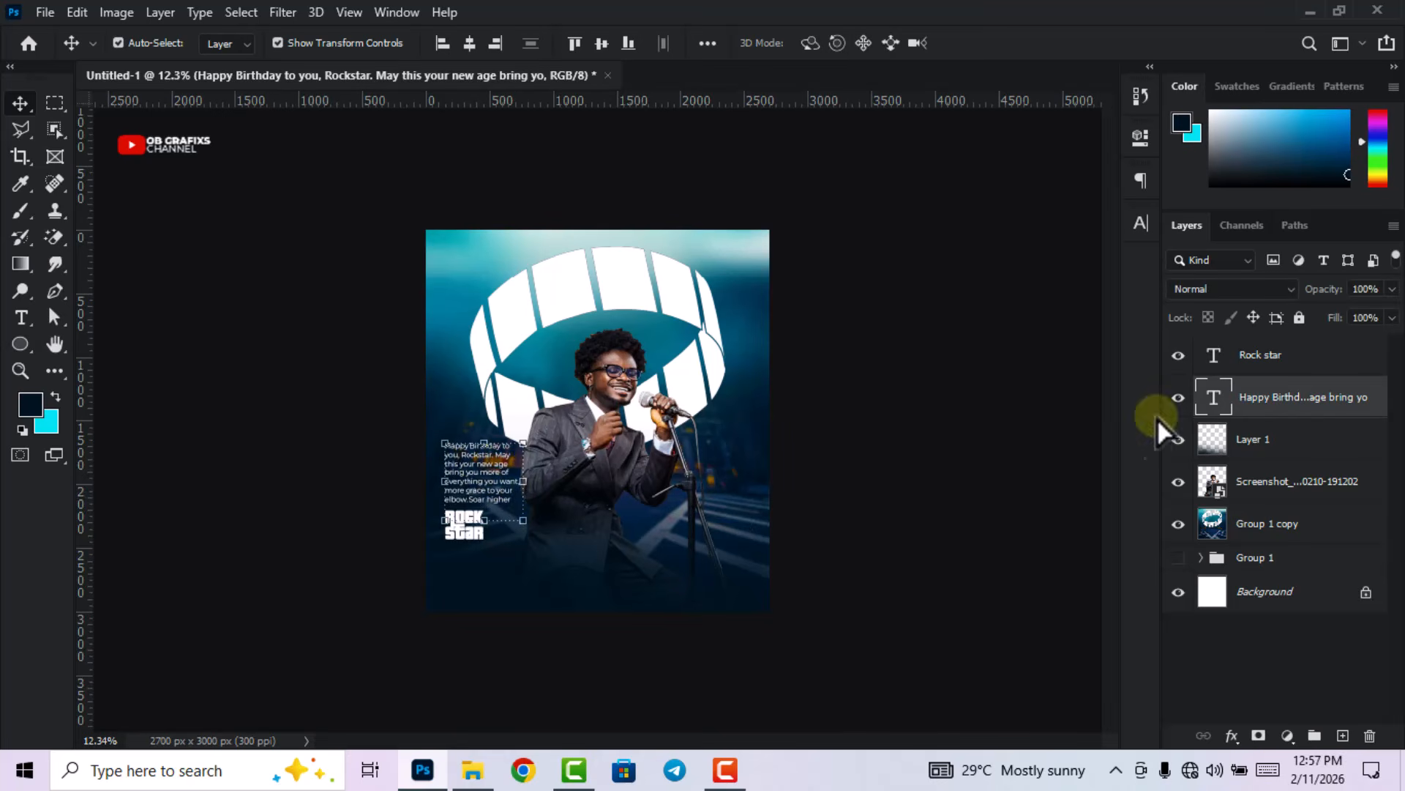
double_click(1214, 399)
drag(526, 491, 517, 492)
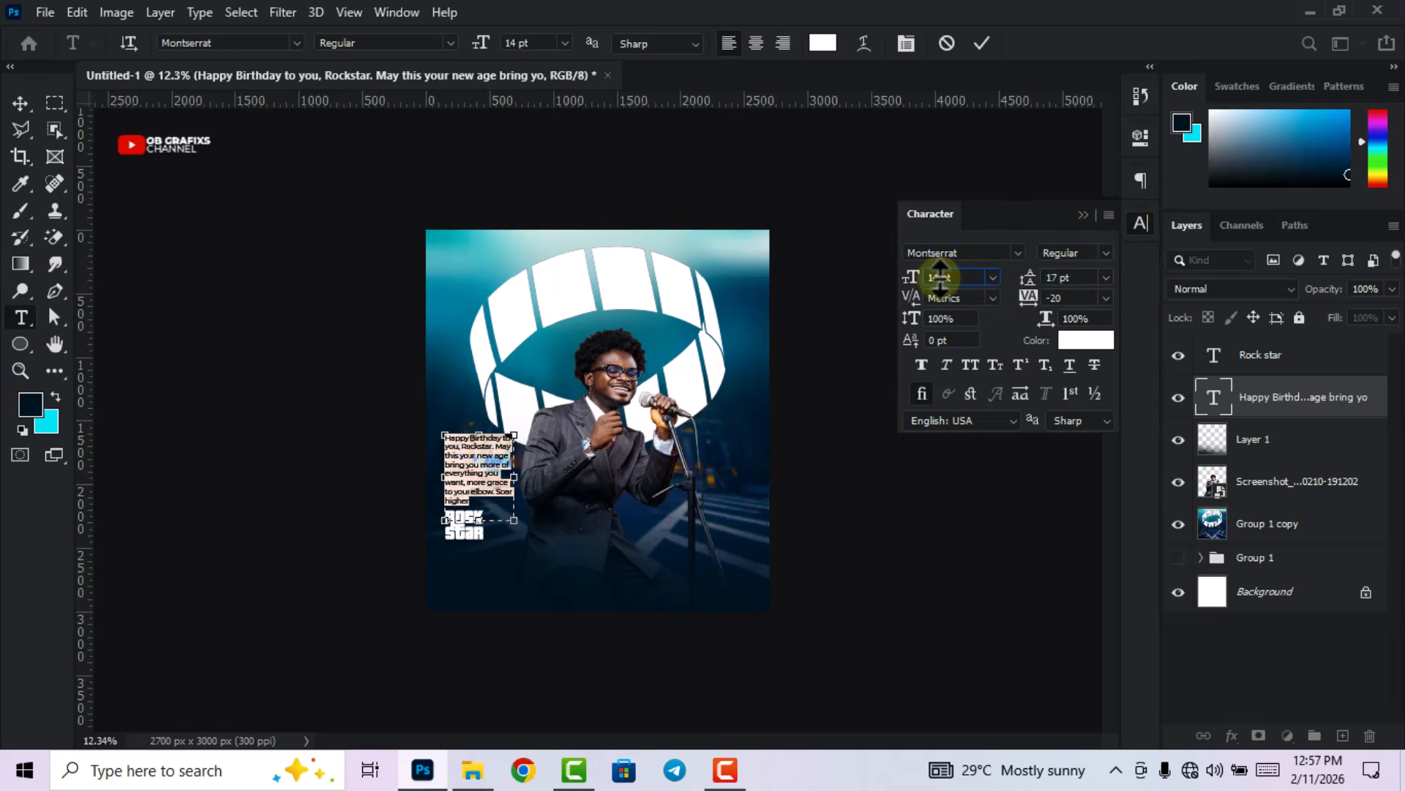
- Set the birthday message's font size to 12 pt and fine-tune its text box width to rewrap the lines
drag(931, 279, 928, 279)
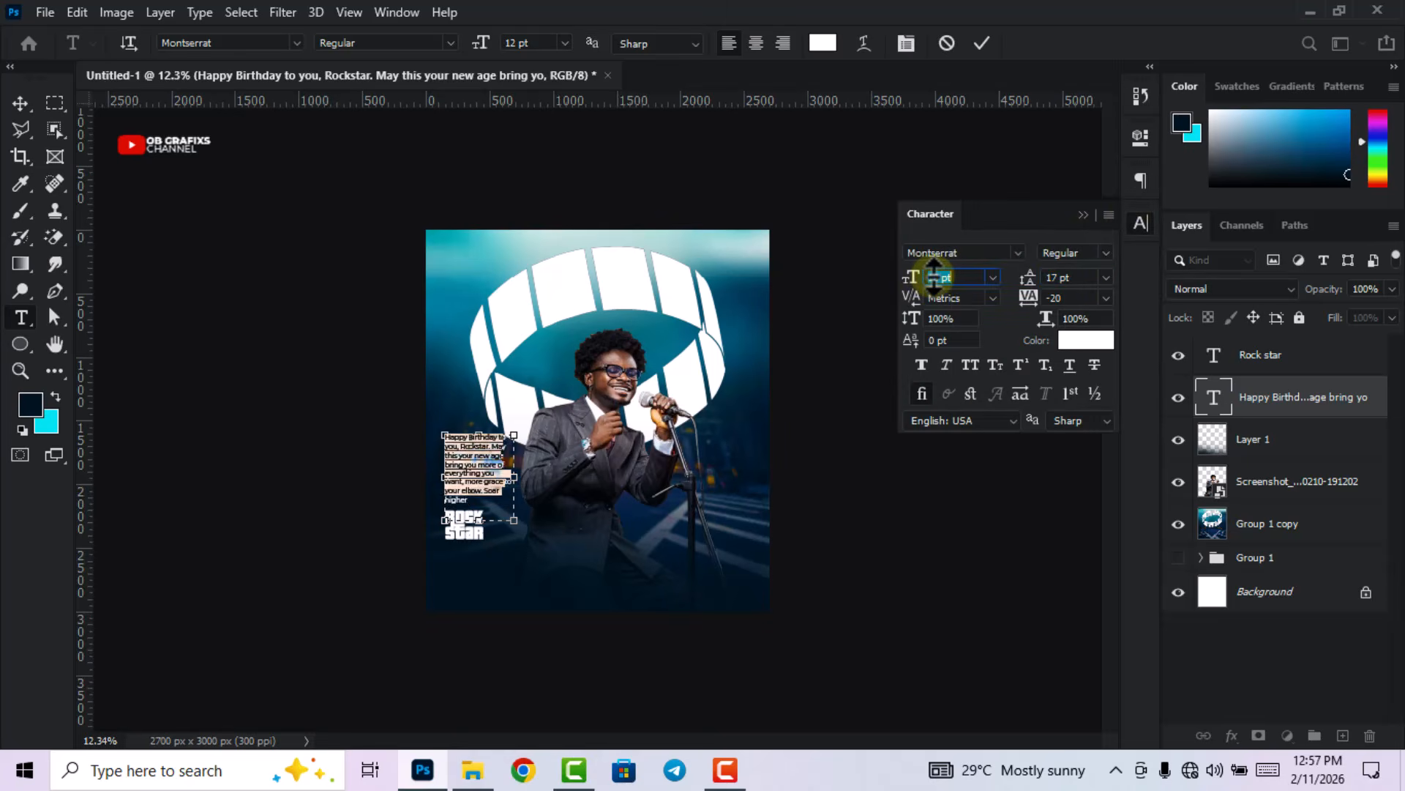
drag(514, 476, 513, 473)
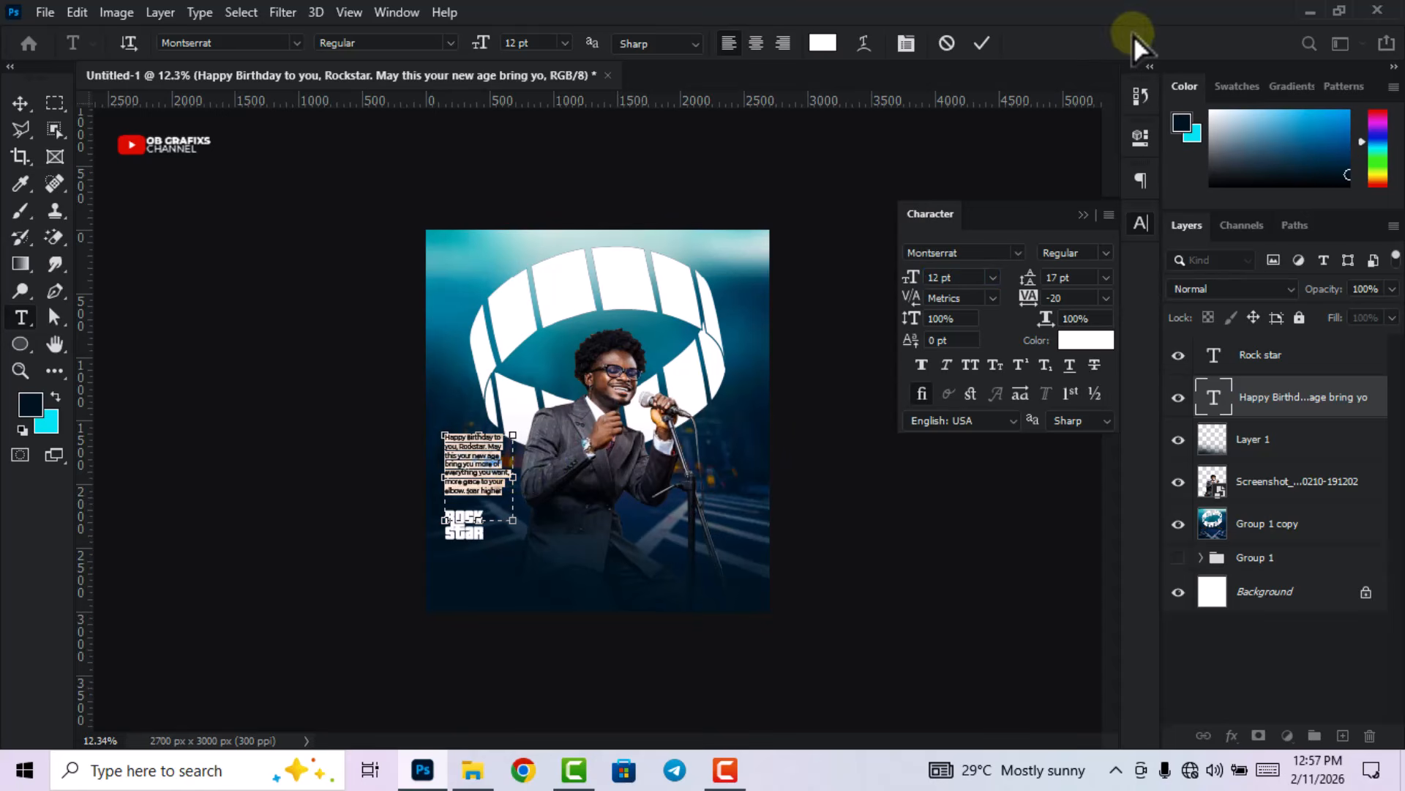
click(985, 42)
key(v)
click(1141, 223)
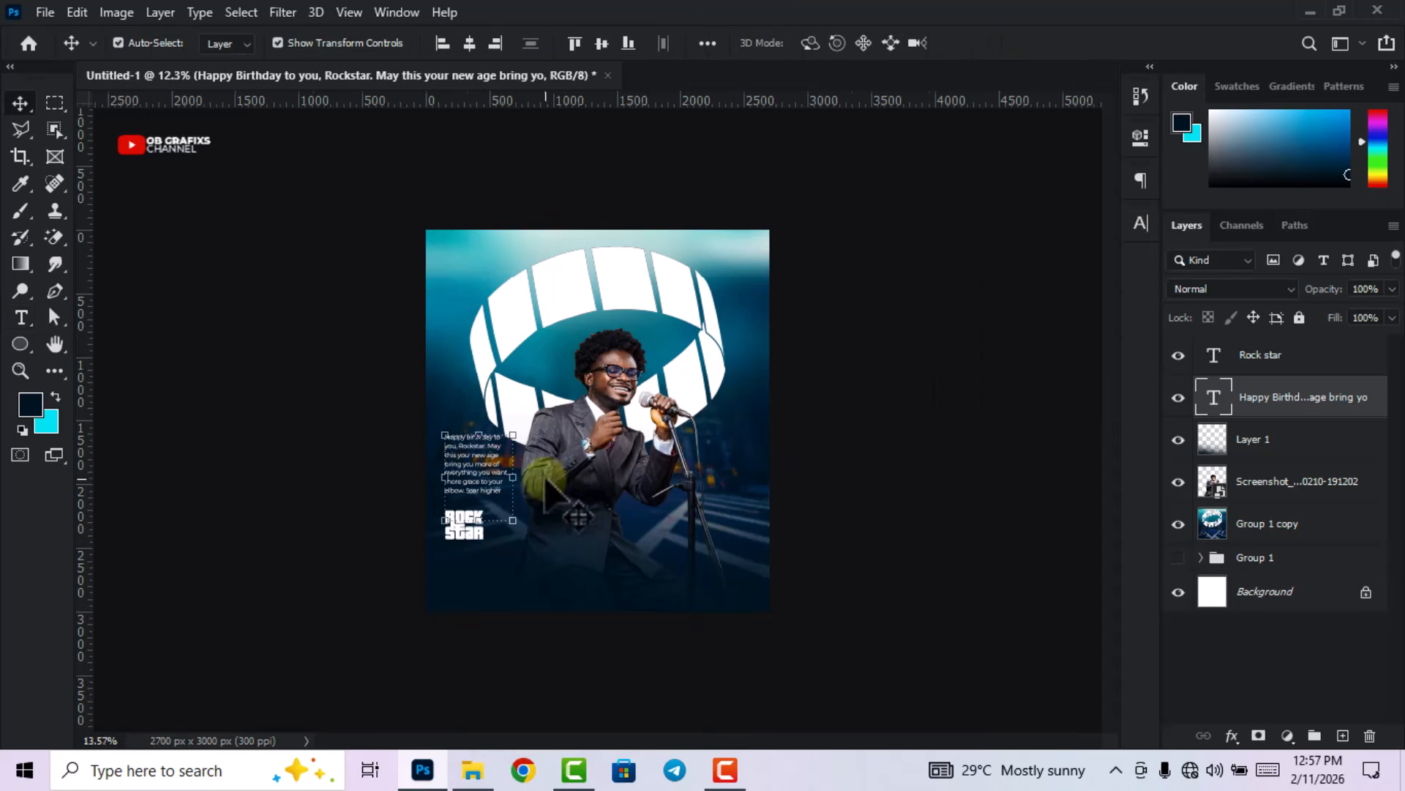
- Nudge the birthday message and change its Montserrat font style to Medium
scroll(527, 490, up, 1)
drag(464, 486, 461, 493)
double_click(1213, 396)
click(1141, 222)
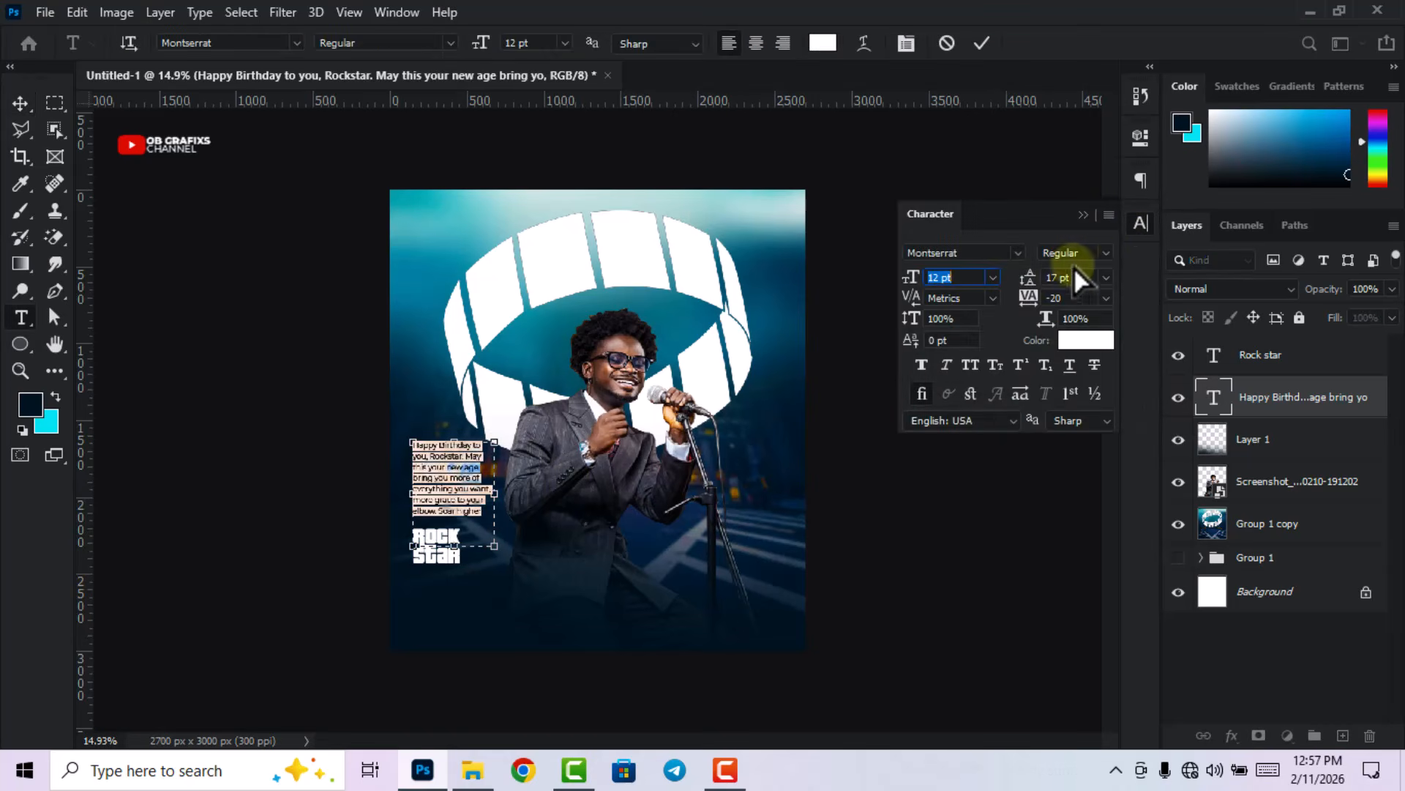
click(1104, 253)
click(1100, 396)
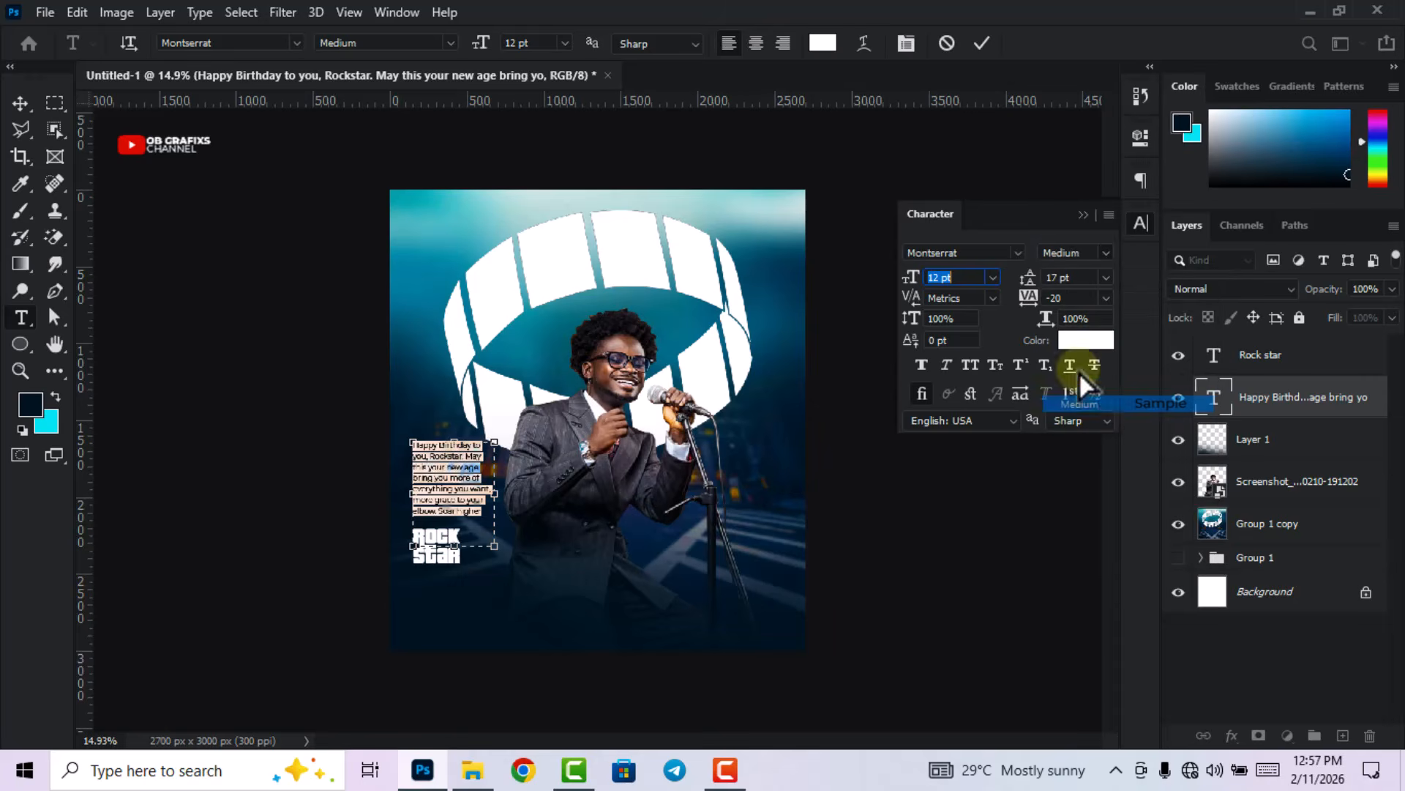
click(987, 41)
key(v)
click(1139, 224)
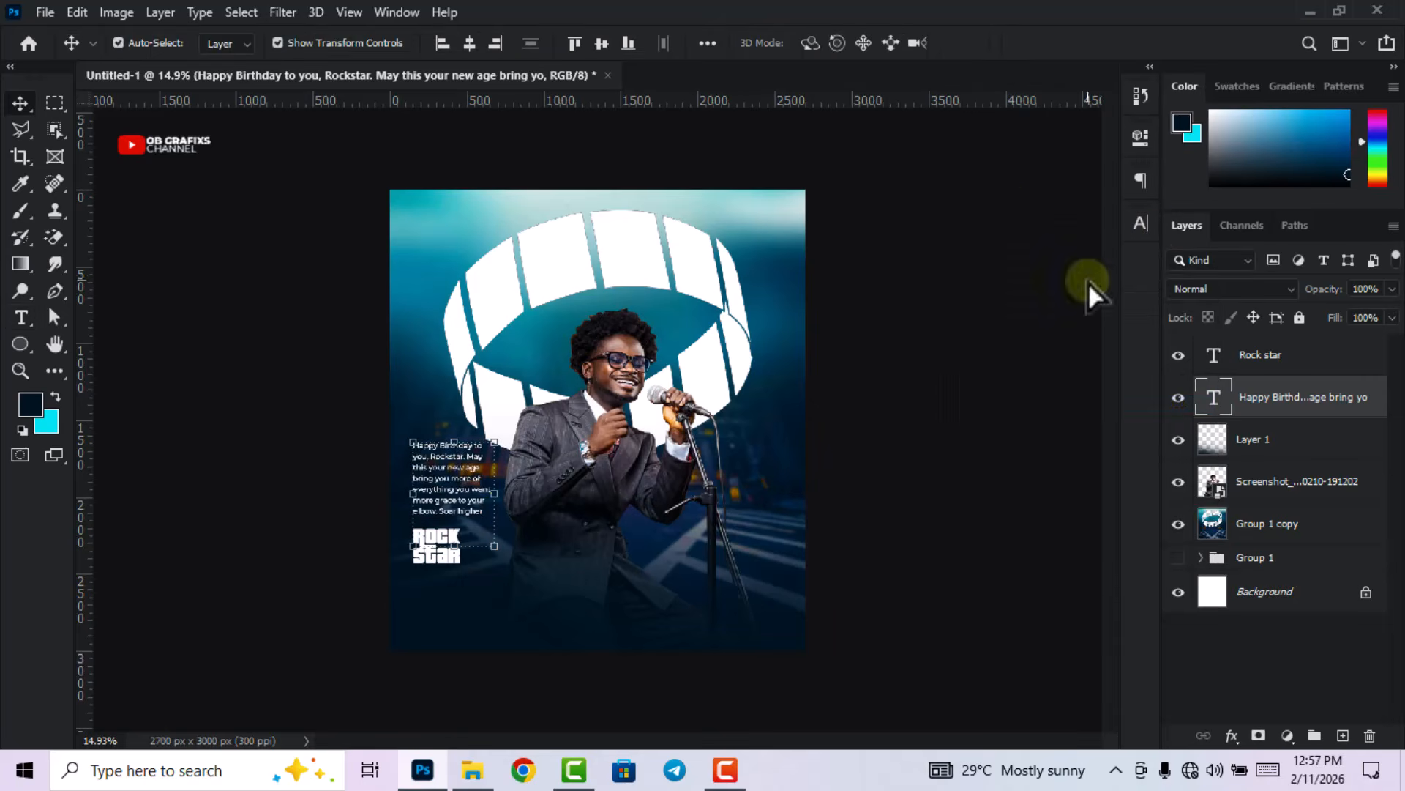
- Close the gap between the birthday message and the "Rock star" title so the title sits directly beneath the text
key(ctrl+plus)
click(423, 521)
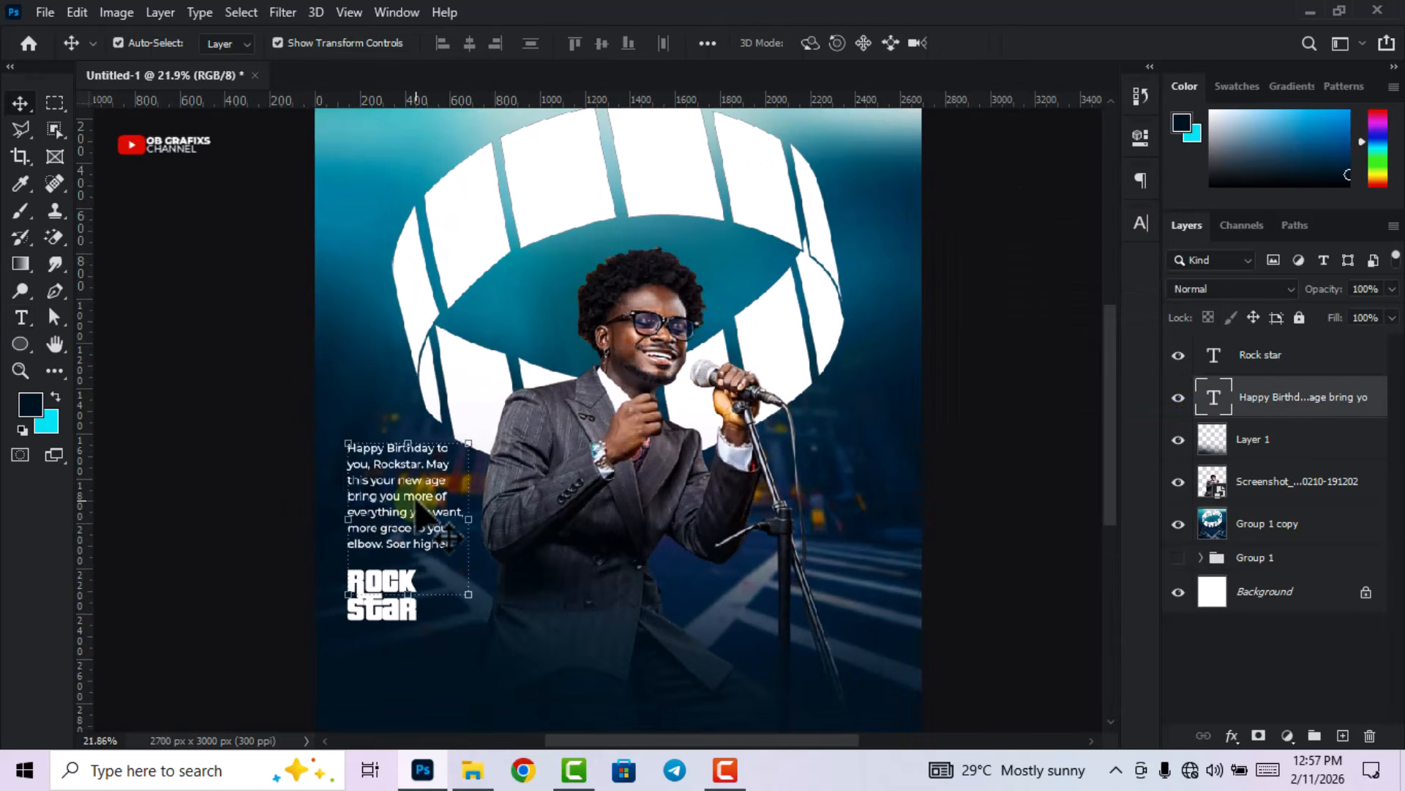
click(379, 599)
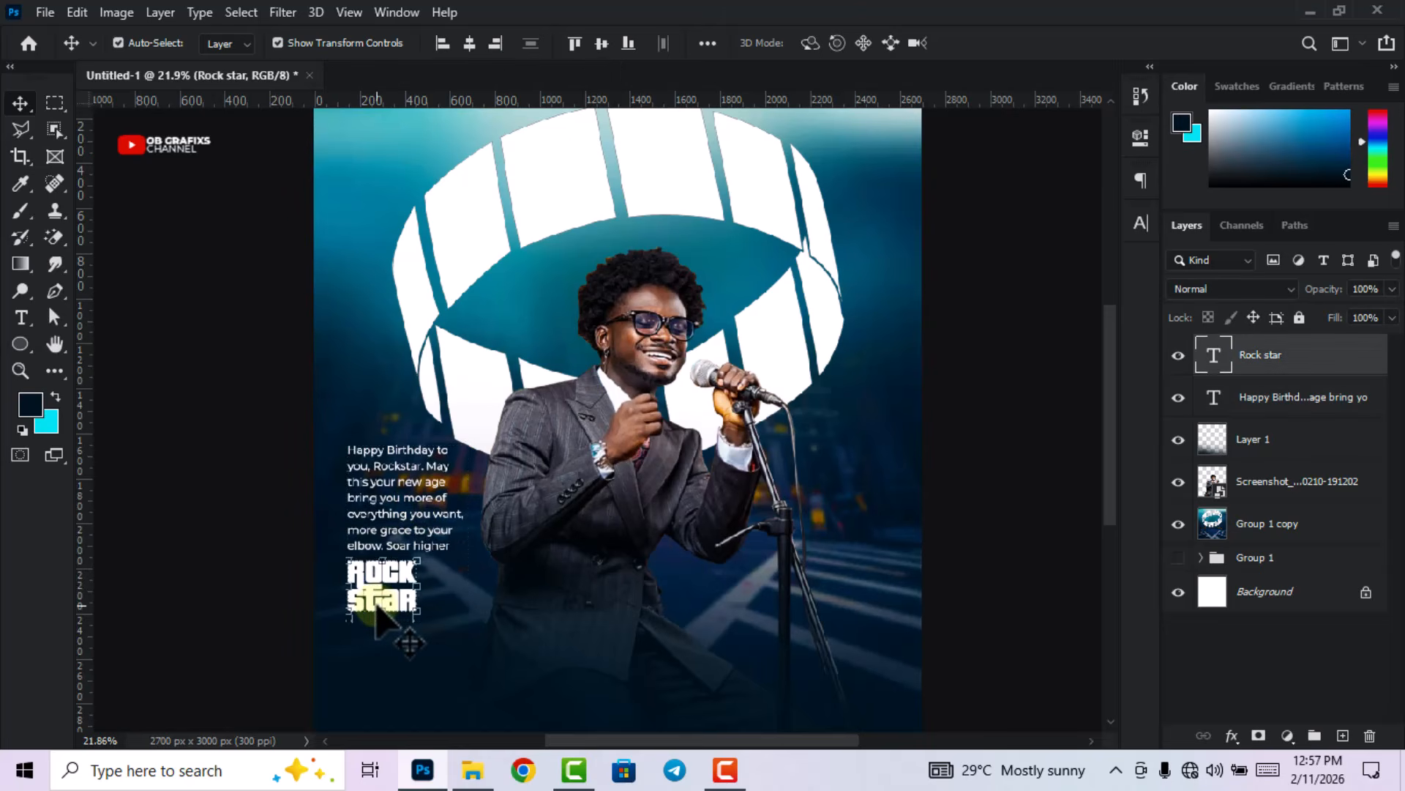
click(229, 572)
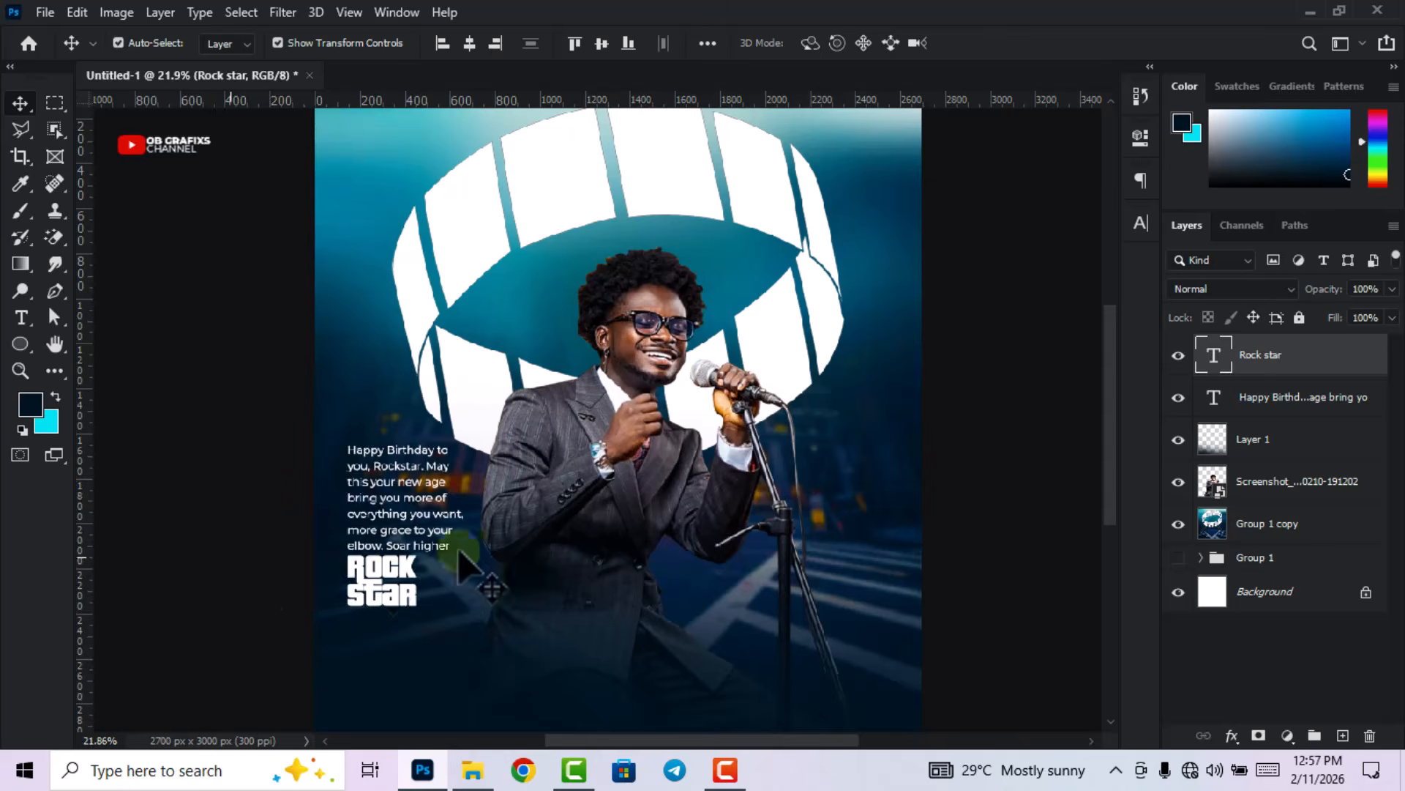
- Add the text "Birthday" over the artist's lower body as a separate text layer
scroll(363, 561, down, 6)
scroll(583, 550, up, 1)
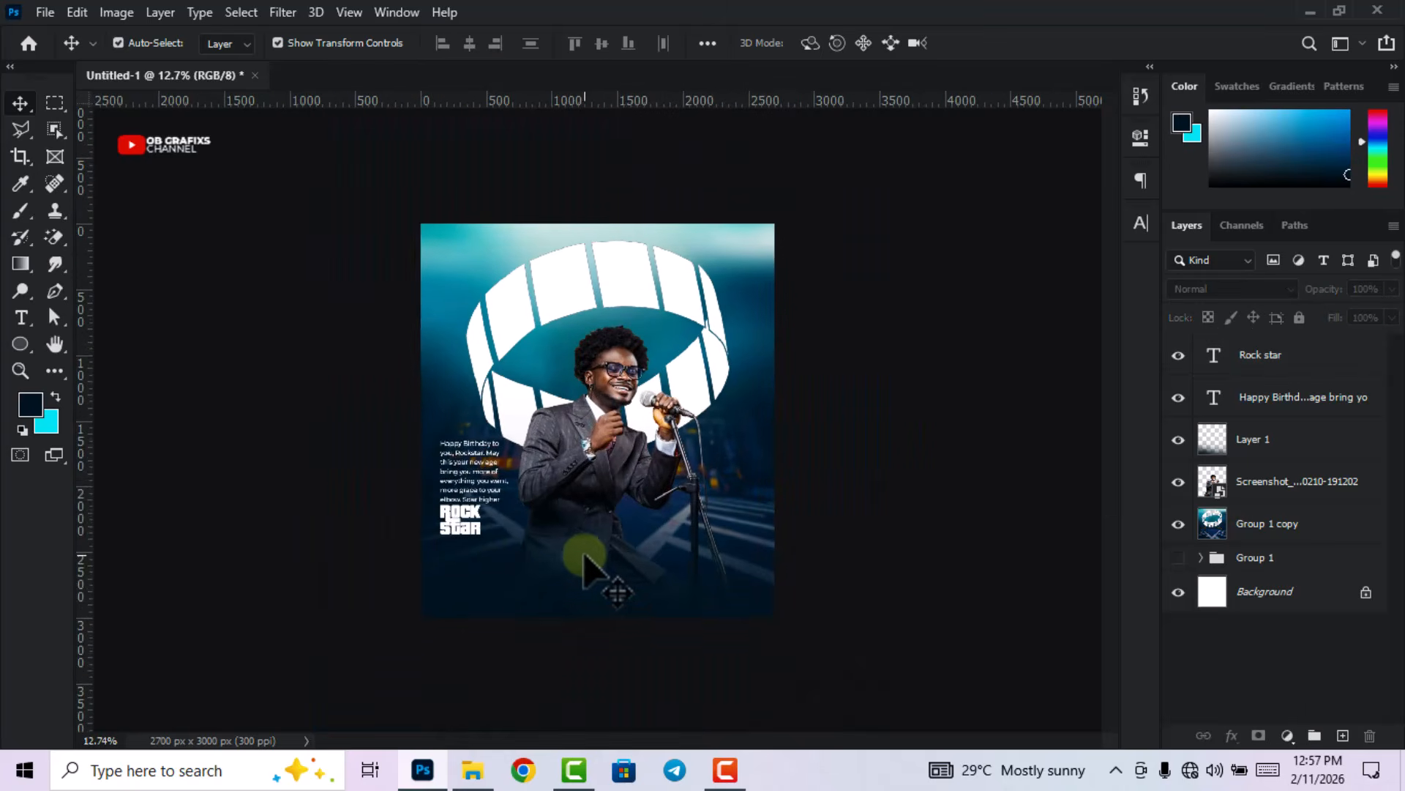
click(20, 317)
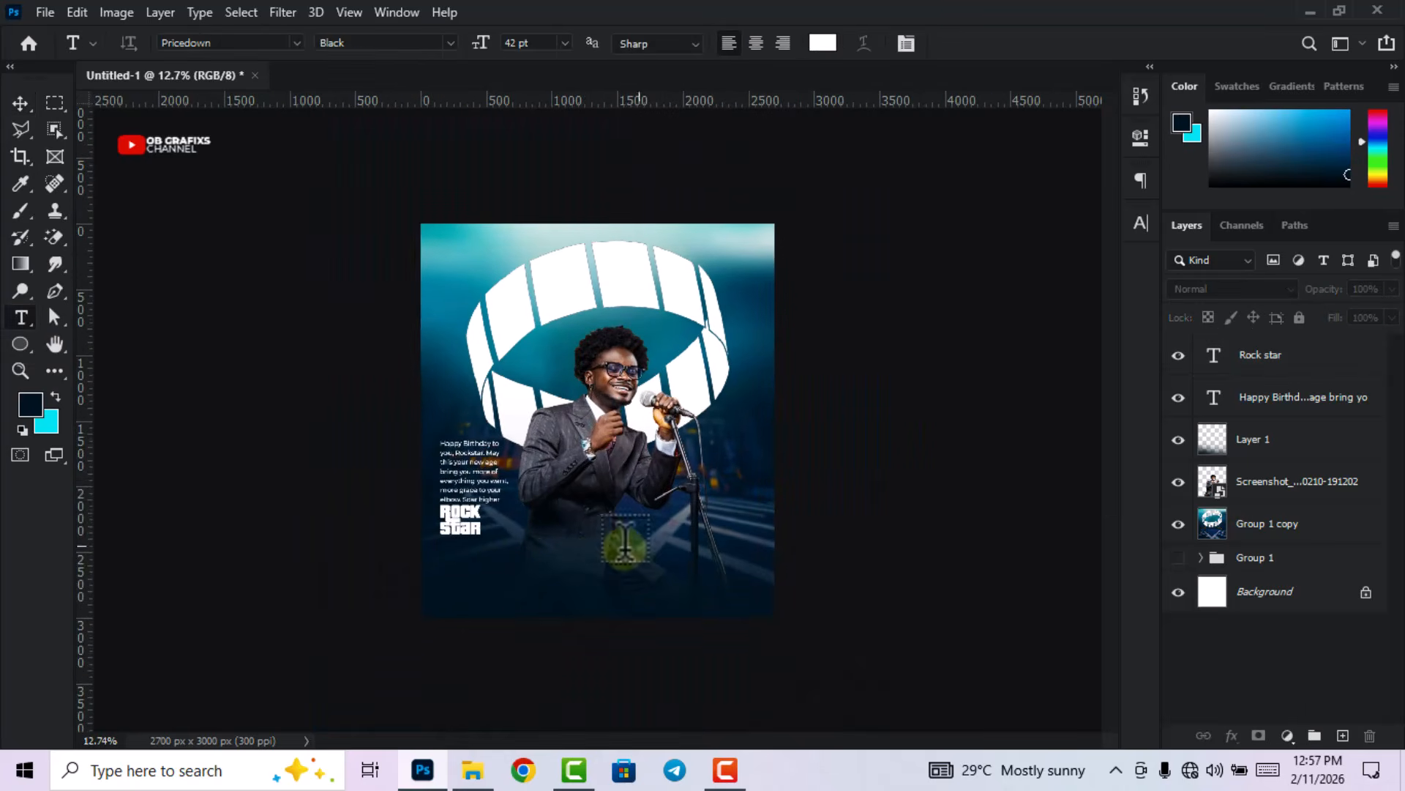
click(578, 542)
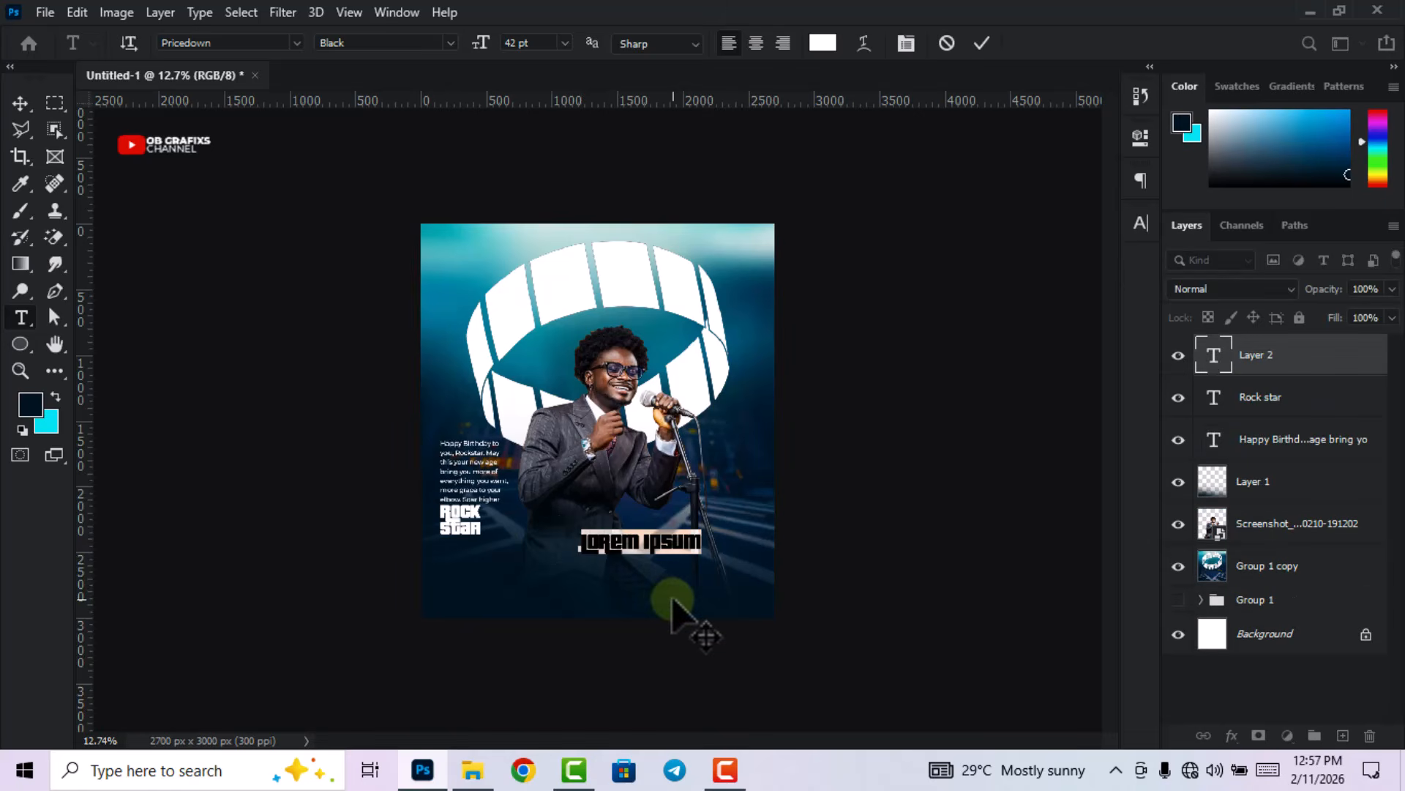
text(BIRthd)
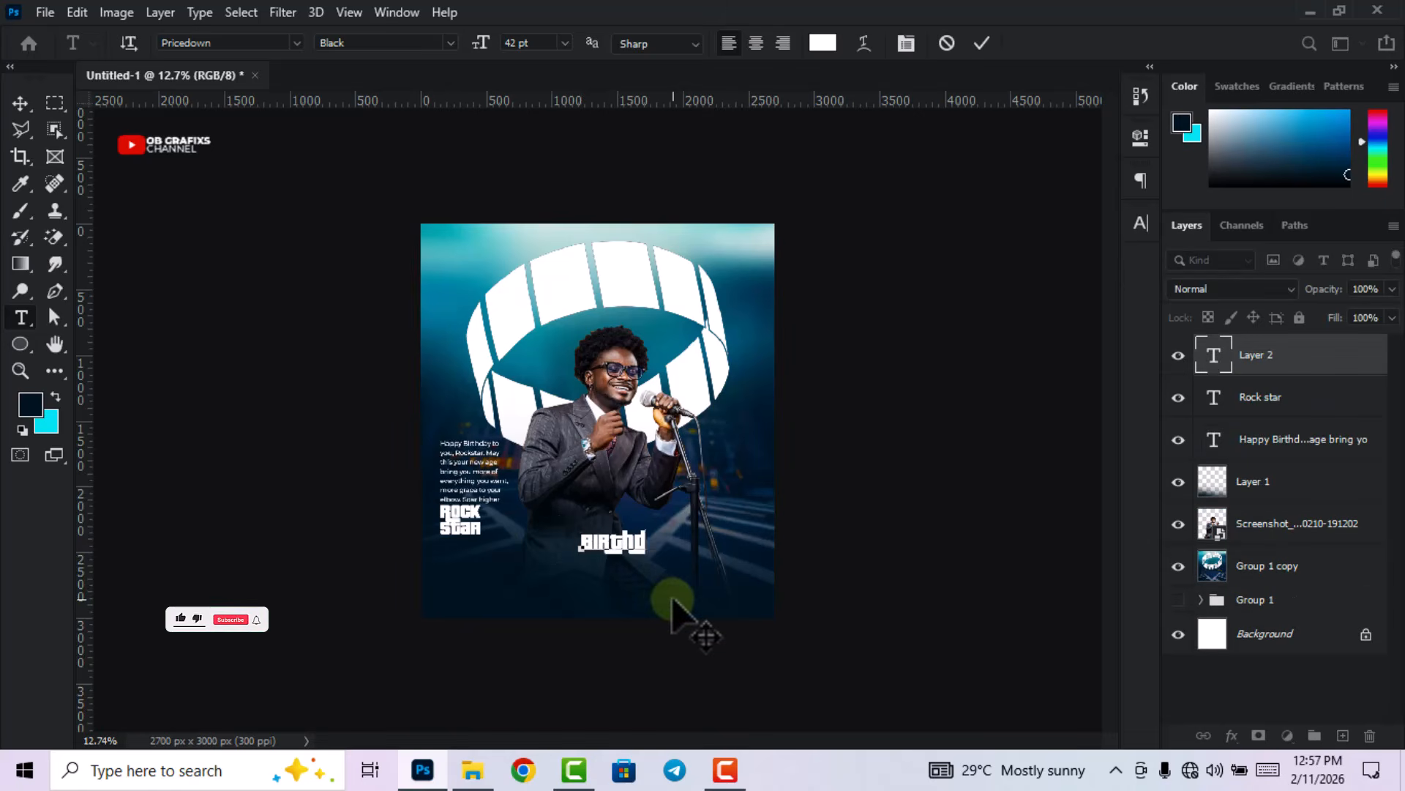
click(981, 46)
- Set the "Birthday" text's font to Beauty Regular
double_click(1212, 355)
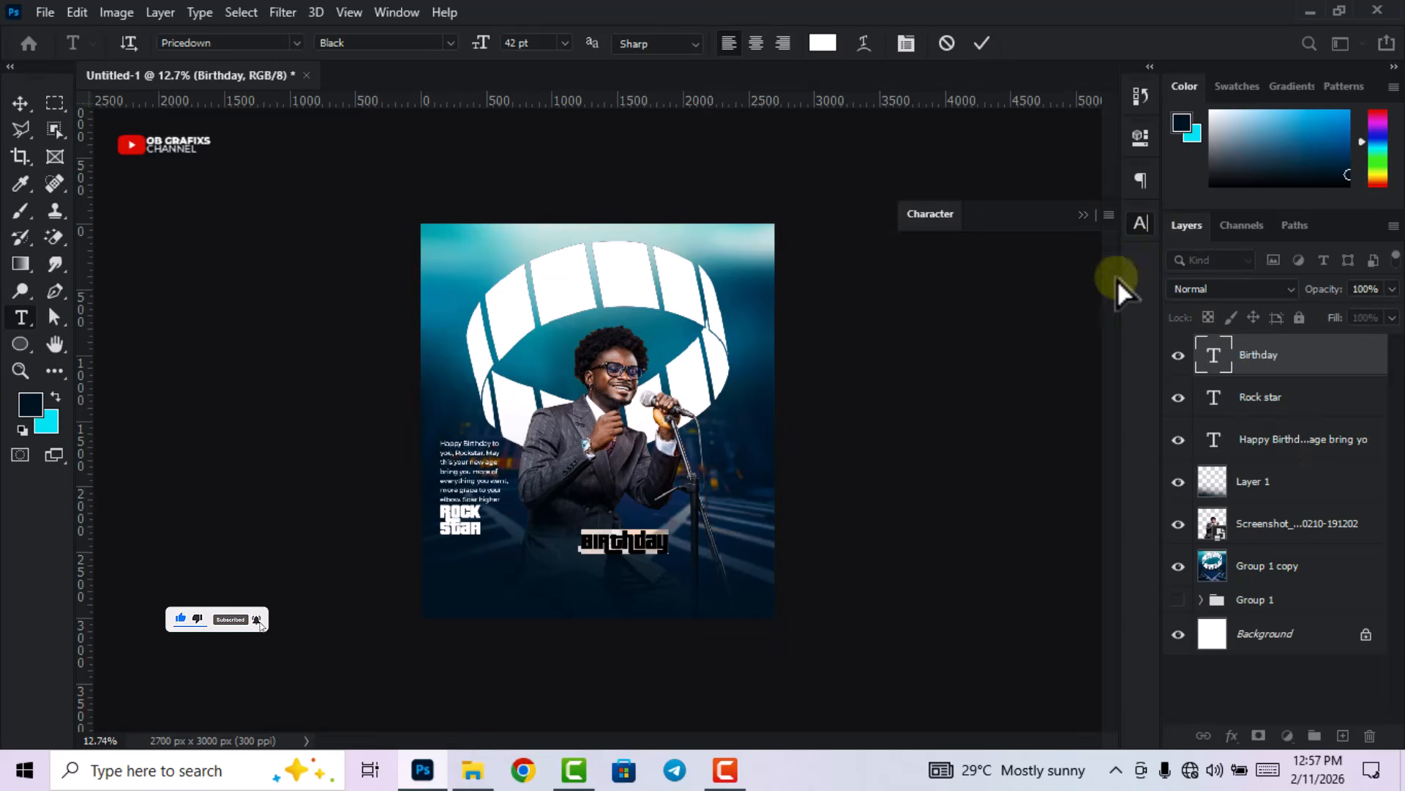
click(1140, 223)
click(1019, 253)
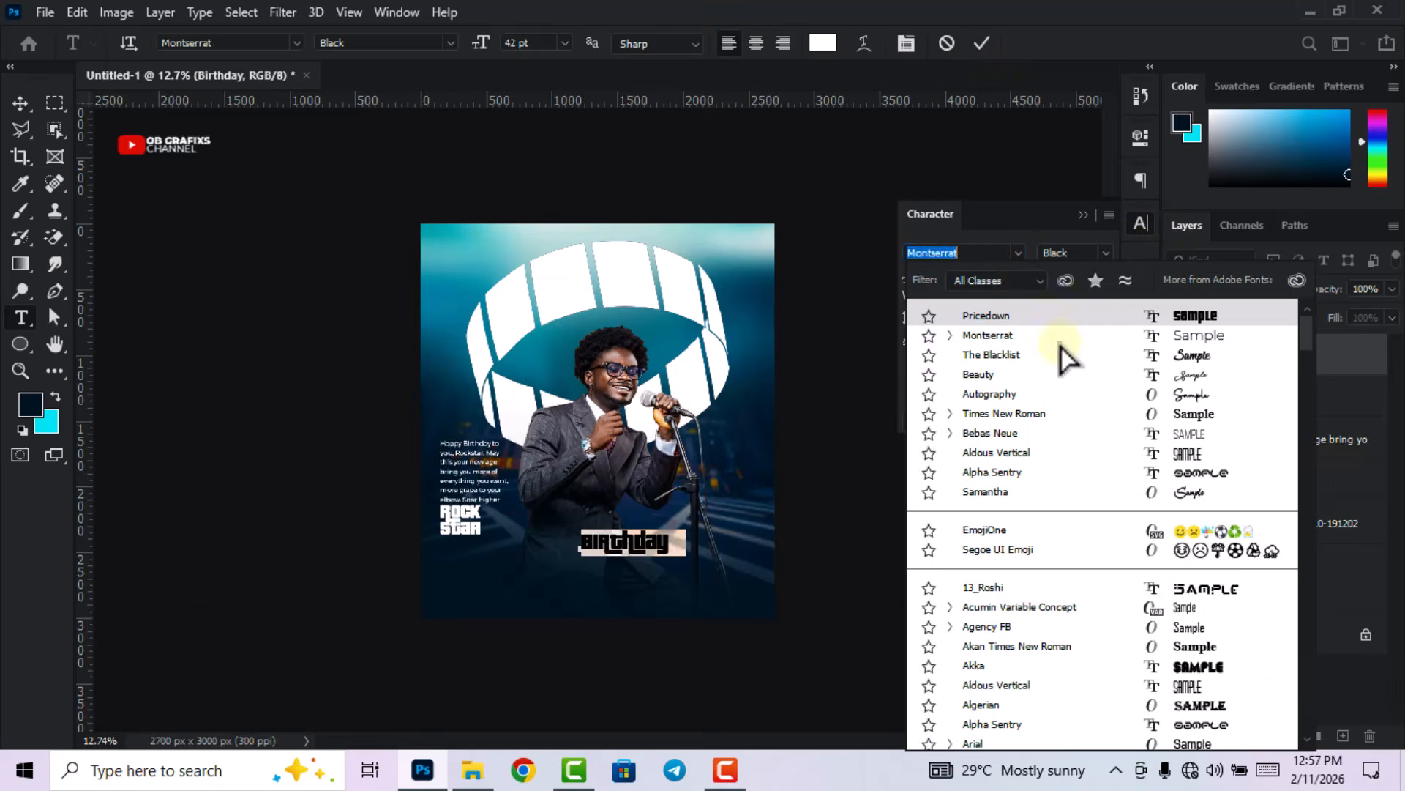
click(1122, 374)
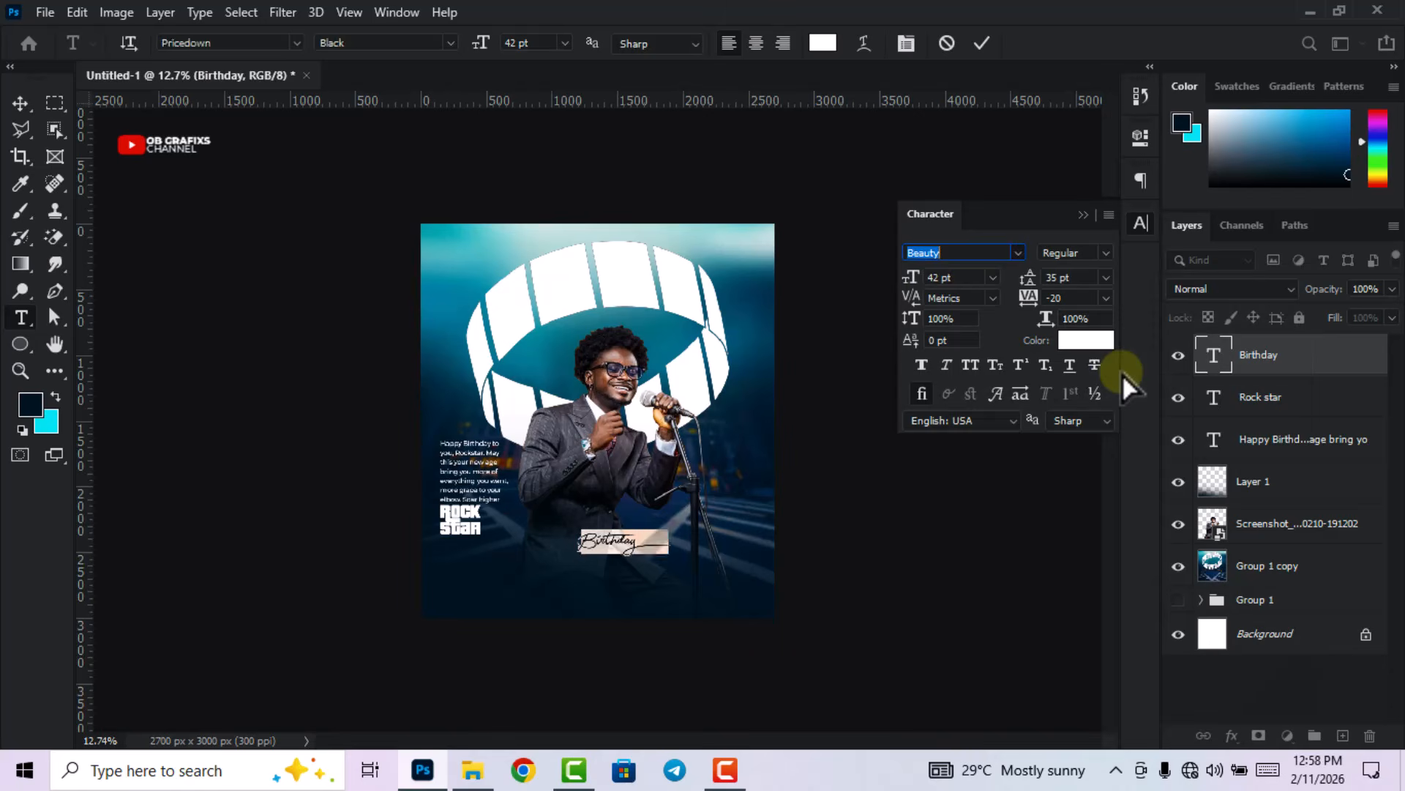
click(982, 43)
click(1141, 223)
- Enlarge the "Birthday" script text and position it over the artist's lower body, beside the "Rock star" title
click(20, 102)
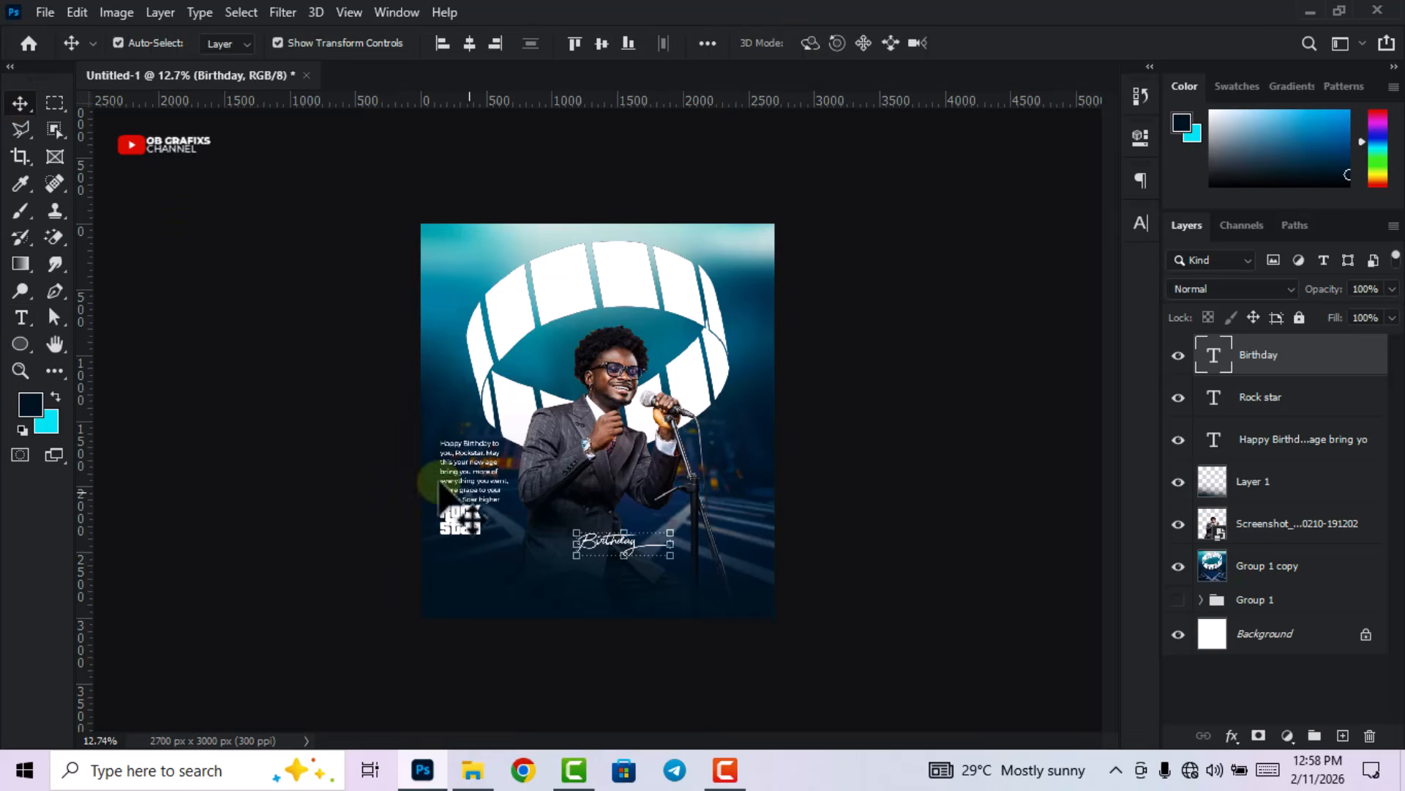
drag(624, 529, 628, 512)
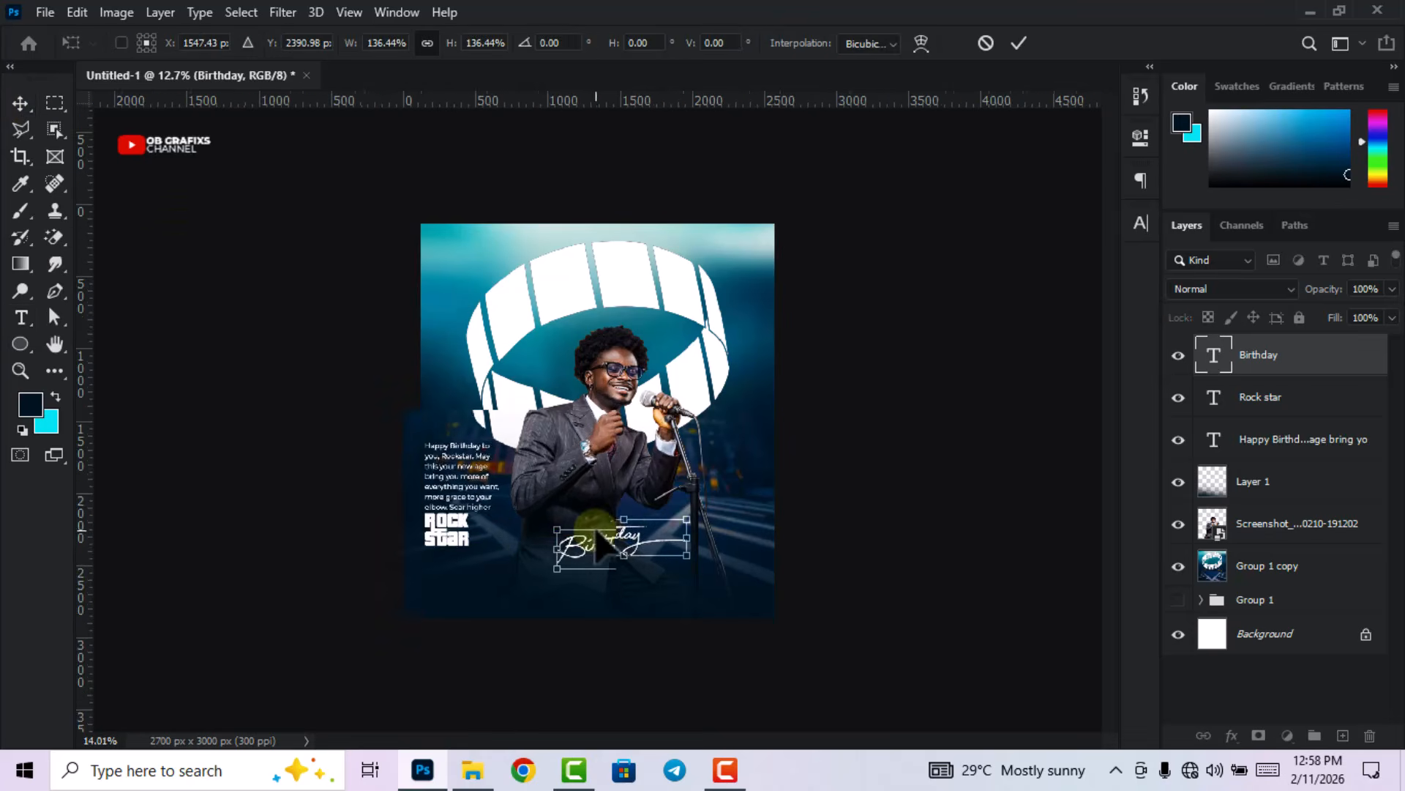
key(ctrl+0)
mouse_move(619, 587)
mouse_down()
mouse_move(591, 585)
mouse_move(599, 596)
mouse_up()
drag(707, 595, 677, 600)
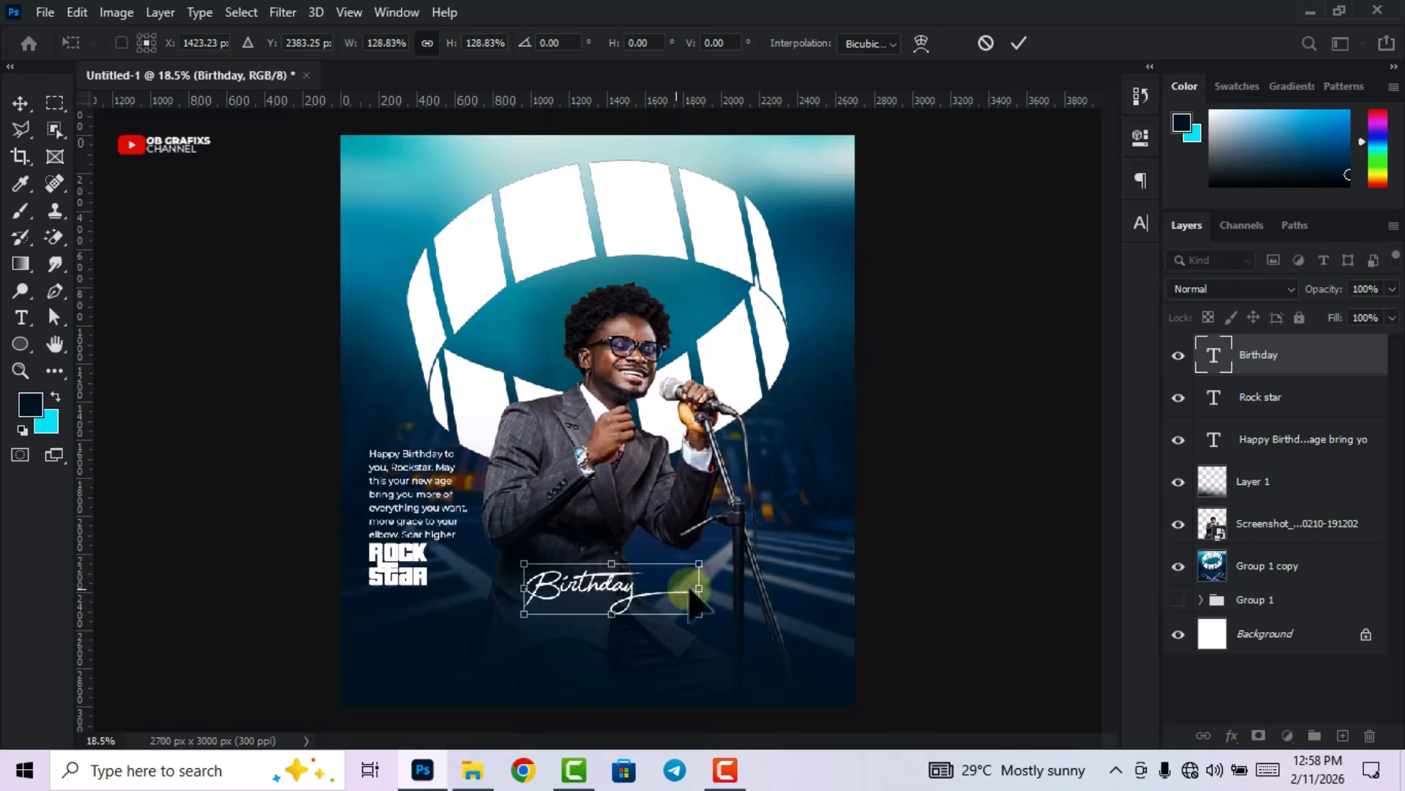
drag(671, 588, 609, 586)
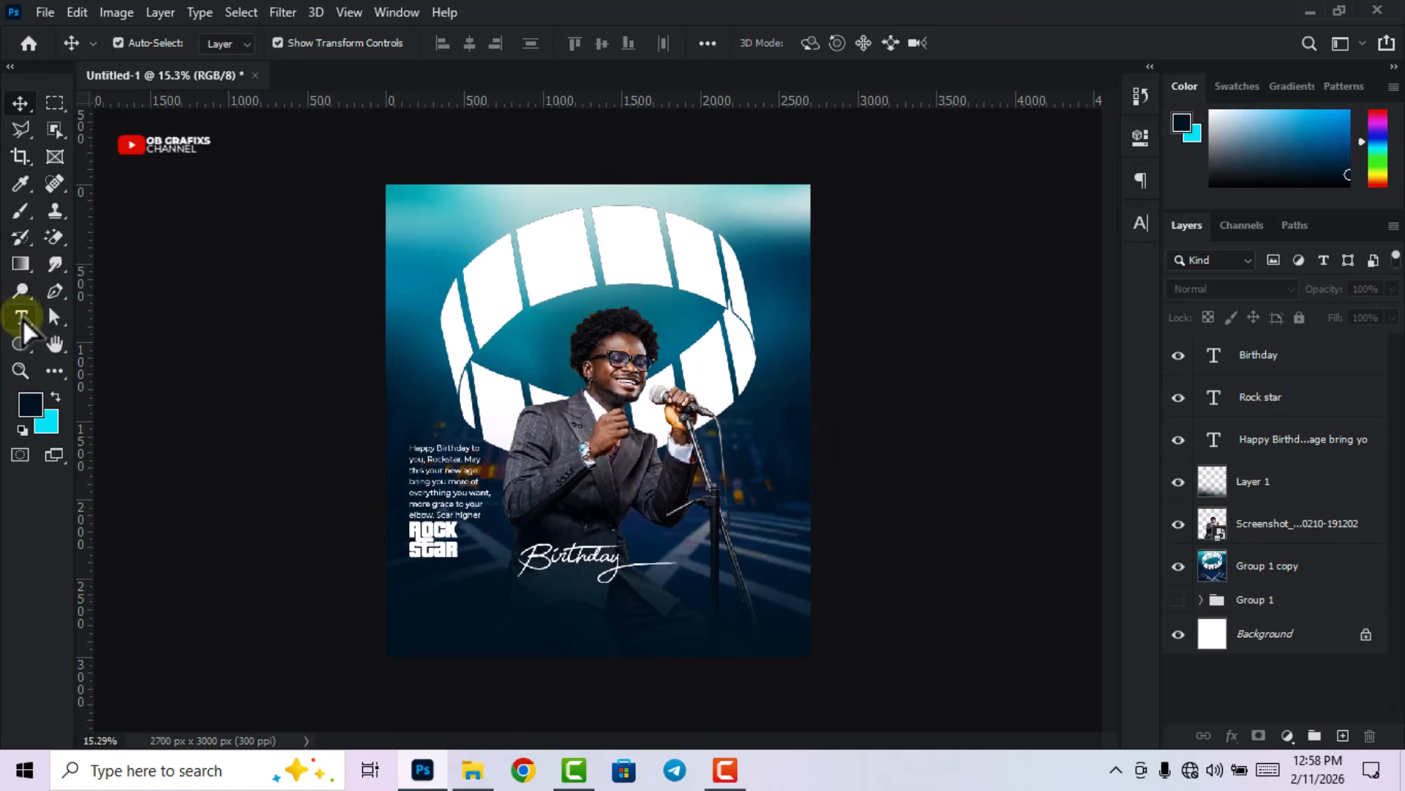
- Add the text "HAPPY" over the artist's chest as a separate text layer
click(20, 317)
click(606, 448)
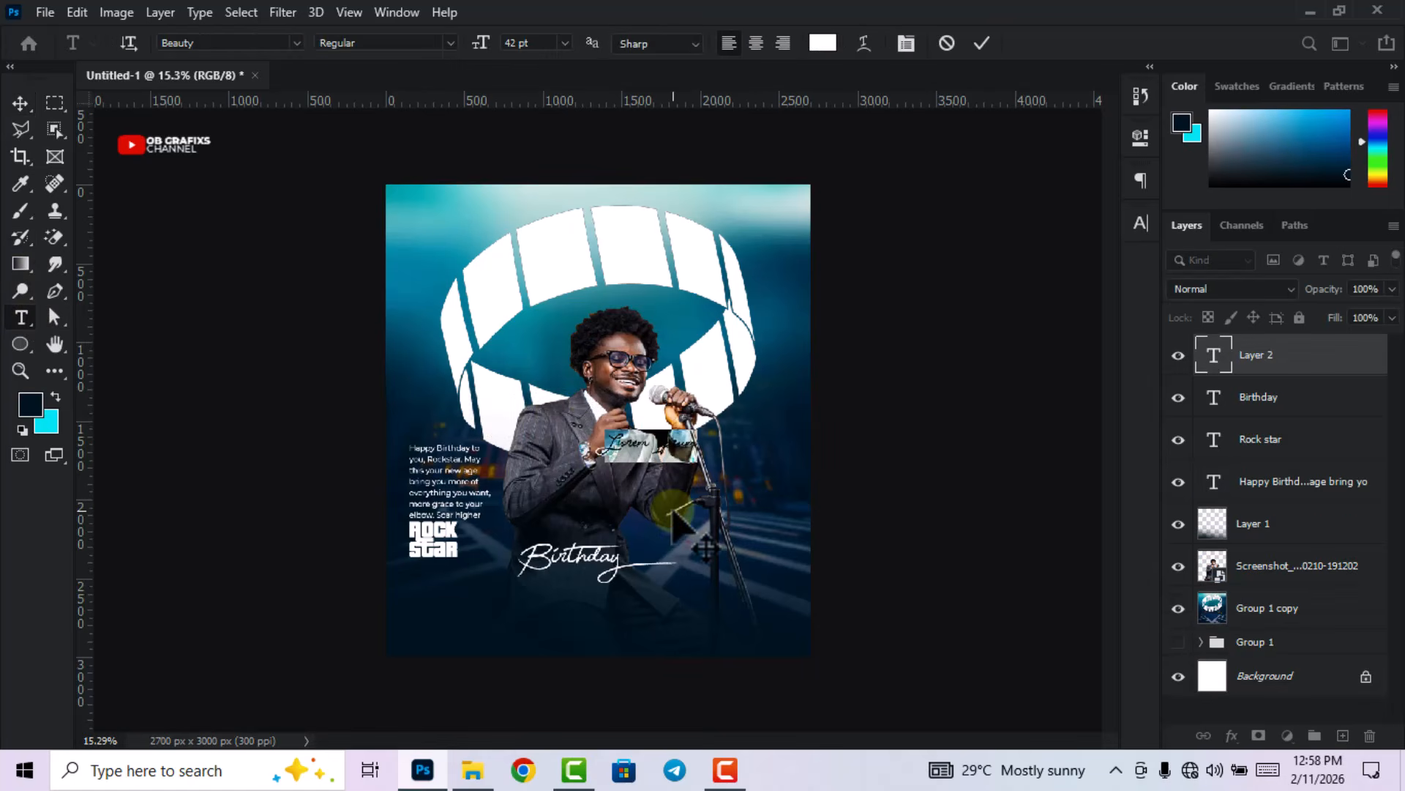
text(HAPPY)
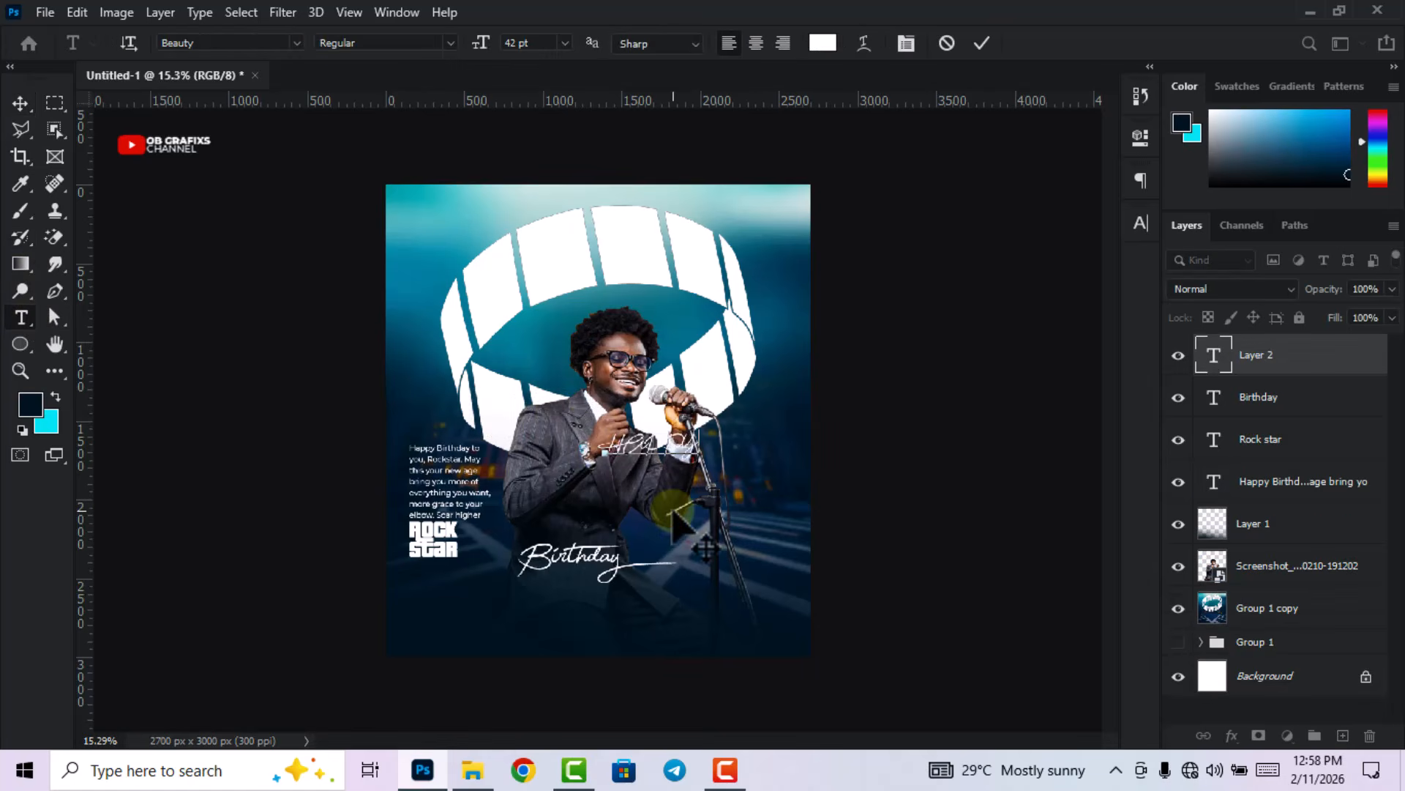
- Set the "HAPPY" text's font to Montserrat Regular
double_click(1213, 355)
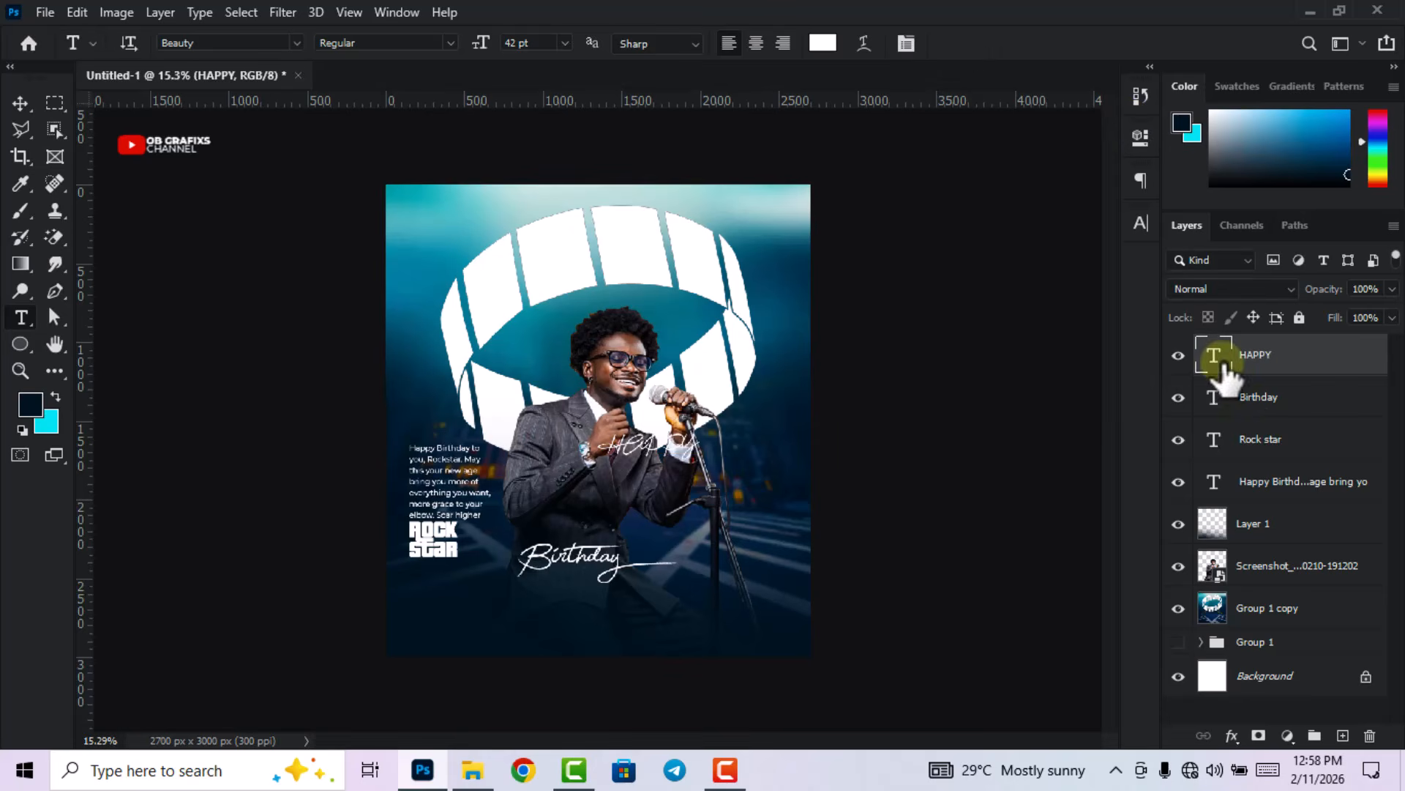
click(1140, 219)
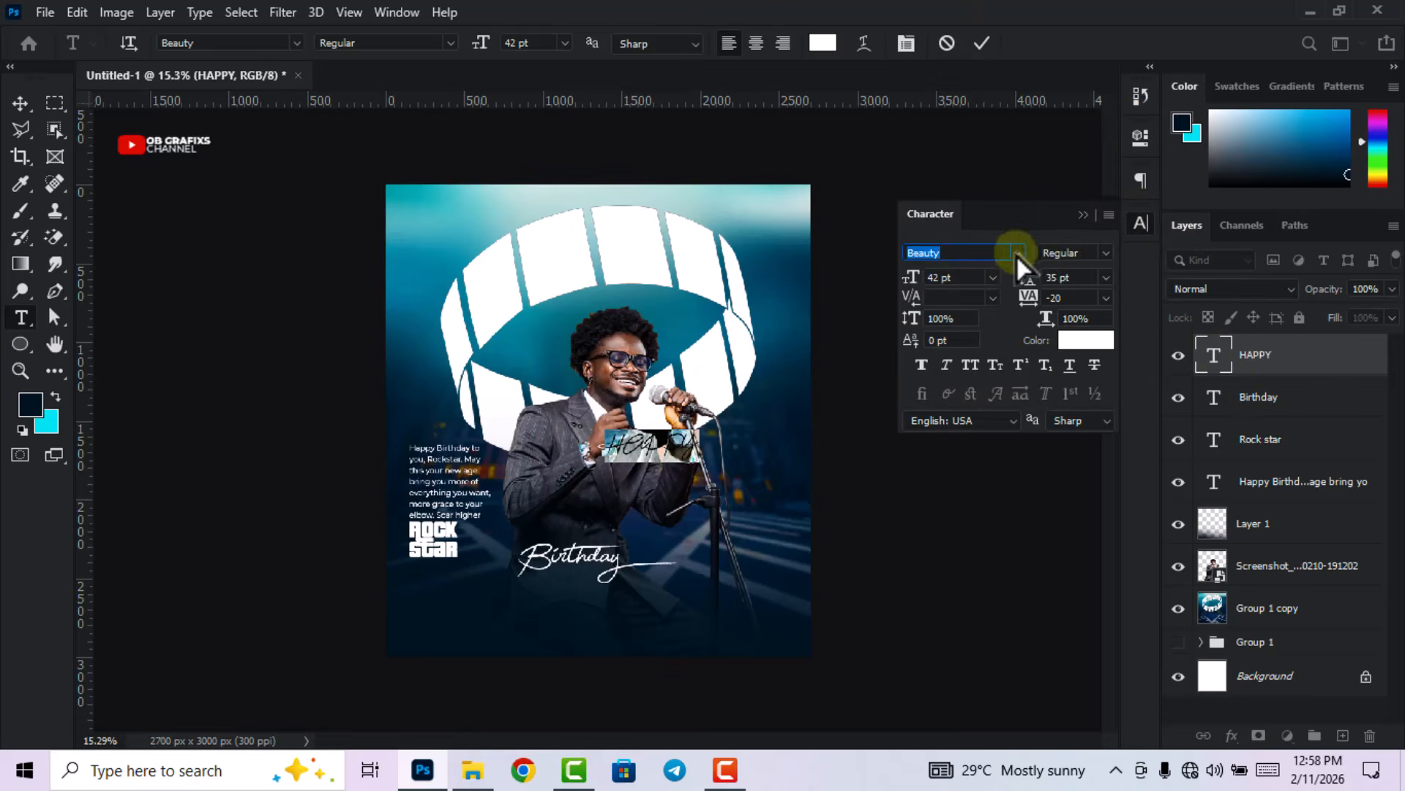
click(1018, 252)
click(1198, 355)
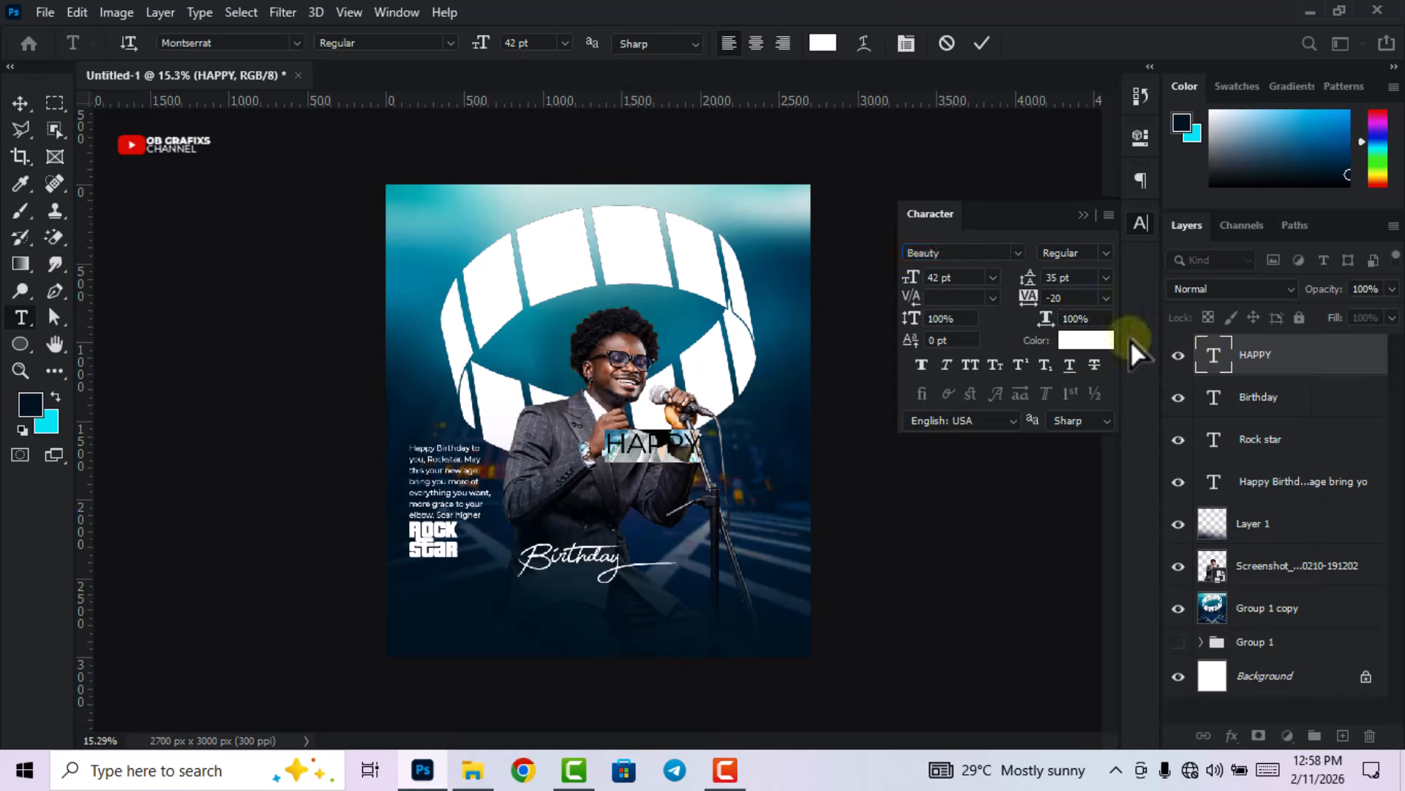
- Set the "HAPPY" text color to golden yellow, hex FFC000
click(1089, 342)
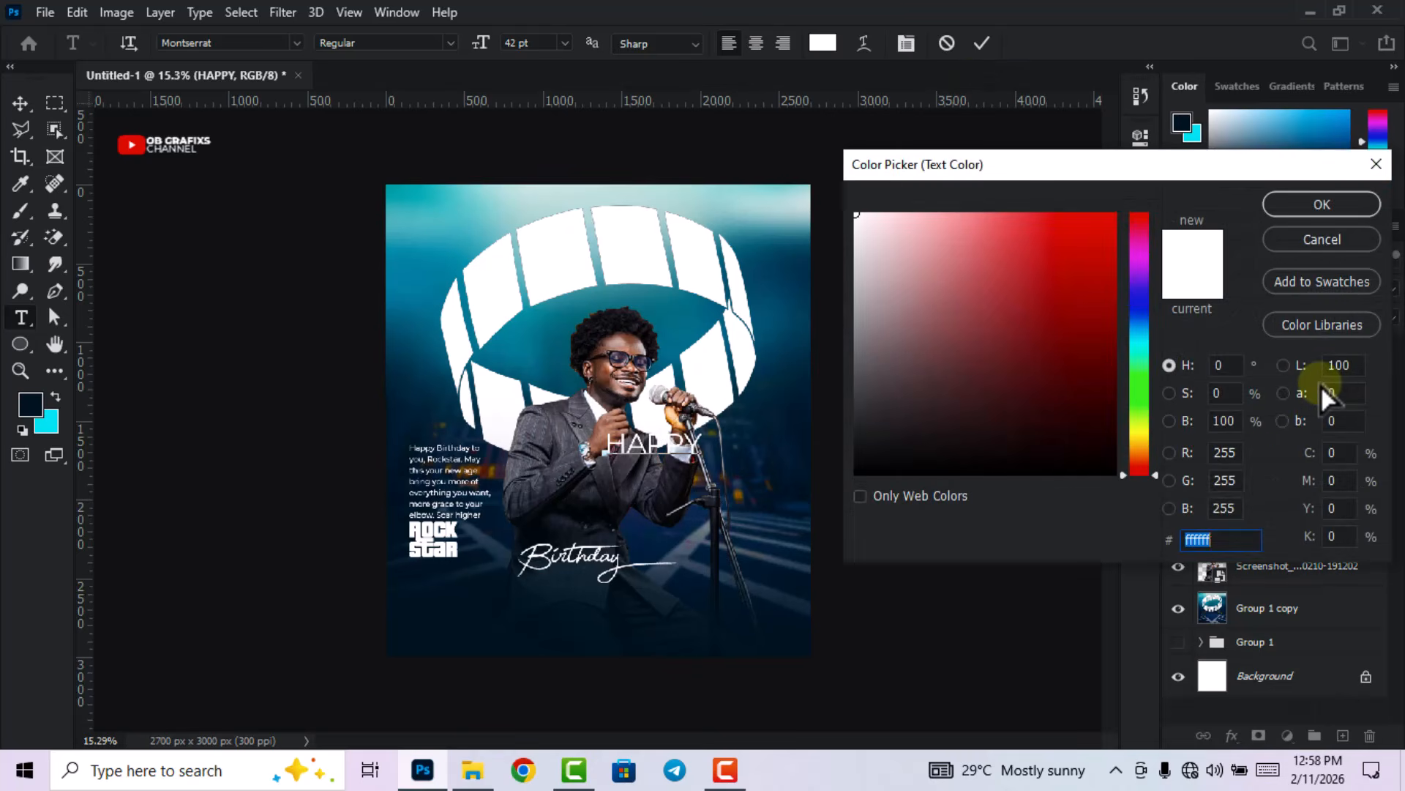
text(FFC)
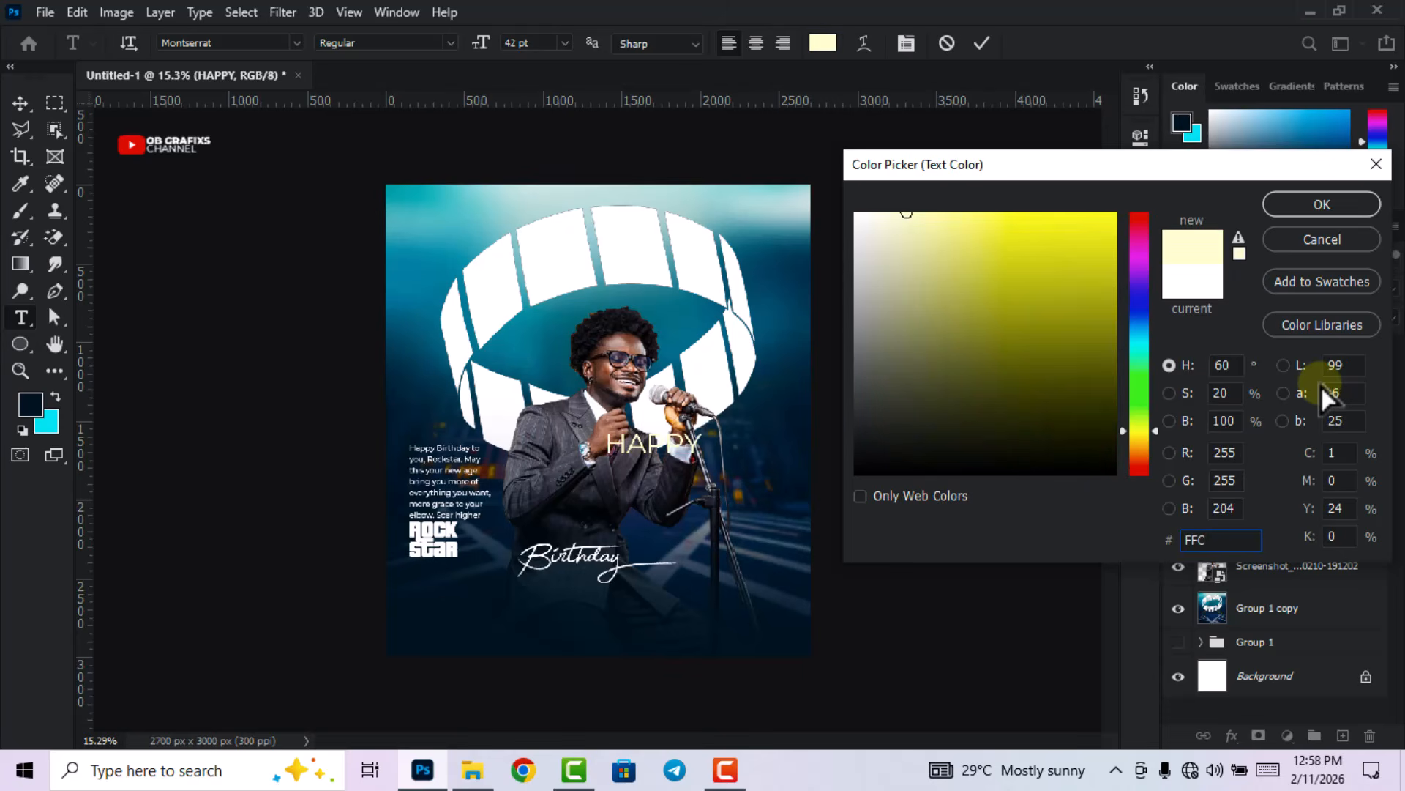
text(000)
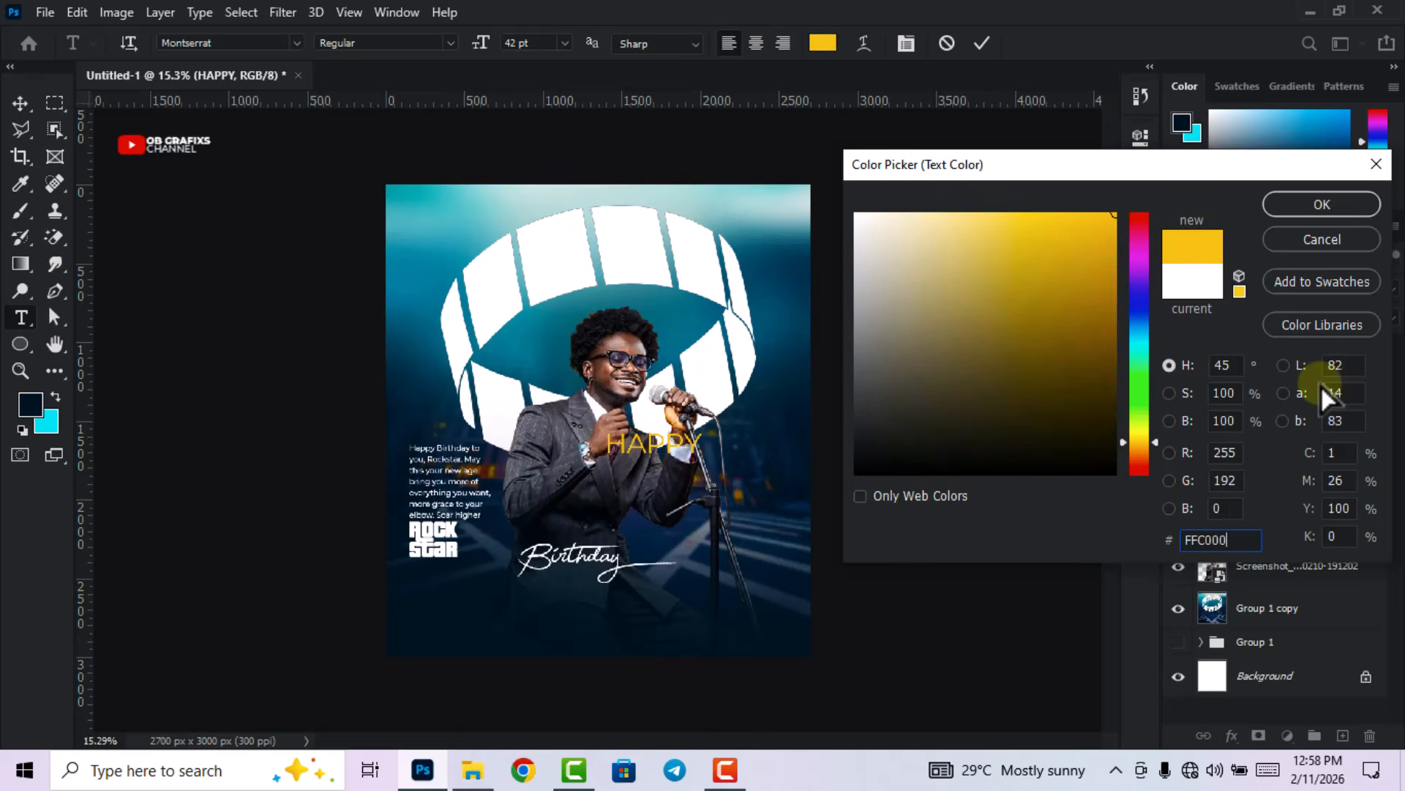
click(1324, 207)
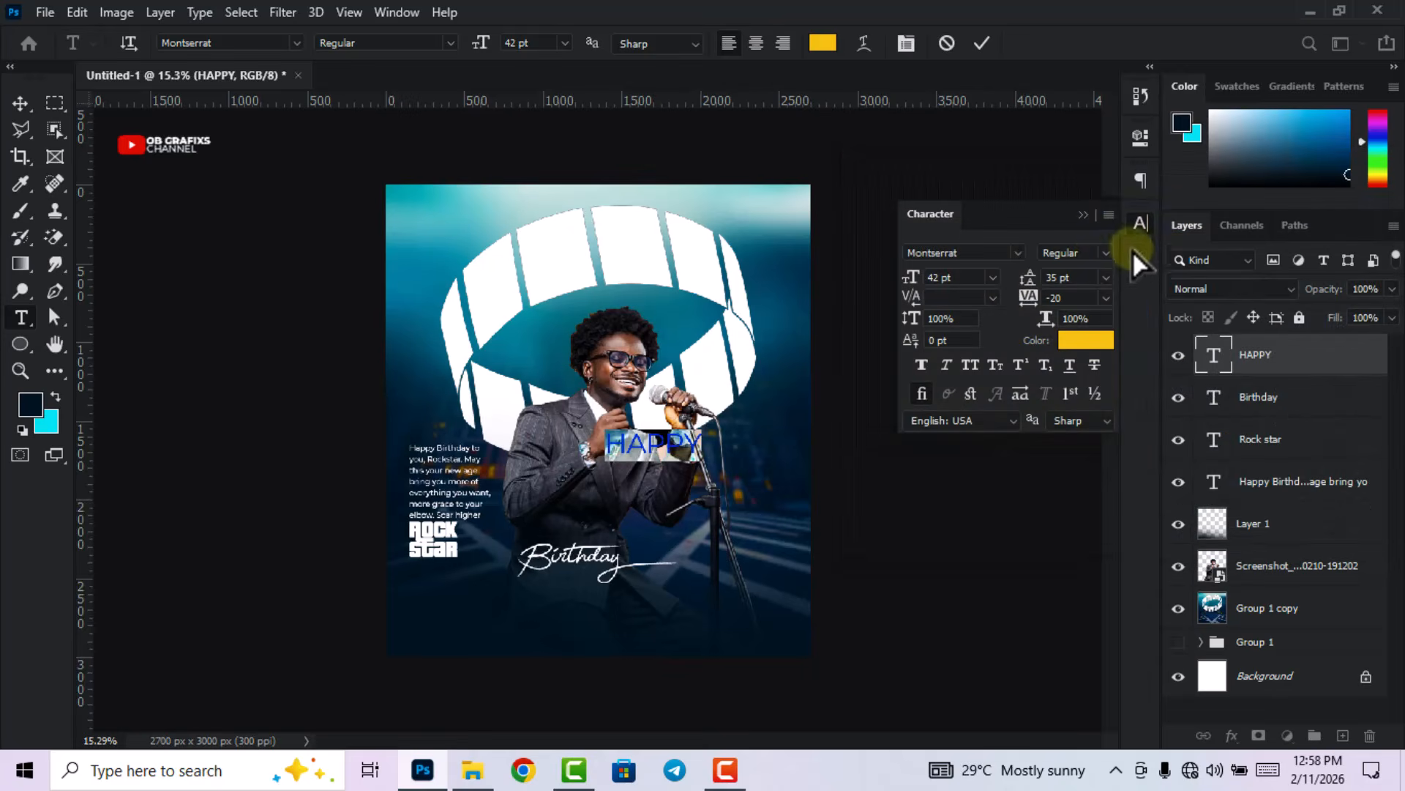
- Set the "HAPPY" text's font weight to Bold and commit the text edit
click(1106, 253)
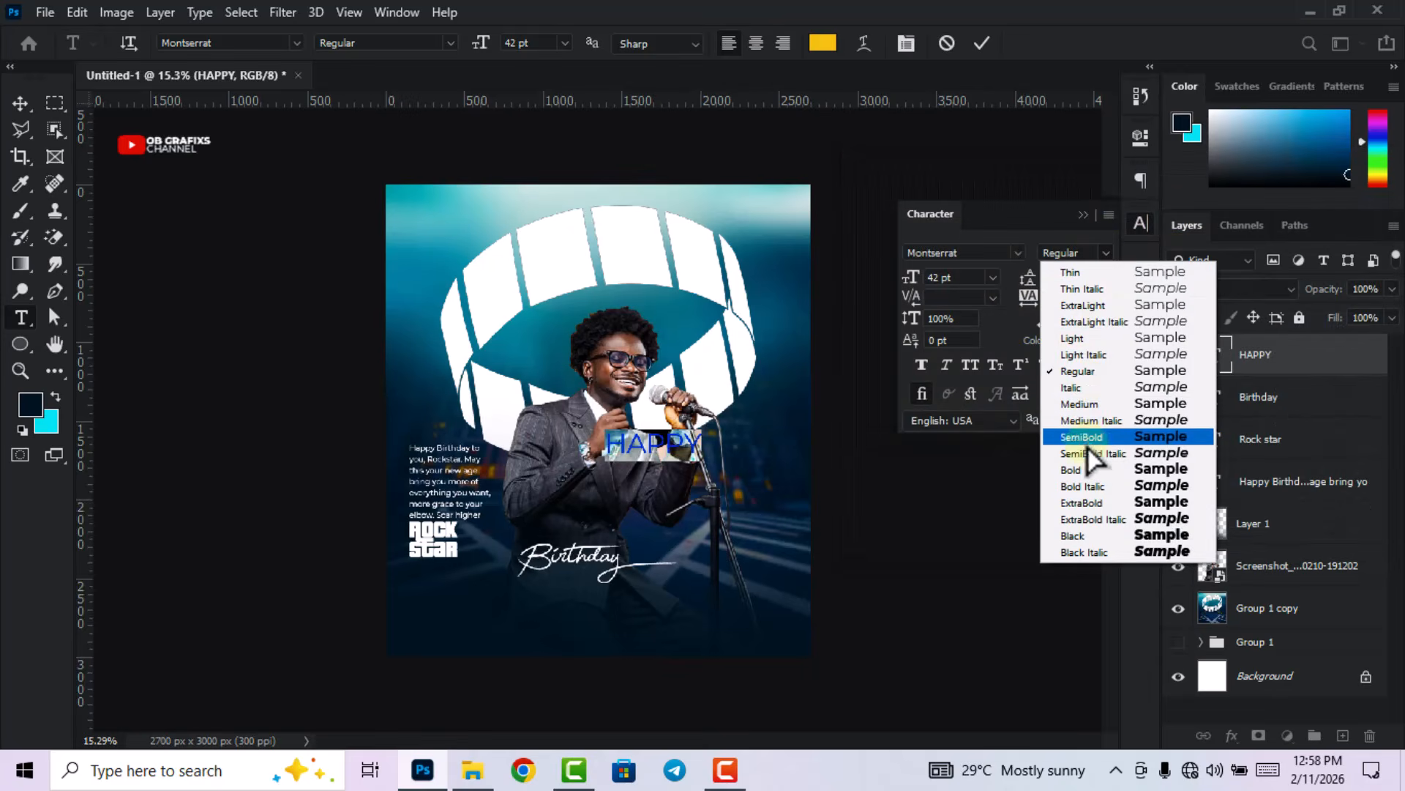
click(1076, 469)
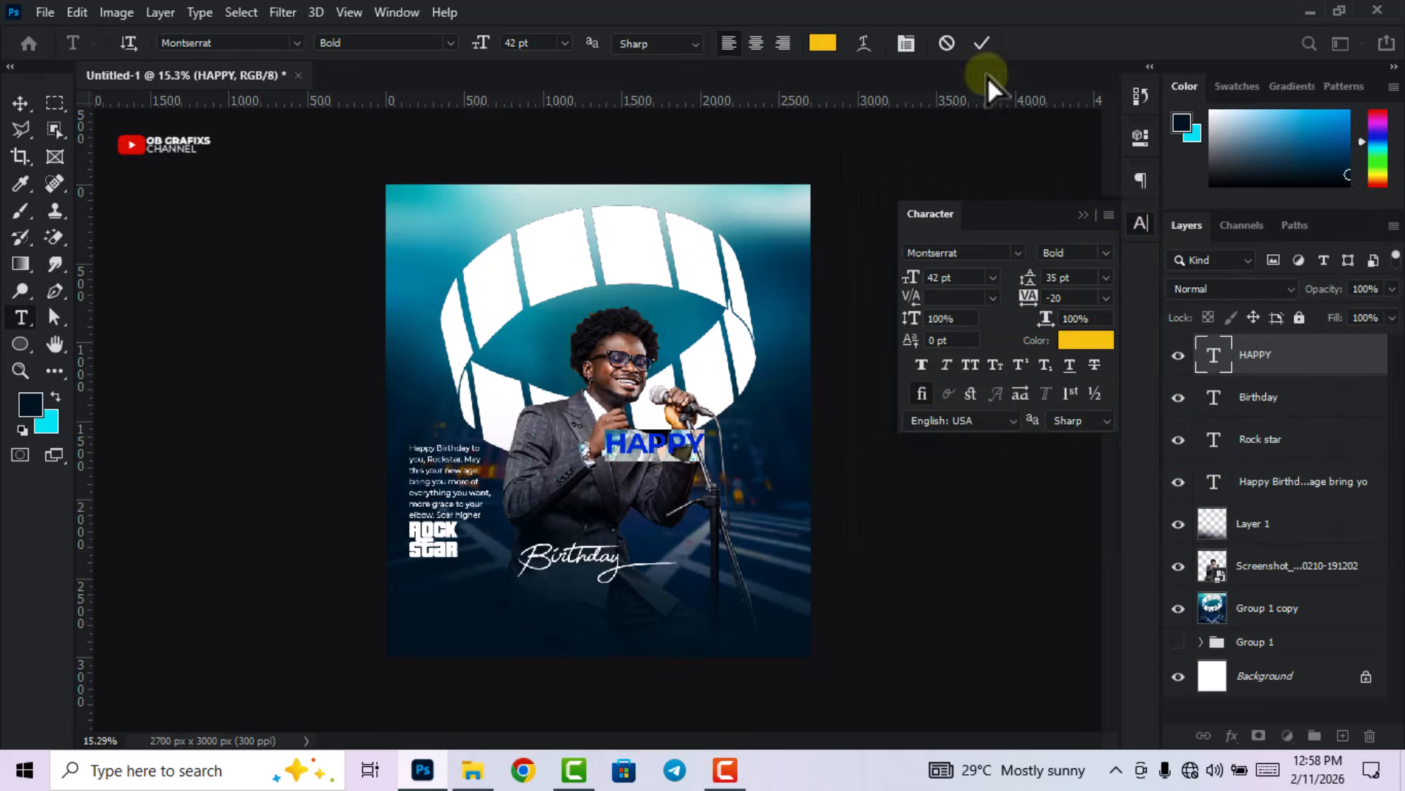
click(982, 43)
click(1140, 223)
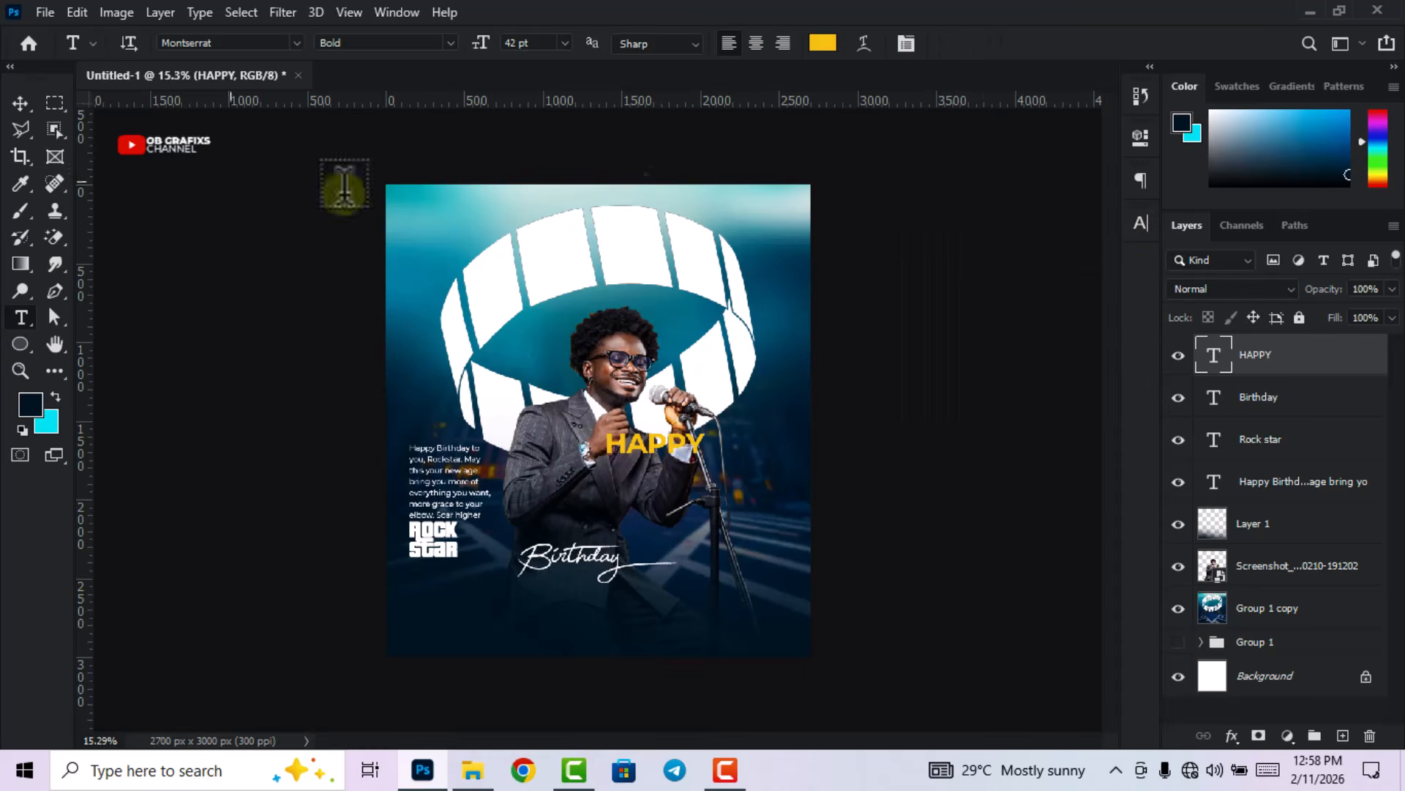
- Scale down the "HAPPY" text and place it directly above the "Birthday" script lettering
click(20, 104)
scroll(677, 451, up, 3)
drag(692, 448, 605, 578)
click(1020, 44)
click(977, 296)
scroll(644, 644, down, 2)
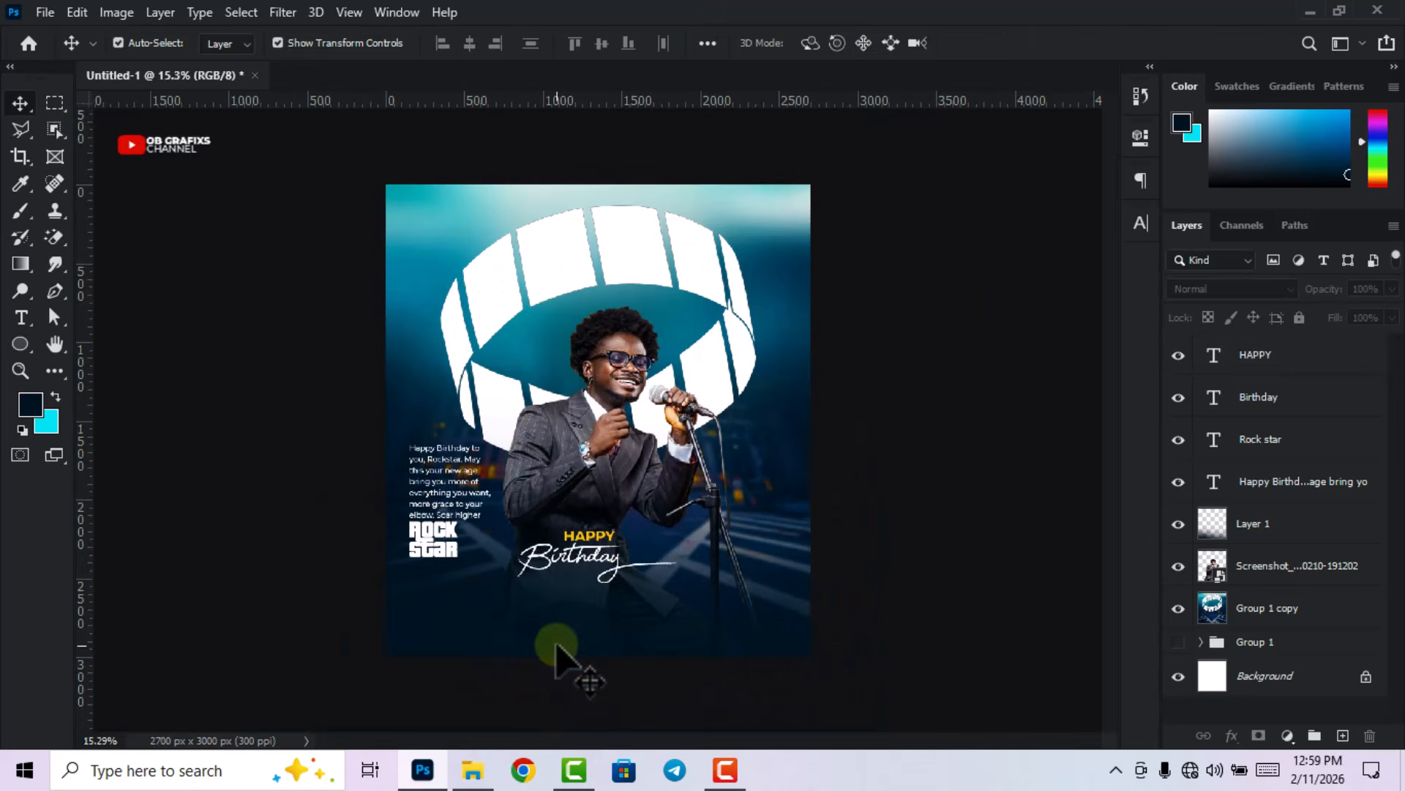
click(473, 770)
click(545, 523)
drag(199, 280, 535, 576)
drag(619, 518, 617, 516)
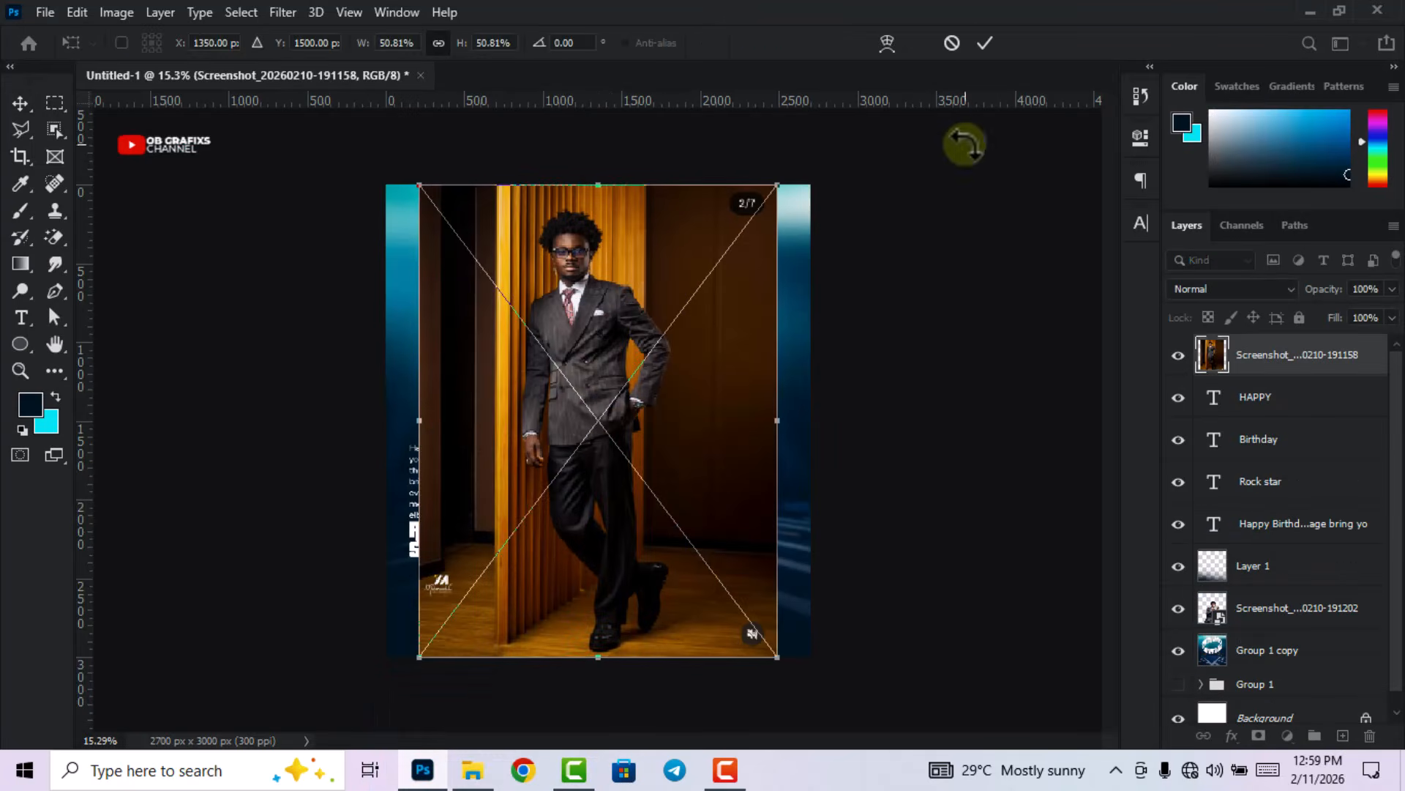
click(985, 43)
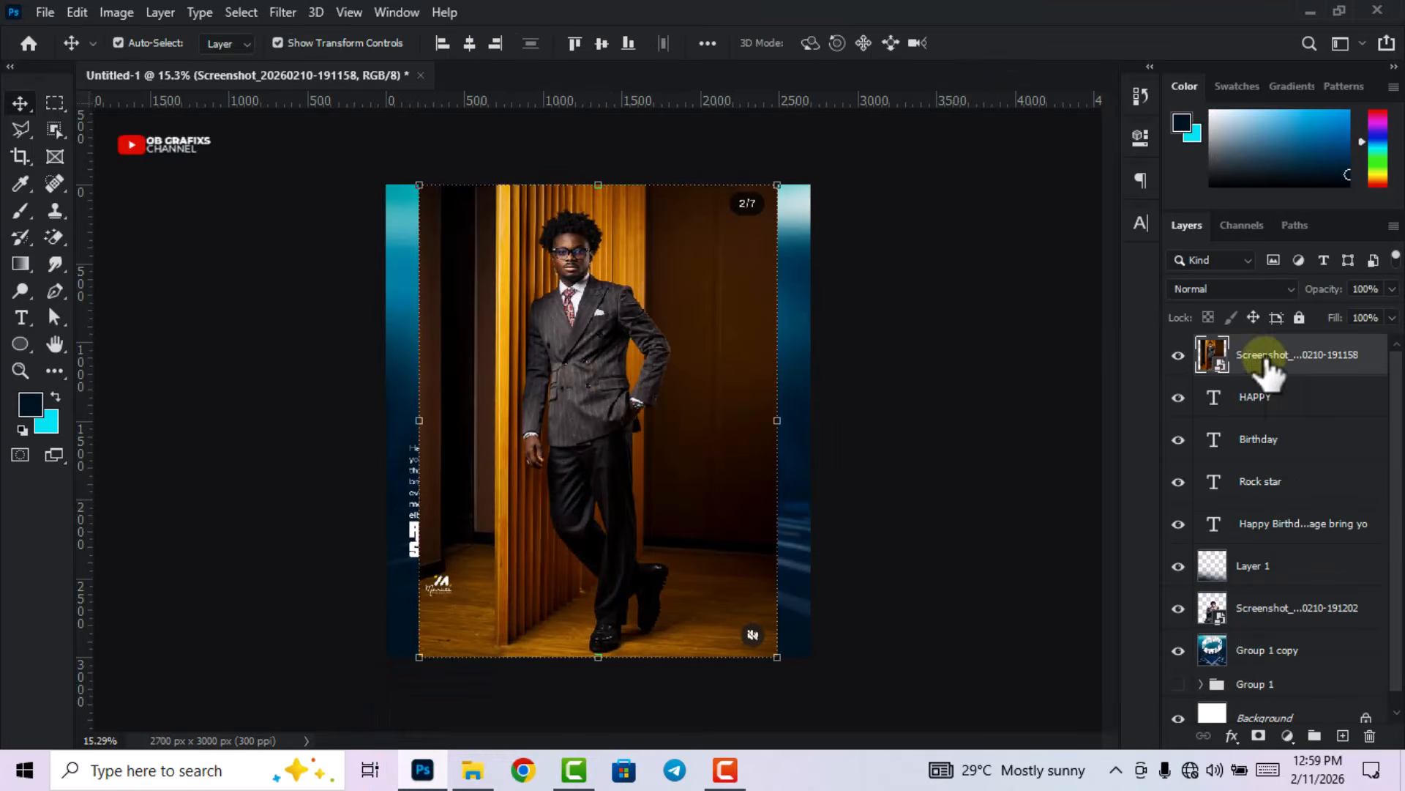
- Rasterize the placed full-length photo and mask out its background with a Select Subject selection
right_click(1262, 359)
click(1061, 383)
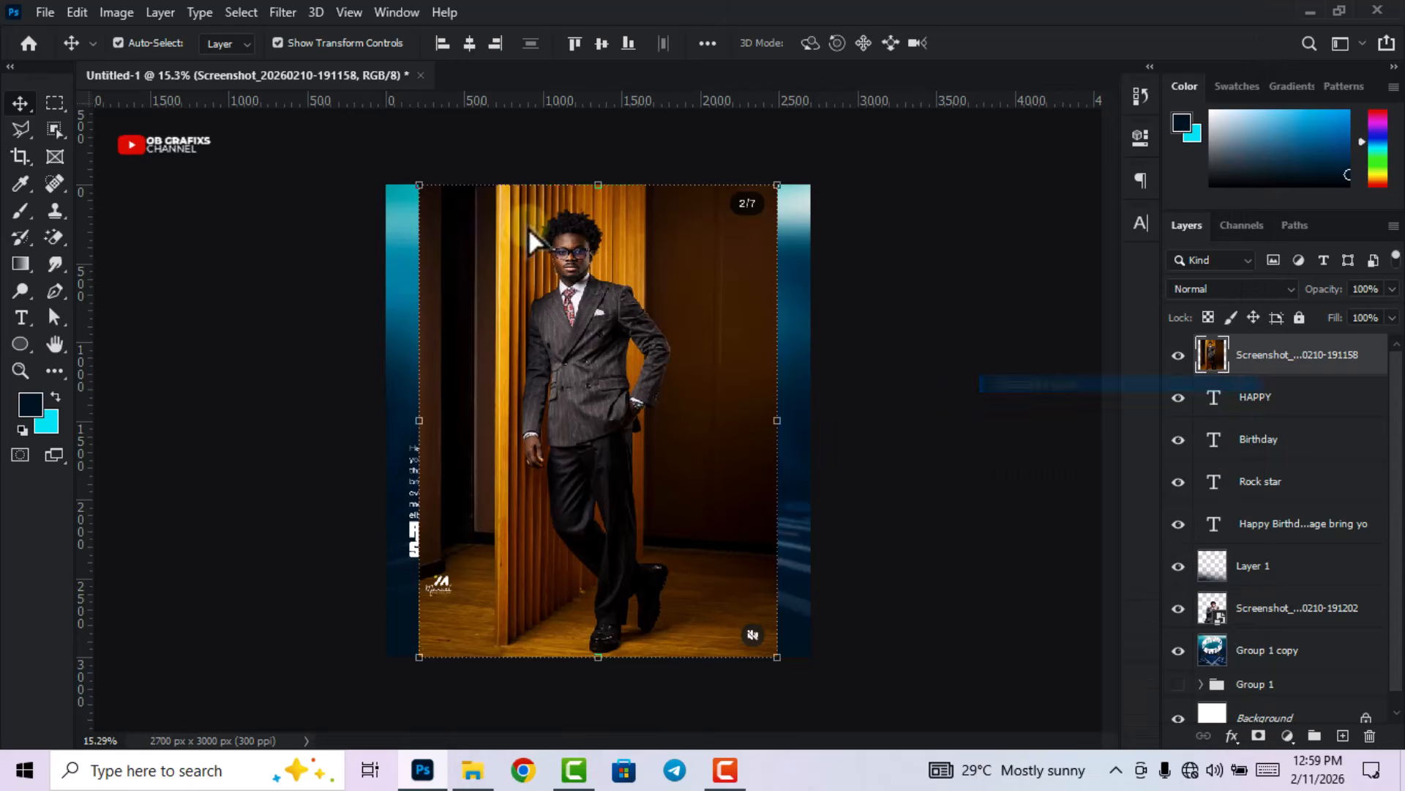
click(241, 13)
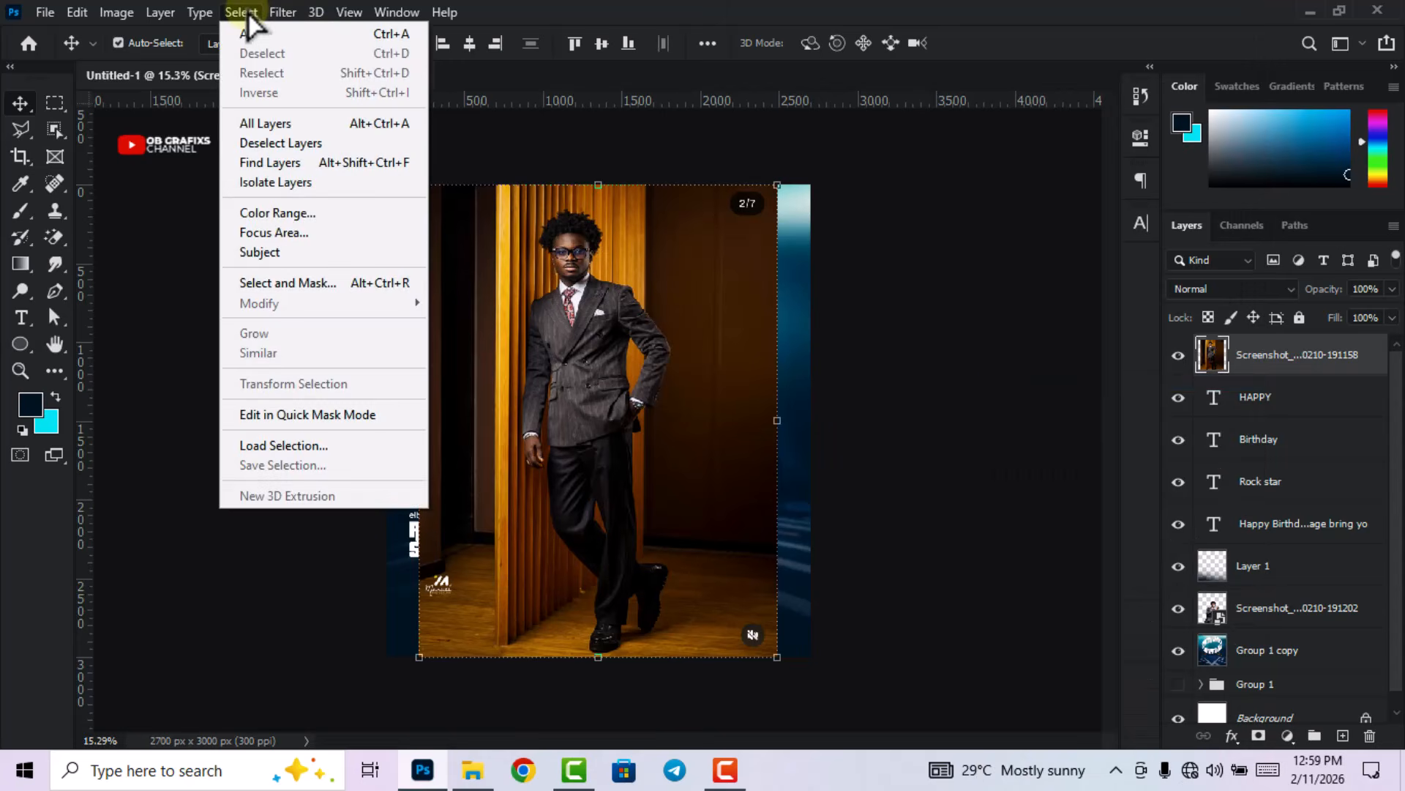
click(306, 257)
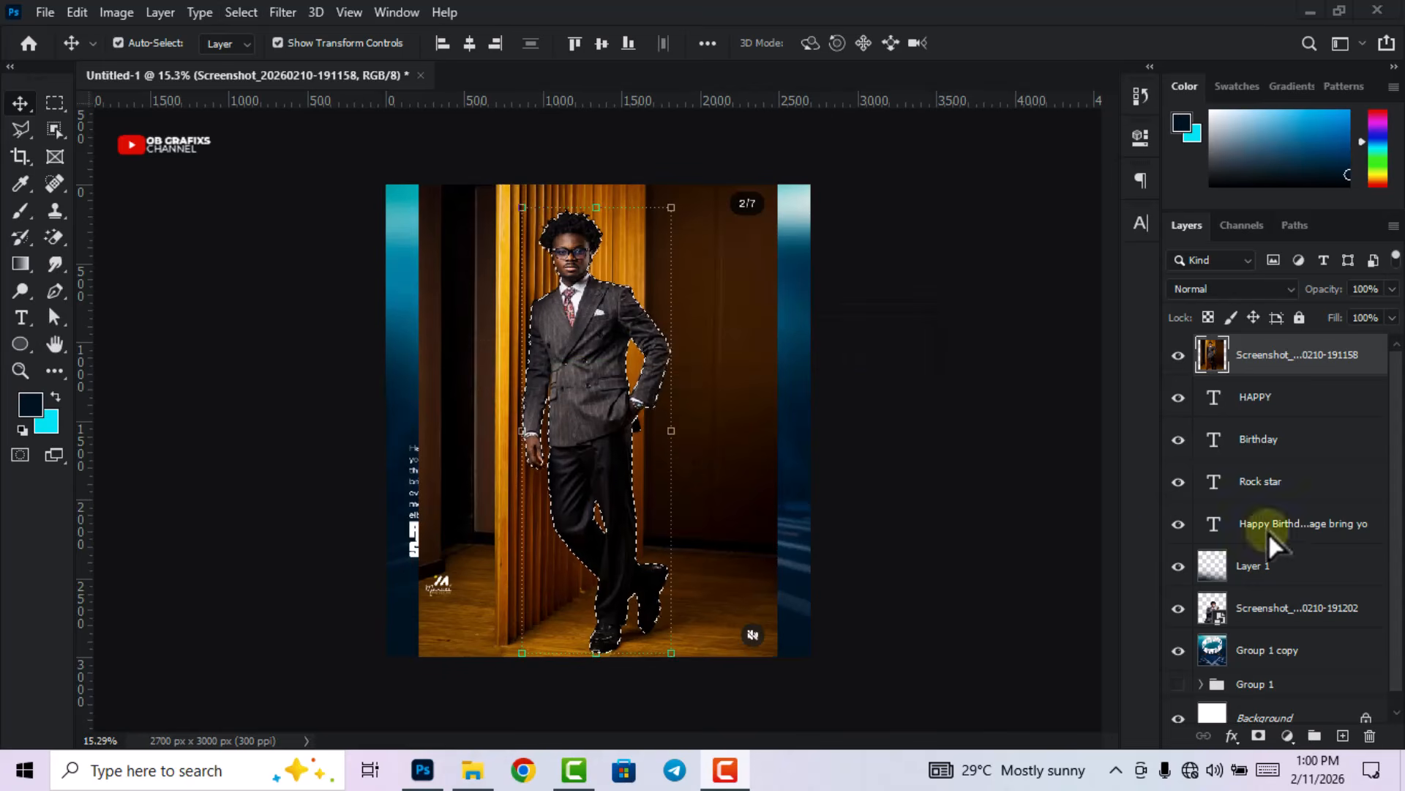
click(1259, 737)
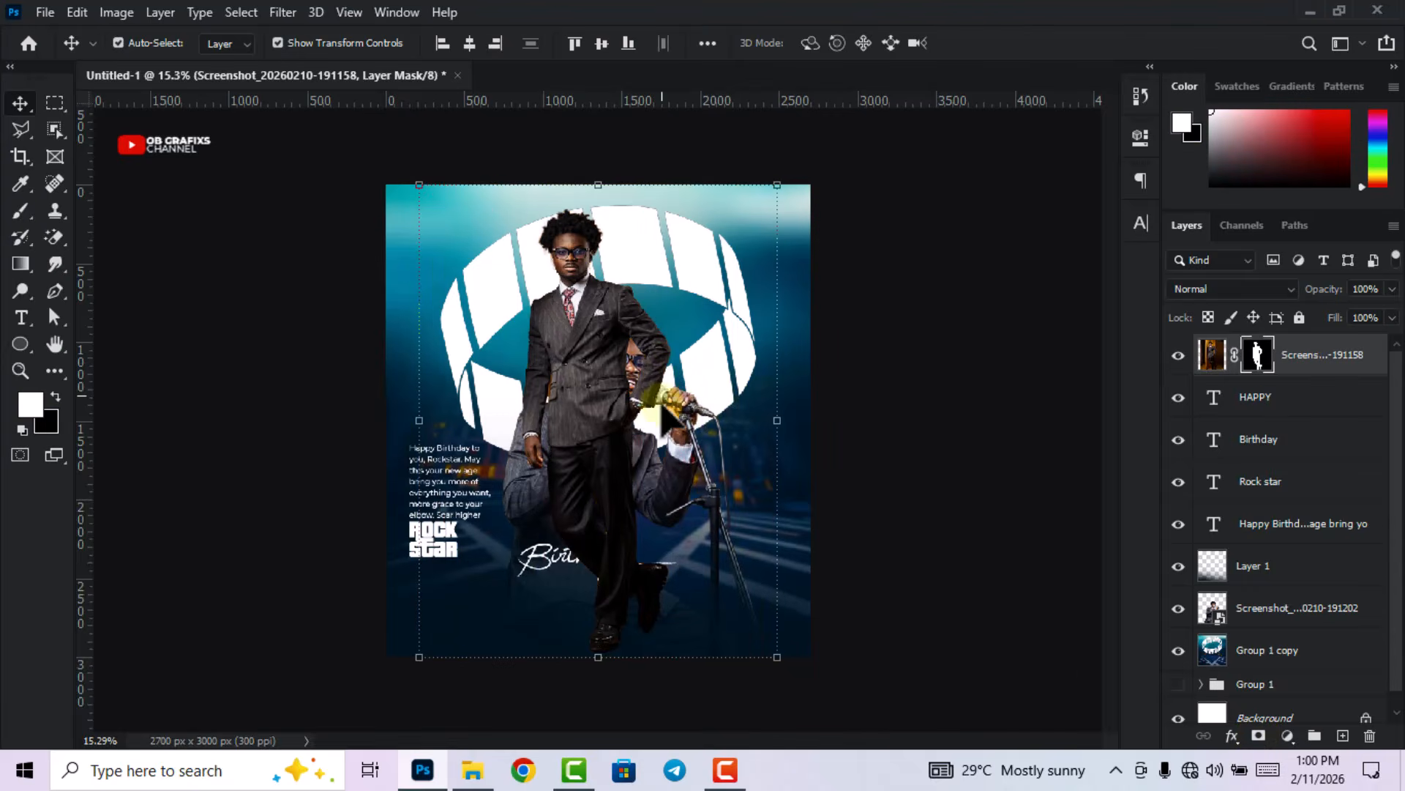
- Scale the standing cutout to about 54%, rotate it about 4.4°, and place it to the right of the main artist
drag(777, 657, 607, 469)
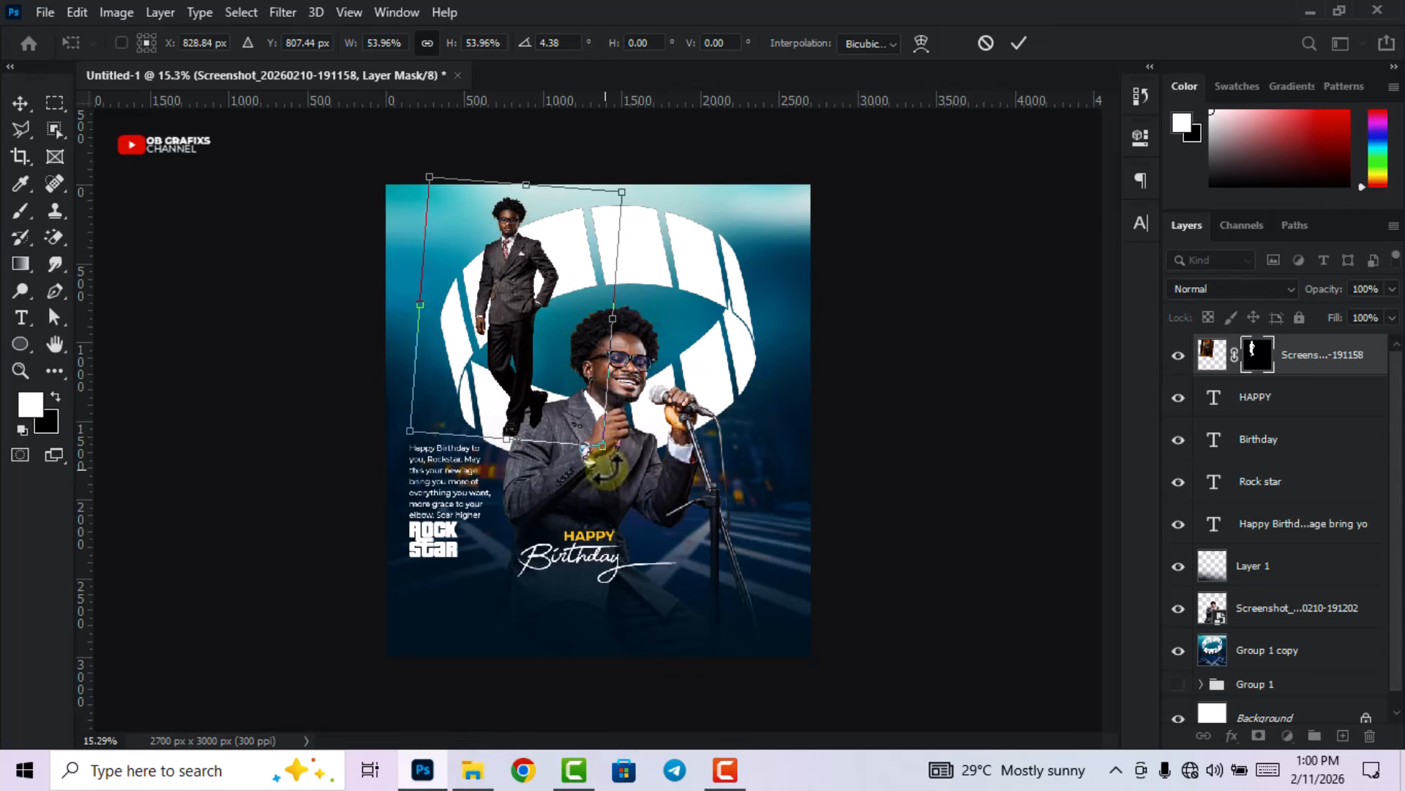
drag(515, 293, 726, 514)
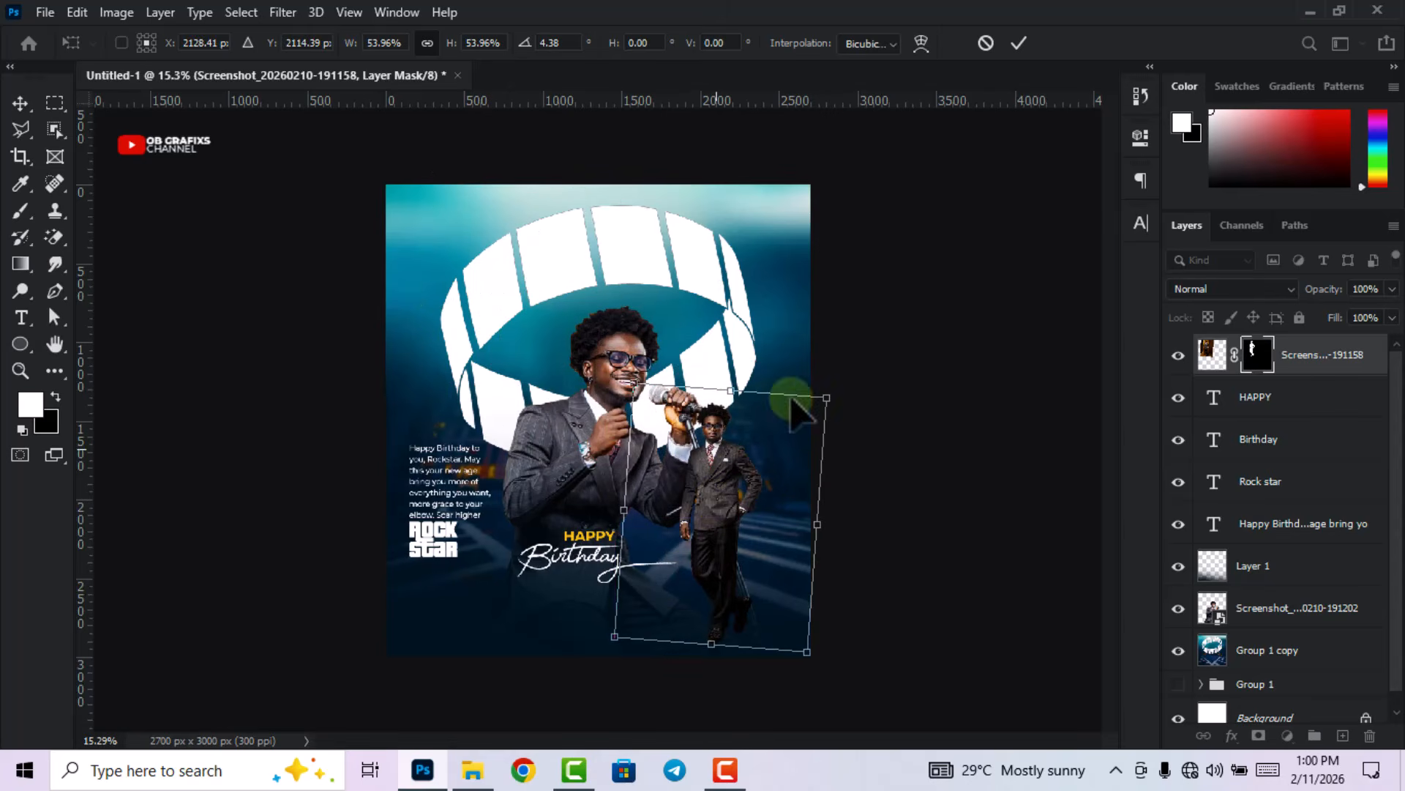
click(1019, 42)
- Move the standing cutout's layer beneath Layer 1 so the dark fade covers its legs
drag(1317, 366, 1335, 567)
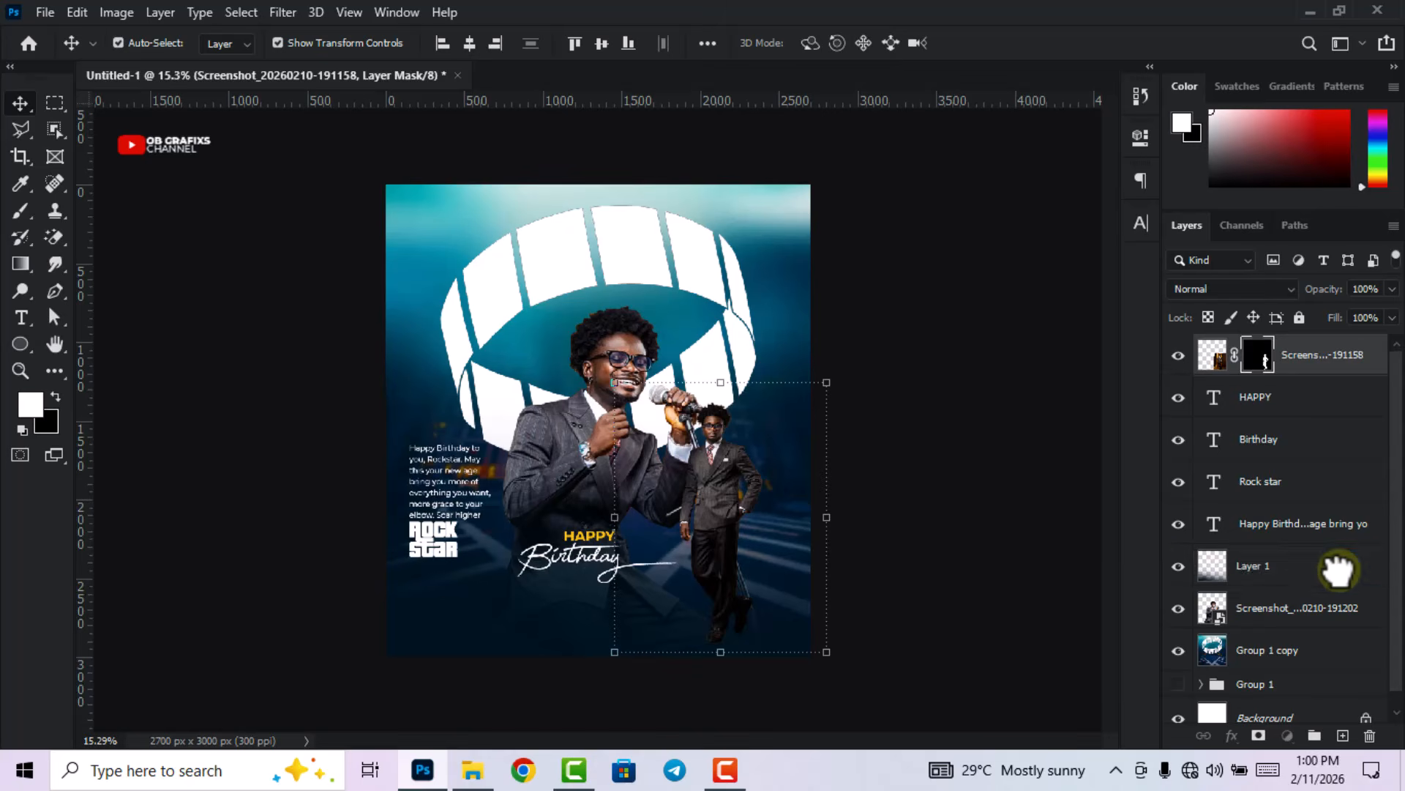
click(935, 504)
scroll(774, 517, up, 2)
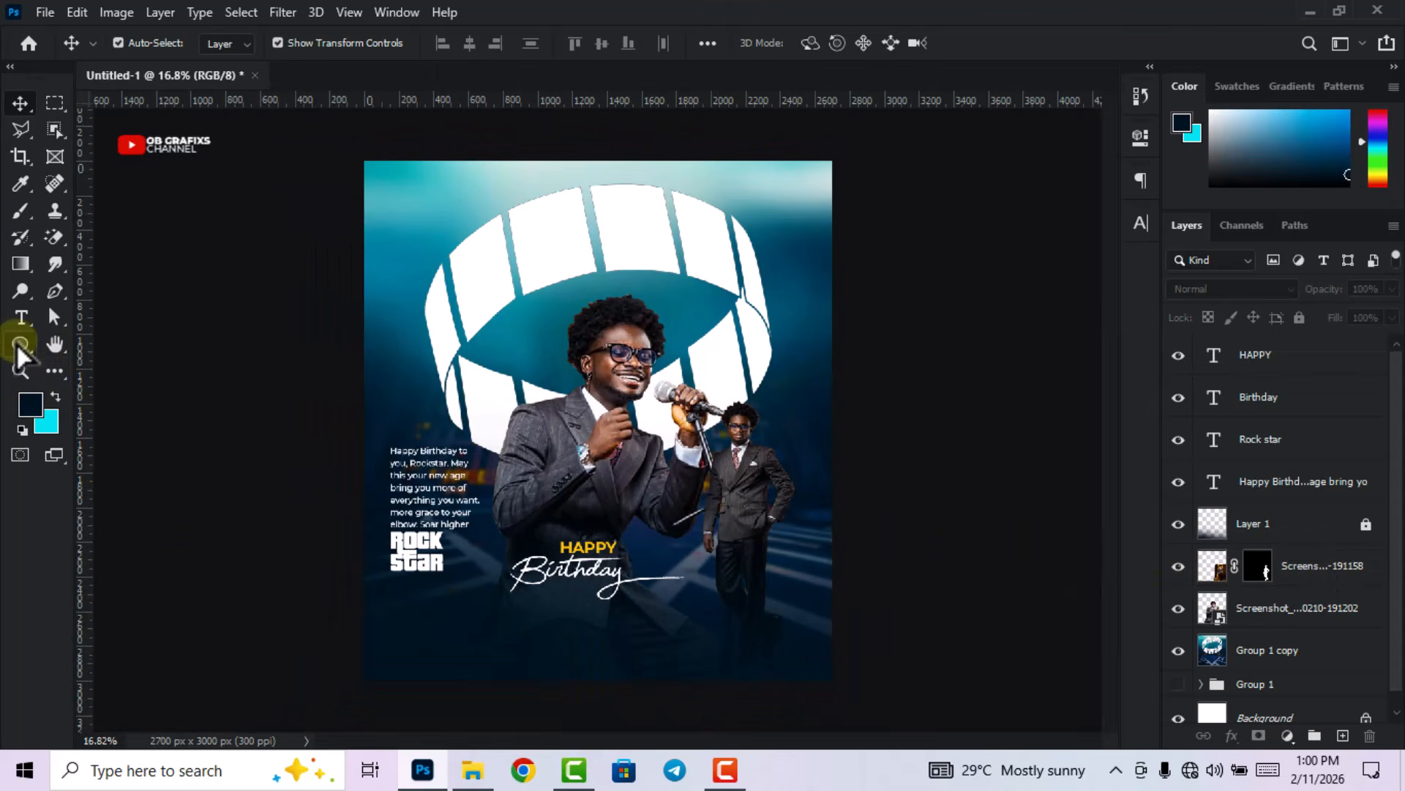
- Draw a circle about 433 px across with the Ellipse tool over the artist's shoulder and fill it golden yellow
right_click(17, 342)
click(92, 384)
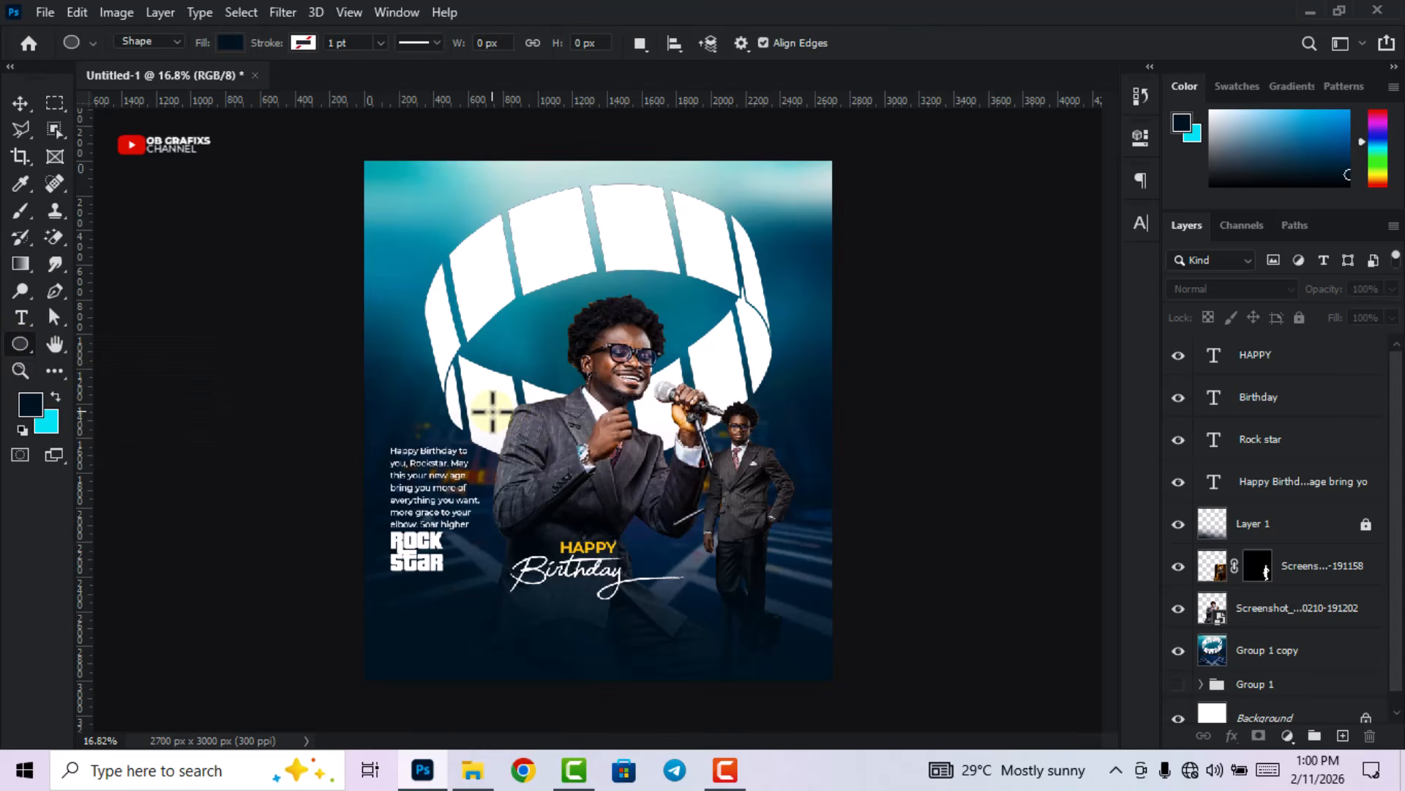
drag(492, 412, 567, 505)
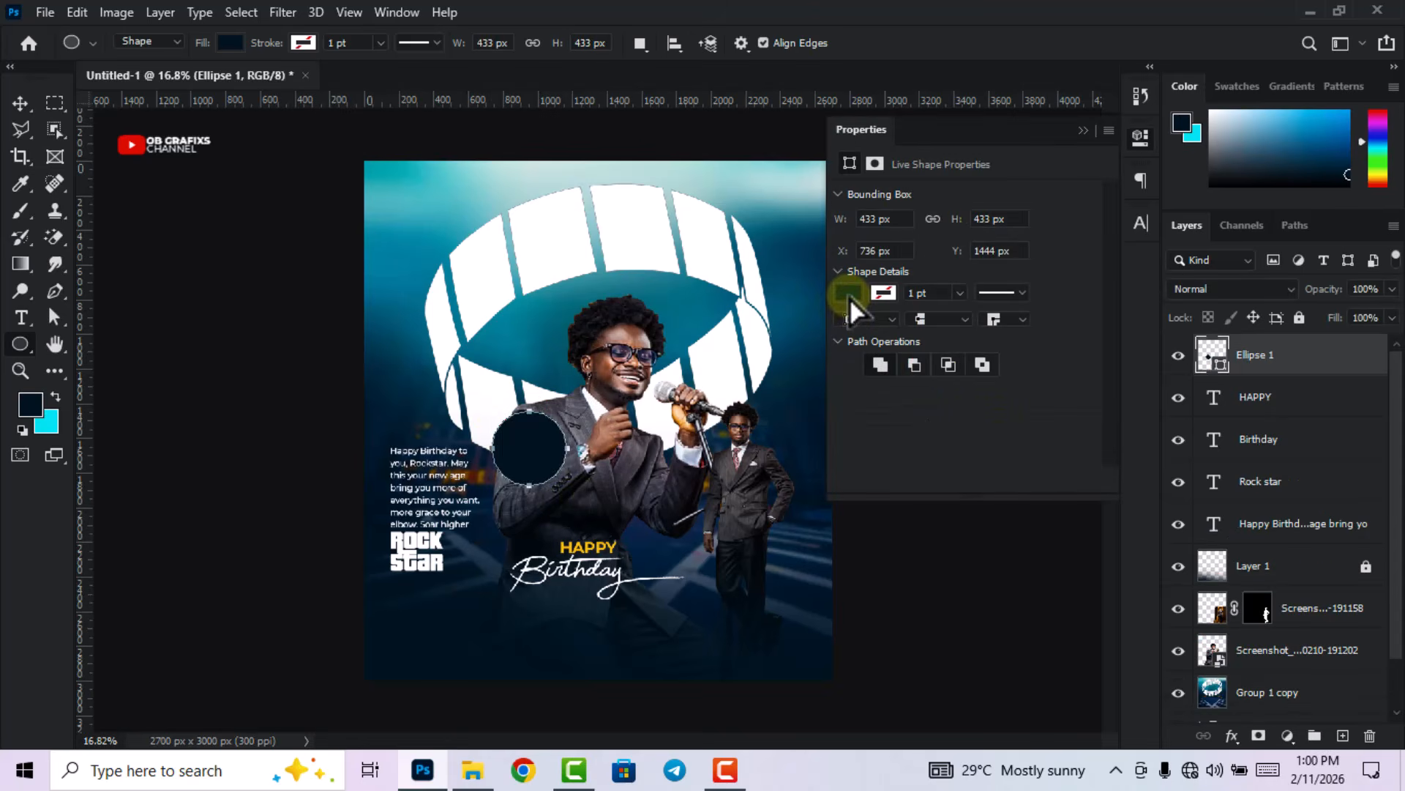
click(849, 295)
click(853, 402)
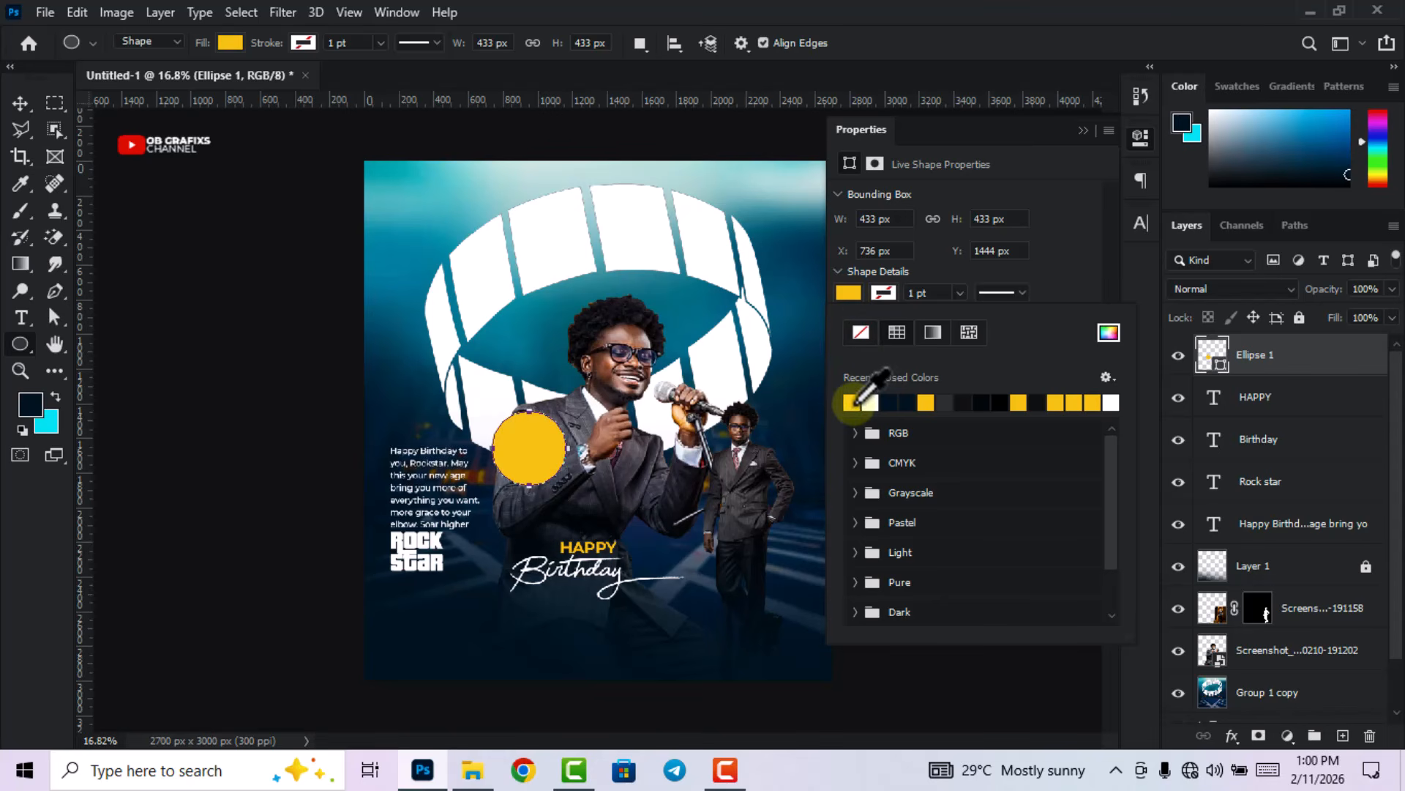
click(1139, 136)
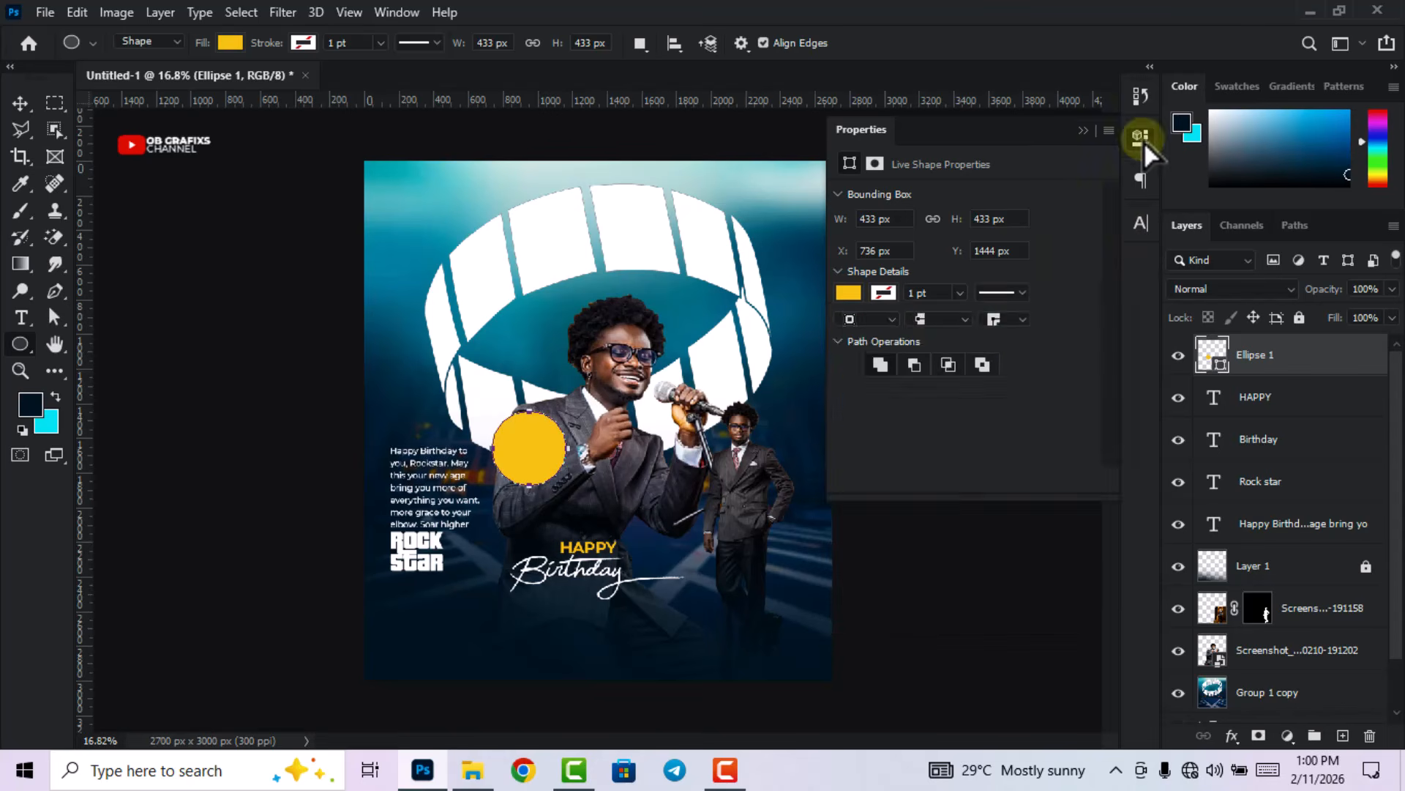
click(1142, 140)
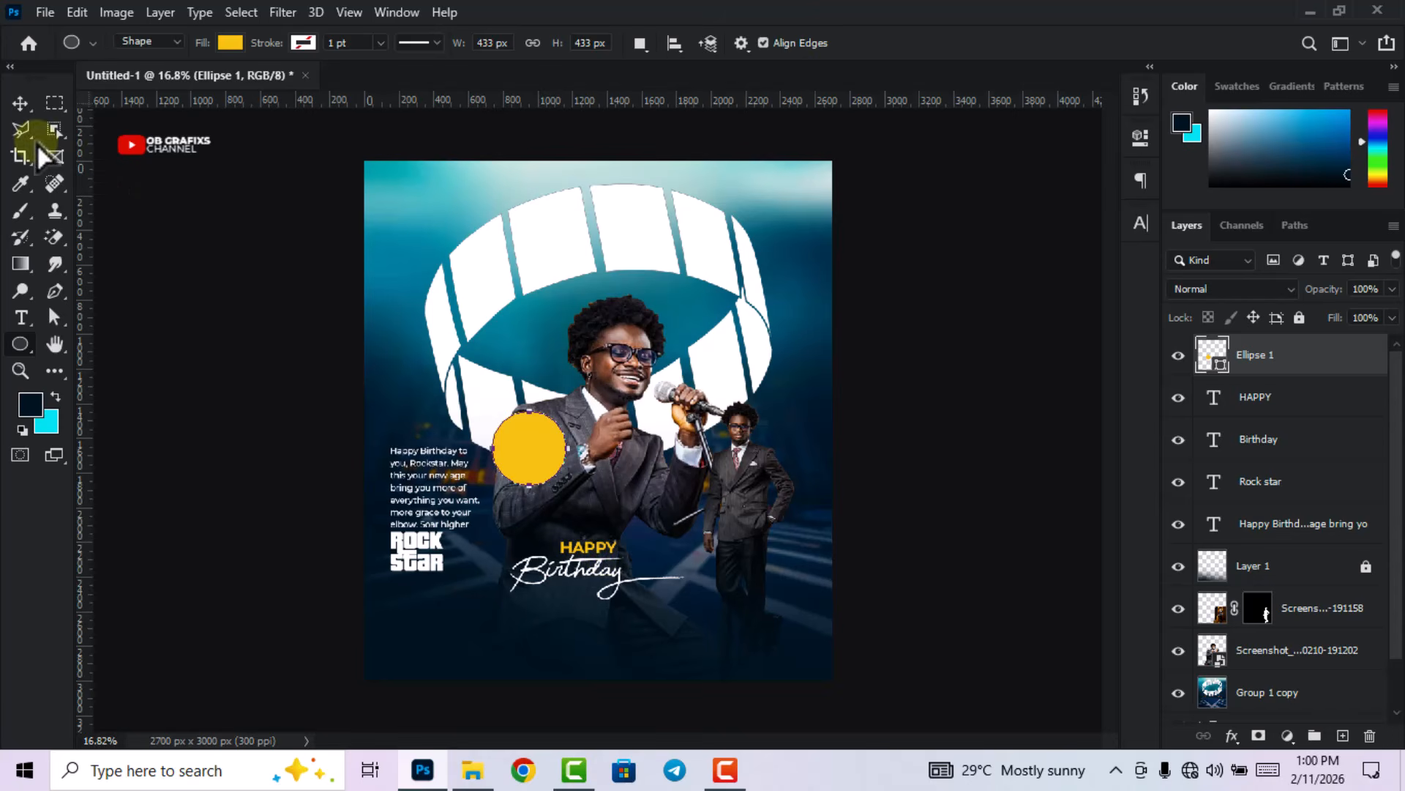
- Move the yellow circle over the standing man's head and place its layer beneath the cutout's layer
click(21, 104)
drag(525, 469, 739, 443)
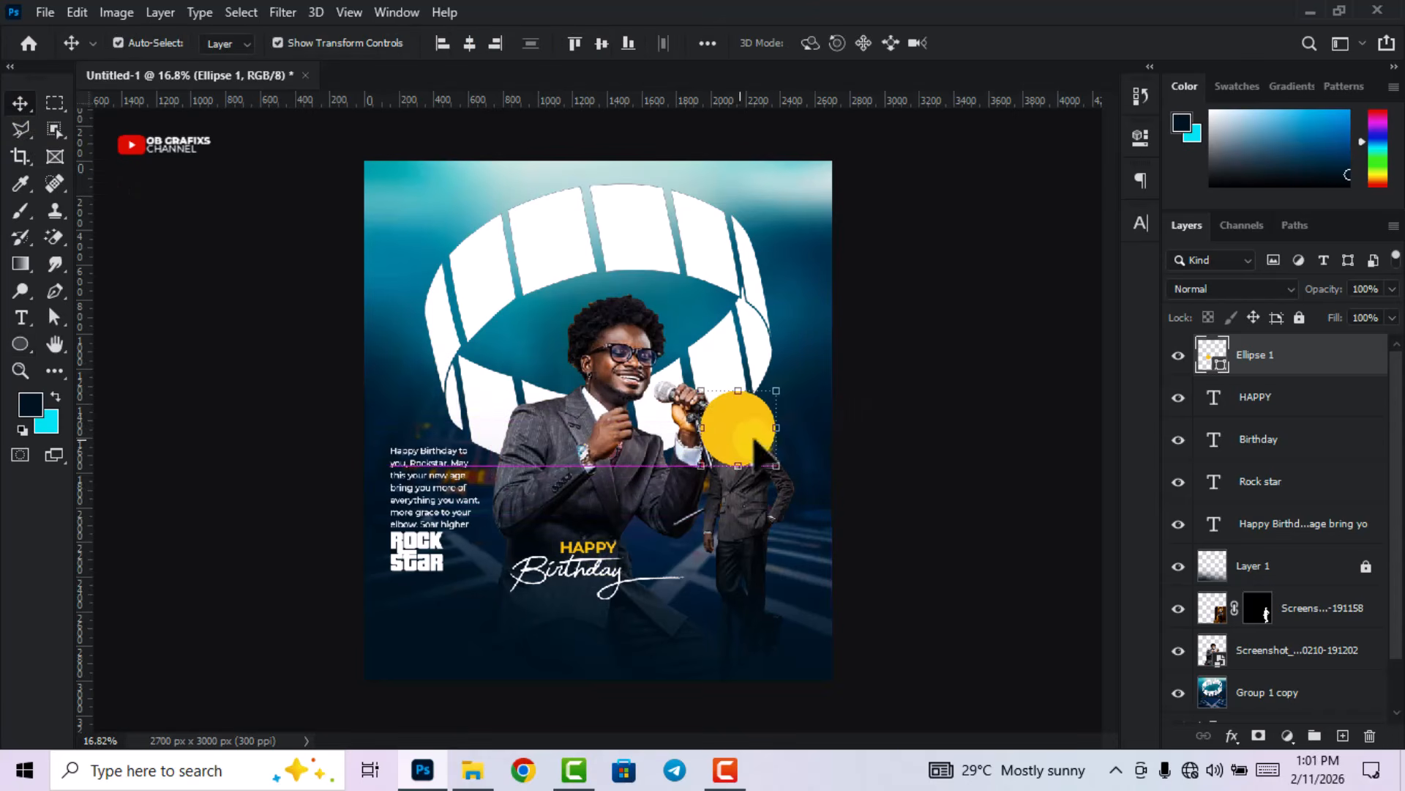
drag(1280, 370, 1288, 626)
- Scale down the yellow circle behind the standing man's head and commit the transform
scroll(768, 410, up, 3)
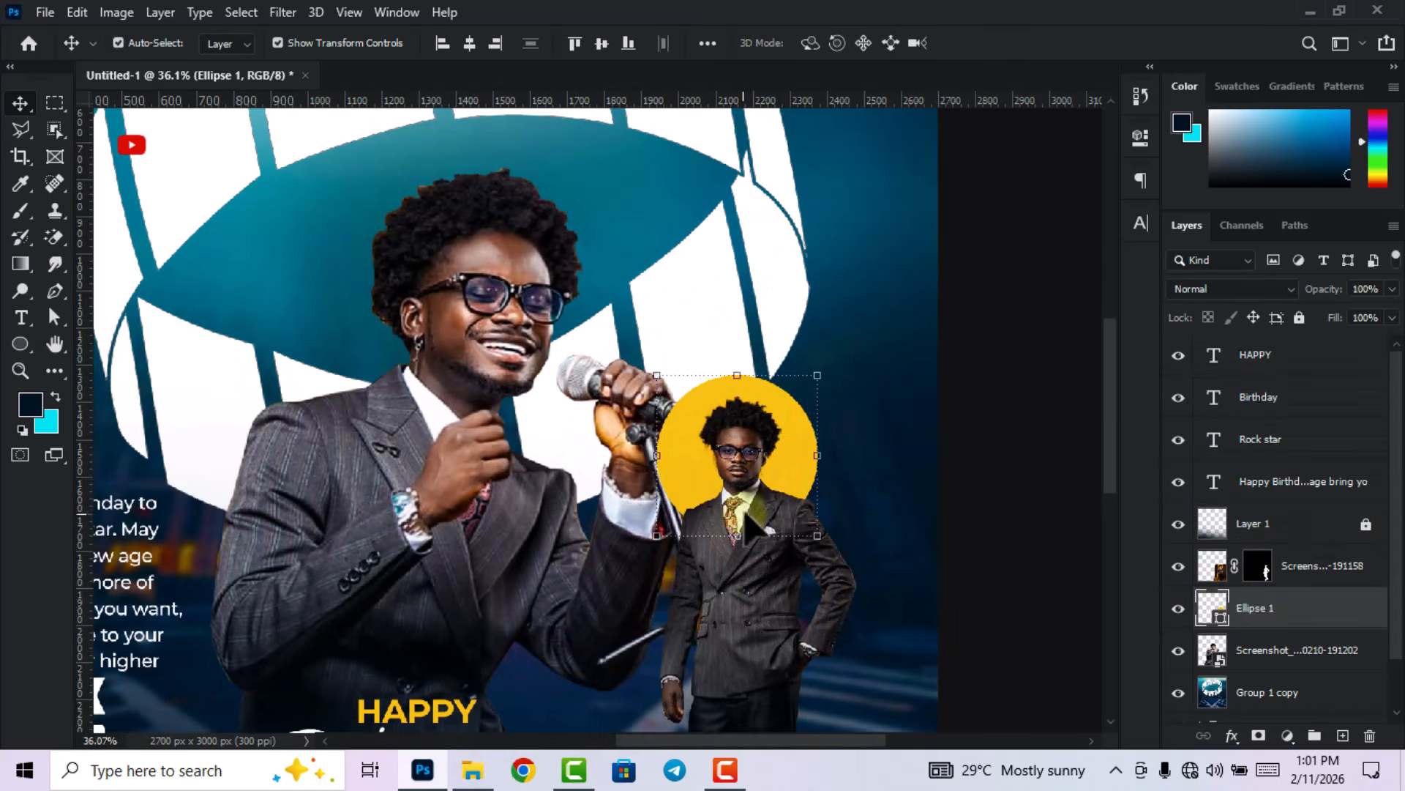
drag(735, 544, 737, 495)
click(1020, 43)
scroll(689, 471, down, 3)
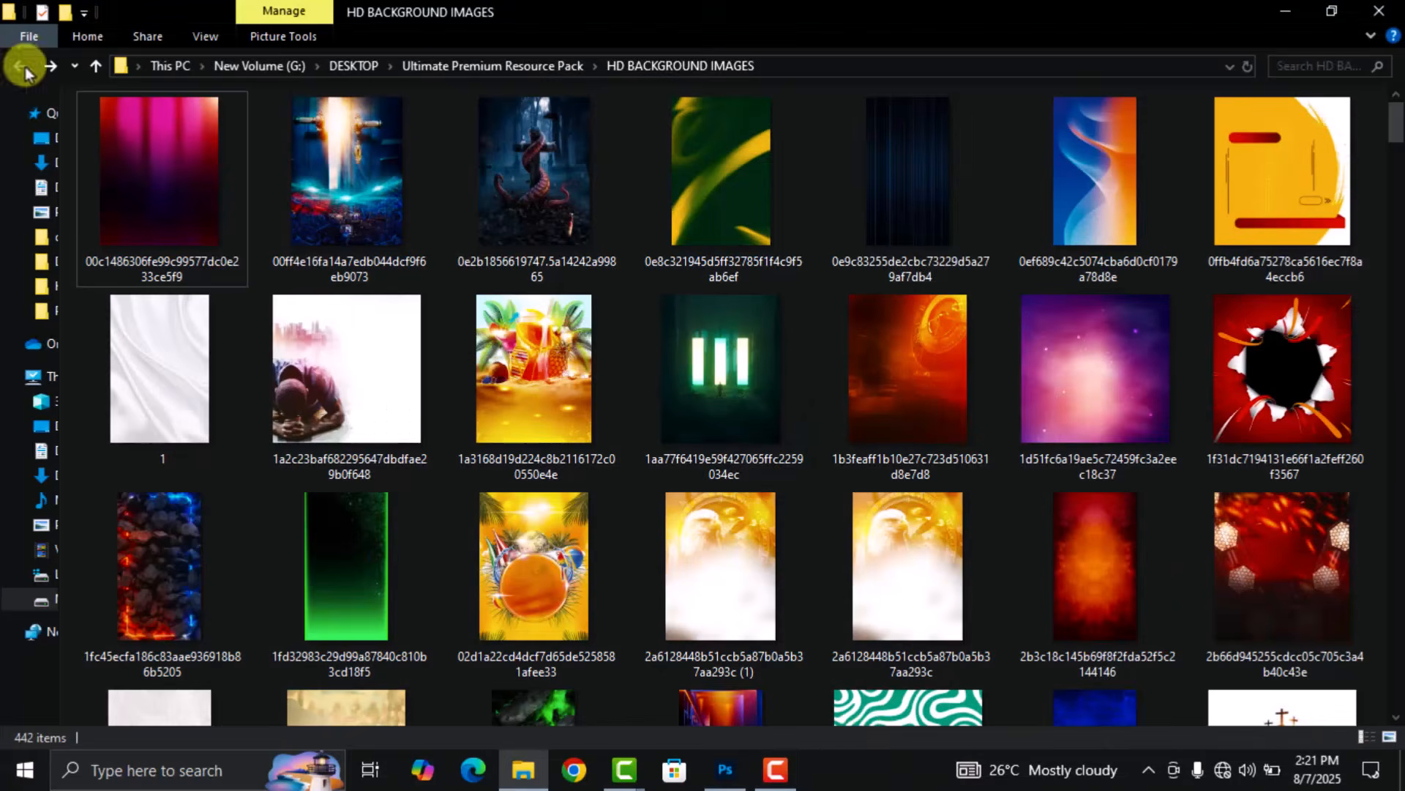
- Switch to File Explorer and examine the backgrounds in the resource pack's HD BACKGROUND IMAGES folder
click(20, 66)
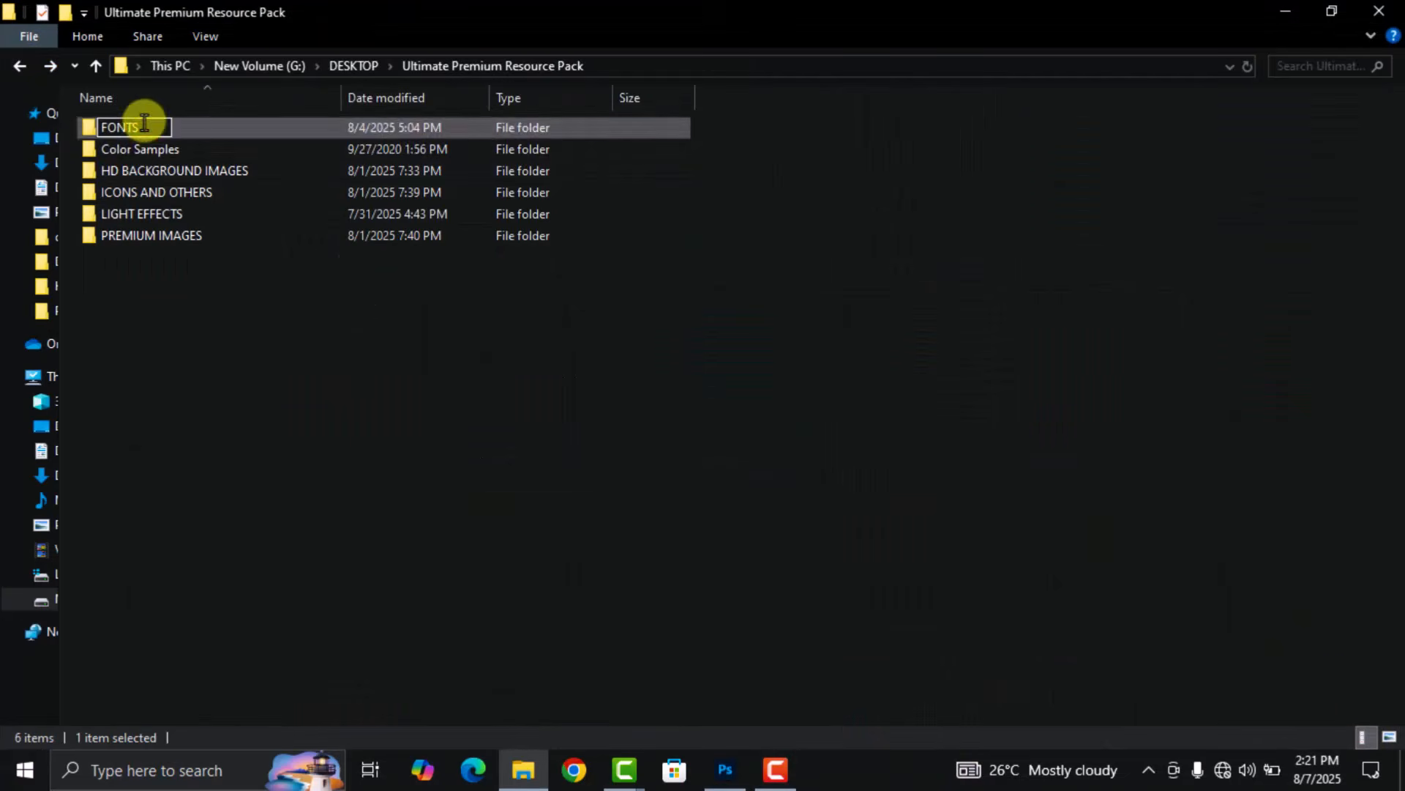
double_click(147, 169)
scroll(1259, 410, down, 4)
scroll(1259, 412, down, 8)
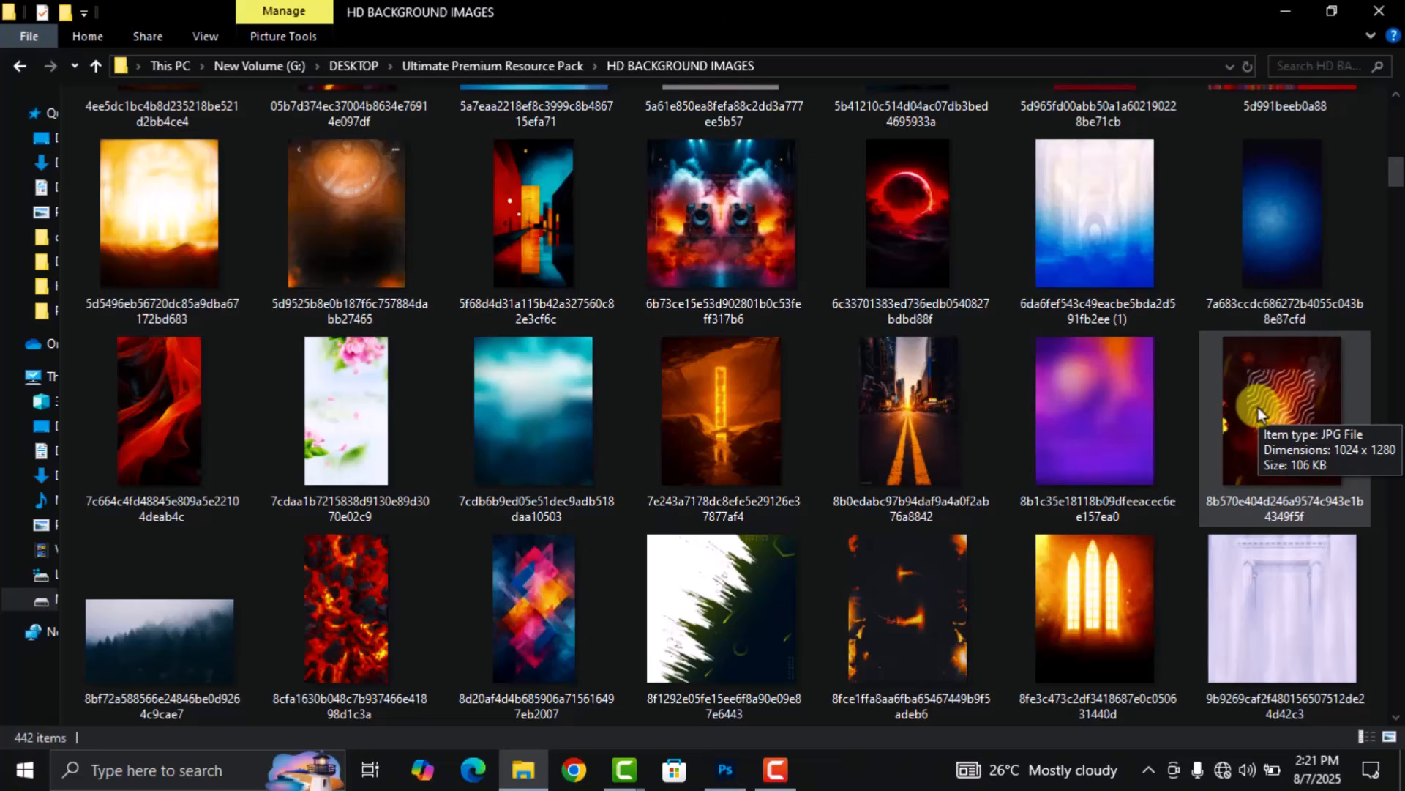
scroll(1193, 442, down, 20)
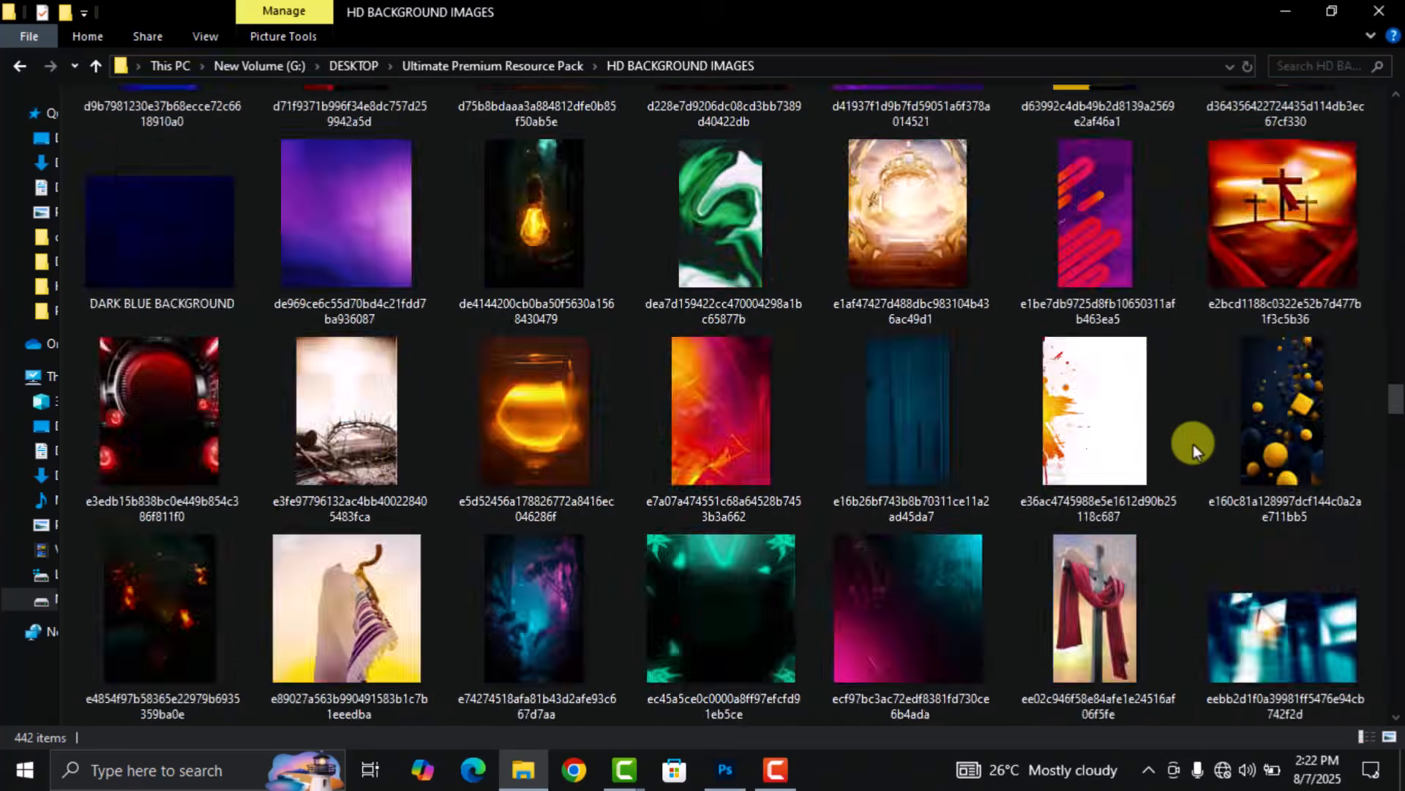
scroll(1193, 445, down, 20)
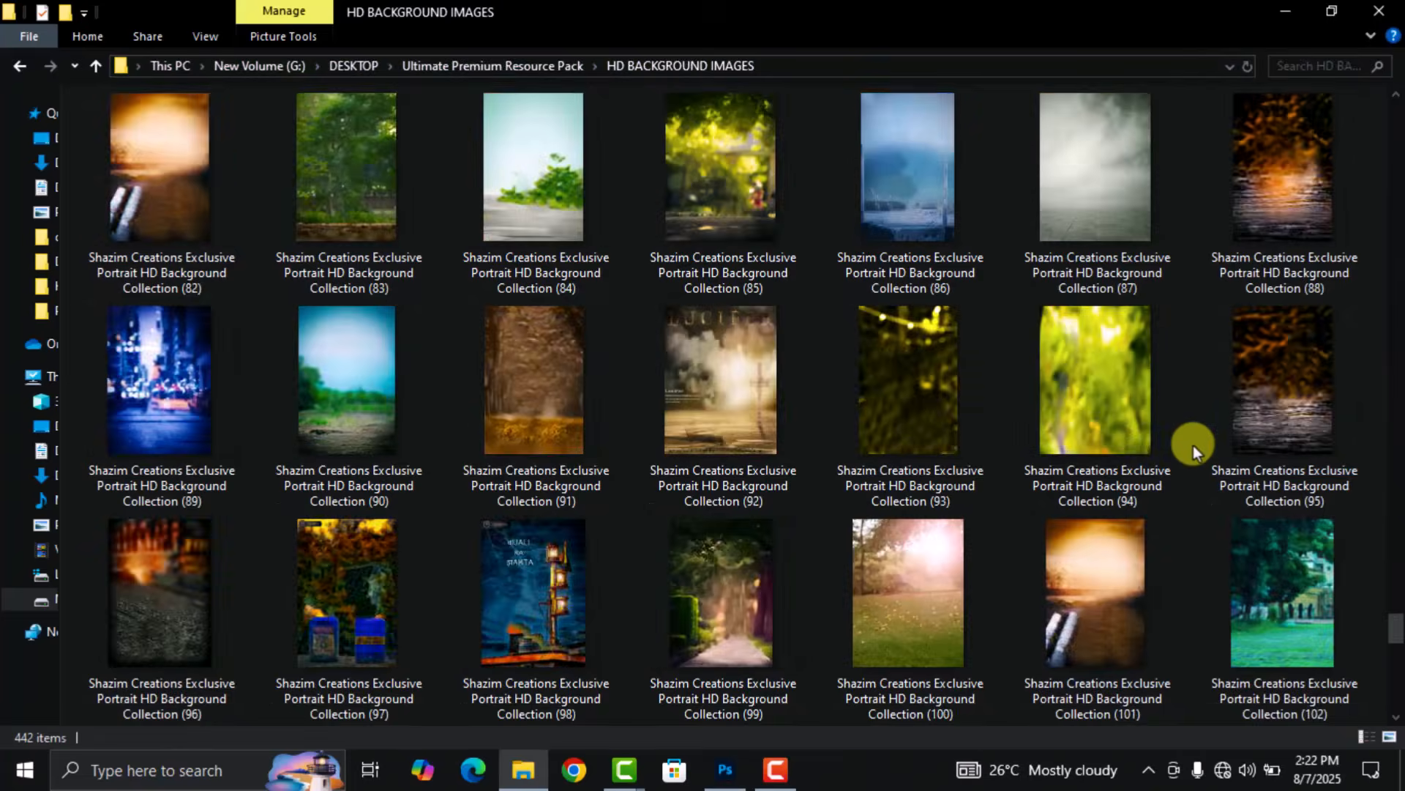
scroll(1193, 445, up, 20)
- Open the resource pack's PREMIUM IMAGES folder and look through its stock photos
click(20, 67)
double_click(985, 381)
scroll(1008, 466, down, 16)
scroll(1008, 466, down, 15)
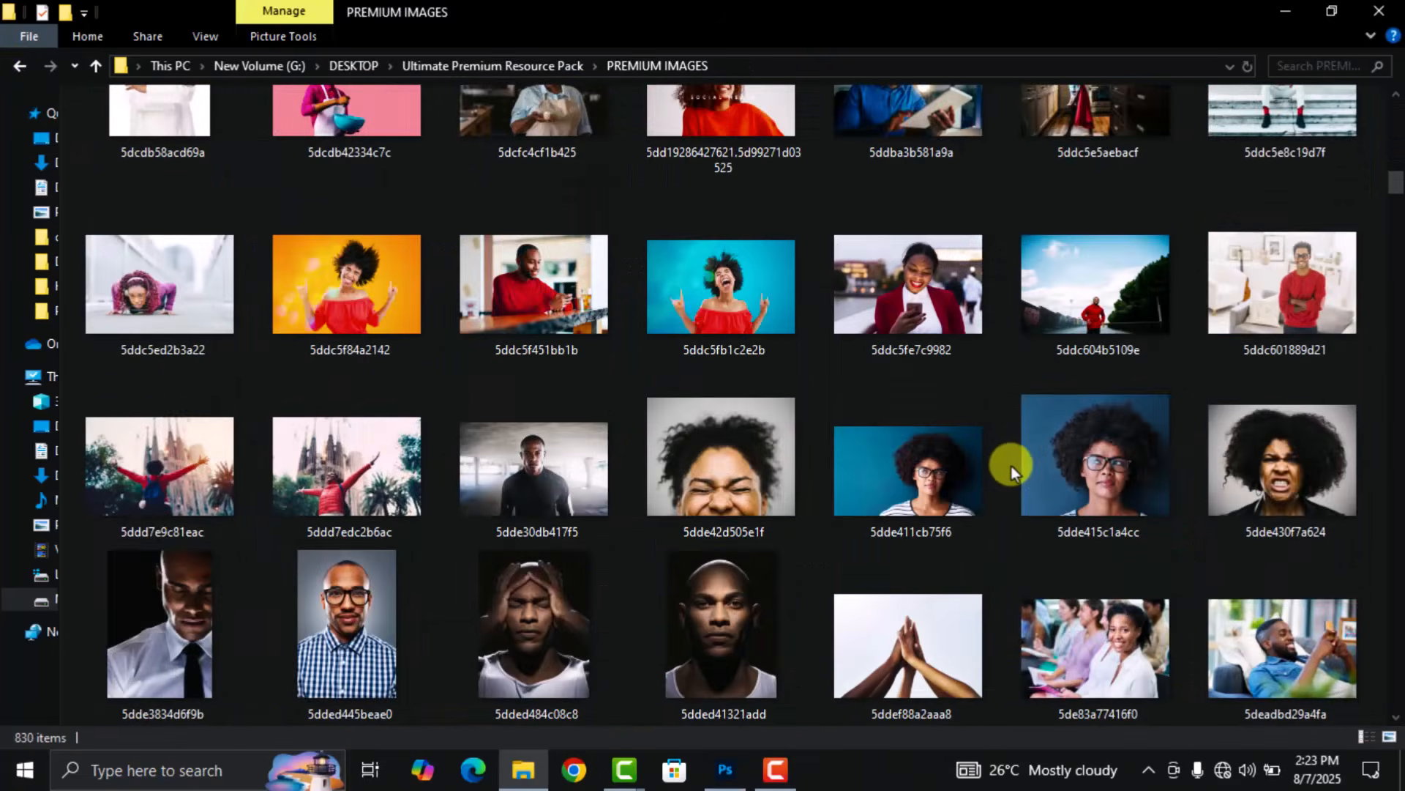
scroll(1009, 466, down, 6)
scroll(1007, 476, down, 20)
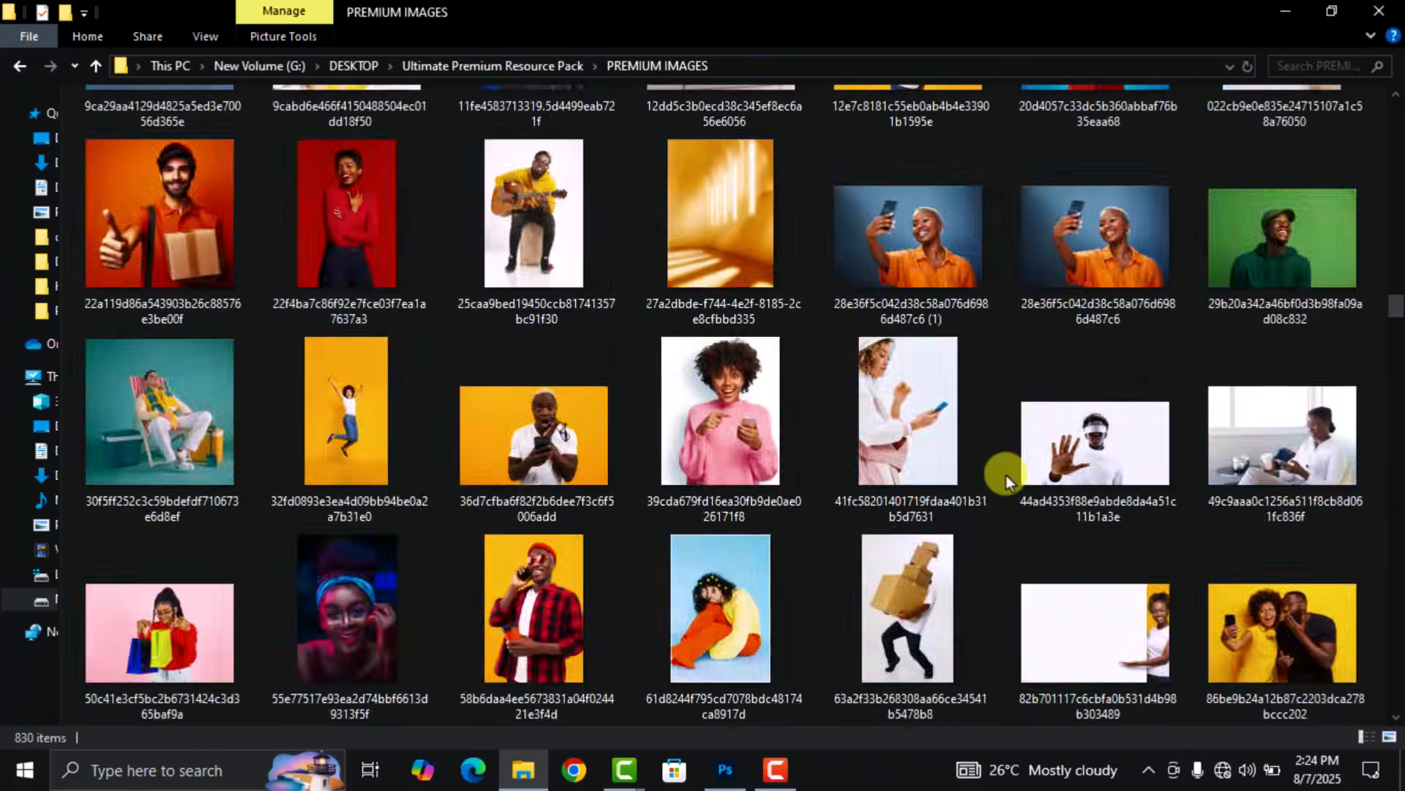
scroll(1005, 477, down, 20)
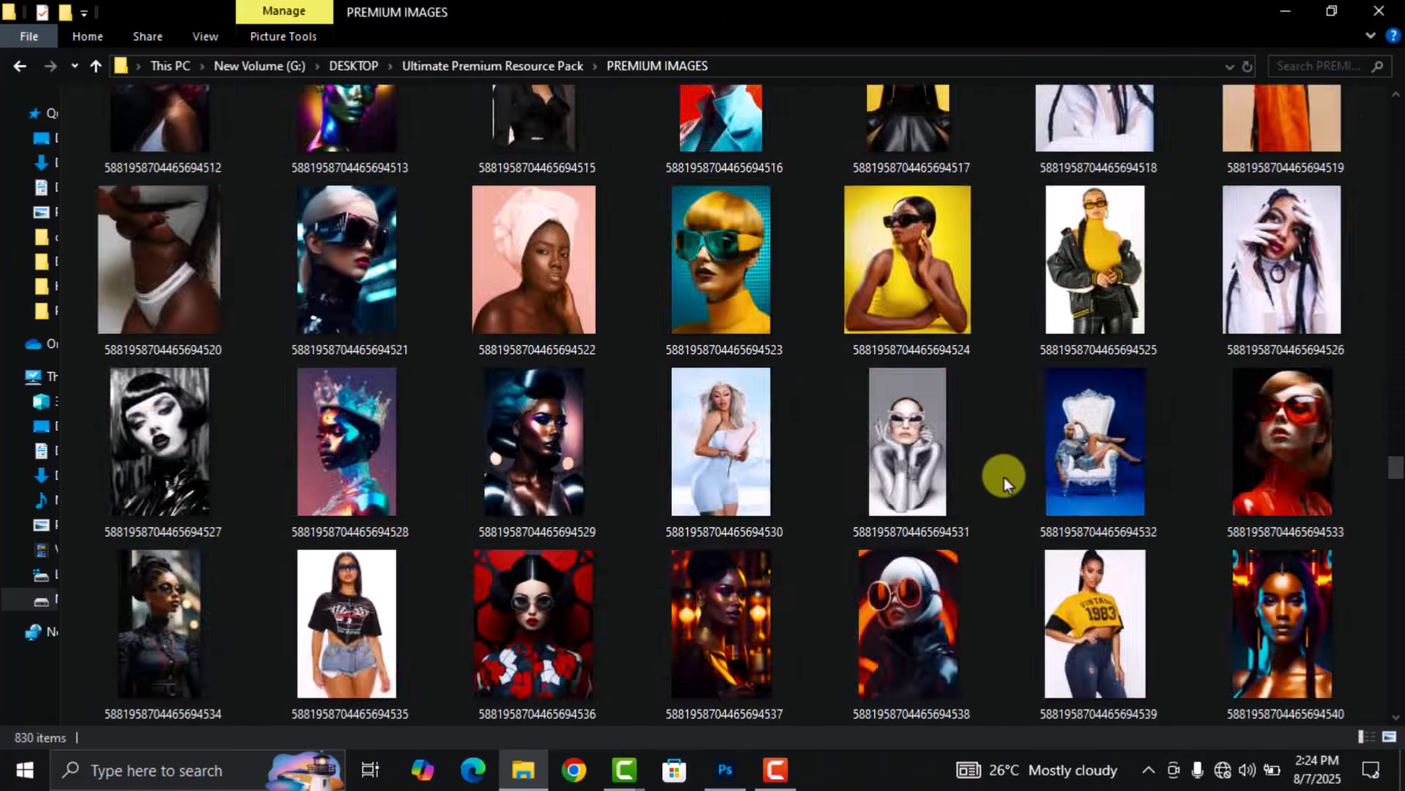
scroll(1005, 477, down, 20)
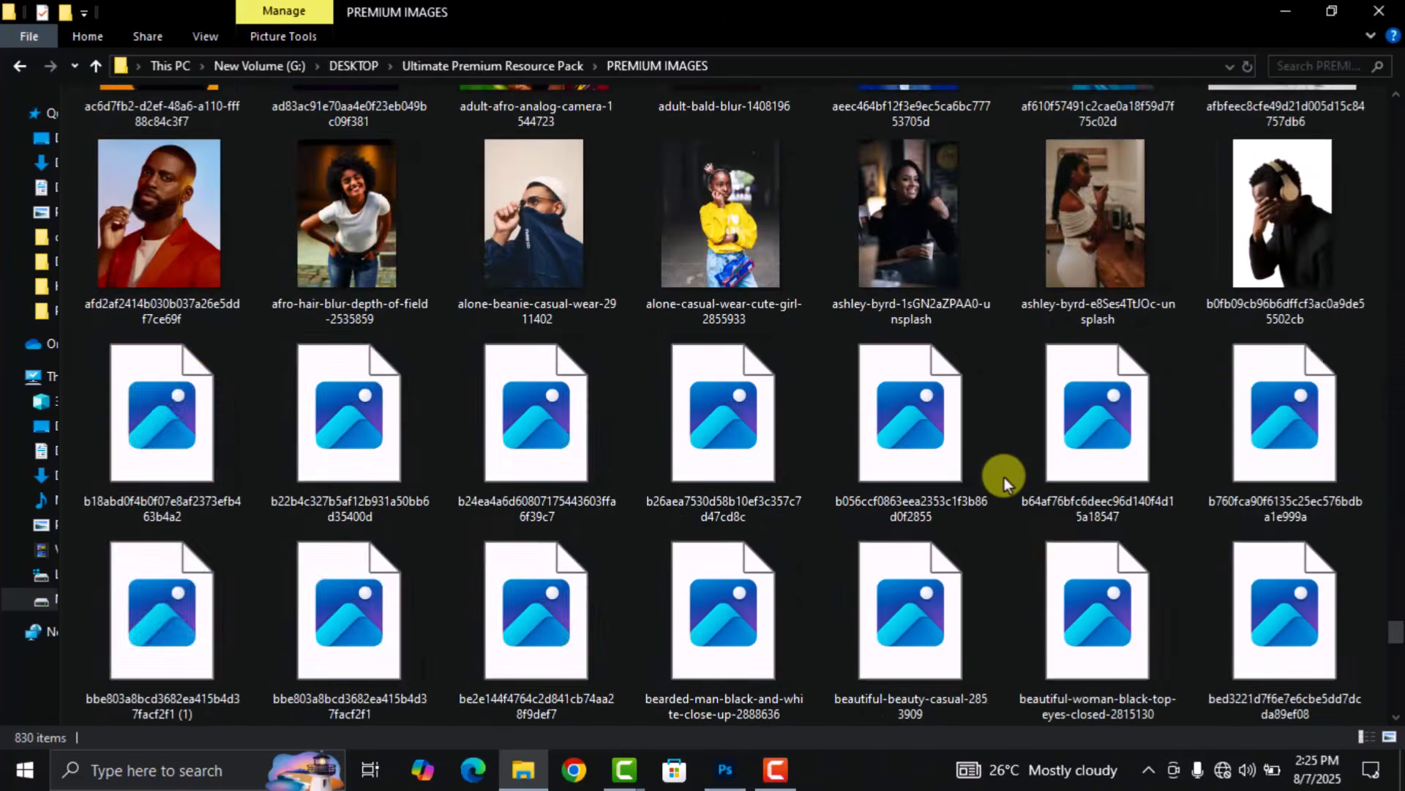
scroll(1004, 477, up, 20)
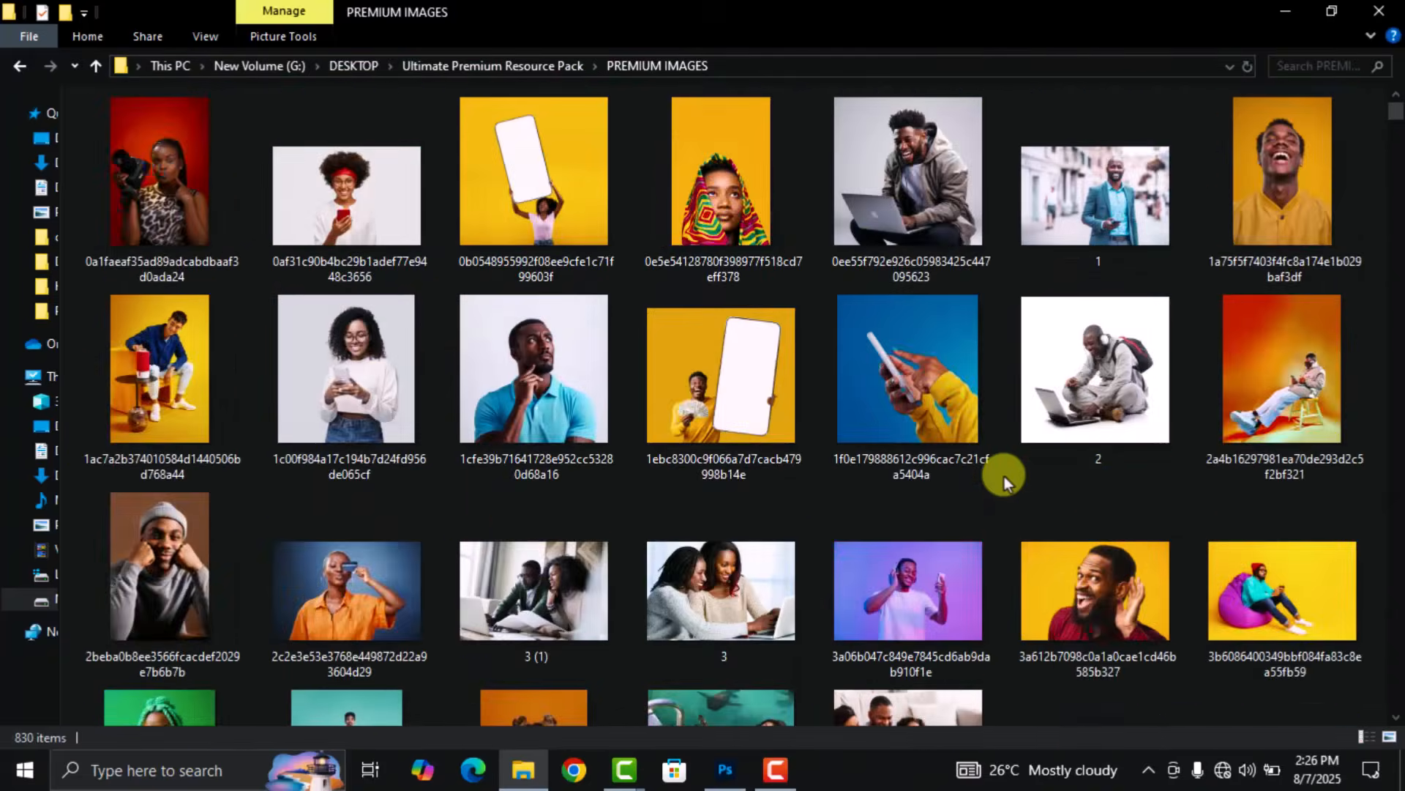
- Return to the resource pack's folders and look through the graphics in the ICONS AND OTHERS folder
click(20, 65)
double_click(191, 214)
scroll(943, 485, down, 15)
scroll(943, 484, up, 15)
double_click(18, 68)
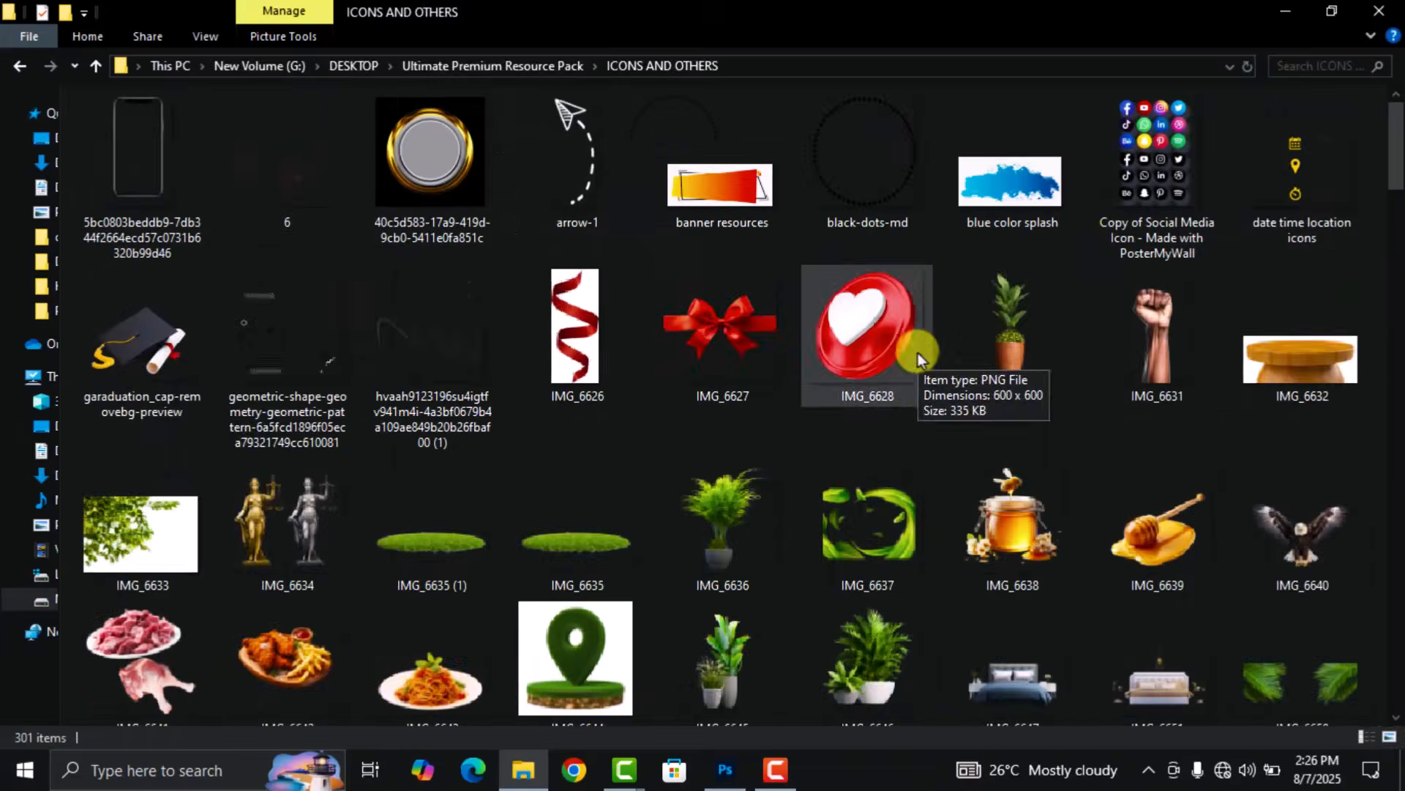
scroll(946, 421, down, 6)
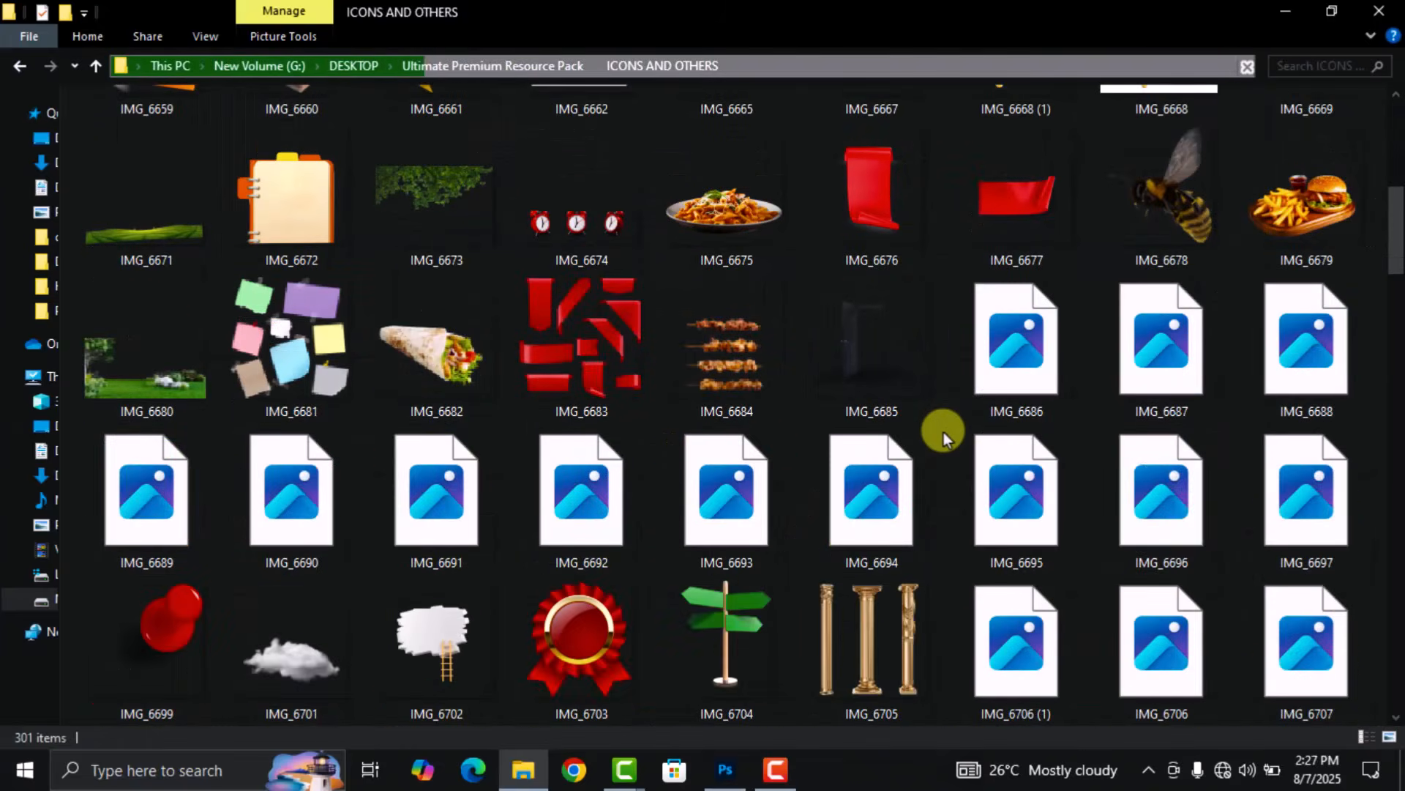
scroll(944, 438, down, 2)
scroll(937, 410, down, 4)
scroll(934, 397, up, 4)
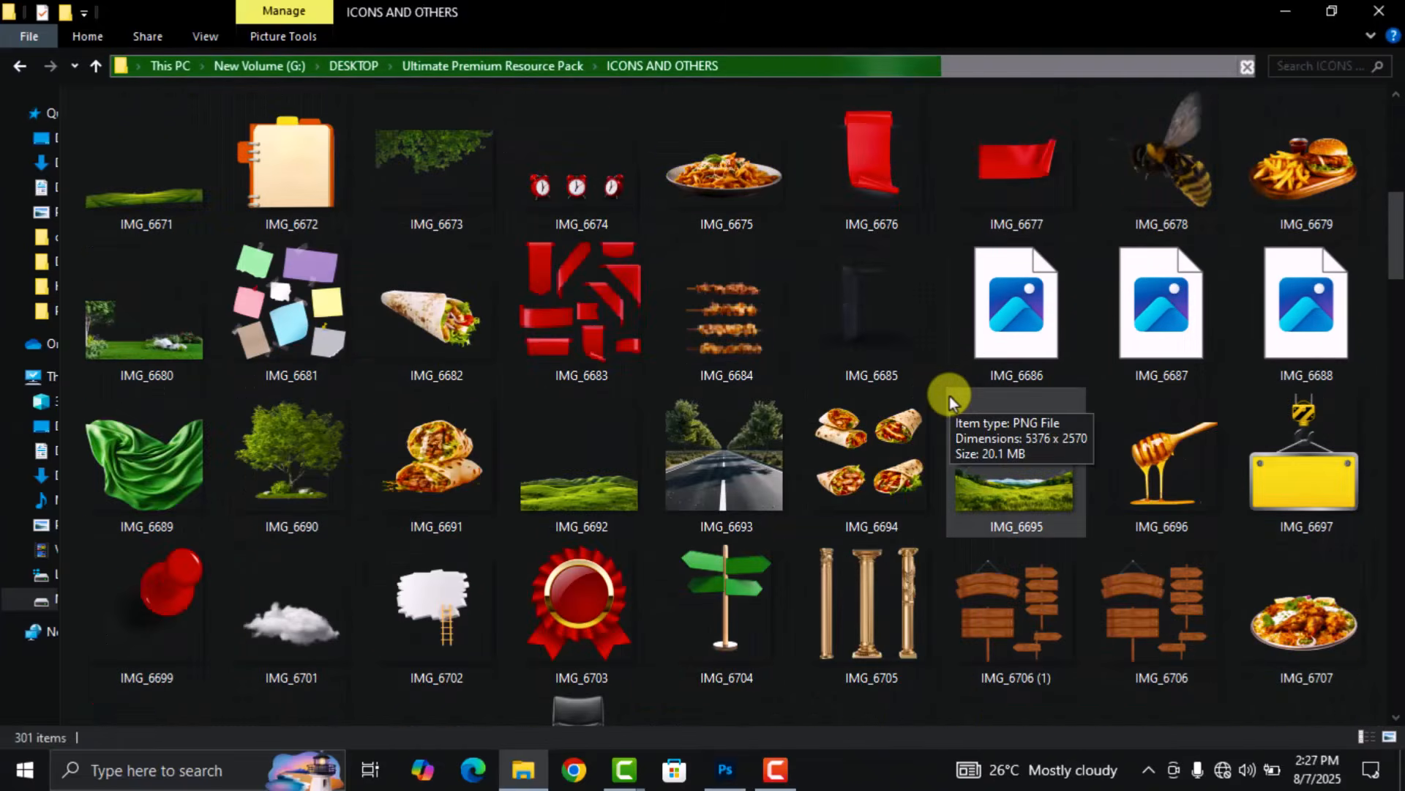
scroll(945, 388, down, 20)
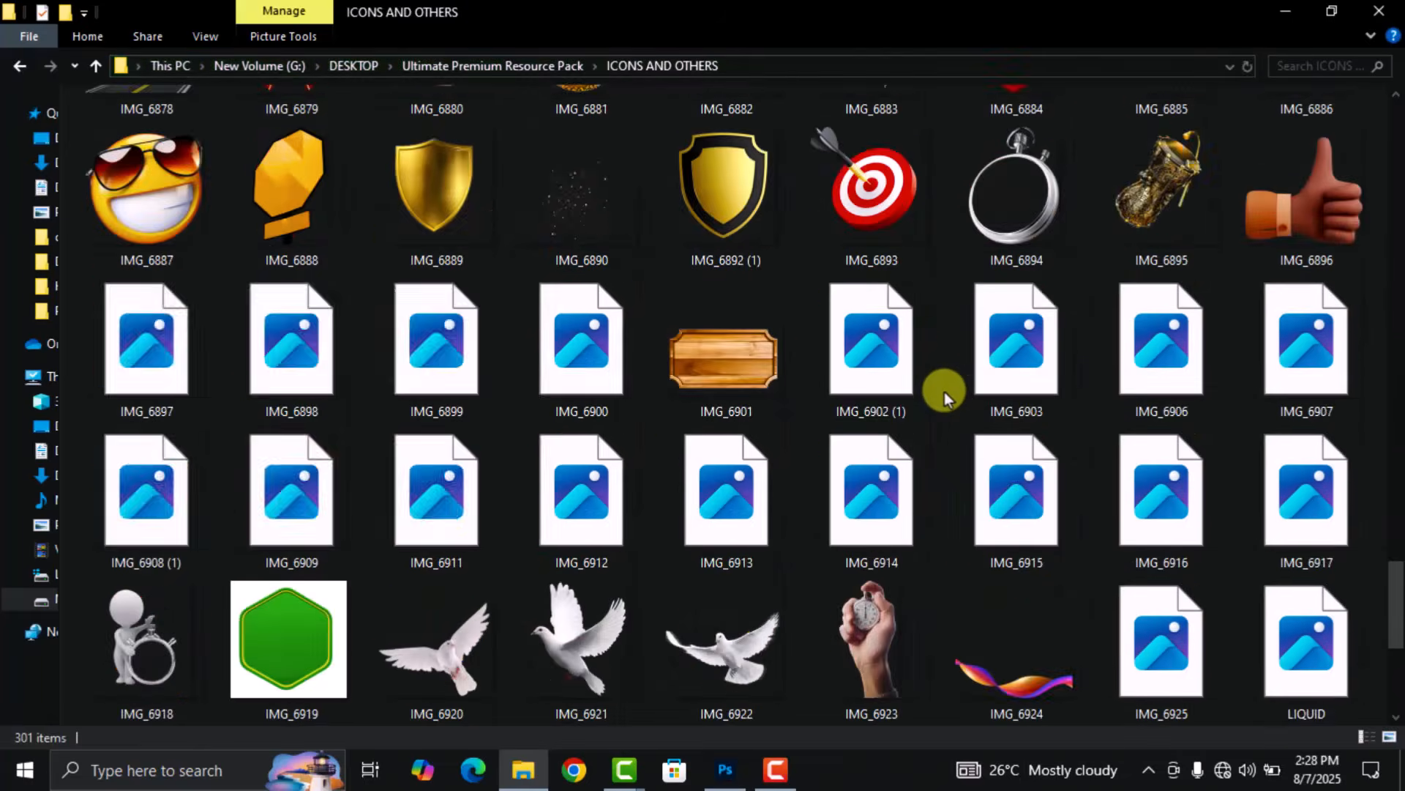
- Finish browsing the icons, open the resource pack's FONTS folder and look through the typefaces as large thumbnails
scroll(945, 392, down, 10)
scroll(944, 393, up, 15)
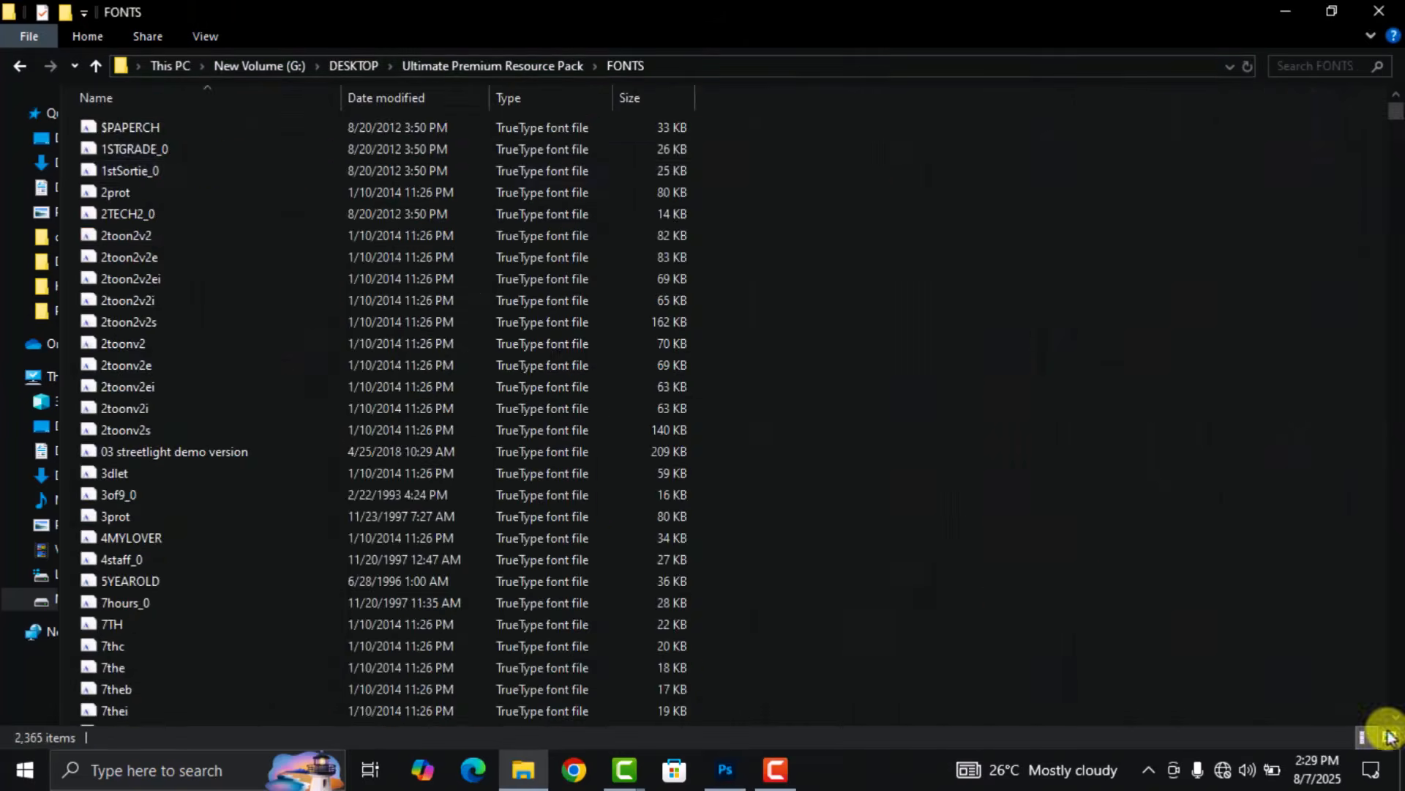
click(1390, 737)
scroll(861, 344, down, 20)
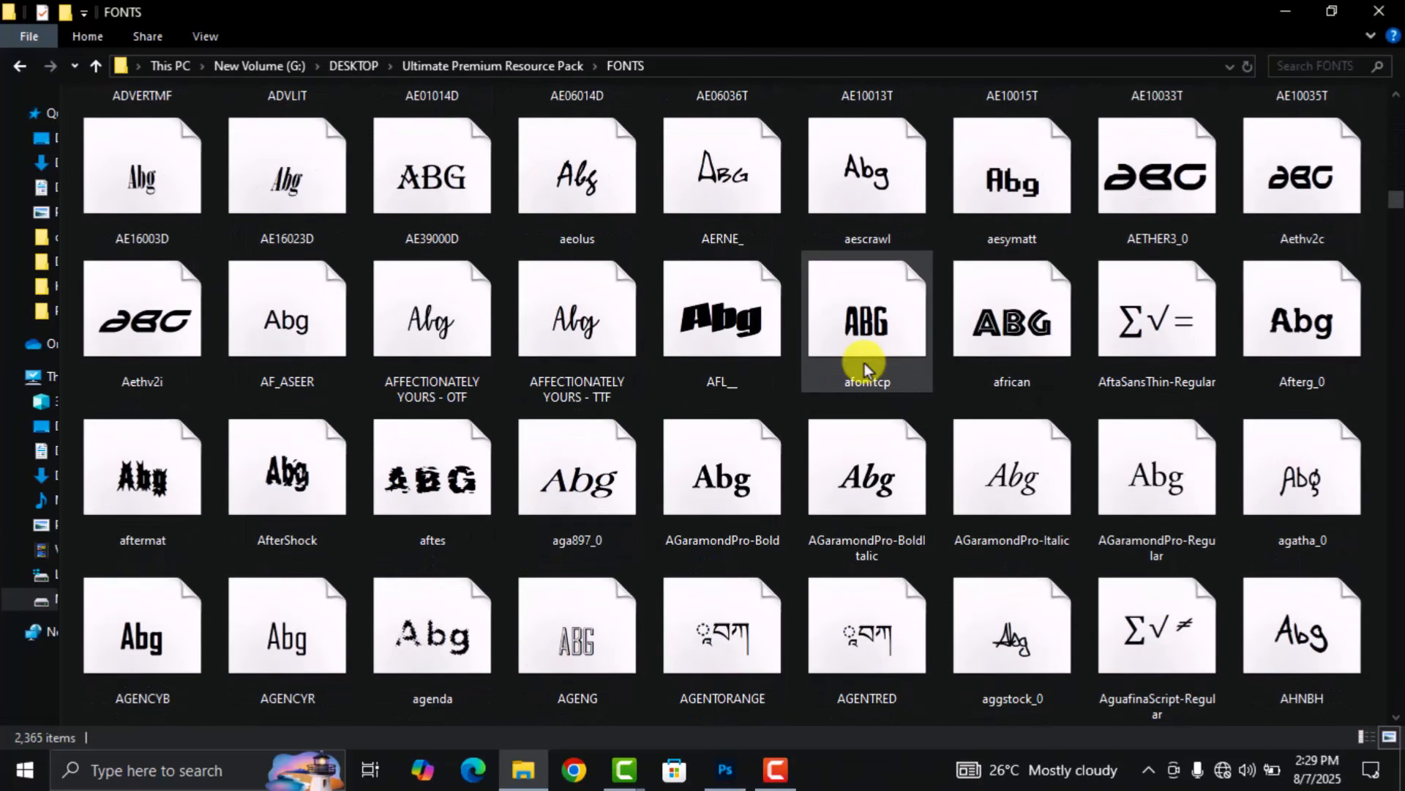
scroll(864, 366, down, 20)
scroll(864, 375, down, 20)
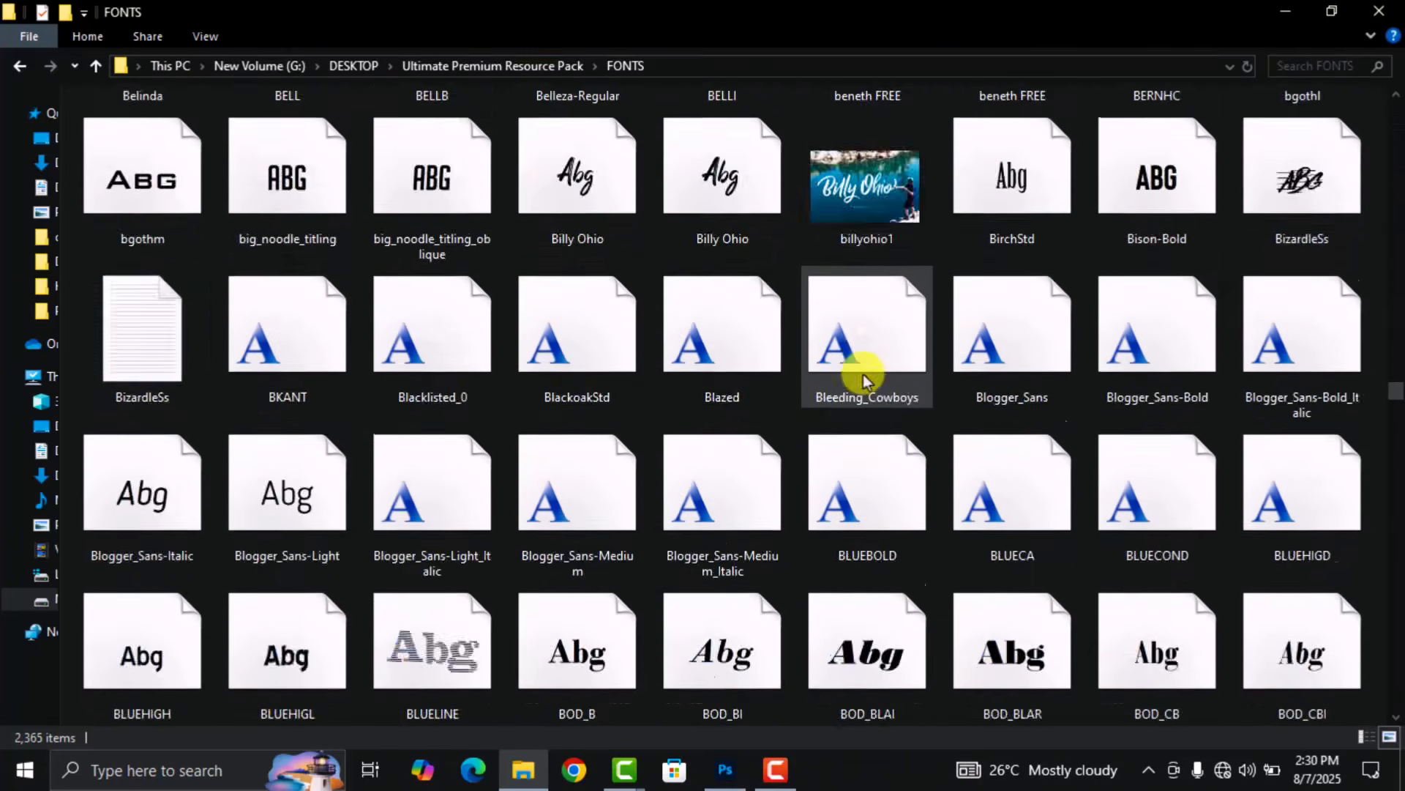
scroll(942, 410, down, 20)
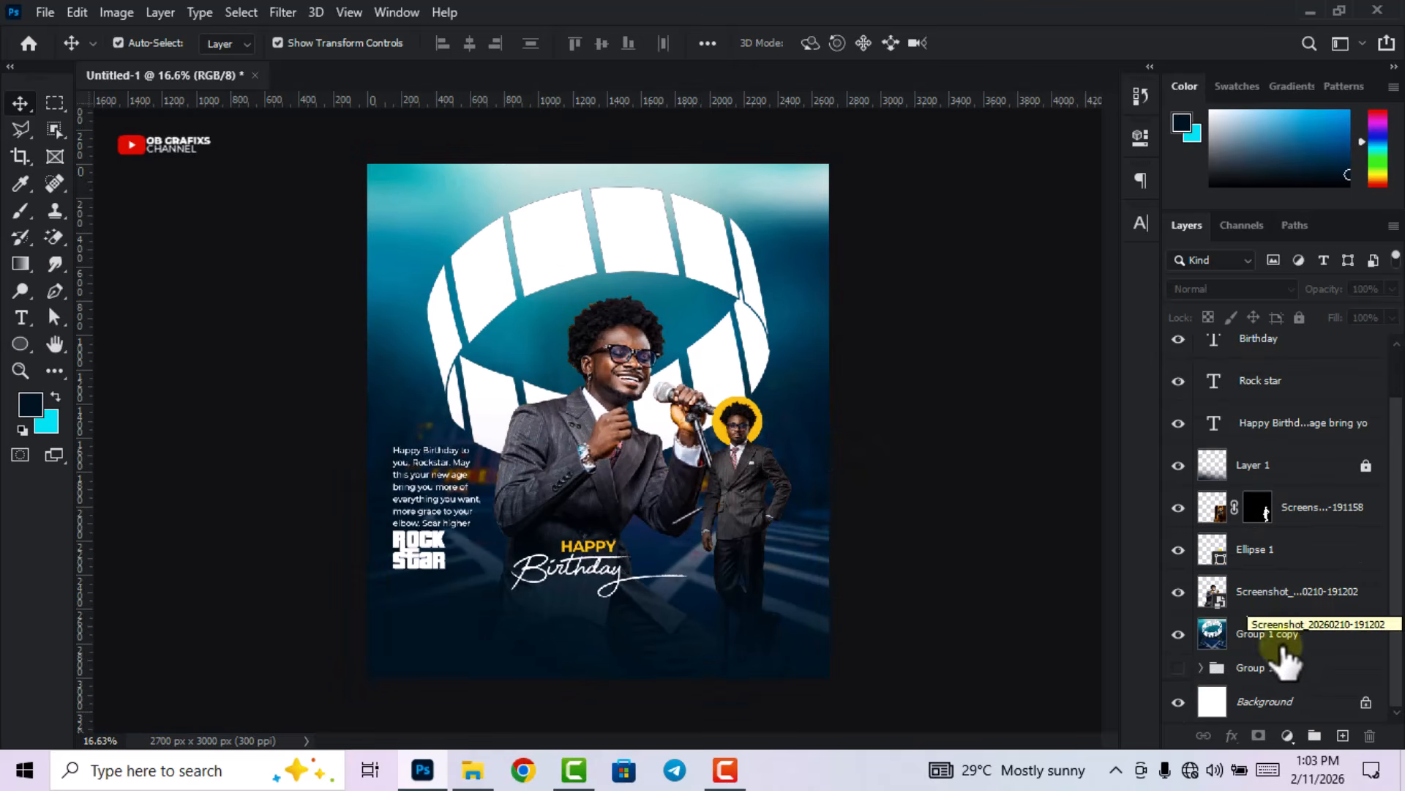
click(1215, 633)
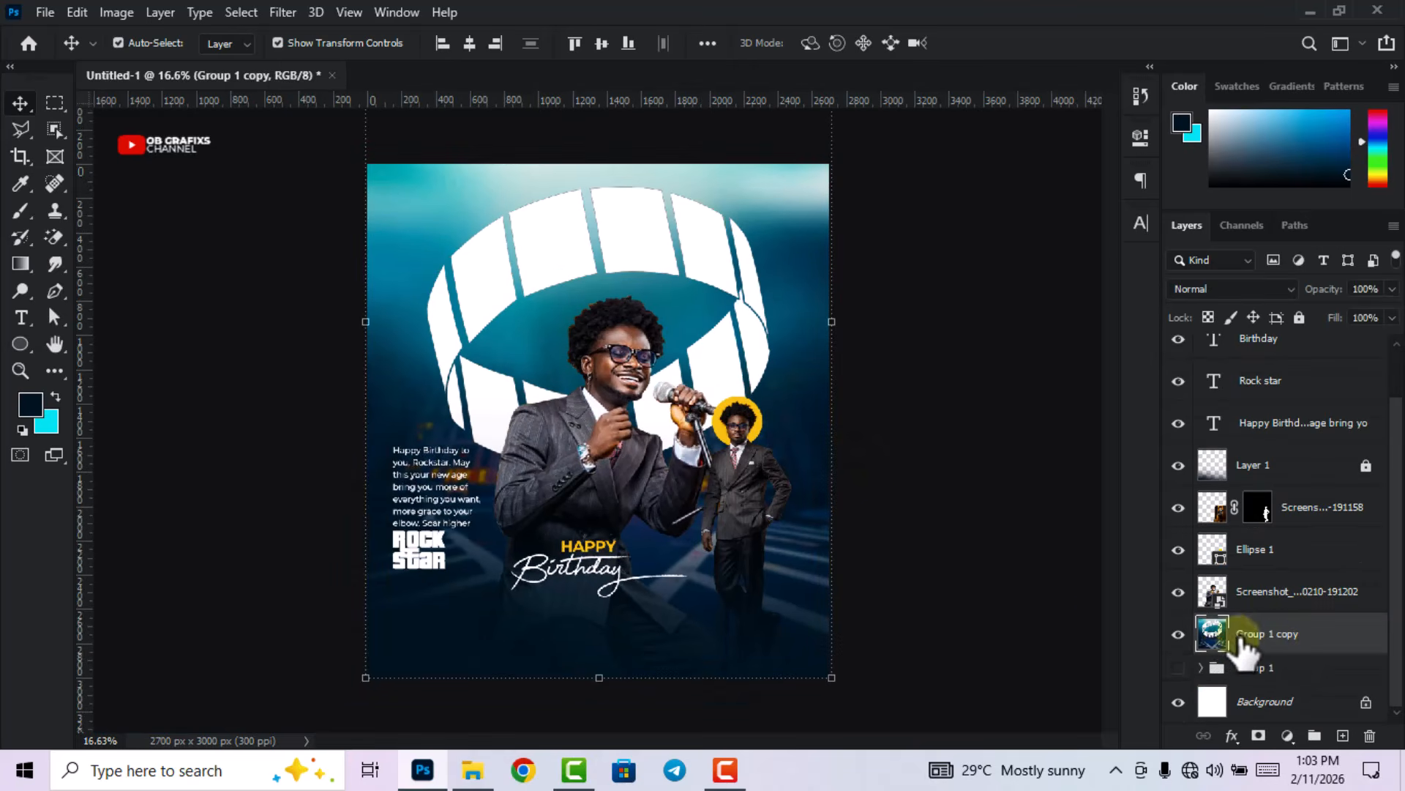
click(489, 761)
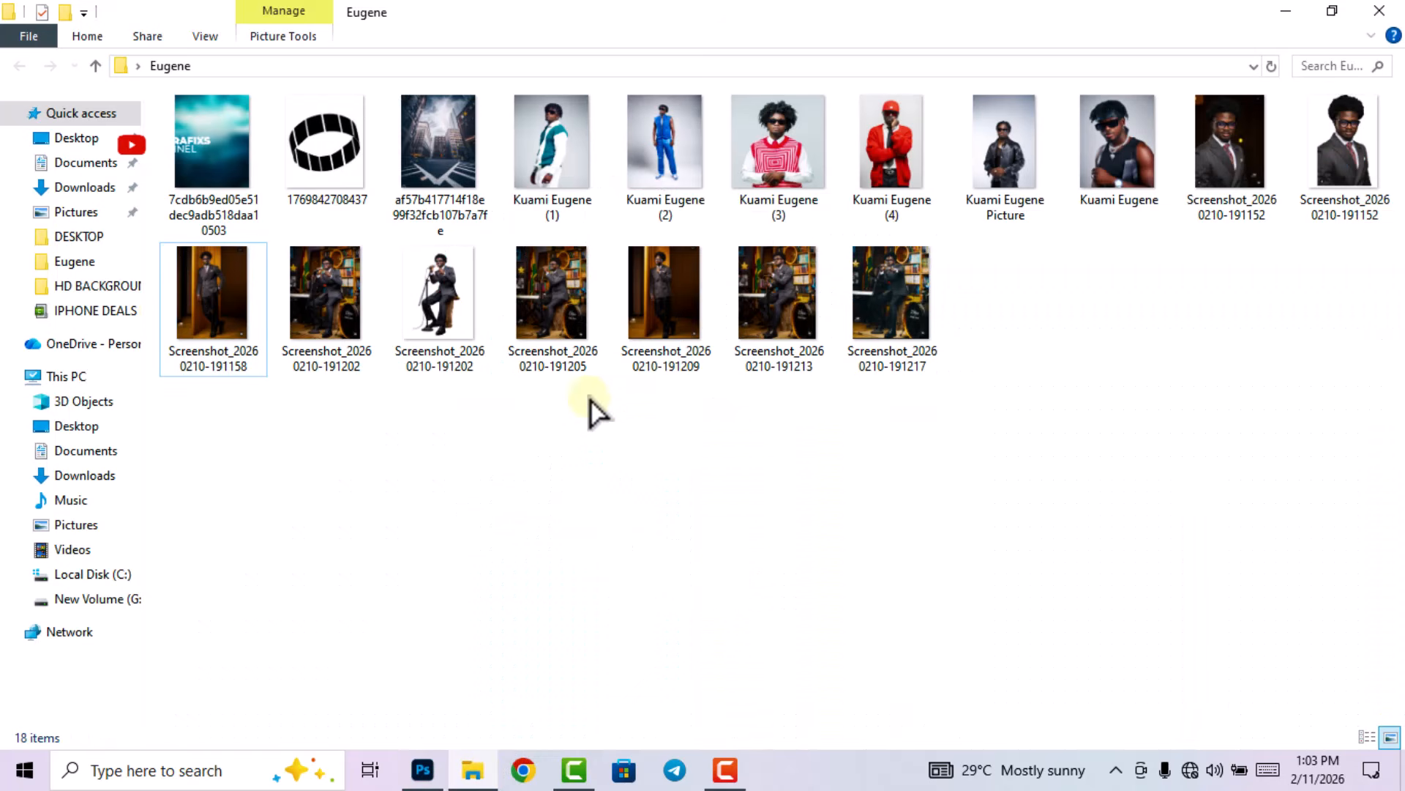
drag(1230, 158, 644, 479)
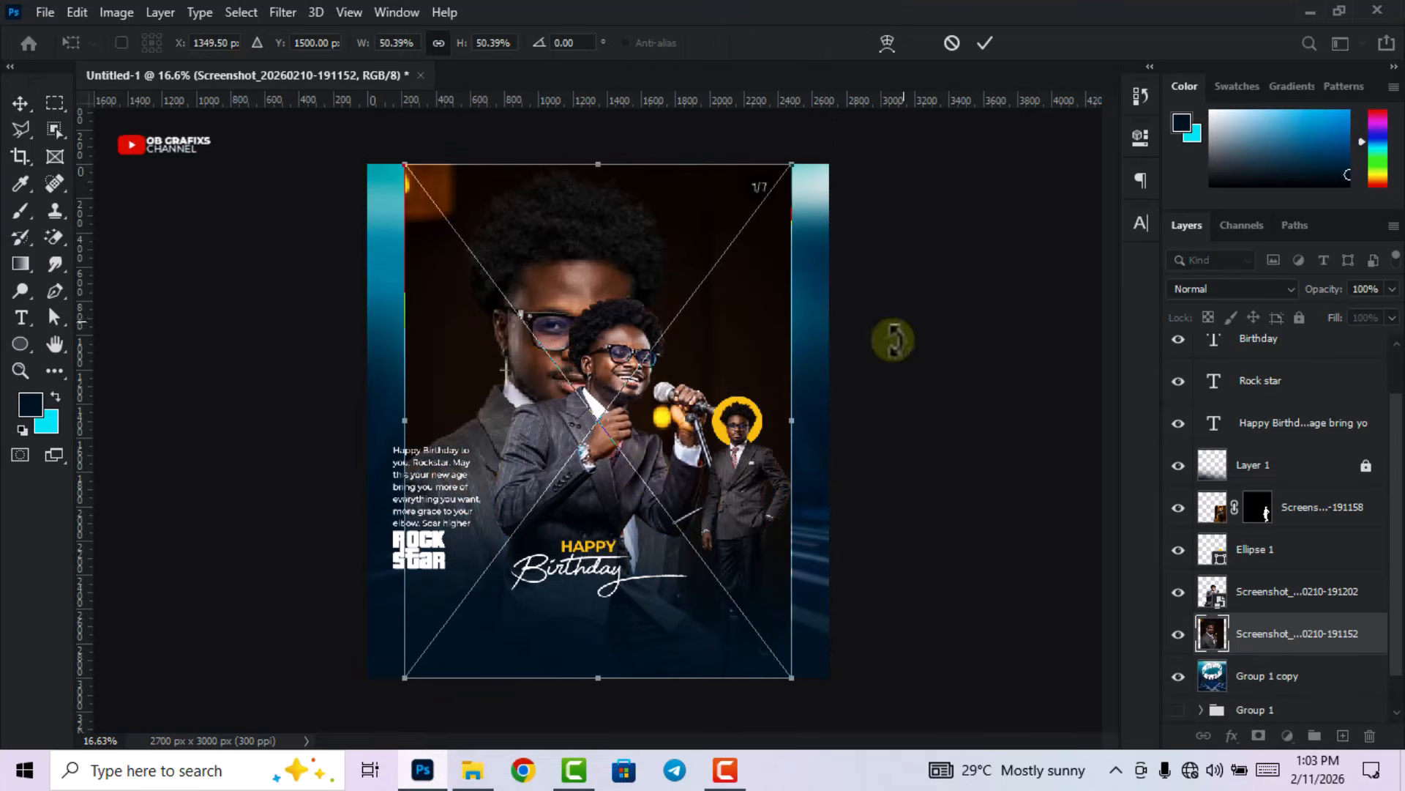
click(986, 42)
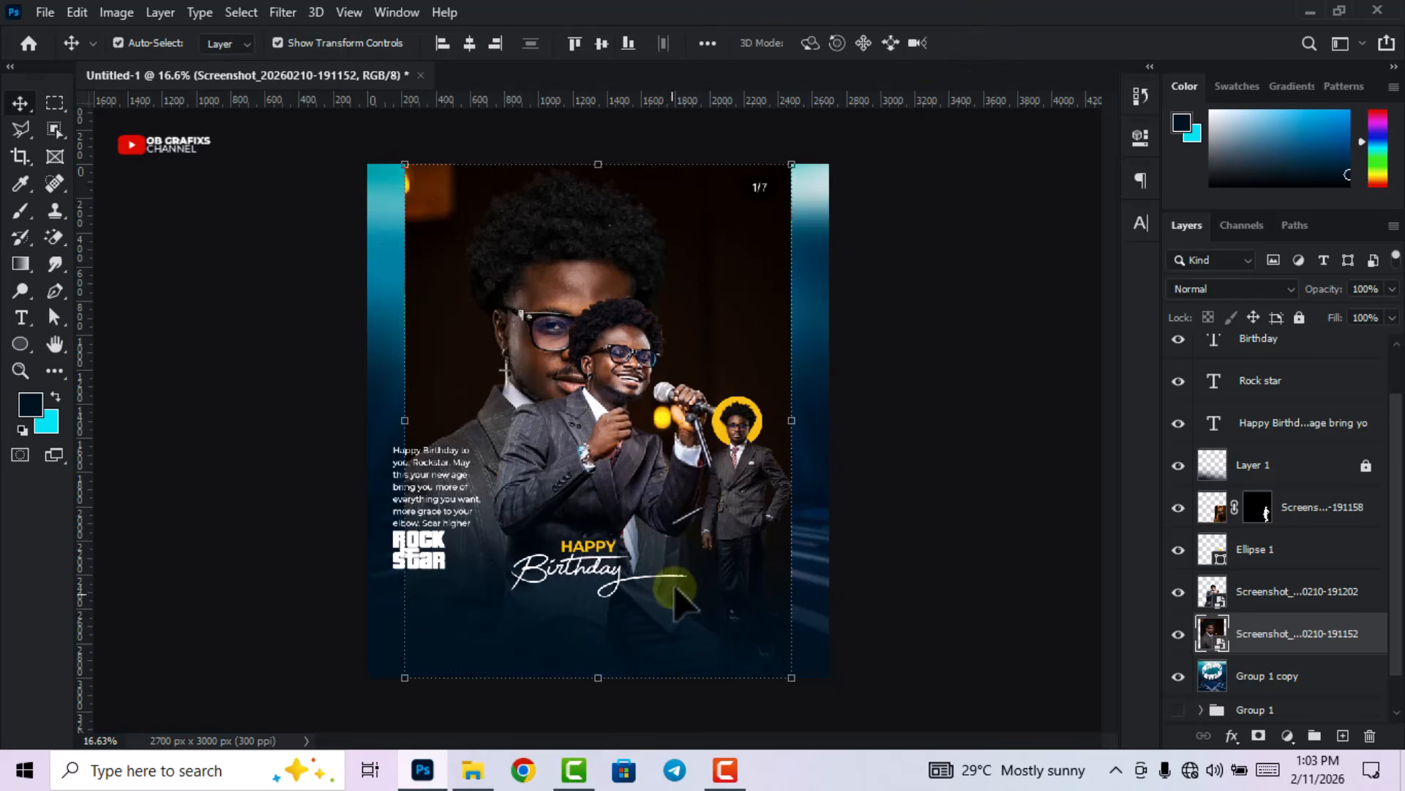
- Scale the portrait down to about 9.5%, position it over the ring's top middle frame, and lower its opacity to 51%
drag(603, 677, 624, 260)
drag(602, 213, 638, 231)
key(Return)
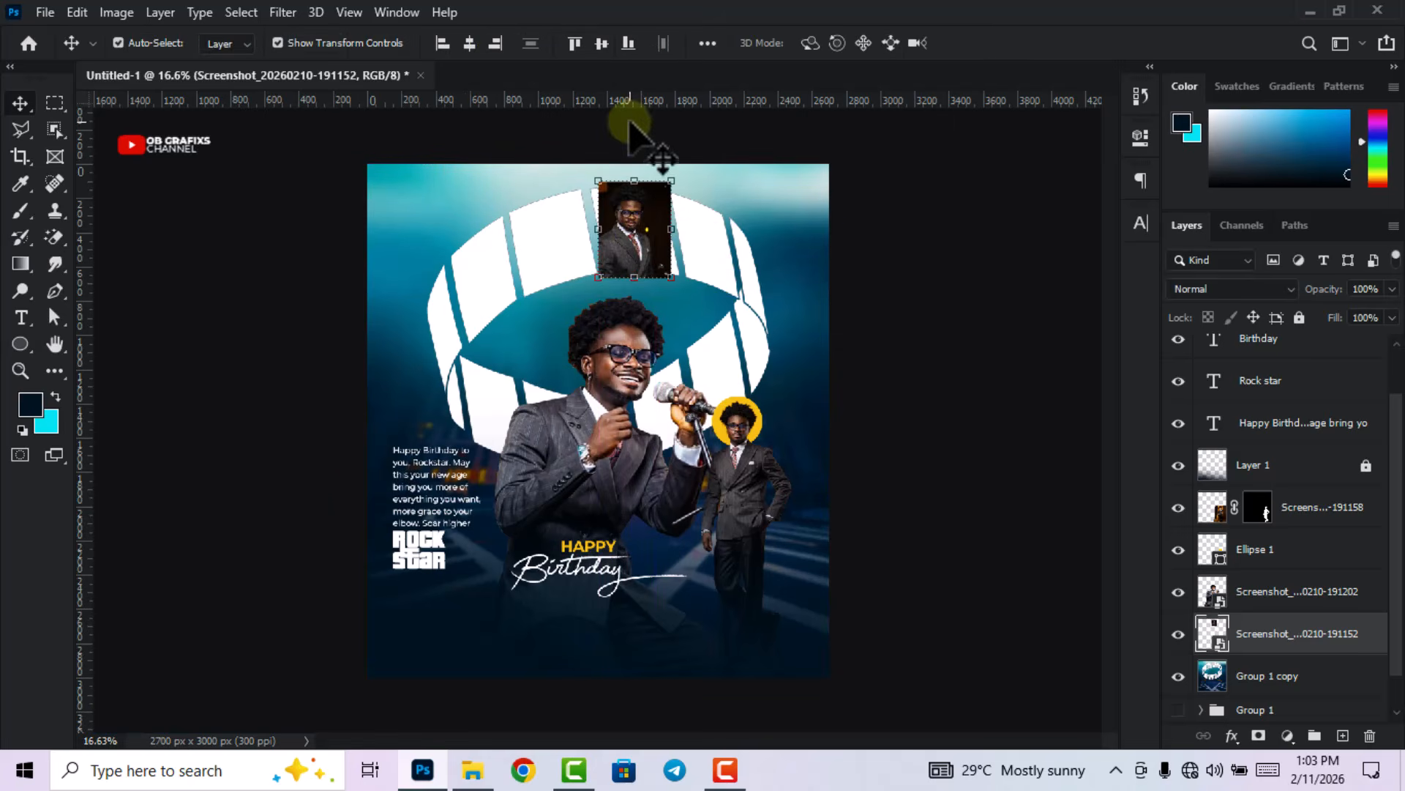
scroll(644, 130, up, 5)
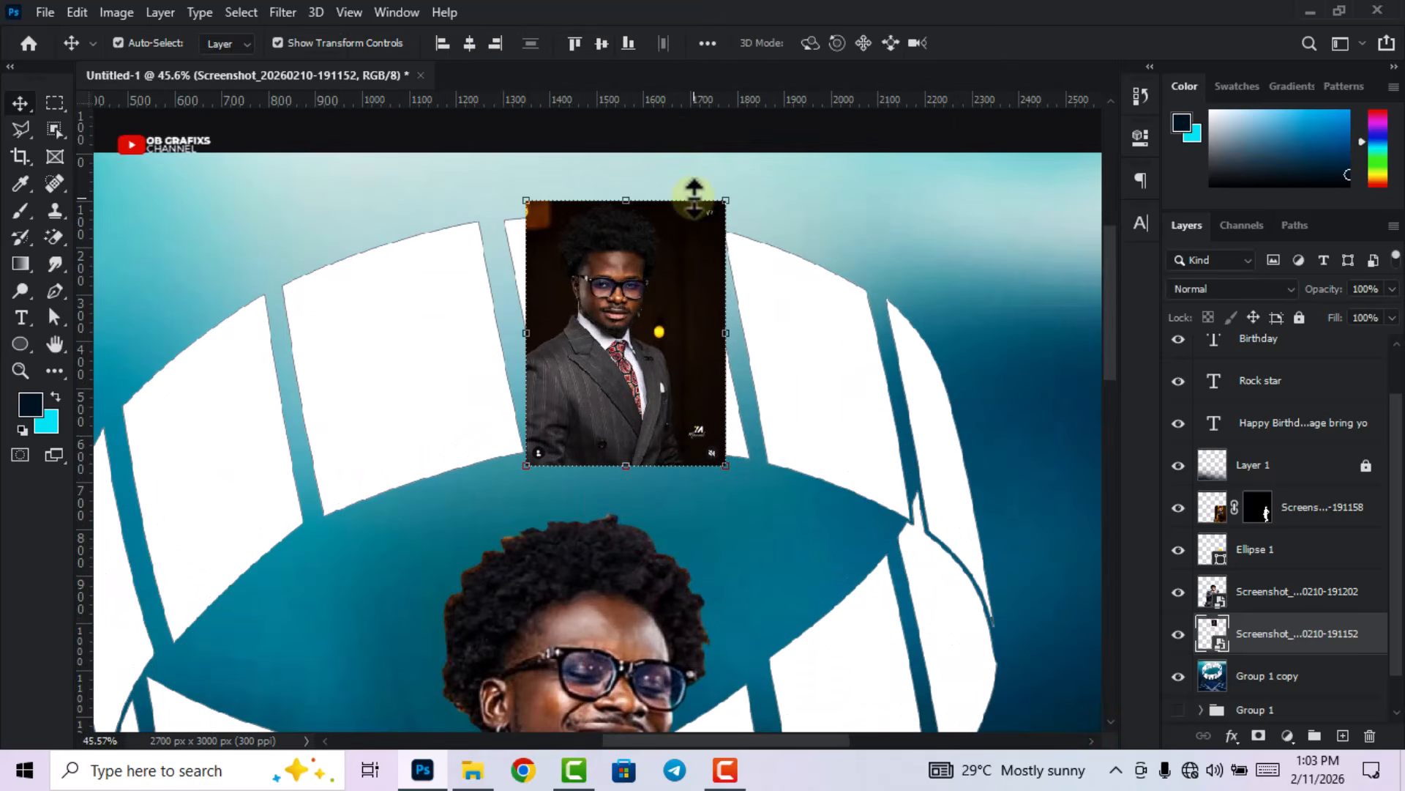
scroll(696, 188, up, 2)
scroll(746, 251, up, 1)
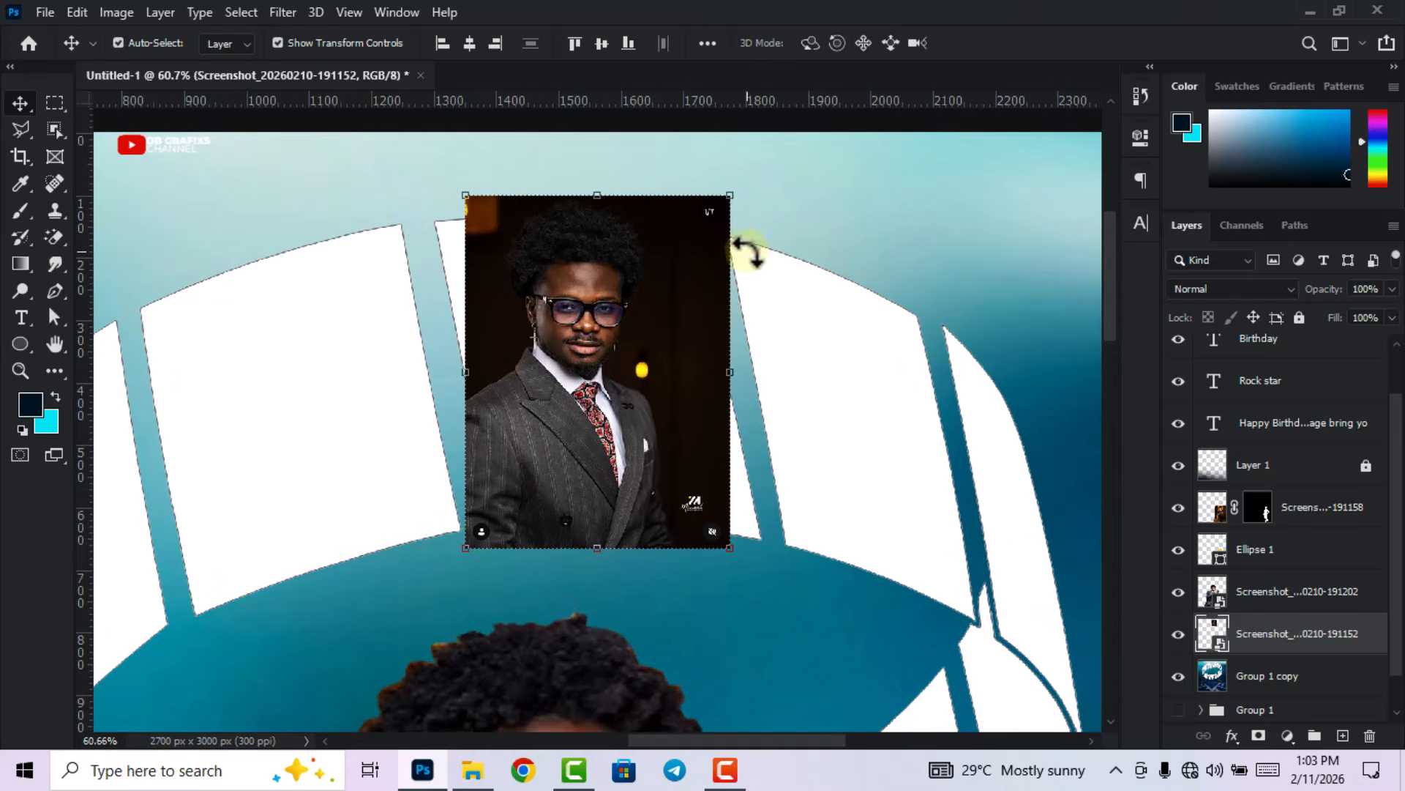
click(1393, 289)
click(1344, 314)
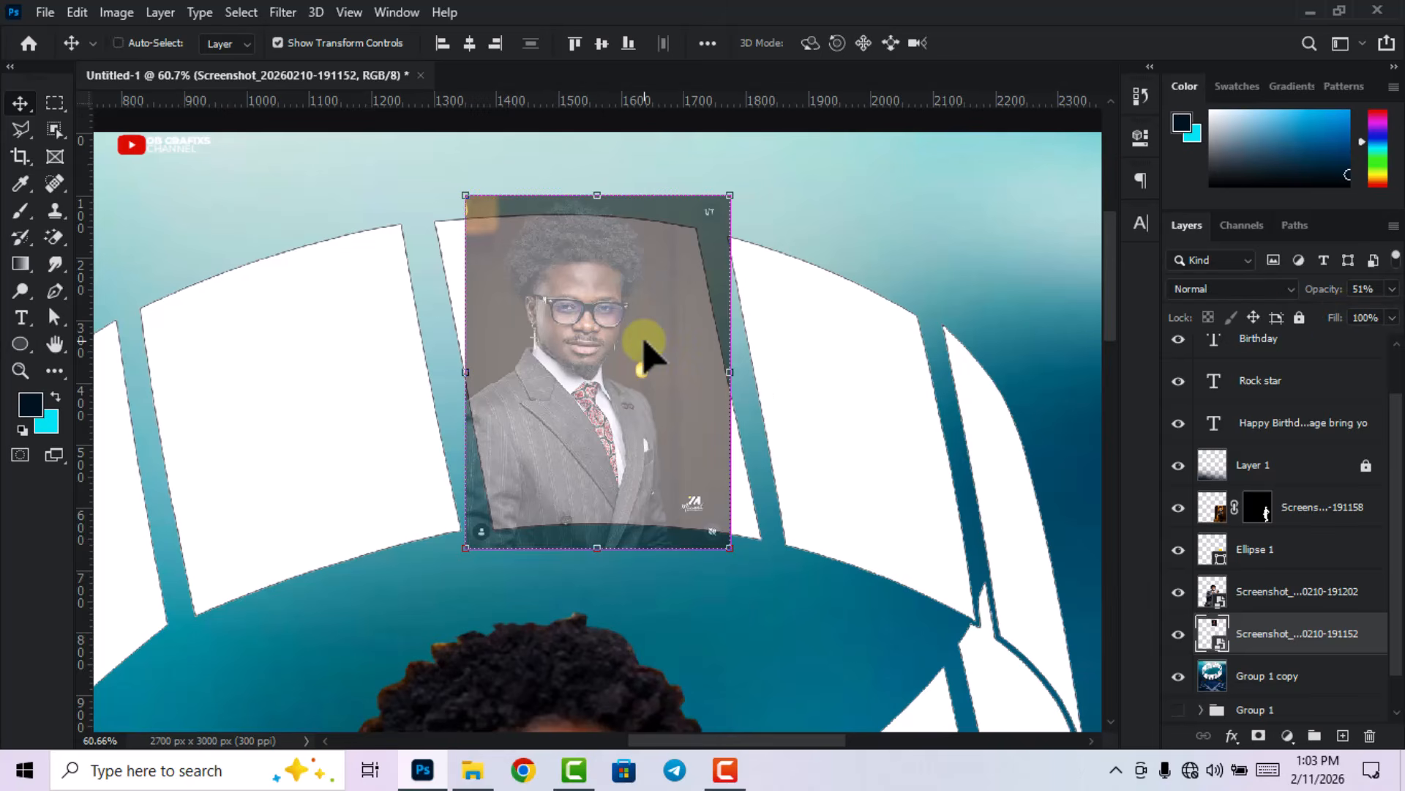
- Warp the portrait so its four corners match the corners of the top middle film-strip frame
key(ctrl+t)
scroll(615, 157, up, 2)
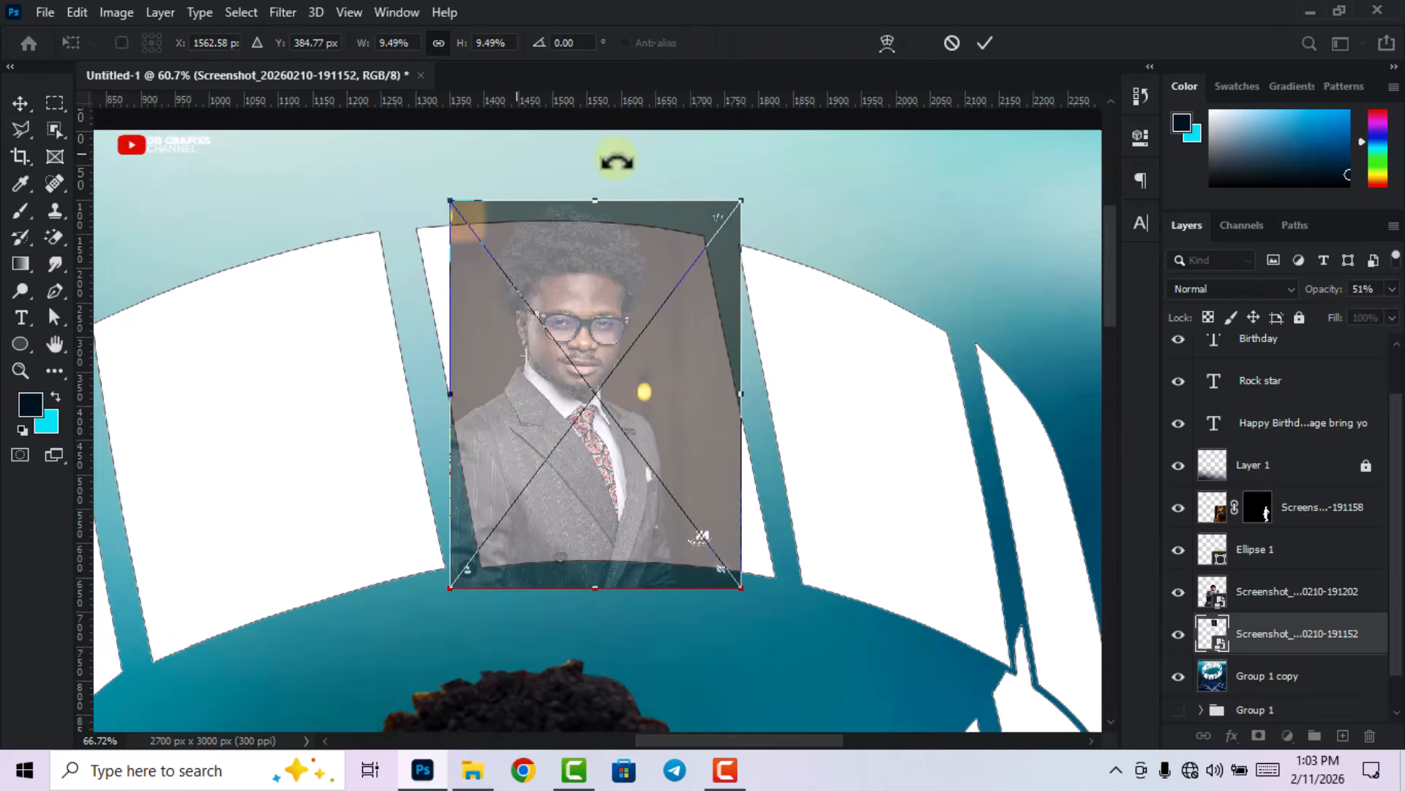
click(887, 42)
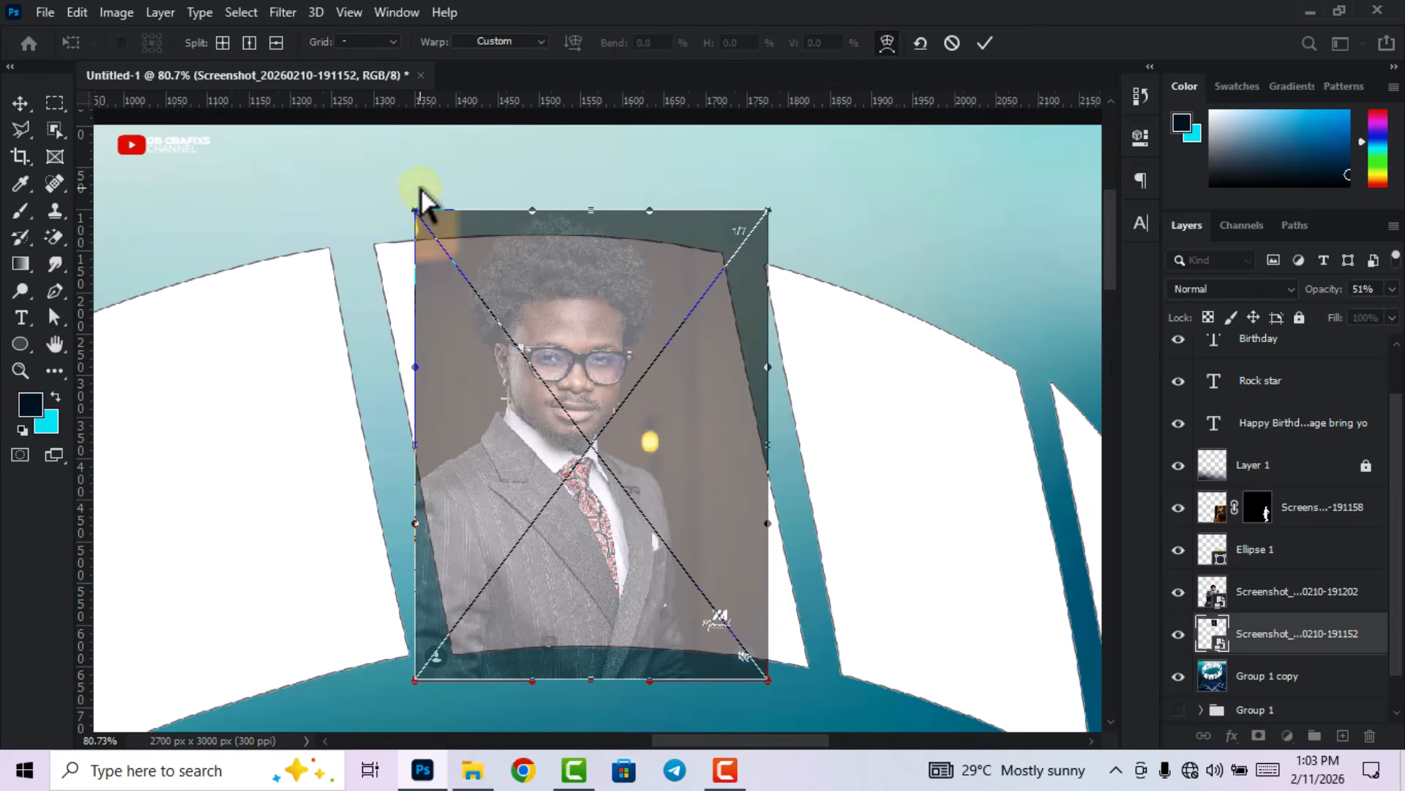
scroll(415, 214, up, 1)
drag(415, 214, 373, 249)
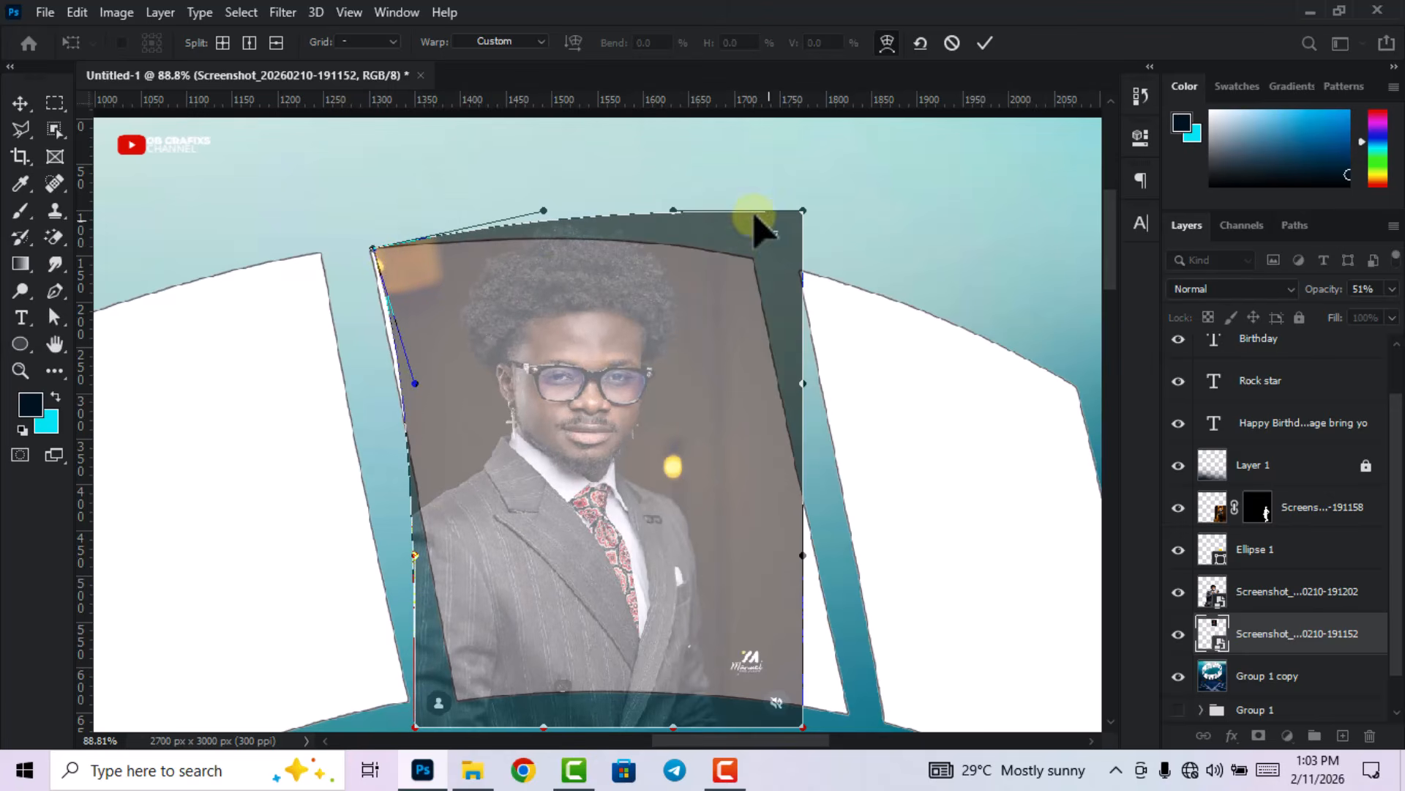
drag(803, 212, 754, 262)
scroll(754, 262, down, 1)
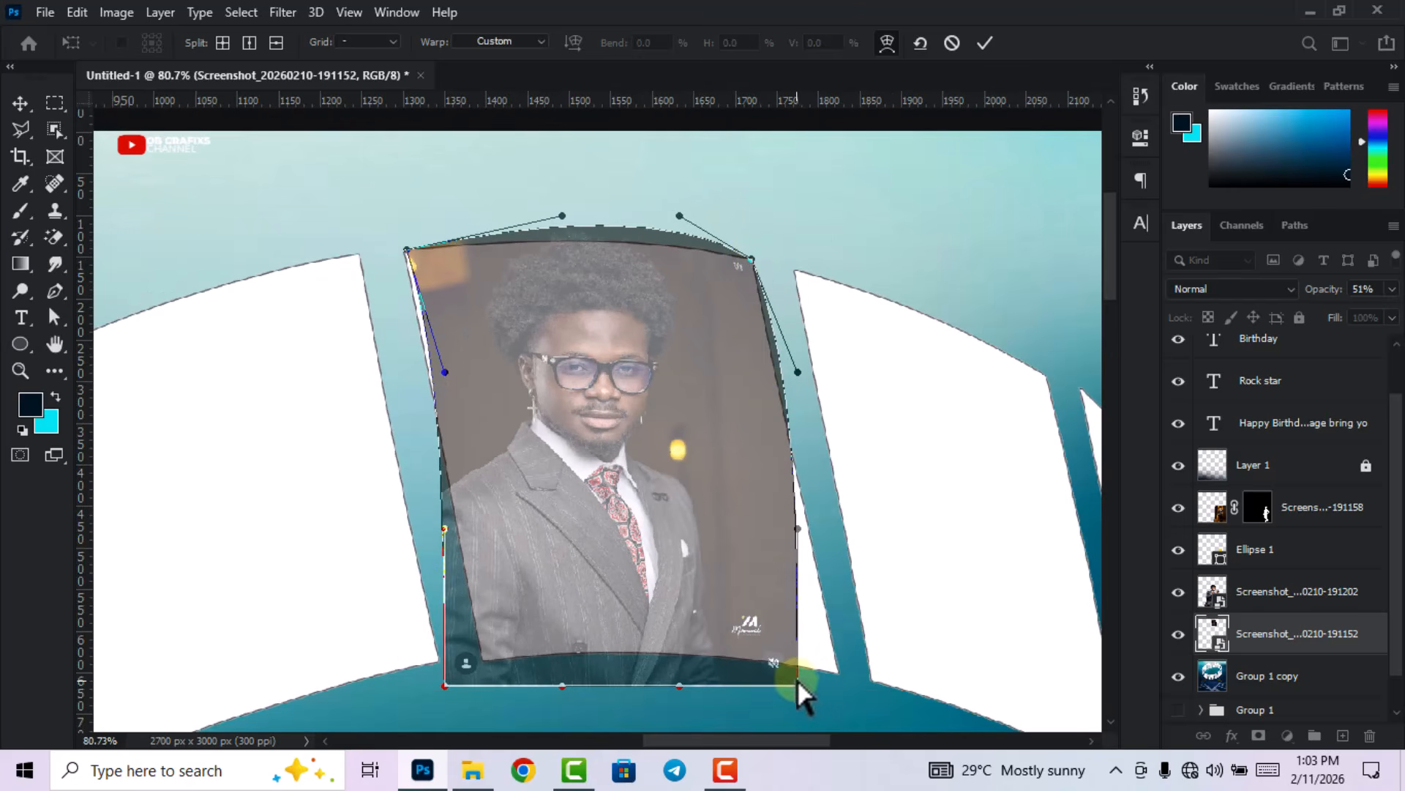
drag(798, 686, 839, 671)
drag(445, 686, 483, 658)
- Bend the portrait's warped edges to follow the frame's slanted sides and curved upper and lower edges, and commit the warp
drag(444, 372, 437, 374)
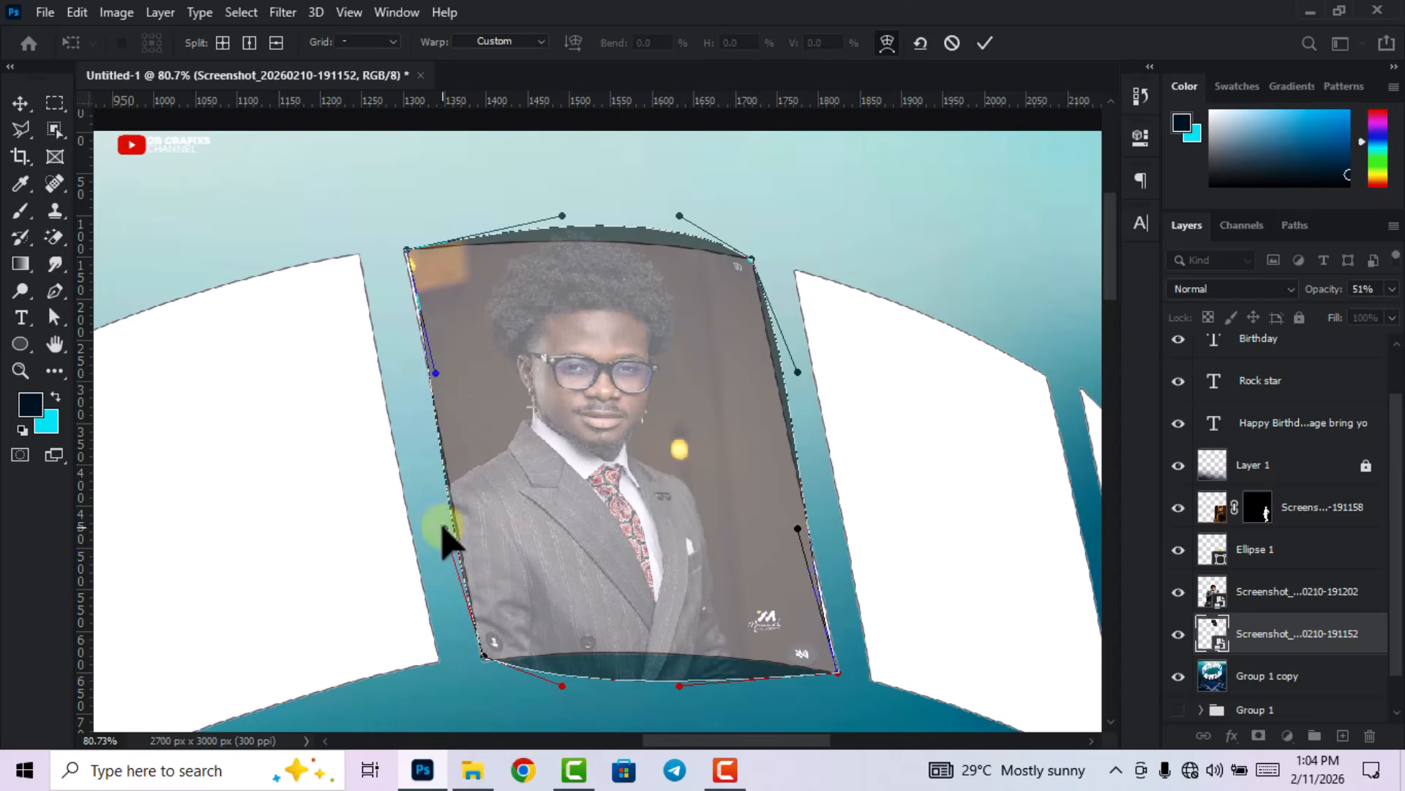
drag(463, 525, 432, 374)
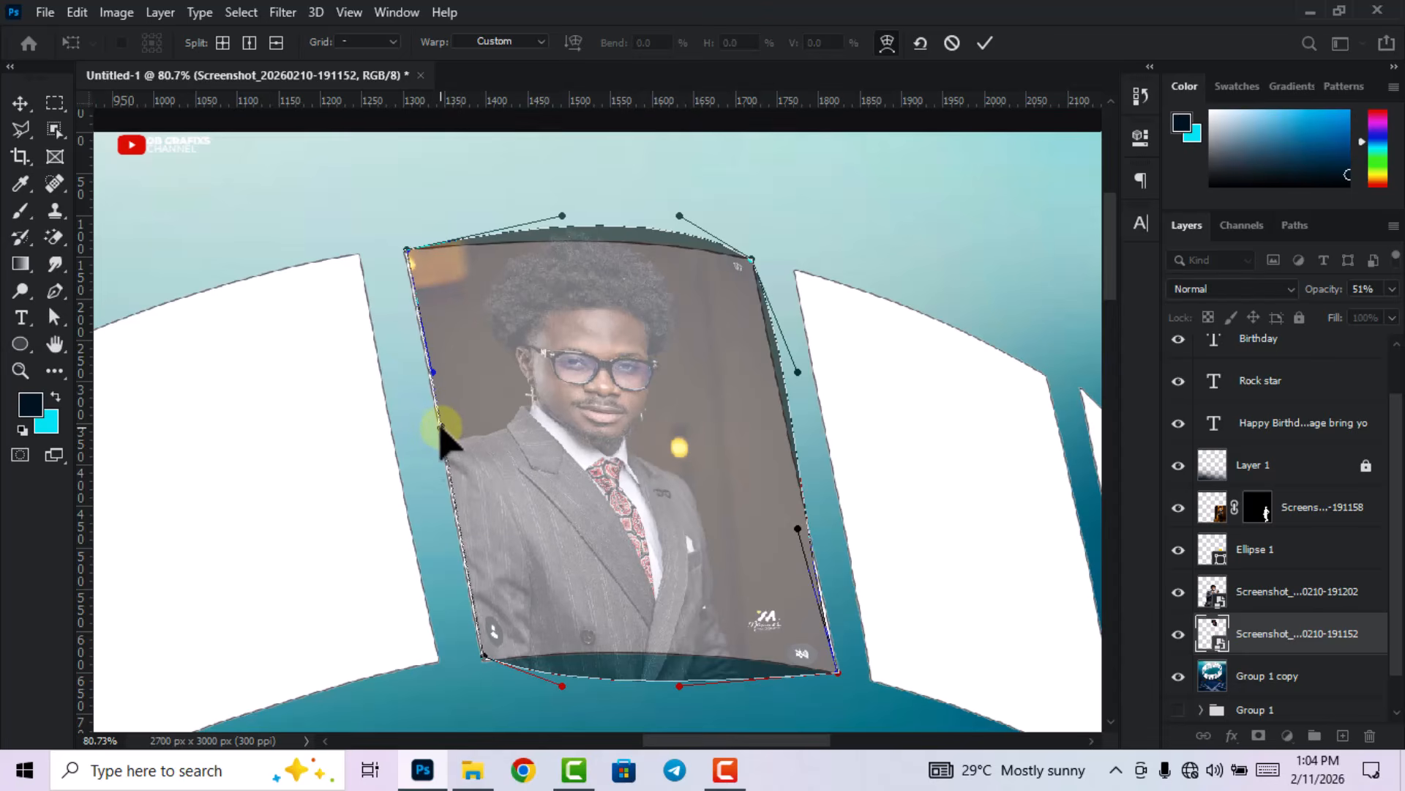
drag(678, 217, 672, 229)
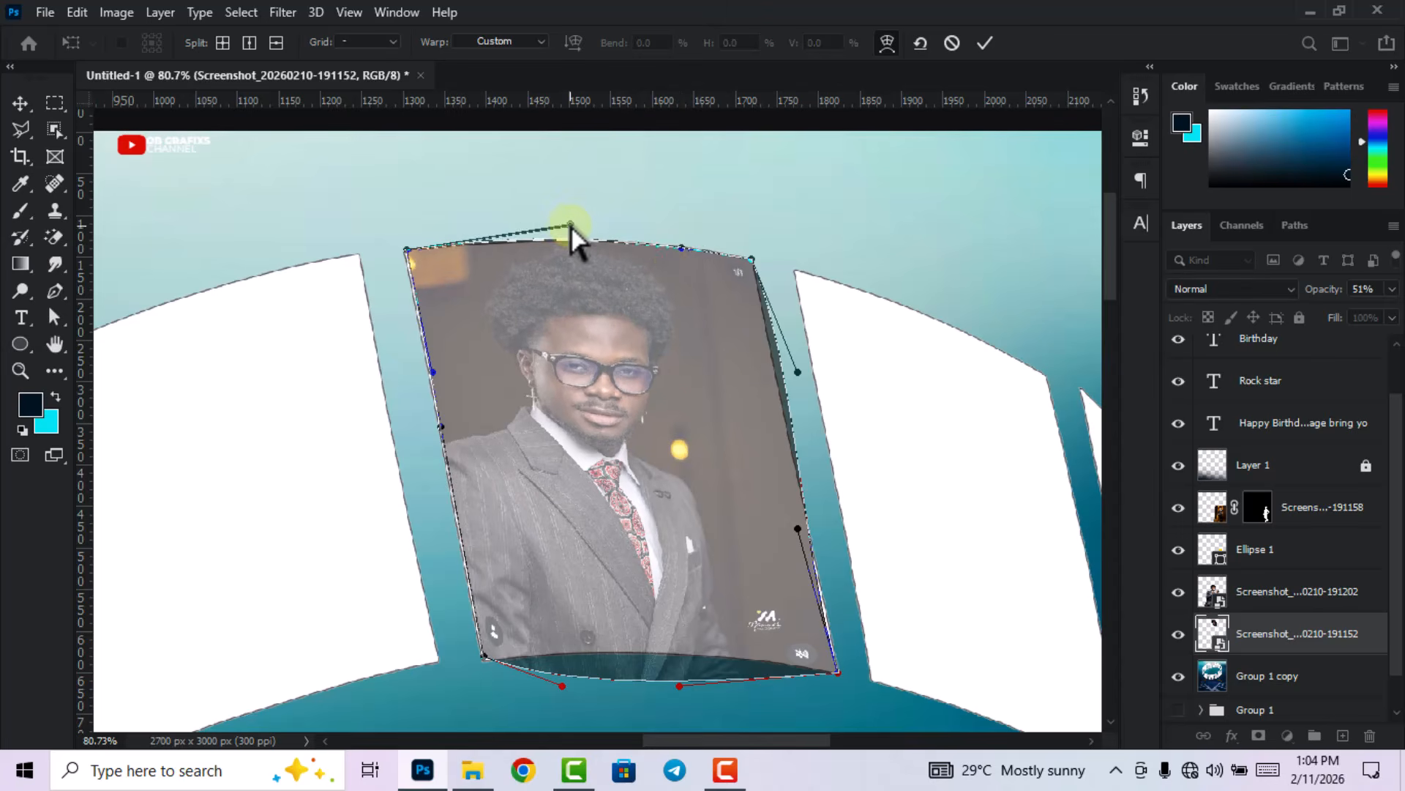
drag(797, 372, 780, 369)
drag(798, 529, 798, 502)
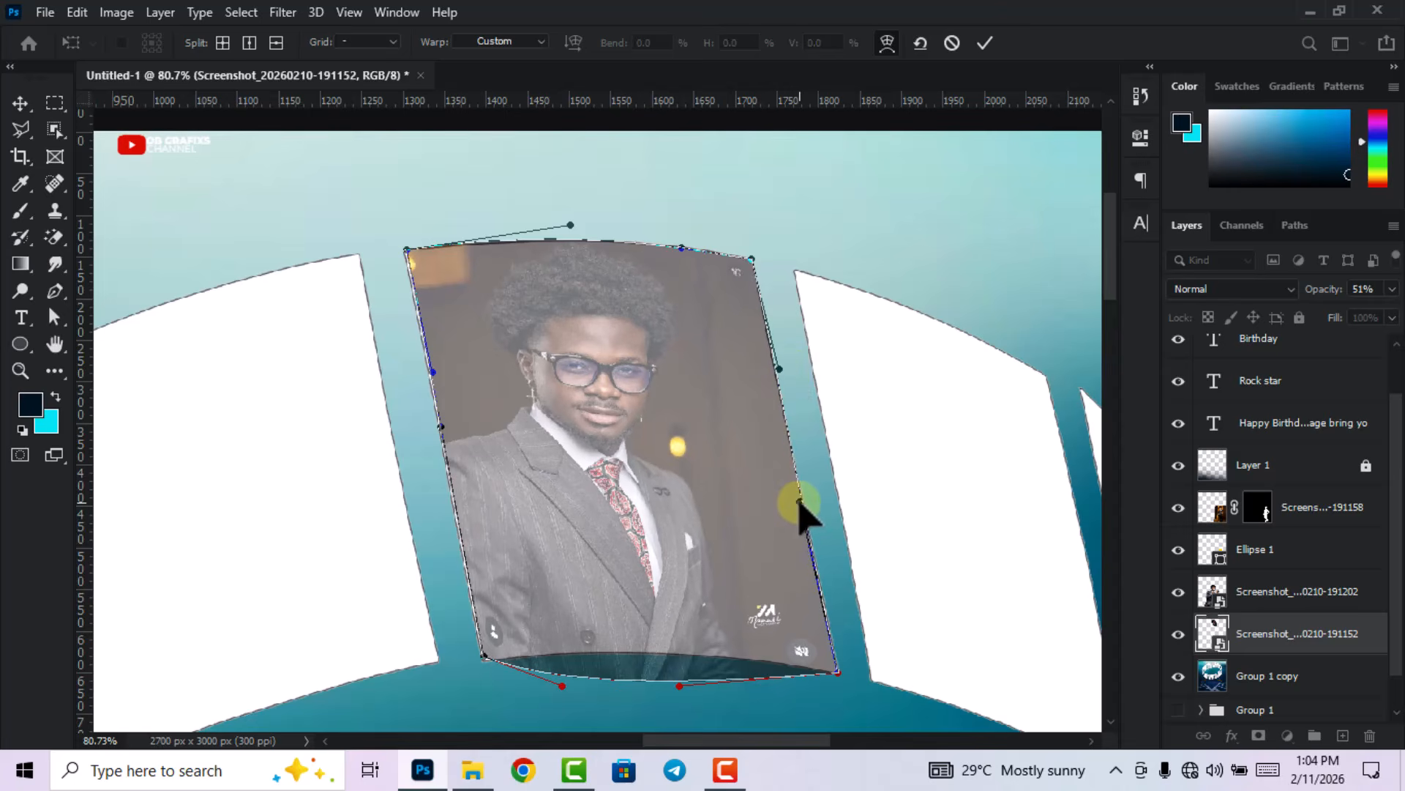
drag(679, 686, 689, 643)
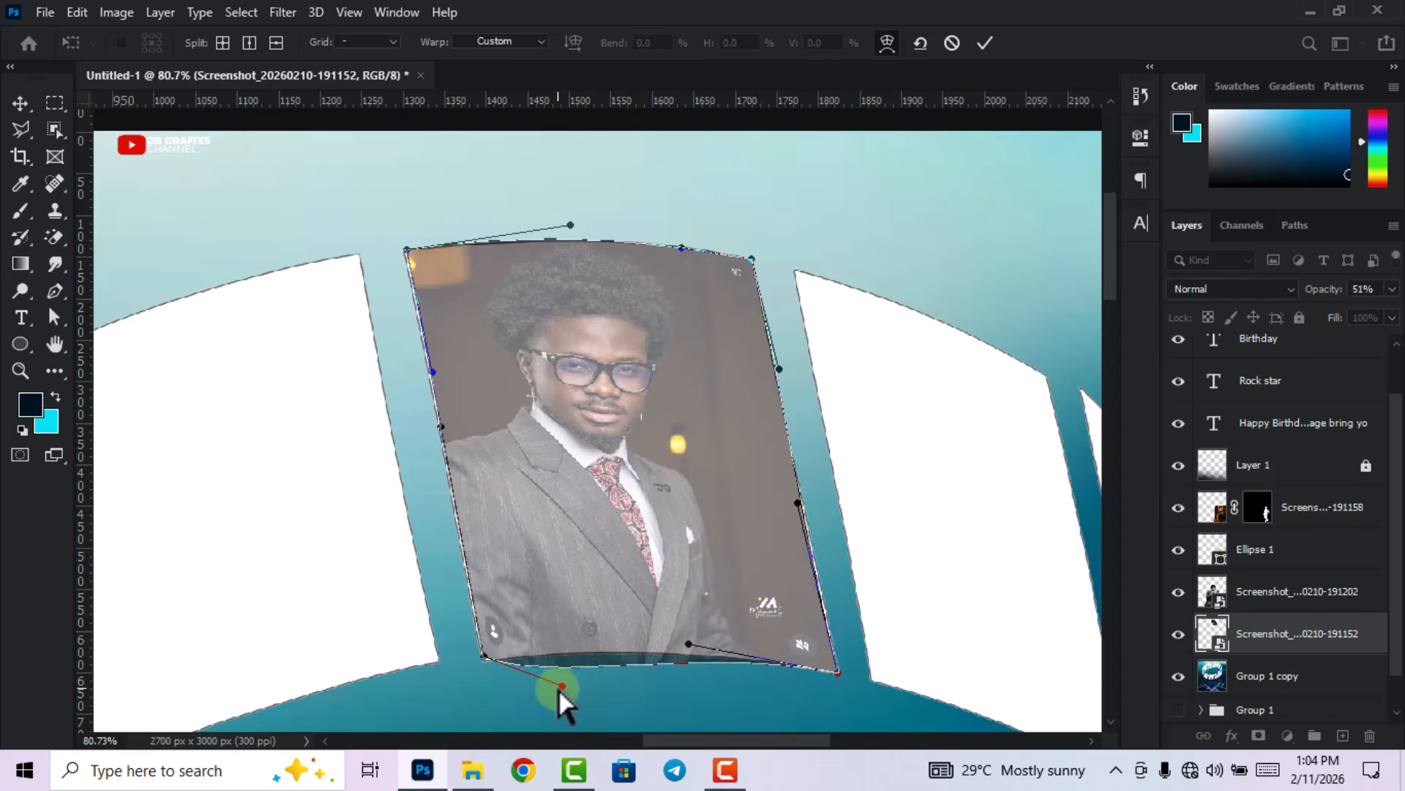
drag(562, 688, 576, 657)
scroll(578, 628, up, 2)
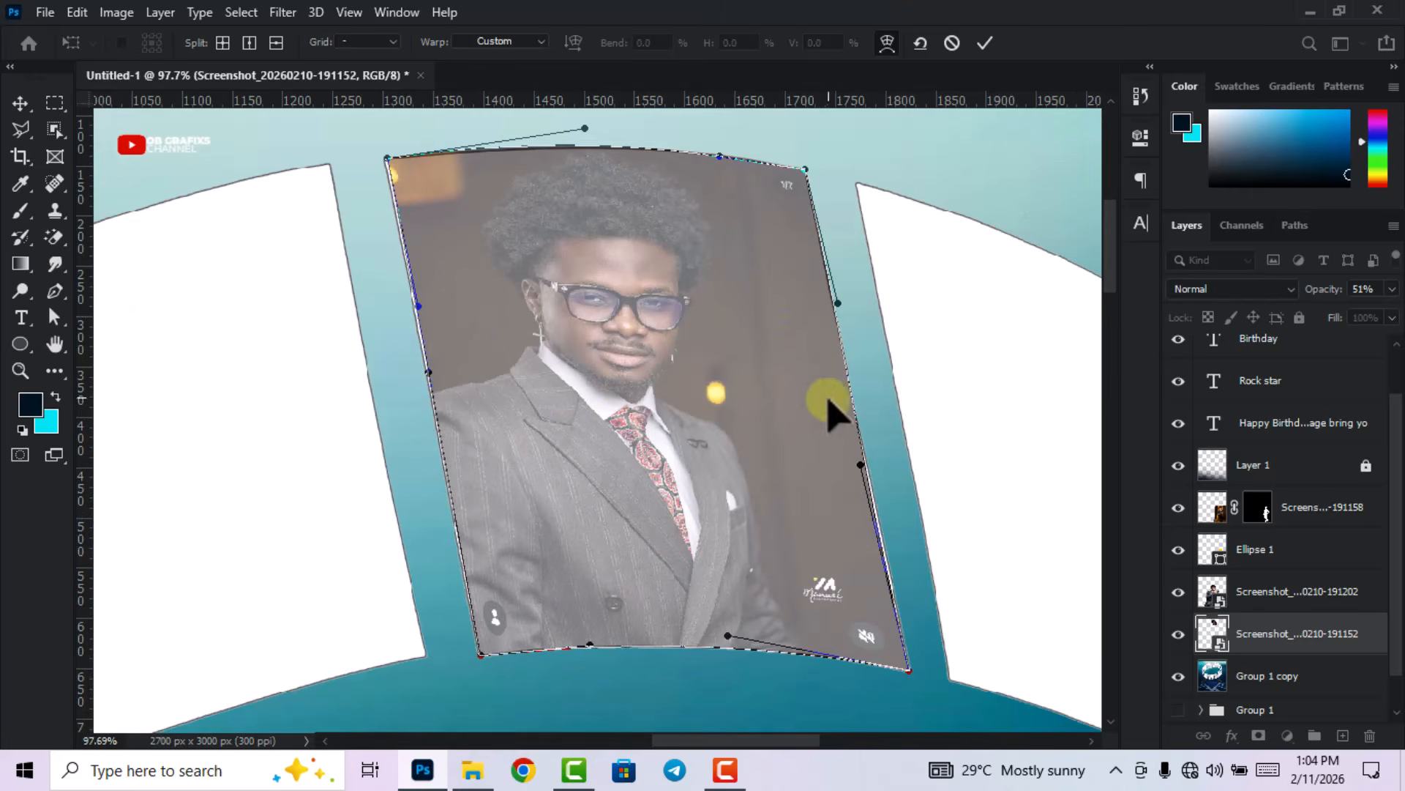
click(985, 42)
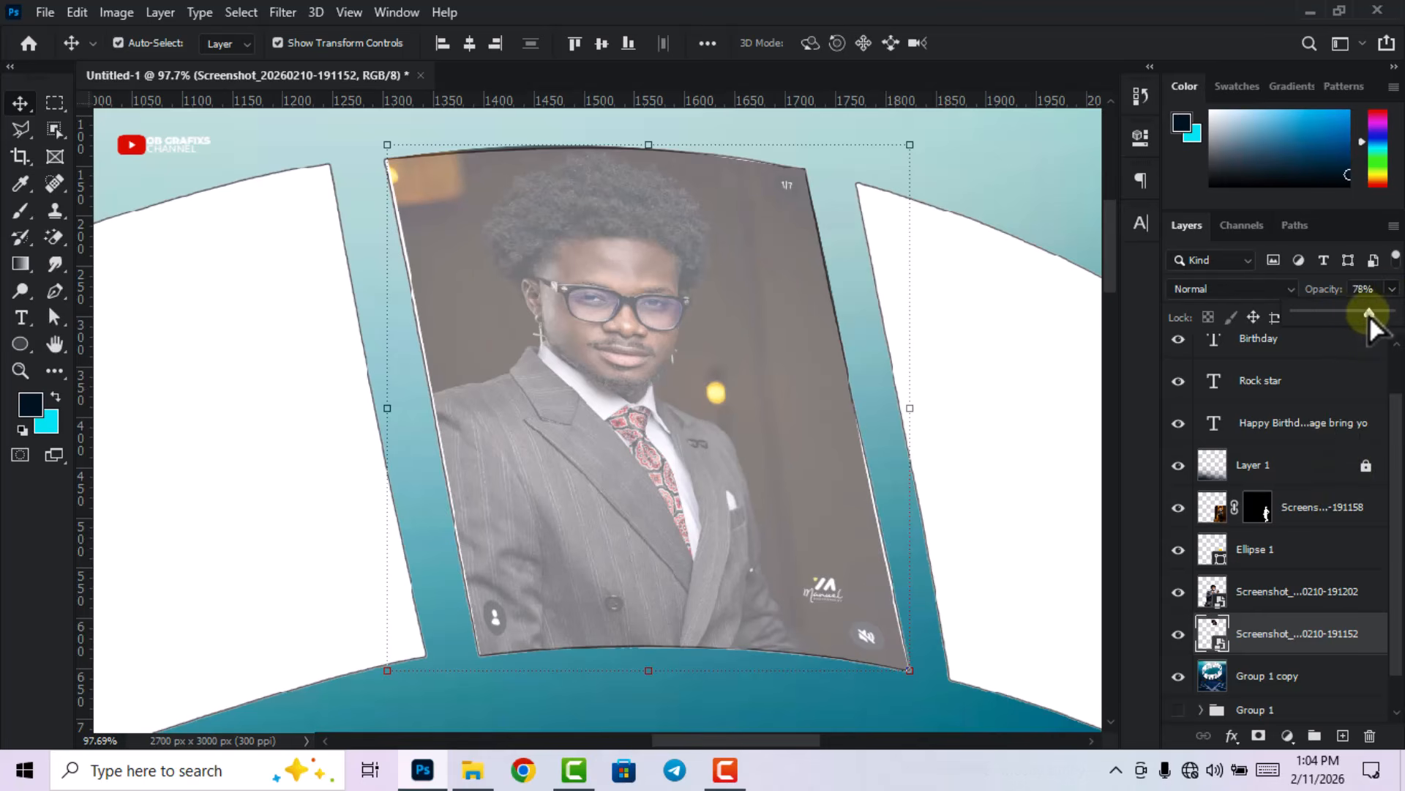
- Restore the portrait's opacity to 100% and move its layer beneath Group 1 copy
drag(1363, 317, 1390, 313)
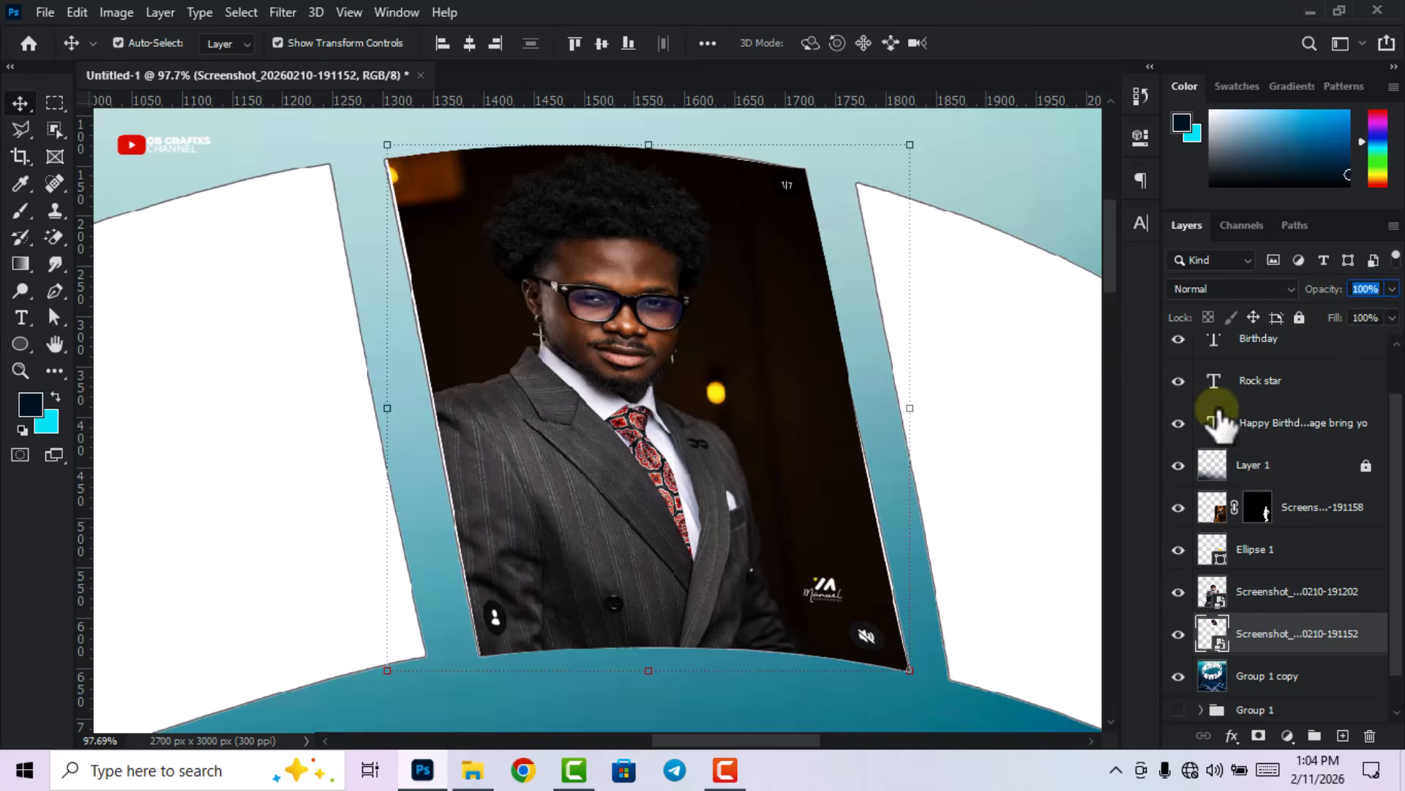
scroll(662, 480, down, 2)
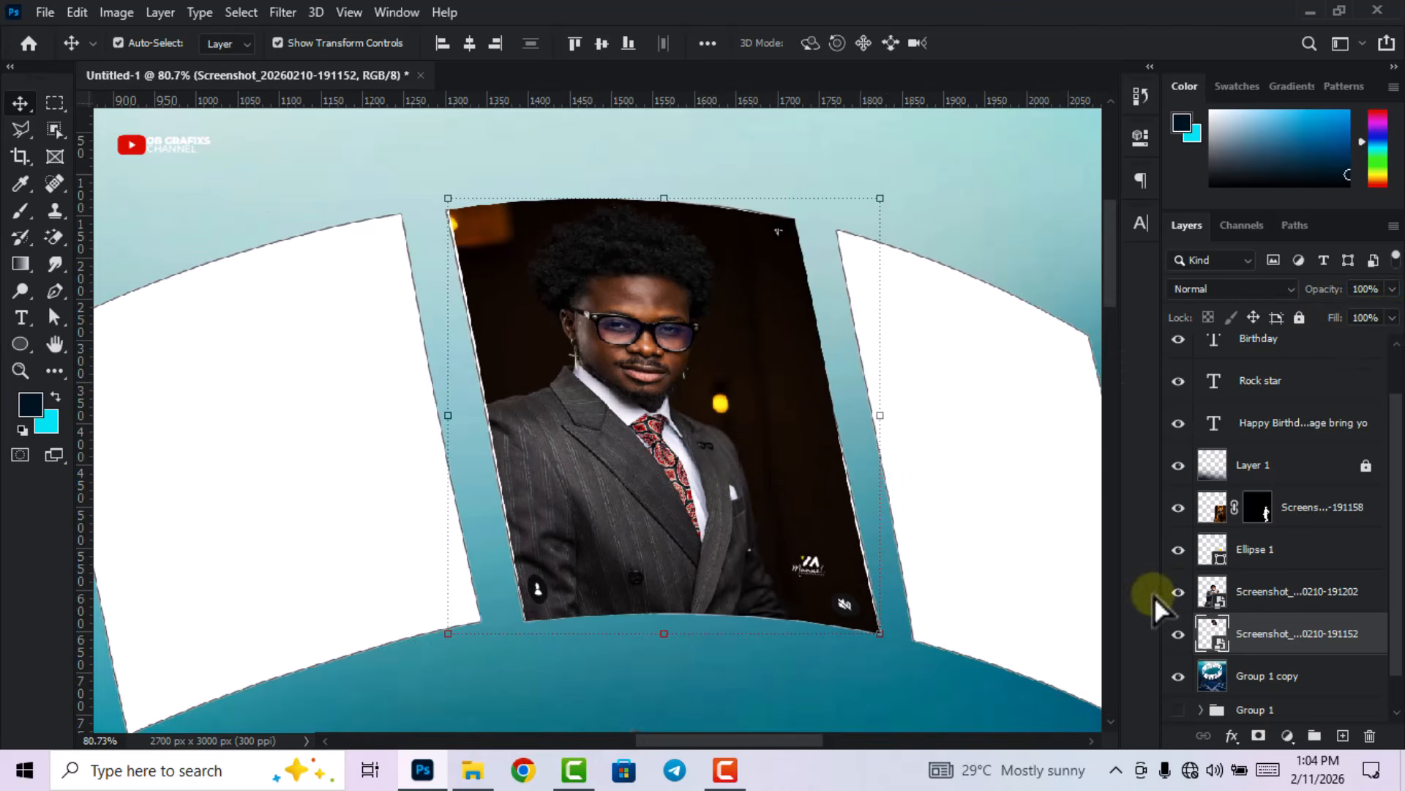
scroll(1307, 593, down, 1)
drag(1286, 593, 1292, 633)
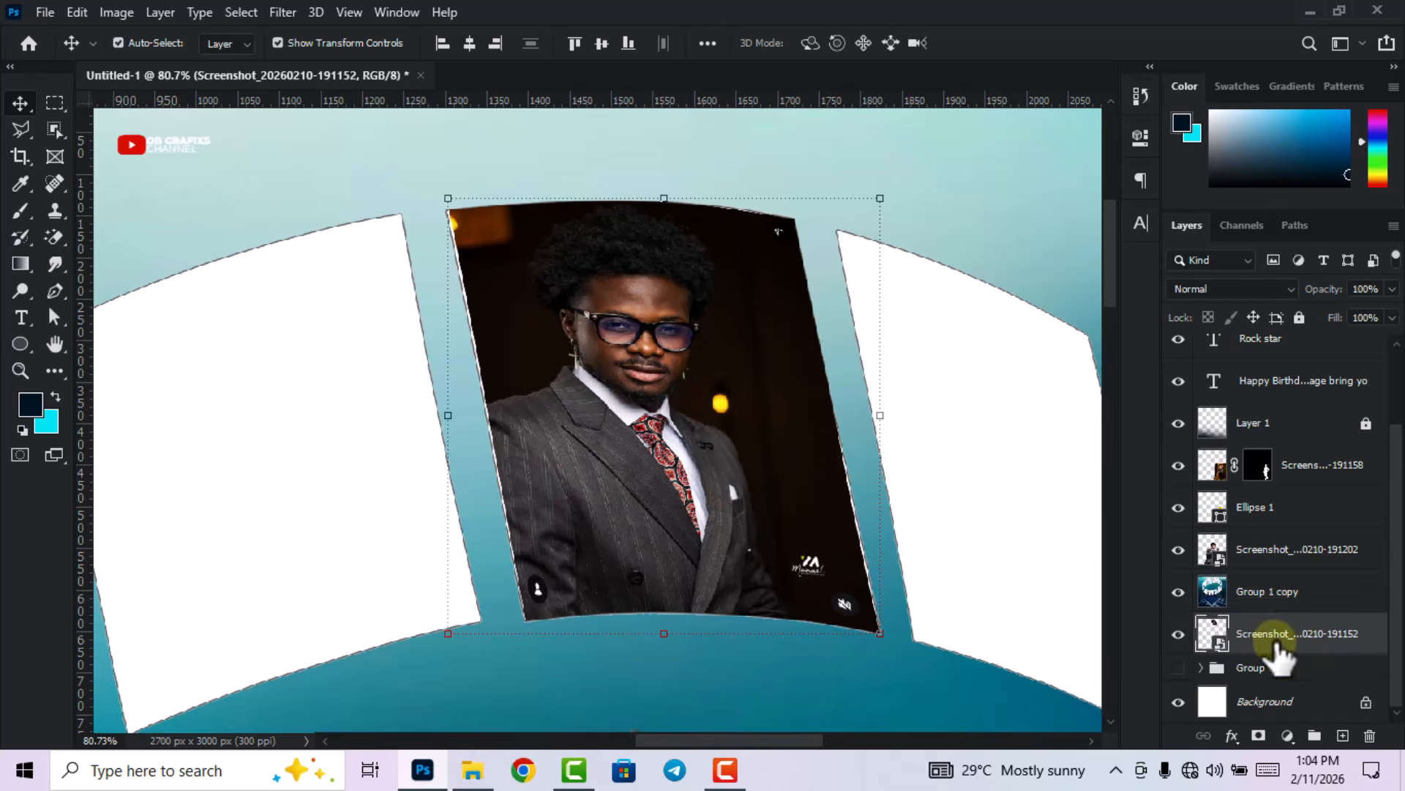
- Enlarge the portrait to 41.69% so it fills the whole frame opening, commit the transform, and deselect the layer
drag(881, 415, 887, 414)
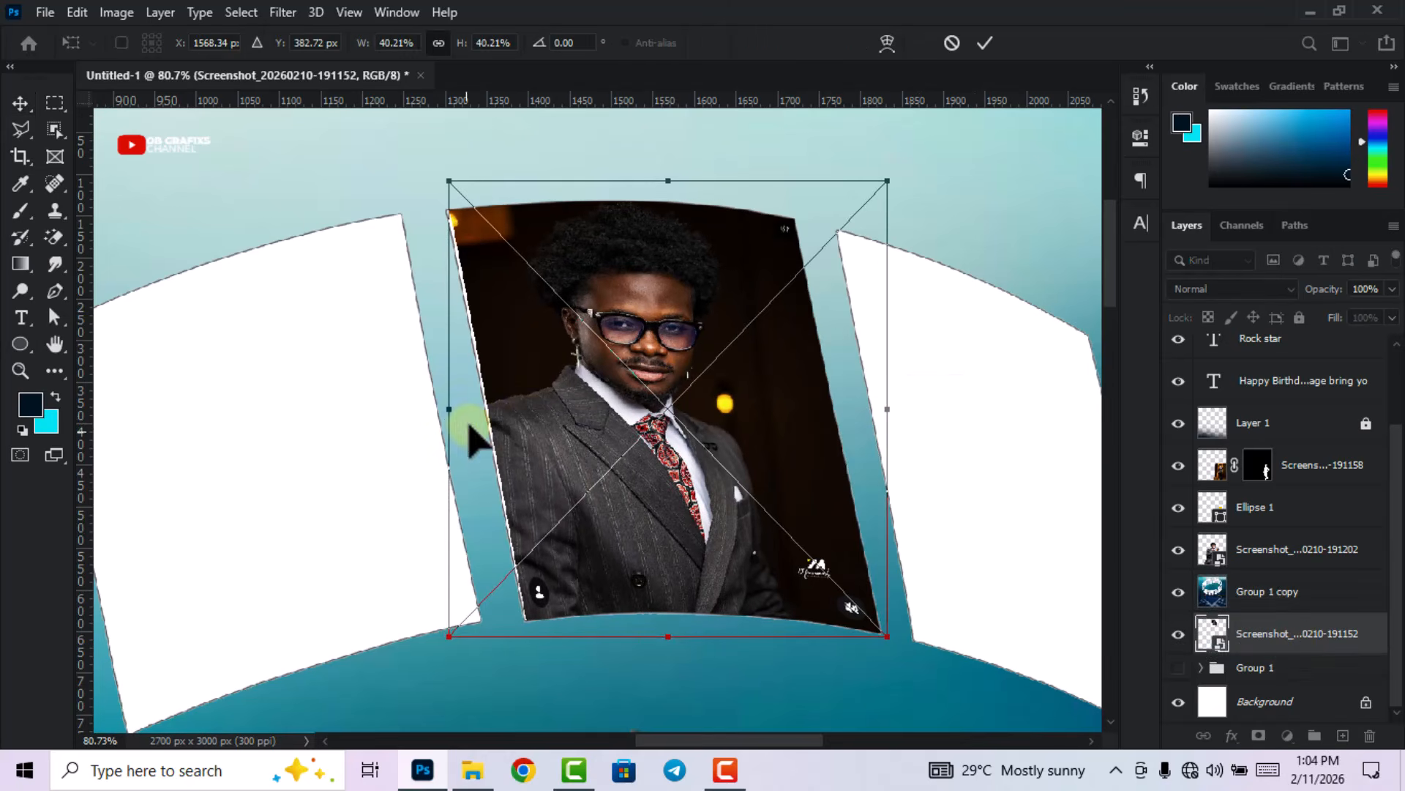
drag(443, 418, 436, 408)
drag(659, 170, 664, 165)
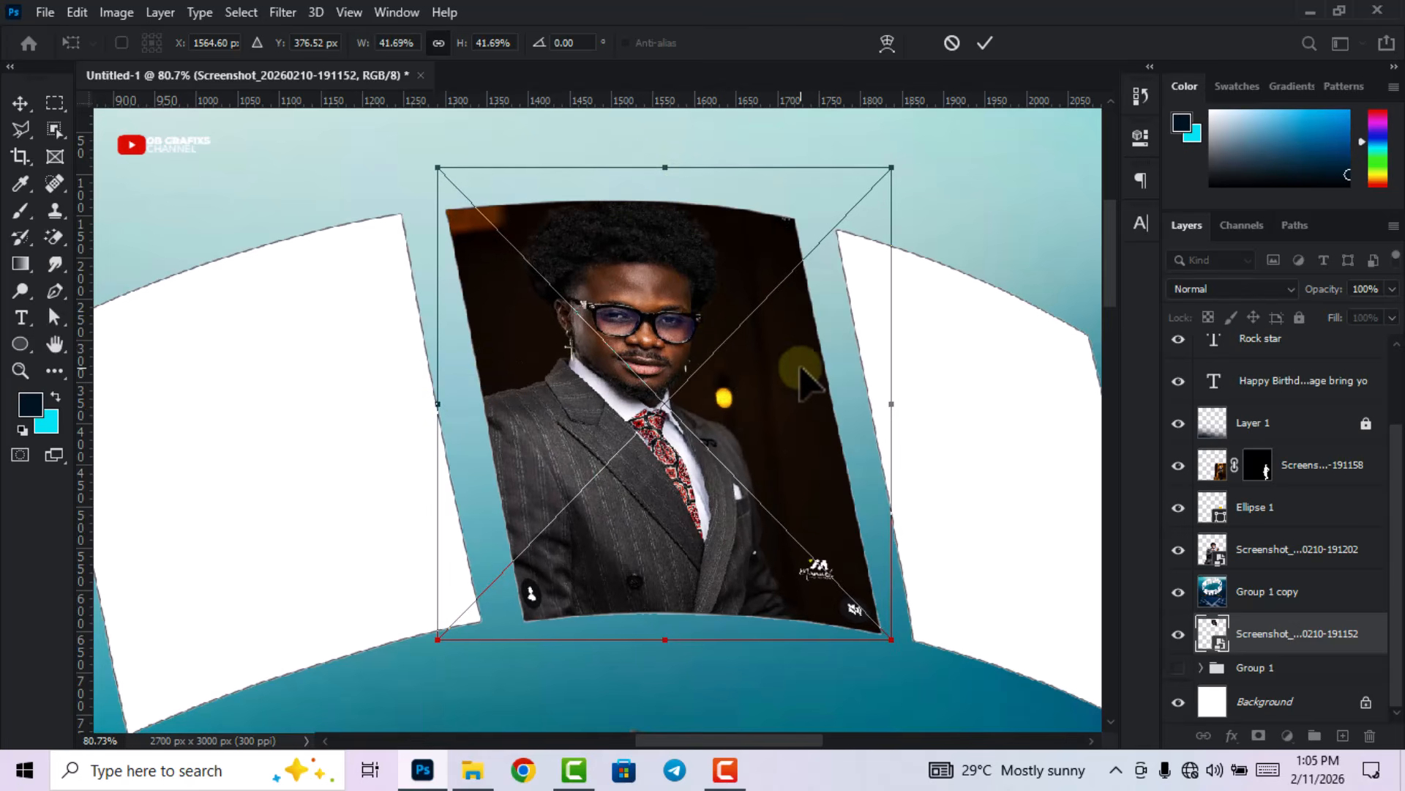
click(984, 43)
key(ctrl+0)
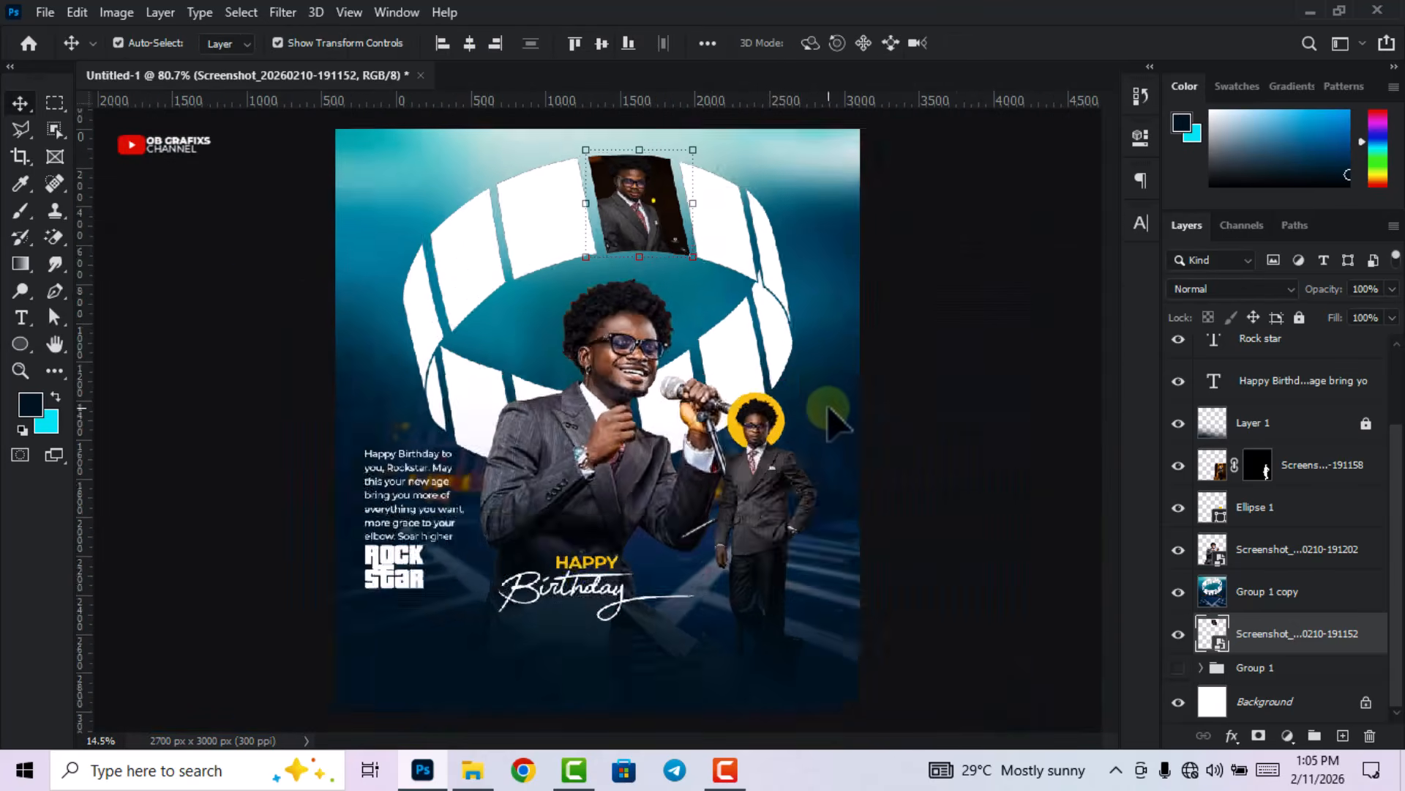
click(959, 373)
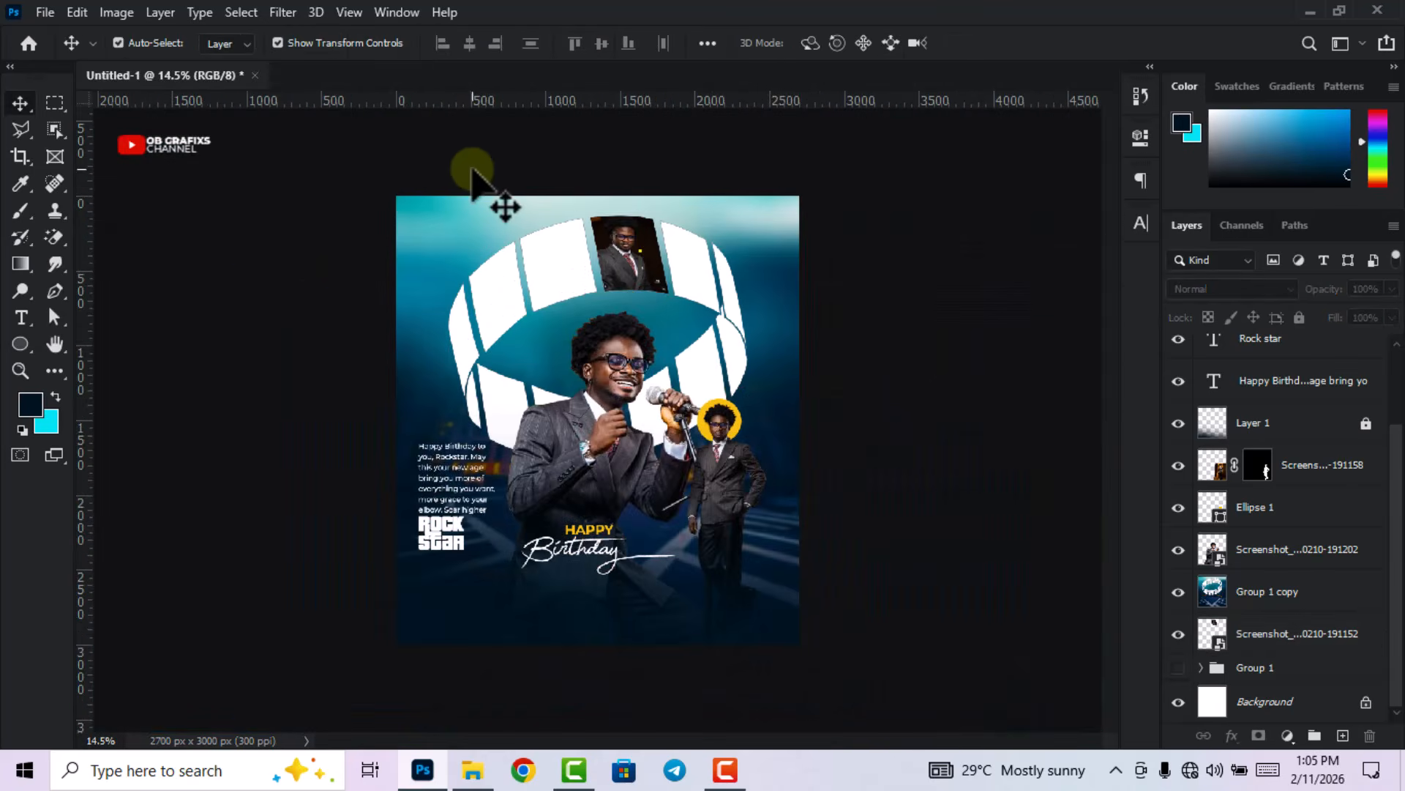
scroll(473, 174, up, 1)
scroll(597, 424, up, 2)
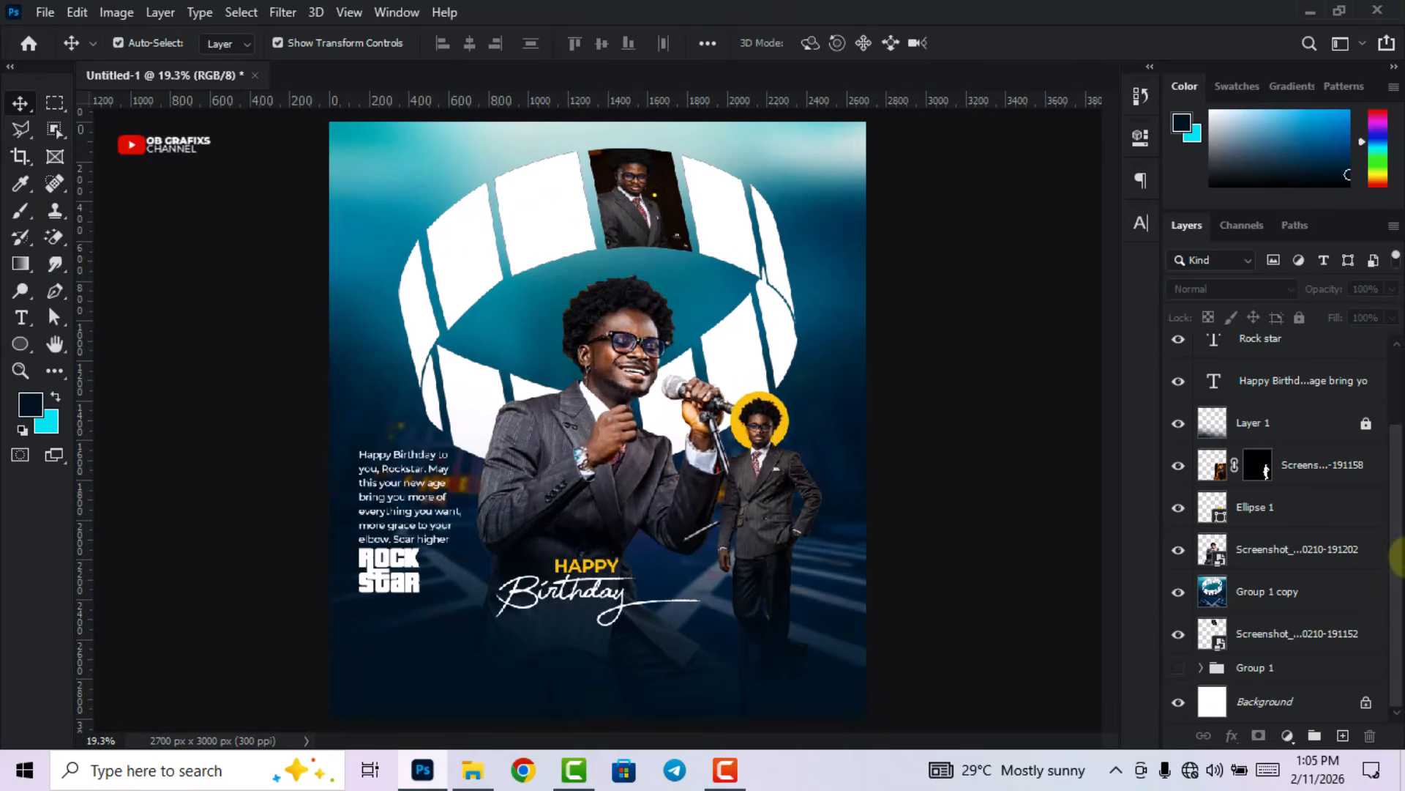
click(1306, 596)
scroll(1025, 409, up, 3)
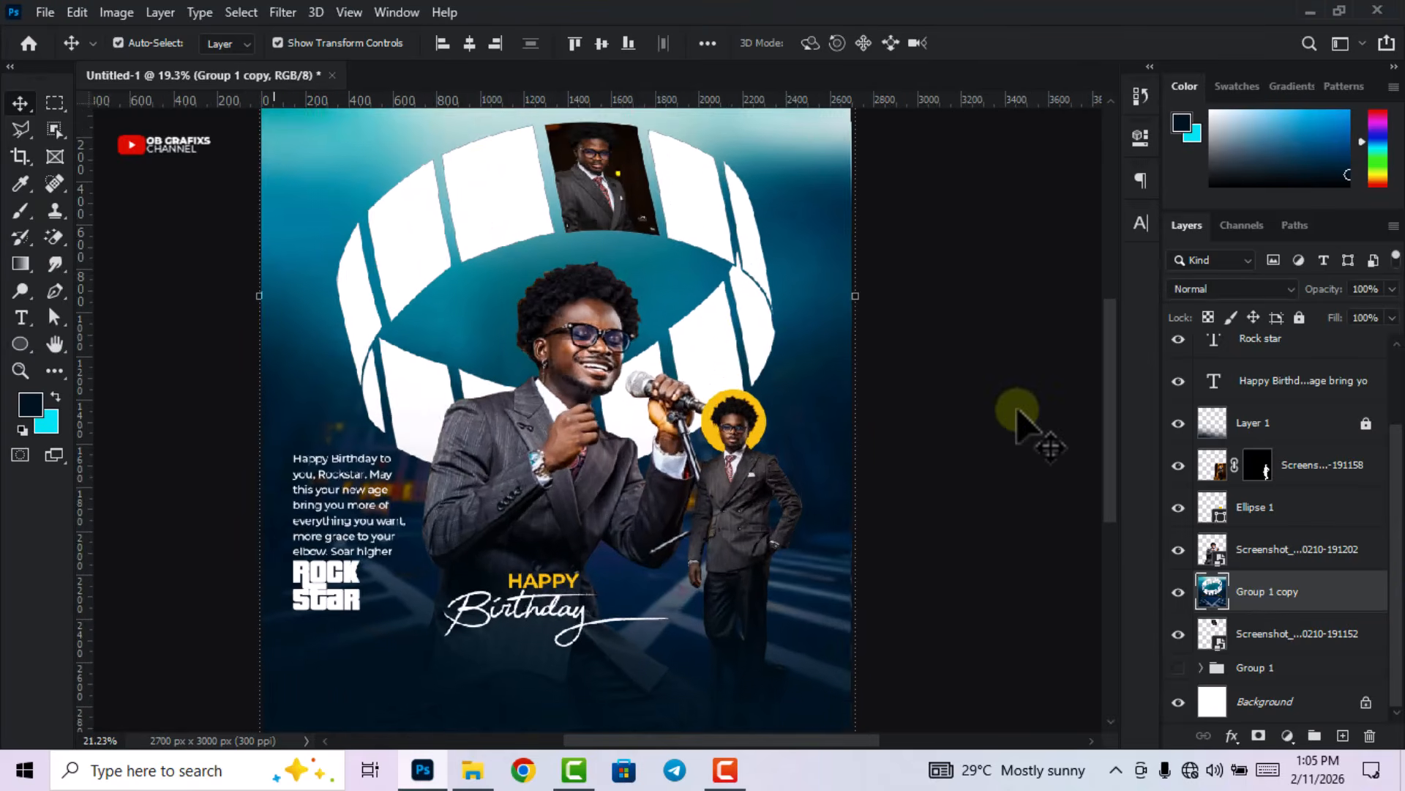
scroll(740, 388, up, 2)
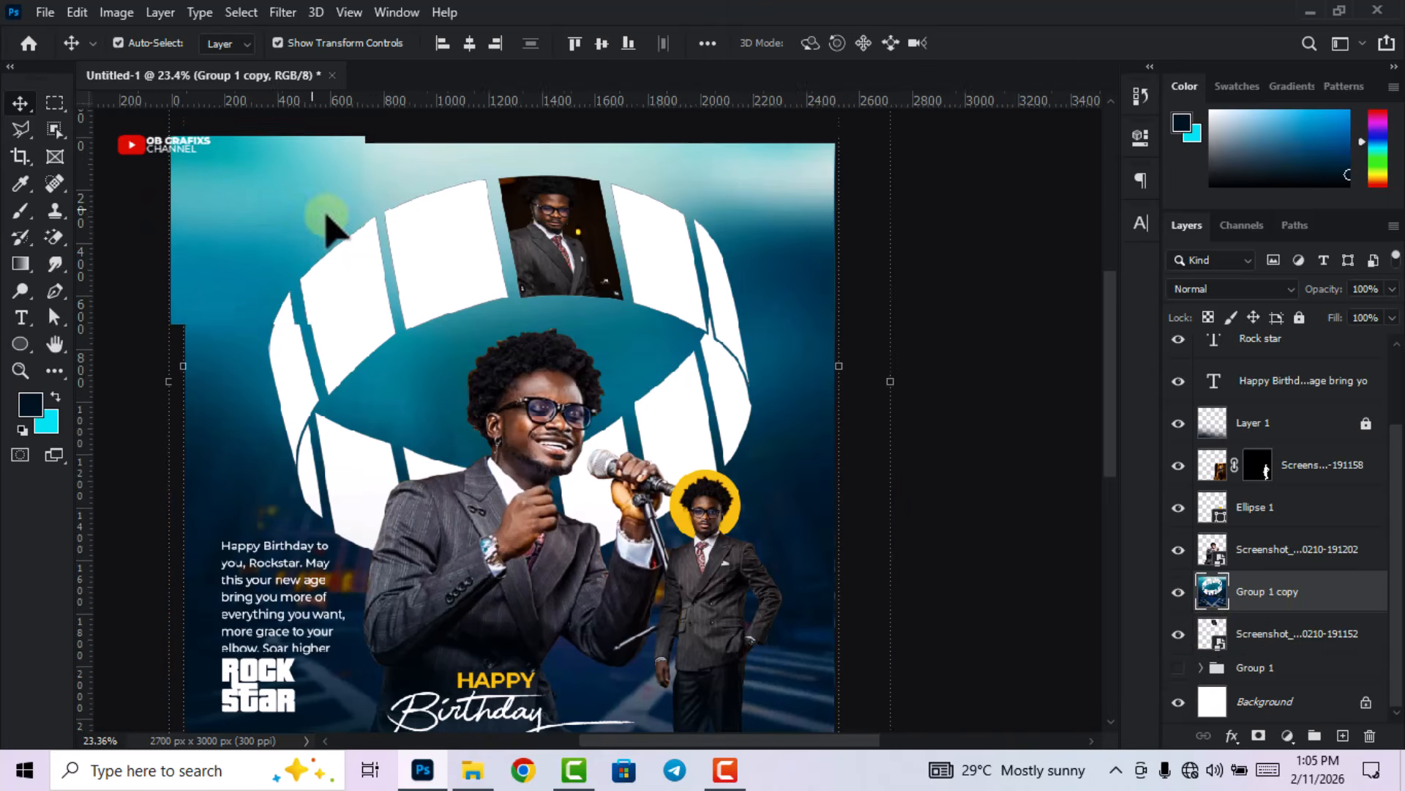
scroll(323, 223, up, 2)
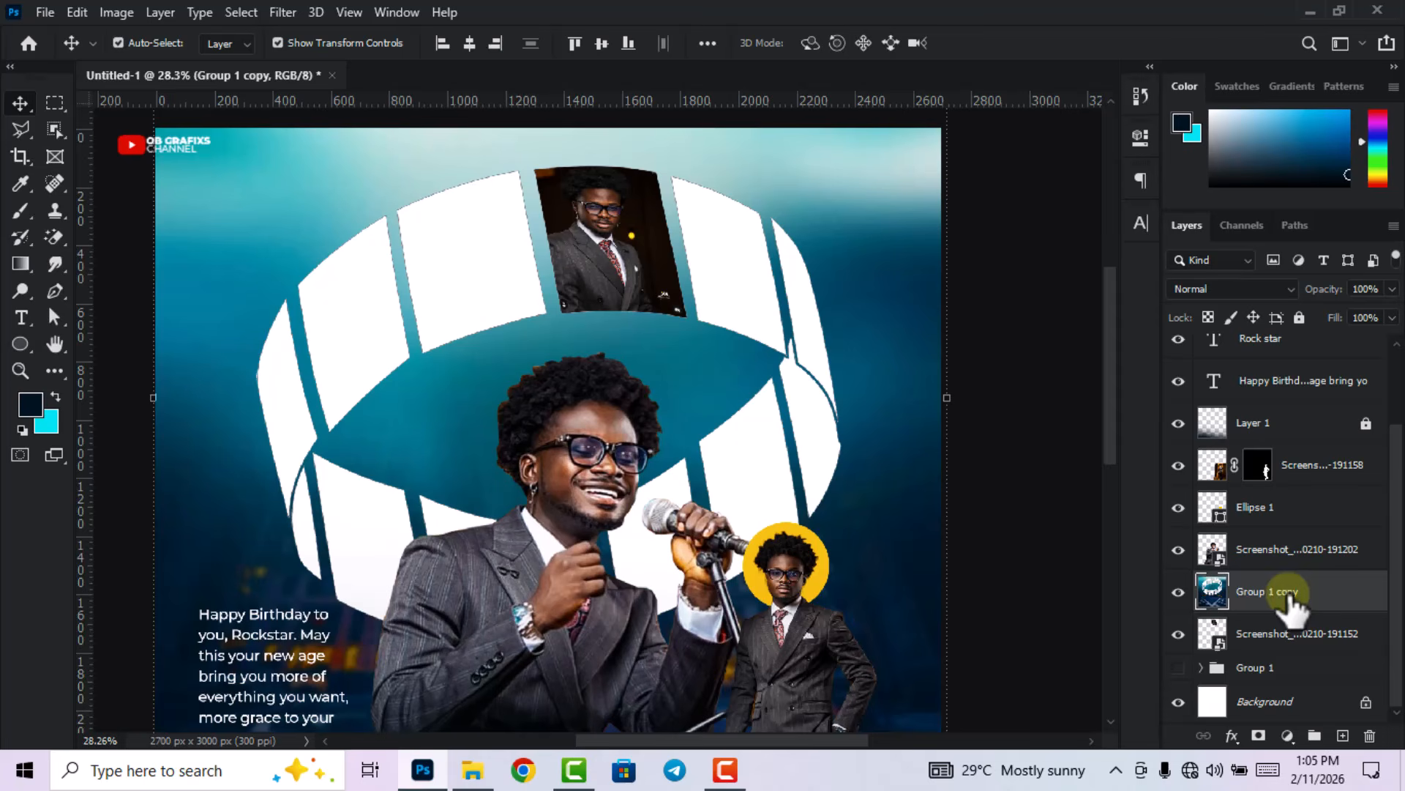
click(475, 772)
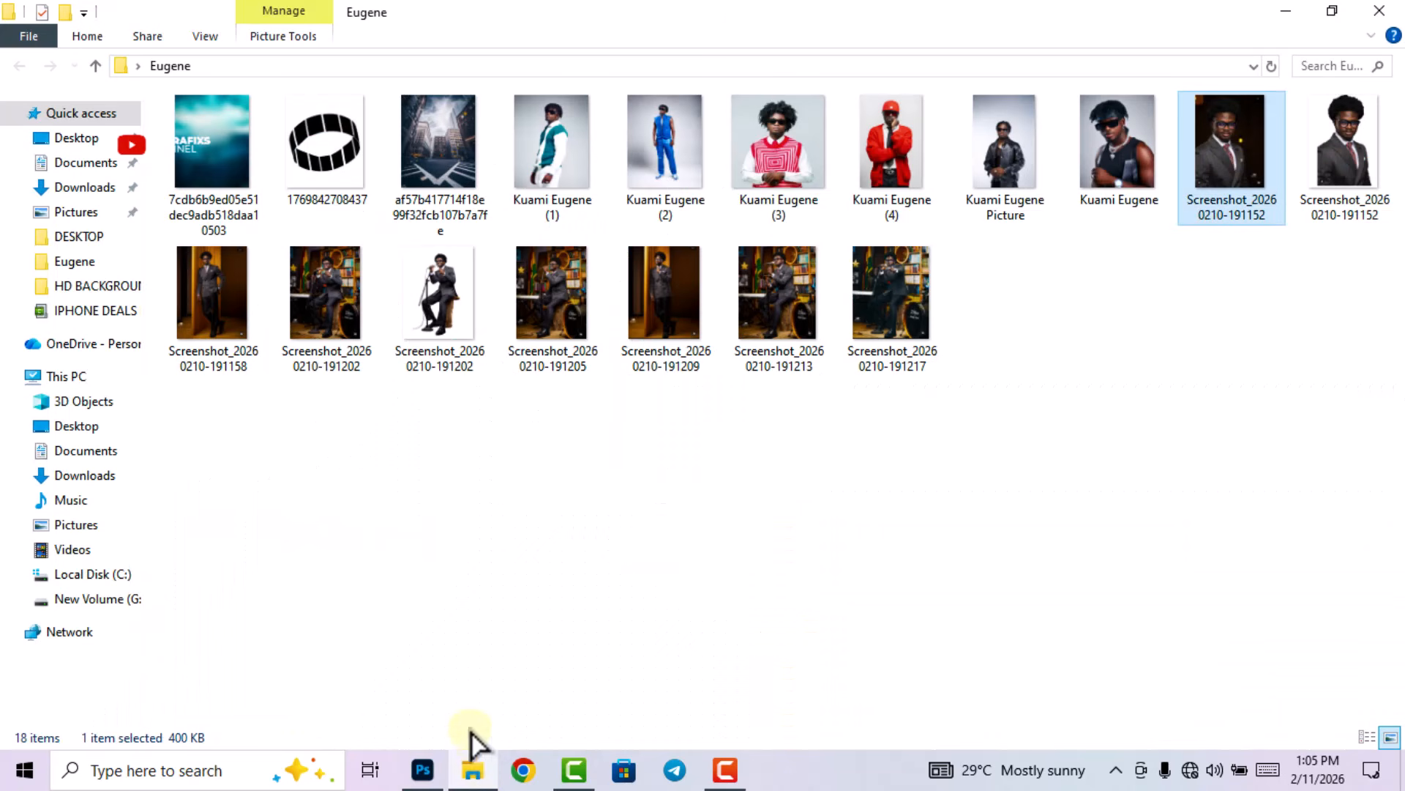
drag(887, 291, 663, 476)
drag(611, 626, 597, 232)
drag(628, 179, 580, 296)
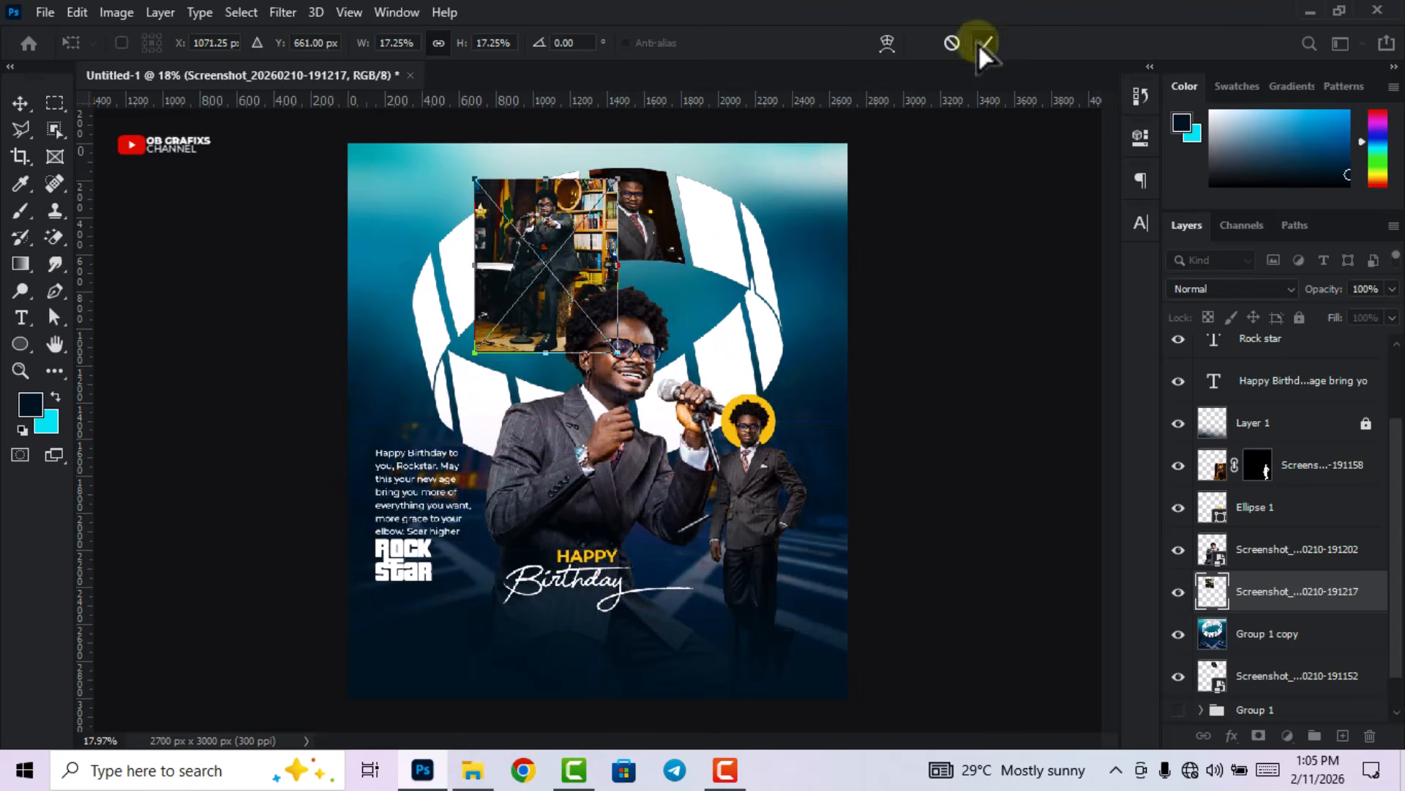
click(985, 44)
- Scale the placed photo to 9.03% and rotate it -13.94° over the blank frame left of the portrait frame
scroll(528, 185, up, 5)
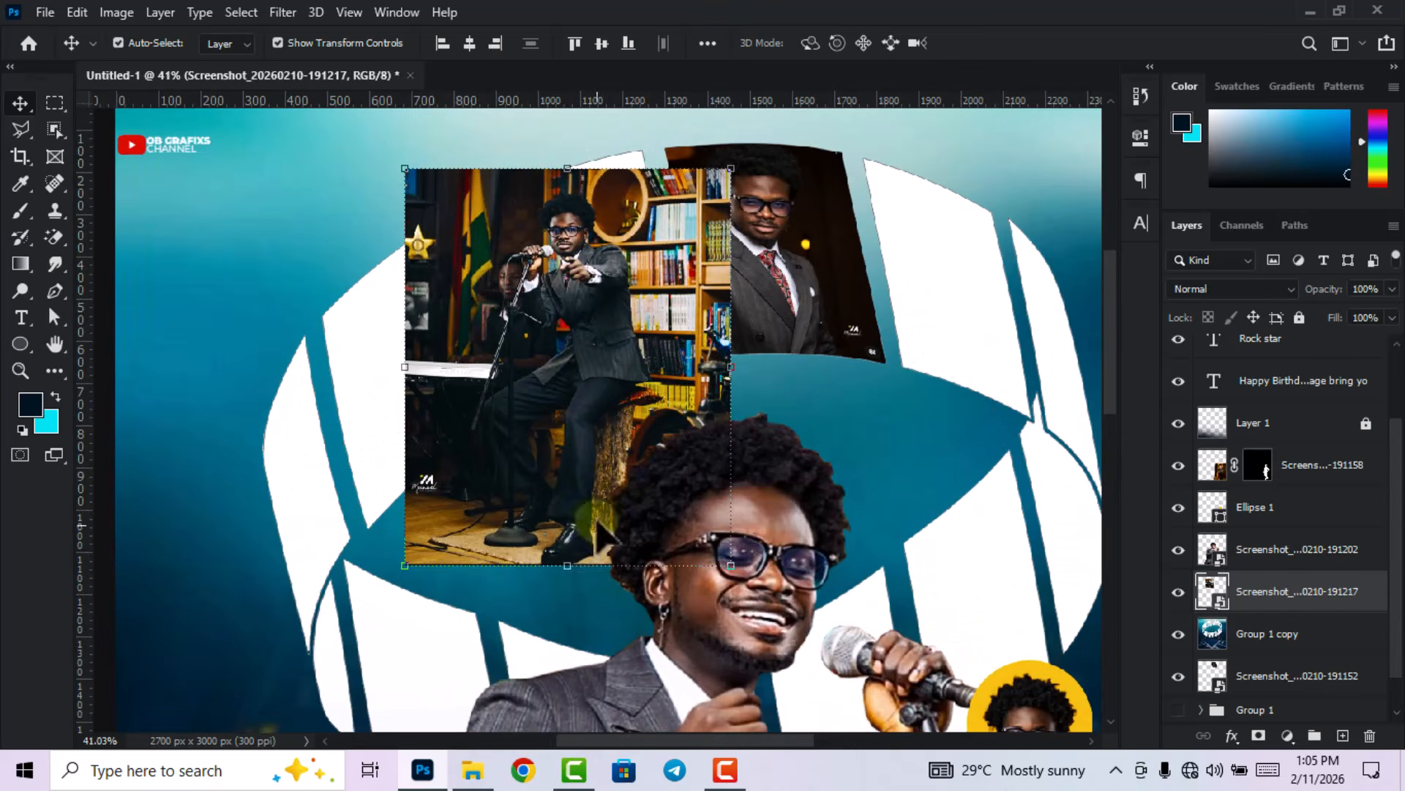
click(575, 568)
drag(576, 568, 607, 413)
drag(599, 357, 602, 341)
click(986, 43)
scroll(650, 304, up, 1)
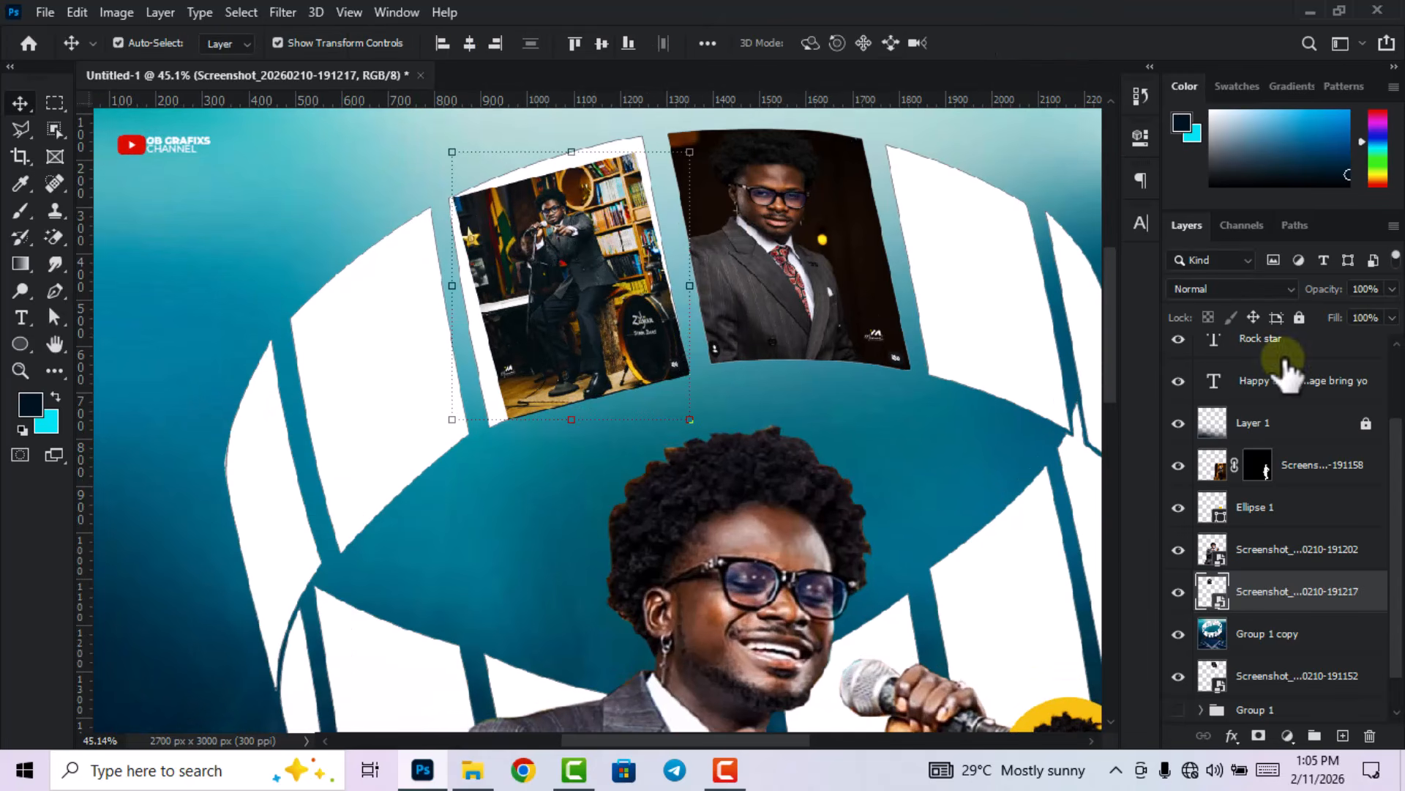
- Set the photo's opacity to 49% and warp its four corners onto the corners of the film-strip frame
click(1343, 315)
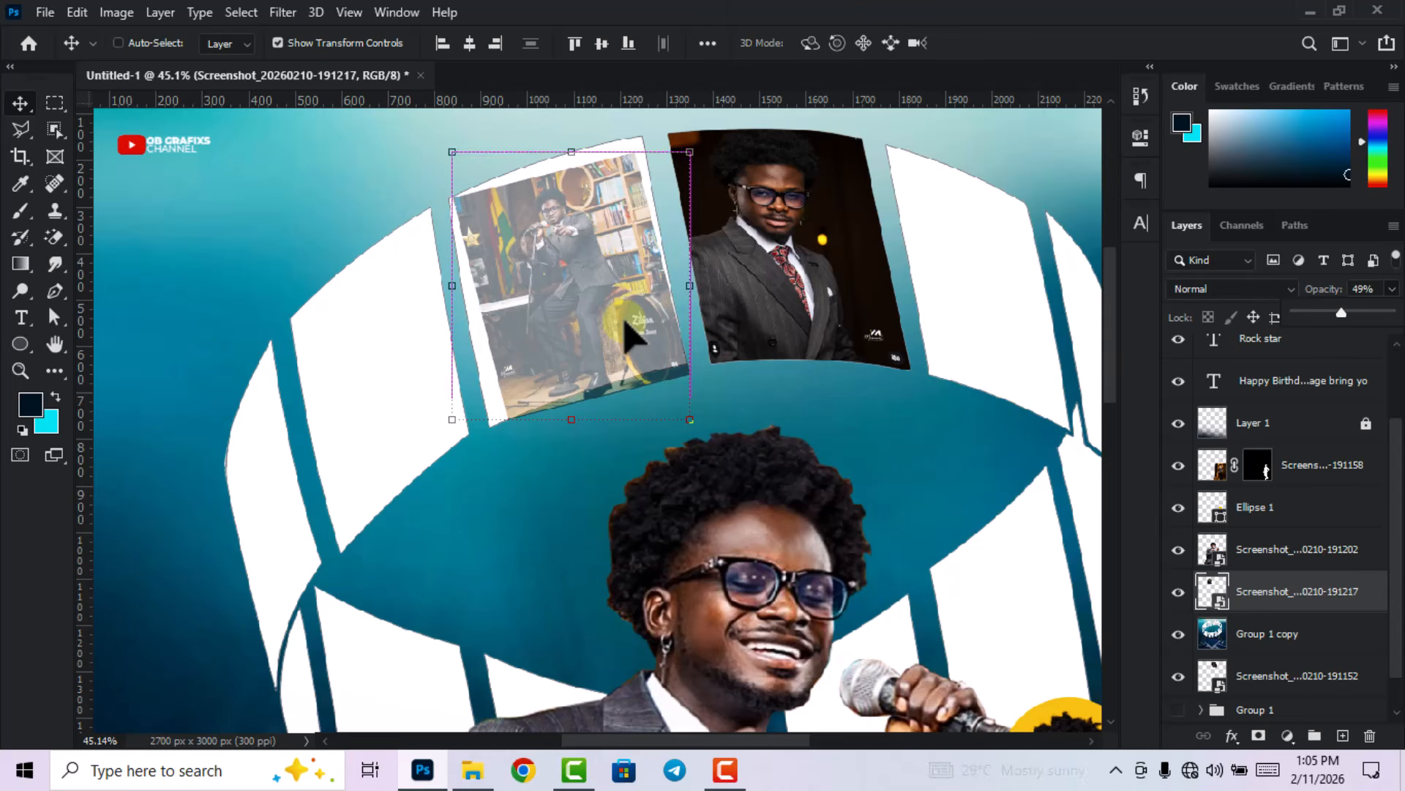
key(ctrl+t)
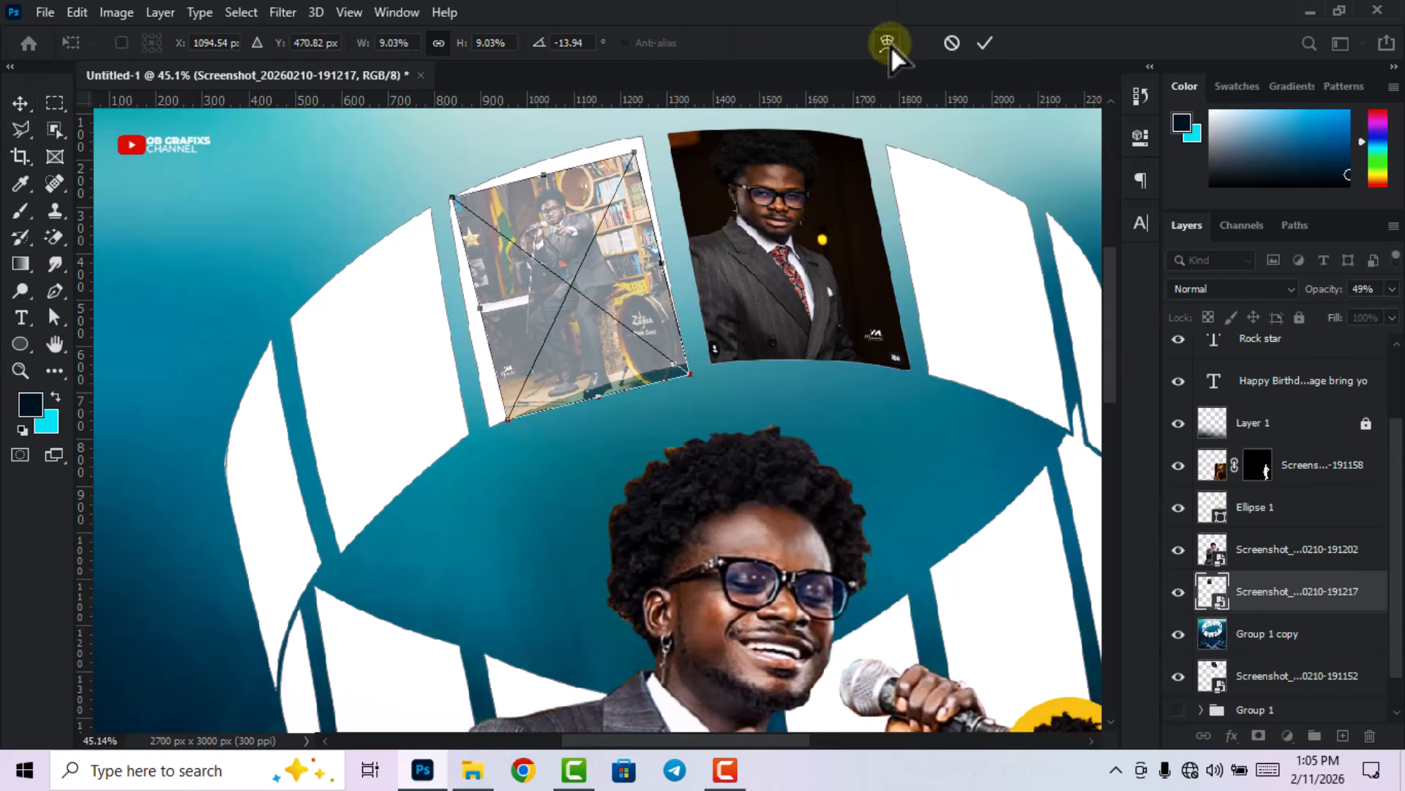
click(887, 43)
scroll(564, 141, up, 5)
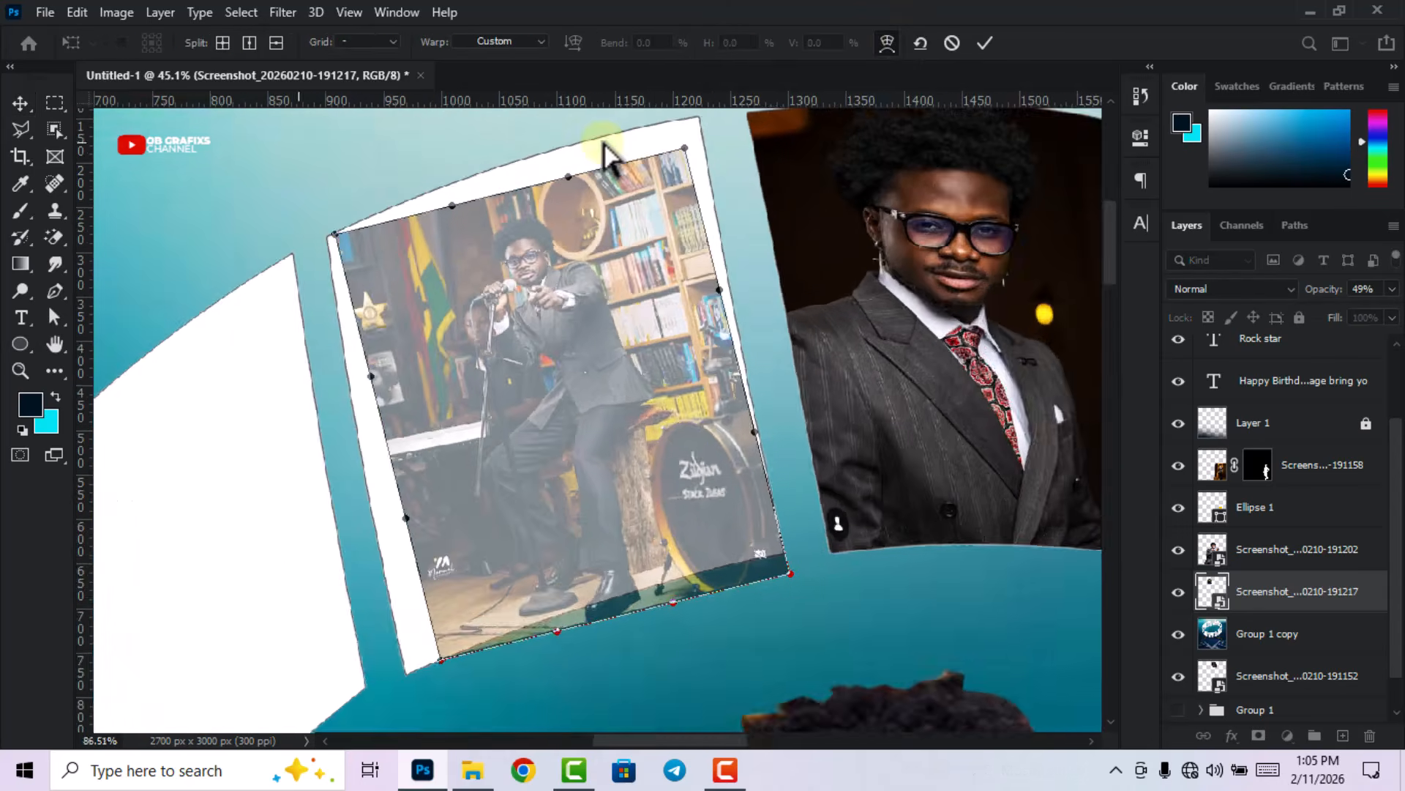
scroll(696, 161, up, 3)
drag(706, 144, 719, 122)
drag(329, 244, 322, 248)
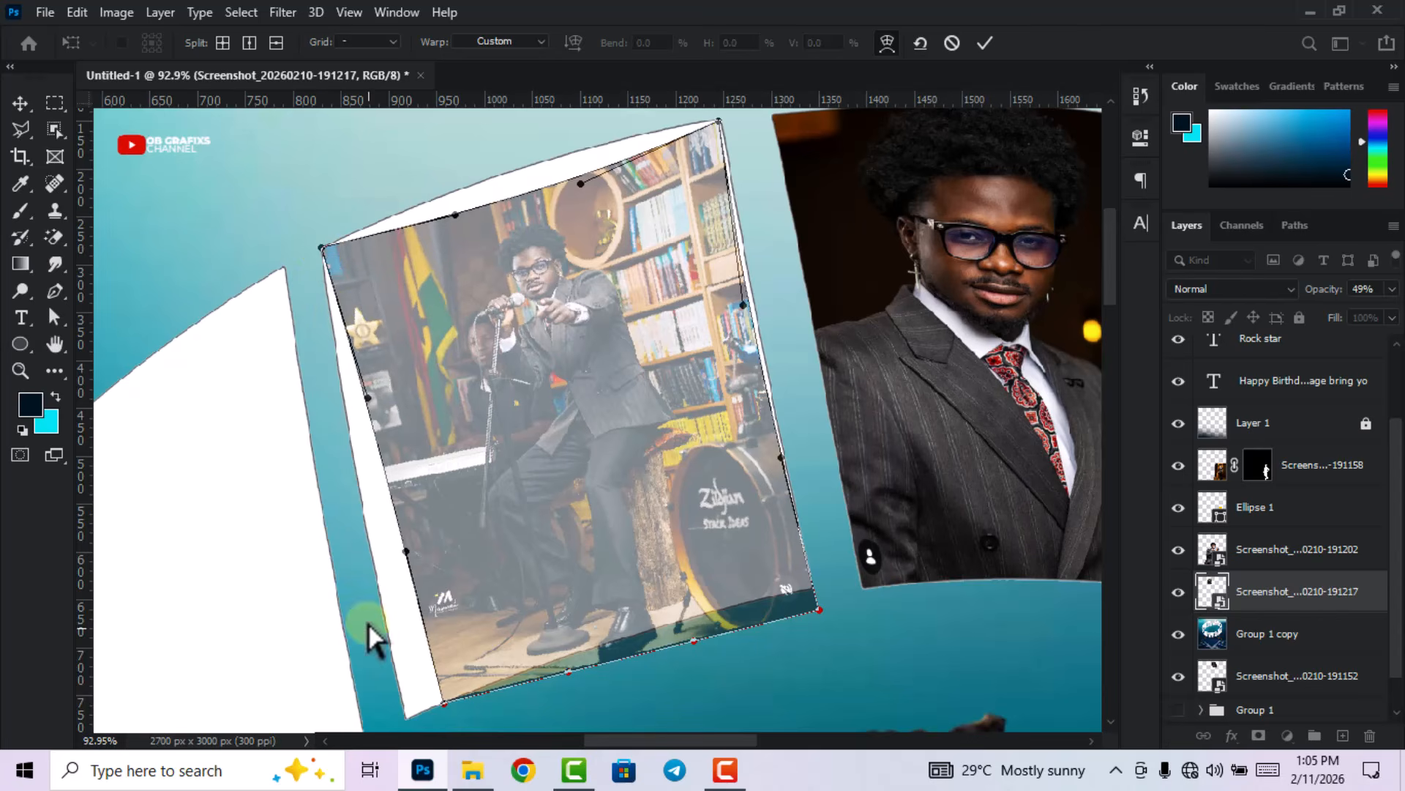
drag(442, 703, 407, 716)
mouse_move(818, 609)
mouse_down()
mouse_move(811, 585)
mouse_move(694, 650)
mouse_move(811, 589)
mouse_up()
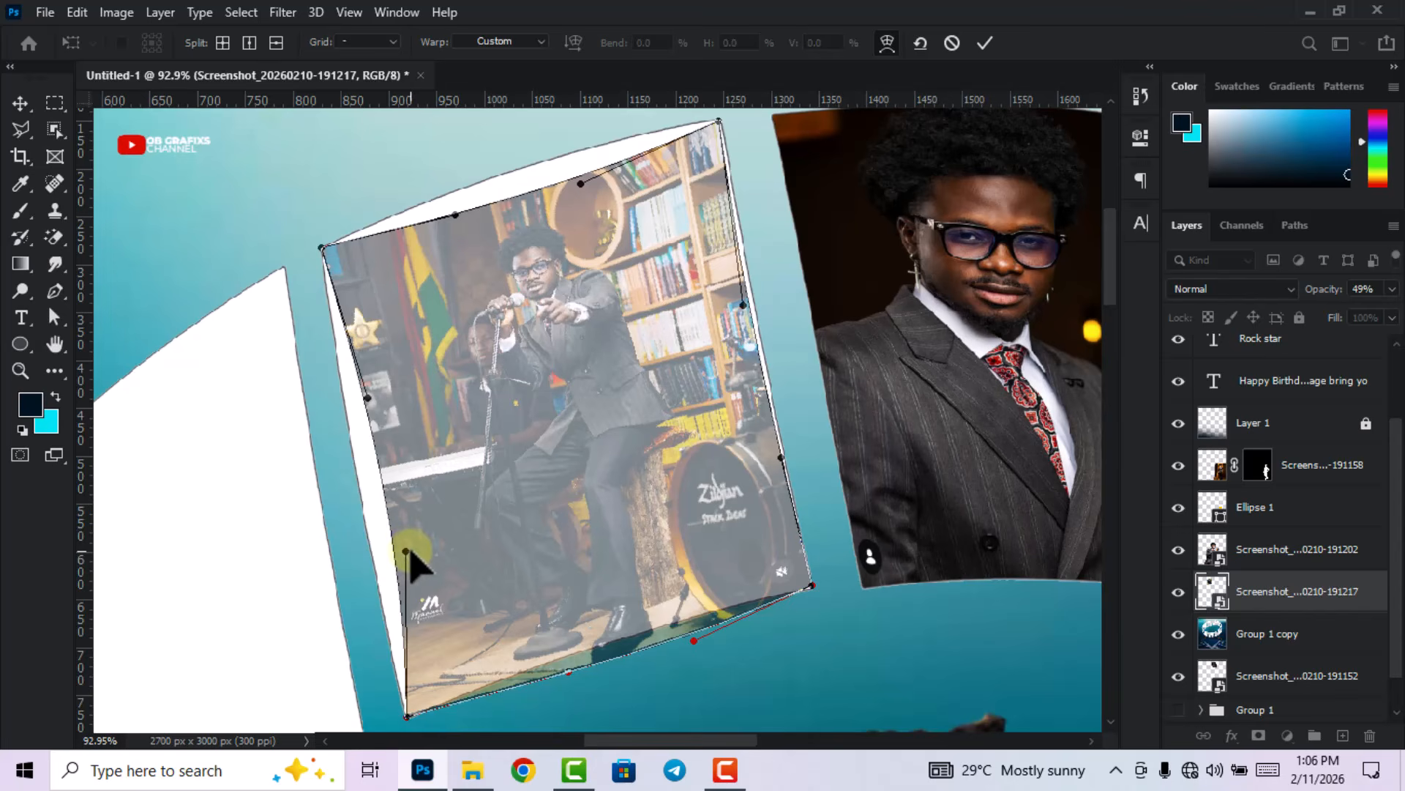
- Bend the photo's warped edges to follow the frame's slanted sides and curved upper and lower edges, and commit the warp
drag(406, 550, 366, 524)
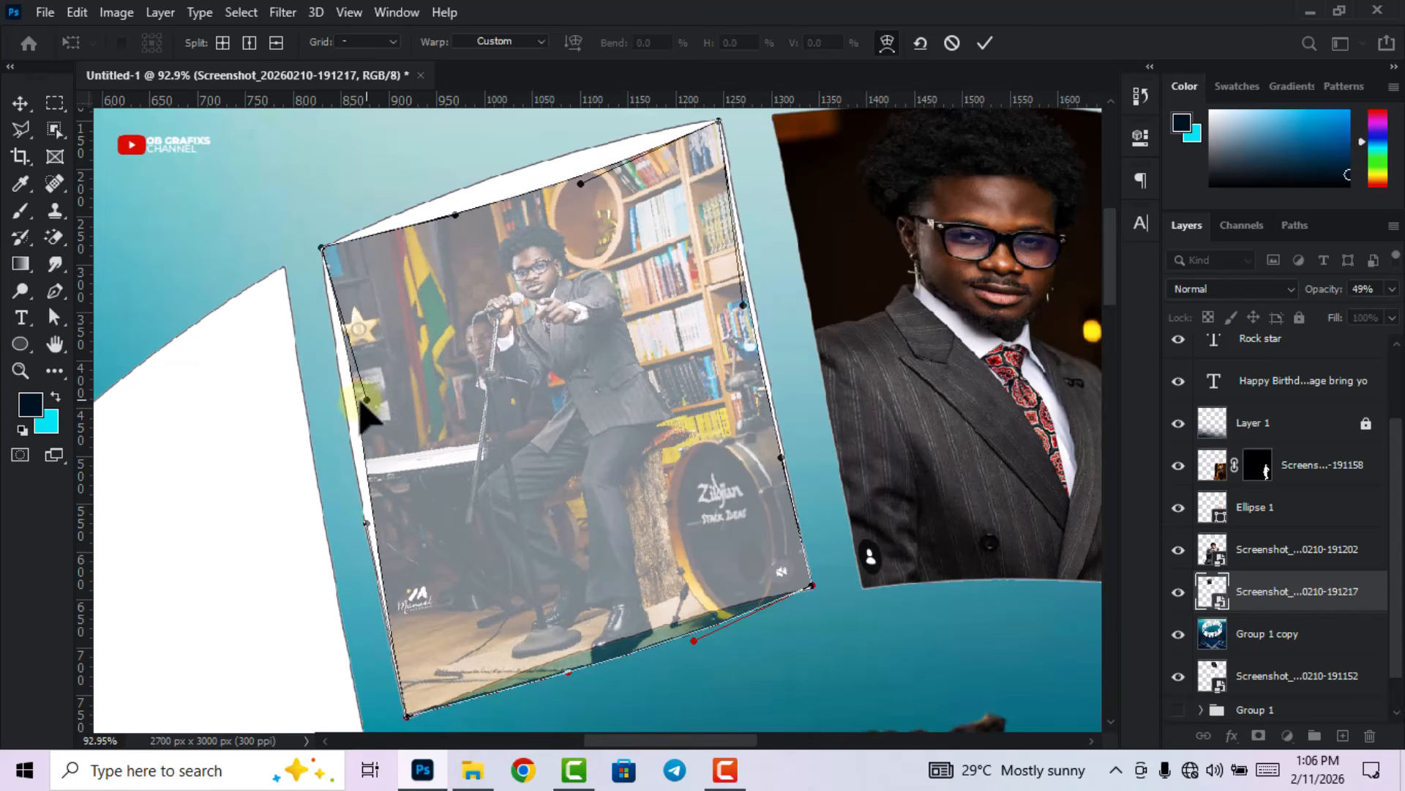
drag(365, 400, 348, 405)
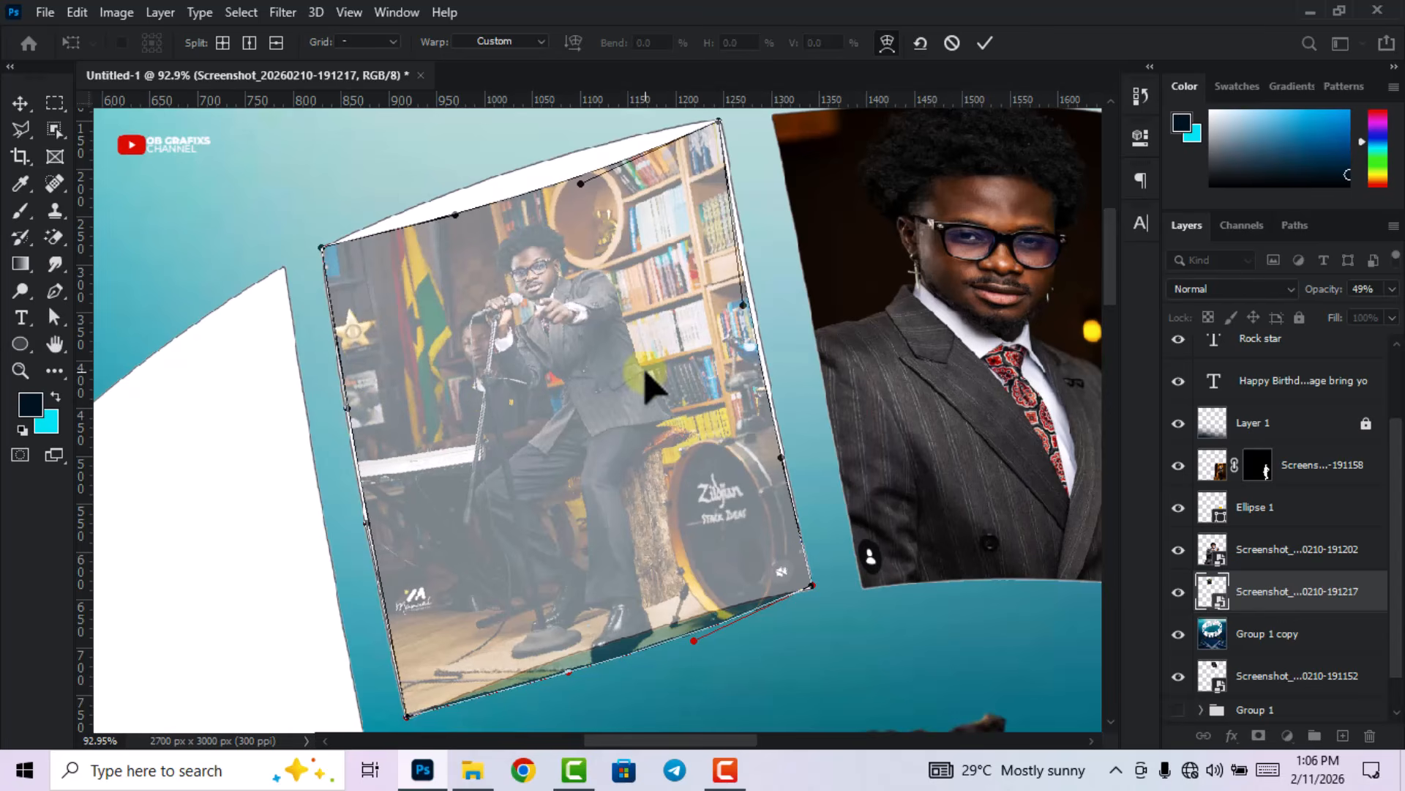
drag(745, 300, 750, 303)
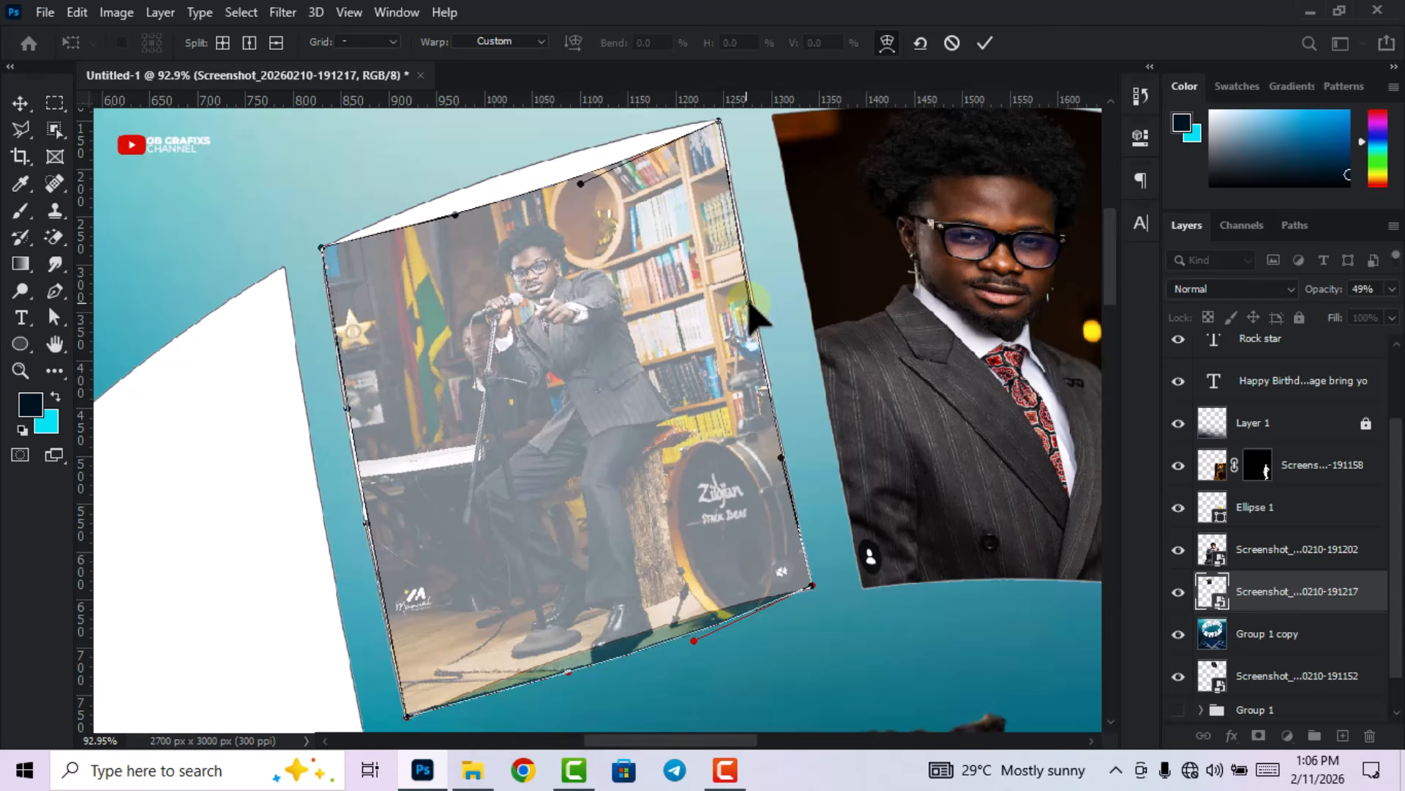
drag(580, 183, 568, 139)
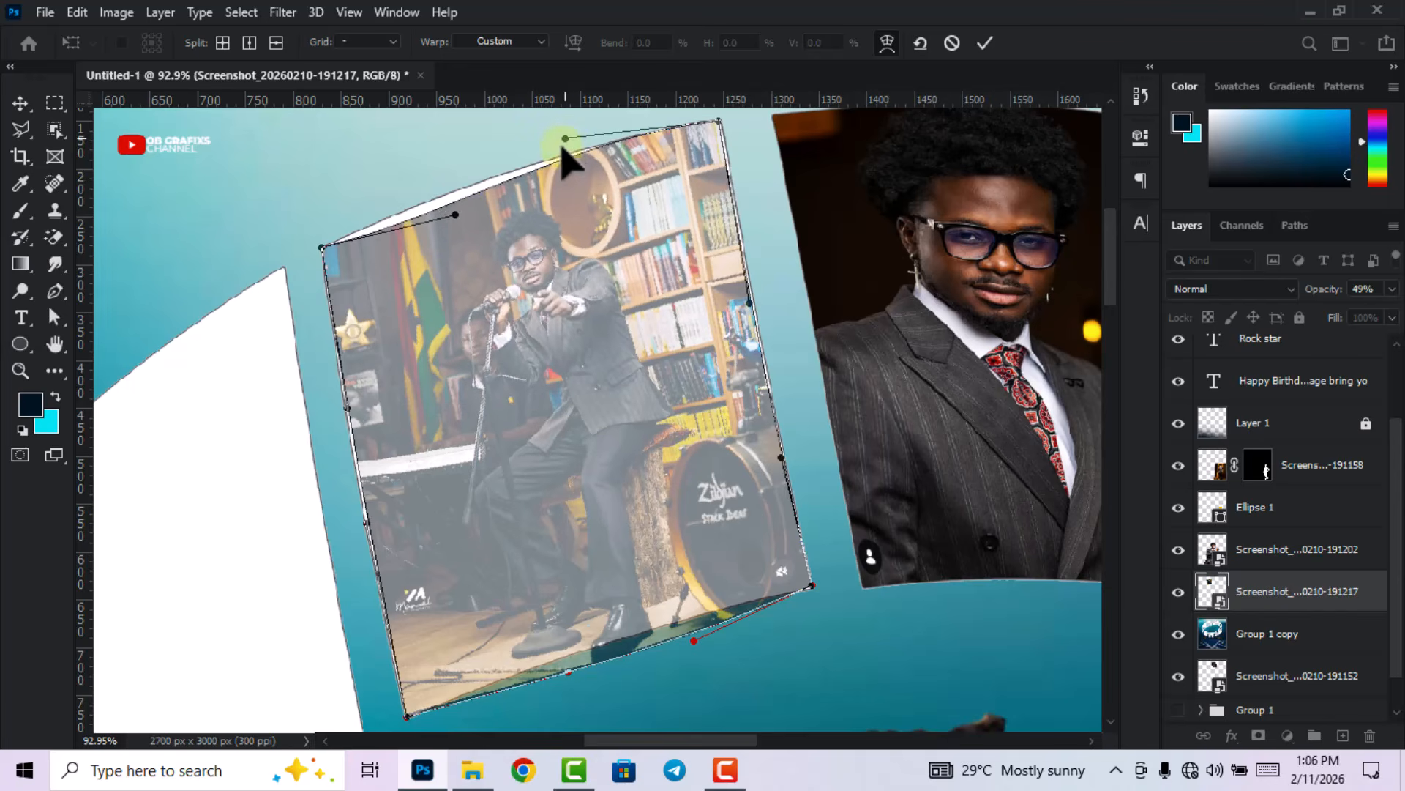
drag(454, 214, 452, 202)
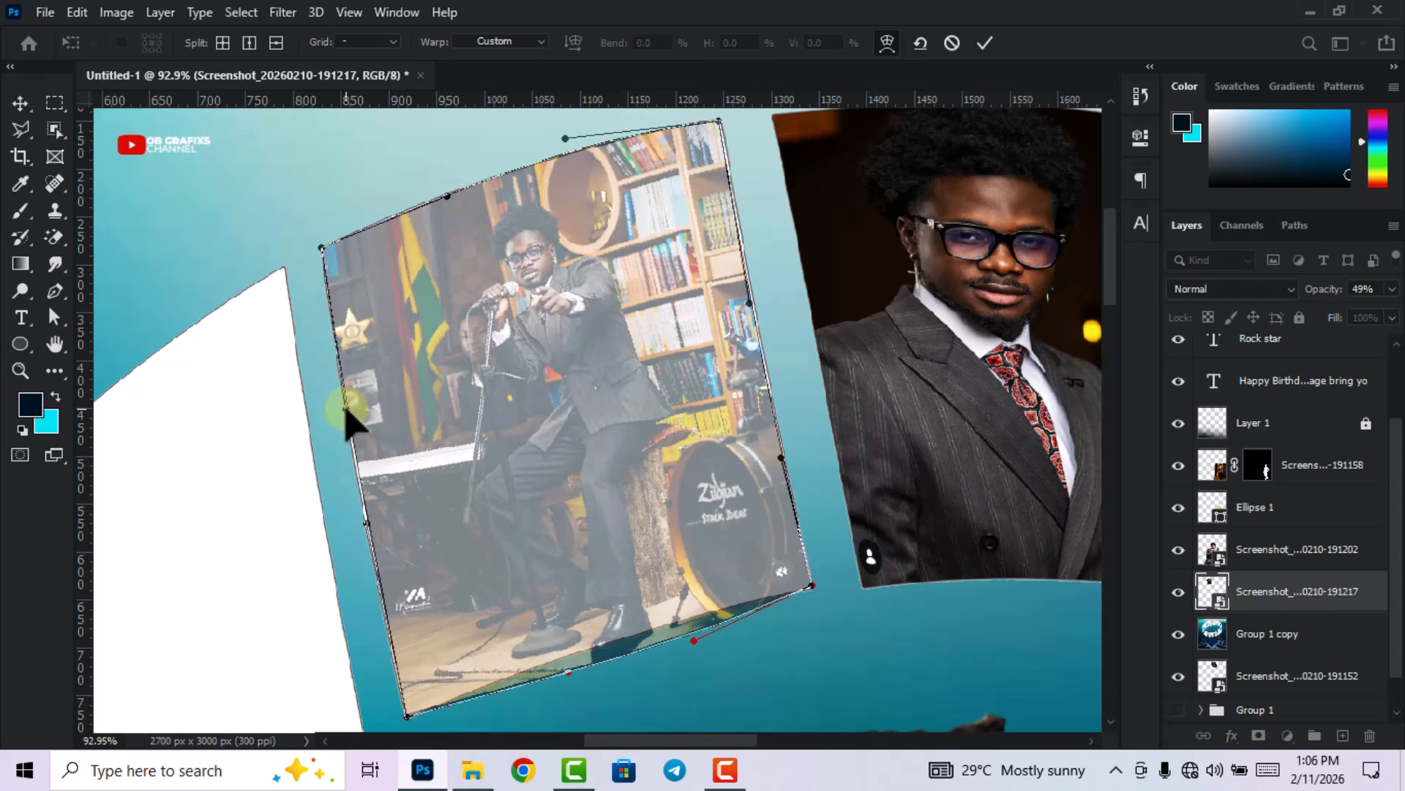
drag(813, 585, 813, 584)
drag(694, 641, 686, 622)
drag(568, 669, 569, 654)
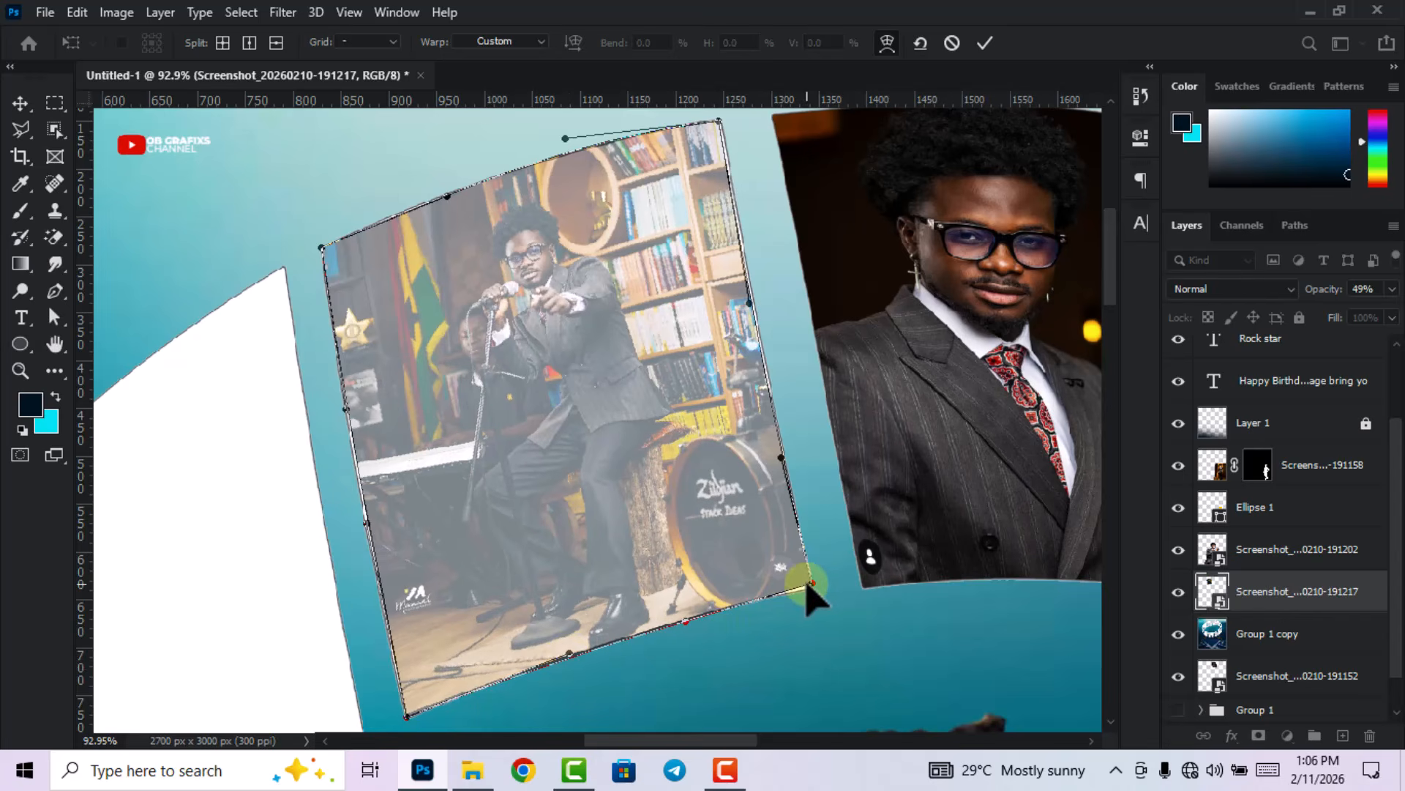
drag(810, 582, 813, 587)
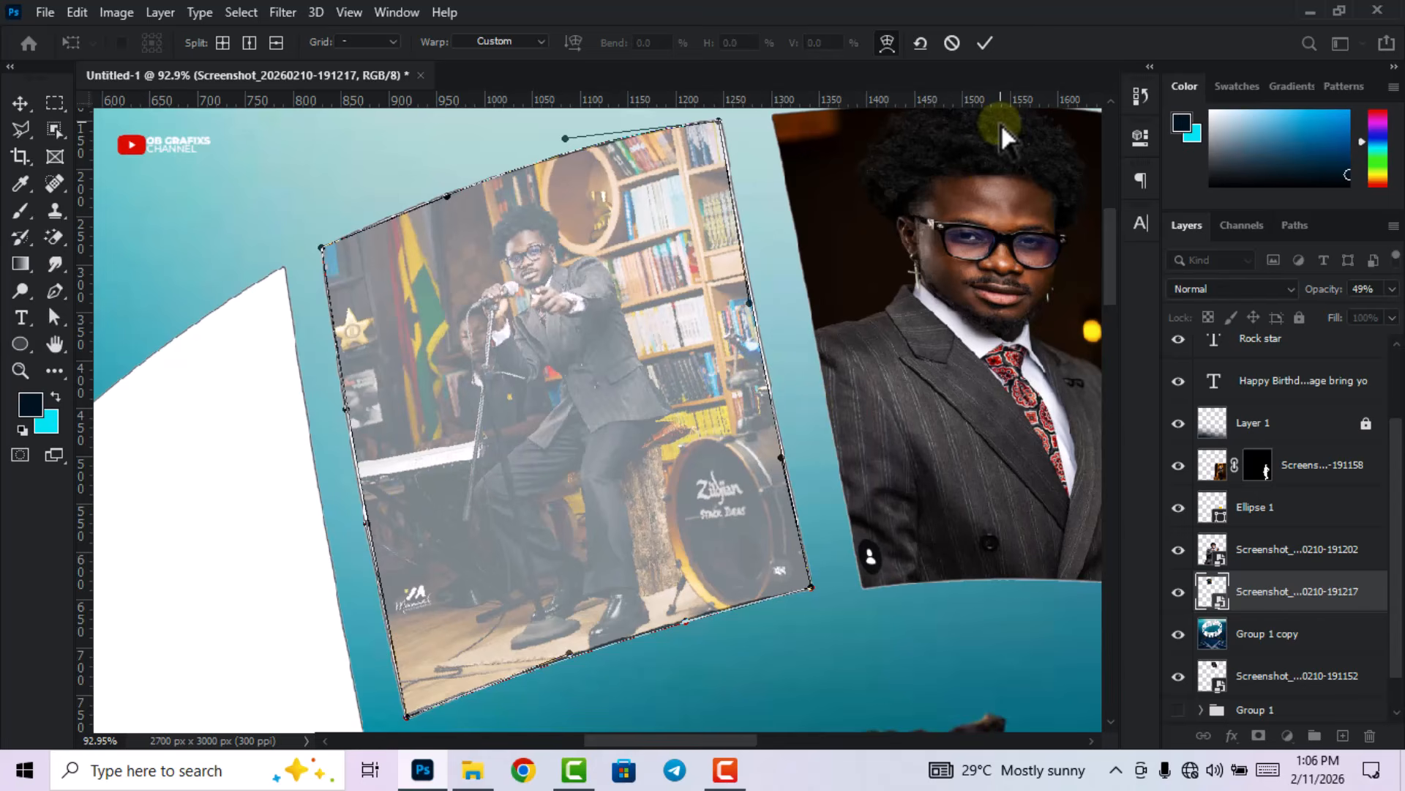
click(986, 44)
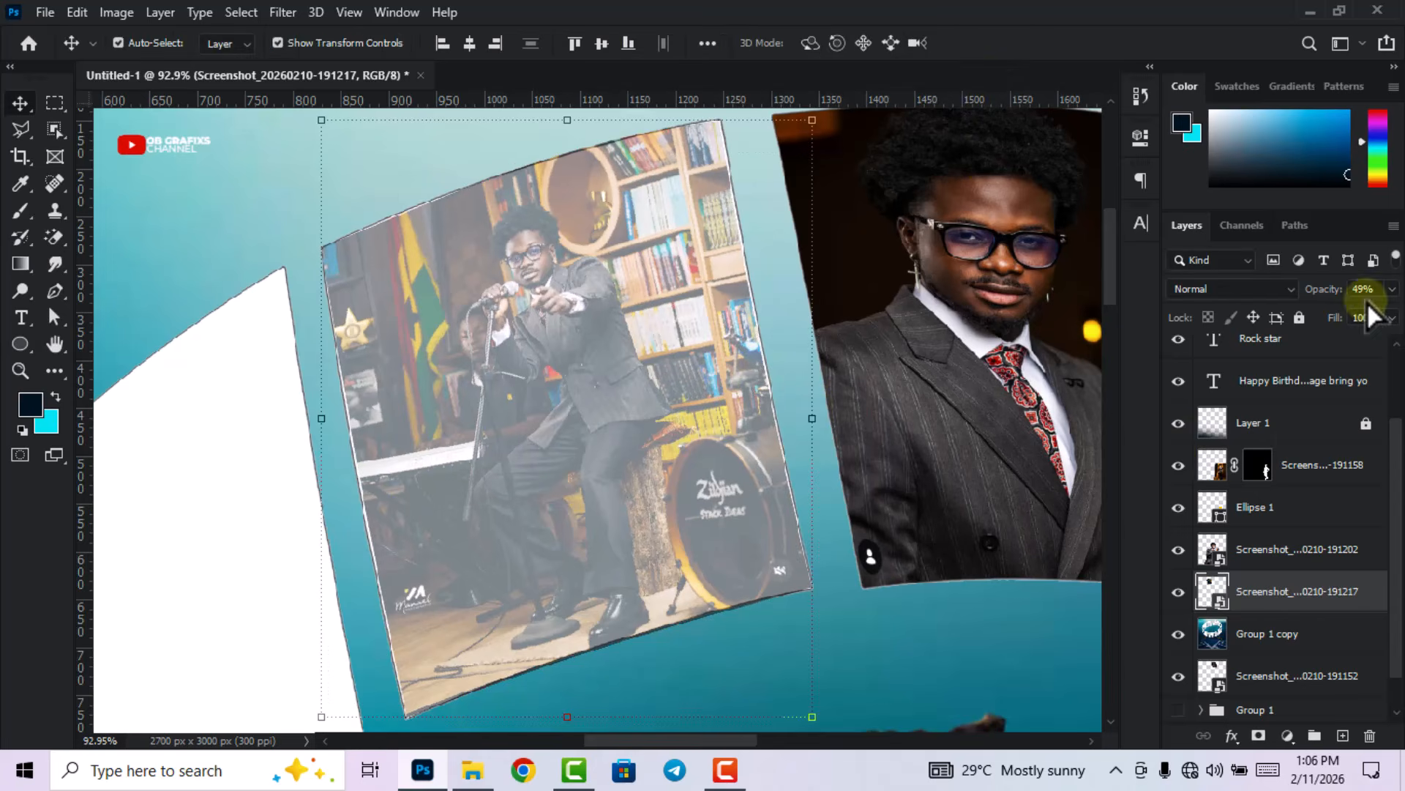
- Restore the photo's opacity to 100% and move its layer beneath Group 1 copy
drag(1316, 300, 1394, 300)
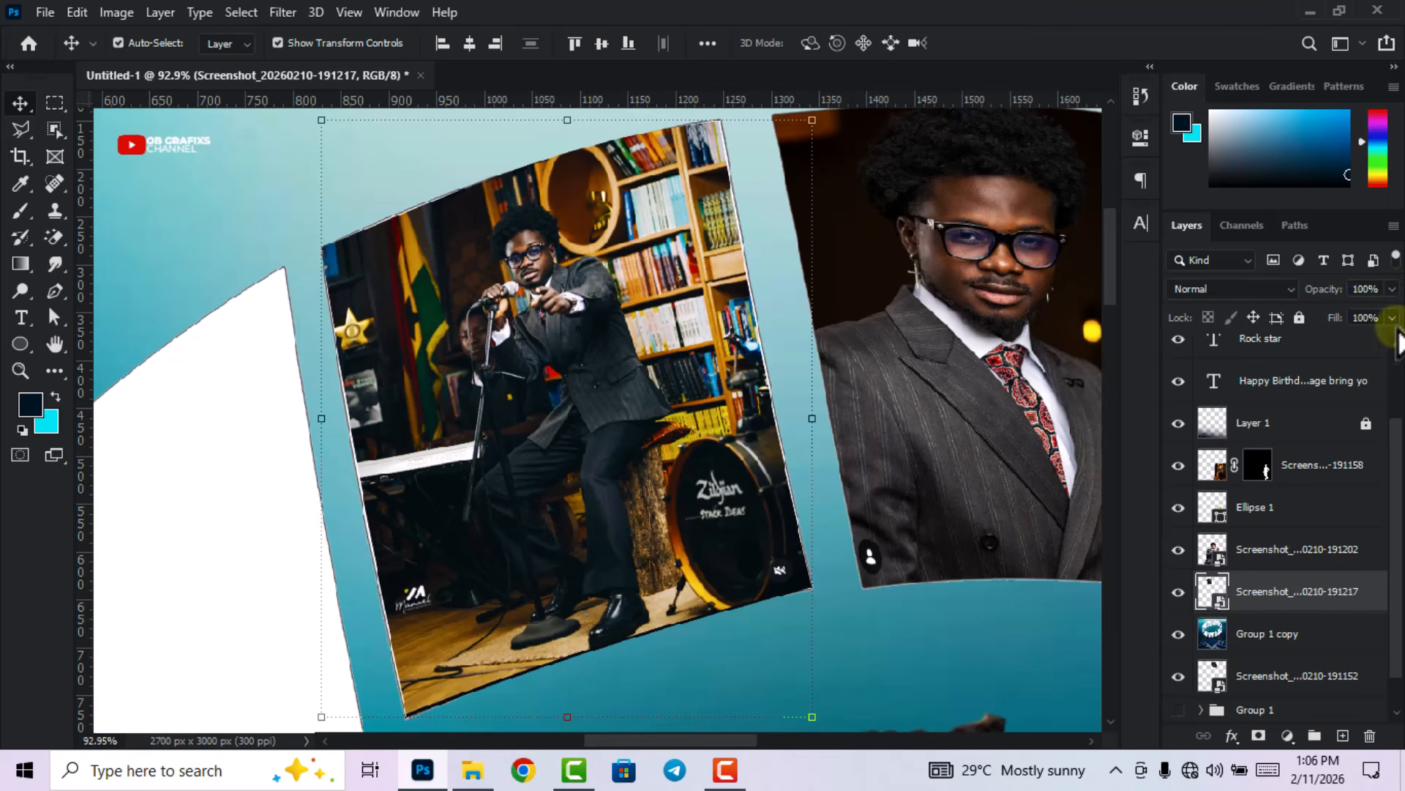
scroll(1286, 596, down, 1)
drag(1289, 560, 1286, 592)
- Enlarge the photo to 40.72% so it fills the whole frame opening, commit the transform, and deselect the layer
scroll(929, 592, down, 3)
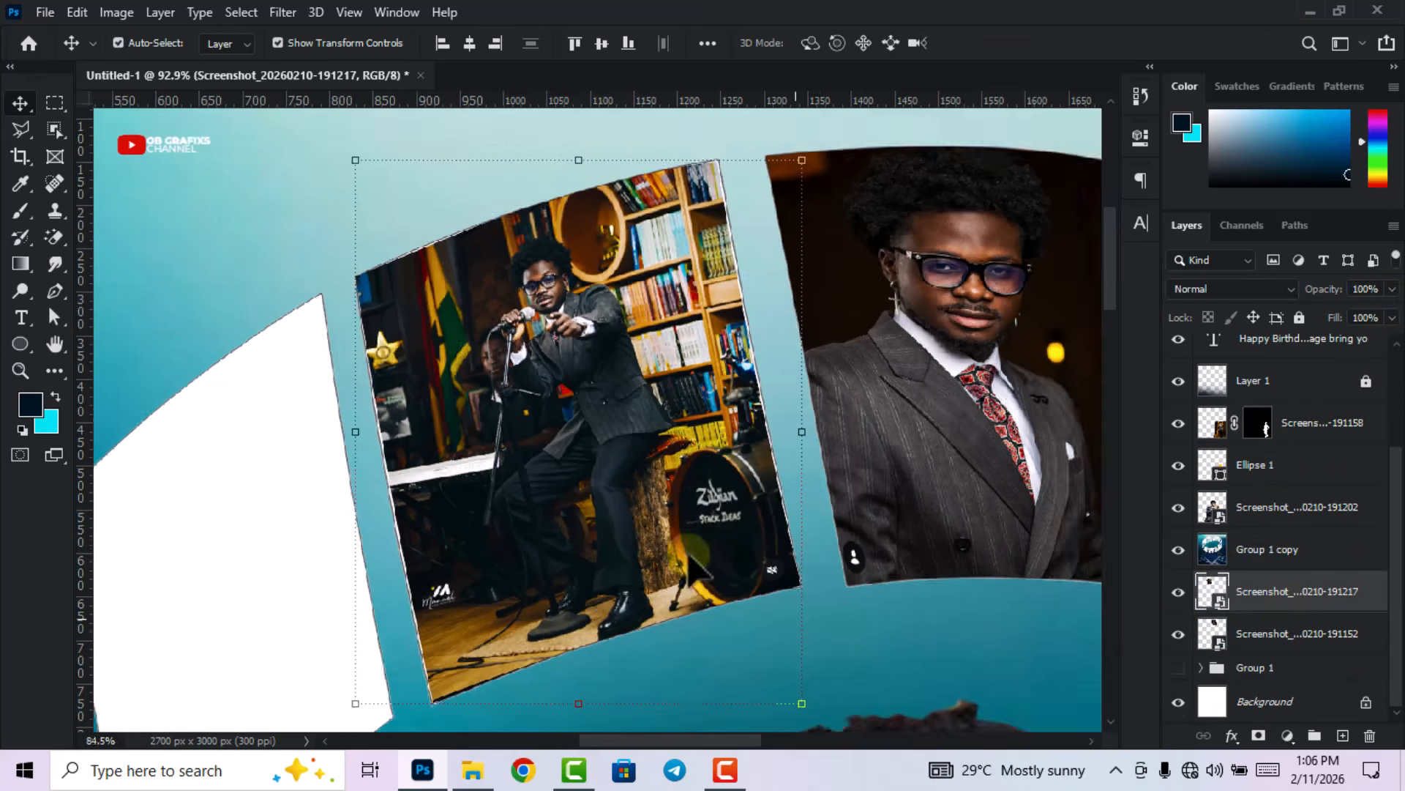
mouse_move(454, 462)
mouse_down()
mouse_move(503, 447)
mouse_move(456, 483)
mouse_up()
drag(750, 427, 769, 427)
click(985, 51)
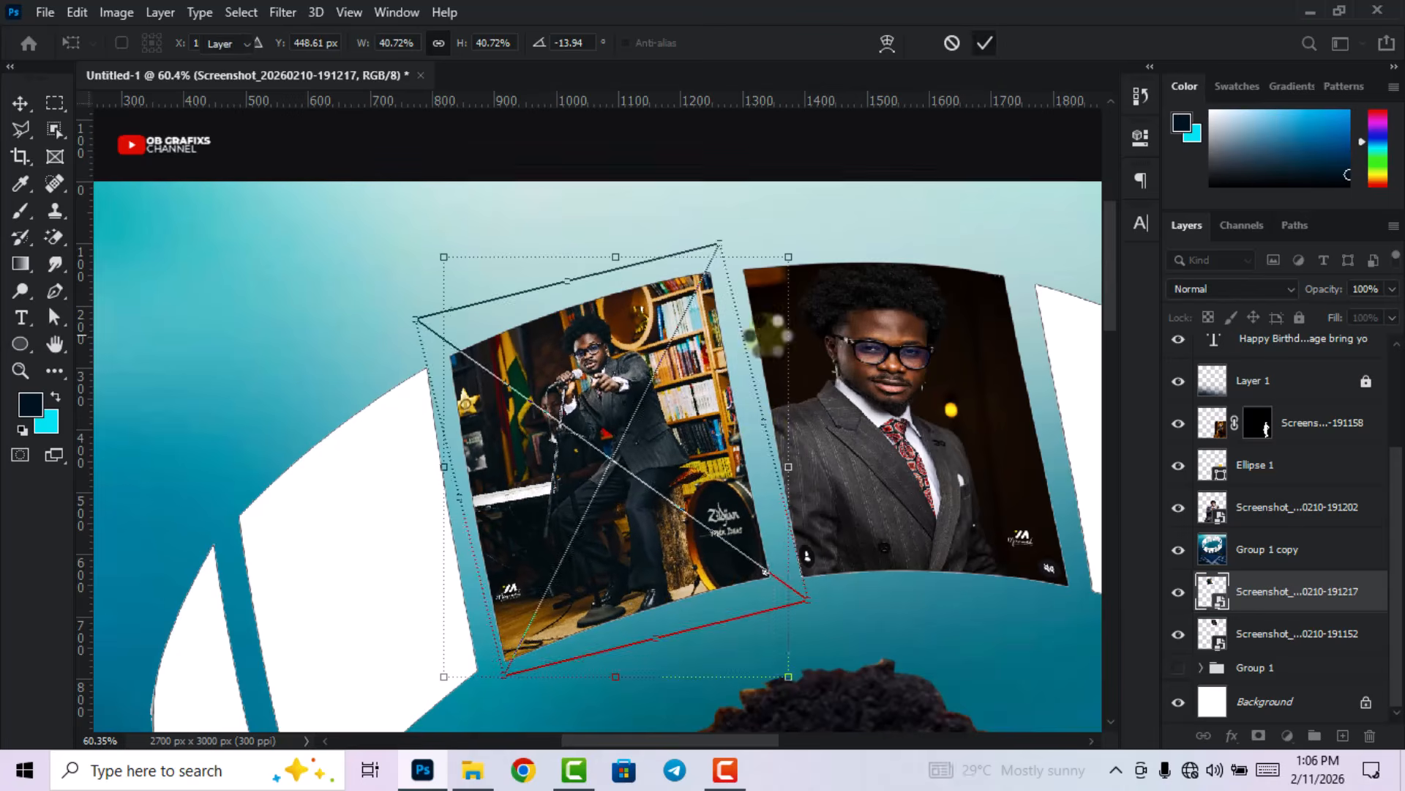
scroll(767, 446, down, 5)
scroll(767, 439, down, 2)
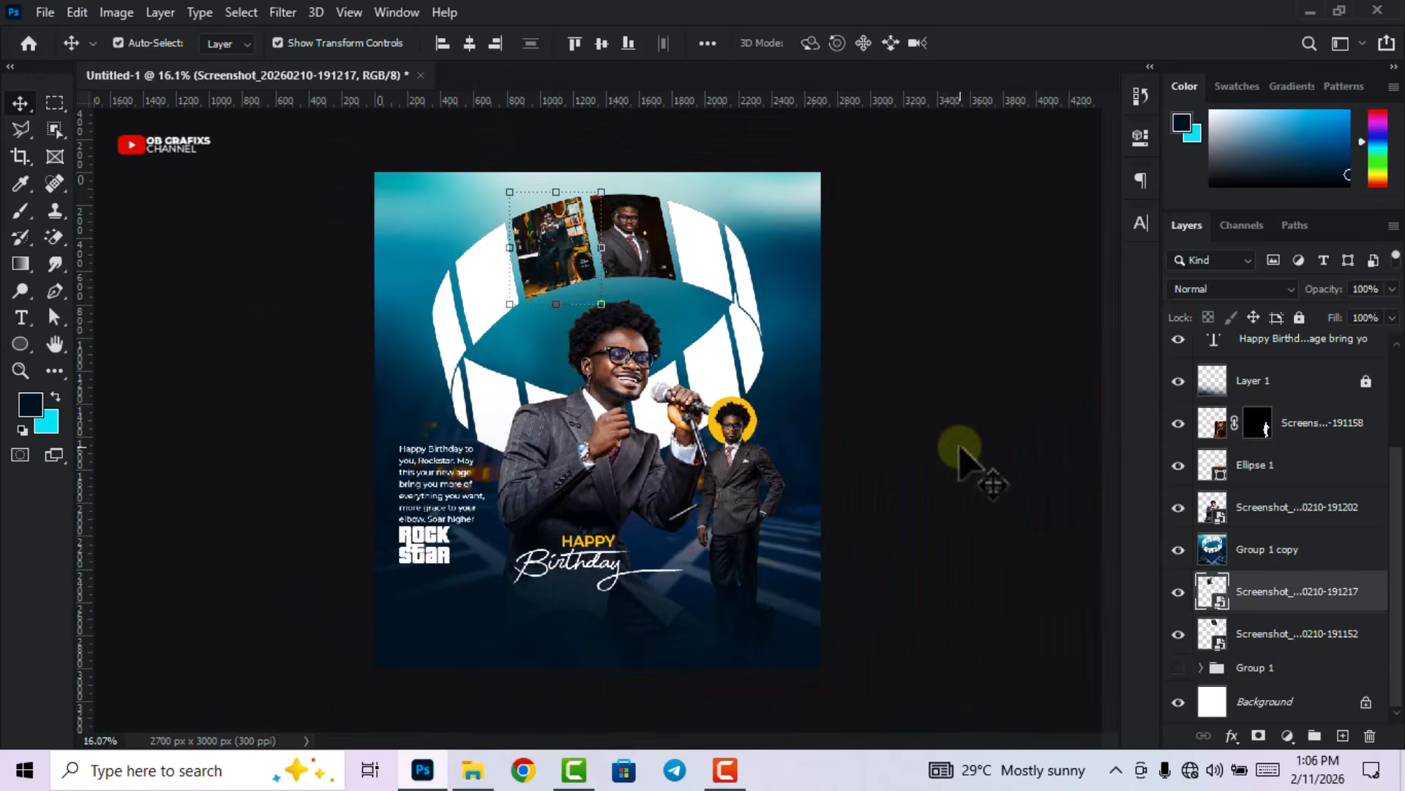
click(326, 251)
scroll(325, 279, up, 2)
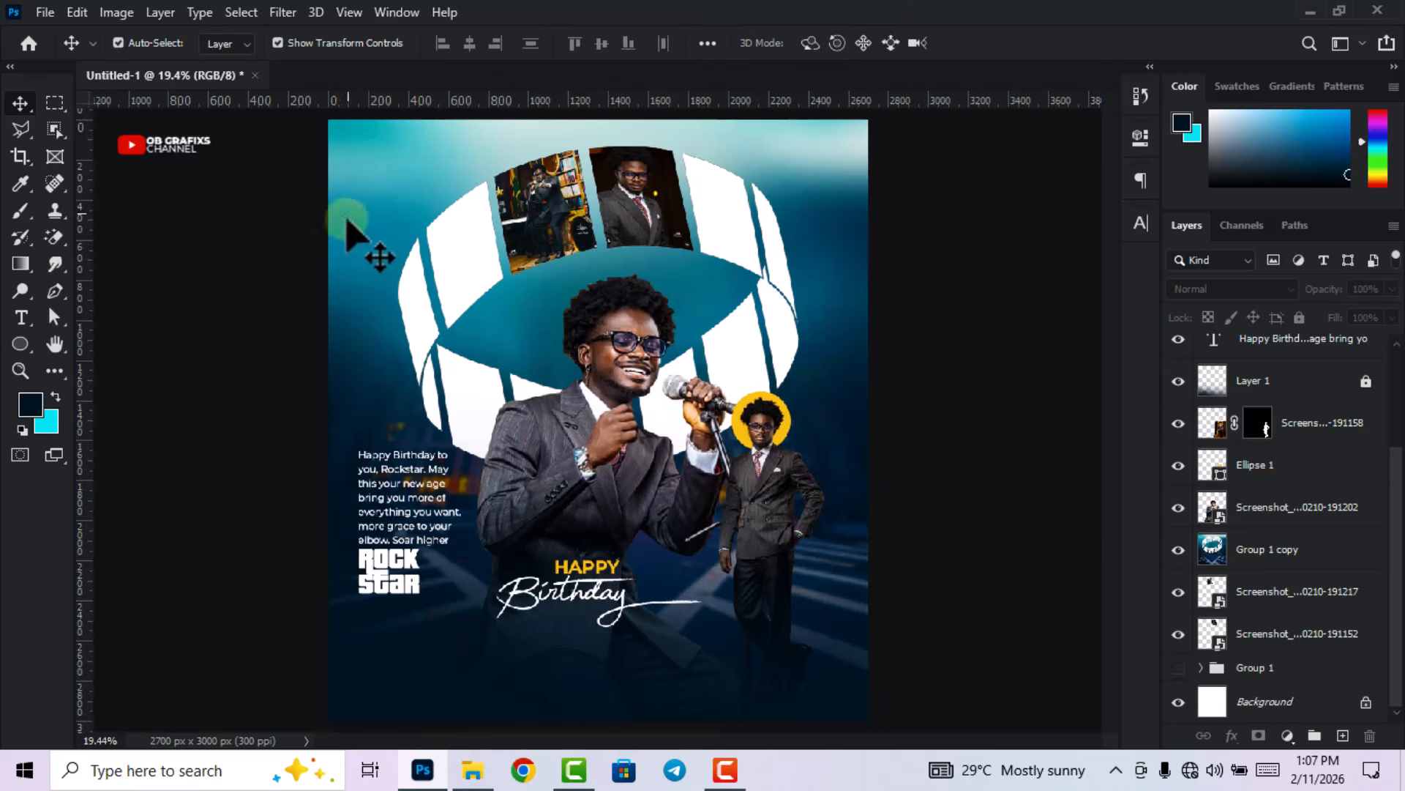
scroll(354, 227, up, 2)
click(1270, 560)
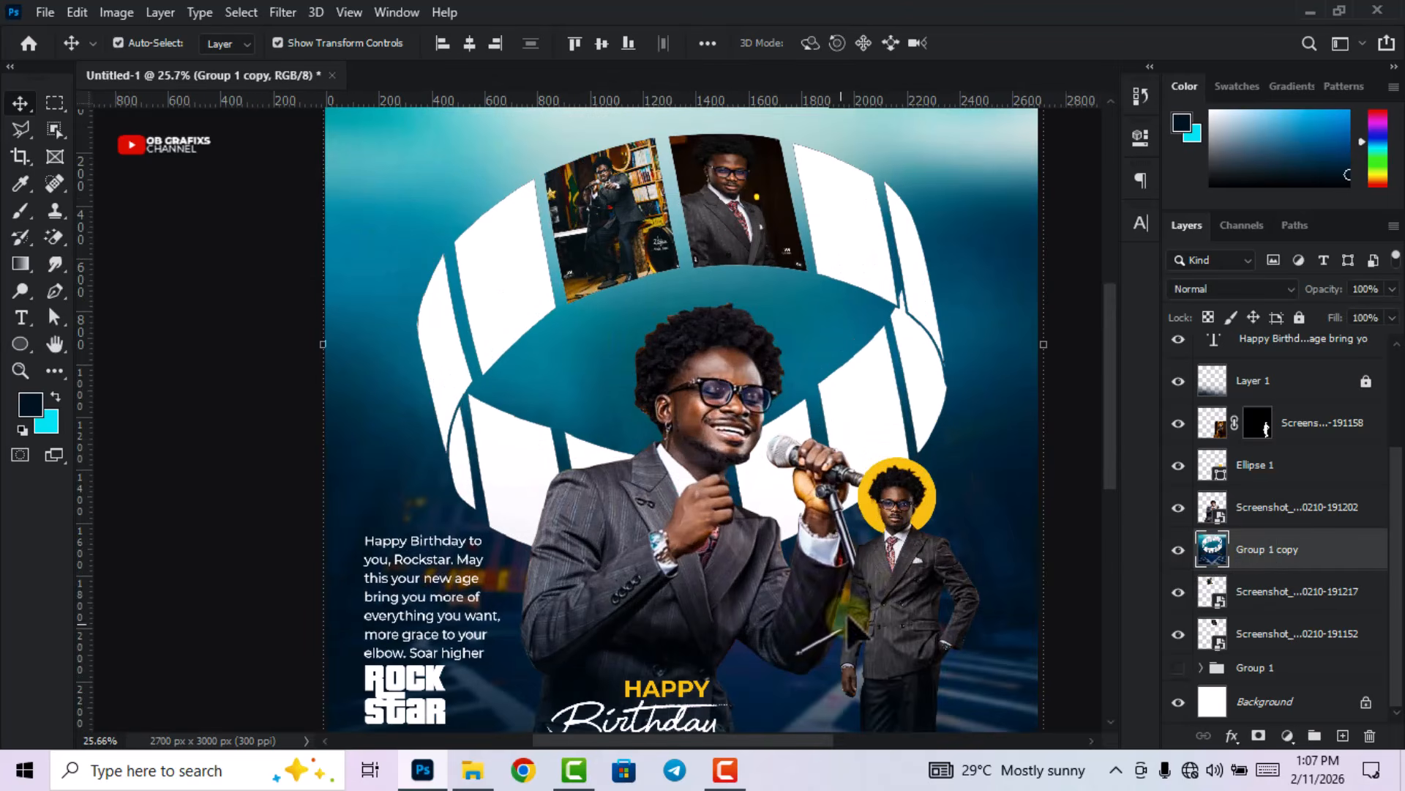
click(473, 770)
click(690, 563)
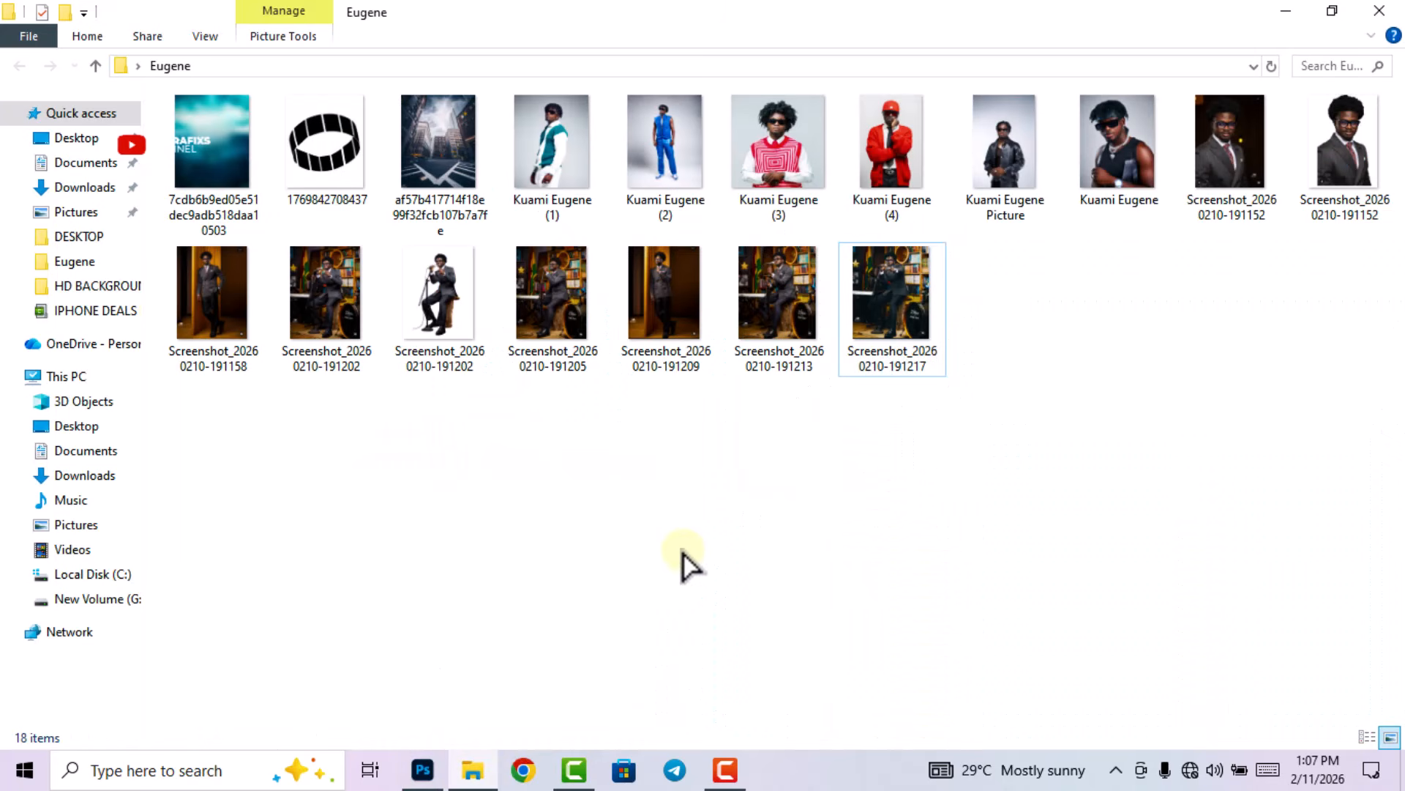
ctrl+scroll(666, 344, up, 3)
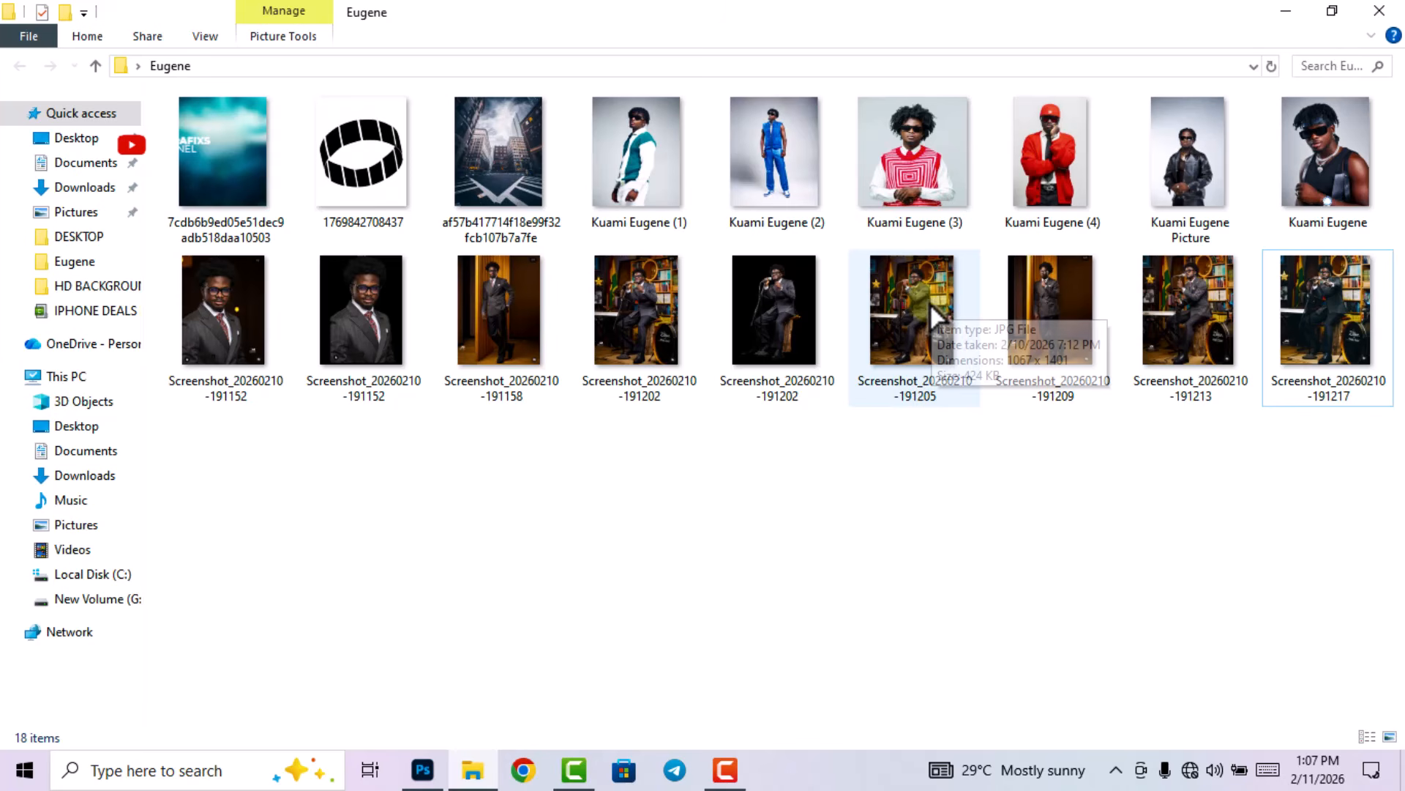
drag(931, 303, 666, 443)
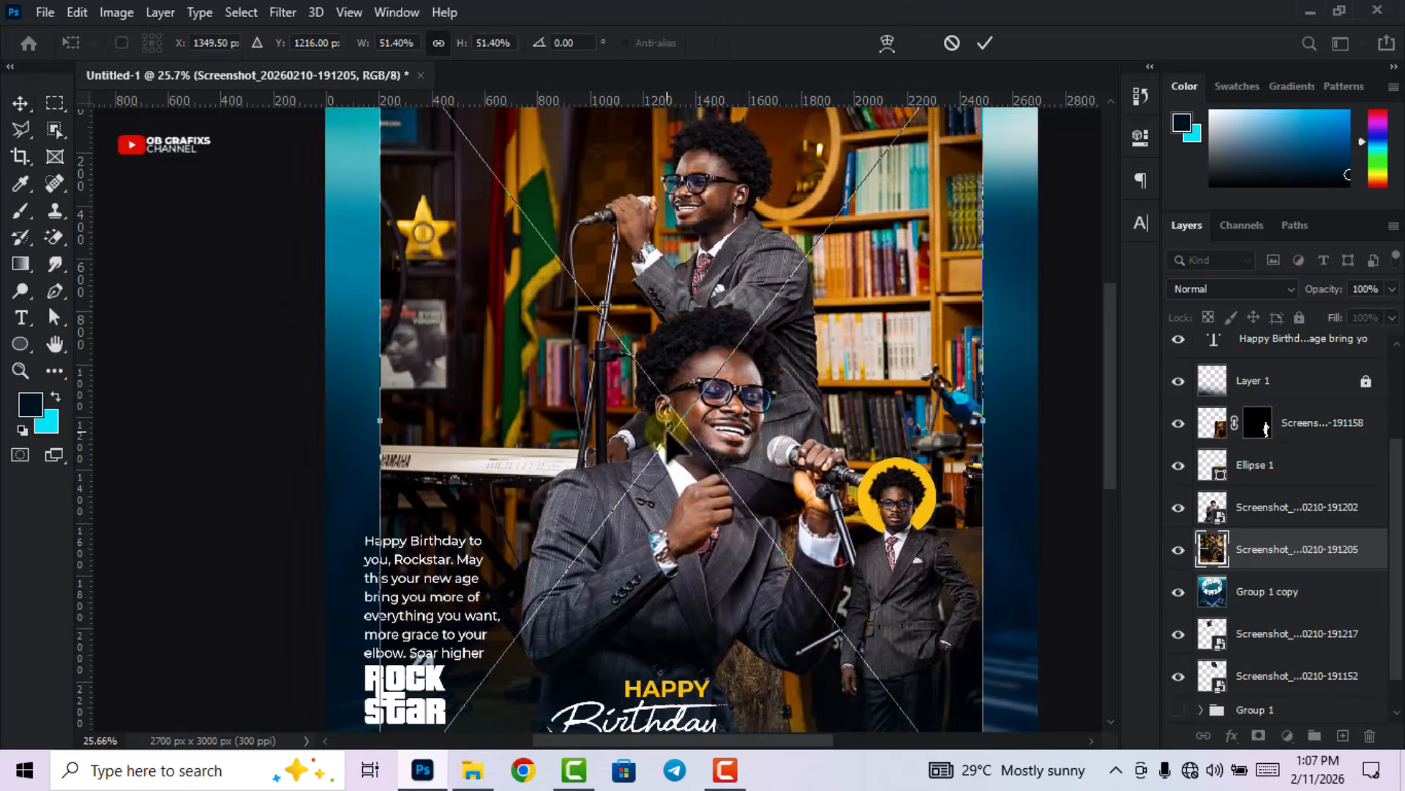
drag(989, 417, 445, 377)
drag(414, 428, 516, 281)
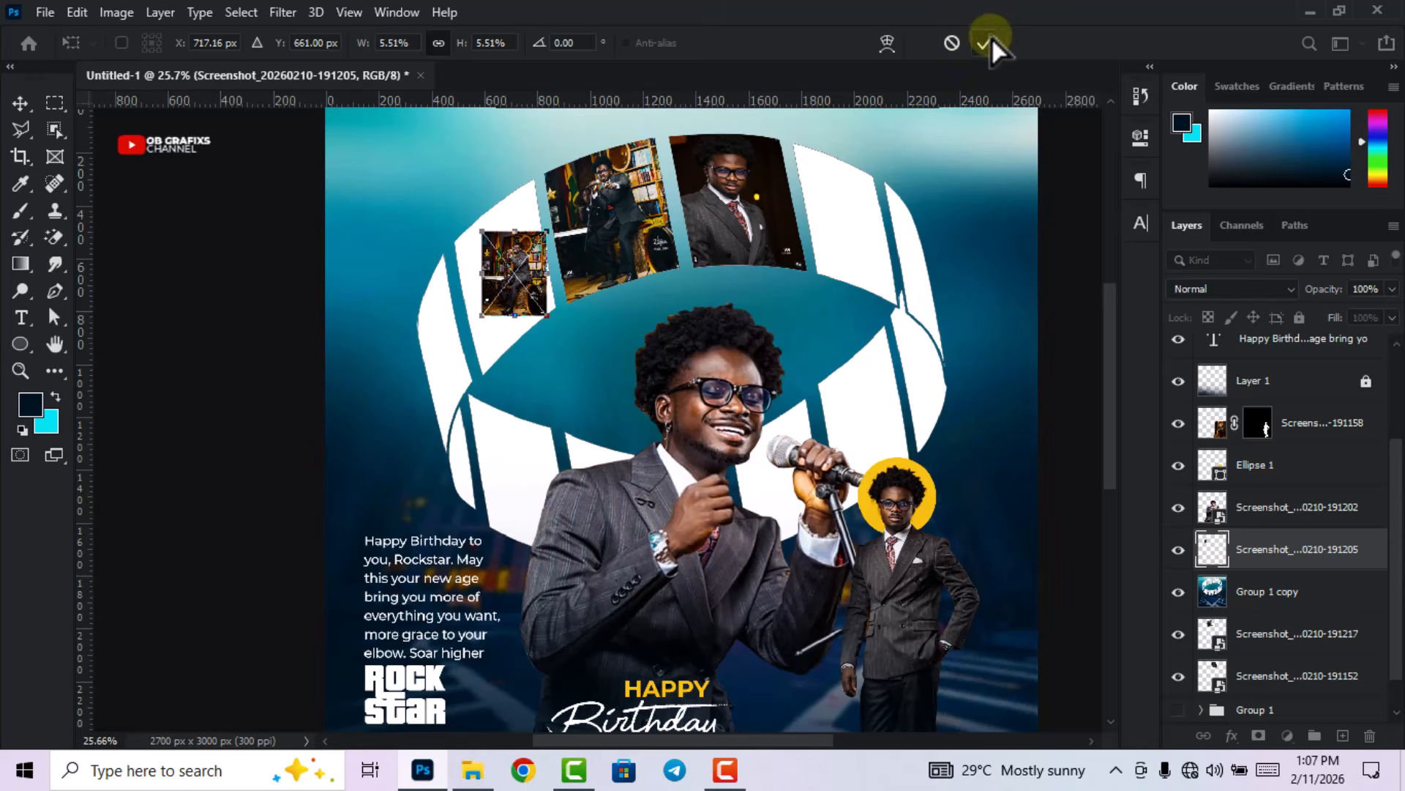
- Resize the new photo to 6.88%, rotate it -23.53° to match the frame's tilt, and commit the transform
scroll(505, 213, up, 5)
drag(520, 245, 525, 212)
drag(498, 439, 567, 425)
drag(535, 358, 520, 380)
click(985, 43)
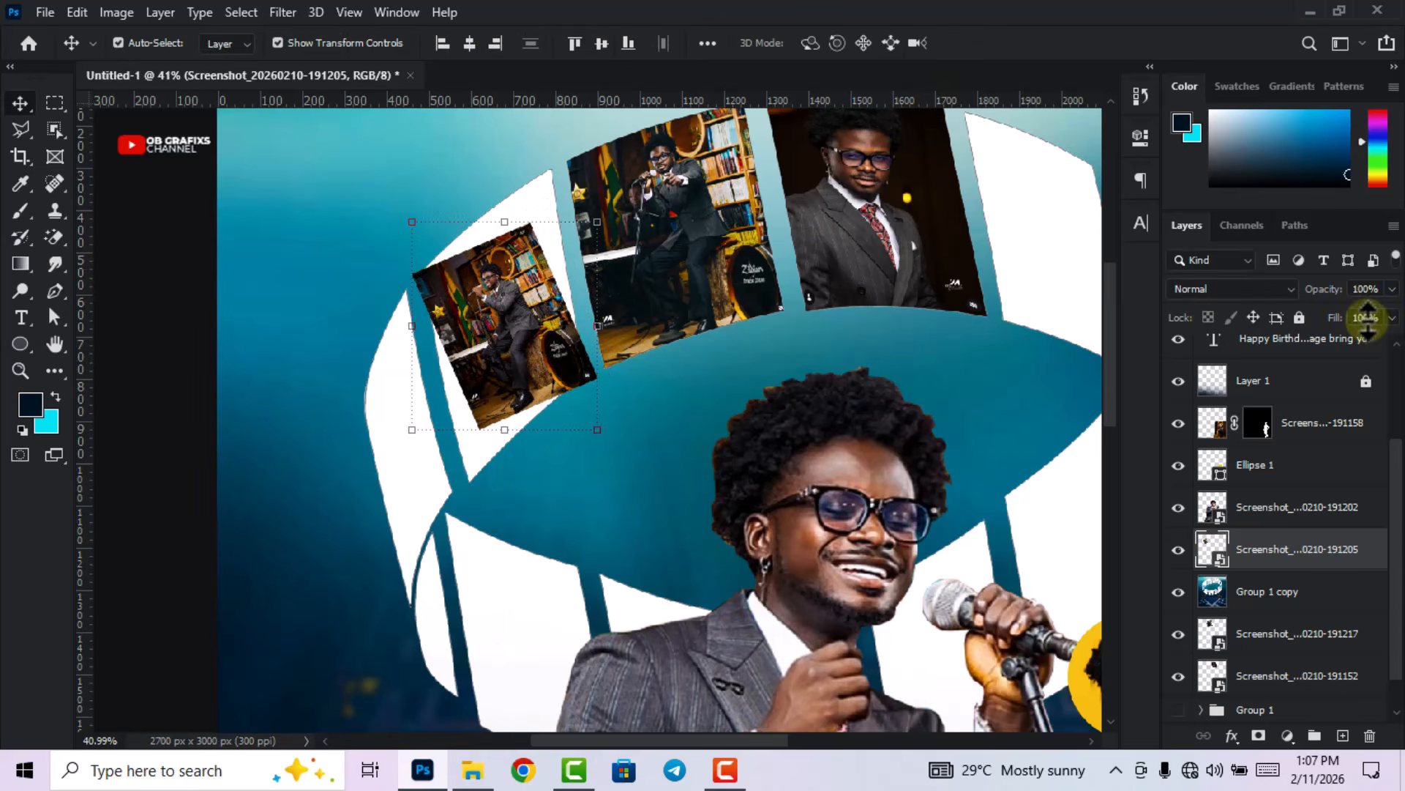
click(1352, 314)
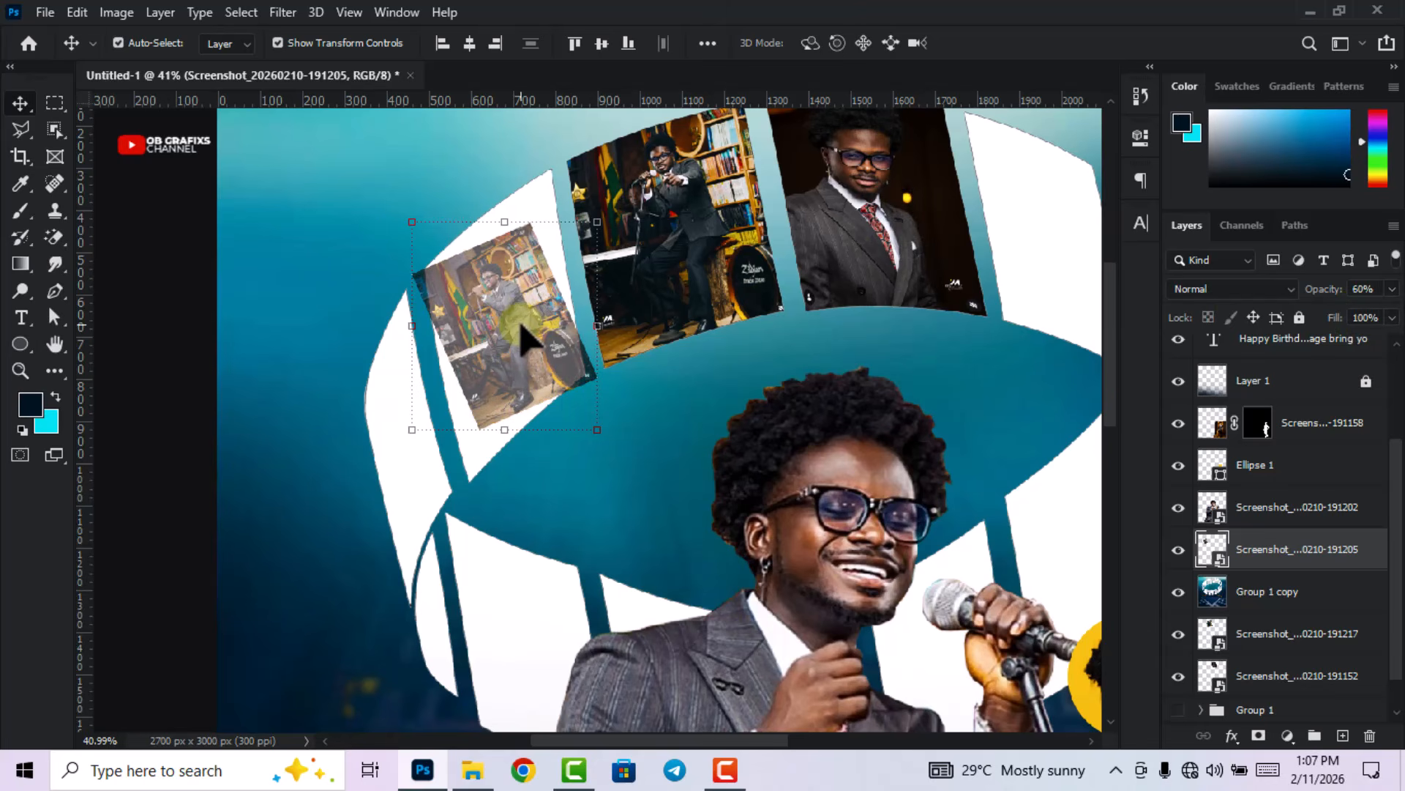
key(ctrl+t)
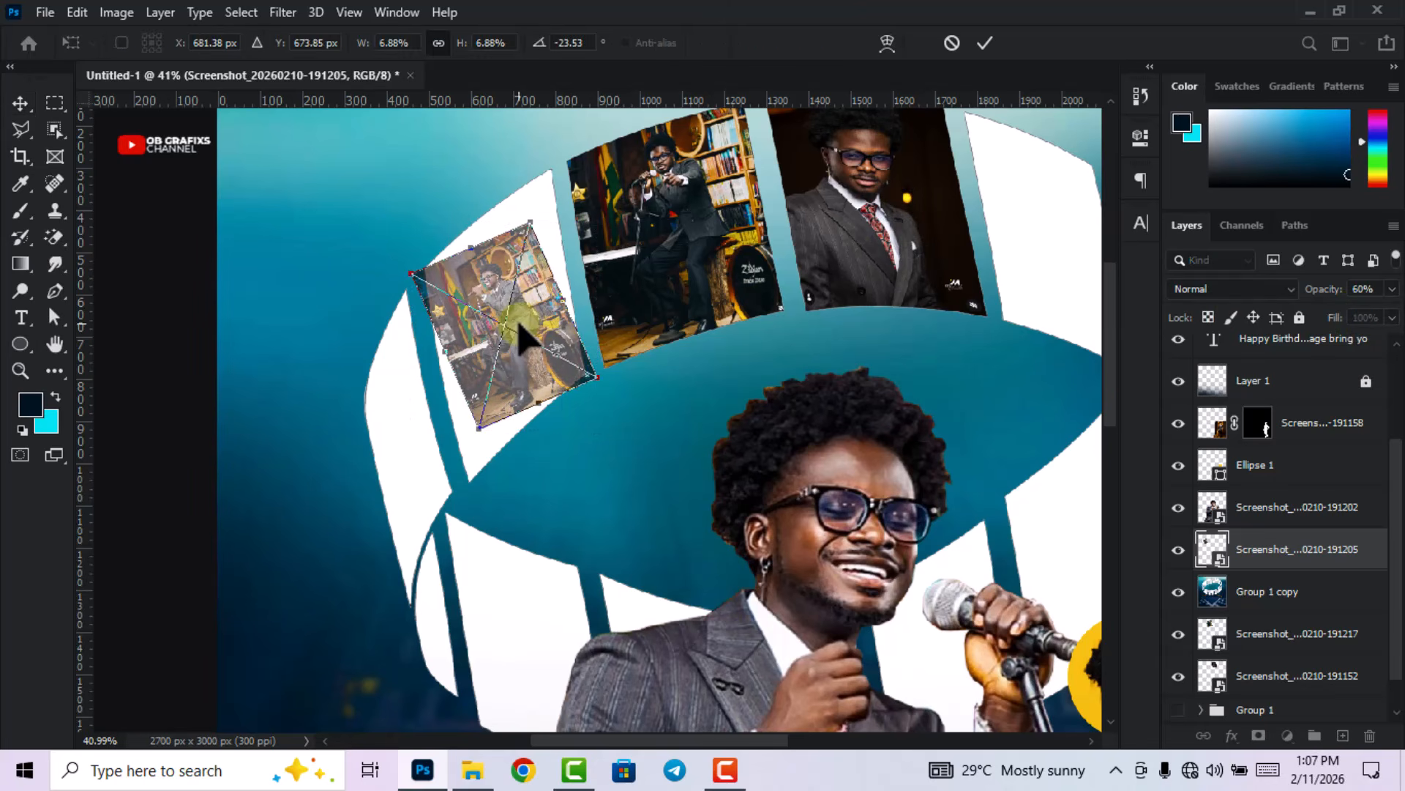
click(884, 44)
scroll(542, 238, up, 5)
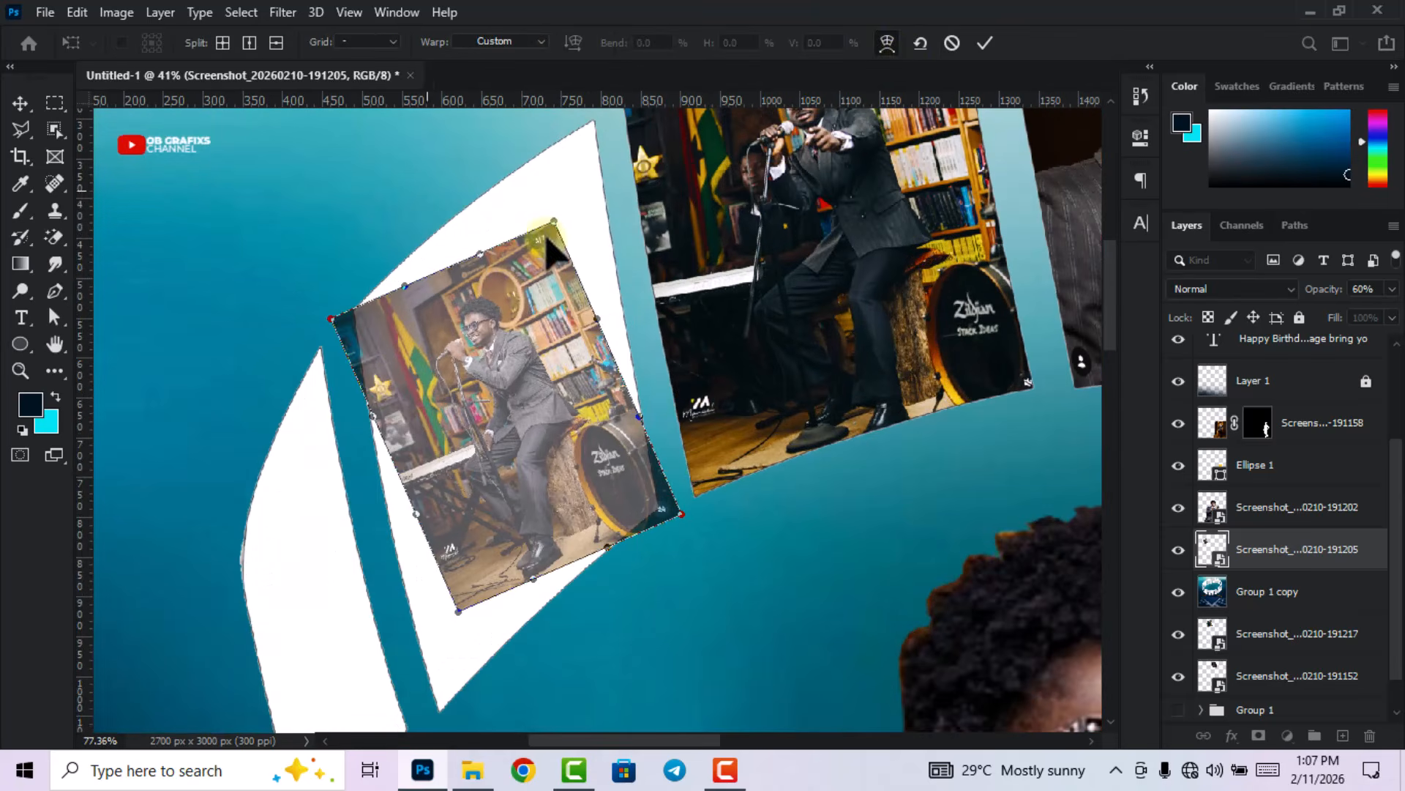
drag(553, 222, 594, 126)
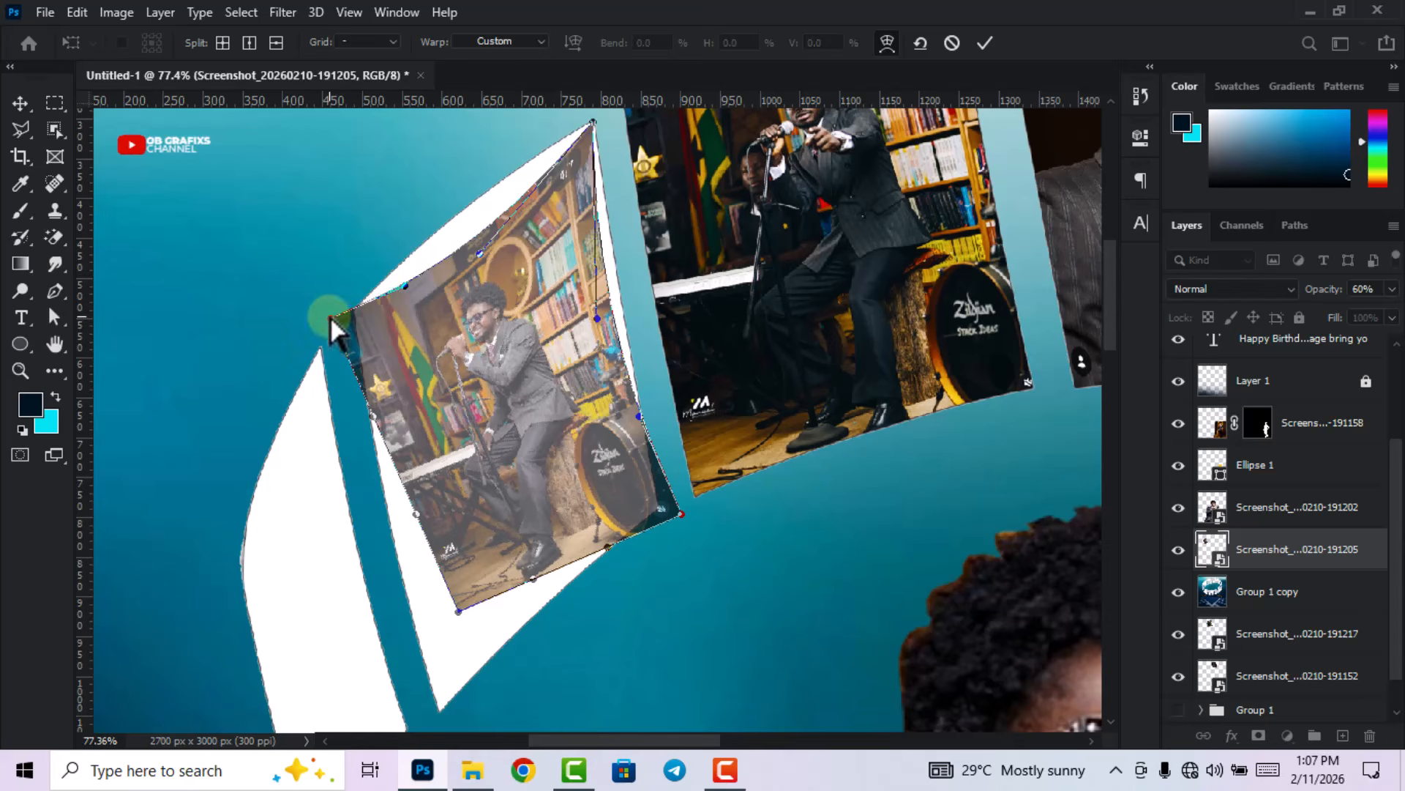
drag(331, 319, 354, 308)
drag(458, 612, 442, 704)
mouse_move(682, 514)
mouse_down()
mouse_move(648, 498)
mouse_move(661, 508)
mouse_up()
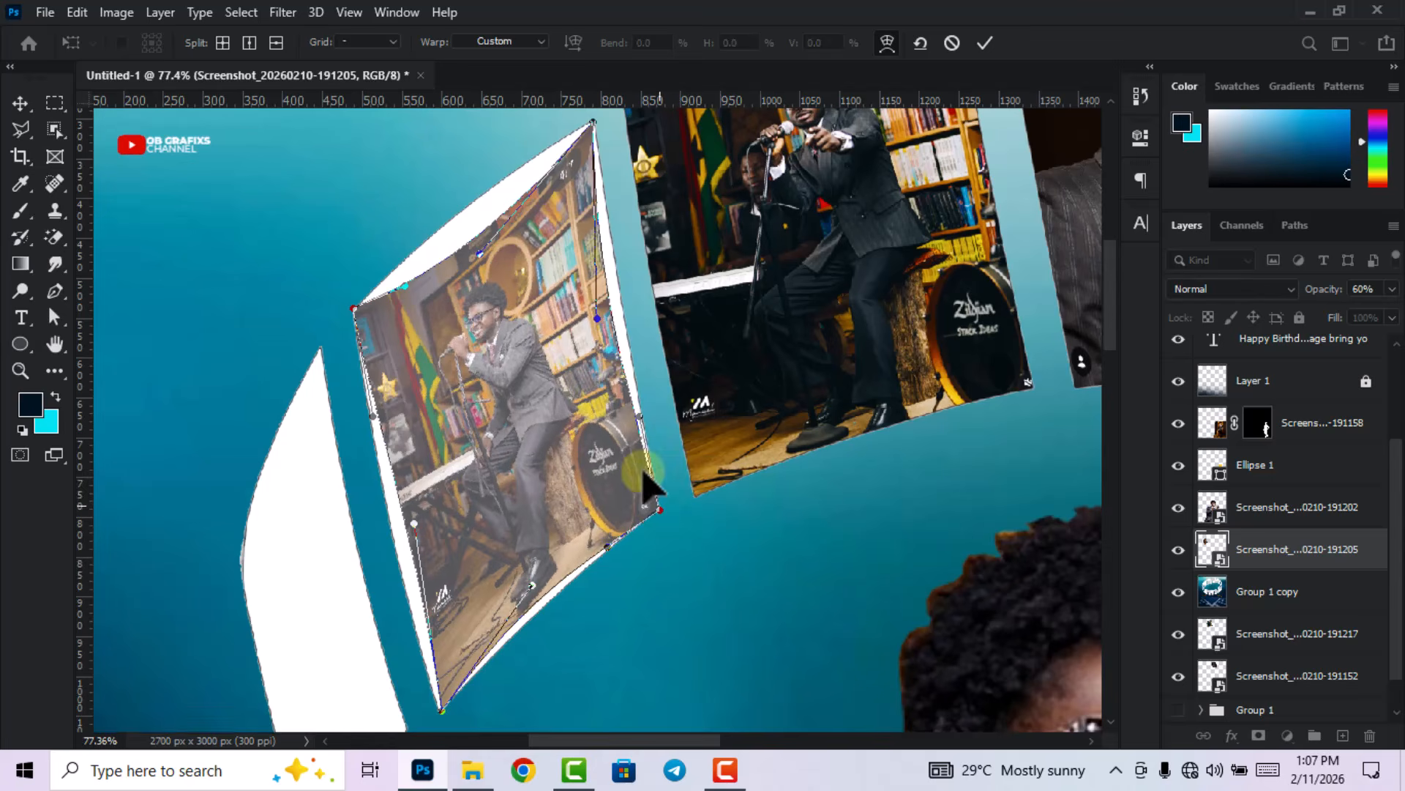
- Bend the warped photo's edges until they follow the frame's curved outline, and commit the warp
drag(479, 253, 483, 180)
drag(404, 285, 400, 272)
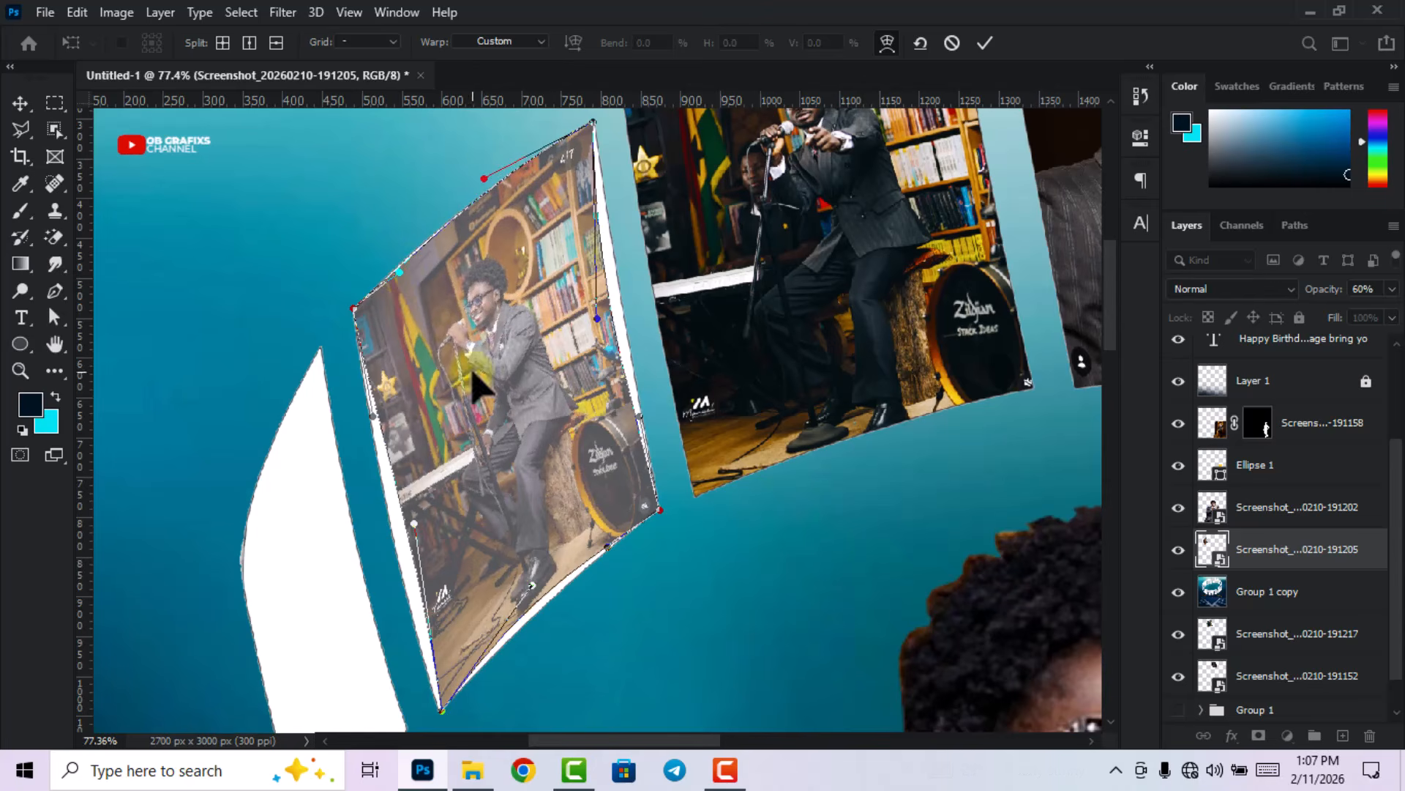
drag(412, 517, 390, 524)
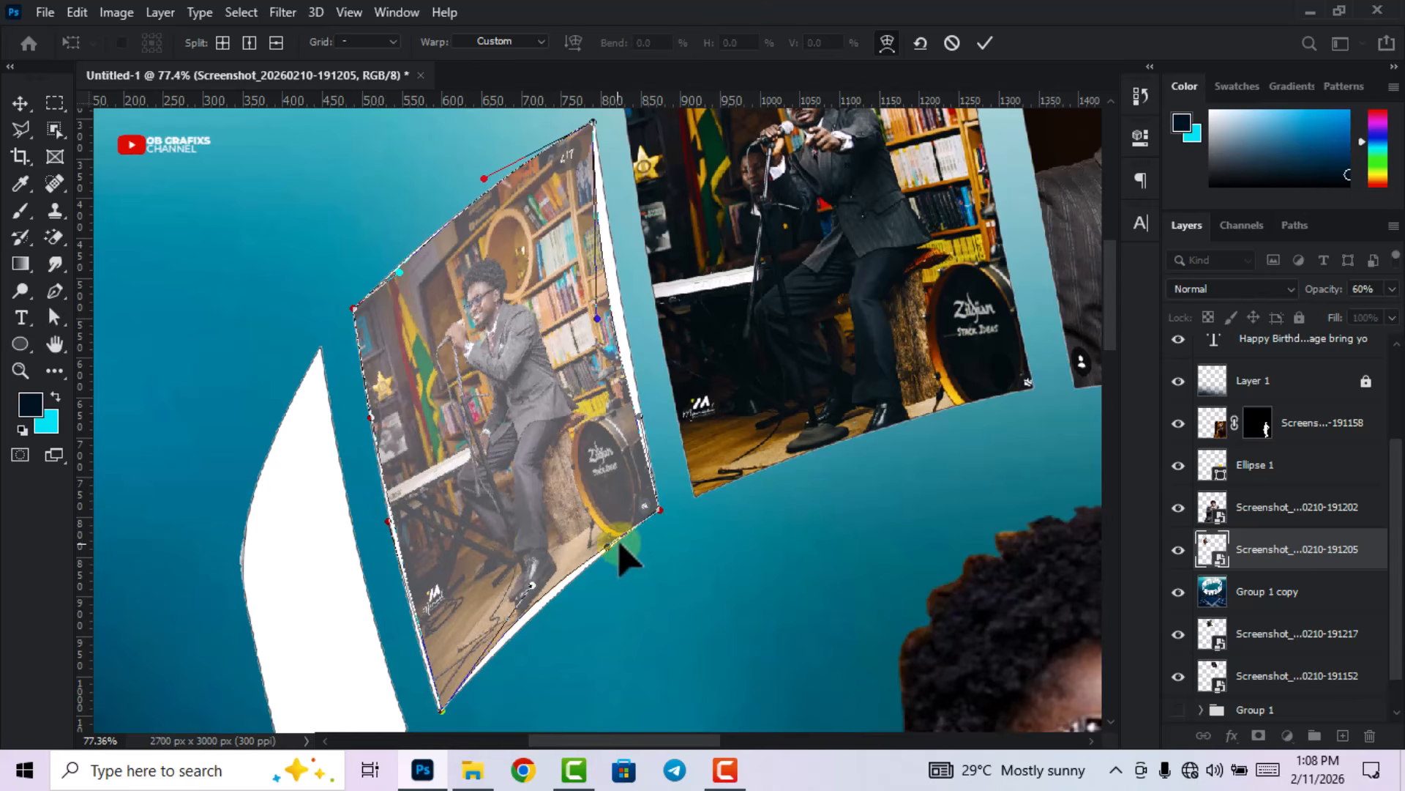
drag(532, 585, 542, 599)
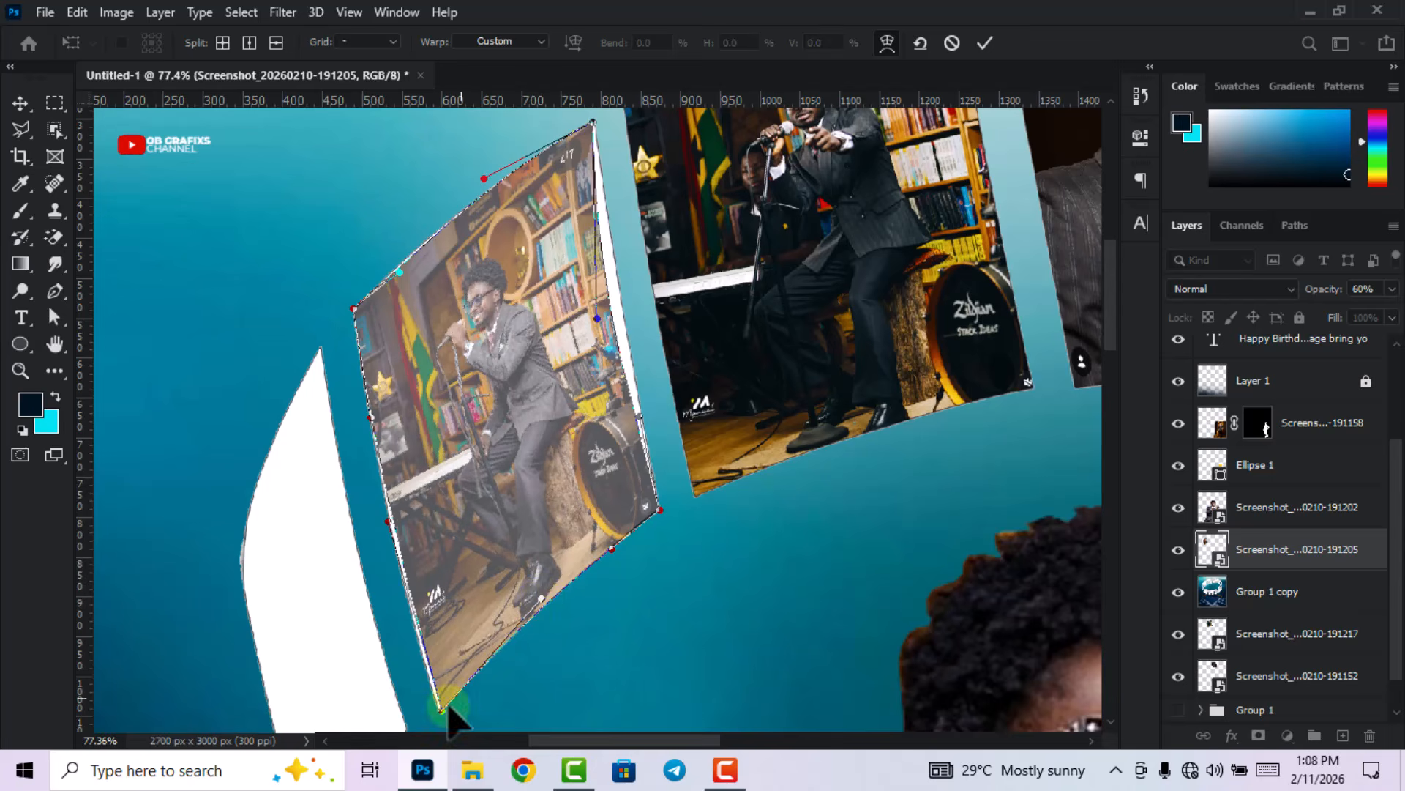
drag(442, 711, 439, 710)
drag(597, 315, 621, 324)
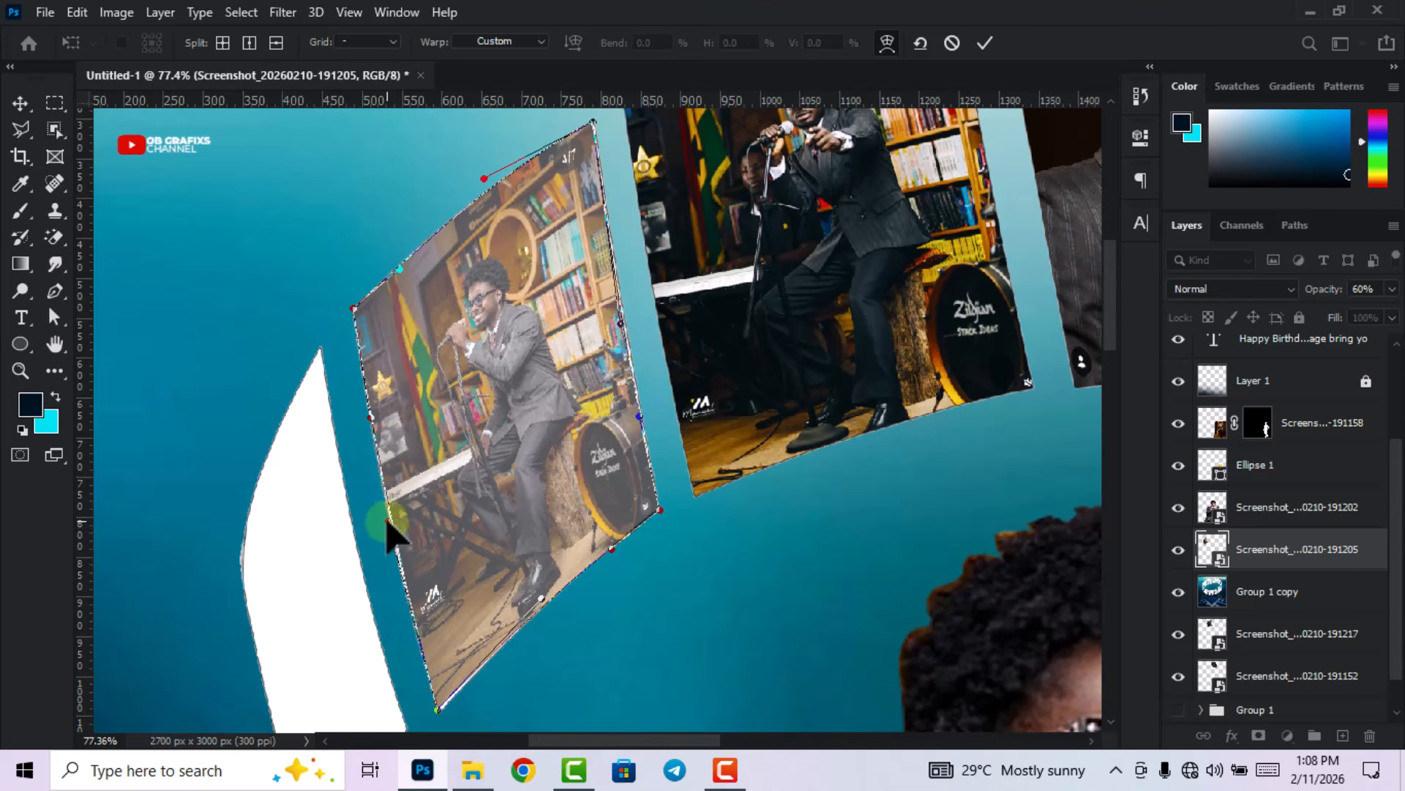
drag(439, 708, 440, 710)
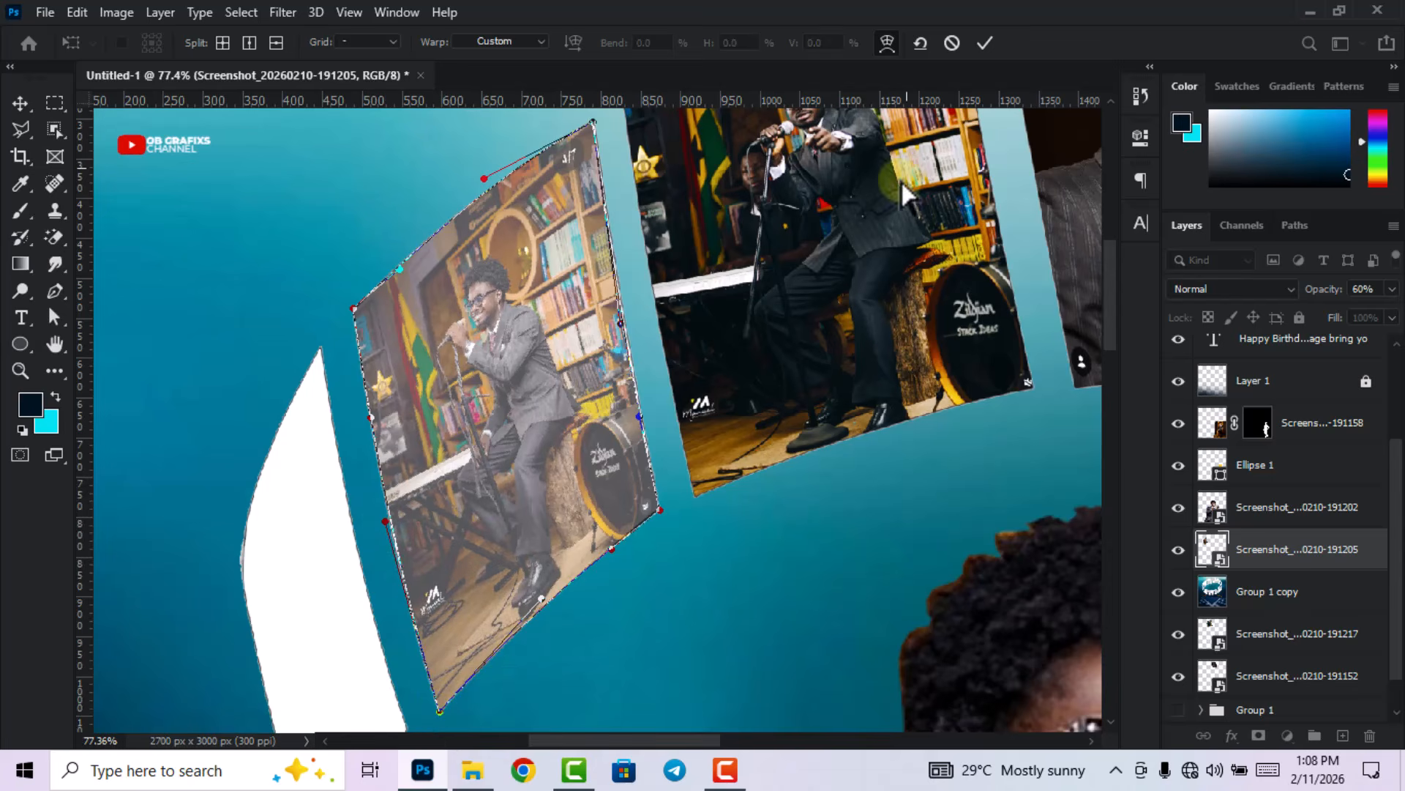
click(984, 43)
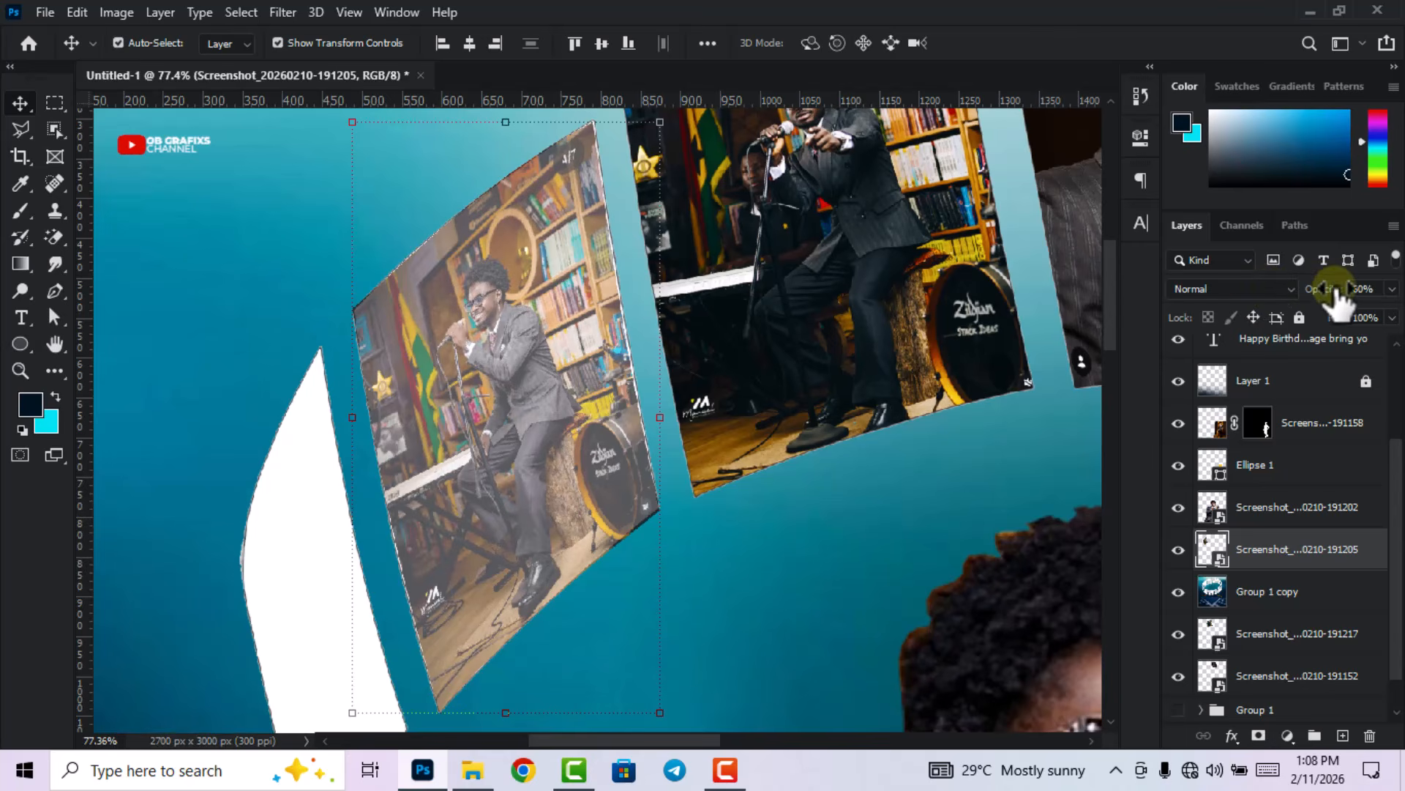
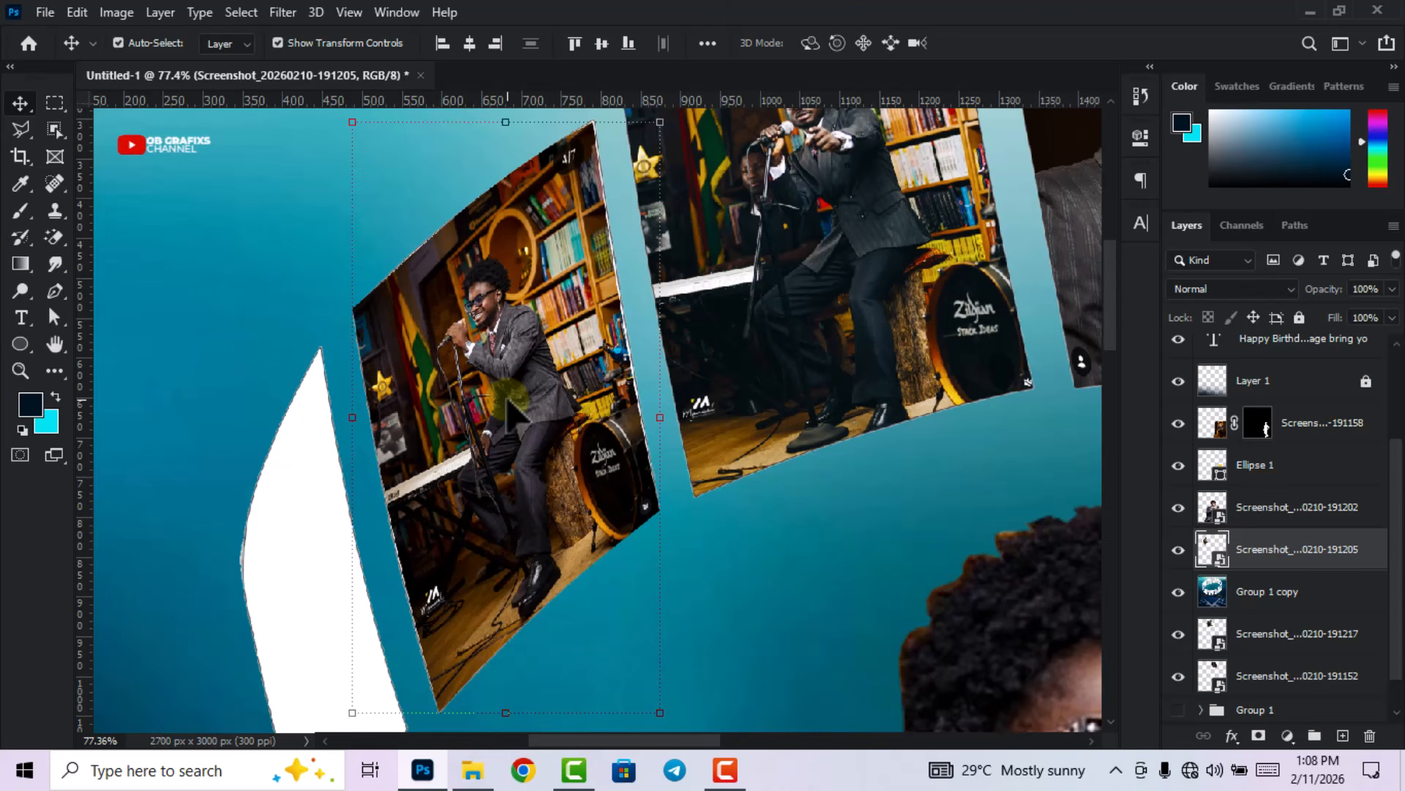
- Restore the warped photo's opacity to 100% and move its layer beneath Group 1 copy
scroll(1254, 514, down, 1)
drag(1254, 514, 1301, 550)
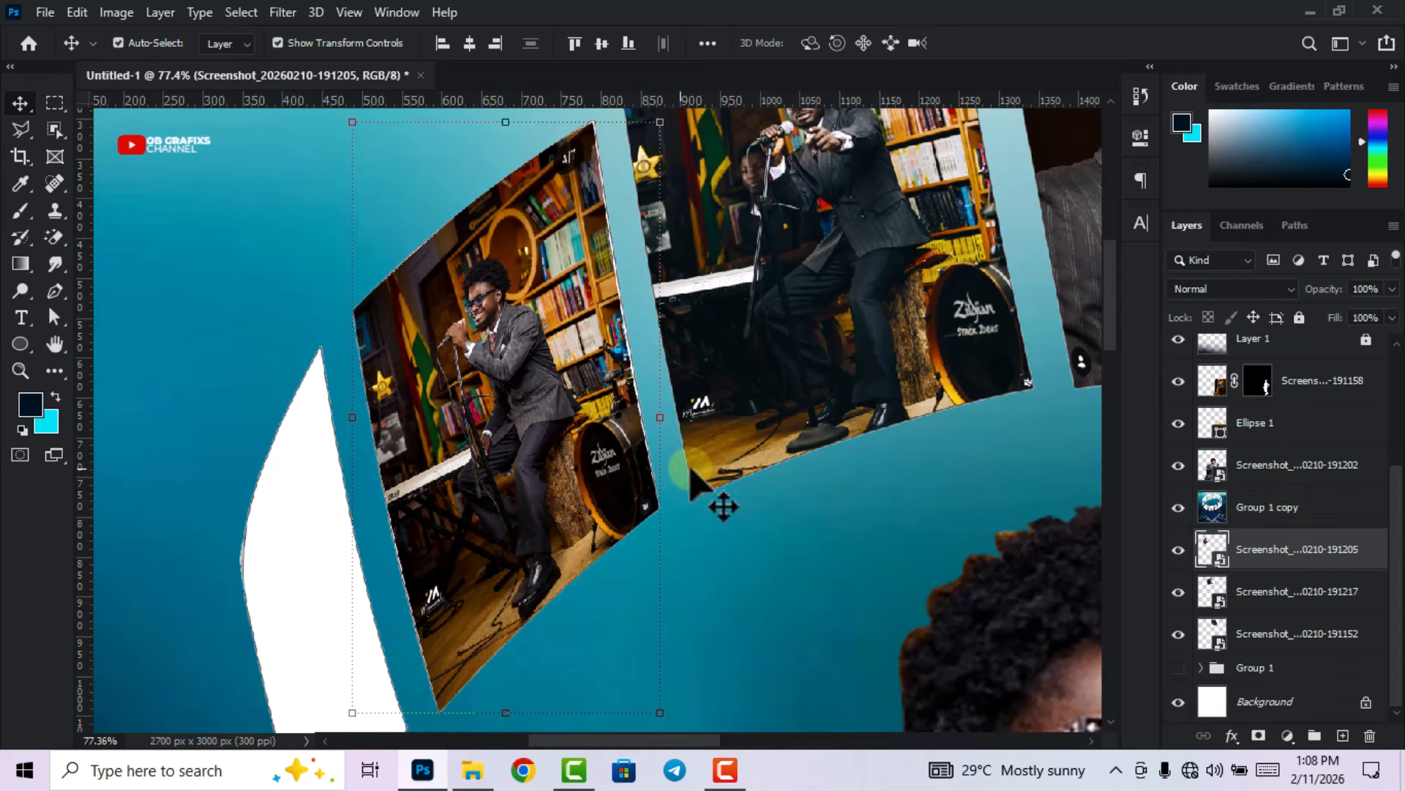
- Enlarge the photo to 32.50% so it fills the whole frame opening, commit the transform, and deselect the layer
key(ctrl+t)
drag(253, 281, 209, 249)
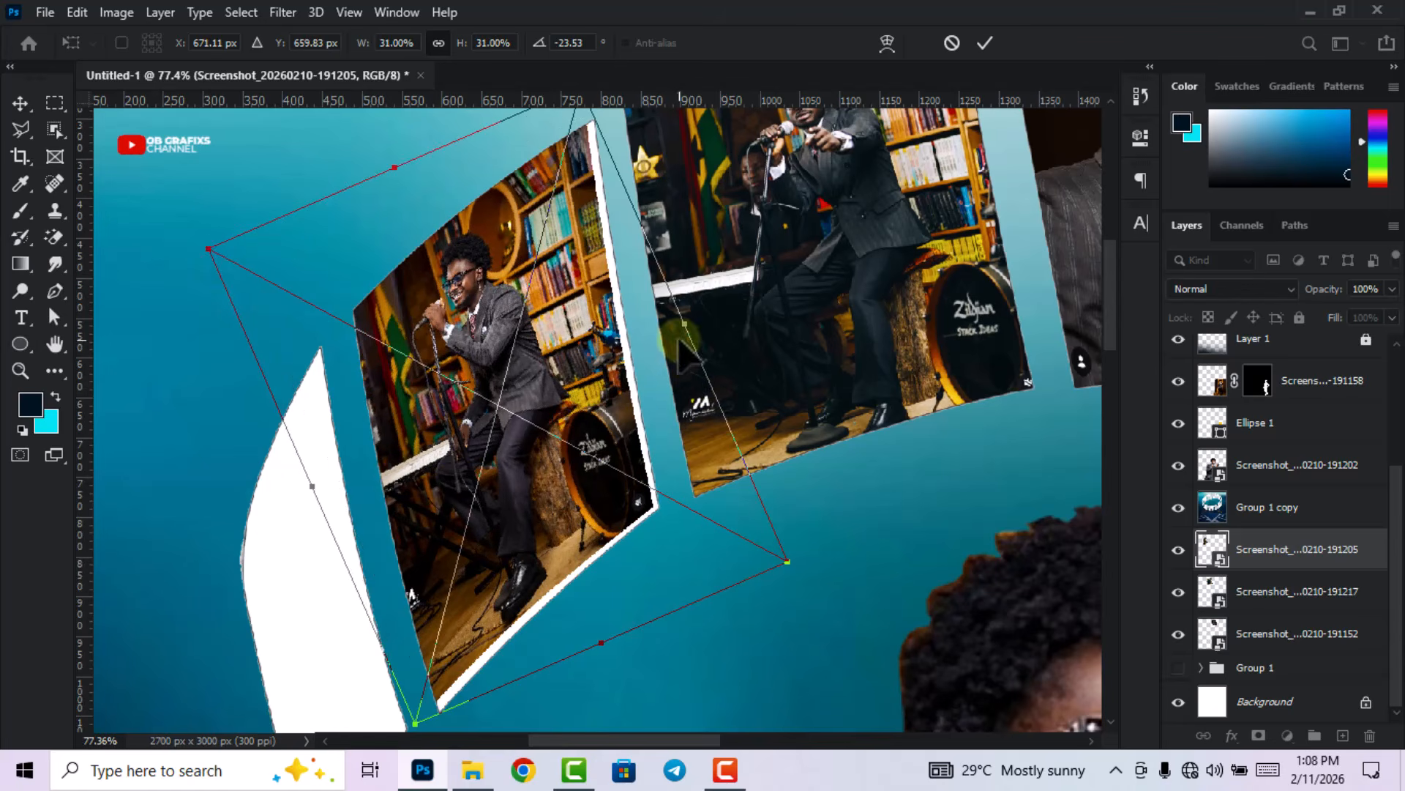
drag(690, 320, 712, 328)
click(984, 42)
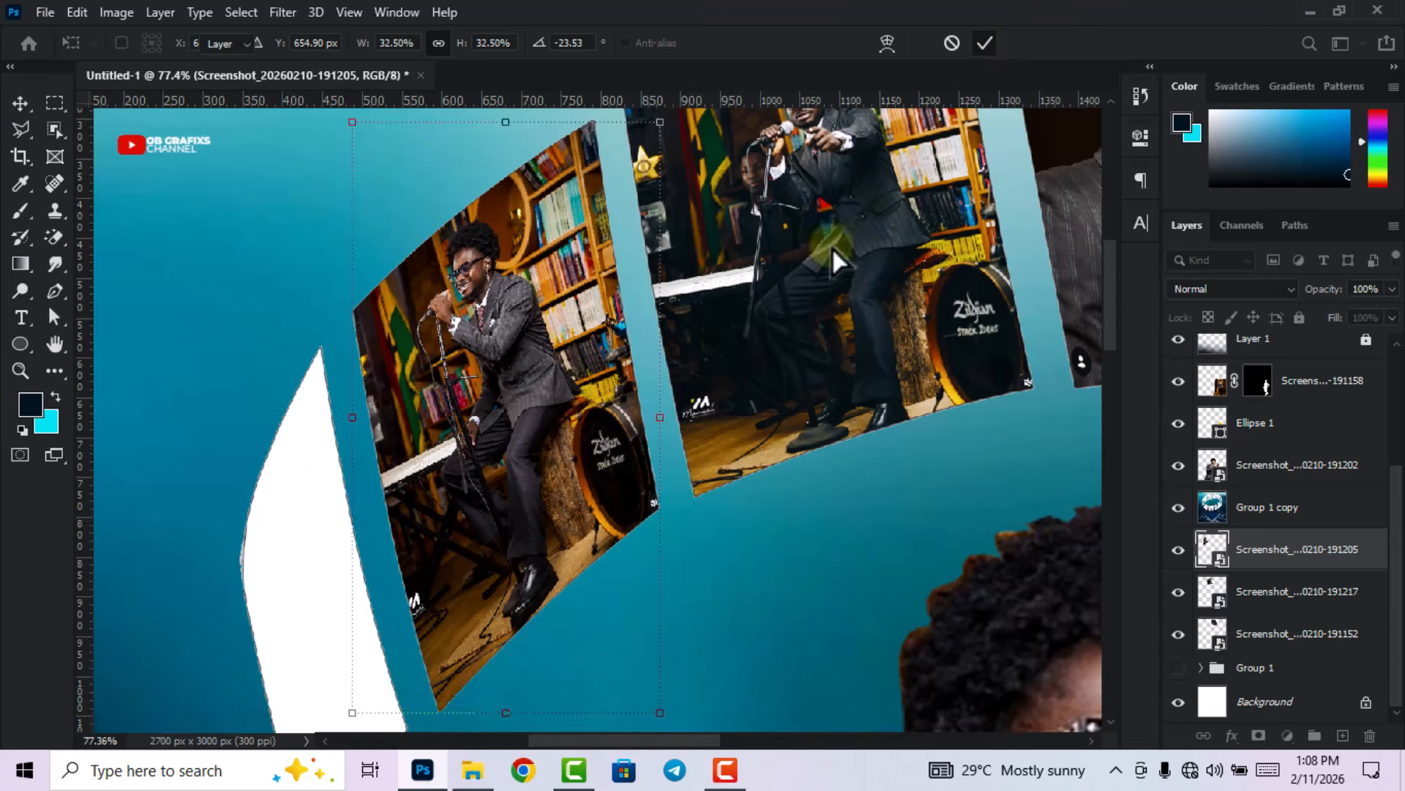
scroll(669, 330, down, 10)
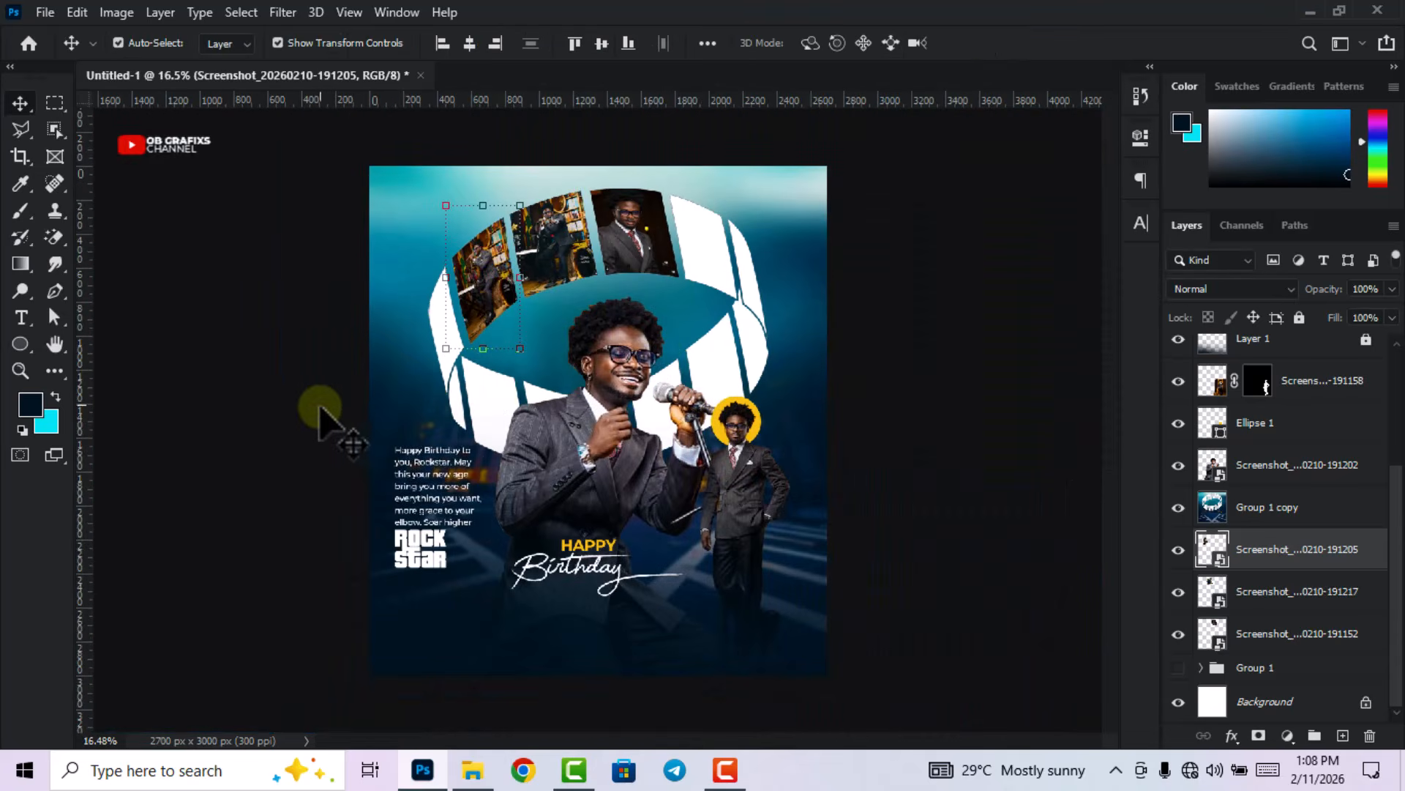
click(285, 363)
scroll(646, 226, up, 2)
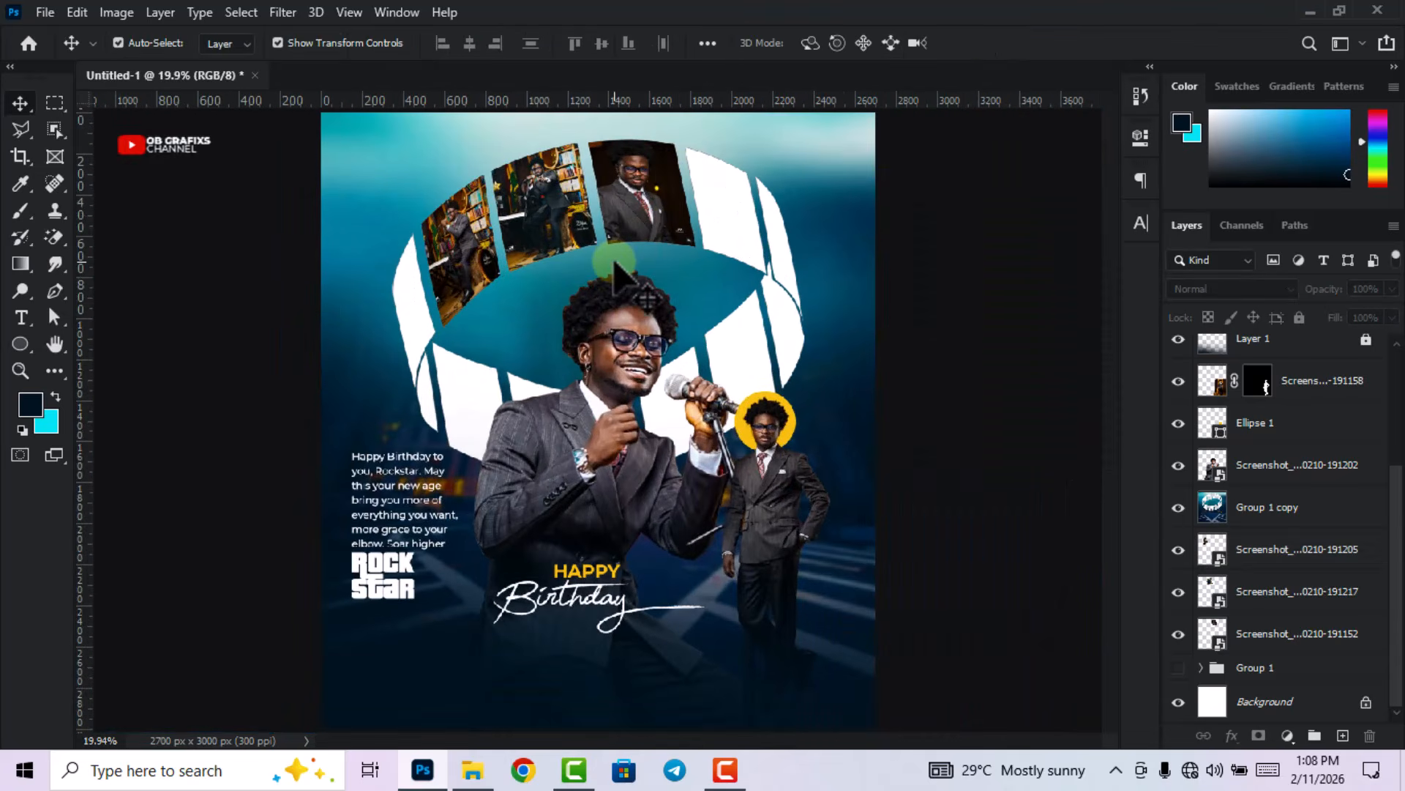
scroll(702, 358, down, 4)
scroll(535, 145, up, 3)
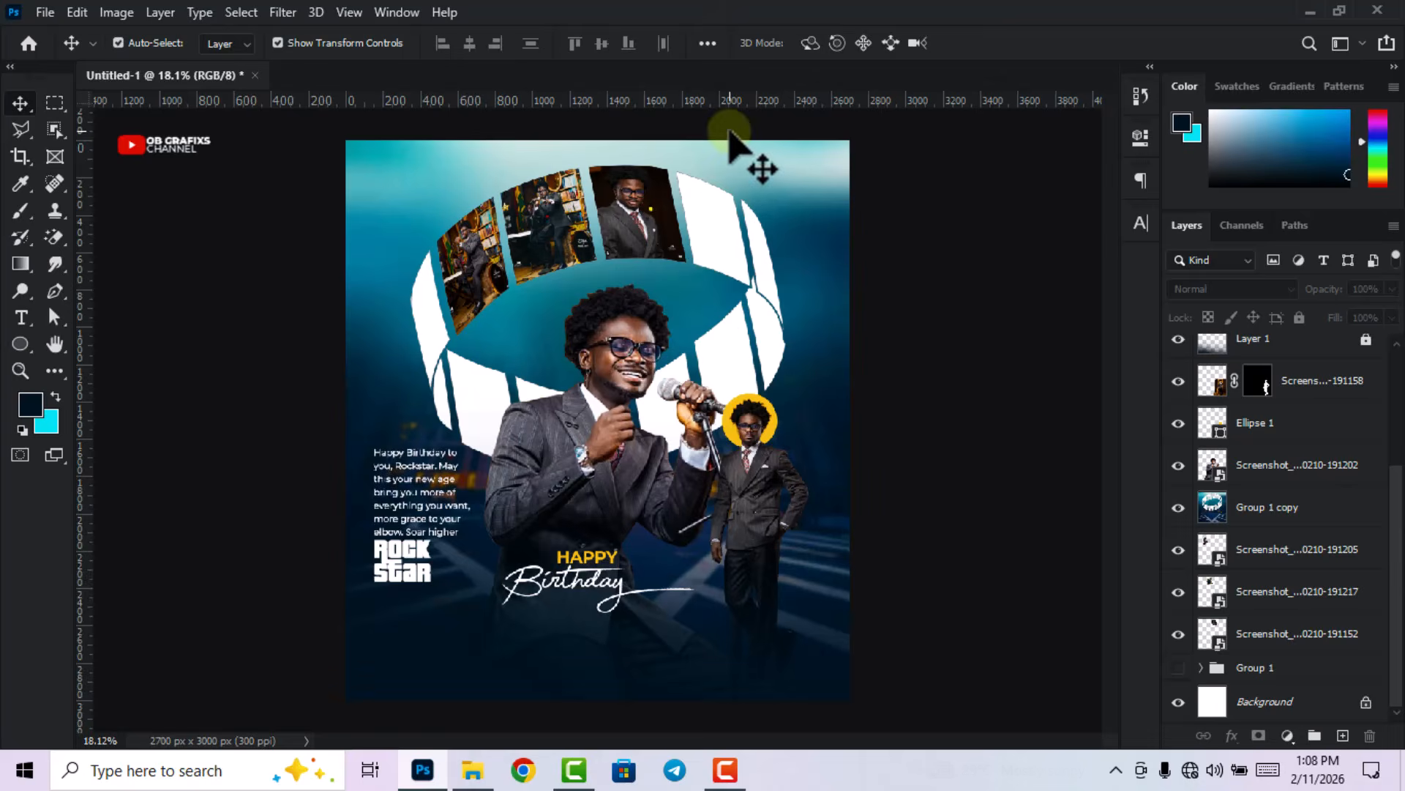
scroll(783, 180, up, 1)
scroll(871, 216, up, 1)
scroll(860, 205, up, 1)
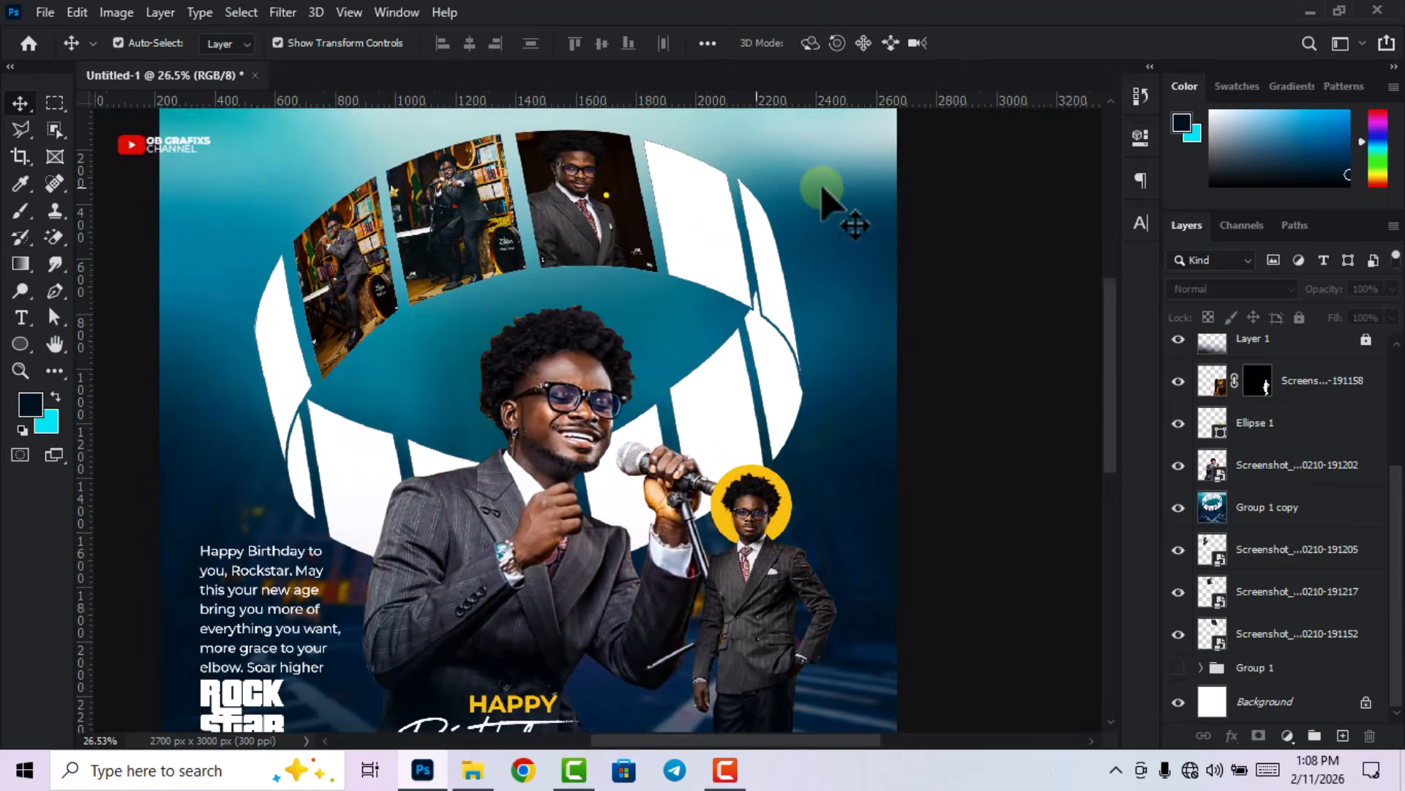
scroll(818, 192, up, 2)
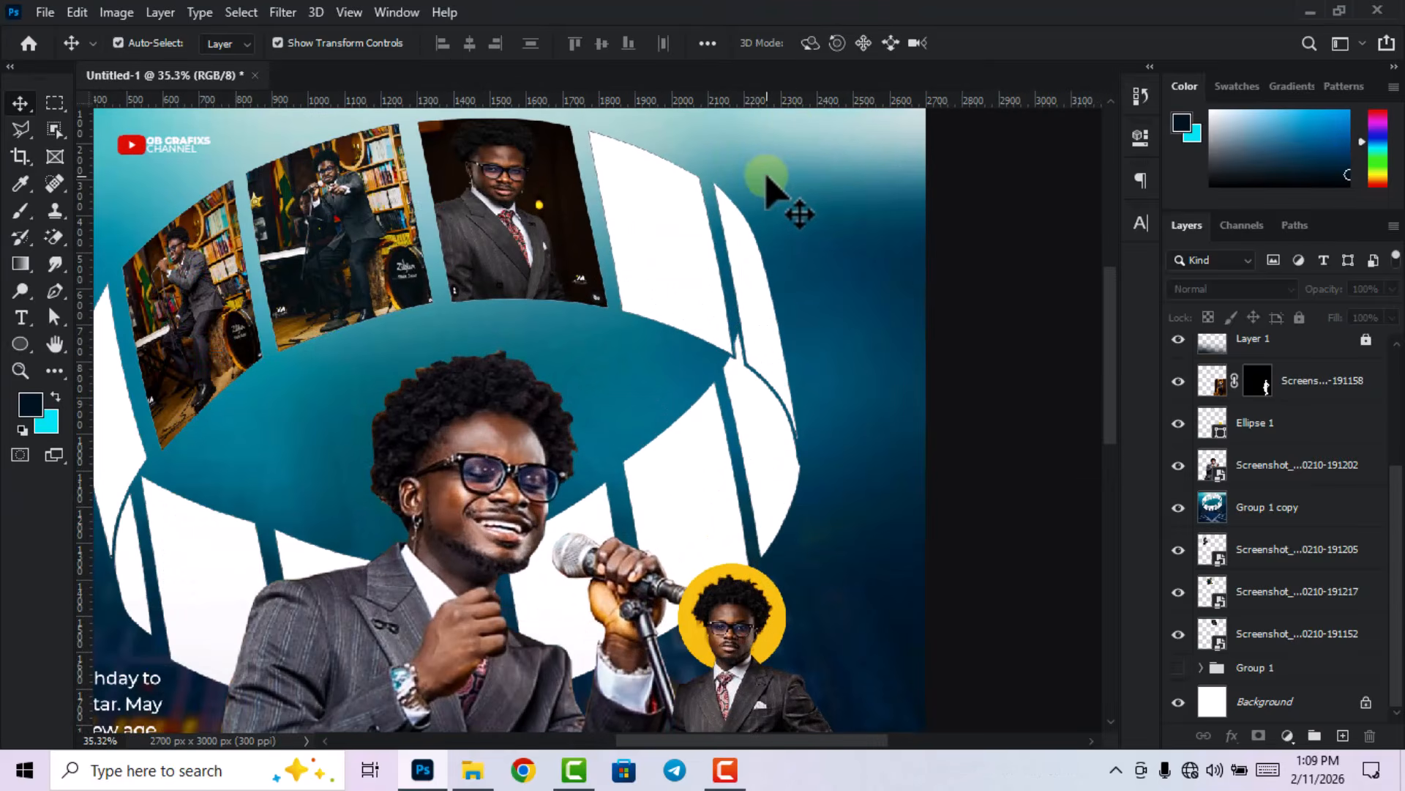
scroll(812, 165, up, 2)
click(1302, 519)
key(alt+Tab)
drag(501, 304, 527, 453)
scroll(527, 454, down, 5)
drag(854, 438, 377, 438)
drag(338, 463, 618, 370)
key(Return)
- Set the new photo's opacity to 52% and adjust its position over the blank frame
scroll(709, 213, up, 4)
drag(1334, 290, 1314, 290)
scroll(539, 395, up, 3)
drag(554, 459, 555, 449)
- Warp the full-length photo's four corners onto the corners of the frame beneath it
key(ctrl+t)
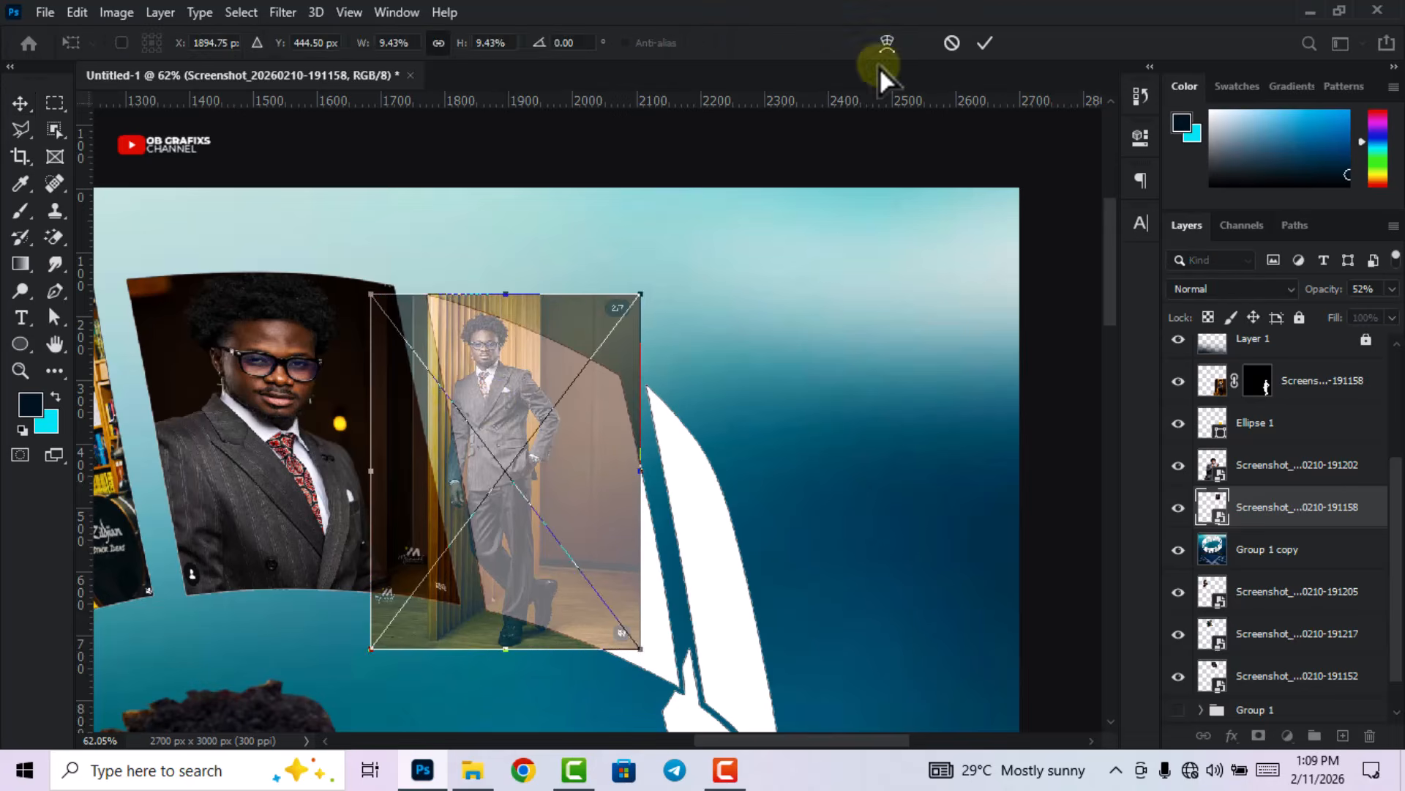
click(887, 43)
scroll(381, 368, up, 2)
drag(695, 277, 673, 381)
drag(369, 277, 442, 279)
scroll(453, 282, down, 2)
drag(653, 633, 694, 669)
drag(383, 633, 502, 594)
- Bend the full-length photo's sides and lower corner to match the frame's curved outline, and commit the warp
drag(384, 516, 496, 446)
drag(385, 397, 461, 385)
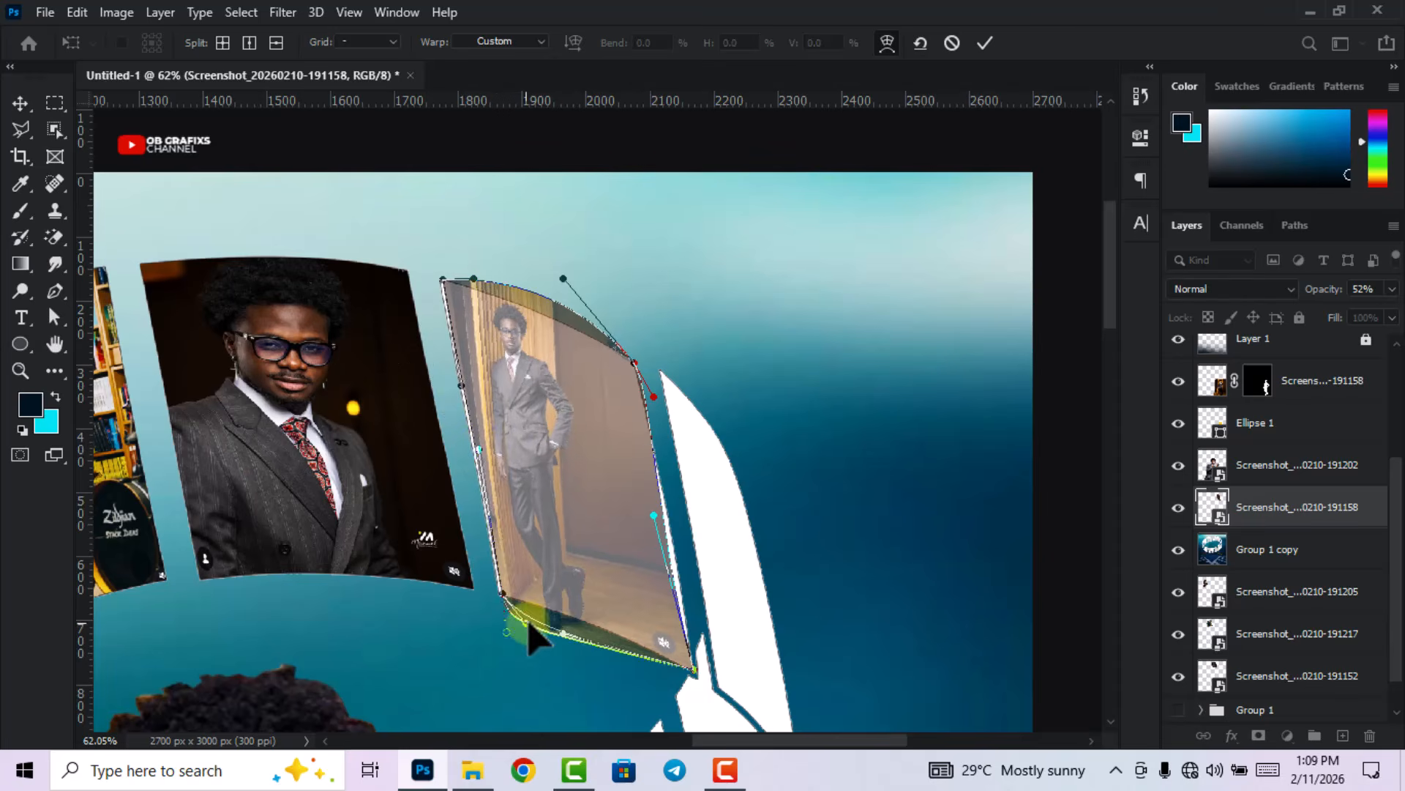
drag(654, 515, 663, 516)
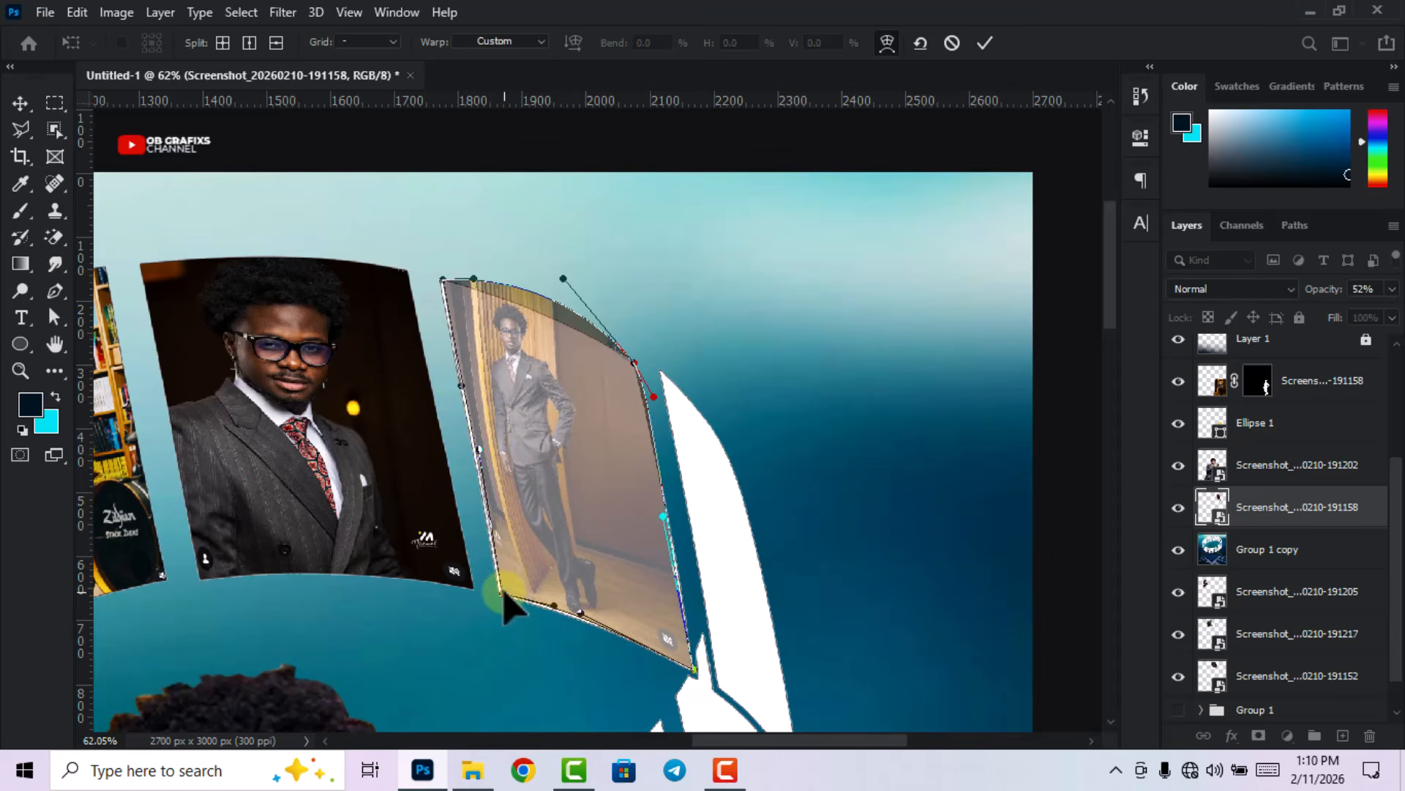
drag(502, 600, 501, 598)
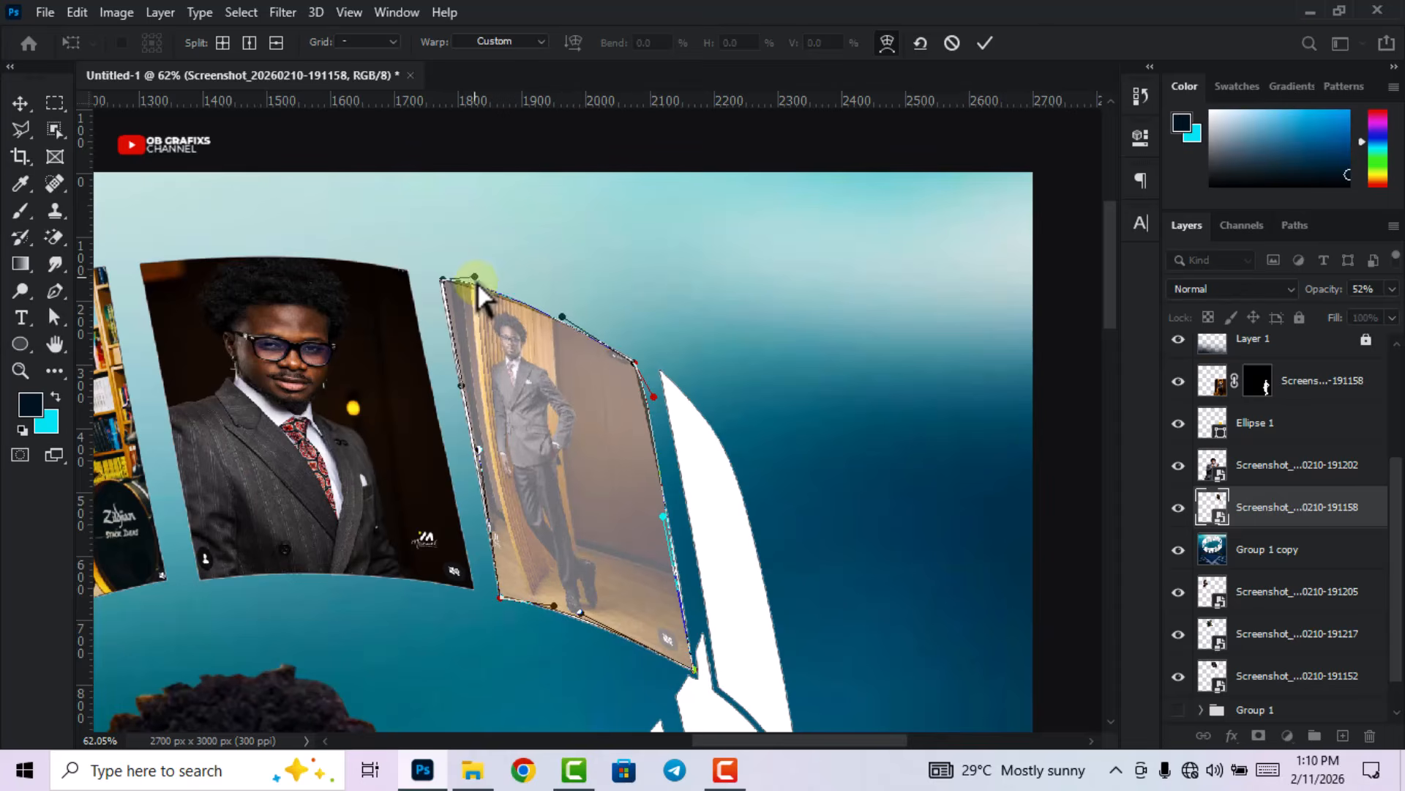
key(Return)
- Restore the full-length photo's opacity to 100% and move its layer beneath Group 1 copy
drag(1330, 289, 1371, 290)
drag(1275, 509, 1264, 569)
- Enlarge the full-length photo until it covers the whole frame opening, and commit the transform
drag(695, 476, 704, 476)
drag(445, 671, 420, 701)
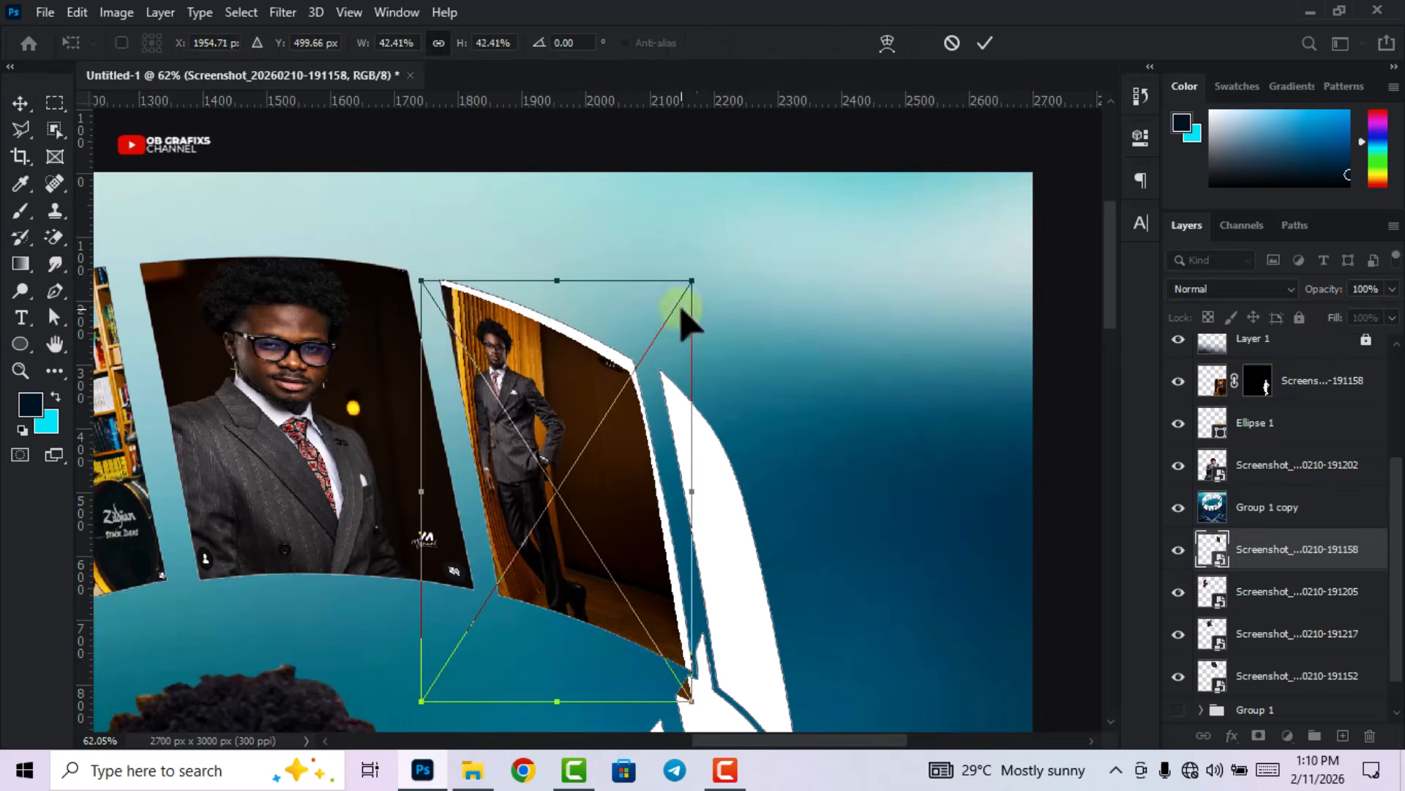
drag(695, 278, 713, 251)
scroll(635, 639, down, 1)
scroll(636, 639, down, 1)
mouse_move(591, 601)
mouse_down()
mouse_move(586, 589)
mouse_move(602, 598)
mouse_up()
drag(724, 711, 679, 665)
click(887, 44)
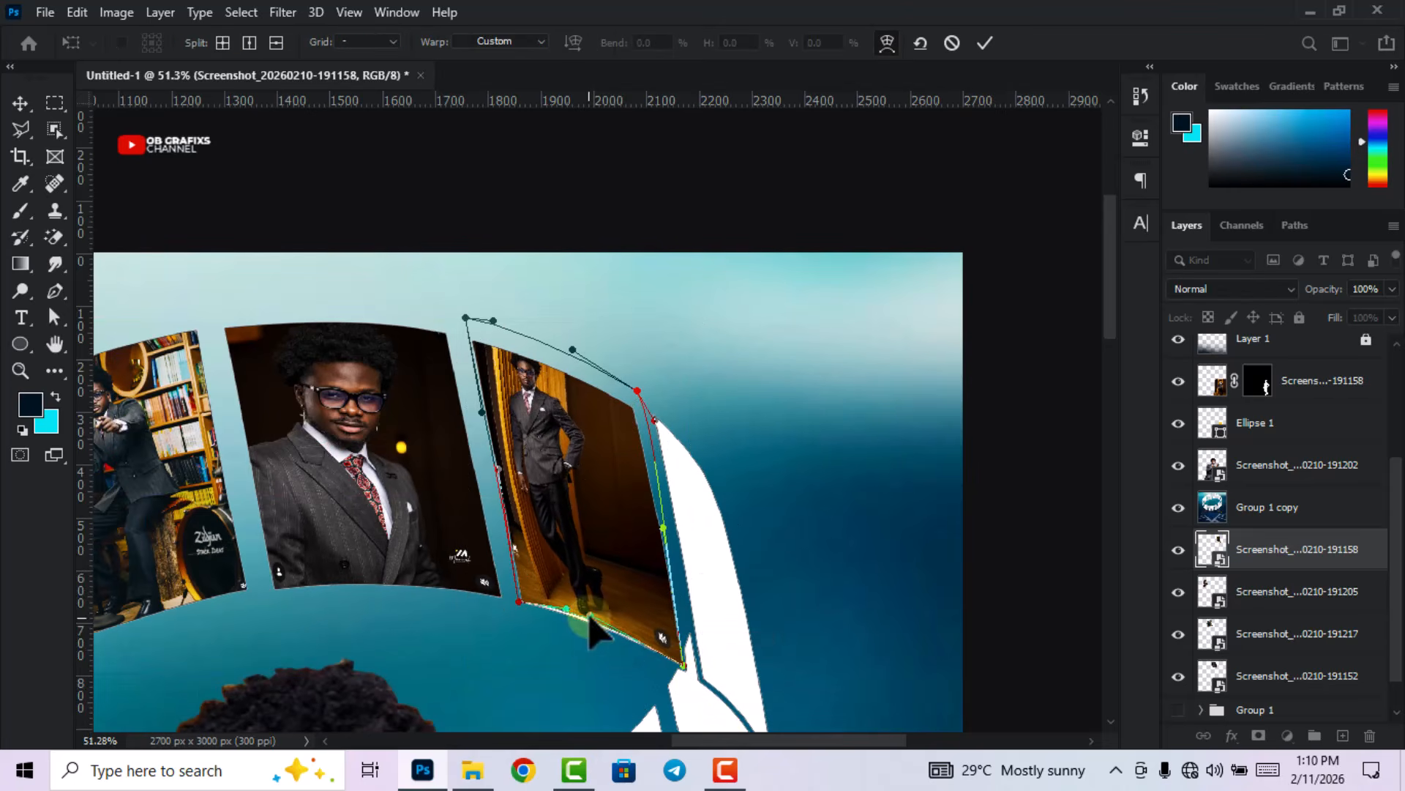
click(944, 175)
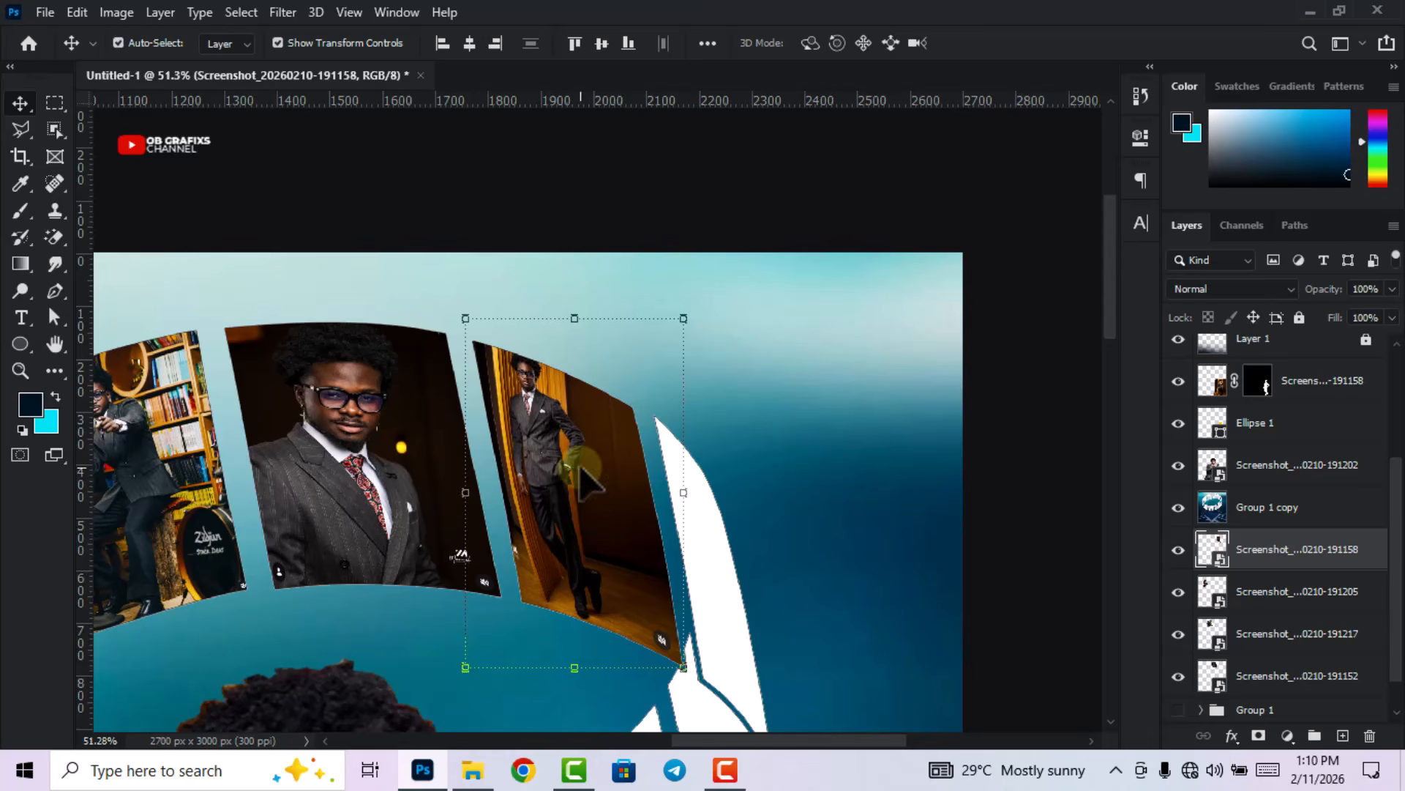
- Nudge the full-length photo slightly downward inside its frame, deselect the layer, and fit the poster in view
click(843, 522)
click(654, 522)
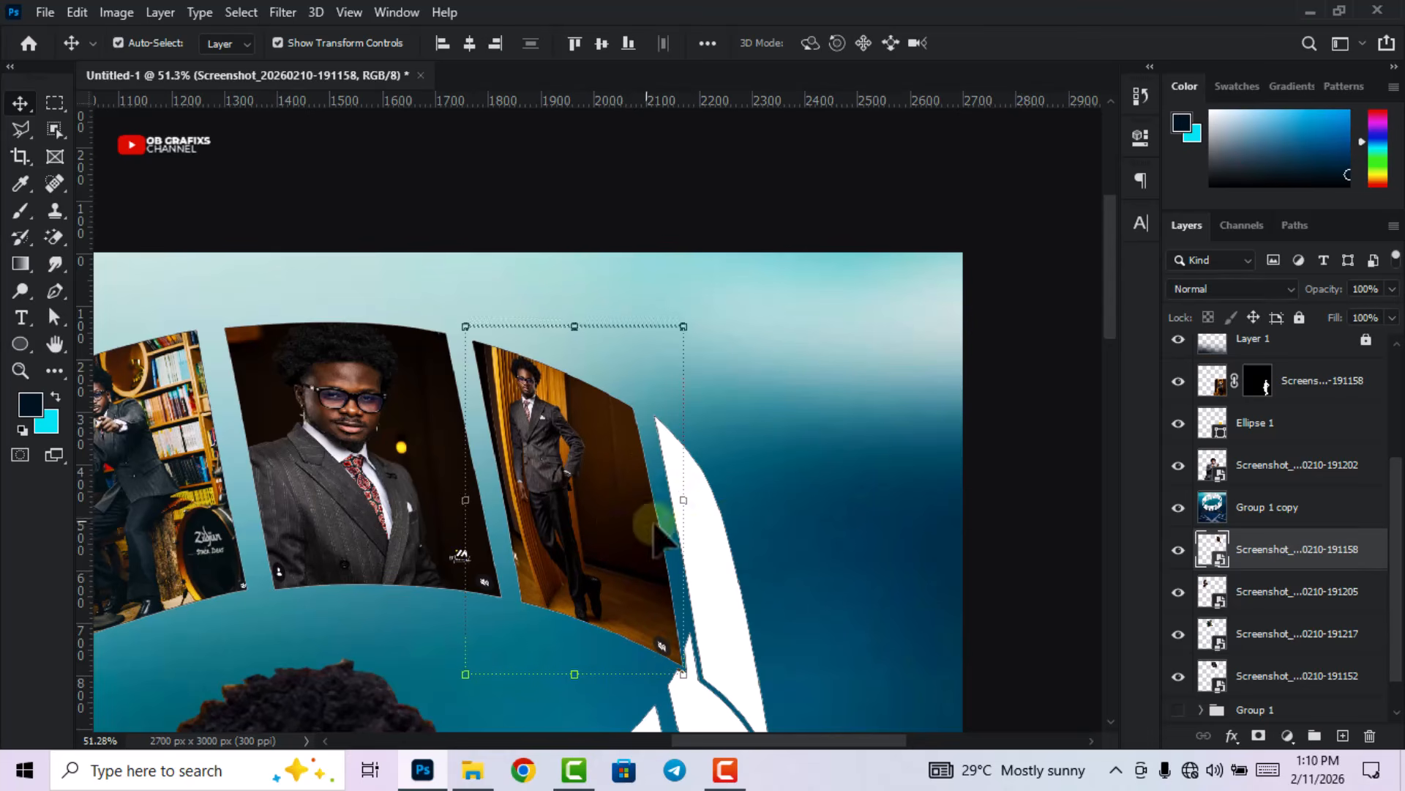
click(1031, 504)
key(ctrl+0)
- Place the image Kuami Eugene (3) above Group 1 copy, scaled down near the slim blank frame at the ring's right end
scroll(814, 205, up, 1)
scroll(814, 205, up, 3)
click(1248, 510)
key(alt+Tab)
key(alt+Tab)
drag(910, 153, 628, 437)
key(ctrl+0)
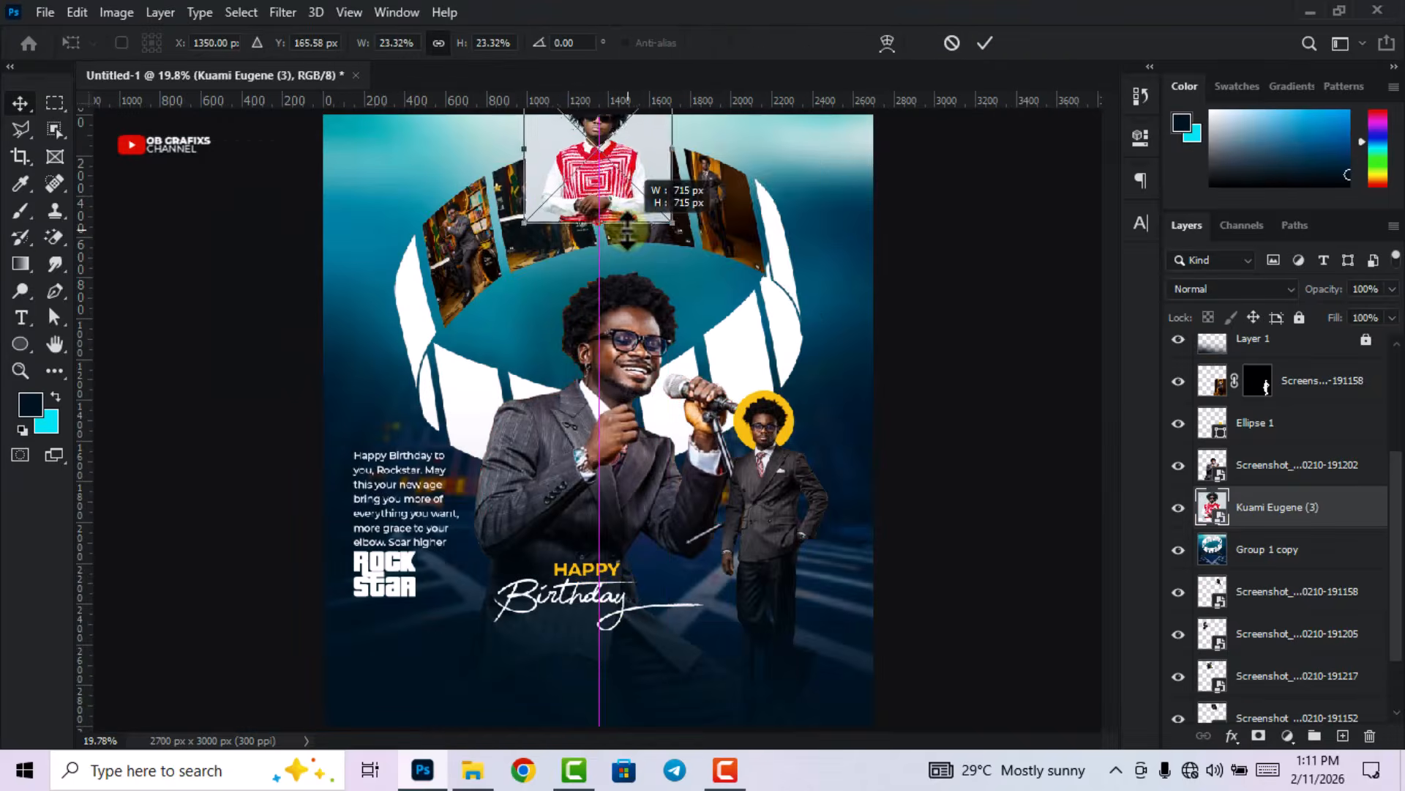
scroll(813, 308, up, 5)
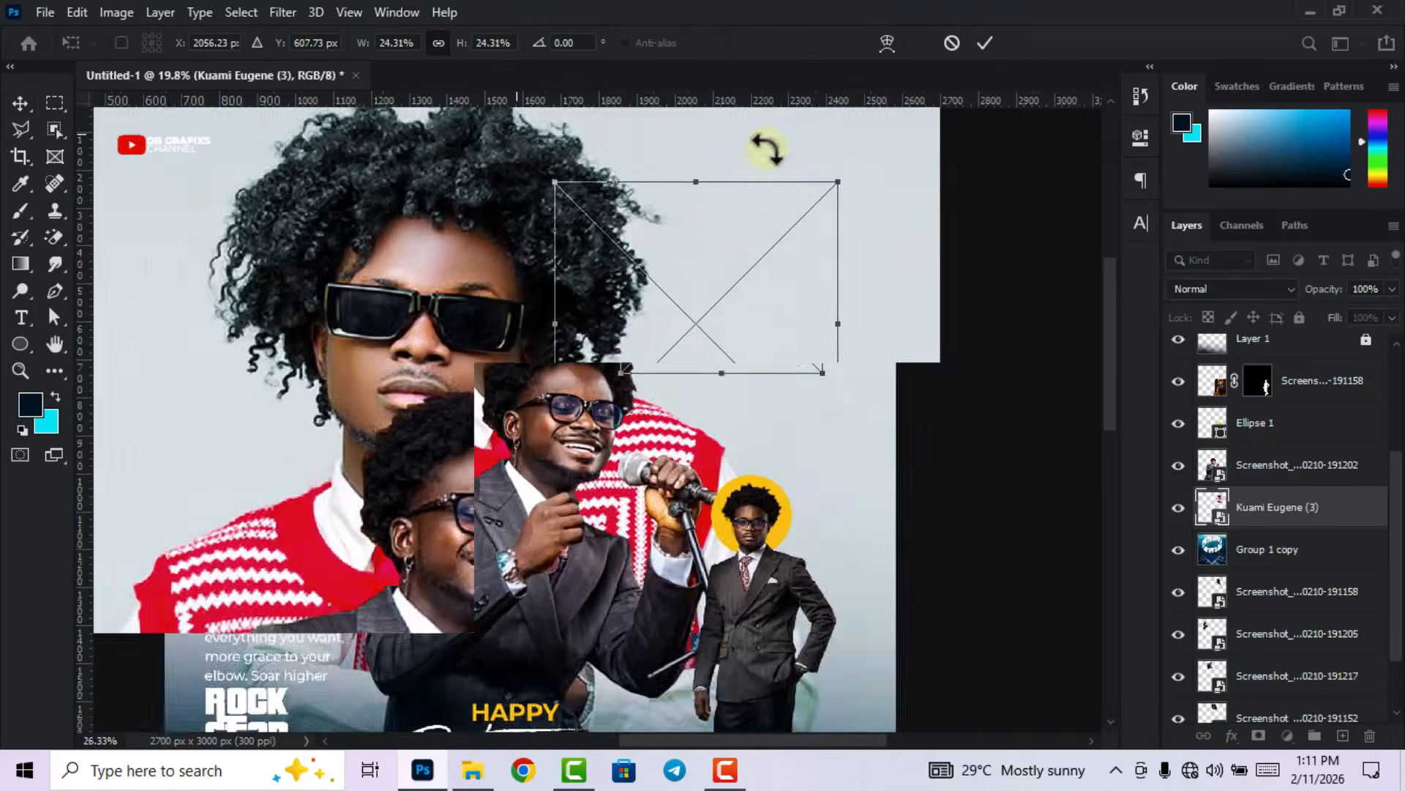
key(Return)
- Set the Kuami Eugene (3) photo's opacity to 70% and fit it over the slim upper-right frame
drag(1317, 290, 1296, 291)
drag(773, 425, 815, 447)
drag(869, 398, 828, 400)
- Warp the Kuami Eugene (3) photo's corners onto the corners of the slim frame
scroll(818, 405, up, 1)
key(ctrl+t)
click(887, 42)
drag(833, 502, 818, 663)
drag(615, 284, 669, 207)
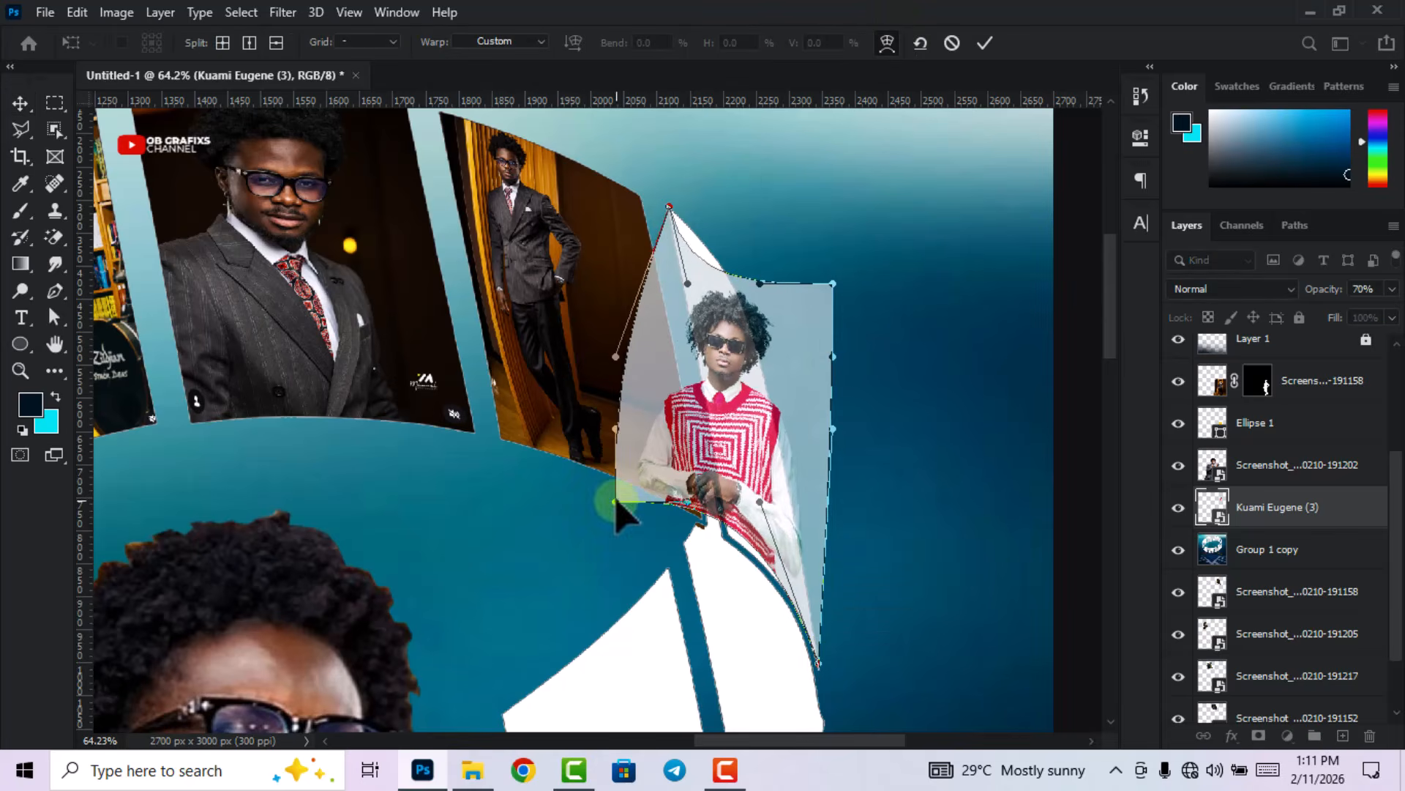
drag(616, 502, 733, 545)
- Bend the Kuami Eugene (3) photo's long sides to follow the slim frame's curved edges, and commit the warp
drag(620, 431, 729, 426)
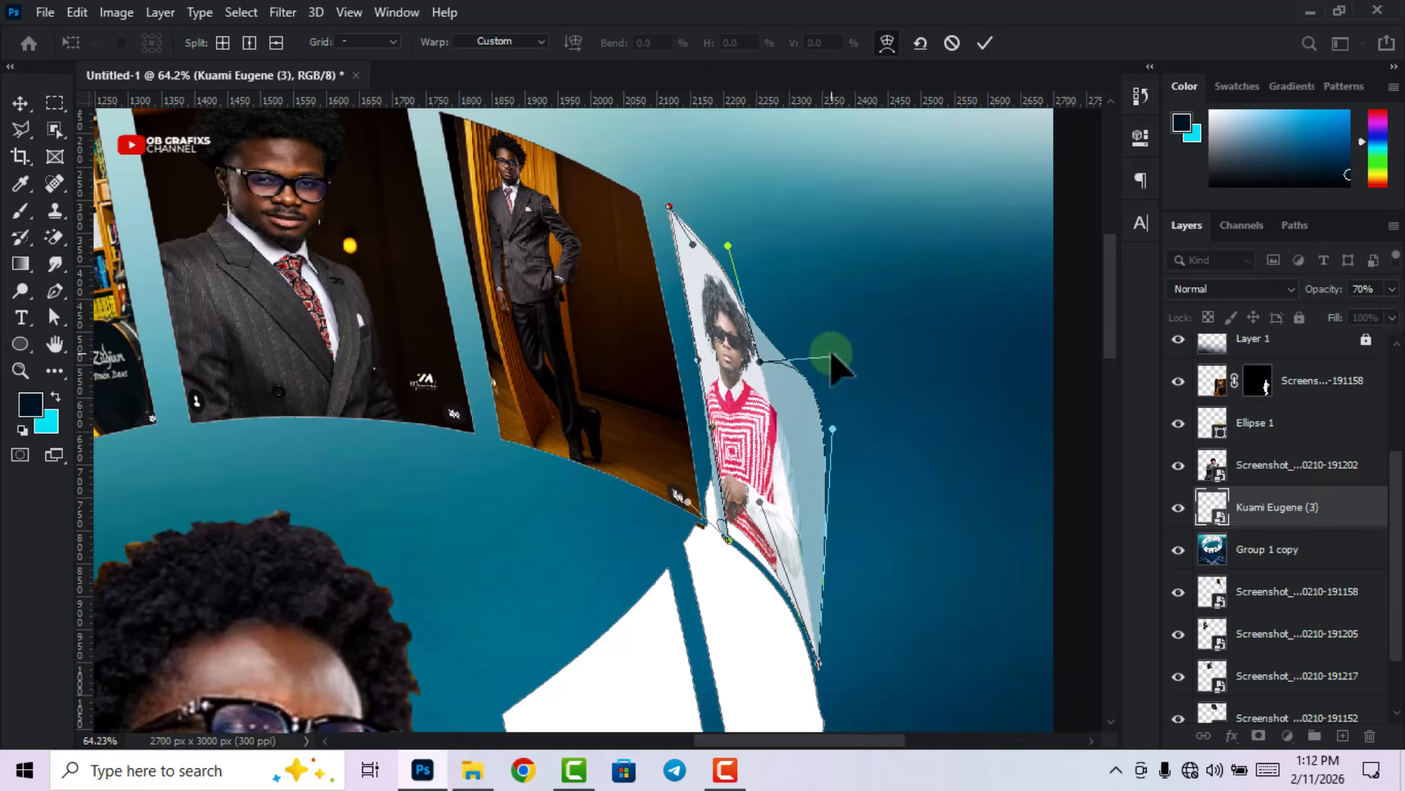
drag(833, 358, 798, 419)
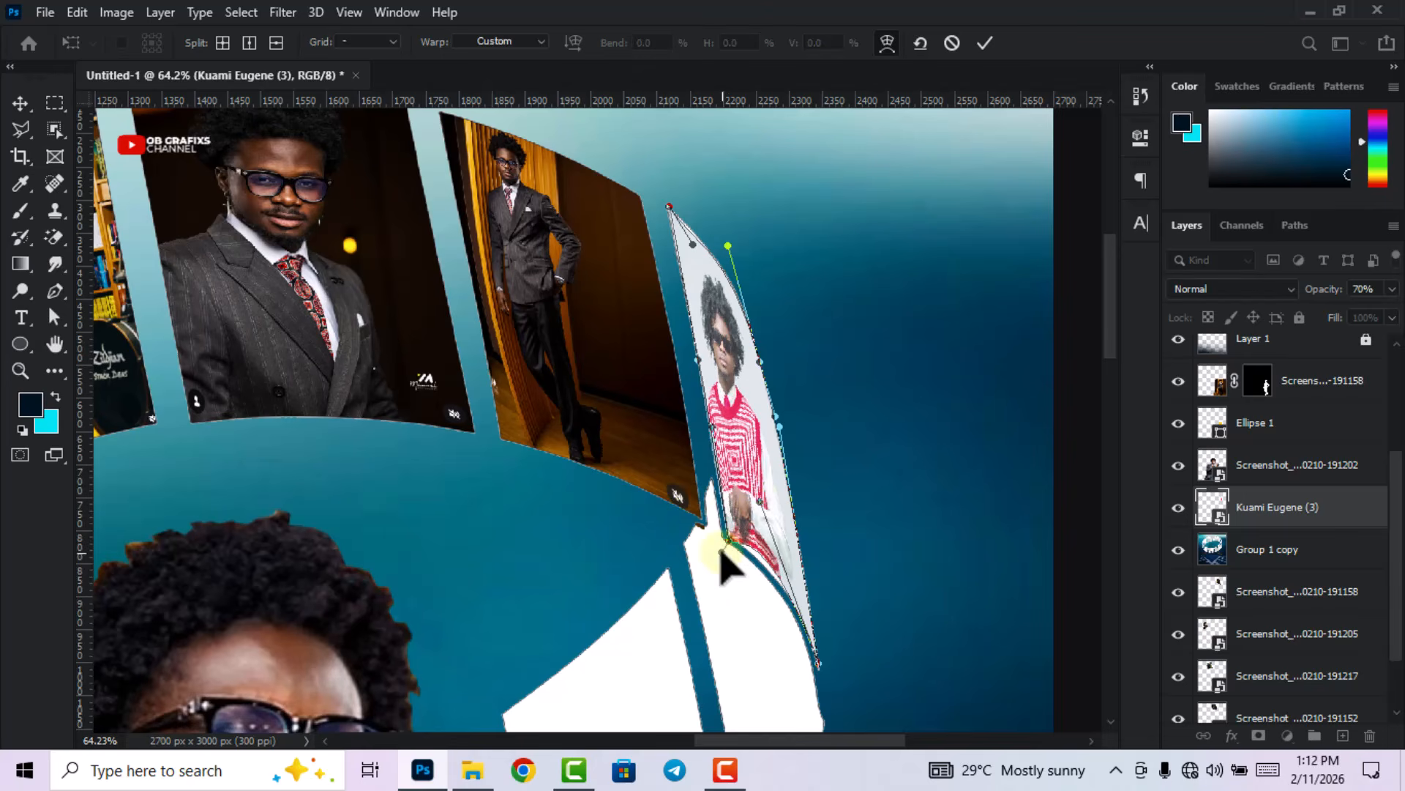
key(Return)
- Restore the Kuami Eugene (3) photo's opacity to 100% and move its layer beneath Group 1 copy
drag(1323, 290, 1369, 295)
drag(1286, 508, 1282, 567)
- Enlarge the Kuami Eugene (3) photo to fill its frame opening, commit the transform, and deselect the layer
drag(742, 203, 739, 185)
drag(668, 429, 664, 429)
click(985, 44)
click(1091, 212)
- Place the image Kuami Eugene (4) directly above Group 1 copy, scaled down near the ring's right-end blank frame
scroll(833, 347, down, 10)
scroll(831, 333, down, 3)
scroll(832, 330, up, 1)
click(890, 724)
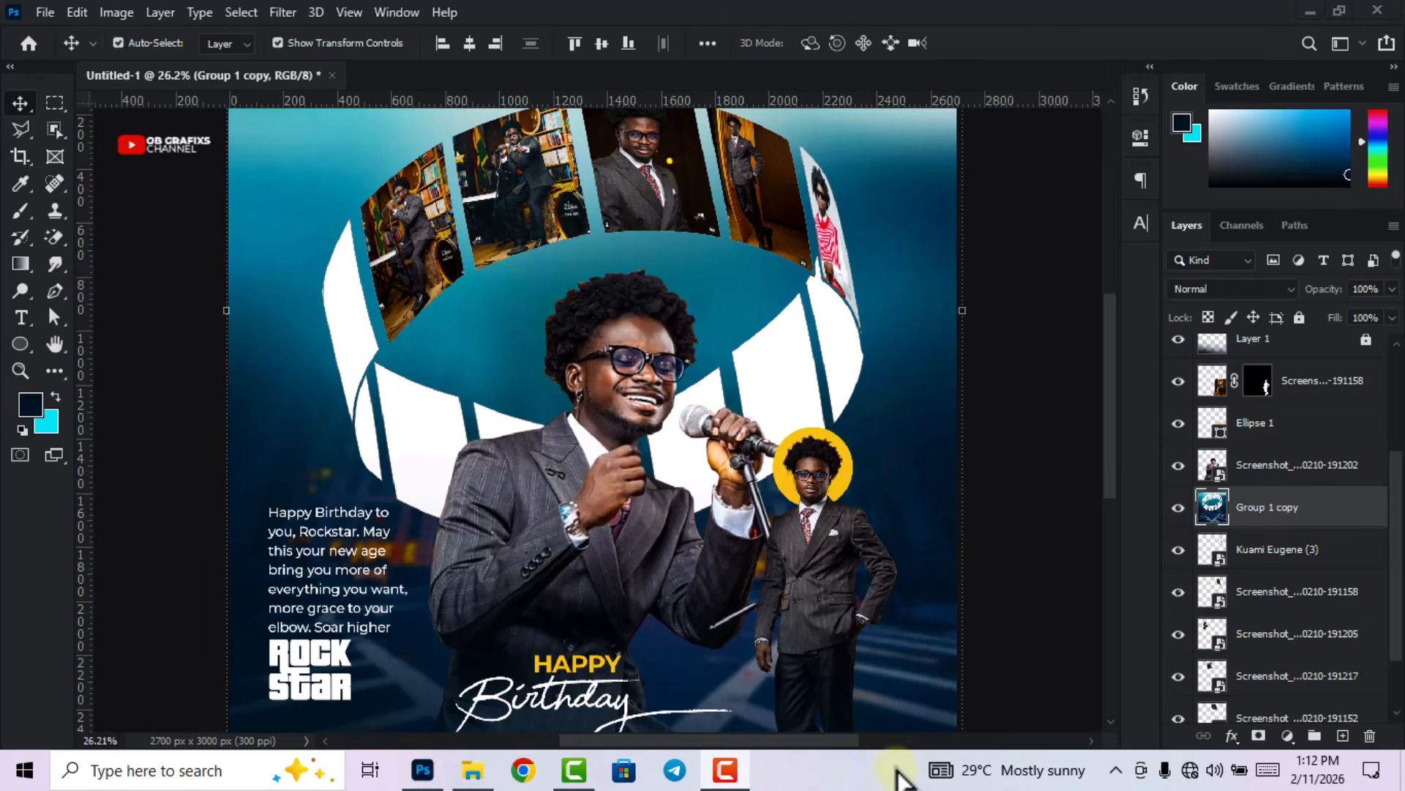
click(474, 772)
drag(1069, 161, 736, 475)
scroll(590, 277, down, 5)
drag(585, 265, 665, 297)
drag(678, 237, 701, 307)
drag(680, 525, 680, 389)
click(985, 43)
- Move the Kuami Eugene (4) photo over the blank frame below the previous photo and set its opacity to 61%
scroll(639, 396, up, 8)
drag(772, 201, 838, 245)
scroll(838, 244, up, 3)
drag(1338, 290, 1301, 290)
- Warp the Kuami Eugene (4) photo's corners and edges to fit the blank frame below the red-patterned sweater photo and commit
scroll(839, 275, up, 2)
key(ctrl+t)
click(885, 44)
drag(894, 163, 760, 209)
drag(654, 164, 747, 252)
drag(653, 526, 834, 341)
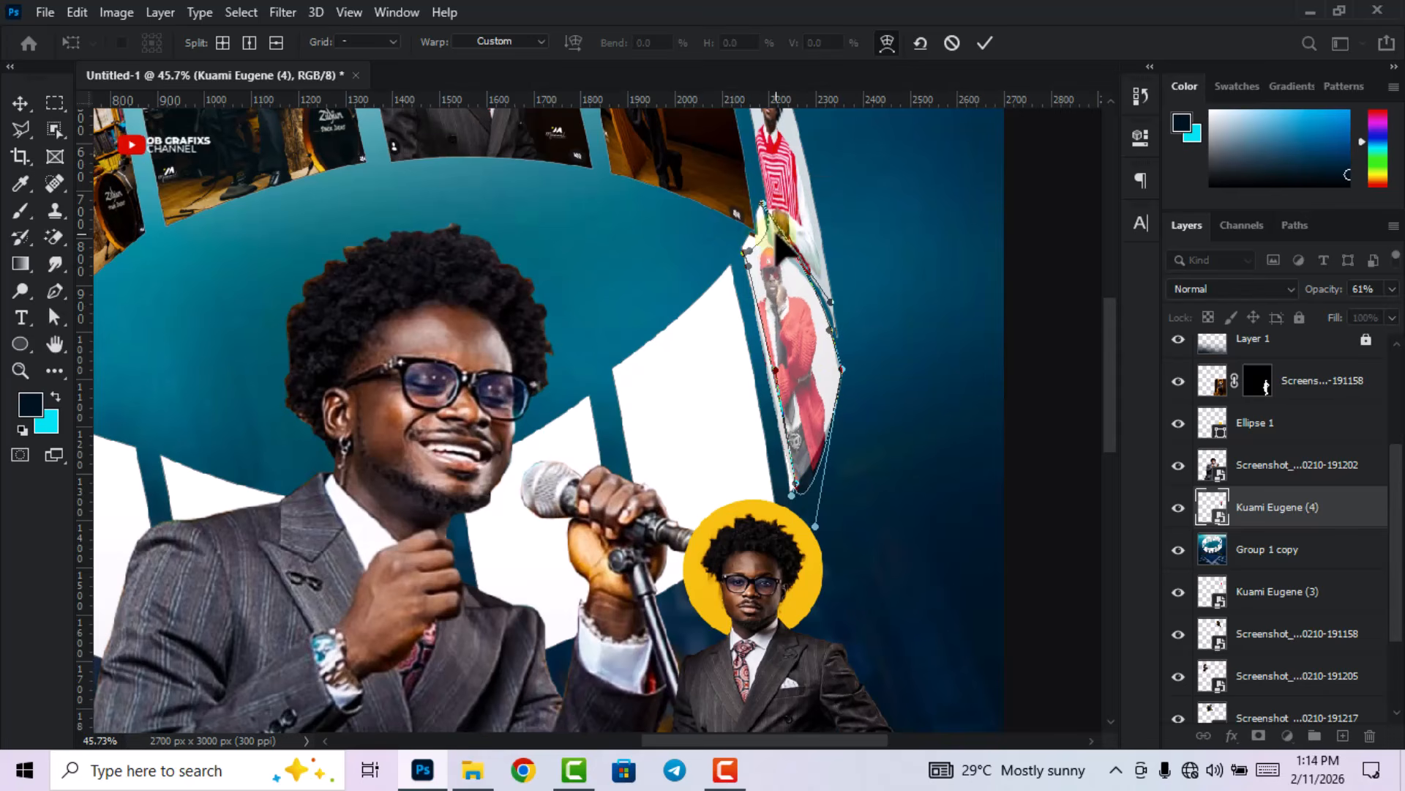
click(984, 42)
- Move the Kuami Eugene (4) layer beneath Group 1 copy at full opacity and commit its transform
drag(1277, 507, 1310, 571)
key(ctrl+t)
key(Return)
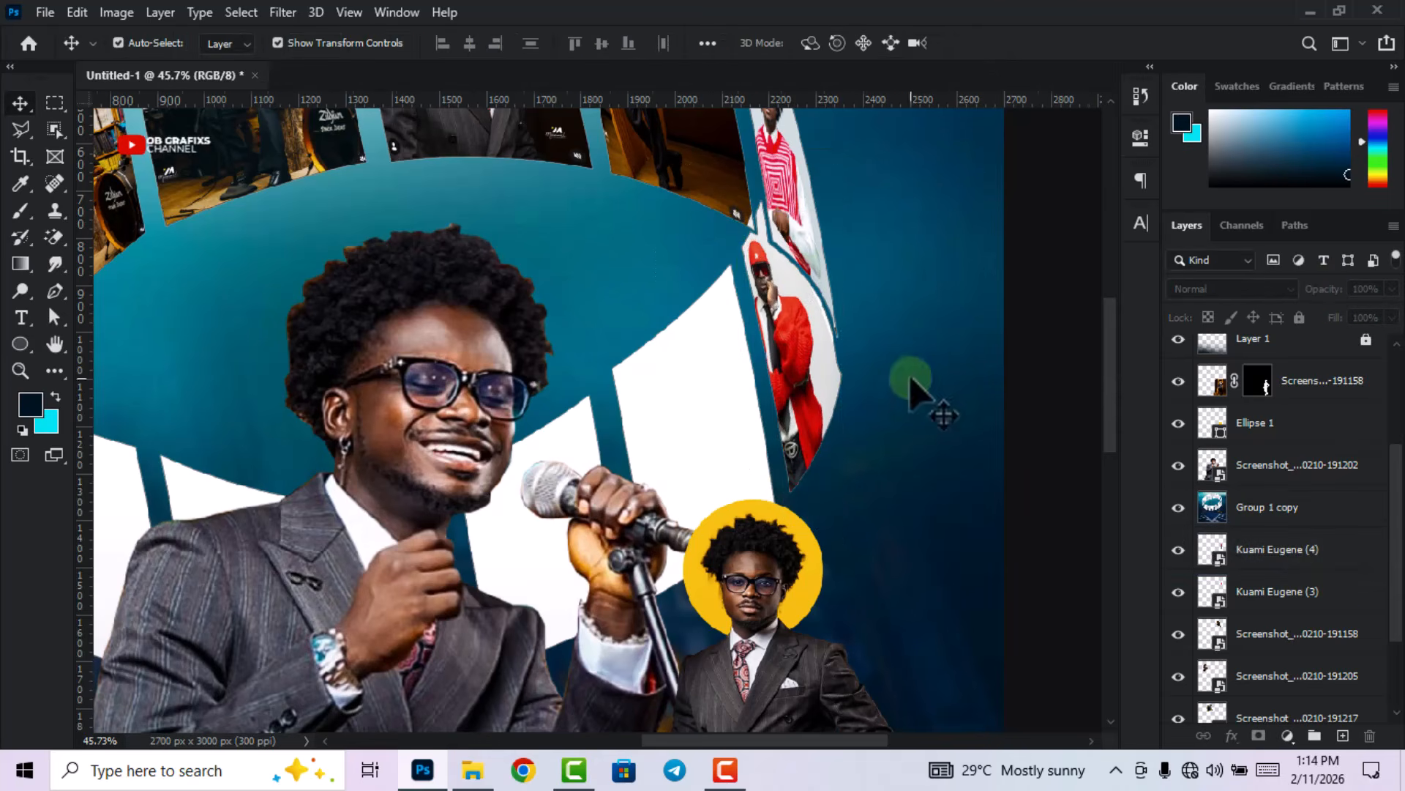
- Place the image Kuami Eugene Picture directly above Group 1 copy, scaled to about 11.32% near the blank frame beside the microphone
key(ctrl+0)
click(1246, 518)
click(473, 771)
click(832, 581)
click(422, 771)
drag(793, 435, 783, 431)
scroll(783, 432, down, 5)
drag(596, 658, 595, 264)
drag(595, 219, 707, 381)
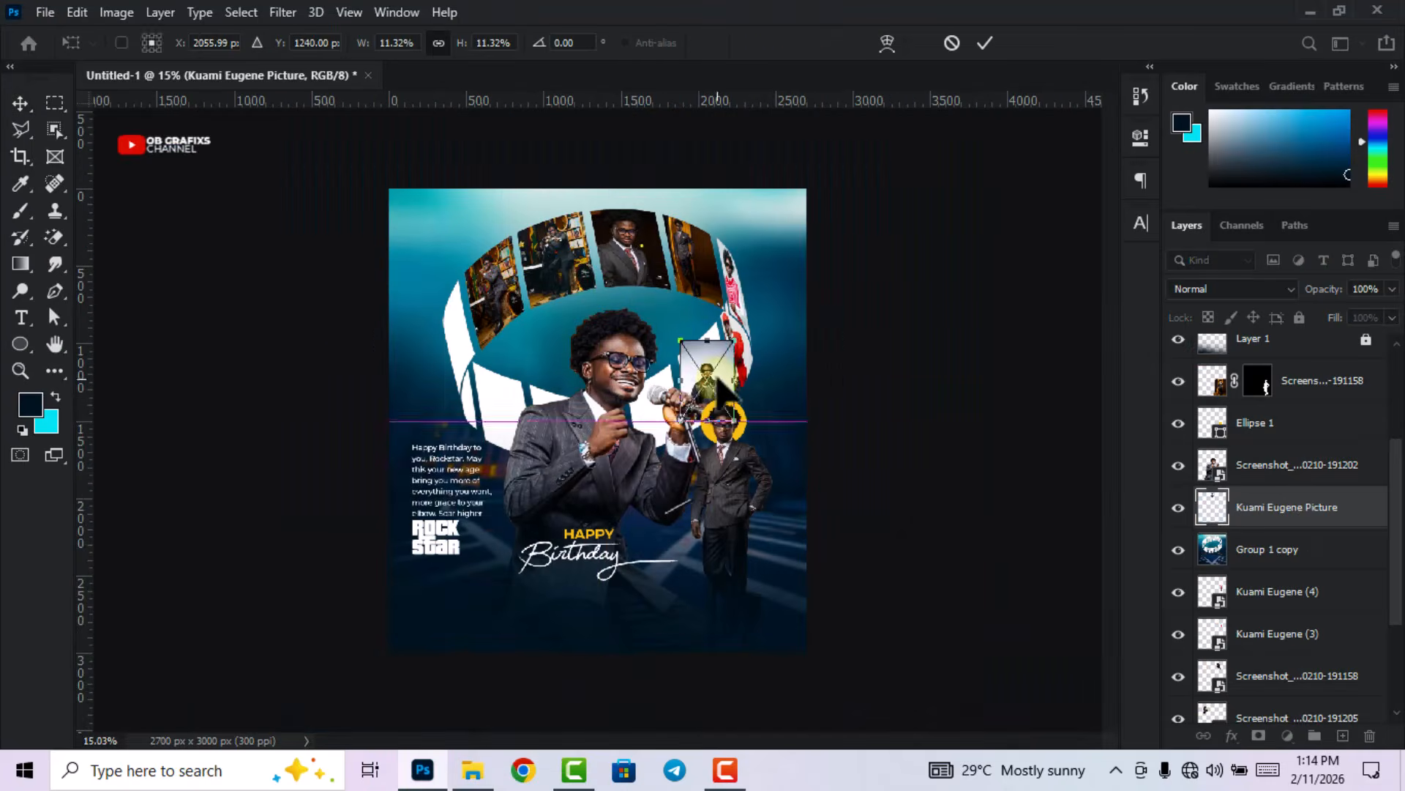
key(Return)
- Rotate the Kuami Eugene Picture photo to the blank frame's tilt, position it over that frame, and set its opacity to 60%
scroll(809, 397, up, 7)
drag(722, 486, 755, 476)
click(990, 44)
mouse_move(703, 359)
mouse_down()
mouse_move(743, 333)
mouse_move(696, 342)
mouse_up()
drag(1337, 290, 1310, 292)
- Warp the Kuami Eugene Picture photo's corners and edges to match the blank frame beside the red-suit photo and commit
key(ctrl+t)
scroll(719, 244, up, 4)
click(887, 43)
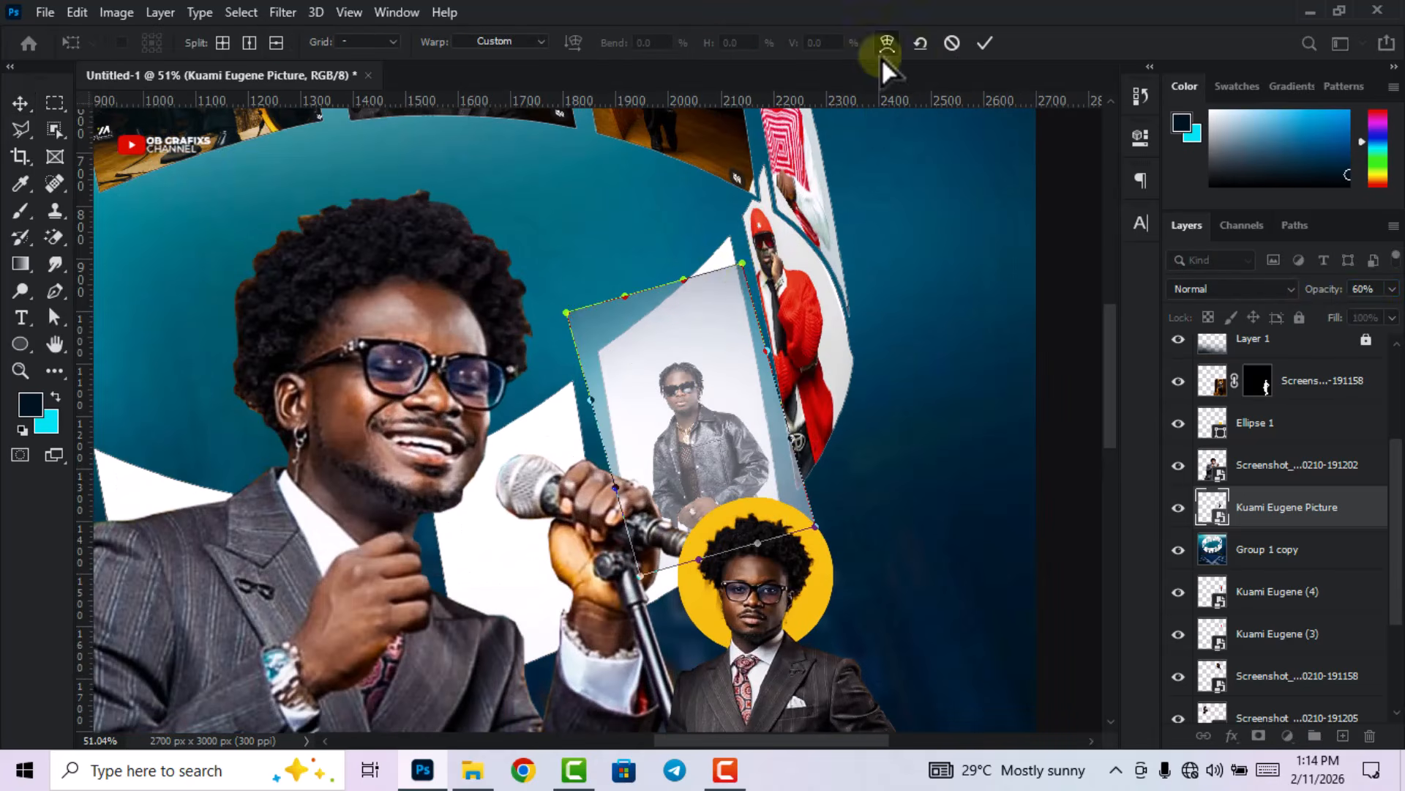
drag(738, 262, 667, 302)
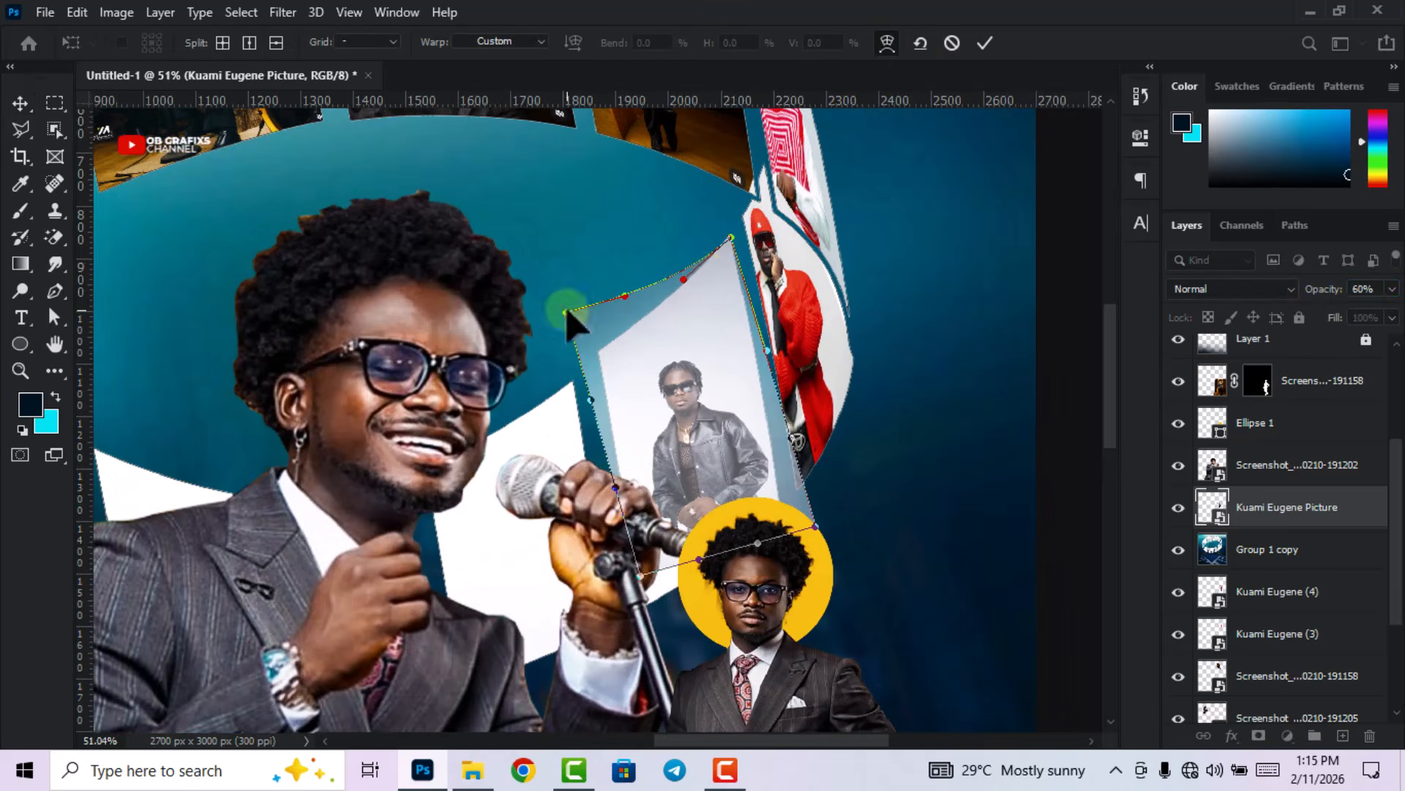
drag(567, 313, 597, 359)
drag(640, 577, 642, 606)
drag(816, 527, 780, 517)
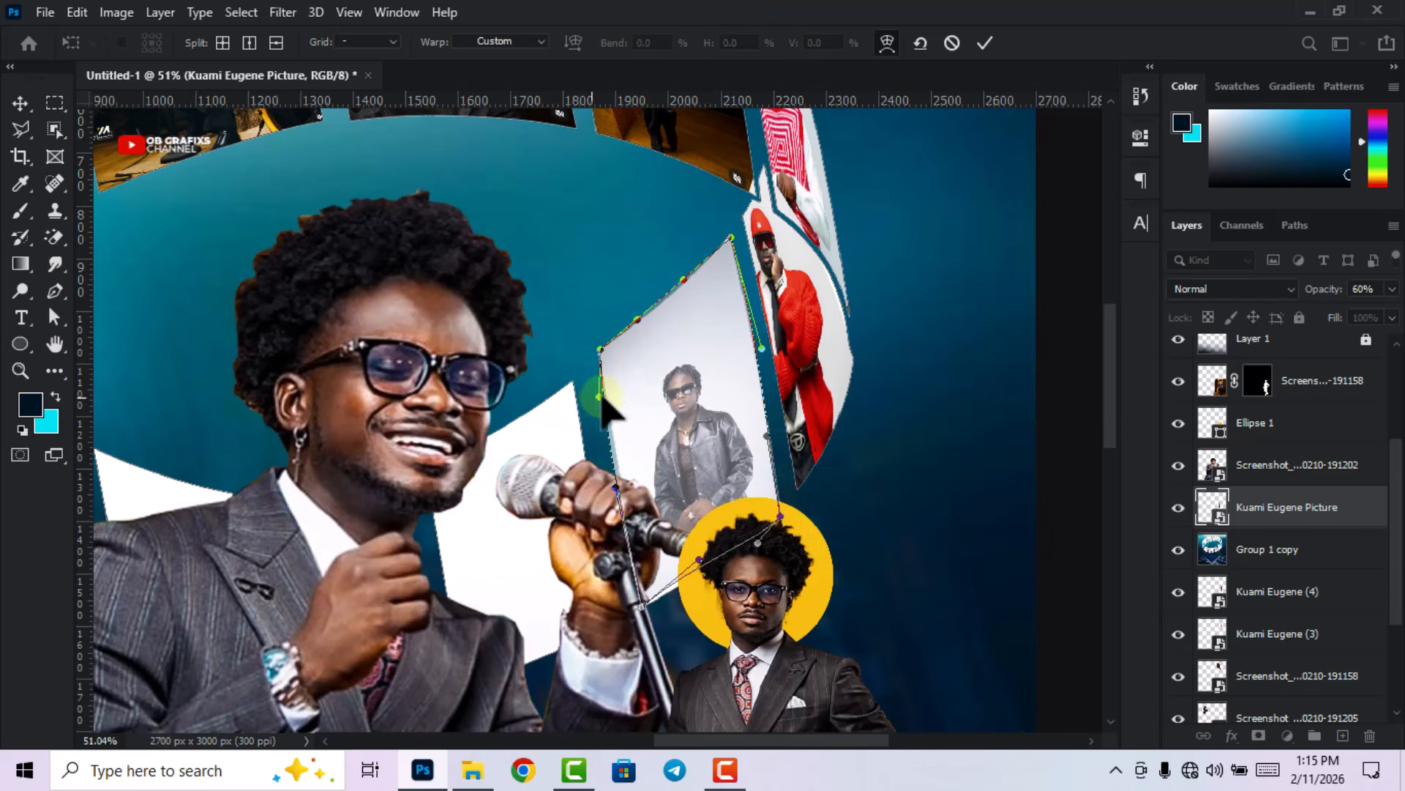
drag(748, 543, 709, 569)
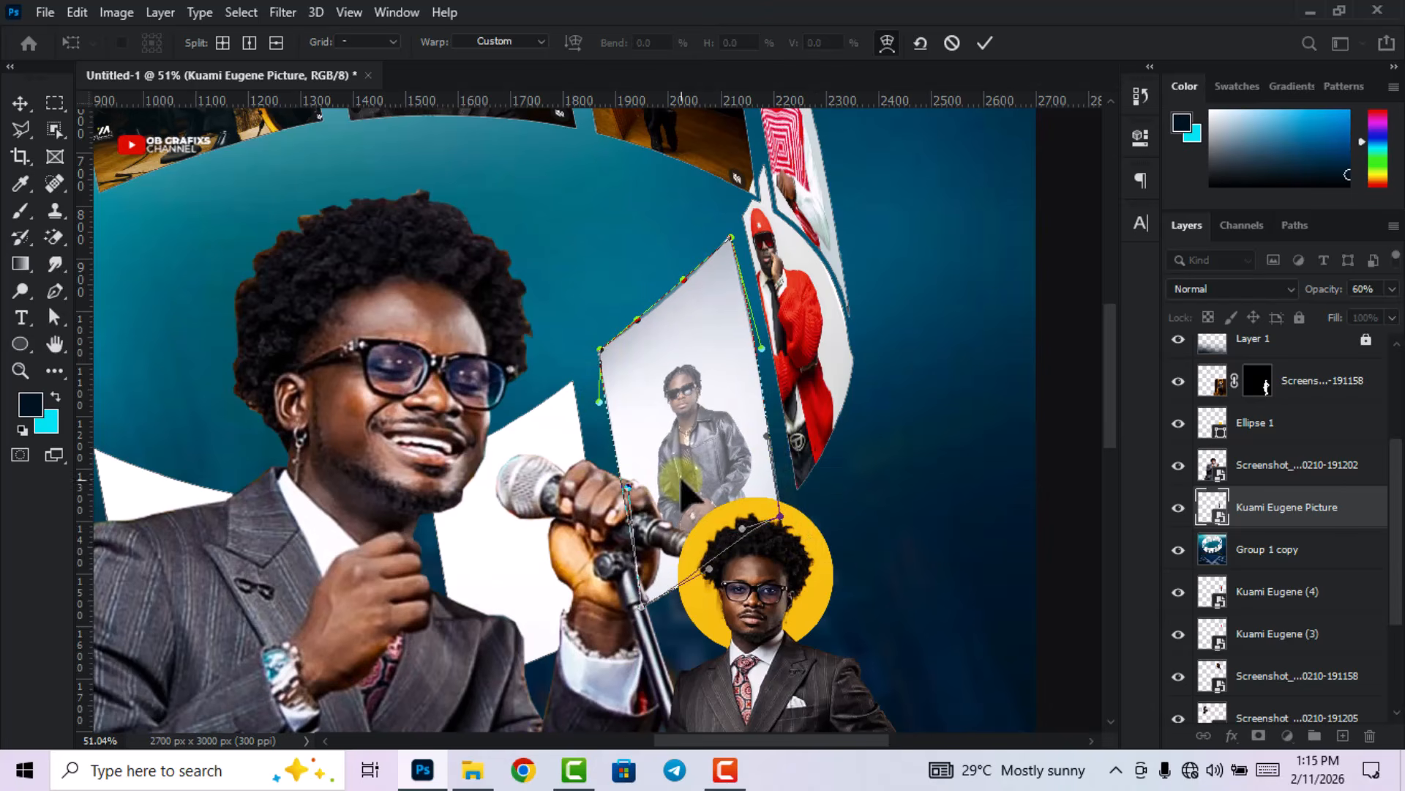
click(985, 43)
- Restore the Kuami Eugene Picture photo's opacity to 100% and move its layer beneath Group 1 copy
drag(1335, 294, 1366, 293)
drag(1281, 508, 1270, 565)
- Place the image Kuami Eugene directly above Group 1 copy and scale it down near the blank frame behind the microphone
click(682, 221)
drag(734, 582, 748, 613)
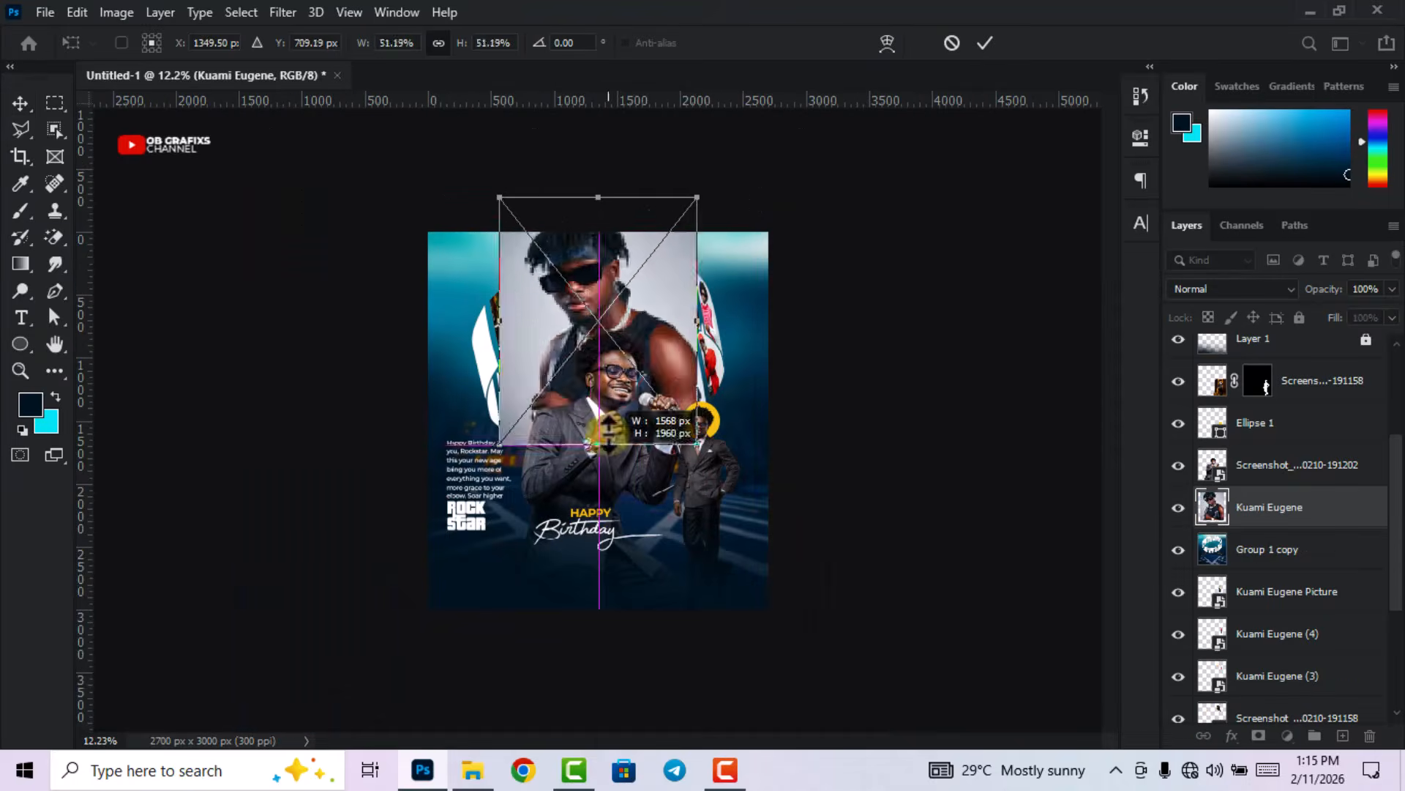
drag(973, 722, 721, 432)
- Rotate and position the Kuami Eugene photo over the blank frame behind the microphone and set its opacity to 38%
scroll(716, 426, up, 14)
drag(568, 541, 605, 537)
drag(570, 469, 574, 510)
drag(1341, 289, 1306, 290)
- Warp the Kuami Eugene photo's corners and edges to follow the blank frame behind the microphone and commit
click(888, 44)
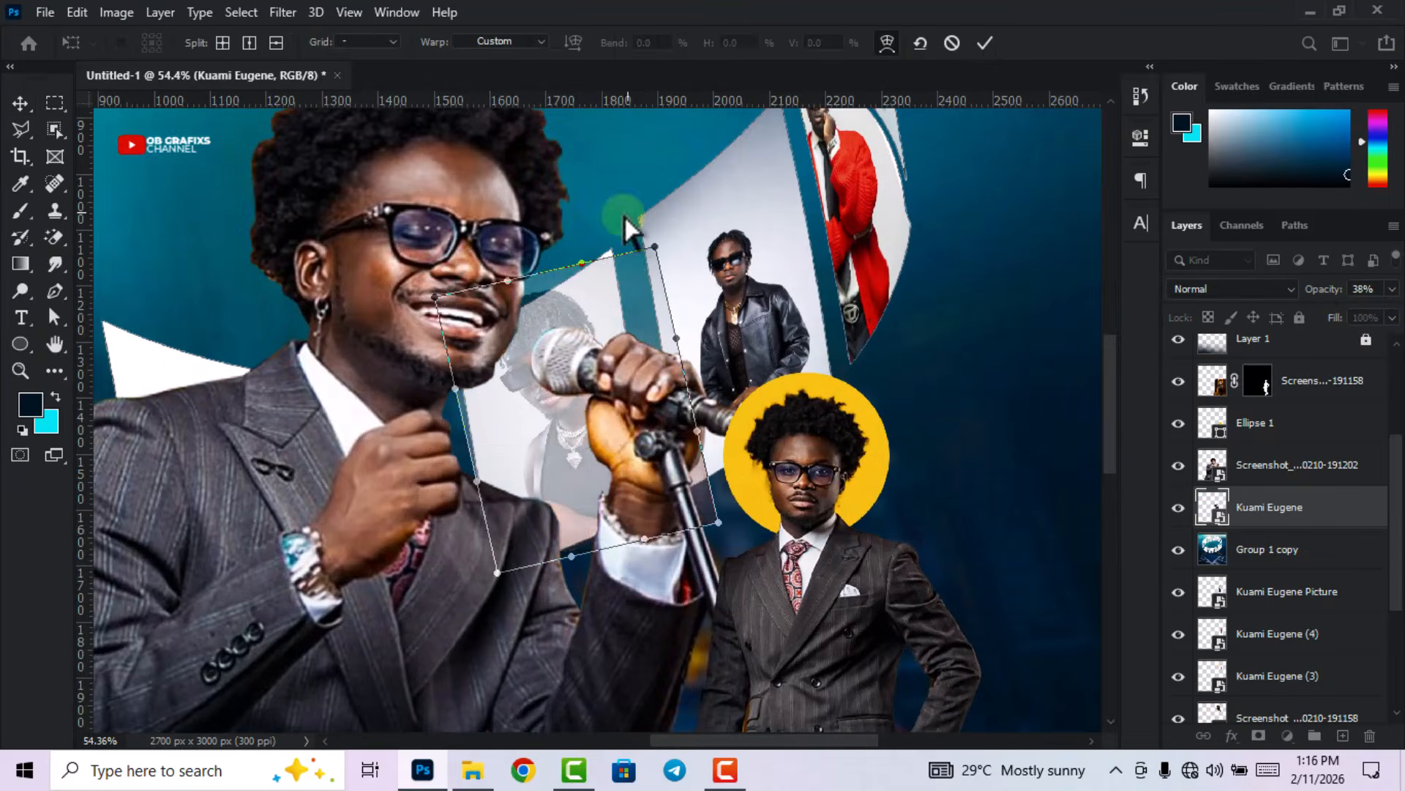
scroll(579, 284, up, 4)
drag(689, 230, 623, 233)
drag(370, 304, 396, 374)
drag(459, 706, 460, 695)
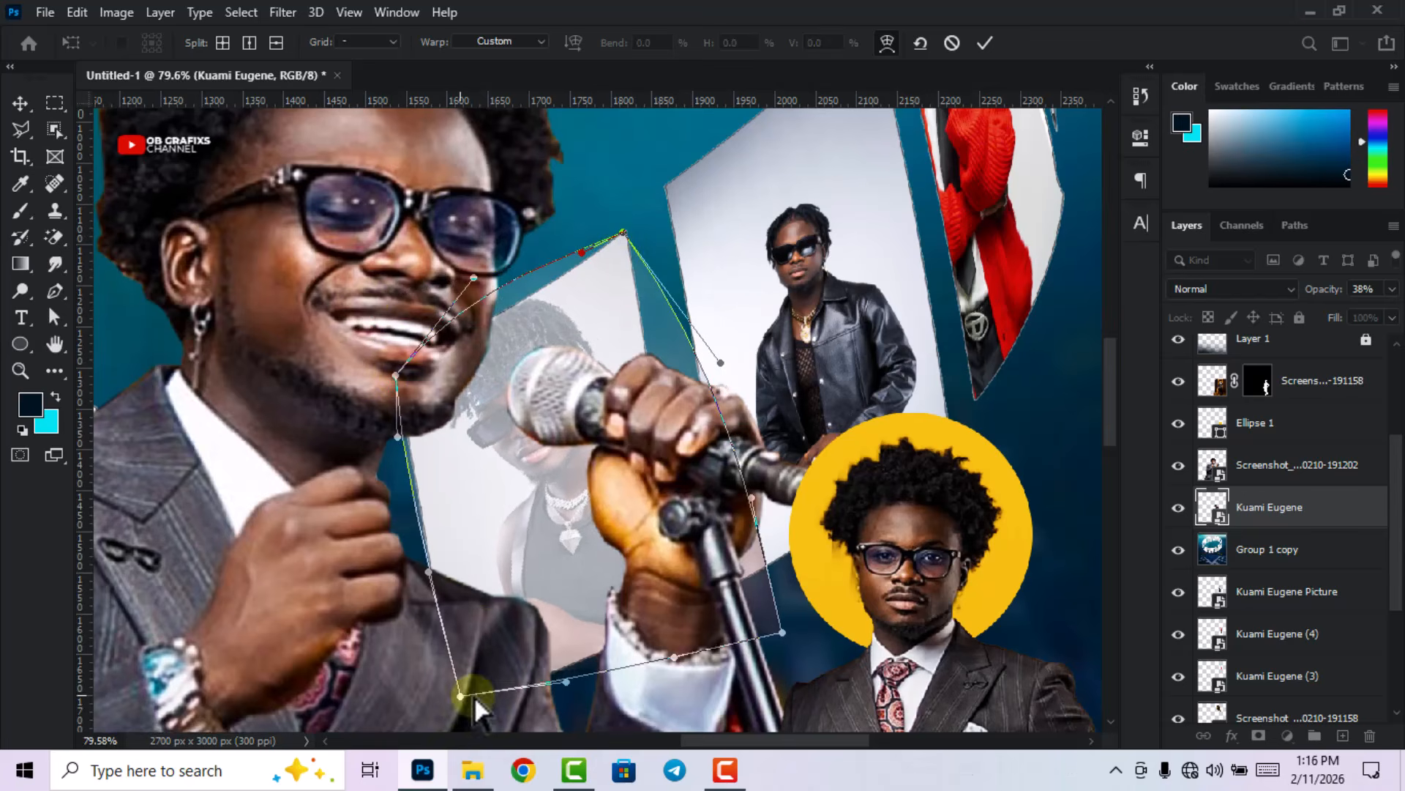
drag(782, 631, 733, 609)
drag(581, 253, 524, 297)
drag(397, 436, 414, 444)
drag(713, 386, 654, 384)
drag(752, 498, 683, 473)
drag(675, 657, 658, 613)
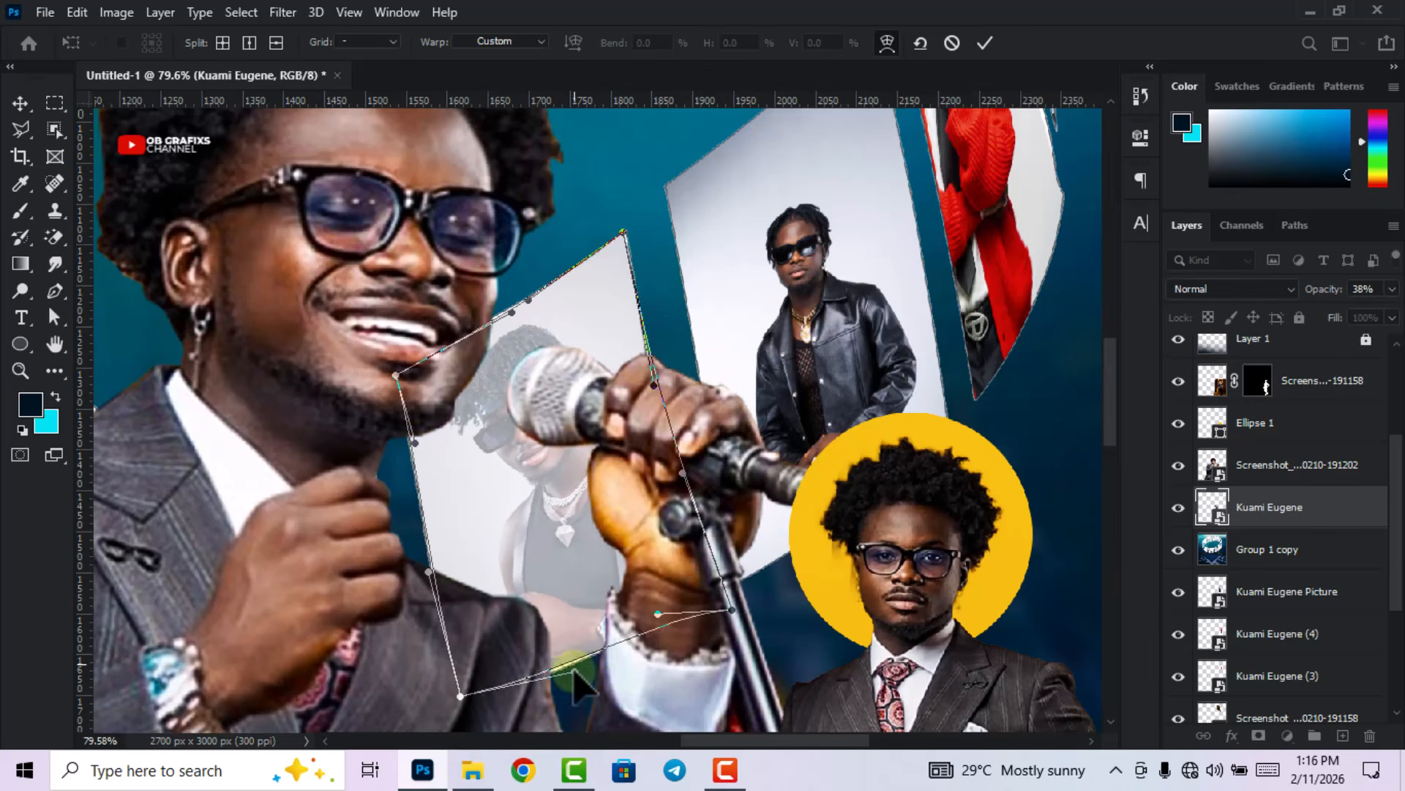
key(Return)
- Restore the Kuami Eugene photo's opacity to 100% and move its layer beneath Group 1 copy
drag(1323, 288, 1377, 290)
drag(1296, 507, 1269, 568)
- Adjust the side edges of the Kuami Eugene photo to its frame opening, commit the transform, and deselect the layer
key(ctrl+t)
drag(704, 426, 721, 425)
drag(410, 492, 429, 490)
key(Return)
scroll(813, 358, down, 8)
click(868, 351)
- Place the image Kuami Eugene (2), scaled down near the blank frame on the left side of the ring's front band
scroll(451, 380, up, 4)
scroll(379, 380, down, 3)
key(alt+Tab)
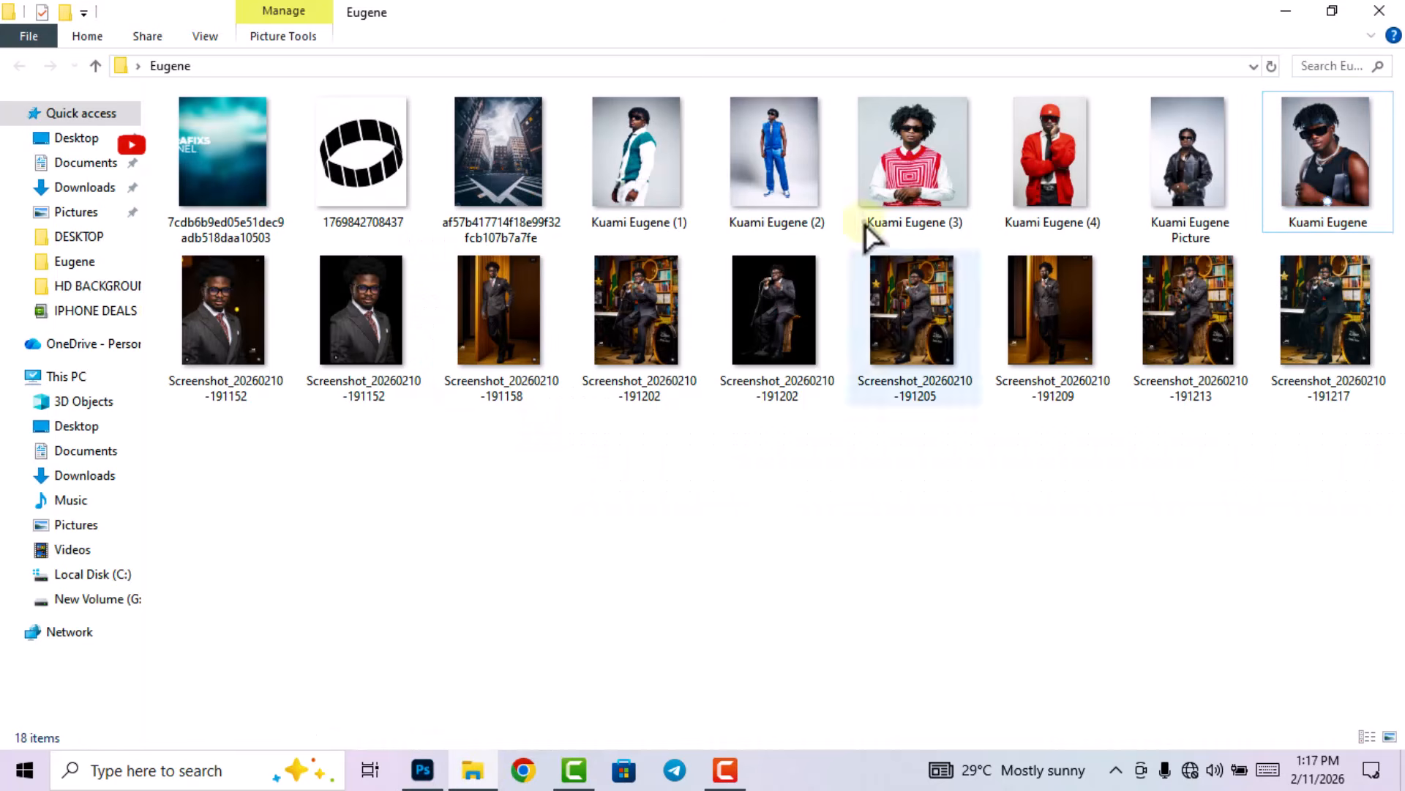
drag(768, 146, 604, 526)
drag(842, 725, 509, 430)
drag(414, 322, 432, 346)
click(984, 43)
- Resize and position the Kuami Eugene (2) photo over the blank frame beside the main artist's shoulder and set its opacity to 64%
scroll(422, 356, up, 3)
scroll(454, 377, up, 6)
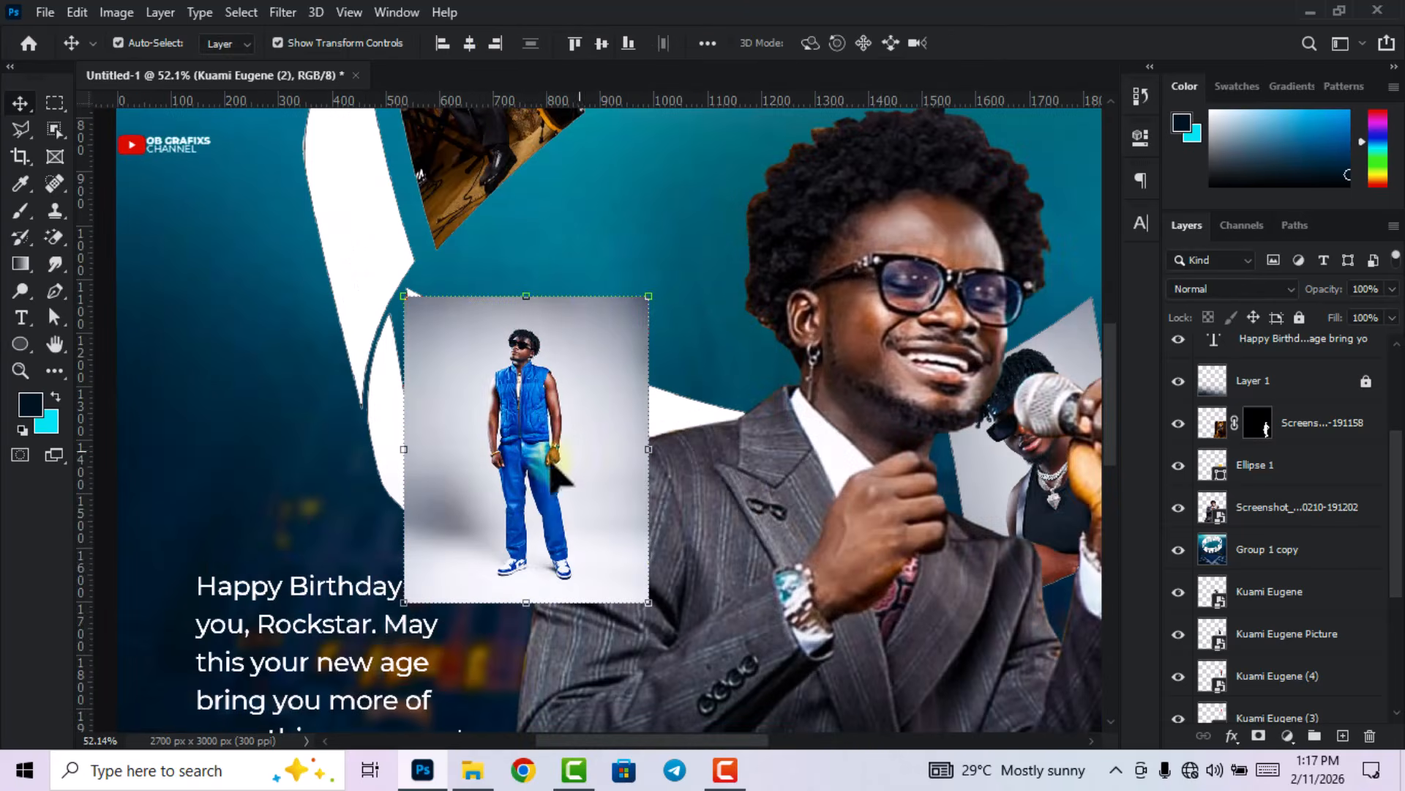
drag(527, 603, 530, 582)
drag(529, 483, 506, 497)
key(Return)
drag(1322, 291, 1296, 292)
- Warp the Kuami Eugene (2) photo's corners and edges to match the blank frame beside the main artist's shoulder and commit
key(ctrl+t)
click(887, 43)
scroll(508, 344, up, 4)
drag(343, 295, 363, 264)
drag(668, 295, 607, 364)
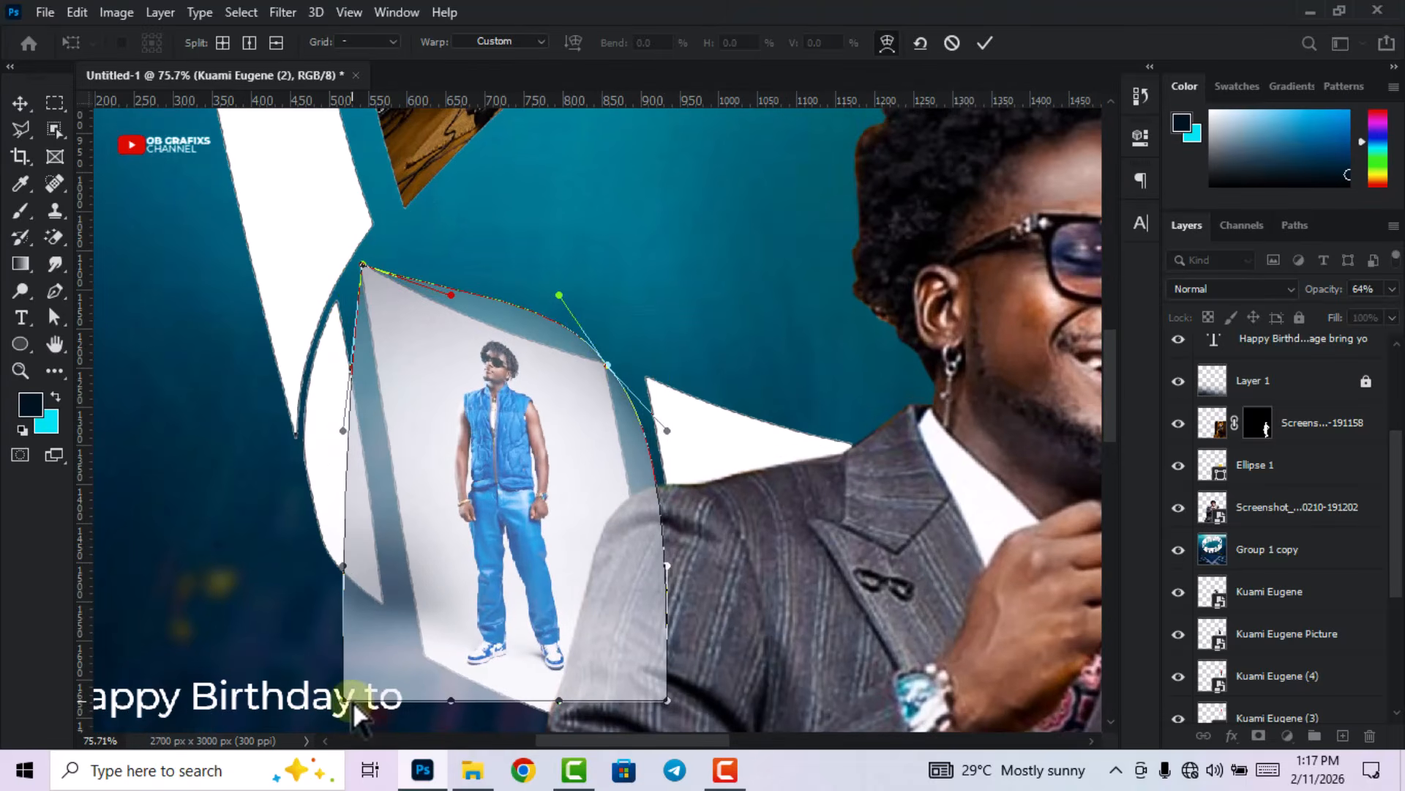
drag(344, 701, 424, 654)
drag(343, 566, 413, 542)
drag(344, 430, 380, 432)
drag(557, 293, 553, 358)
drag(667, 430, 630, 441)
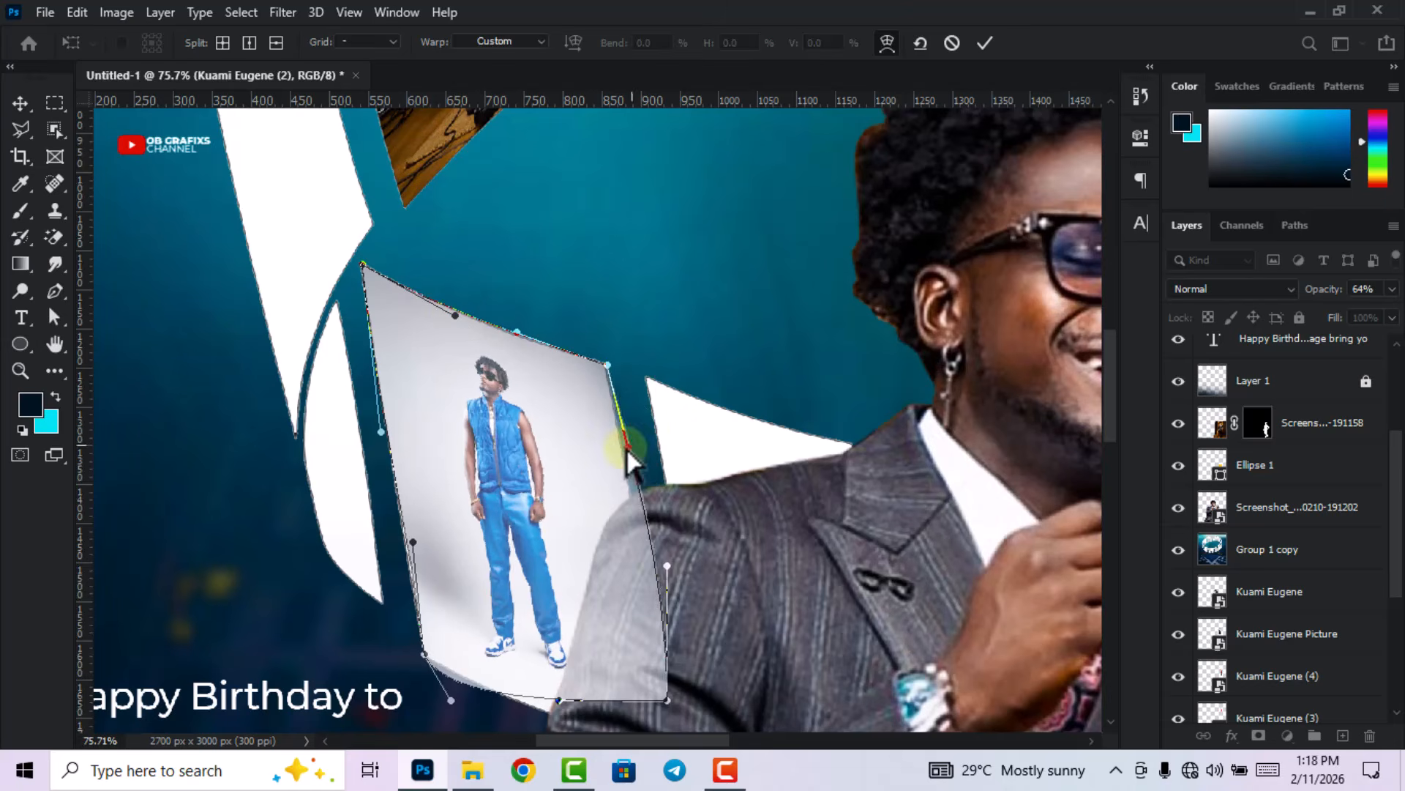
drag(666, 565, 650, 563)
scroll(670, 710, down, 1)
scroll(671, 711, down, 1)
drag(667, 610, 652, 649)
click(984, 44)
- Move the Kuami Eugene (2) layer beneath Group 1 copy at 100% opacity and commit its transform
scroll(1286, 549, up, 3)
drag(1290, 354, 1281, 481)
key(ctrl+t)
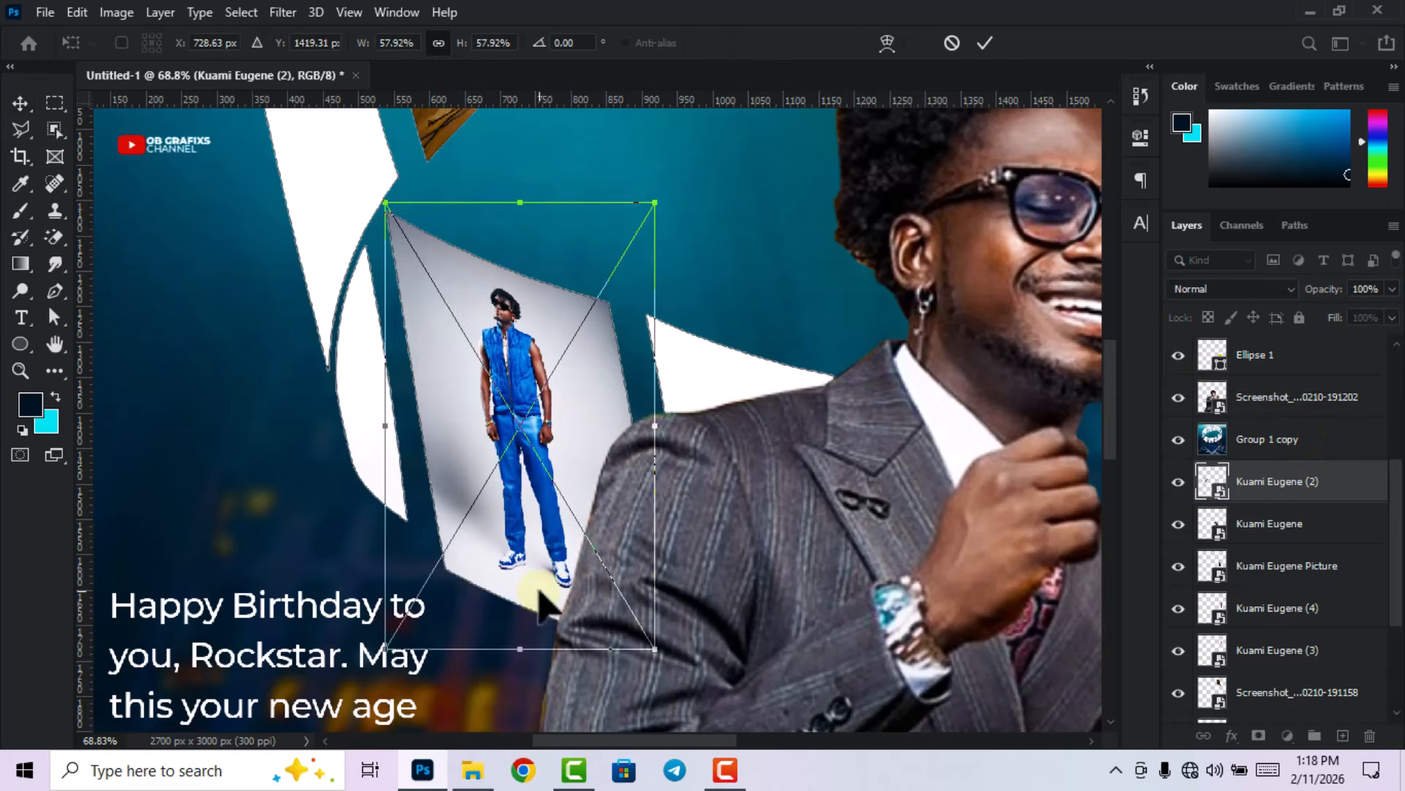
key(Return)
click(473, 770)
drag(912, 318, 644, 534)
scroll(644, 533, down, 8)
key(Return)
drag(1237, 486, 1281, 410)
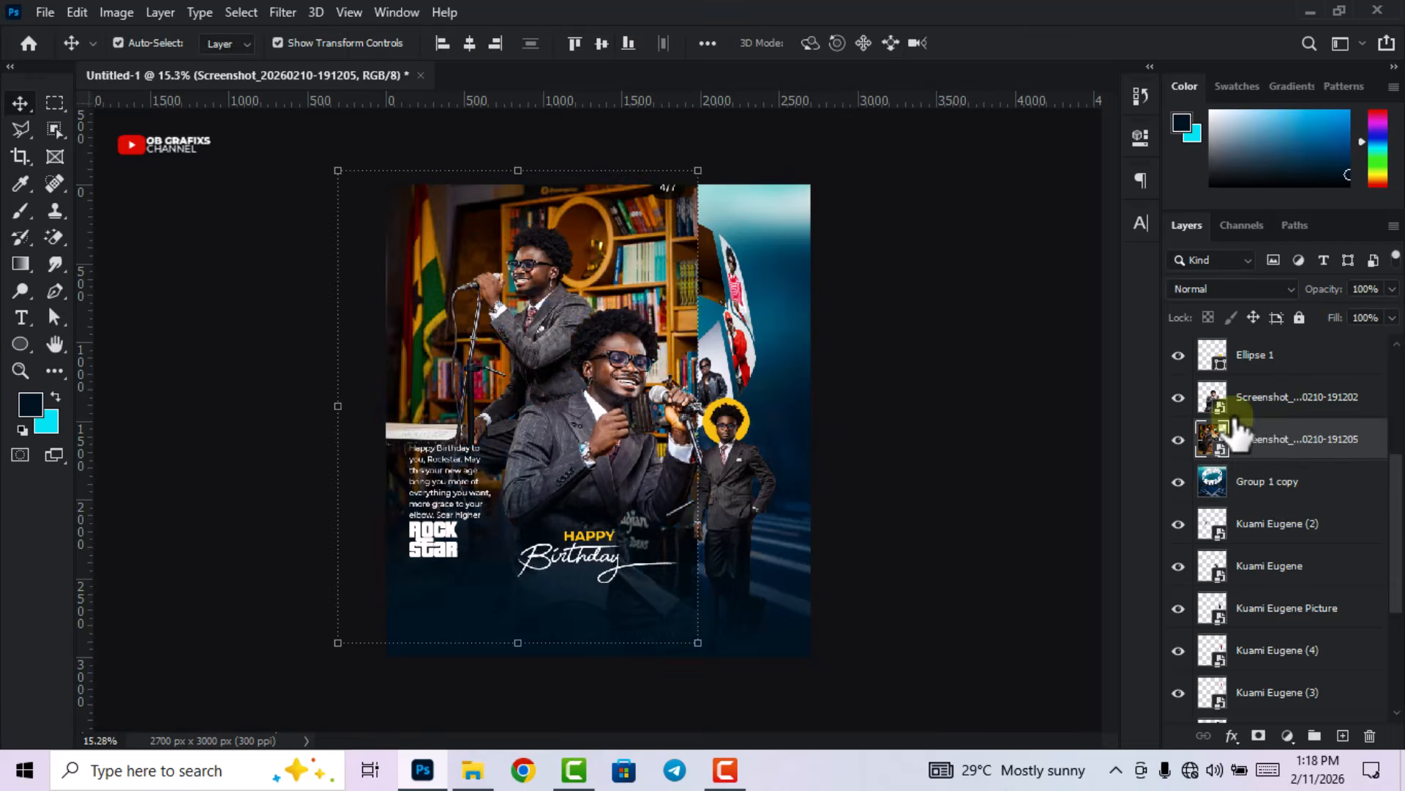
drag(518, 171, 518, 358)
drag(427, 433, 482, 361)
drag(683, 571, 507, 343)
drag(484, 315, 546, 407)
scroll(585, 414, up, 10)
scroll(444, 322, up, 5)
click(887, 44)
drag(1344, 290, 1306, 289)
drag(473, 365, 483, 355)
scroll(508, 329, up, 1)
drag(577, 248, 616, 372)
drag(294, 249, 319, 278)
drag(295, 371, 338, 388)
drag(391, 249, 422, 316)
drag(486, 252, 459, 335)
drag(295, 619, 355, 607)
drag(295, 495, 327, 484)
drag(318, 278, 314, 275)
click(984, 43)
drag(1308, 452, 1308, 502)
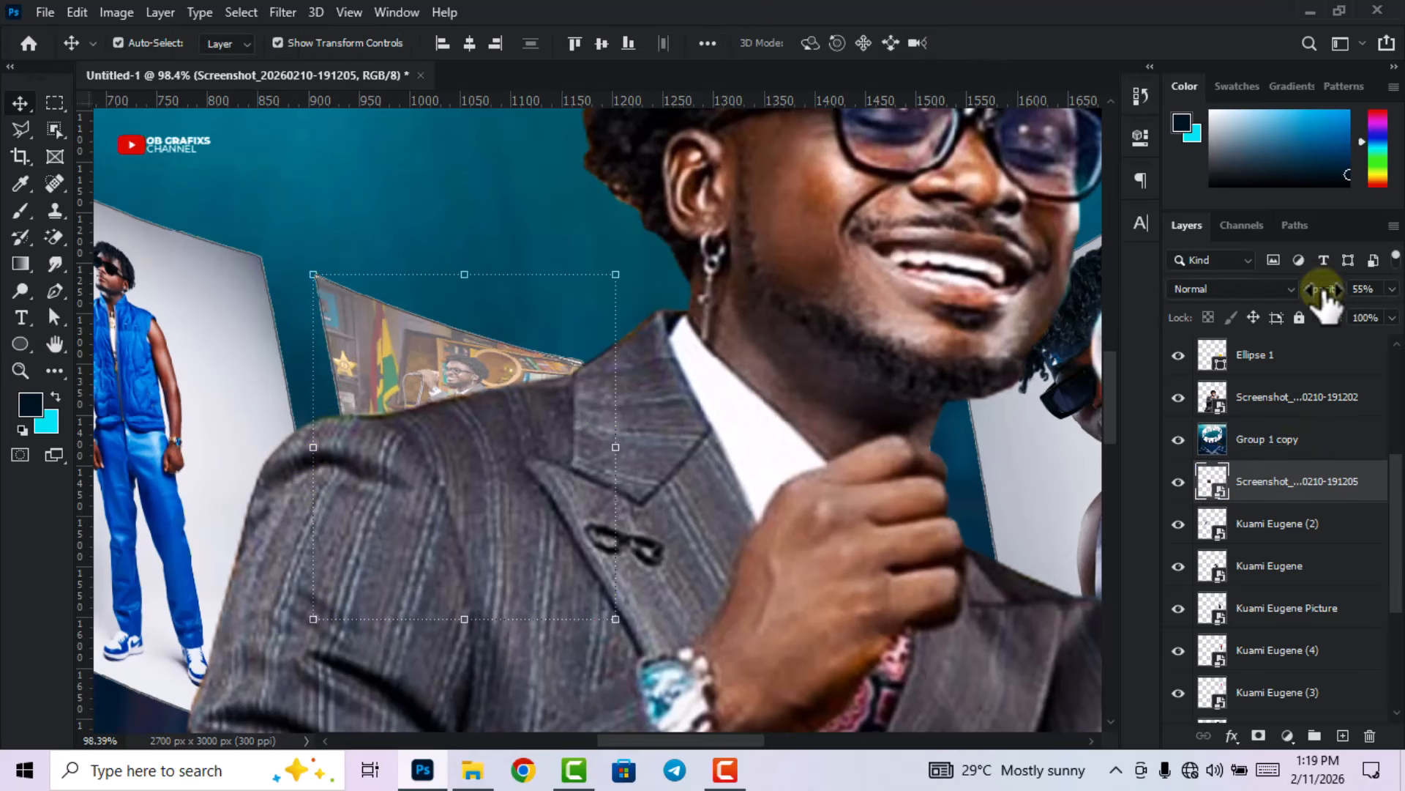
drag(1320, 289, 1369, 290)
drag(616, 447, 634, 449)
click(984, 43)
scroll(664, 390, down, 3)
scroll(665, 390, down, 8)
click(430, 382)
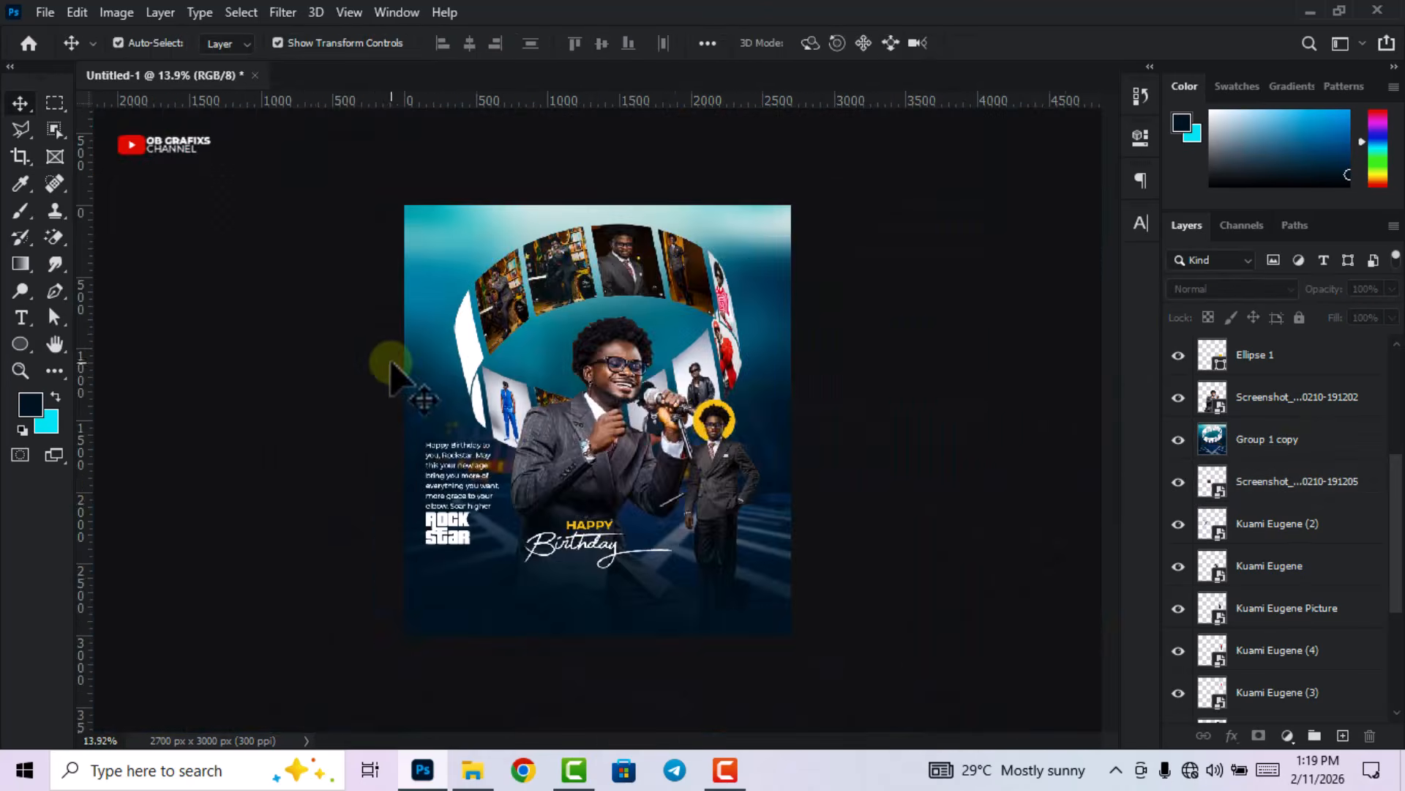
- Place the image Kuami Eugene (1), scaled to about 13.28% near the narrow blank frame at the ring's left end
scroll(430, 383, up, 4)
scroll(503, 253, down, 1)
scroll(383, 234, up, 1)
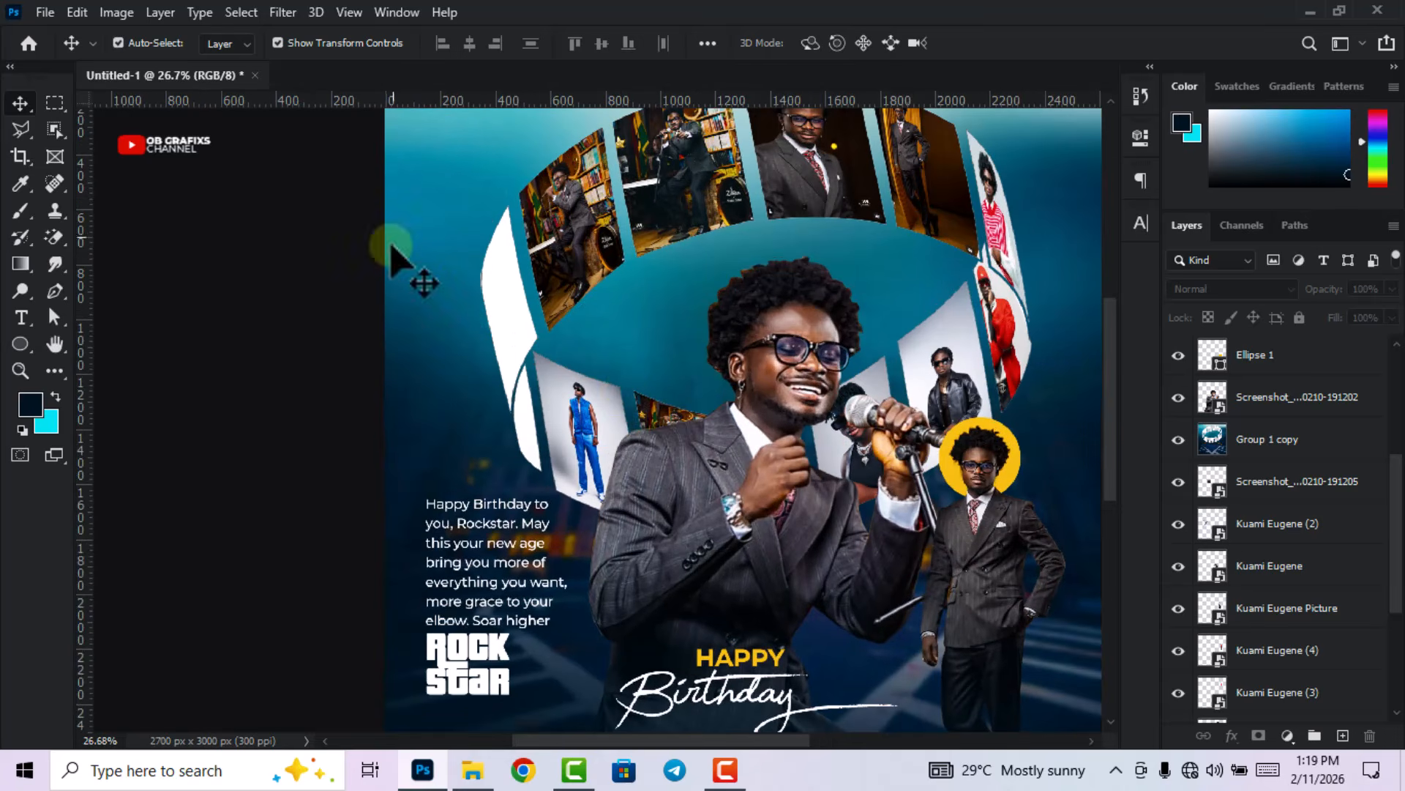
scroll(538, 432, up, 1)
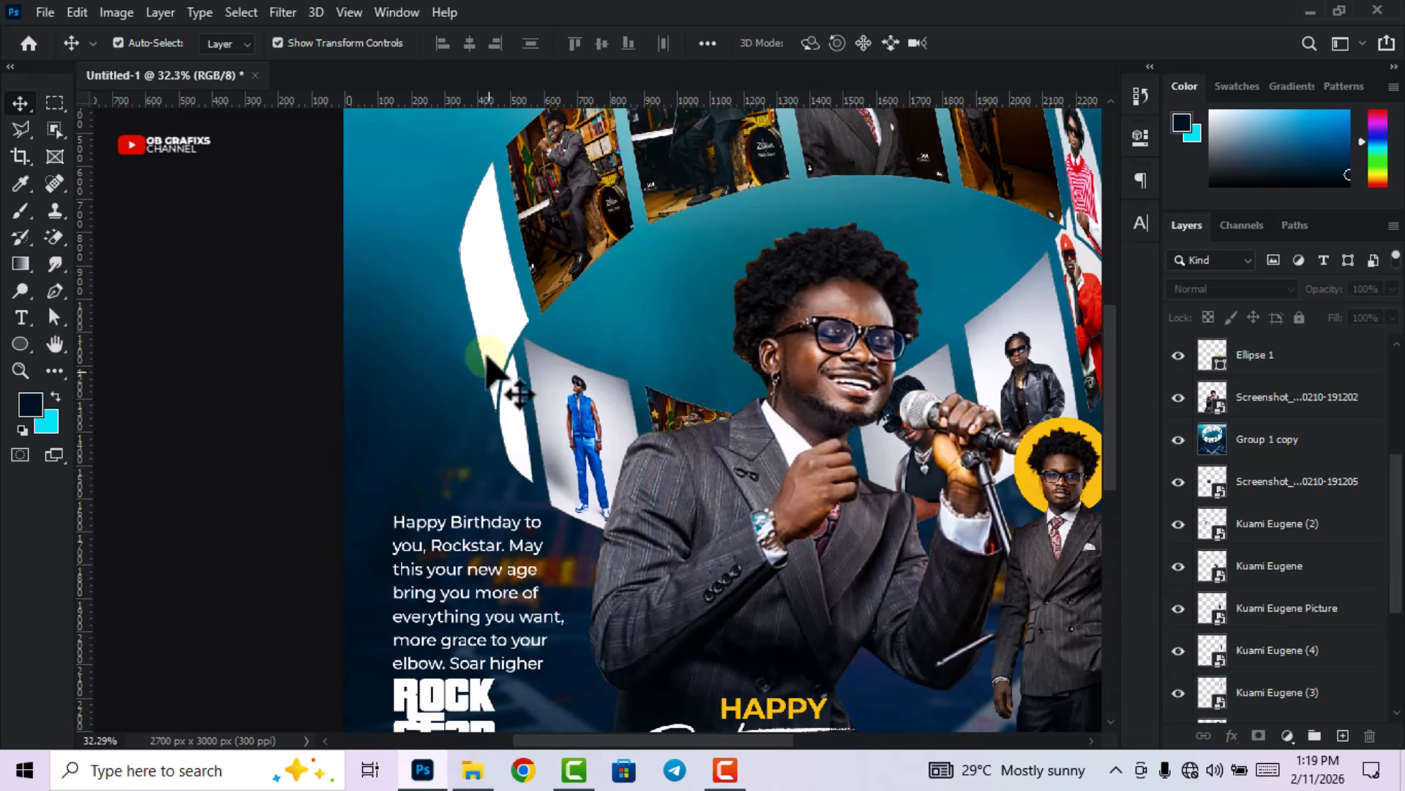
scroll(516, 399, up, 1)
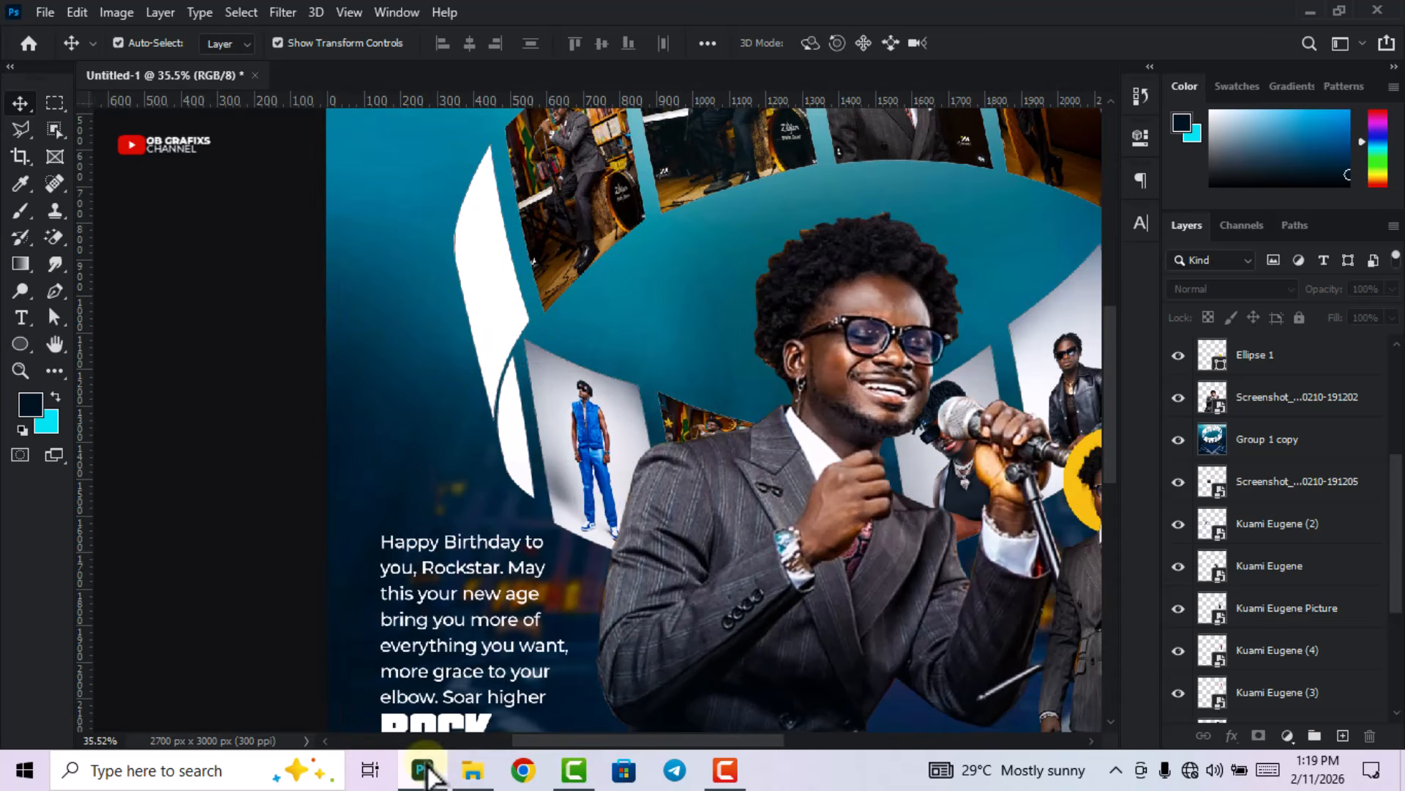
click(473, 770)
drag(637, 154, 666, 552)
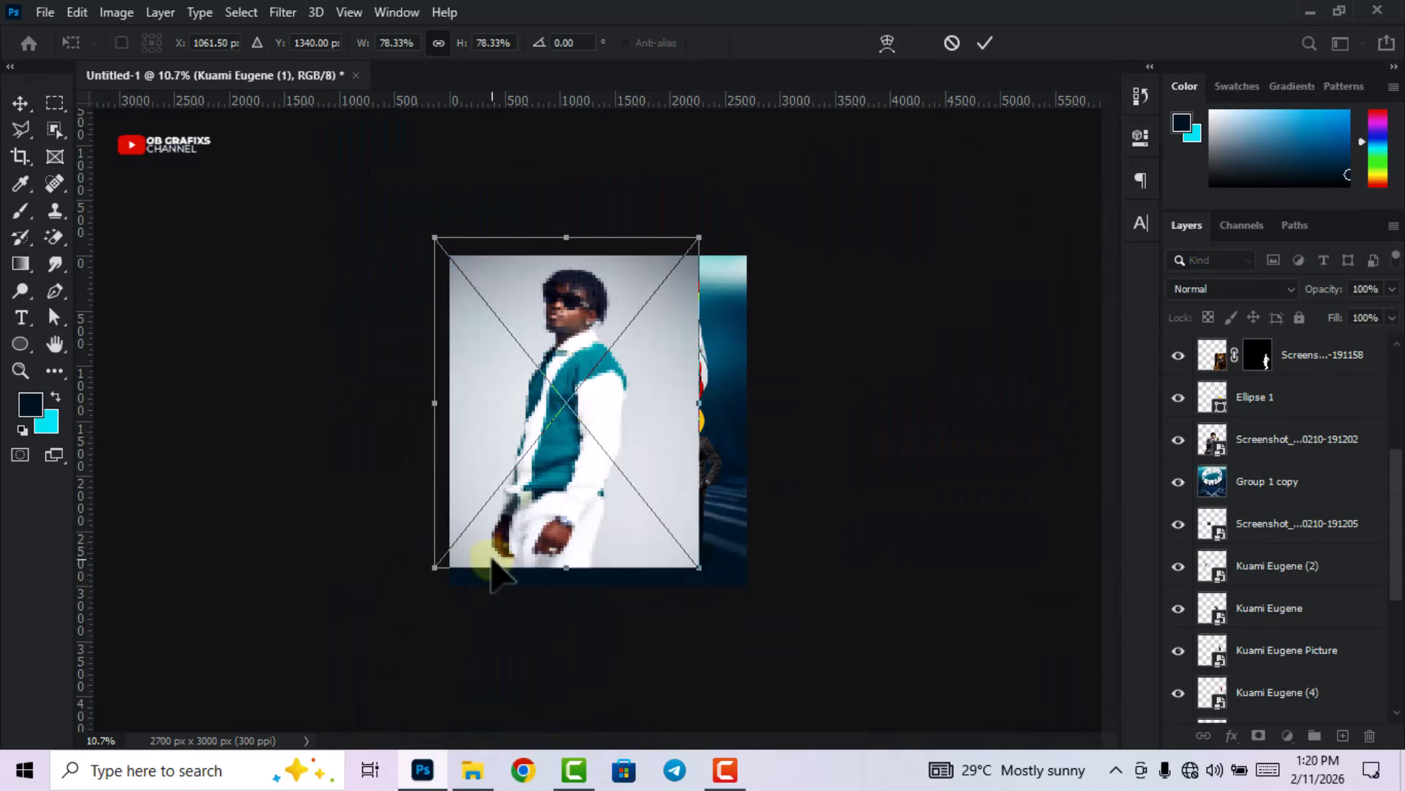
drag(439, 564, 518, 404)
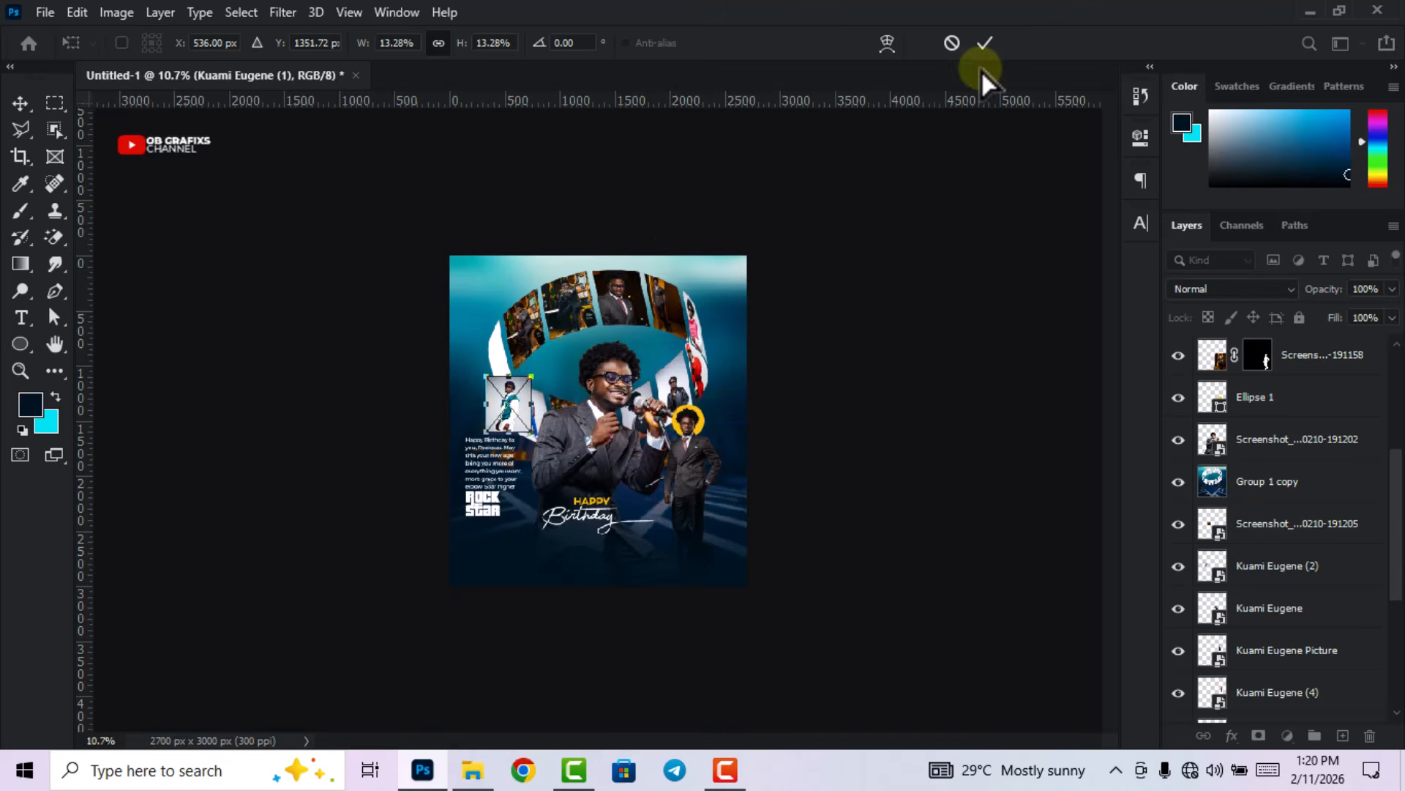
click(984, 43)
- Scale the Kuami Eugene (1) photo to about 7.17% over the narrow blank frame and set its opacity to 43%
scroll(483, 414, up, 6)
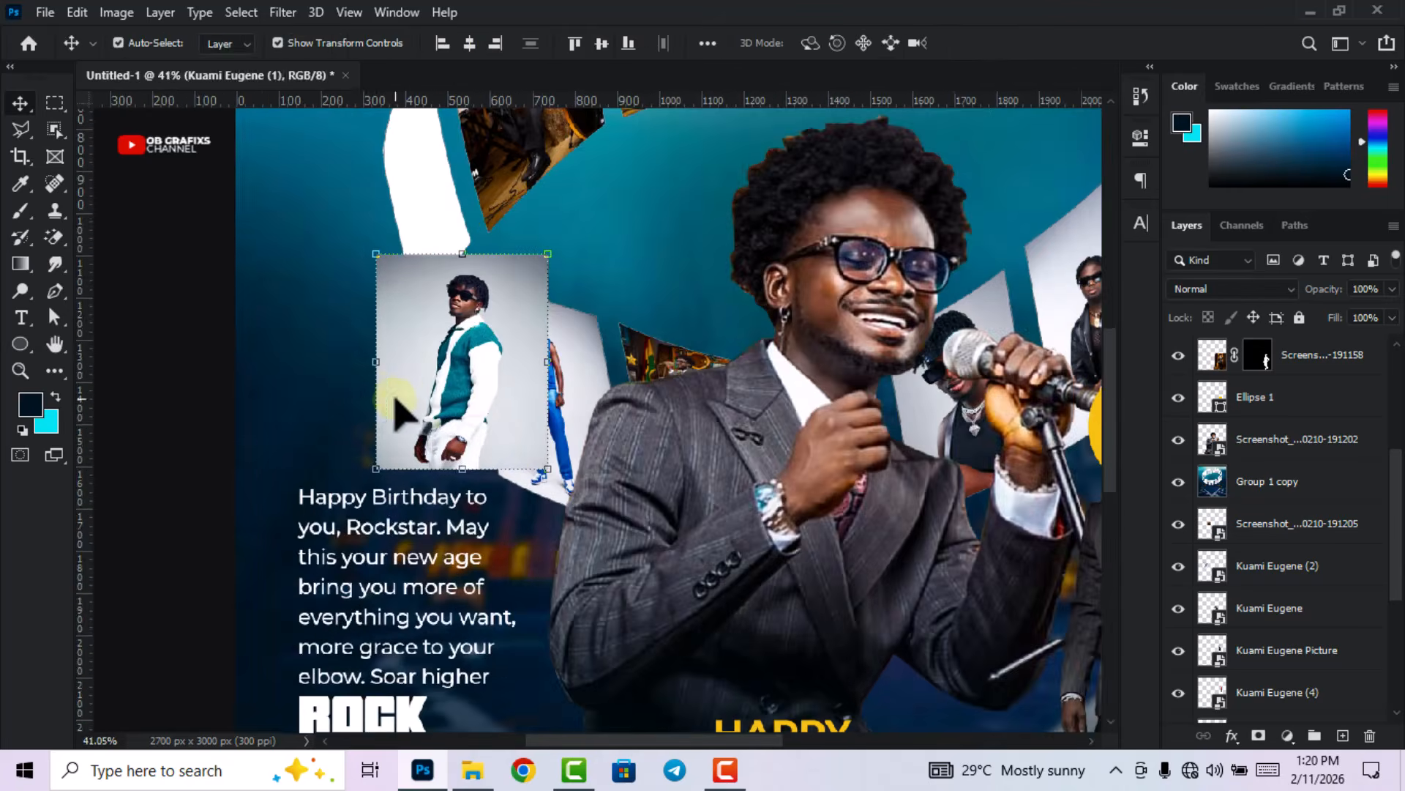
mouse_move(398, 414)
mouse_down()
mouse_move(418, 464)
mouse_move(419, 432)
mouse_up()
drag(486, 486, 472, 400)
scroll(442, 322, up, 3)
scroll(472, 400, up, 1)
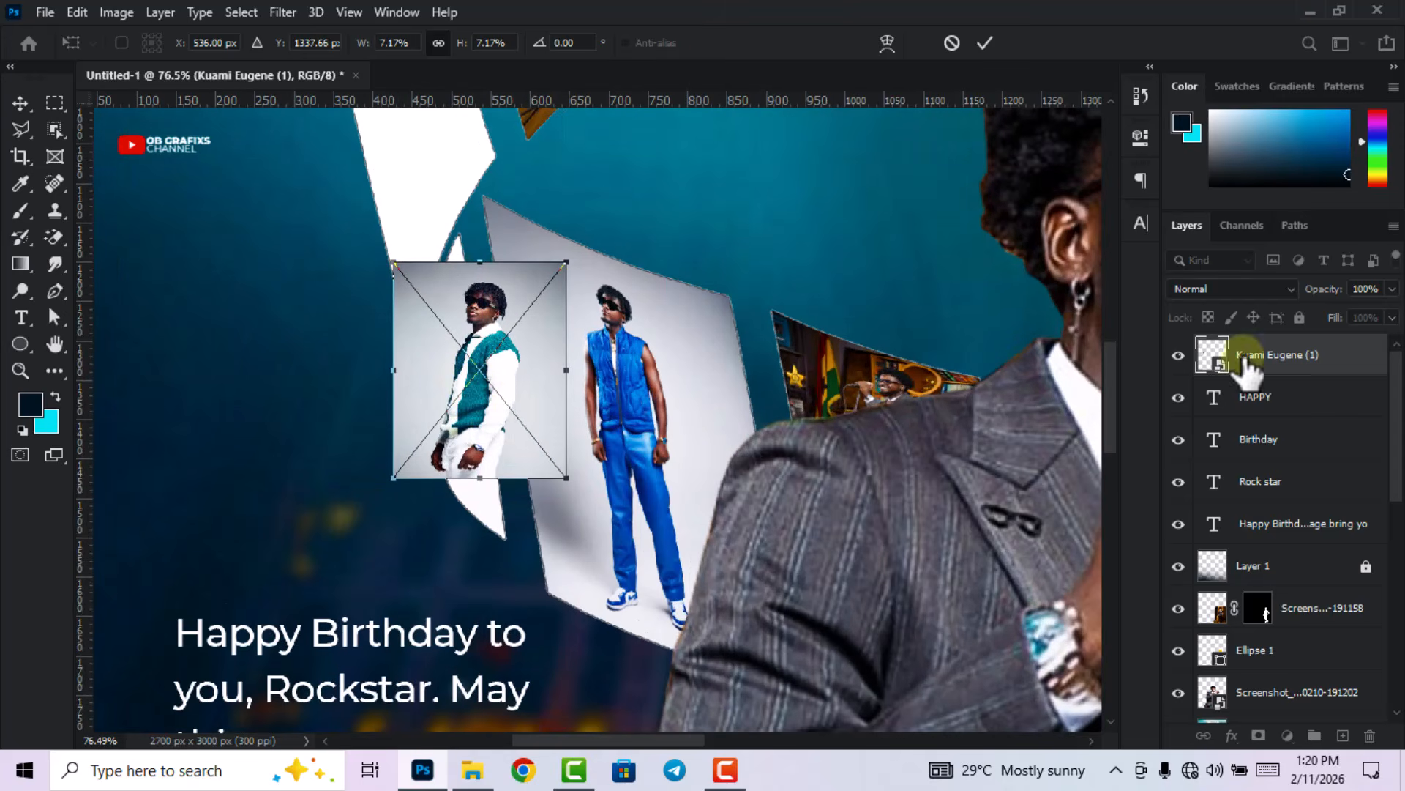
click(887, 43)
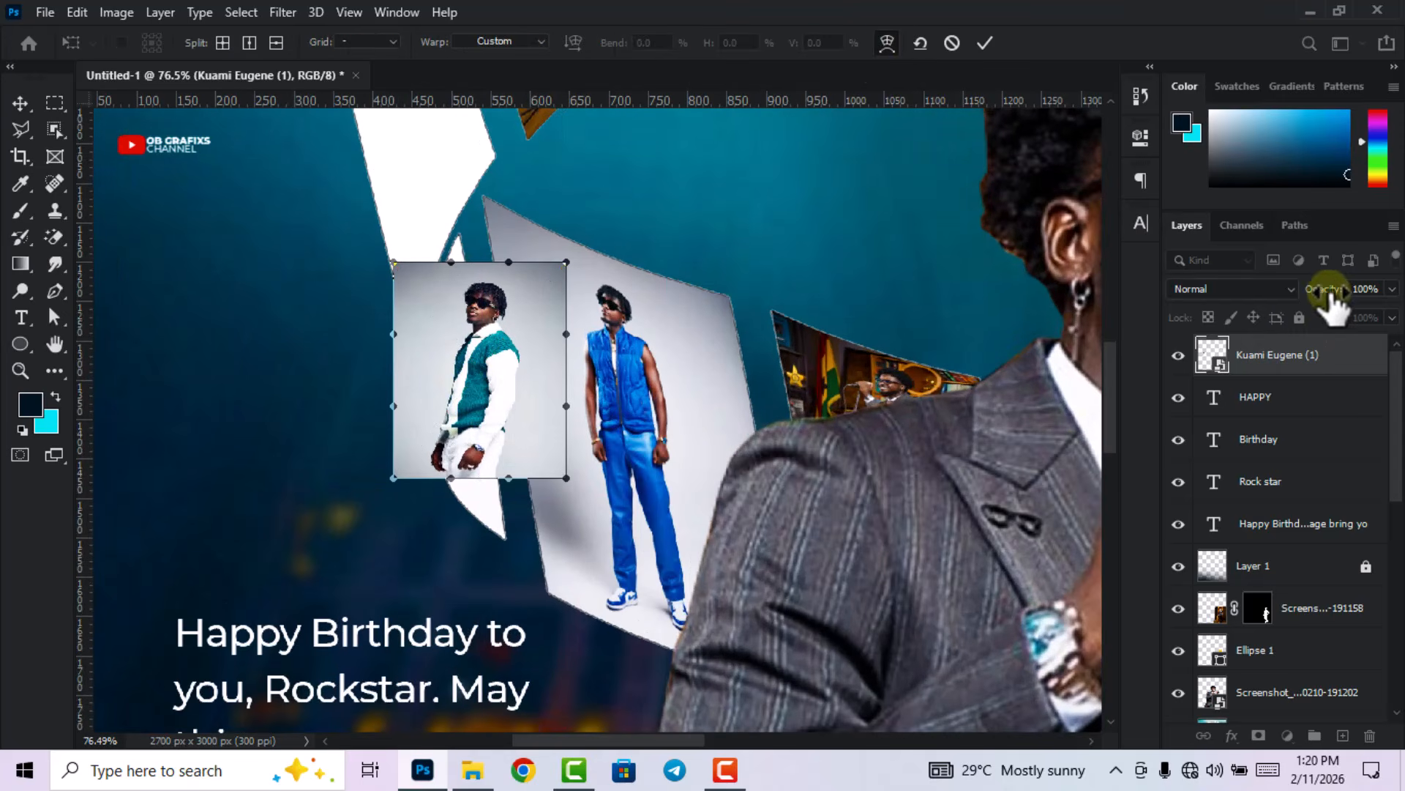
drag(1310, 293, 1282, 302)
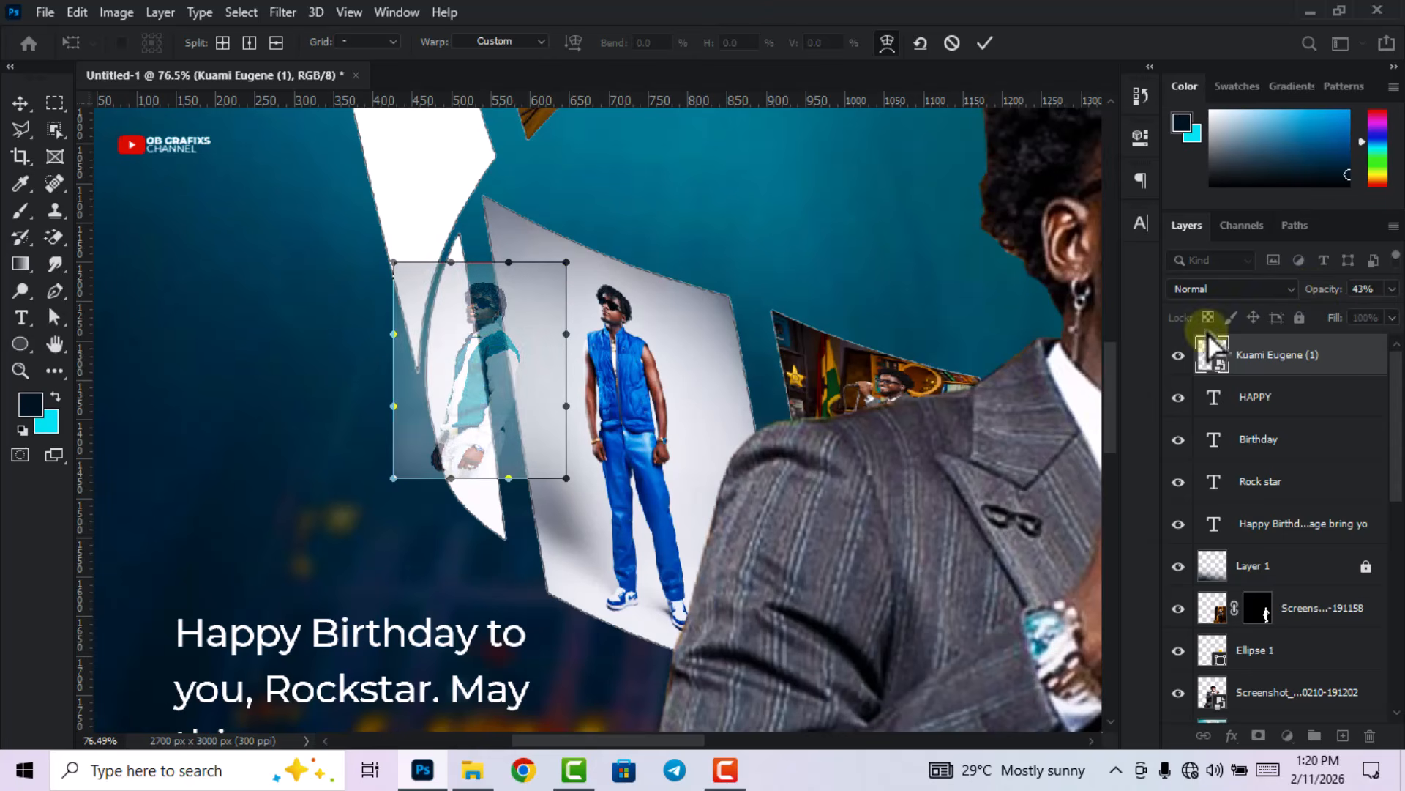
- Warp the four corners and lower edge of the Kuami Eugene (1) photo onto the narrow blank frame
scroll(468, 439, up, 3)
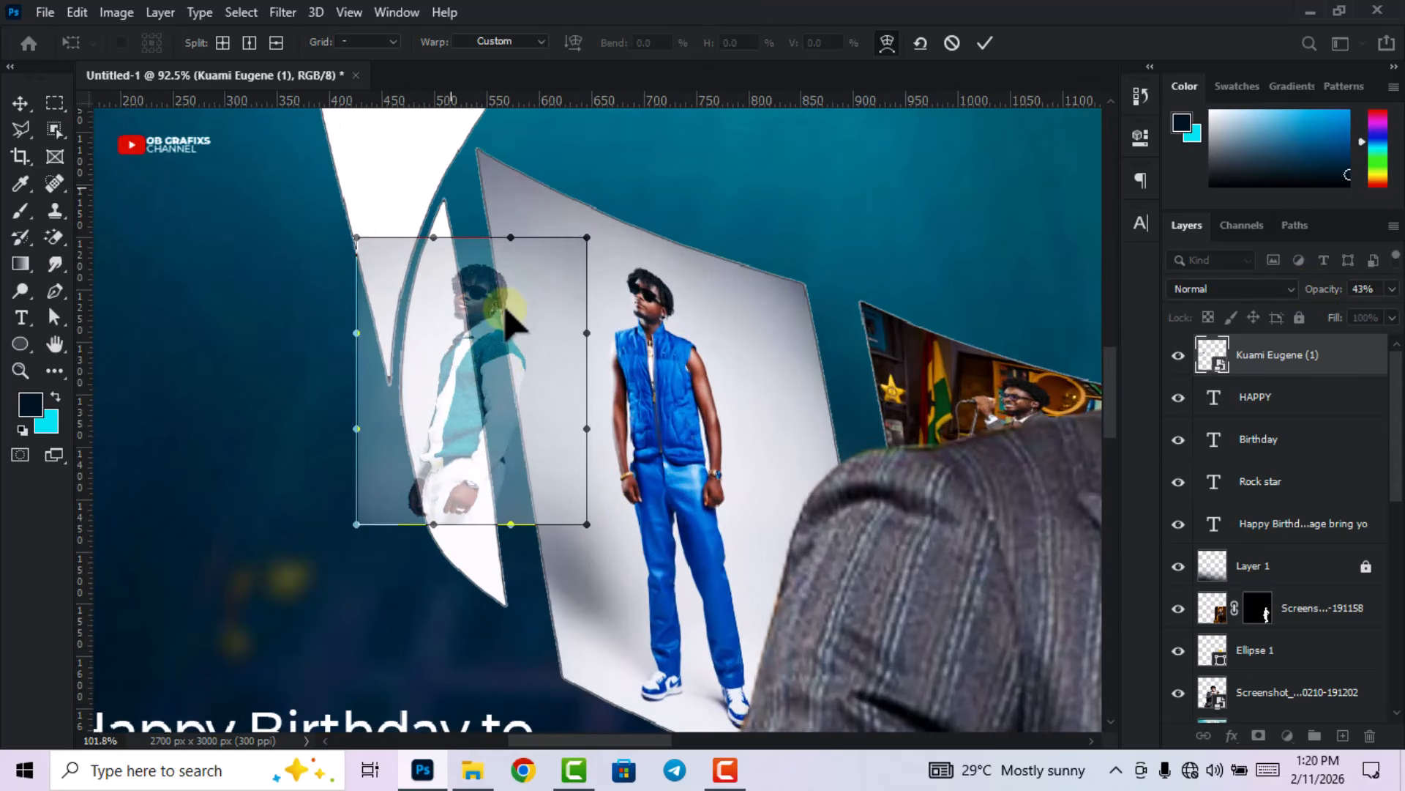
drag(588, 238, 443, 206)
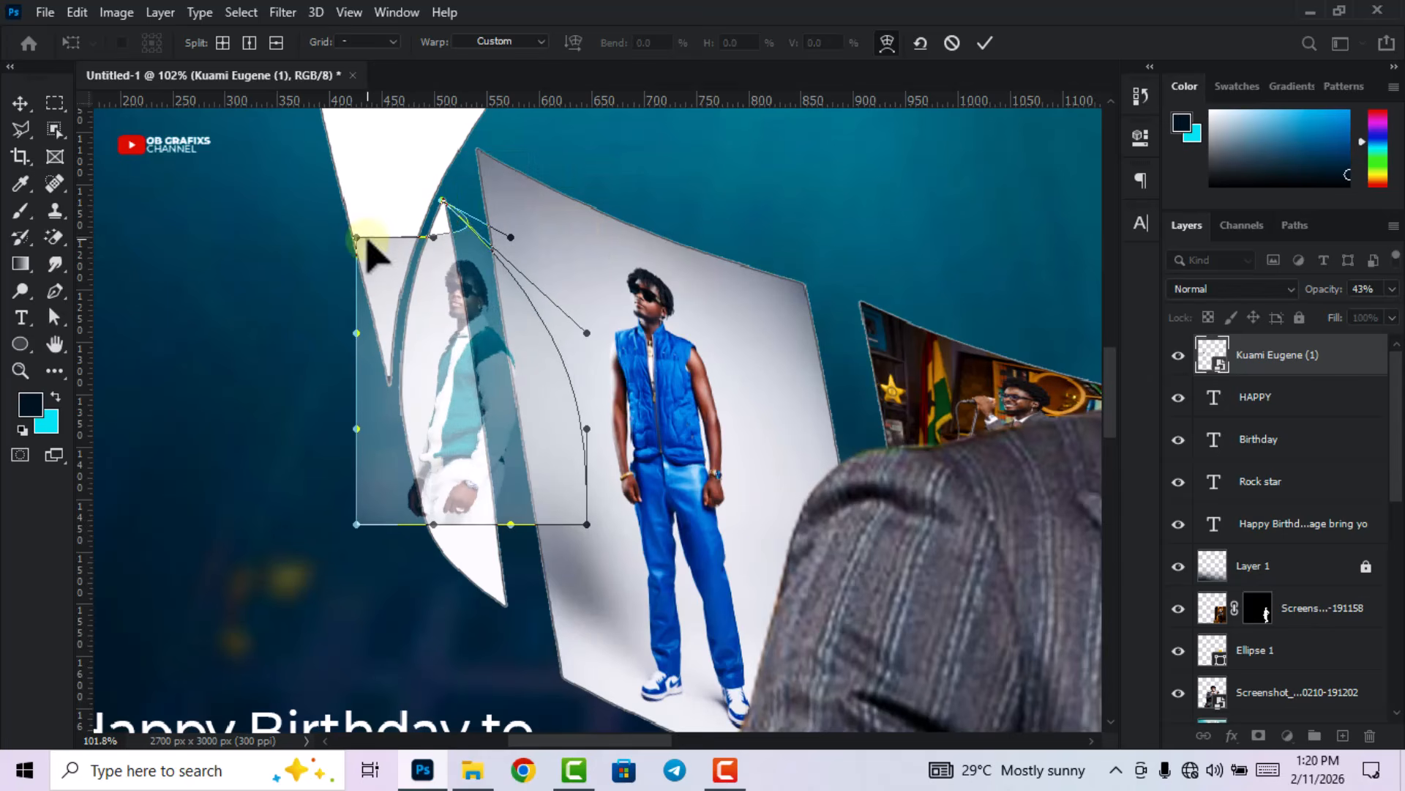
drag(357, 238, 393, 448)
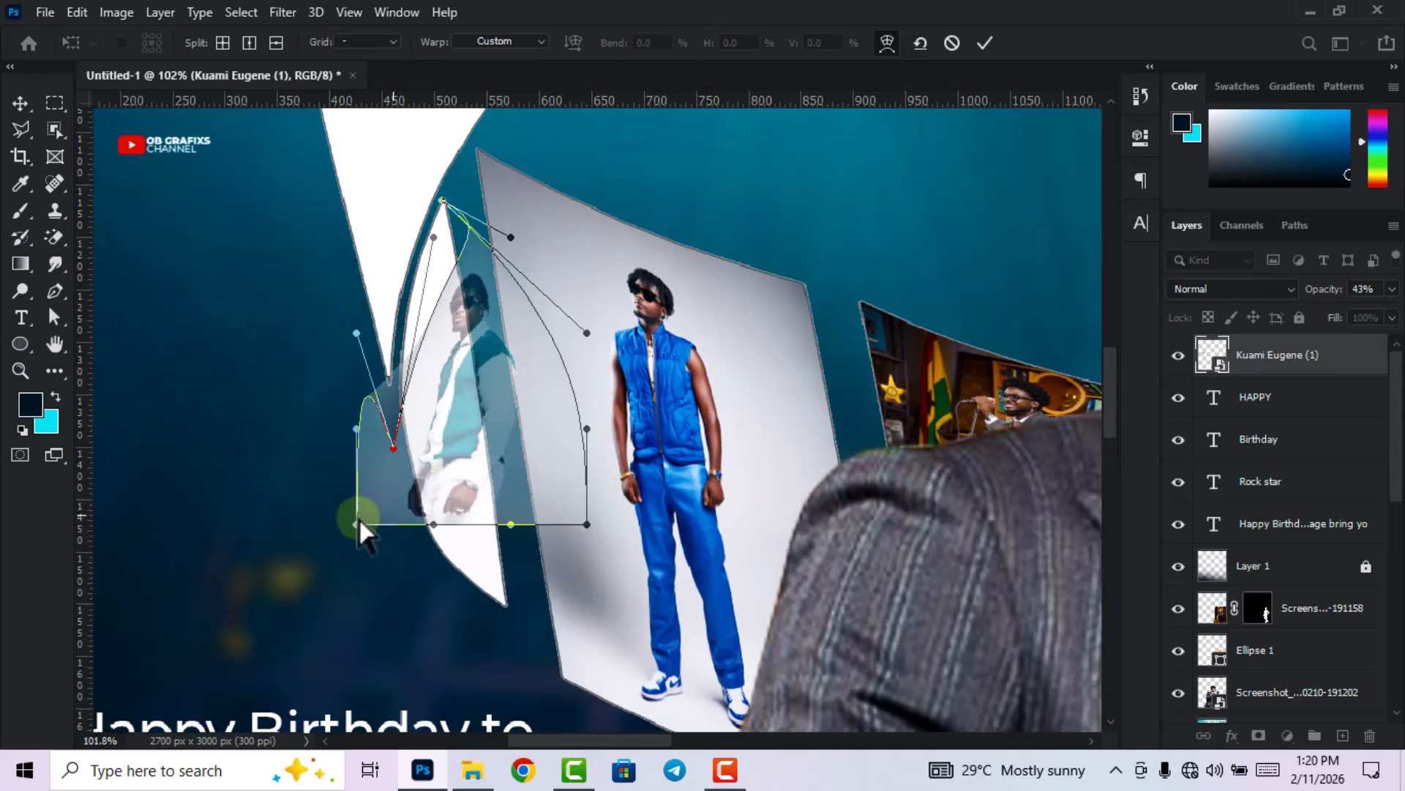
drag(357, 525, 433, 535)
drag(588, 524, 505, 602)
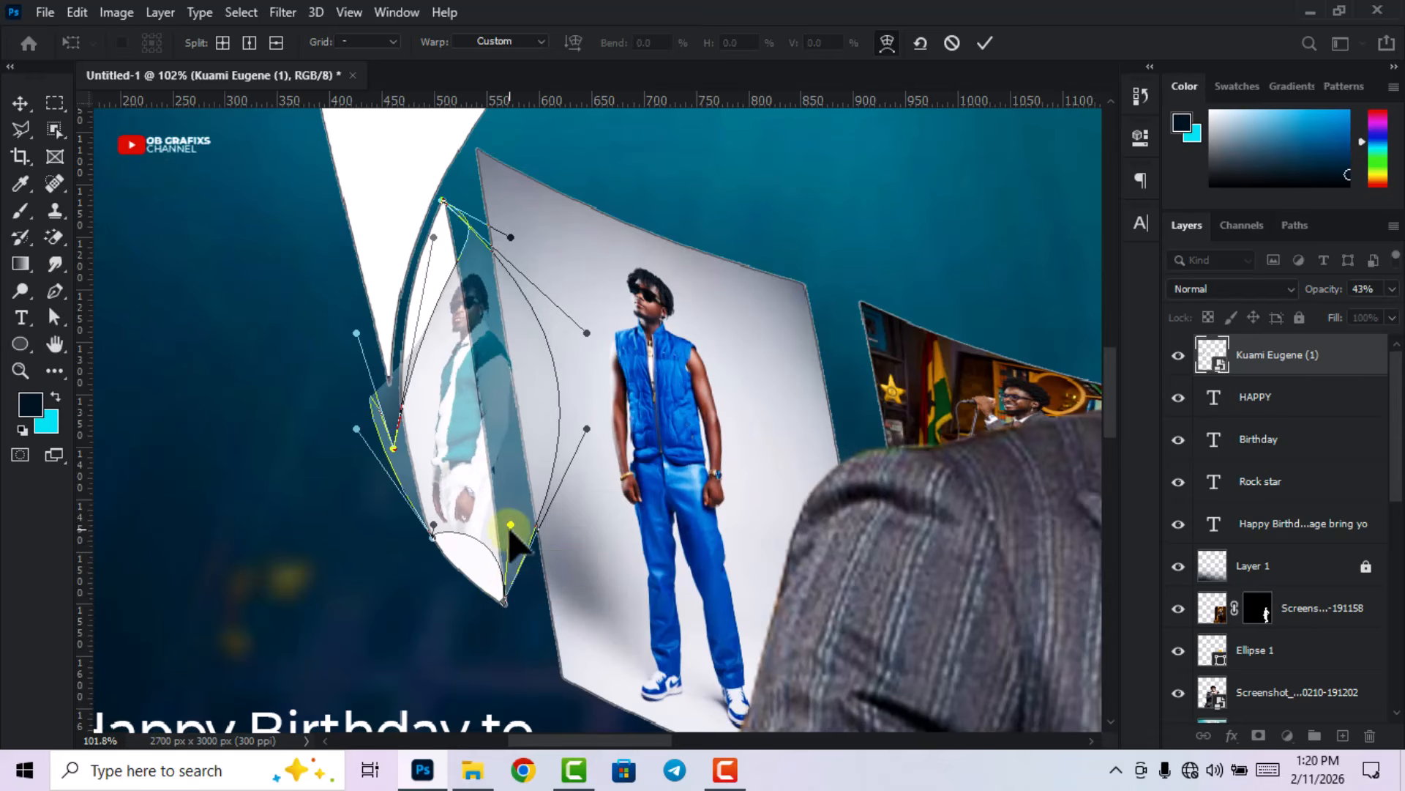
drag(512, 525, 486, 550)
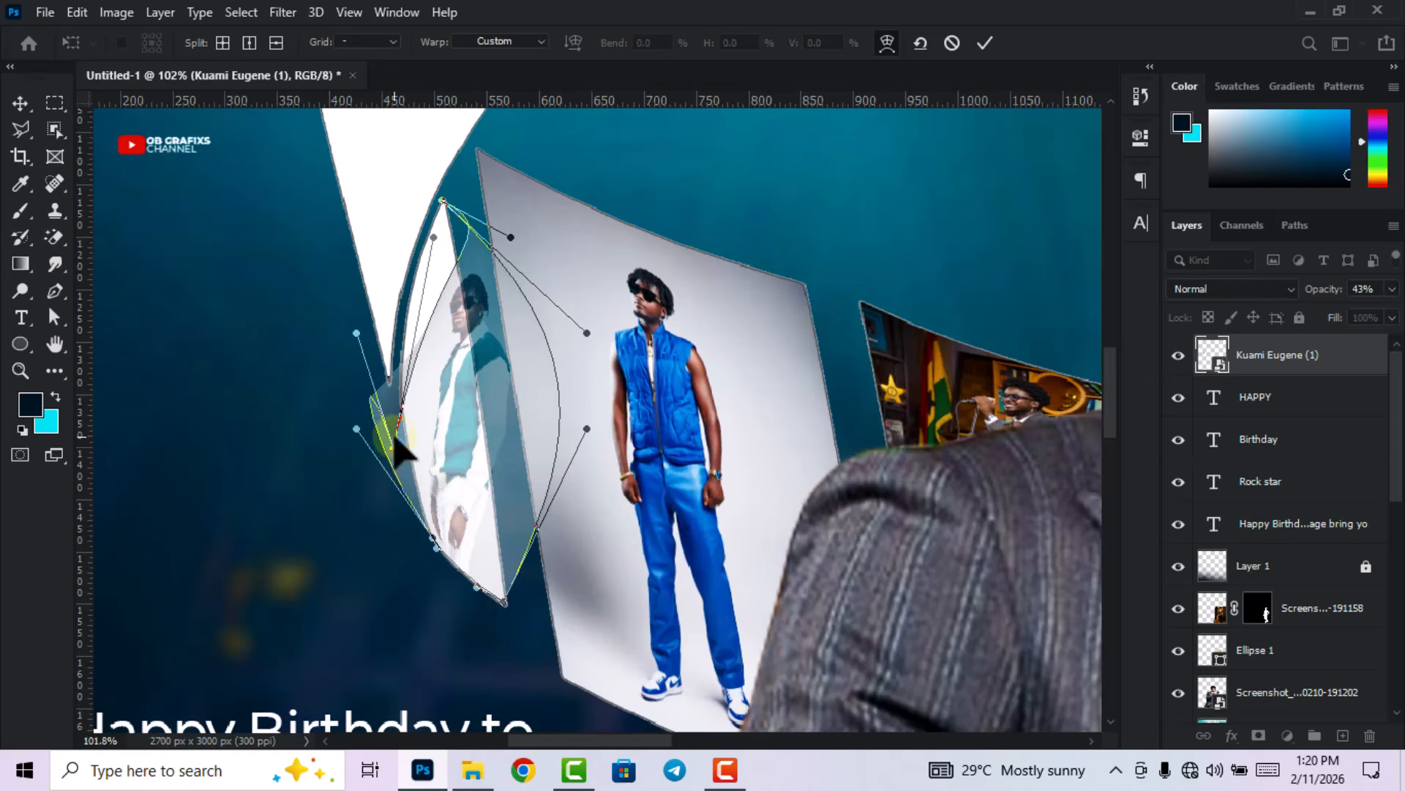
- Bend the side and upper edges of the Kuami Eugene (1) photo to the narrow frame's curves and commit the warp
drag(366, 427, 393, 413)
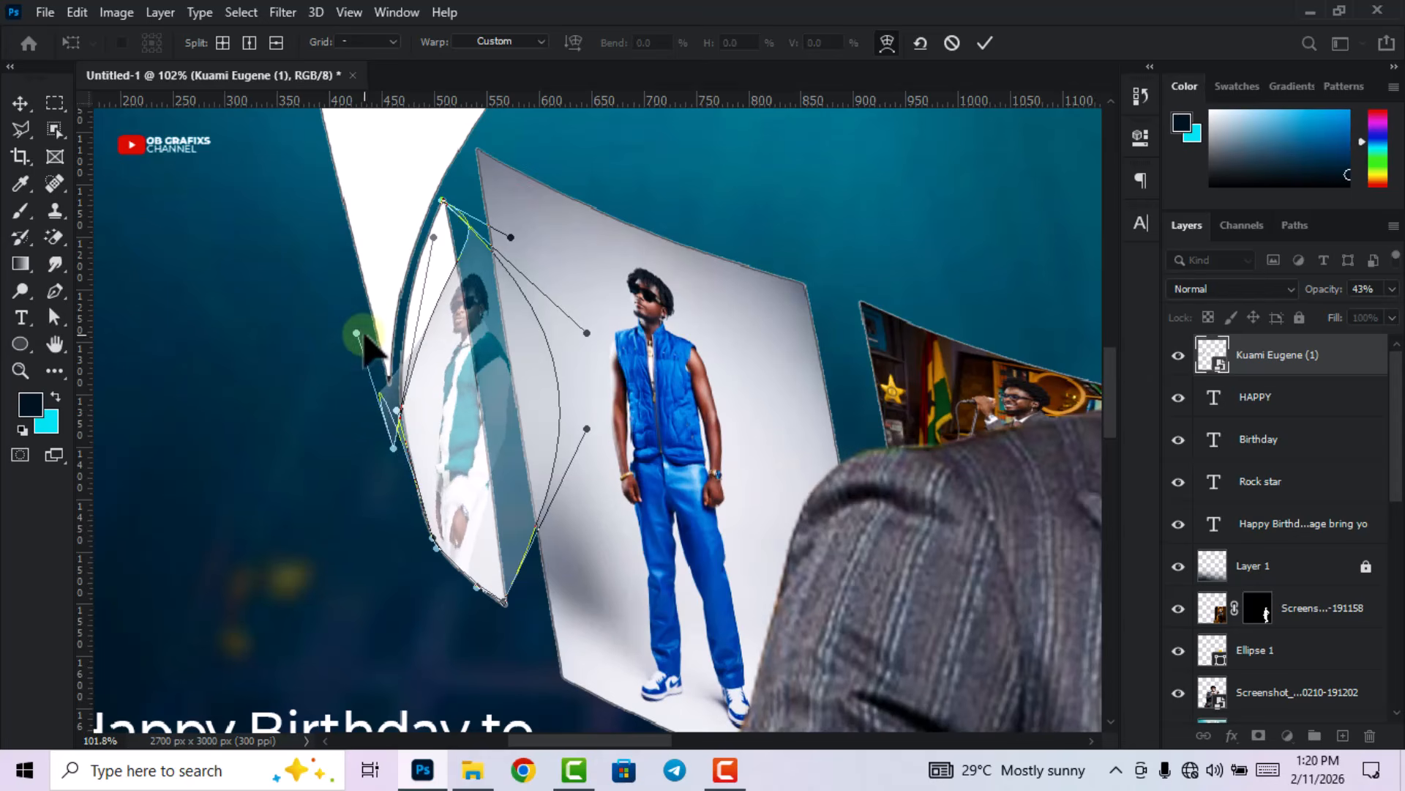
drag(432, 237, 378, 211)
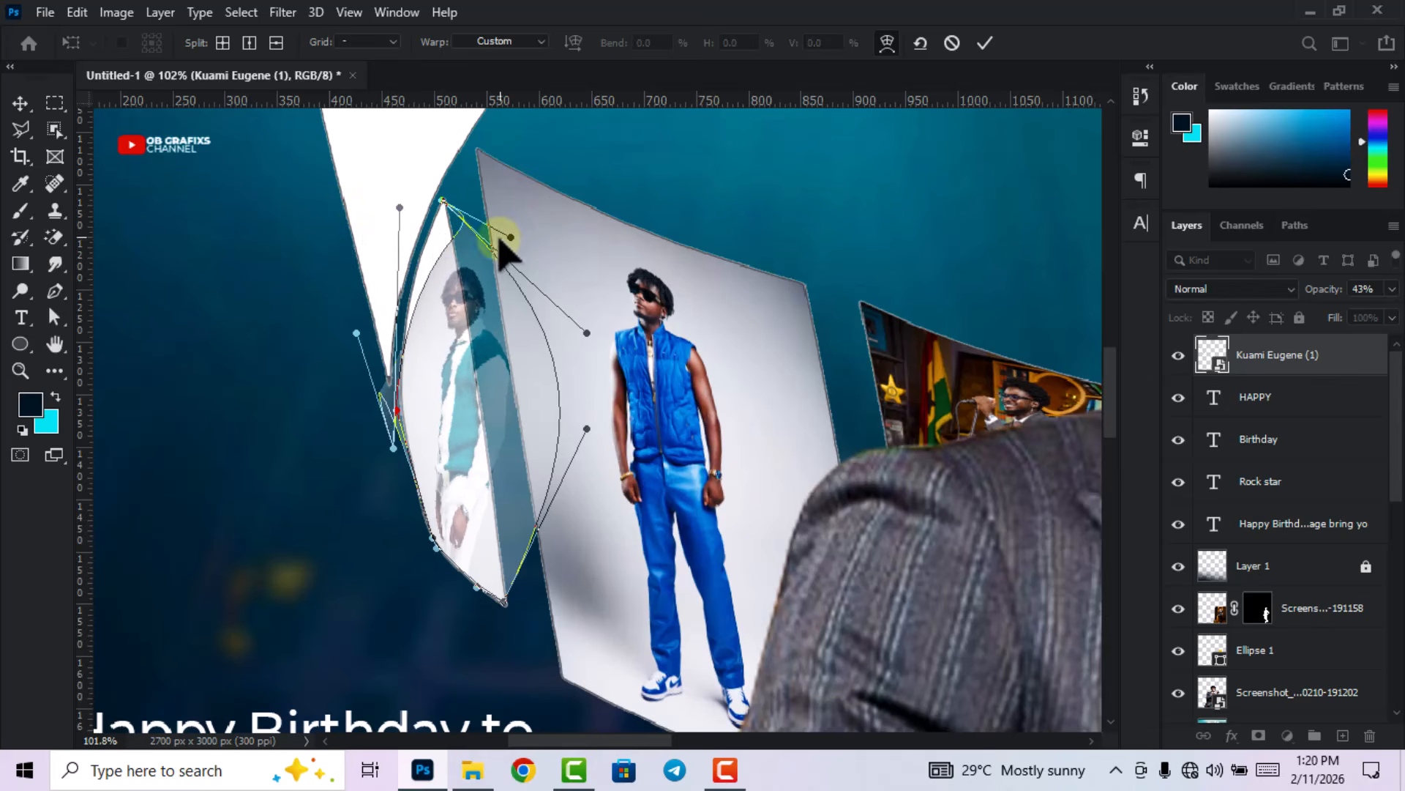
drag(512, 239, 457, 225)
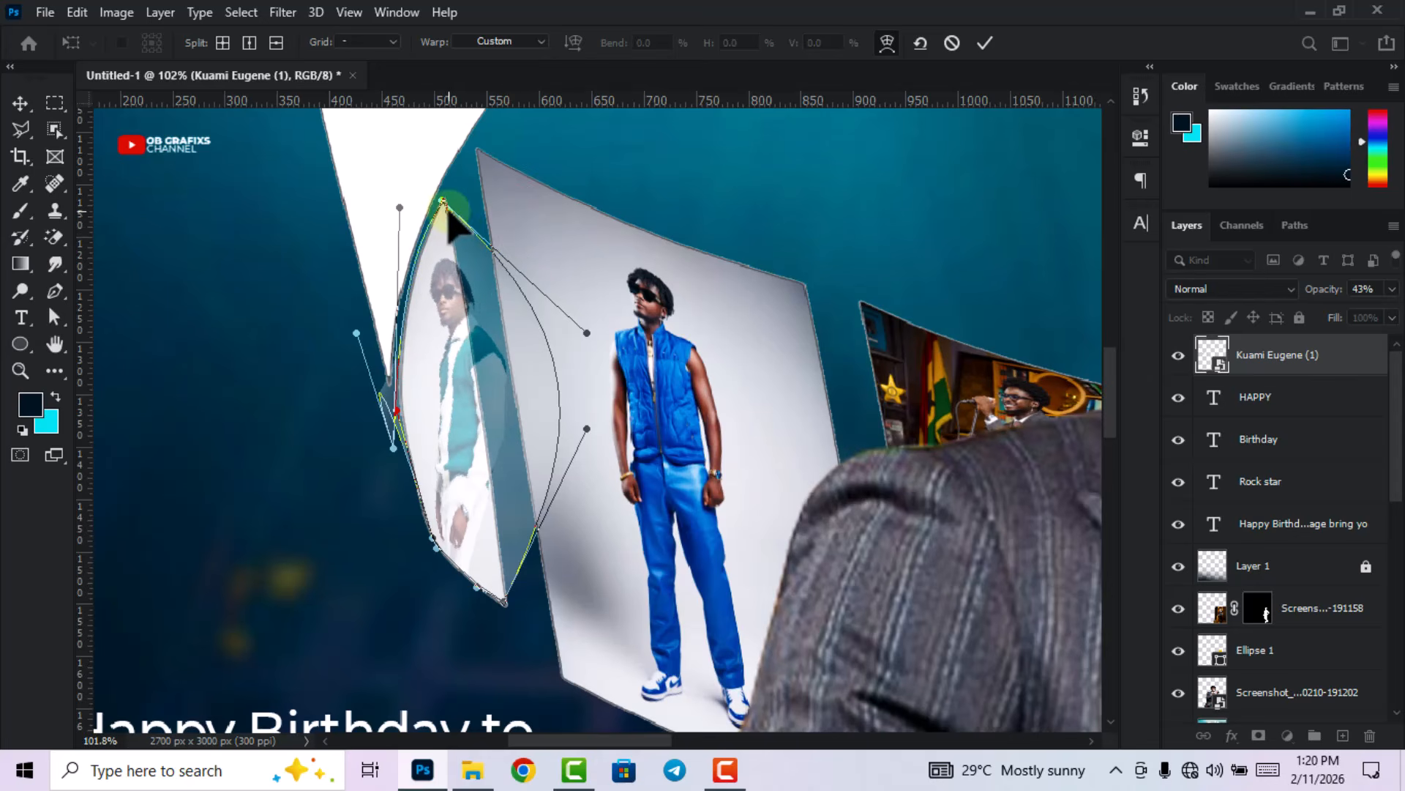
drag(588, 333, 504, 377)
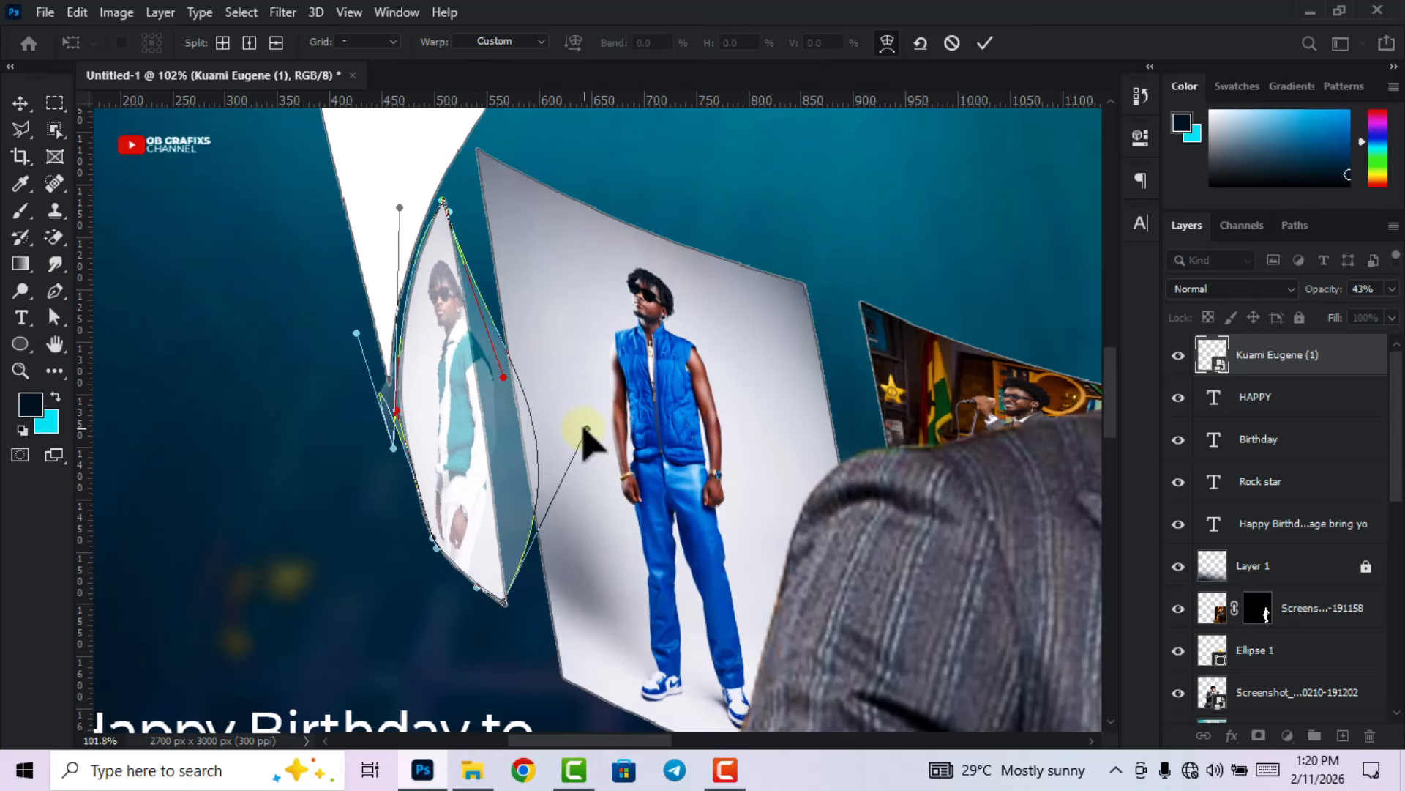
drag(587, 429, 483, 376)
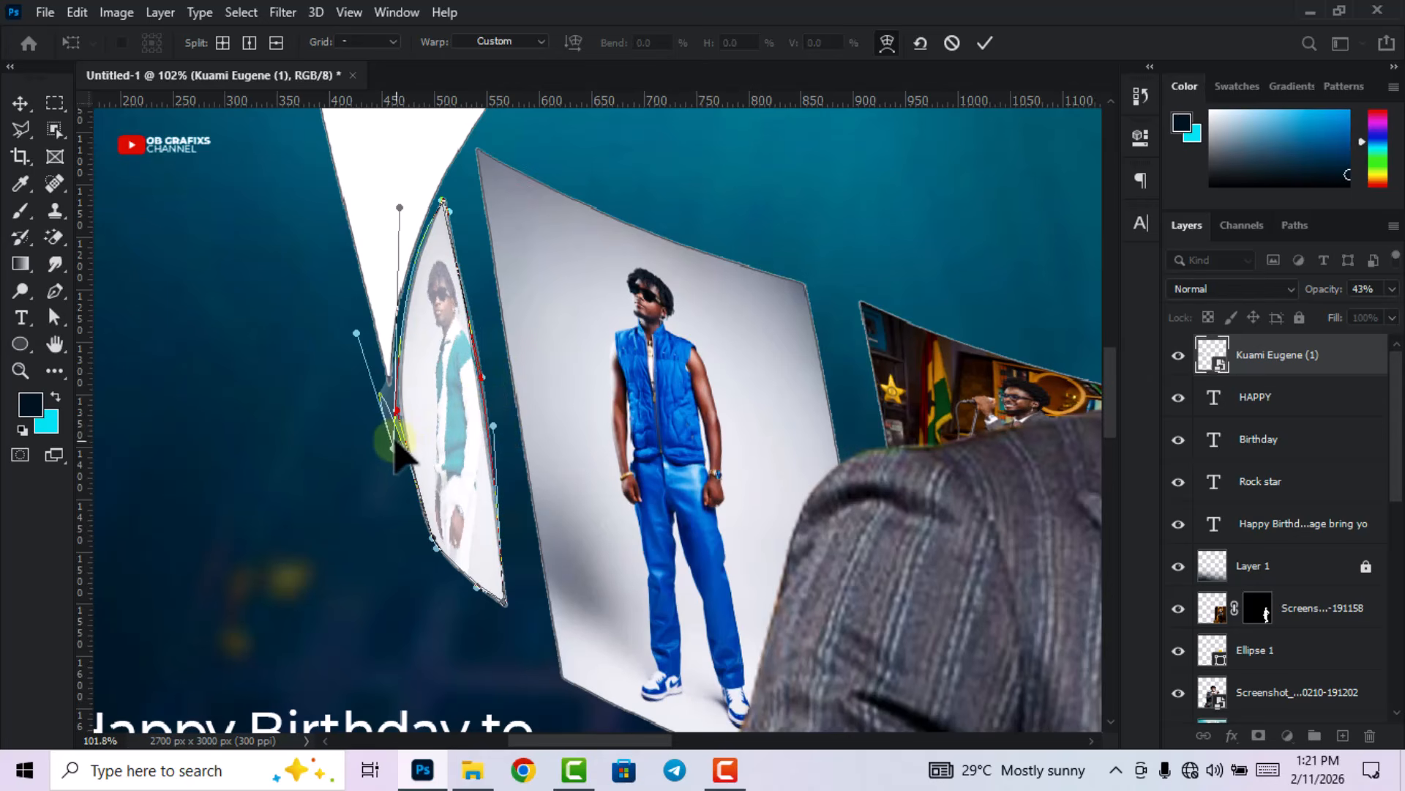
drag(394, 451, 403, 412)
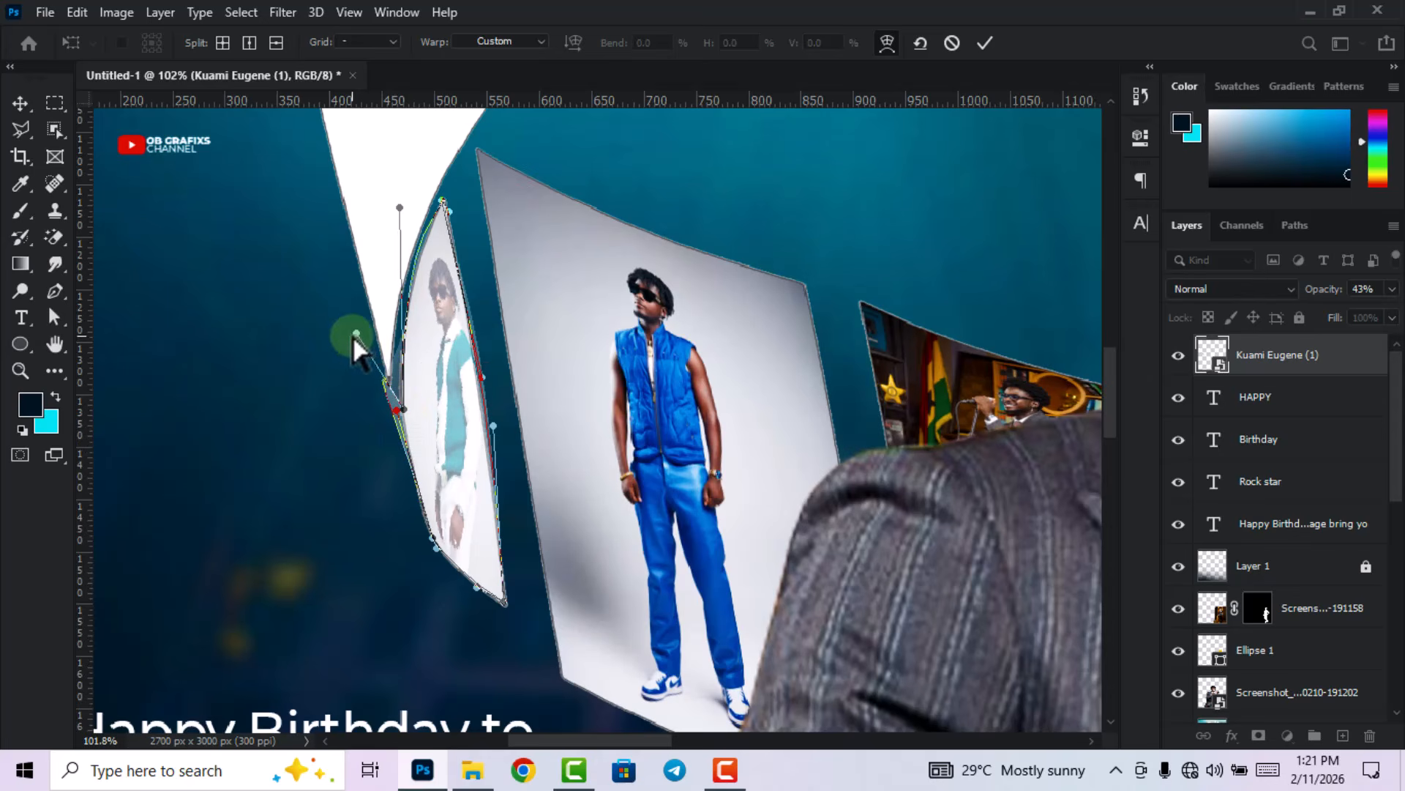
drag(377, 377, 396, 399)
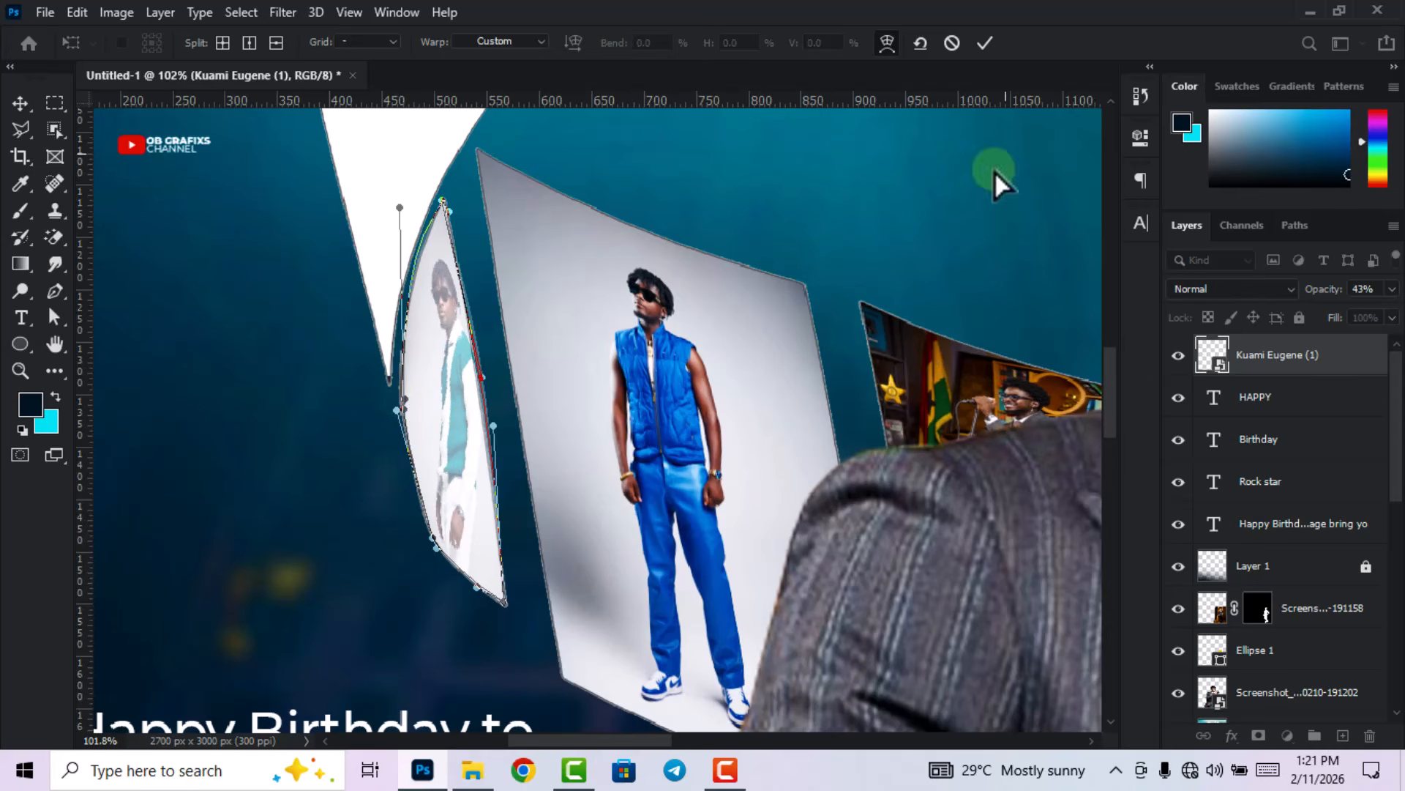
click(986, 42)
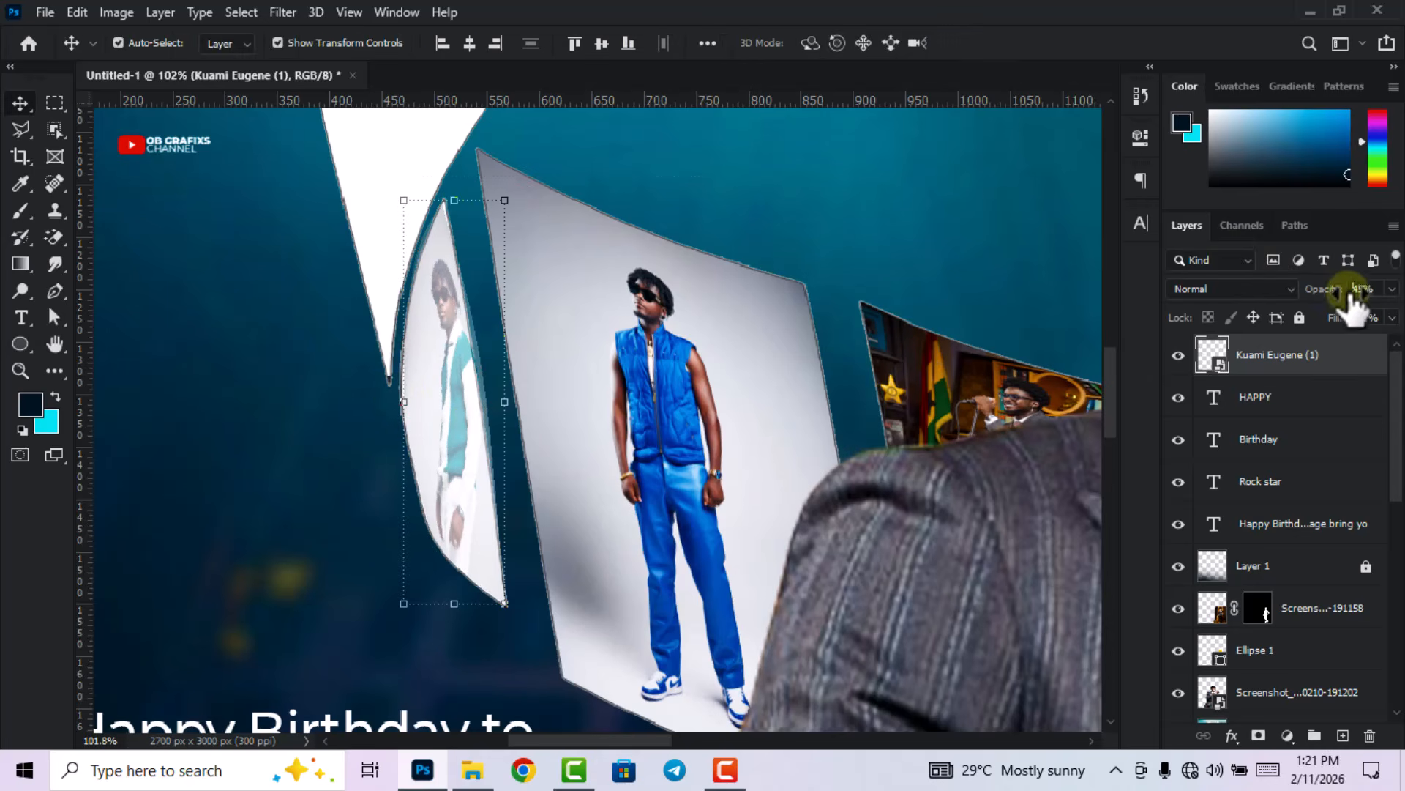
- Restore the Kuami Eugene (1) layer to 100% opacity and move it beneath Group 1 copy
drag(1341, 302, 1395, 318)
drag(1279, 370, 1318, 628)
scroll(1310, 564, down, 5)
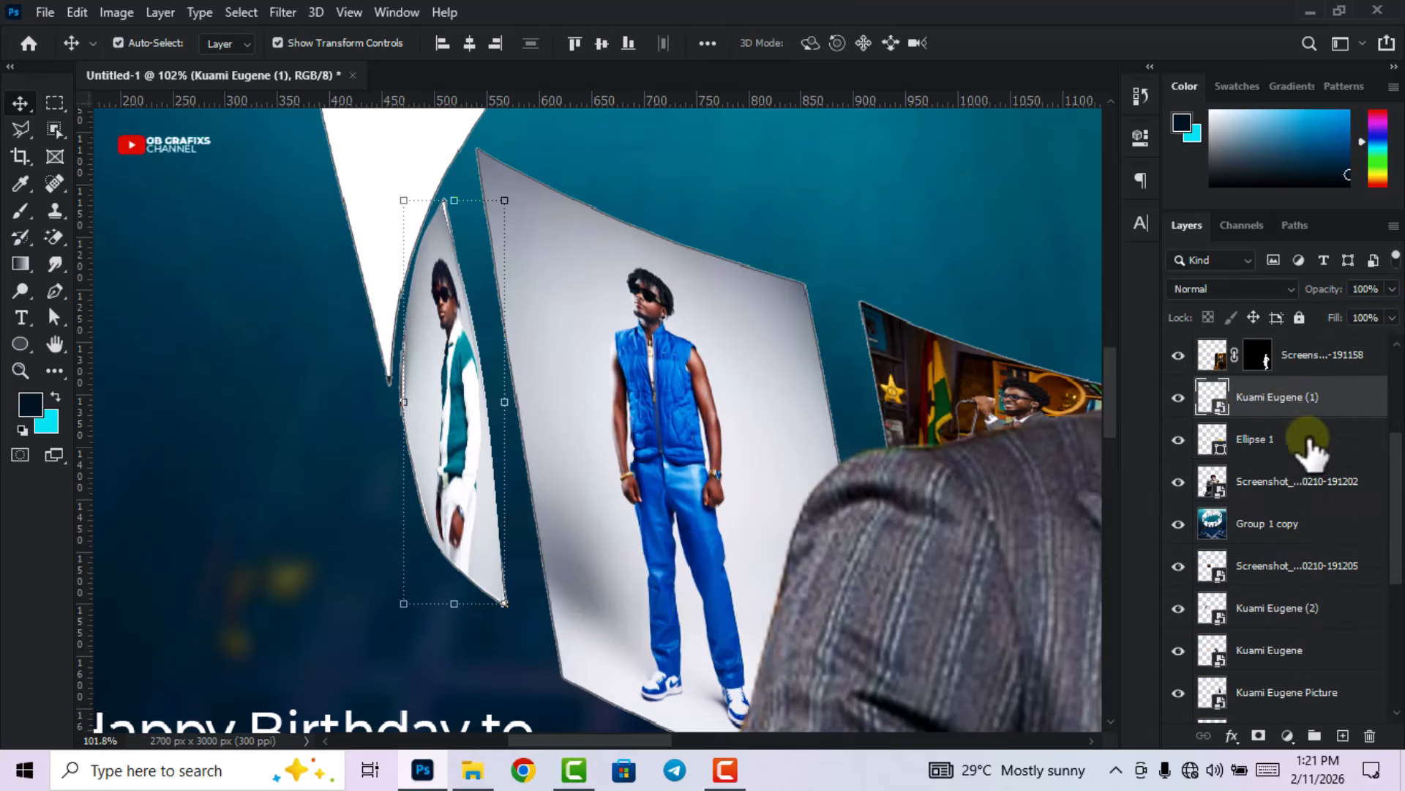
drag(1299, 399, 1311, 533)
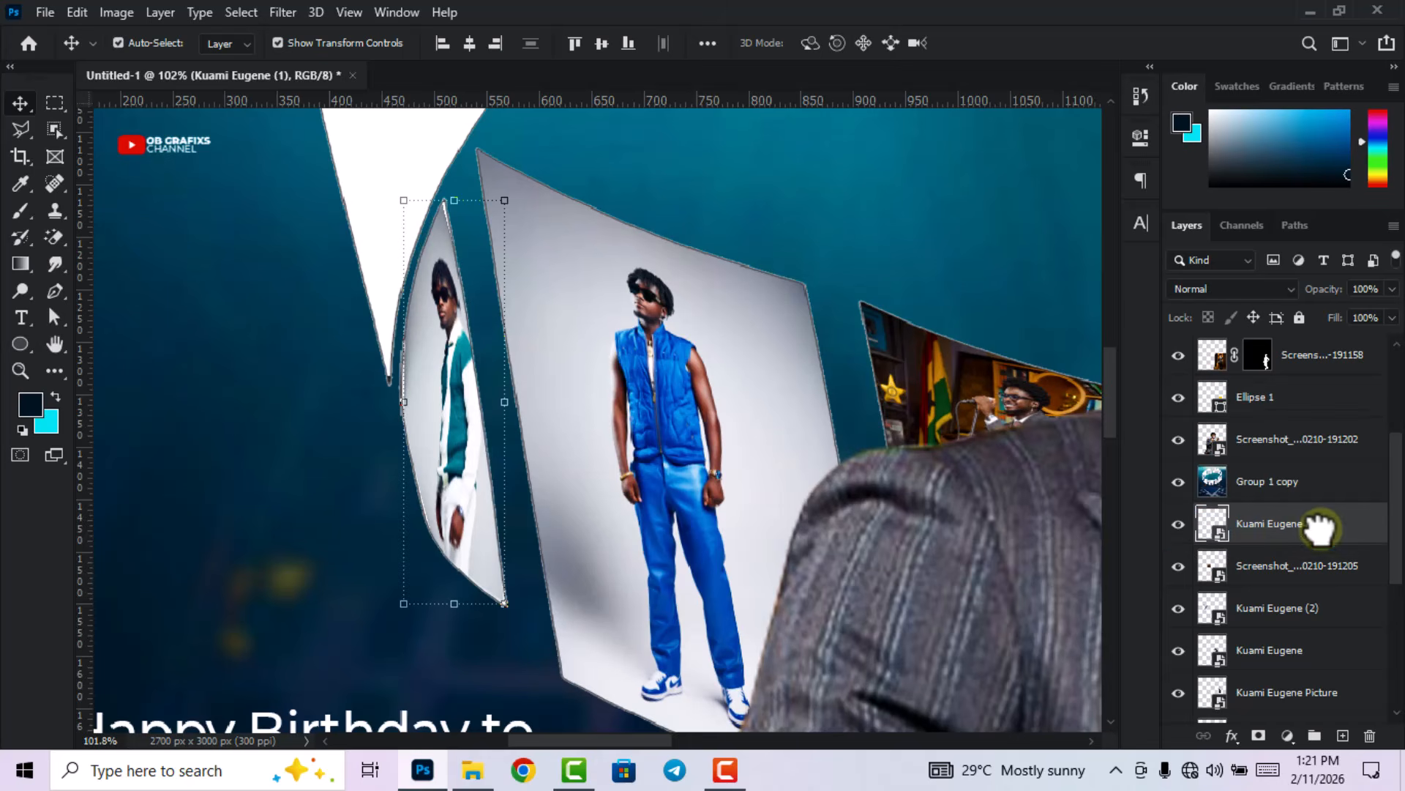
- Enlarge the Kuami Eugene (1) photo to about 32.12% to fill its frame, commit the transform, and deselect the layer
drag(455, 196, 455, 187)
drag(505, 599, 517, 617)
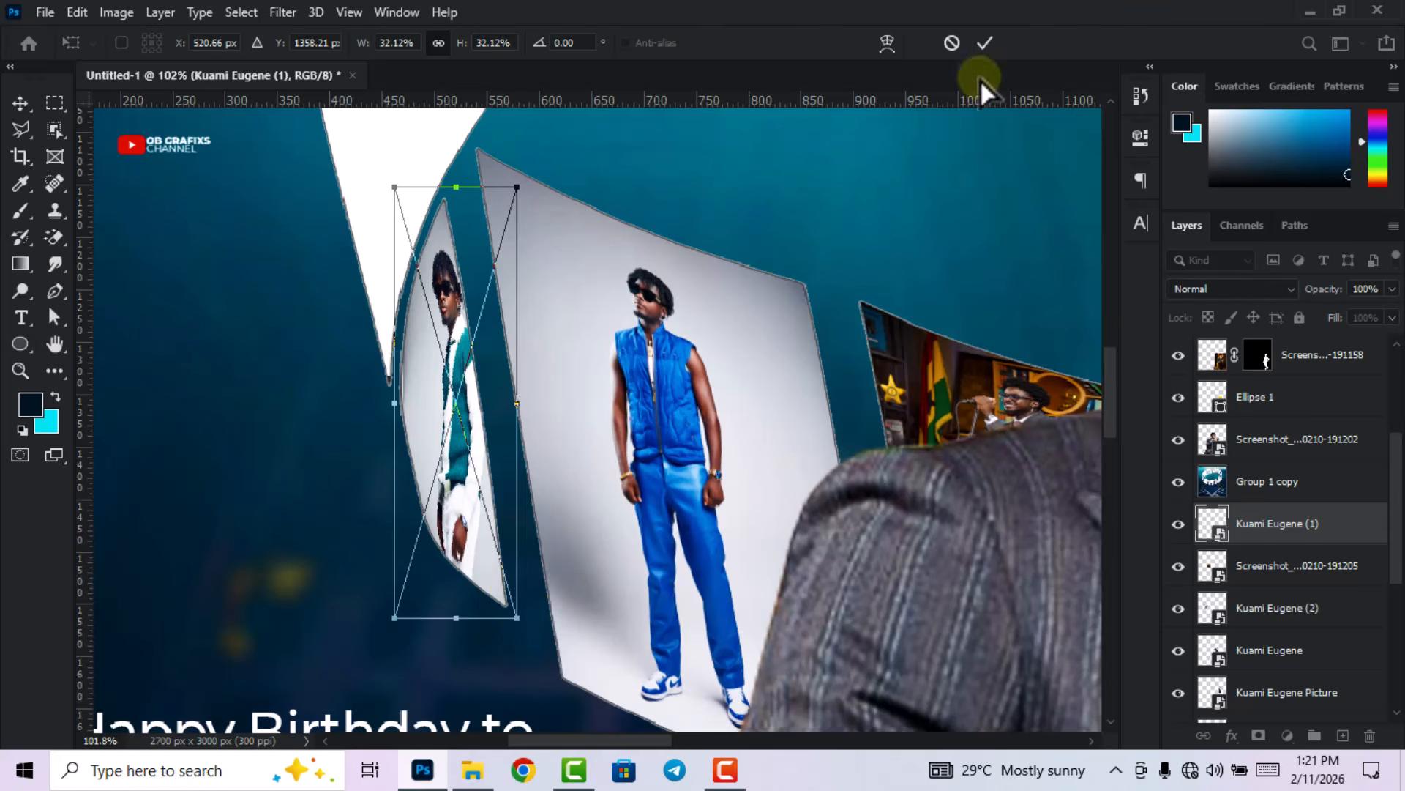
scroll(662, 443, down, 10)
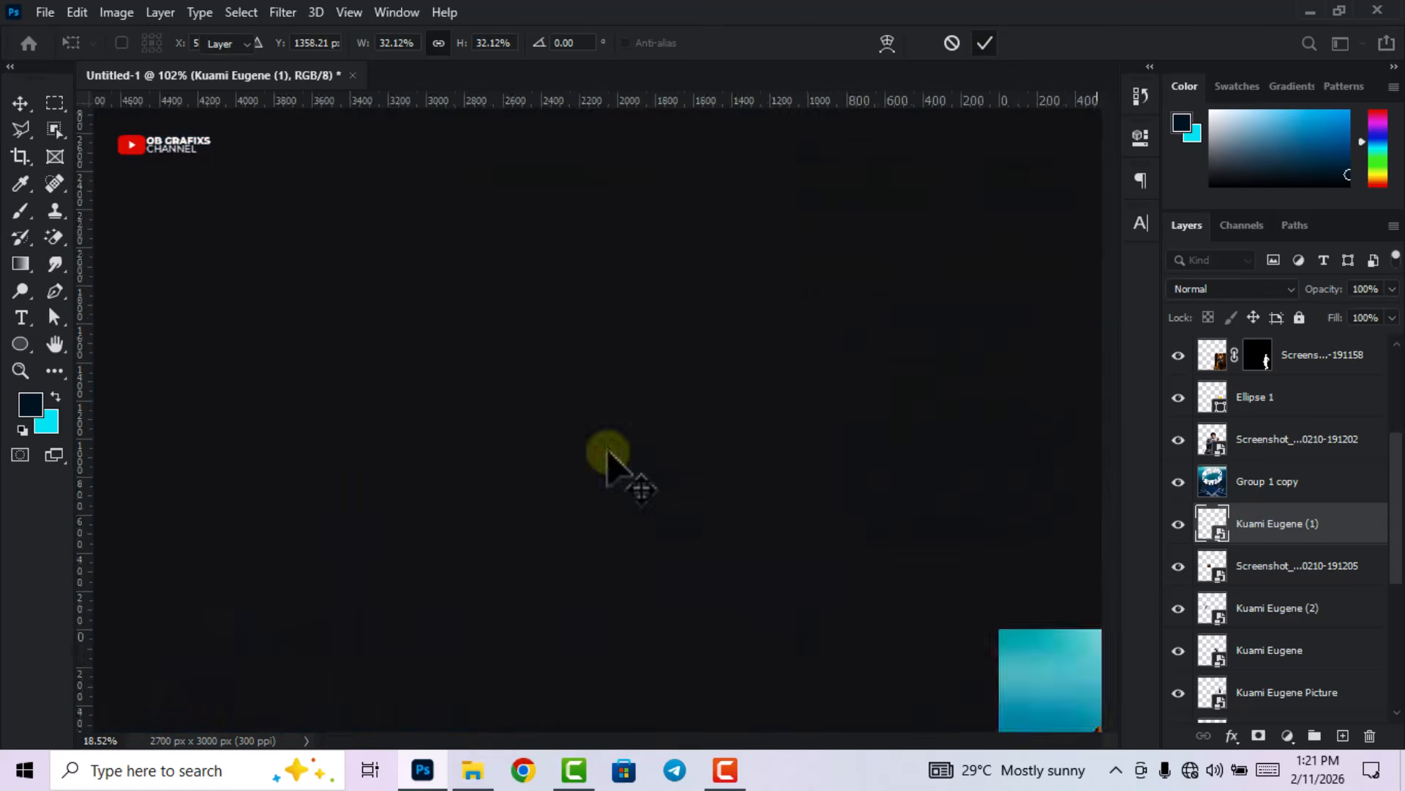
key(Return)
scroll(608, 450, down, 2)
click(894, 407)
scroll(489, 169, up, 4)
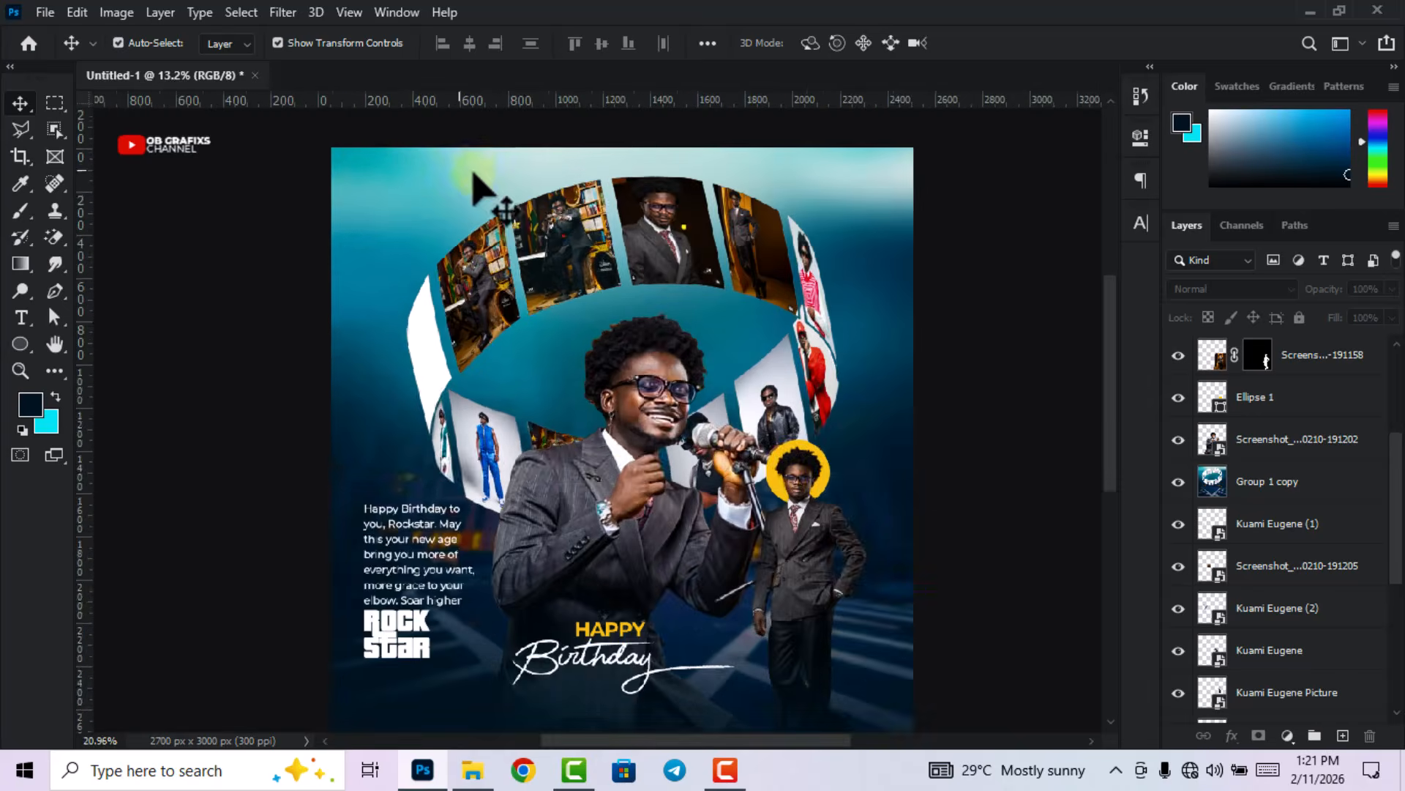
click(473, 770)
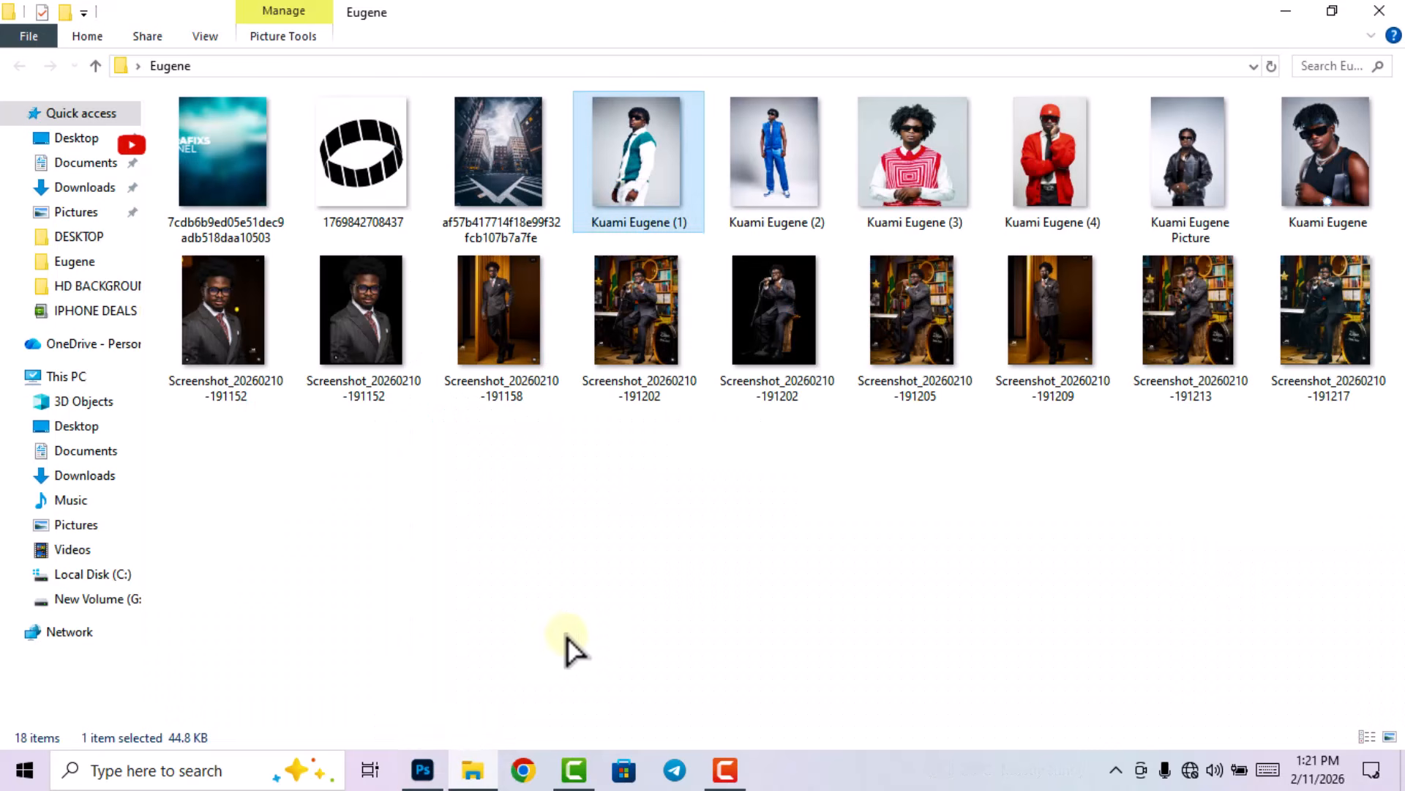
click(635, 558)
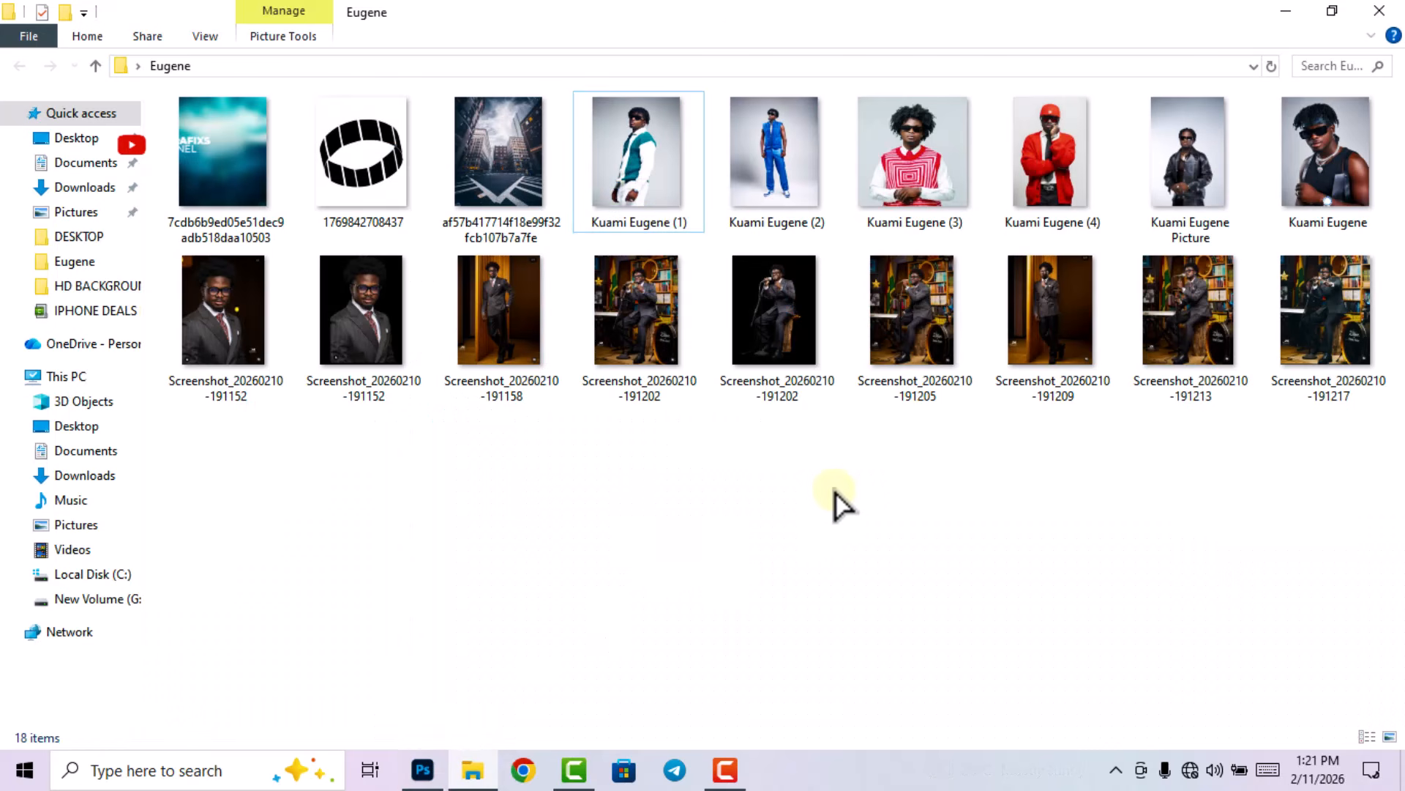
drag(1062, 318, 699, 439)
drag(918, 436, 438, 364)
click(992, 40)
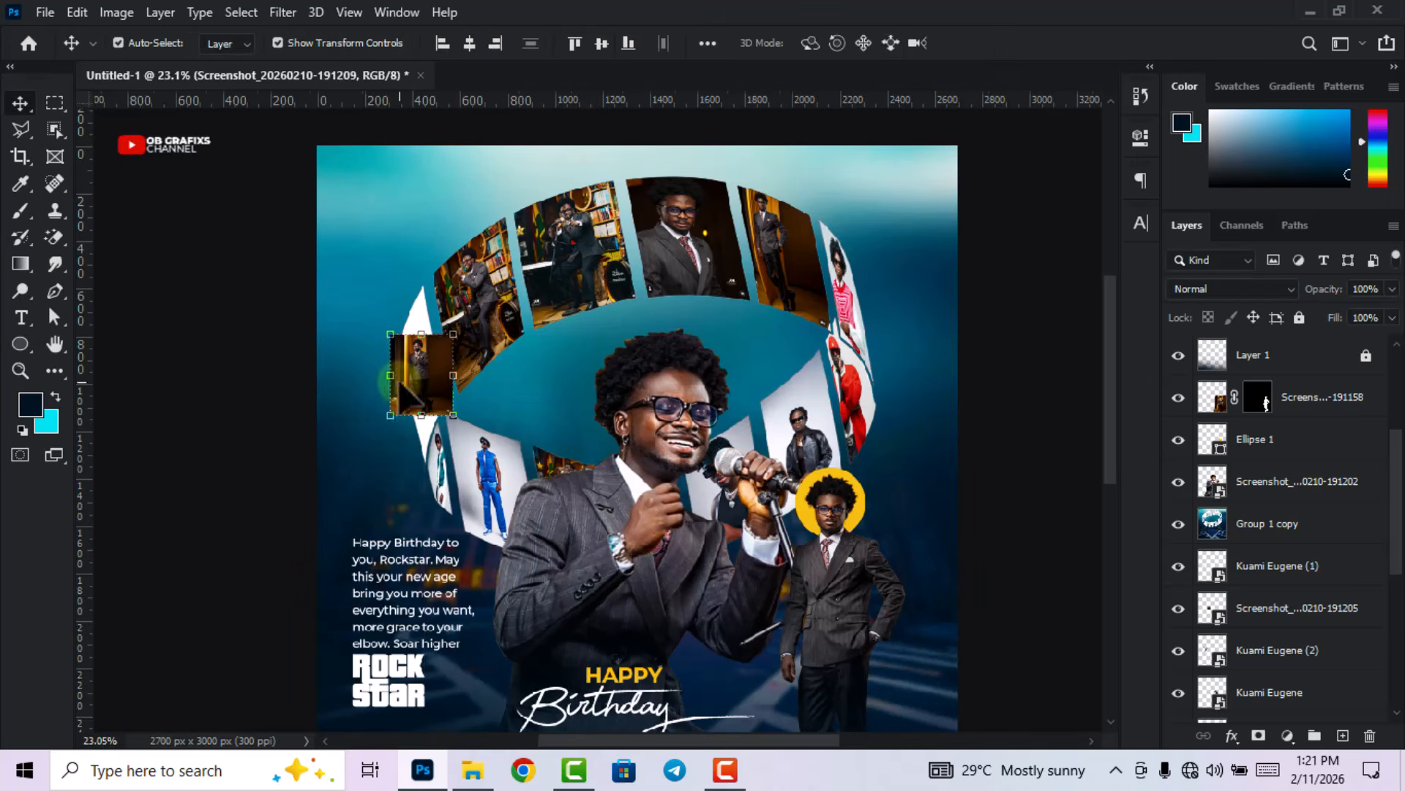
scroll(439, 472, up, 5)
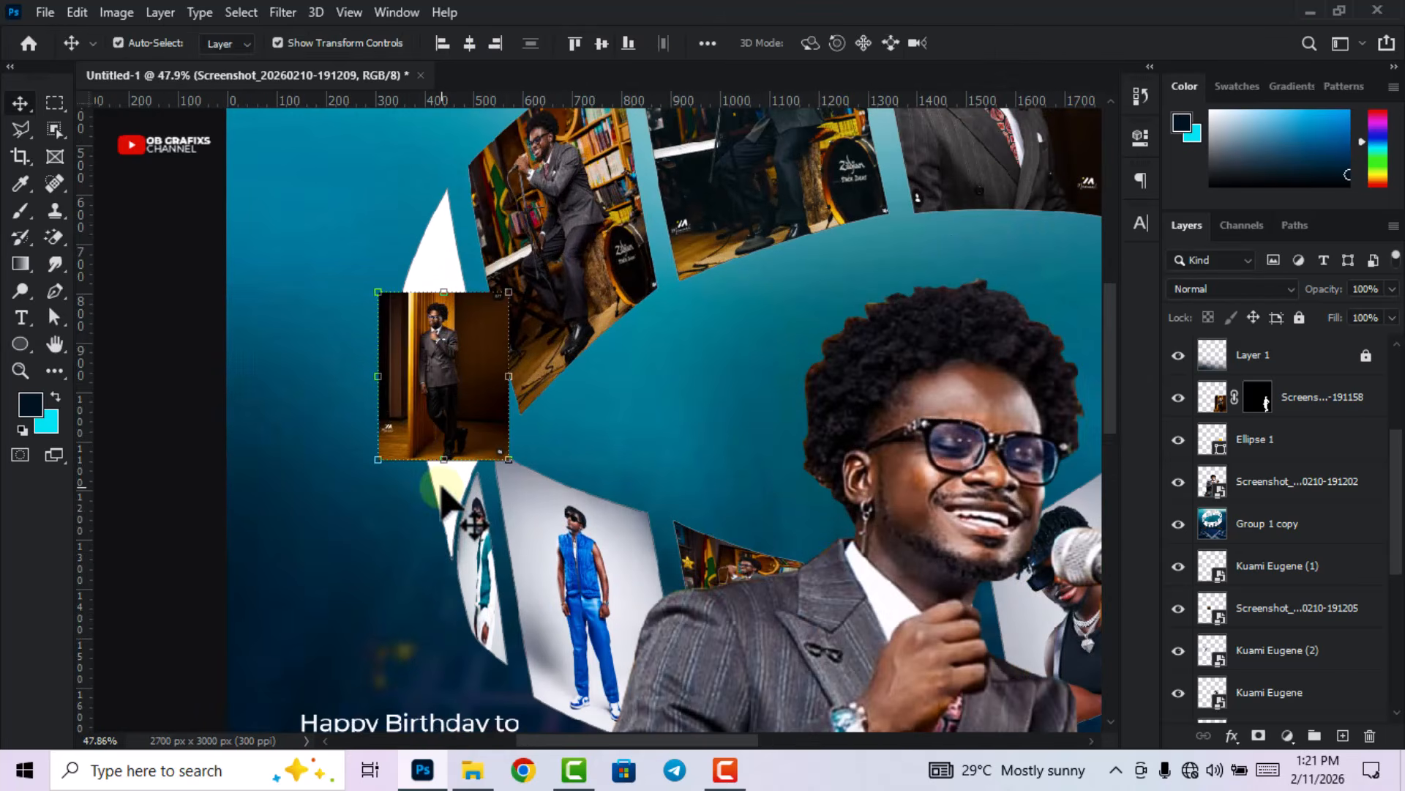
drag(516, 469, 540, 436)
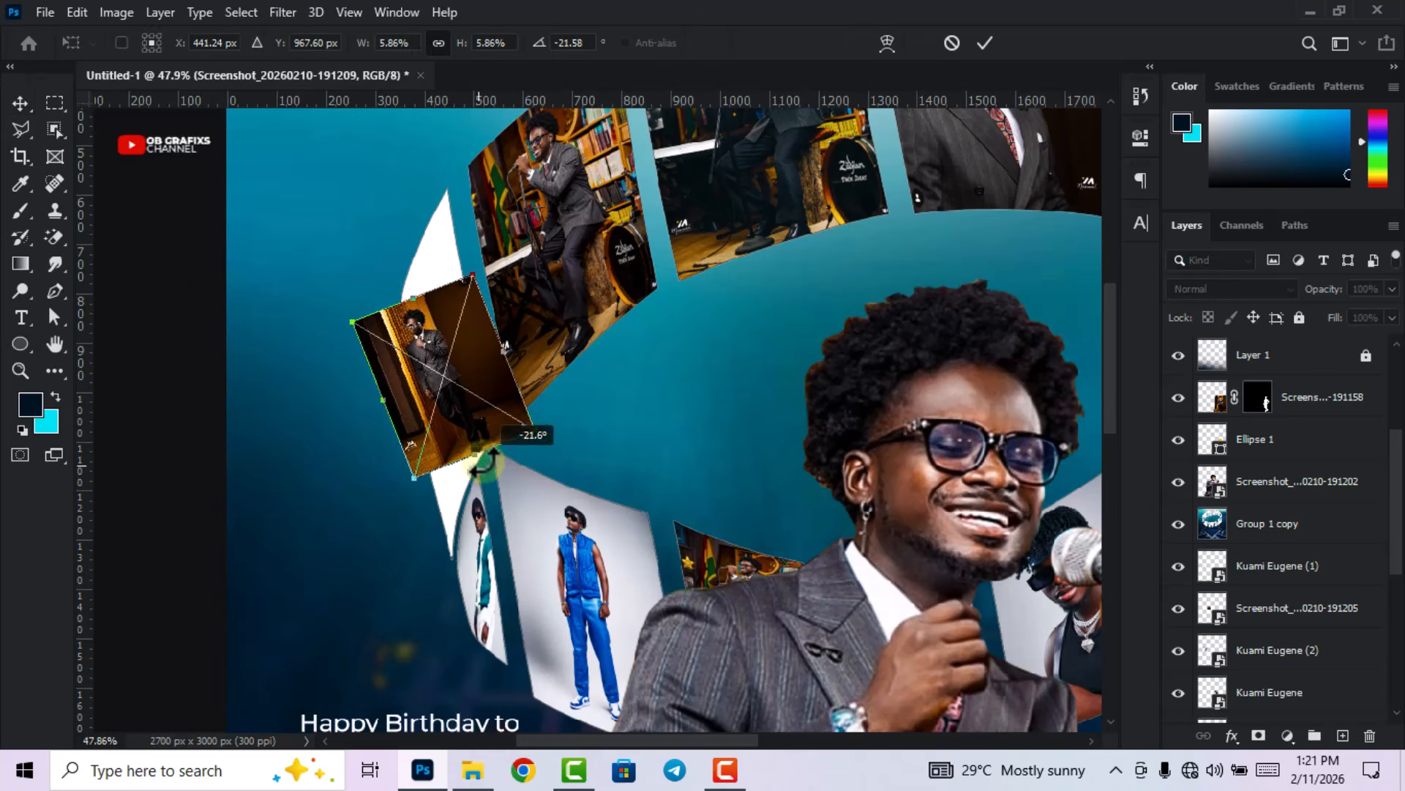
click(888, 46)
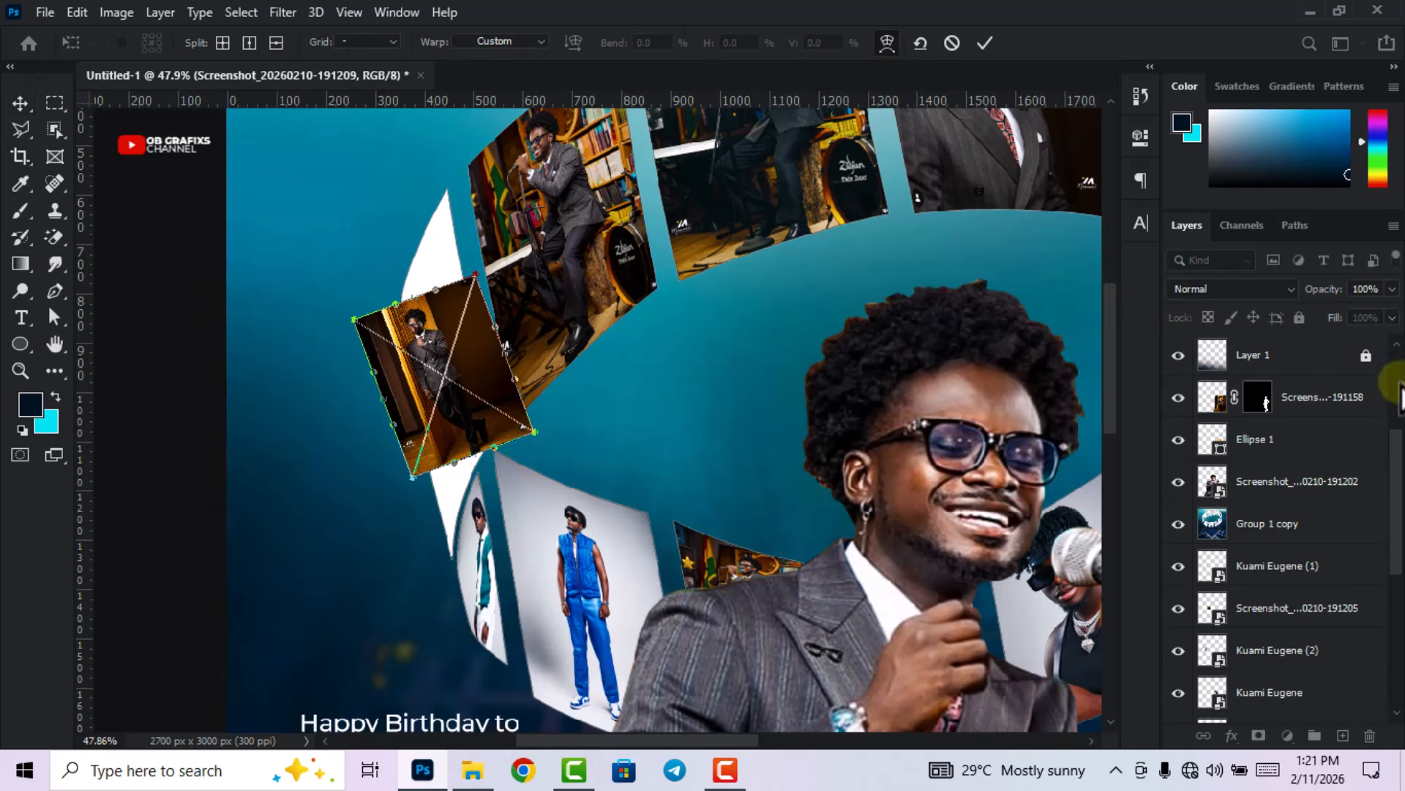
drag(1339, 301, 1215, 293)
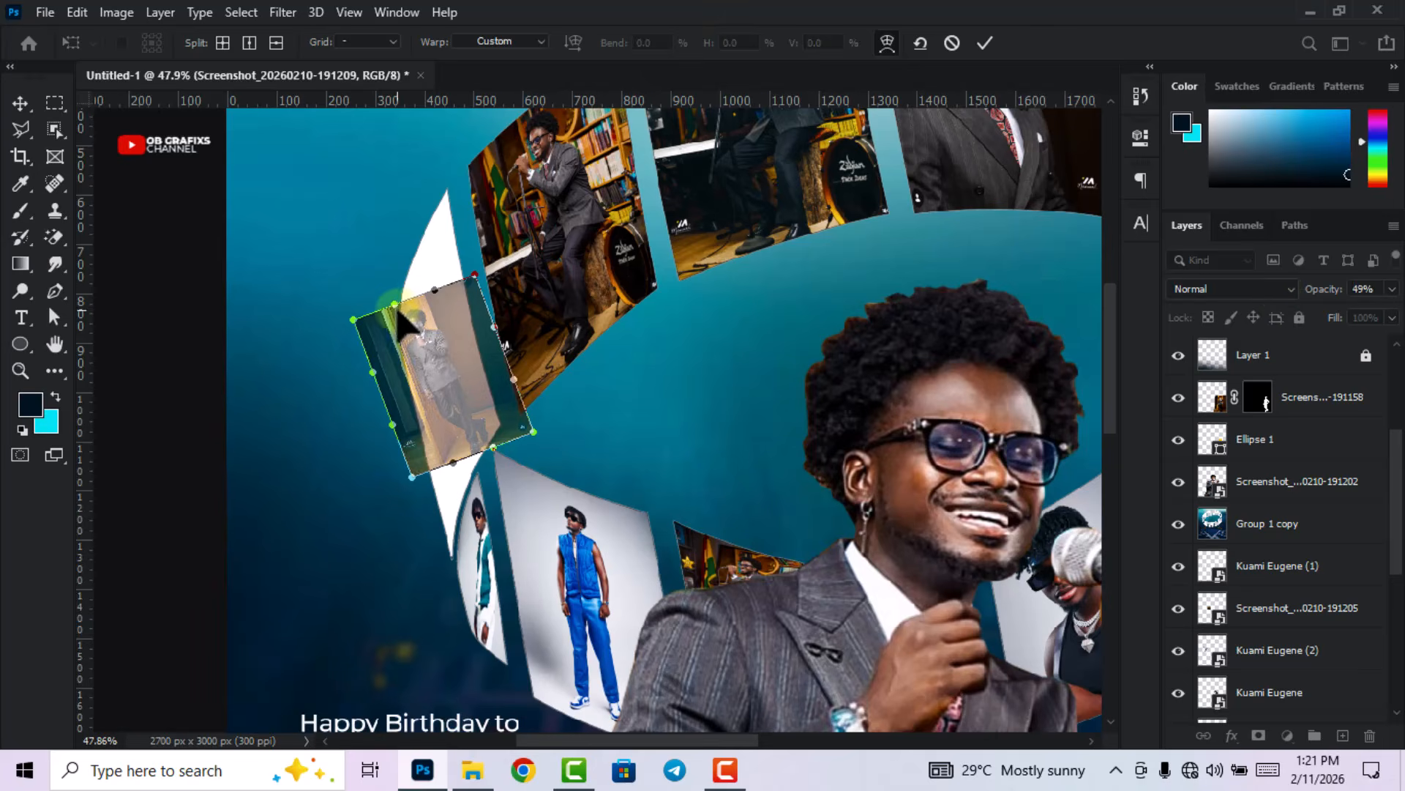
scroll(403, 300, up, 2)
scroll(456, 285, up, 2)
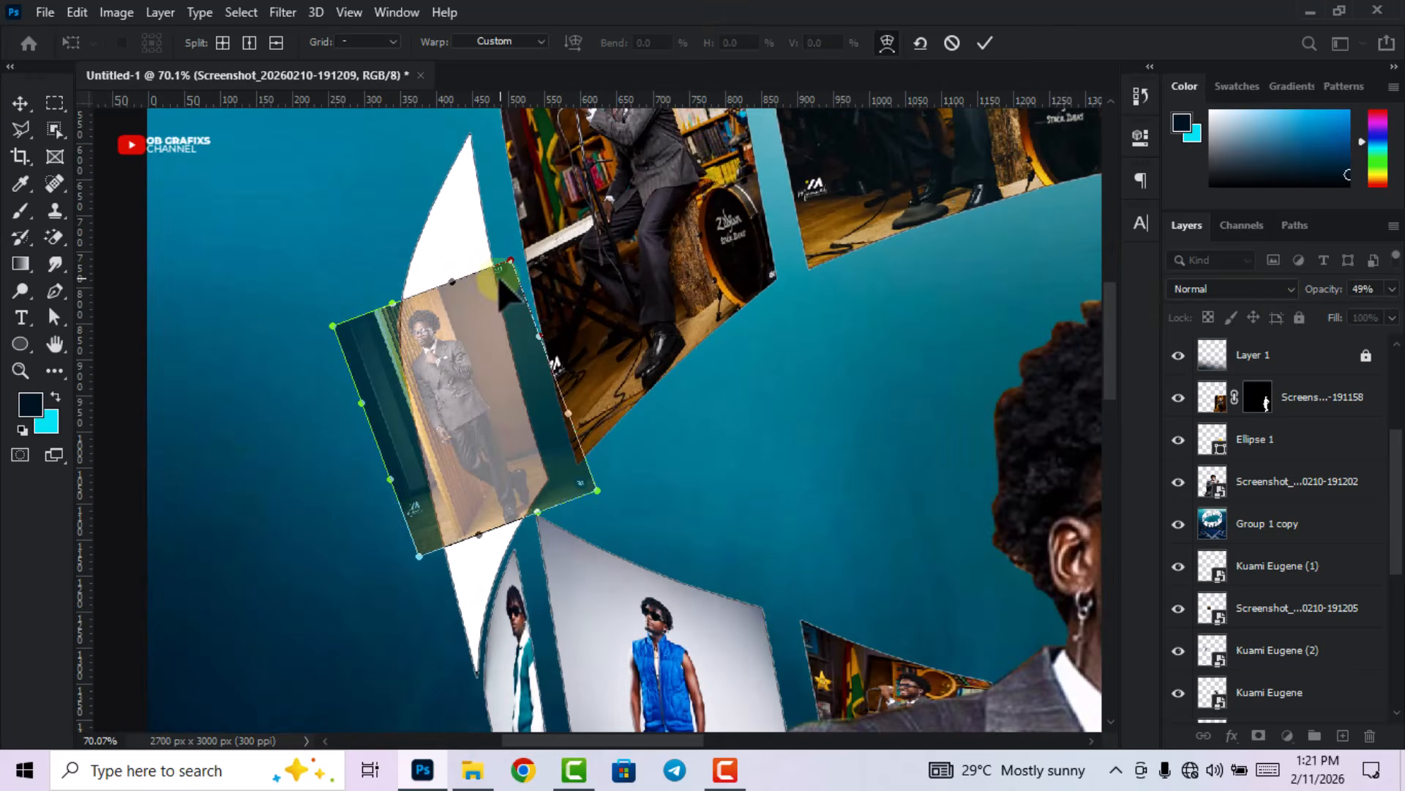
drag(510, 261, 469, 134)
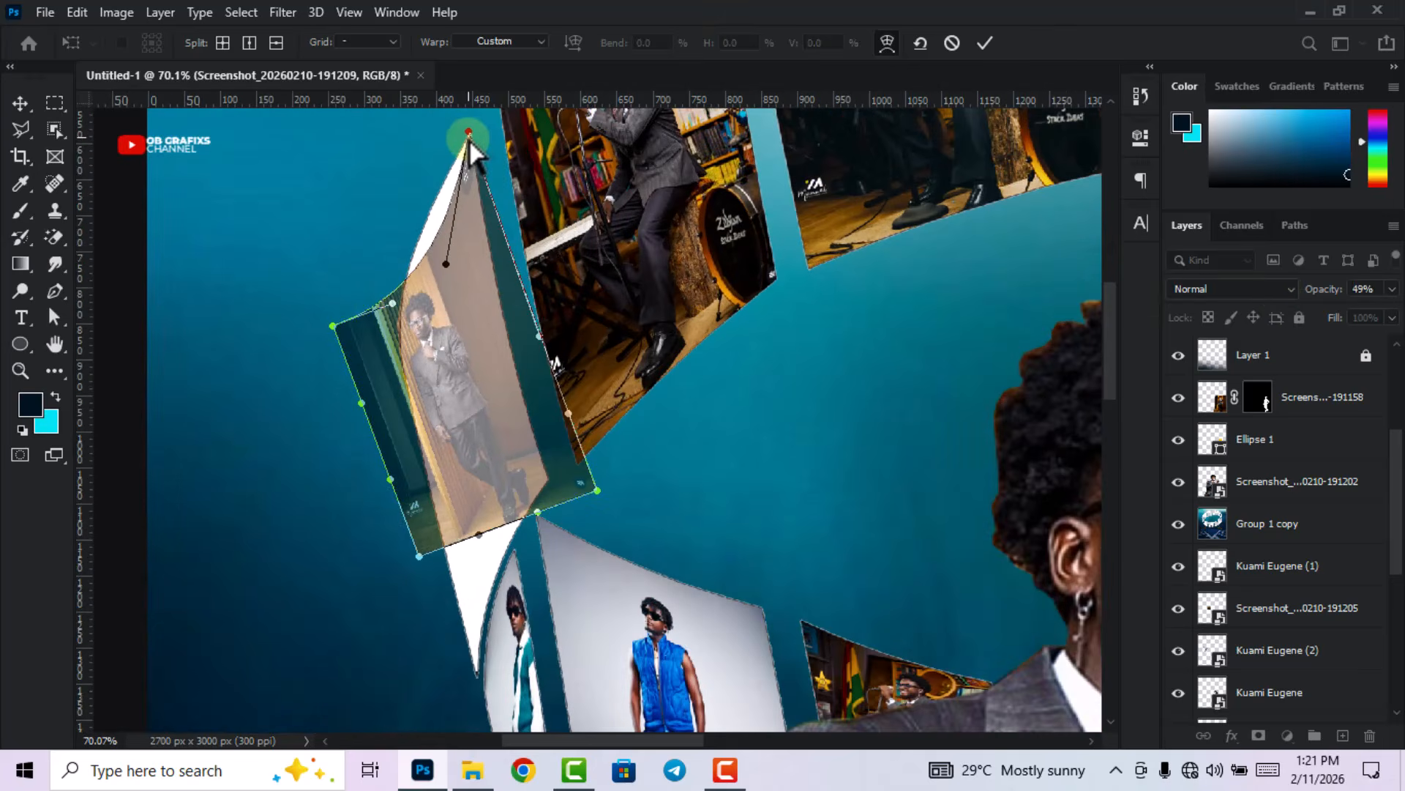
drag(426, 562, 480, 672)
drag(599, 492, 548, 482)
drag(335, 328, 402, 354)
drag(391, 481, 424, 441)
drag(364, 405, 423, 471)
drag(393, 303, 408, 234)
drag(446, 264, 420, 241)
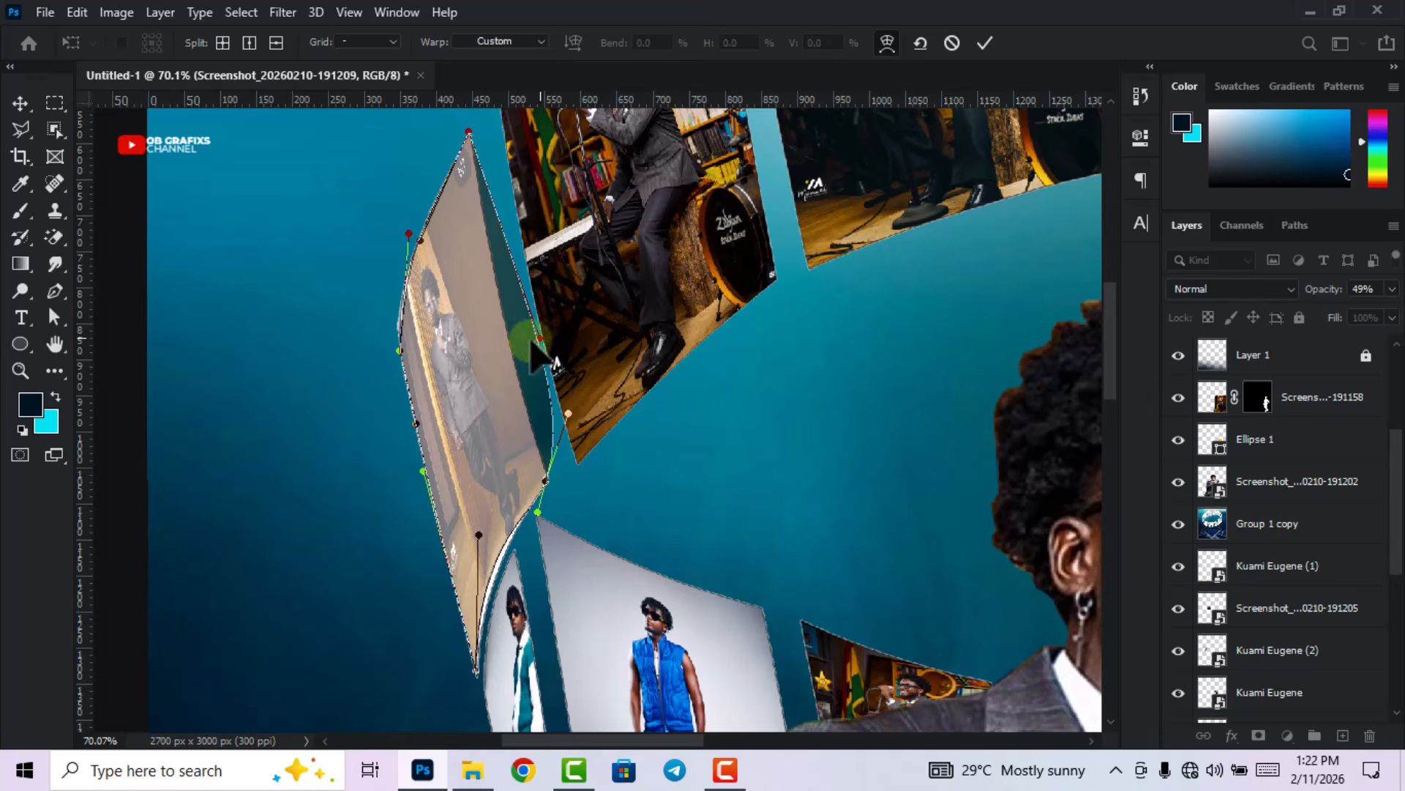
drag(540, 337, 505, 345)
drag(568, 414, 534, 411)
drag(480, 538, 514, 541)
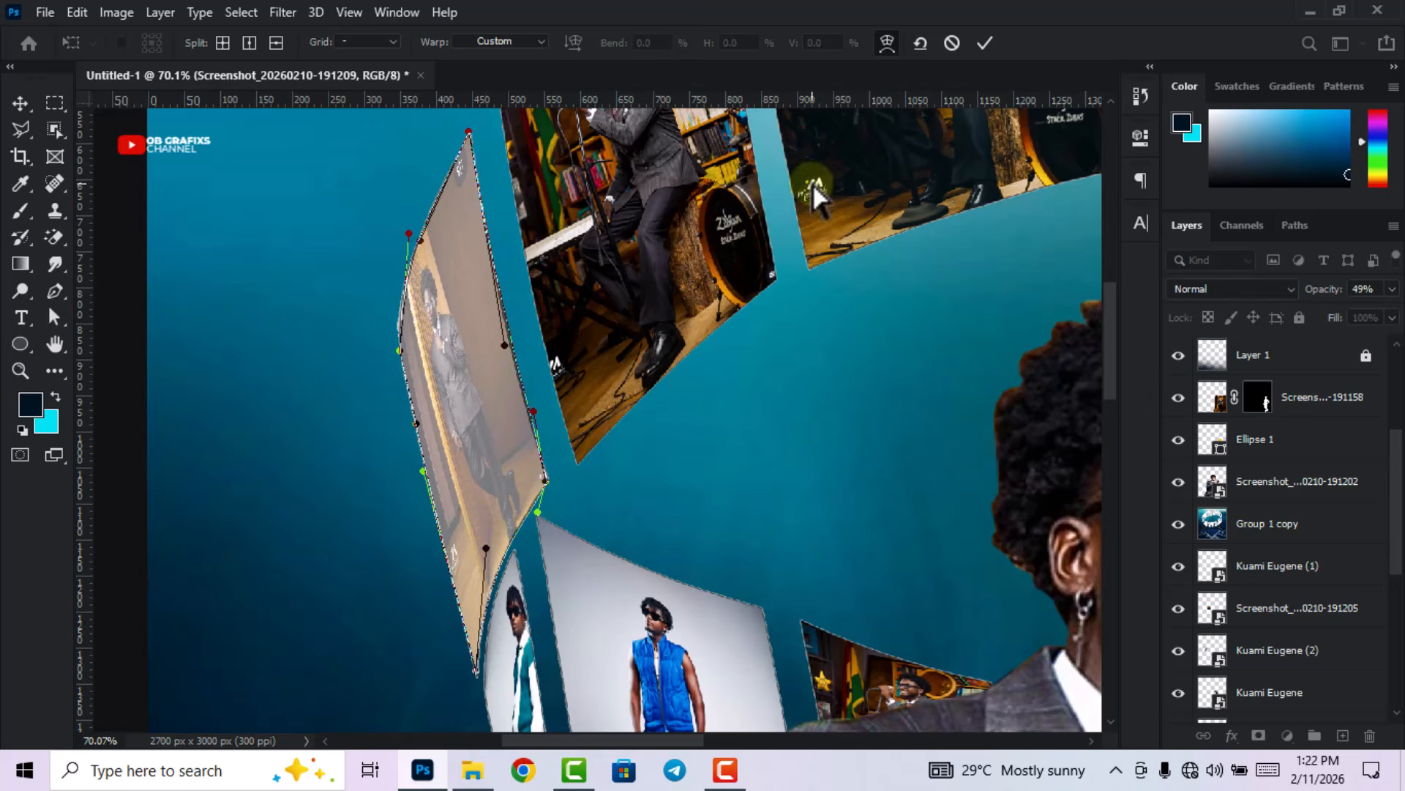
click(986, 43)
scroll(1311, 512, up, 5)
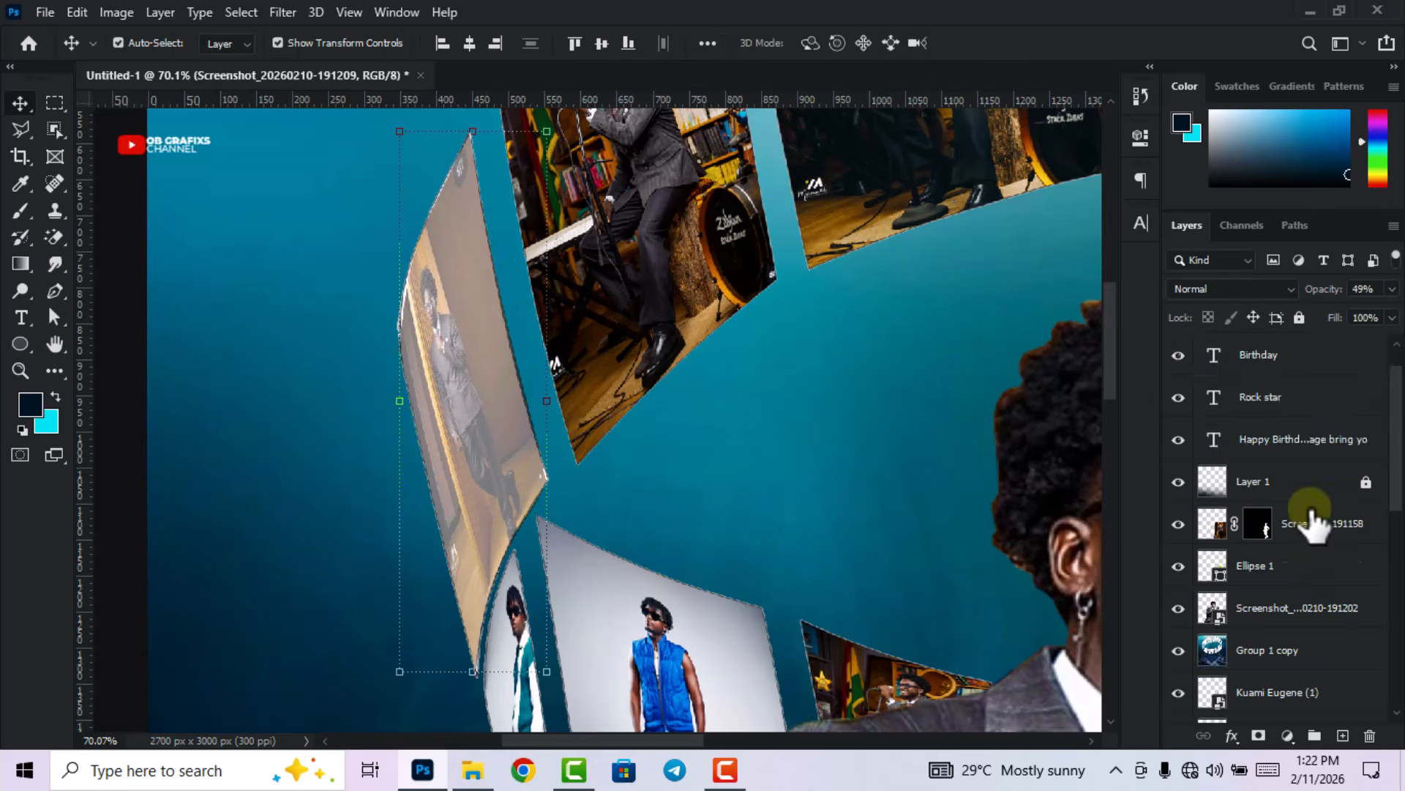
drag(1293, 374, 1285, 487)
drag(1389, 292, 1403, 292)
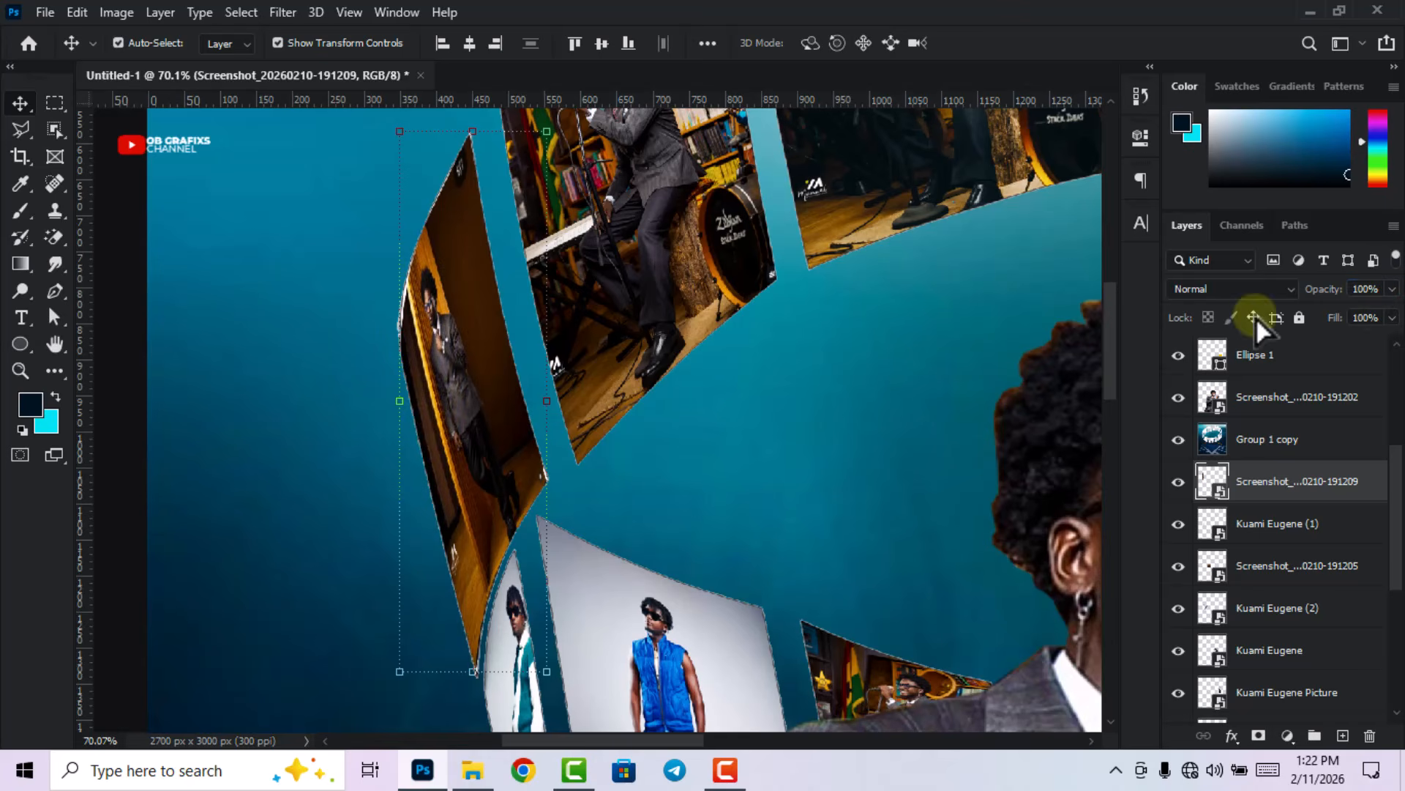
key(ctrl+t)
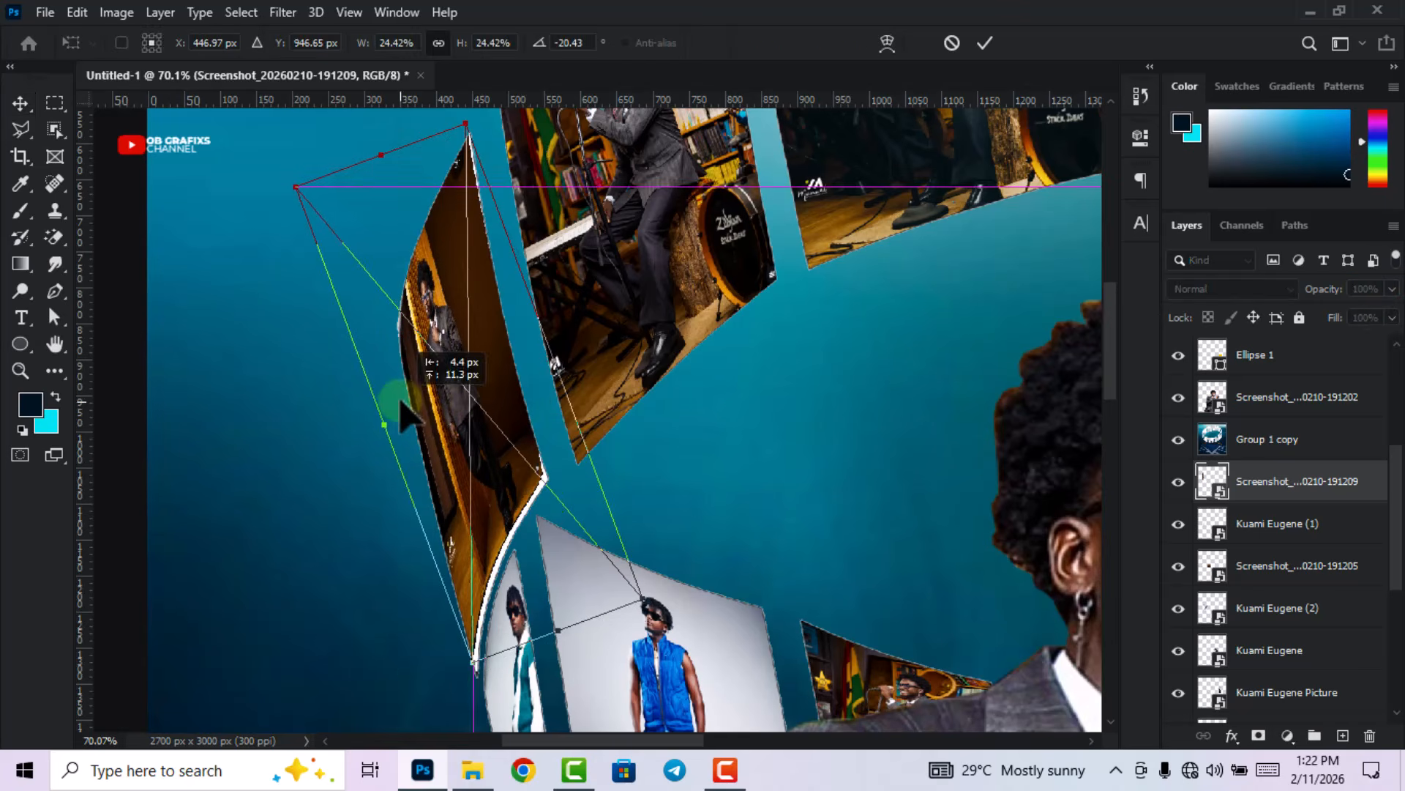
drag(635, 594, 648, 596)
drag(291, 186, 282, 177)
click(984, 44)
scroll(590, 366, down, 8)
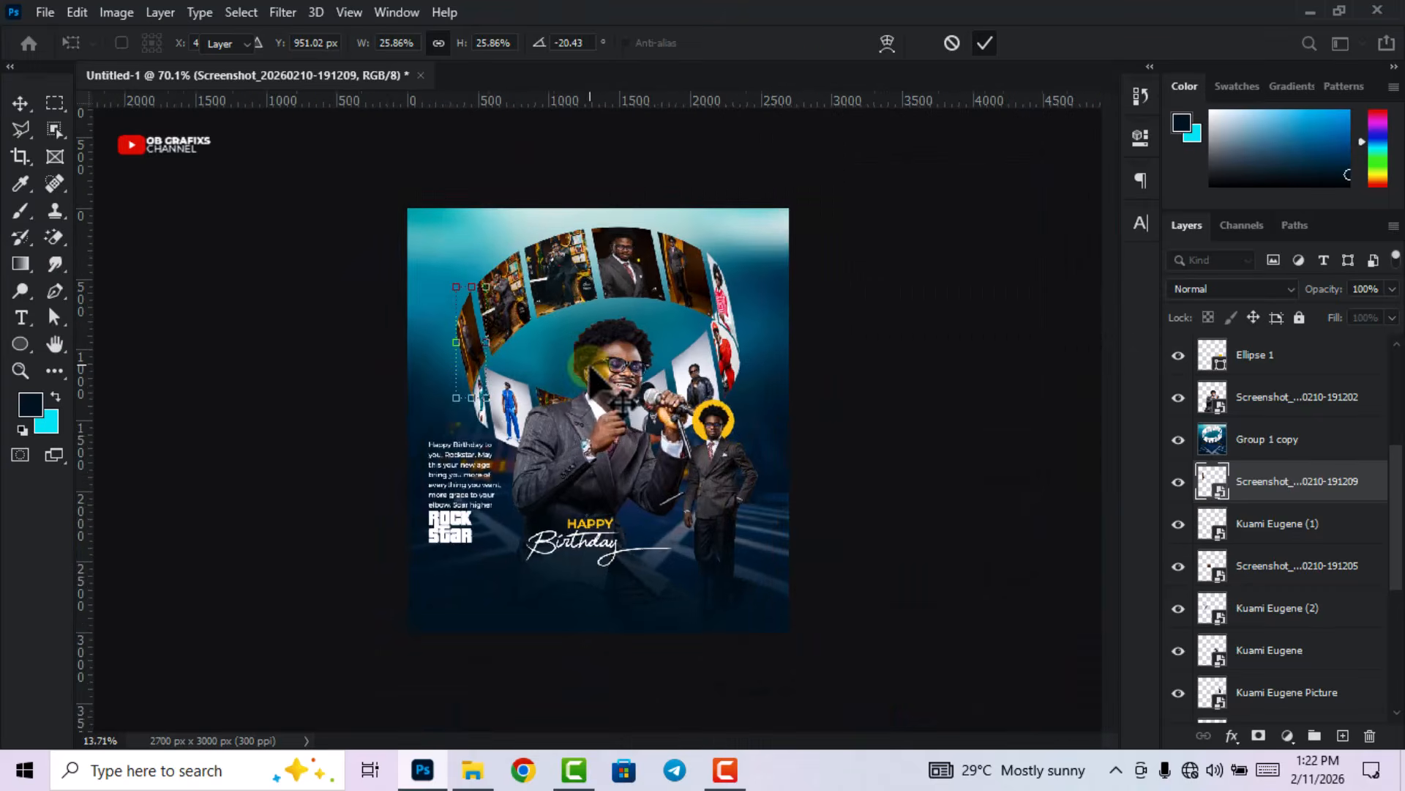
scroll(473, 355, up, 3)
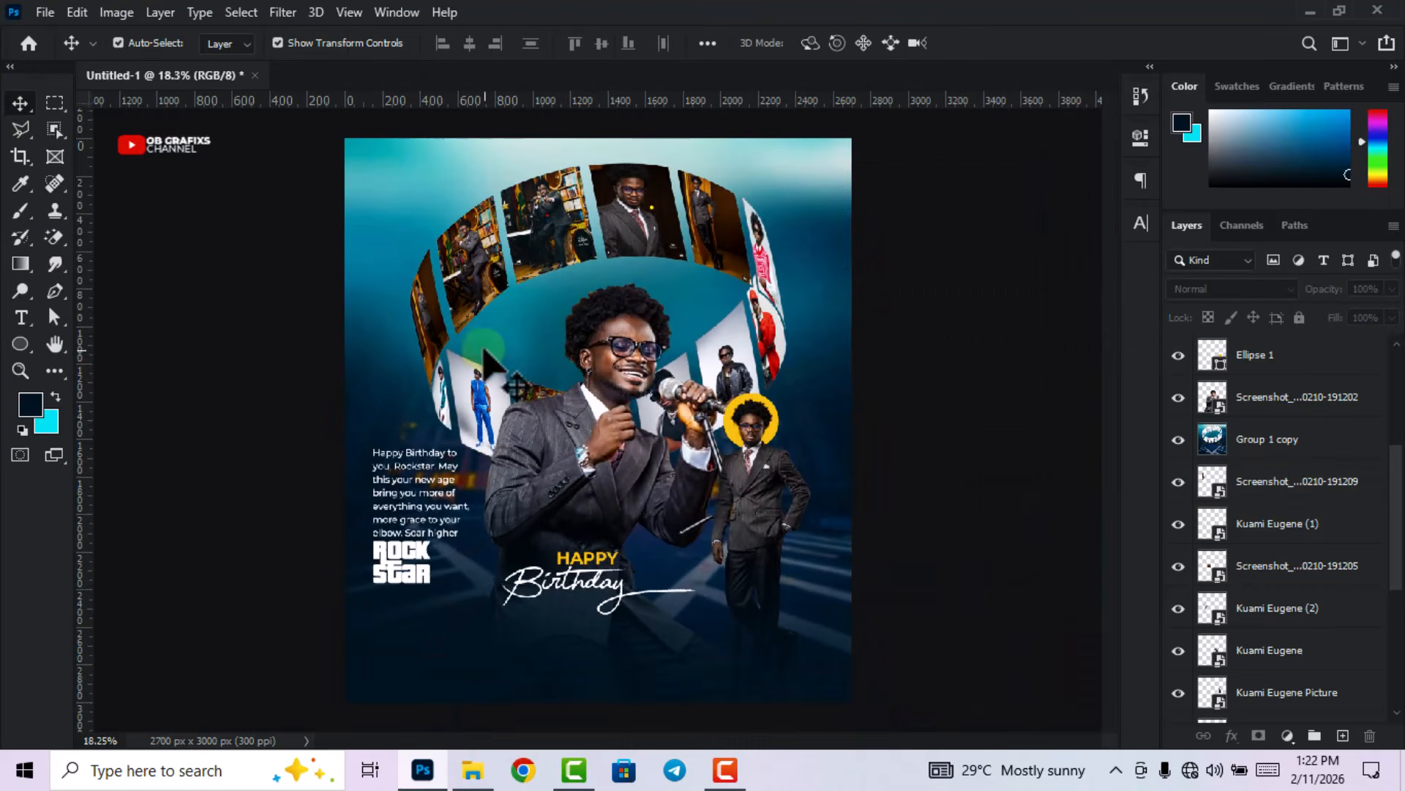
- Nudge the large singer cutout, the birthday message paragraph, and the Rock star title slightly upward
click(619, 444)
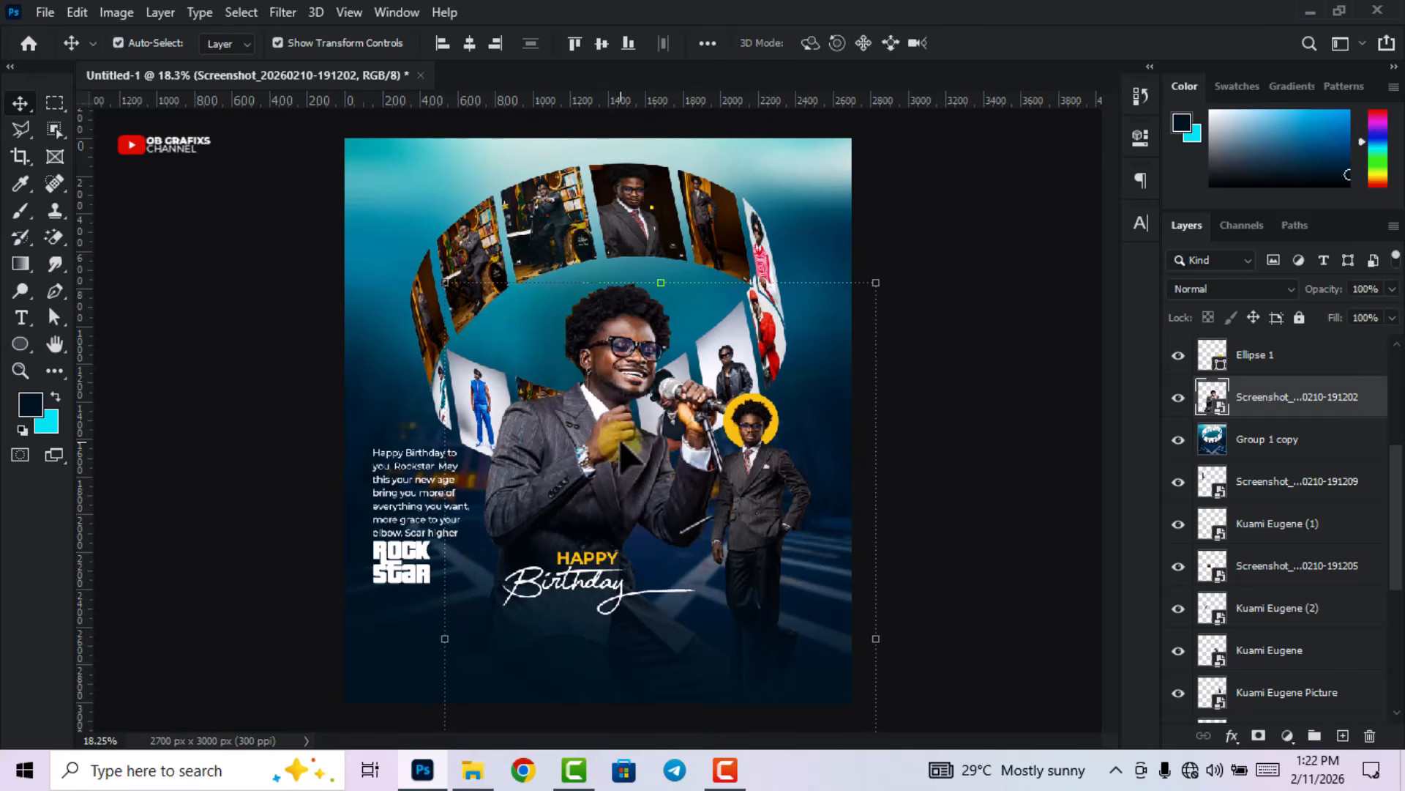
click(971, 448)
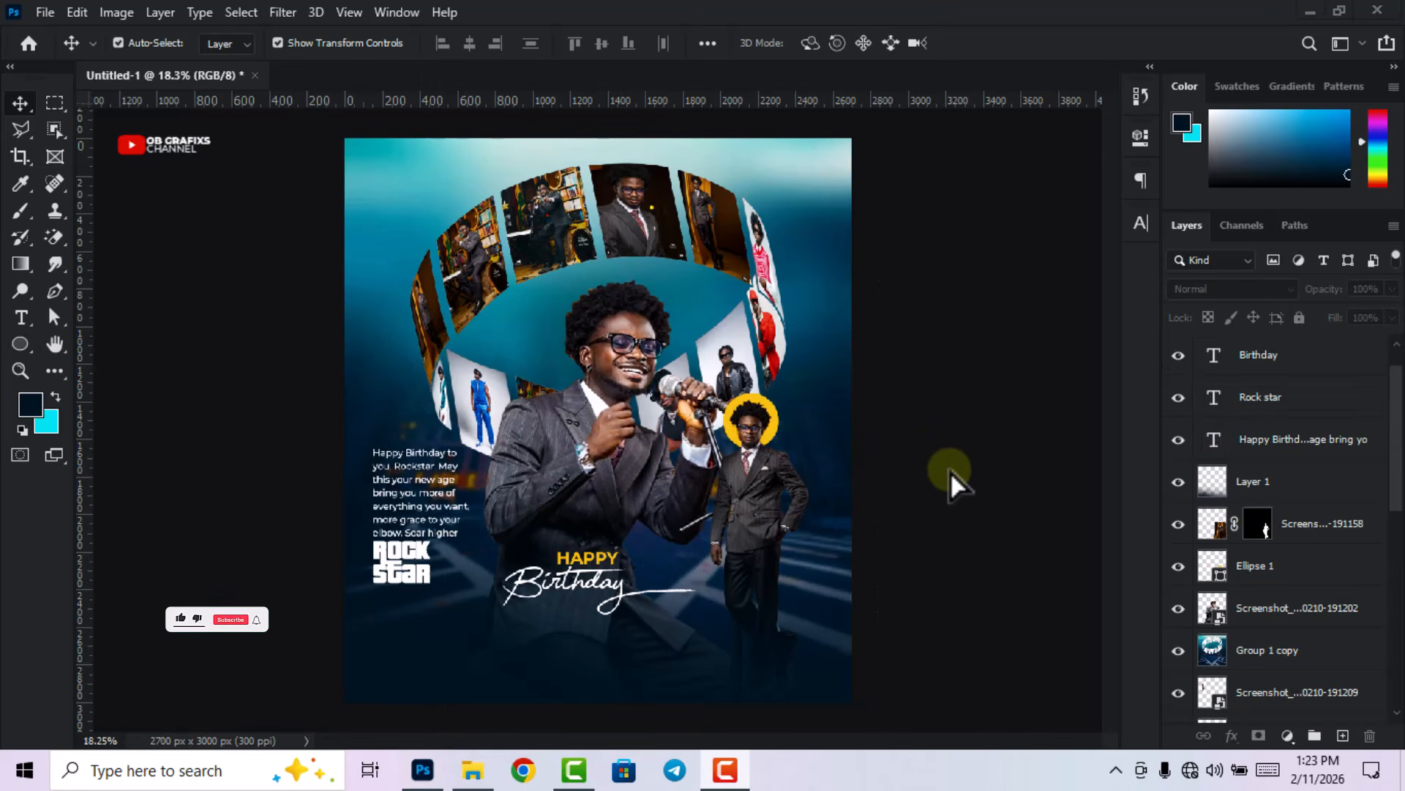
click(420, 485)
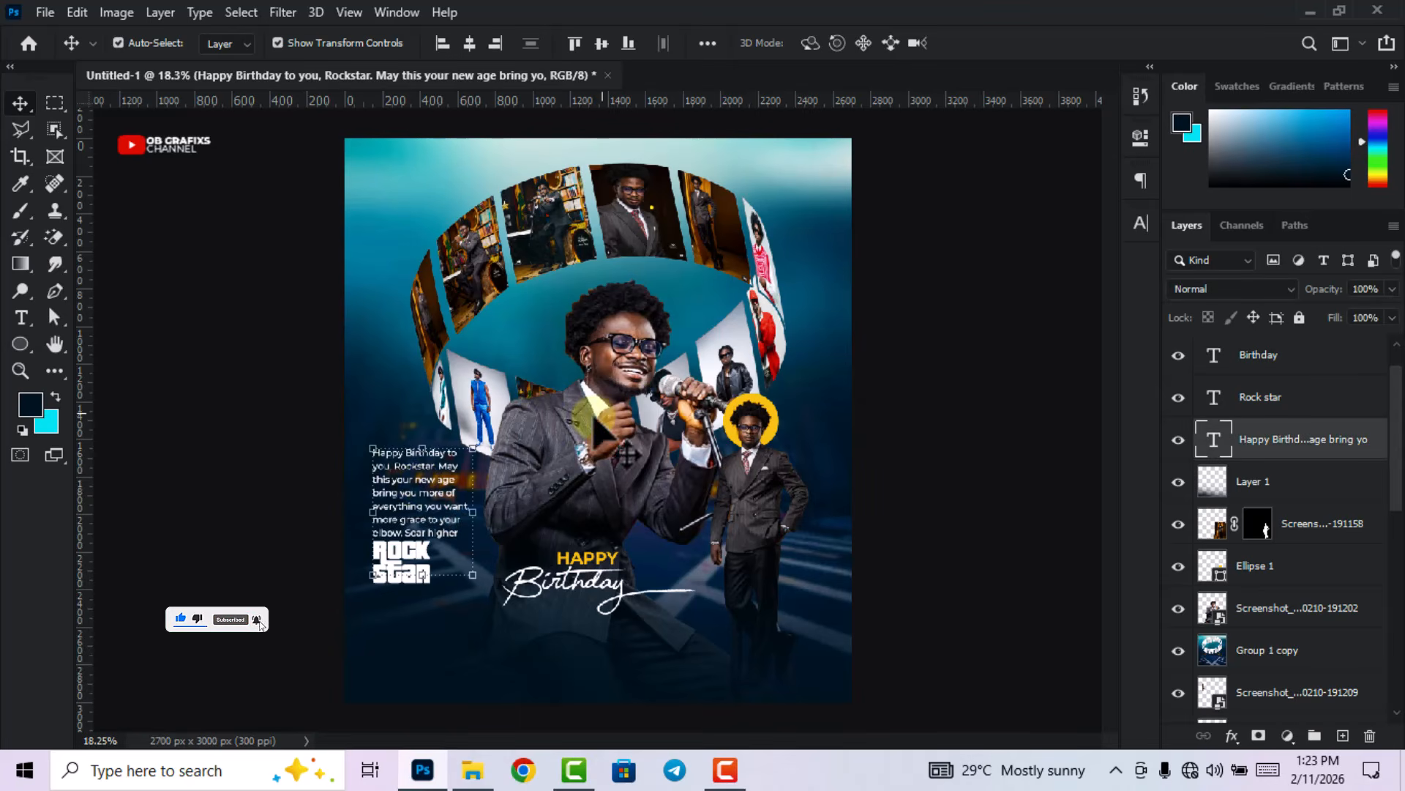
key(shift+Up)
key(shift+Up)
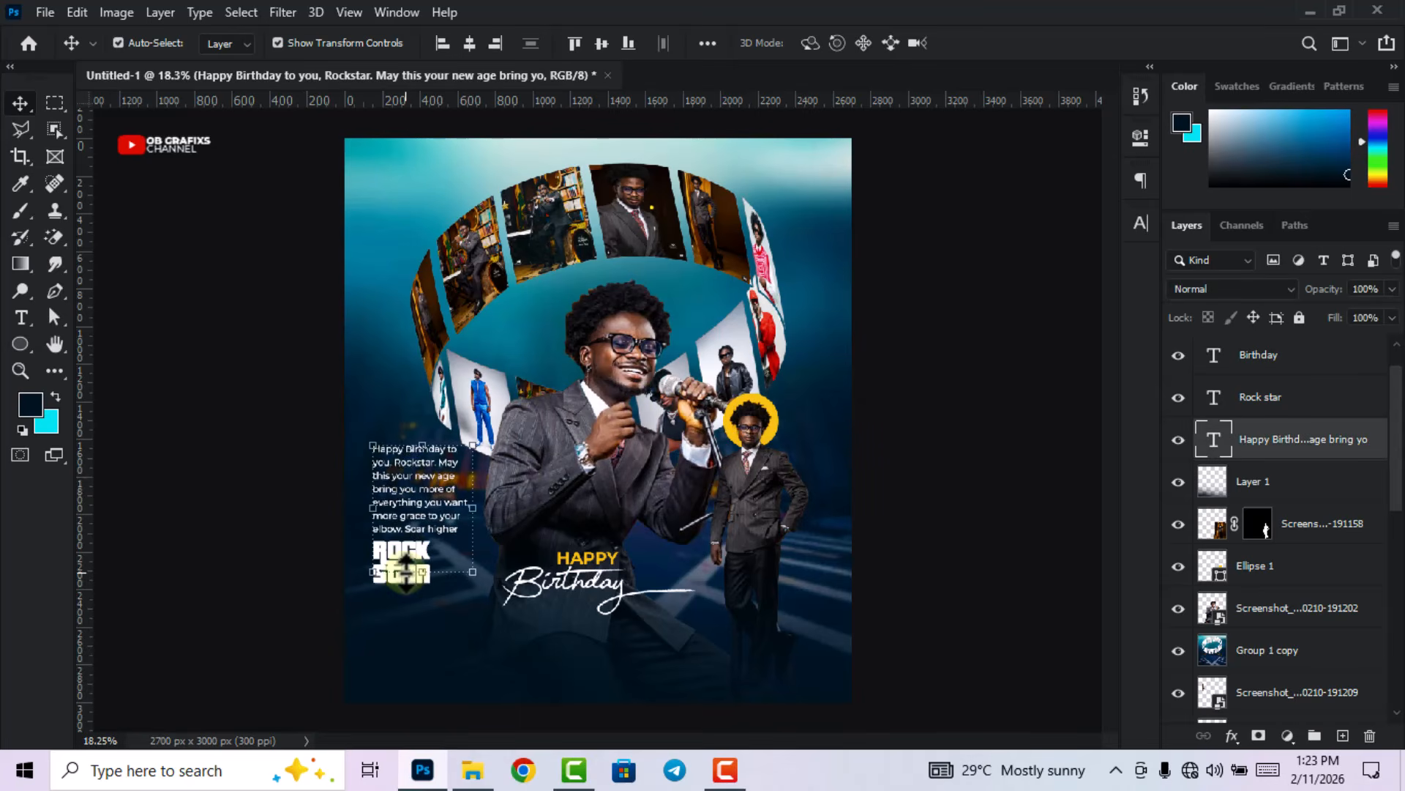
click(401, 560)
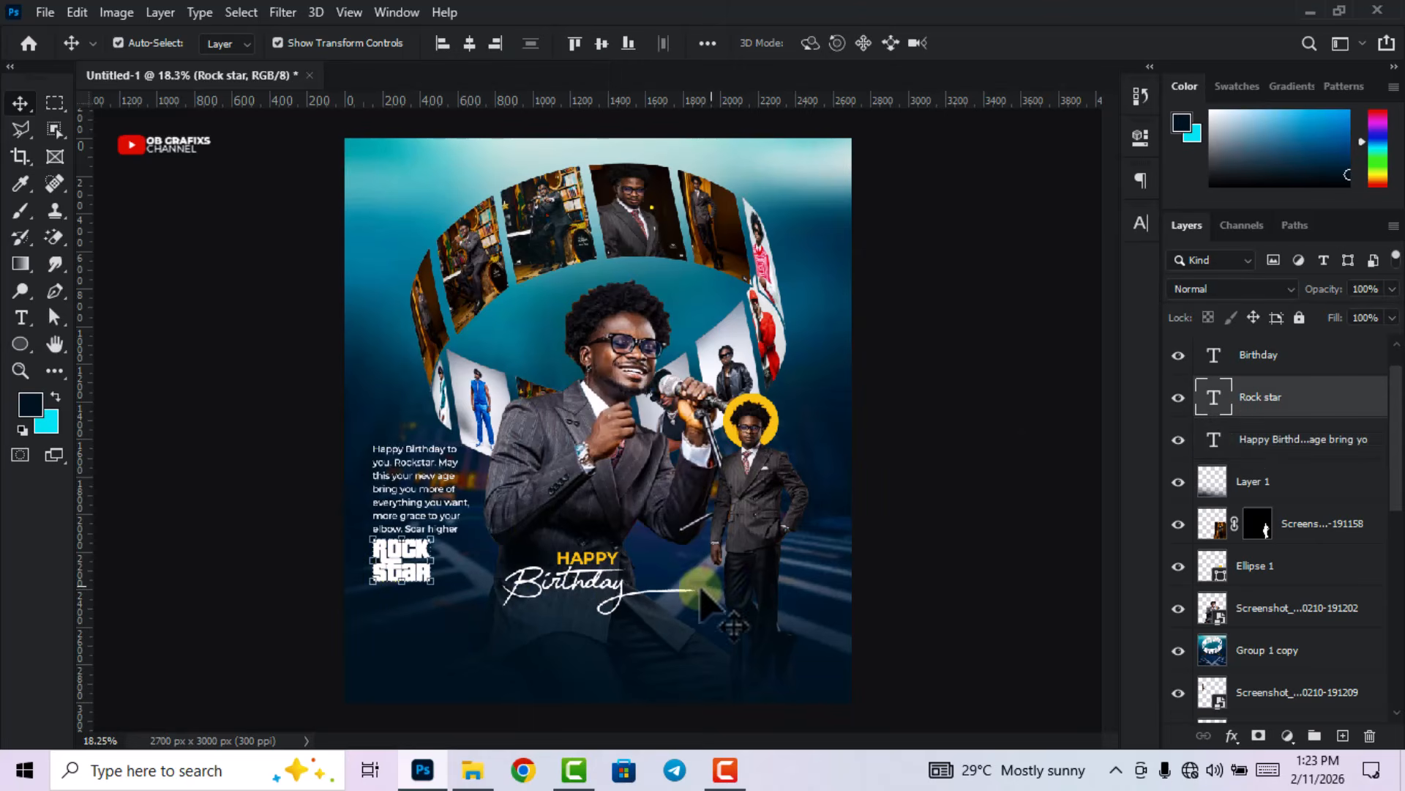